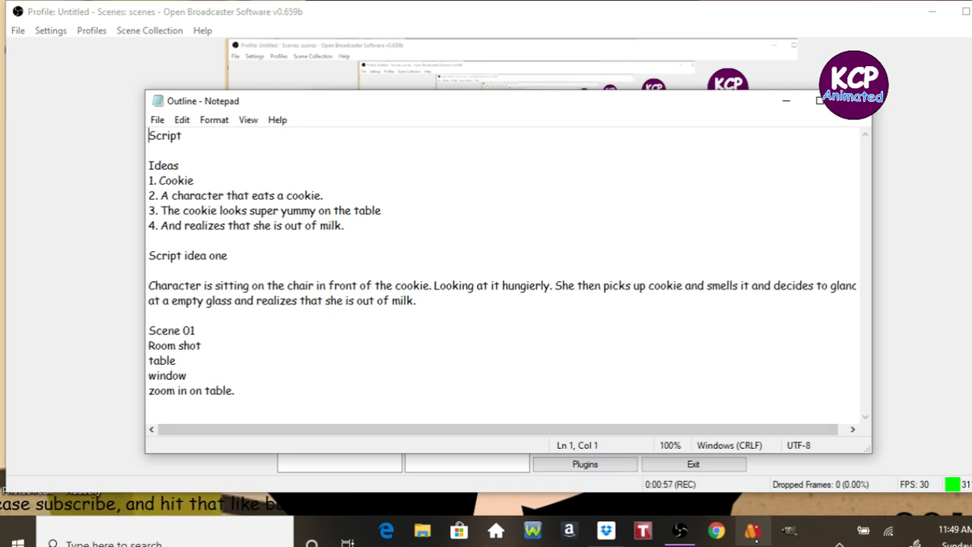
# - Open the recent scene 01 project in Moho and move the Style window off the room drawing
pyautogui.click(753, 531)
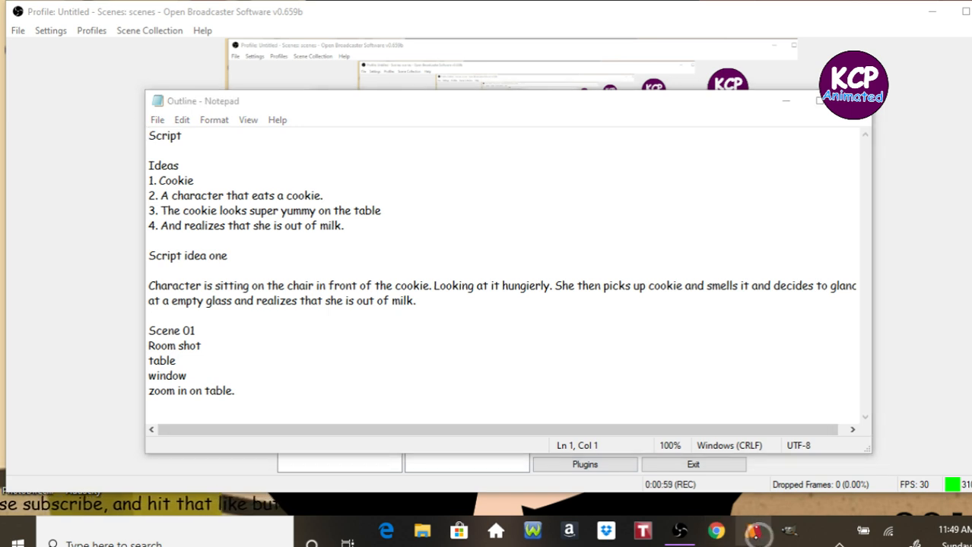
pyautogui.rightClick(753, 530)
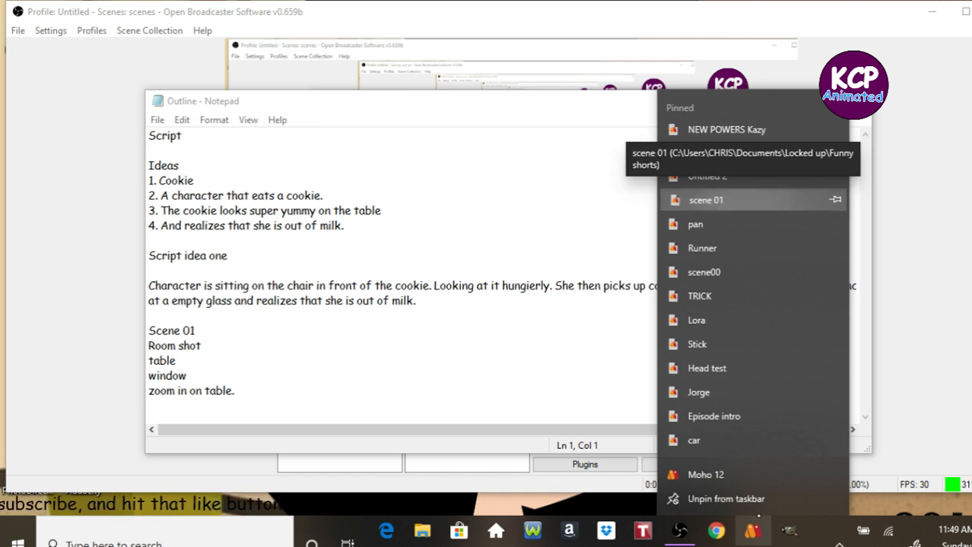
pyautogui.click(752, 201)
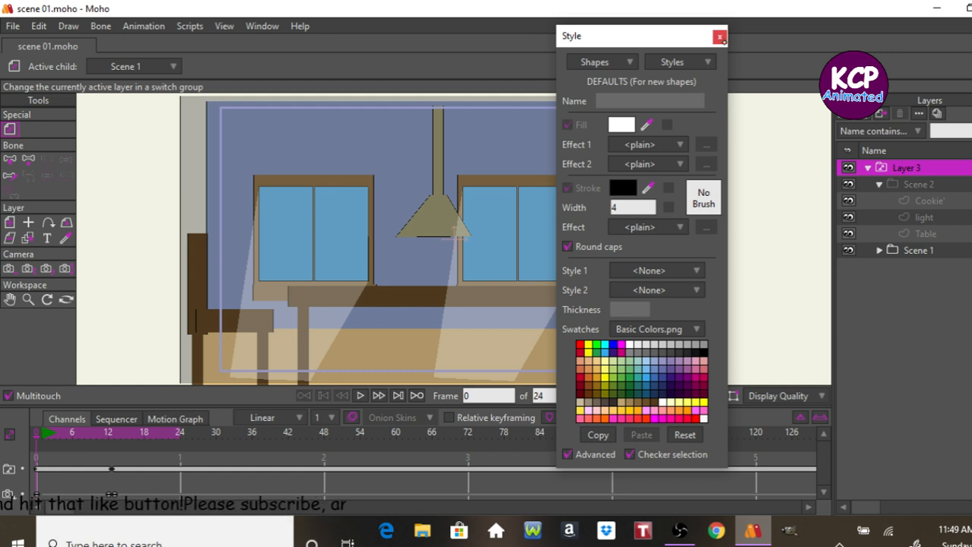
pyautogui.moveTo(668, 35); pyautogui.dragTo(562, 16)
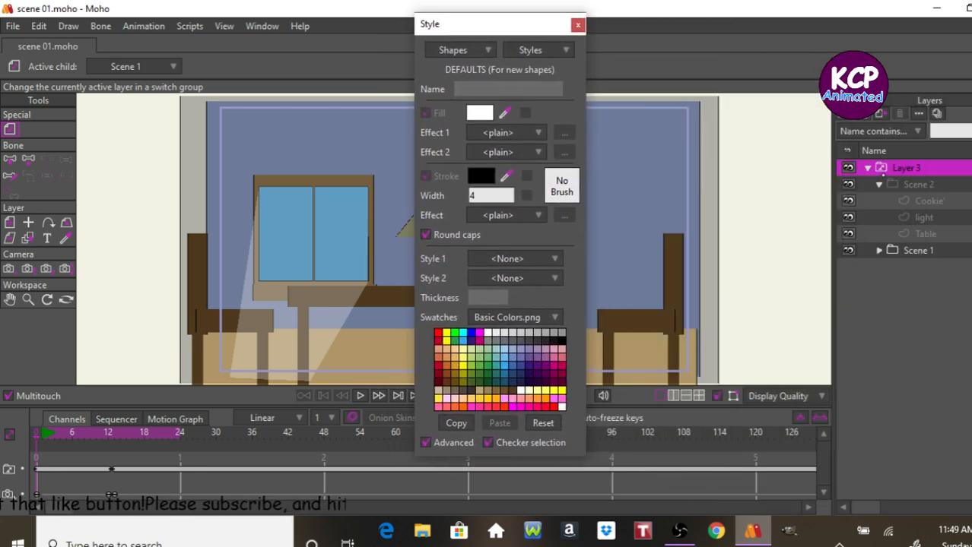
# - Move the Scene 1 group out of Layer 3 to the head of the layer stack, then hide and collapse Layer 3
pyautogui.click(916, 249)
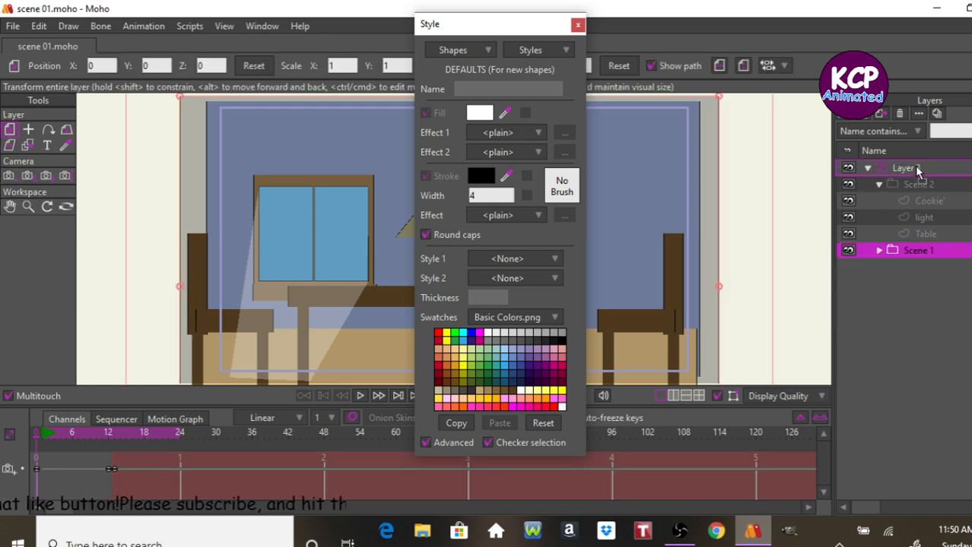
pyautogui.moveTo(917, 168); pyautogui.dragTo(916, 171)
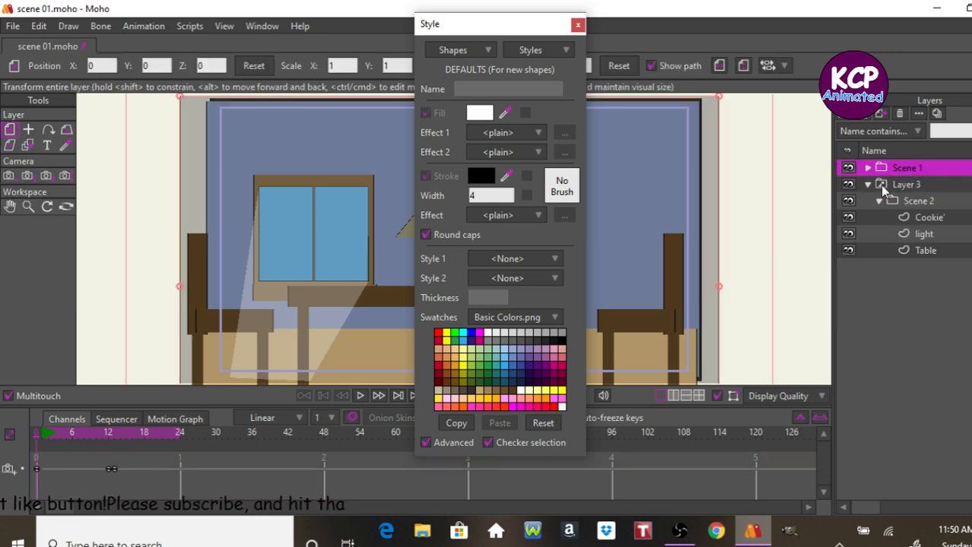
pyautogui.click(849, 185)
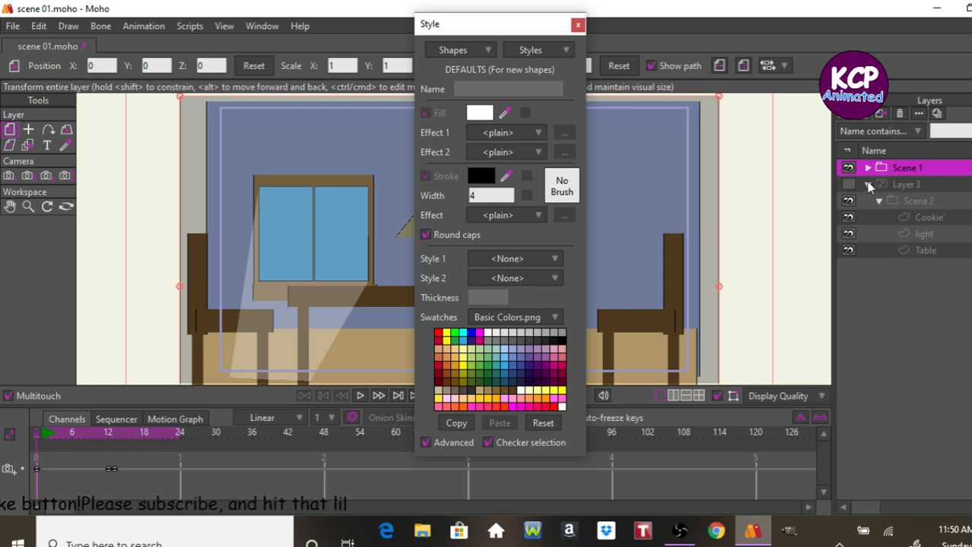
pyautogui.click(868, 185)
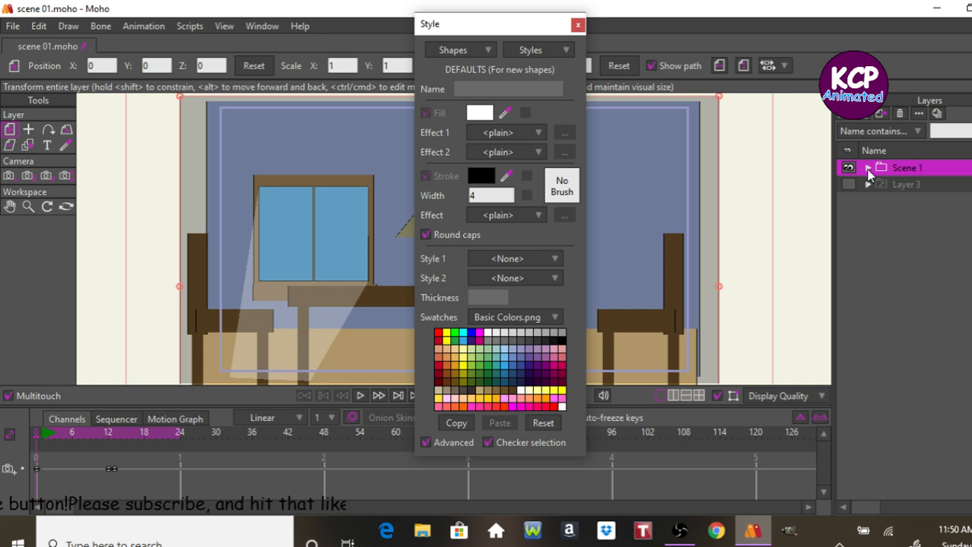
# - On the Floor layer inside Scene 1, move the floor's two front corner points outward and down with Transform Points
pyautogui.click(869, 169)
pyautogui.moveTo(538, 31); pyautogui.dragTo(839, 335)
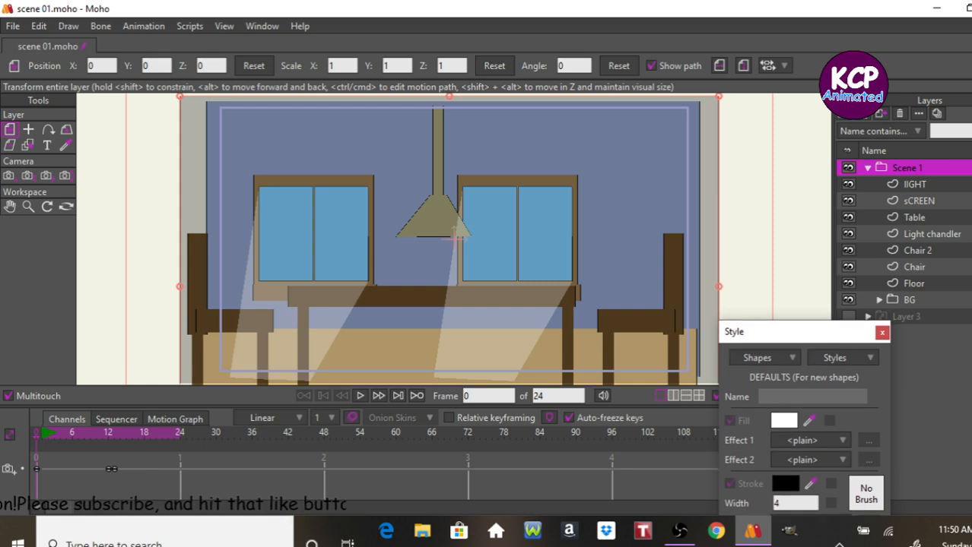
pyautogui.scroll(-3, 464, 136)
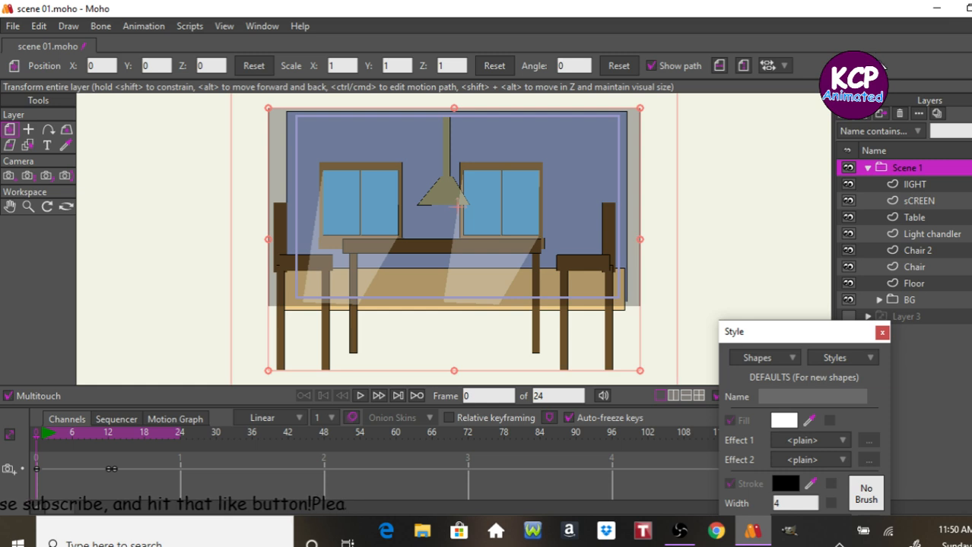
pyautogui.click(916, 219)
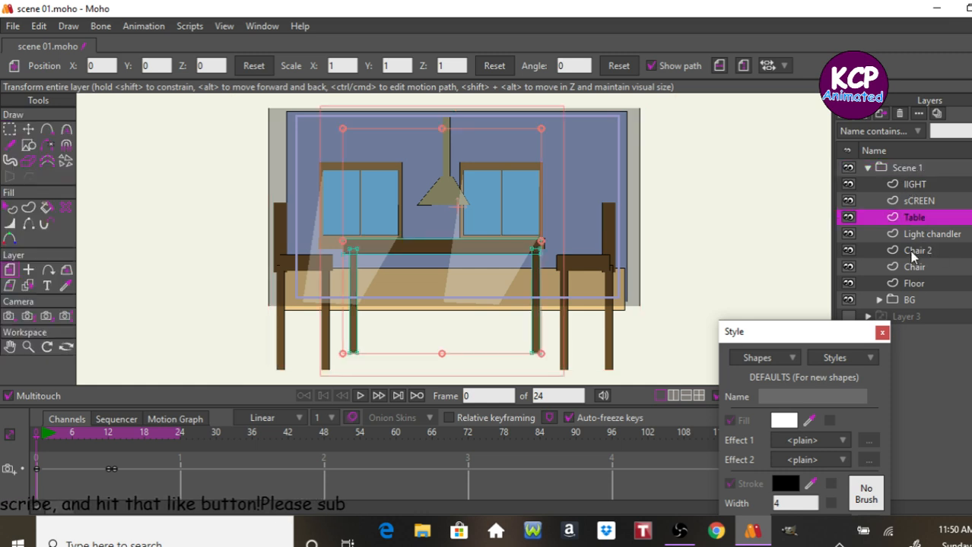
pyautogui.click(914, 284)
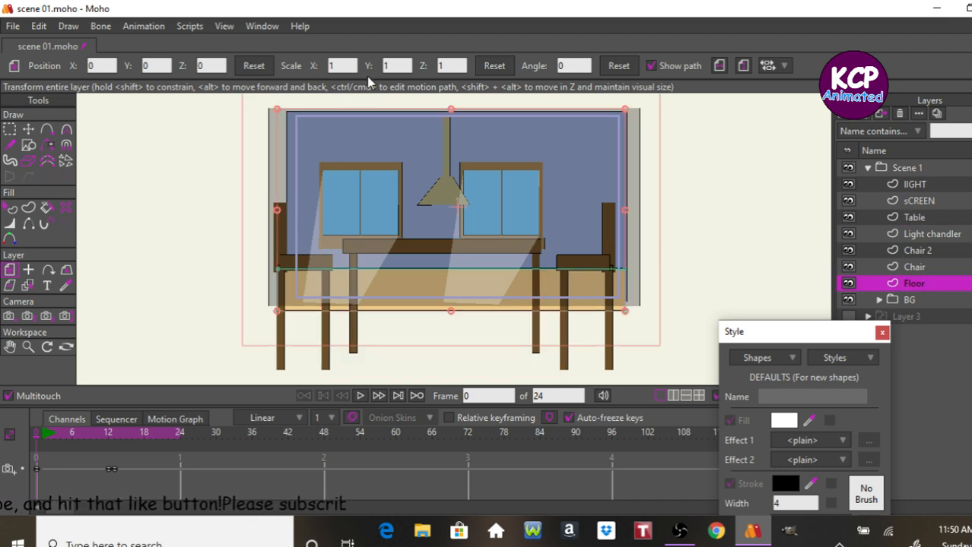
pyautogui.press('t')
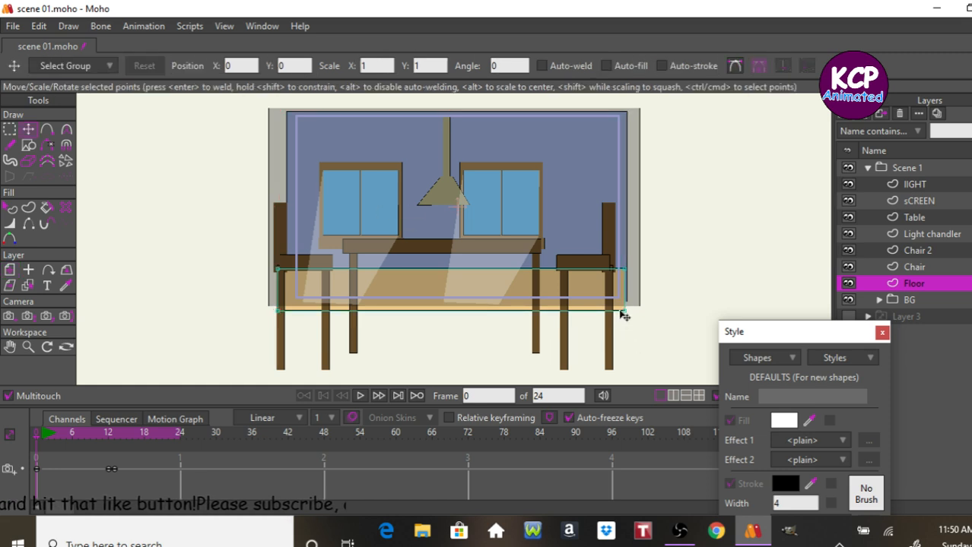
pyautogui.moveTo(625, 313); pyautogui.dragTo(670, 345)
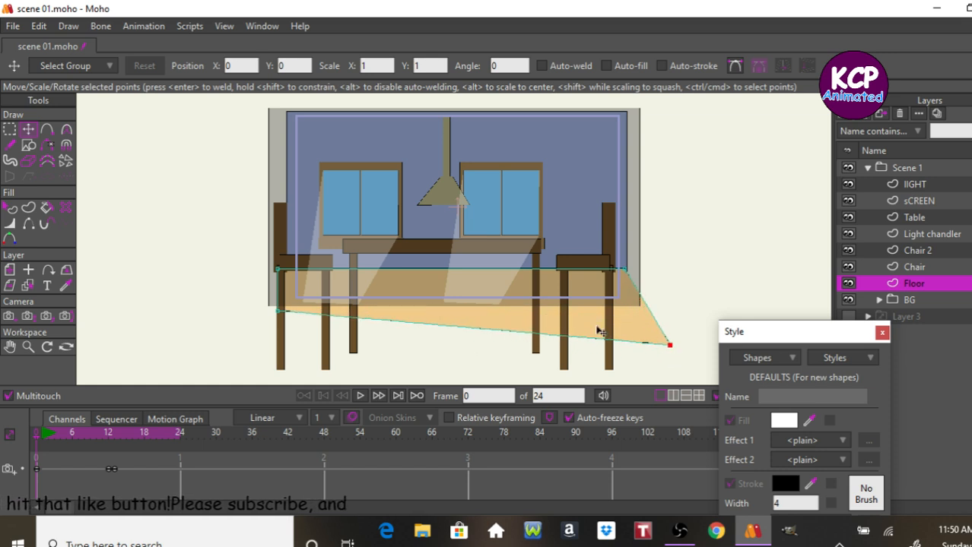
pyautogui.moveTo(278, 312); pyautogui.dragTo(237, 348)
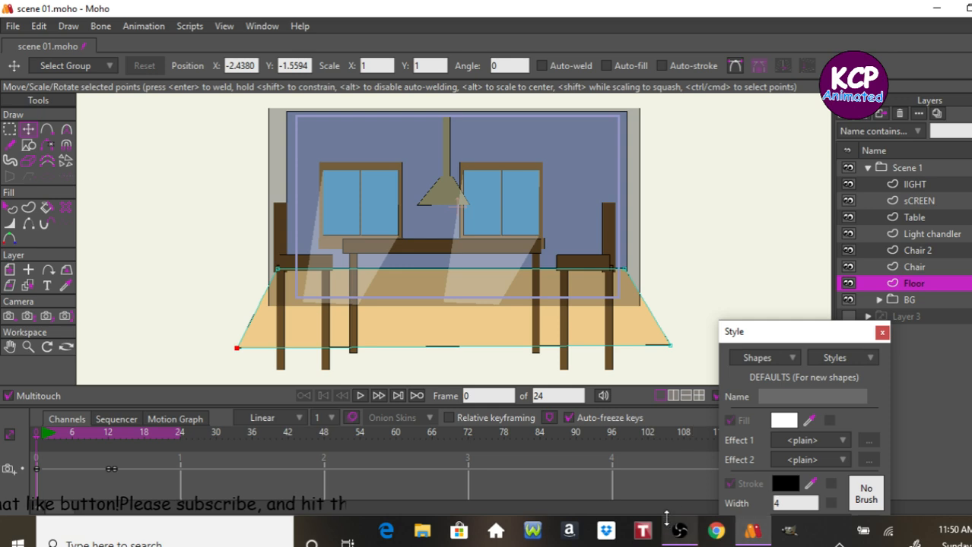
# - Switch to the Outline document in Notepad and shorten the "Room shot" line under Scene 01 to "Room"
pyautogui.moveTo(605, 546)
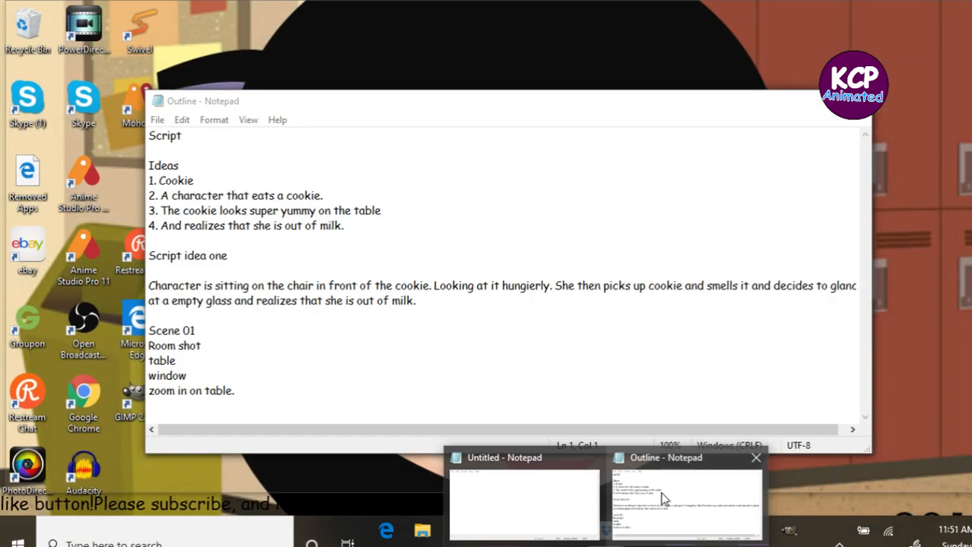
pyautogui.click(660, 500)
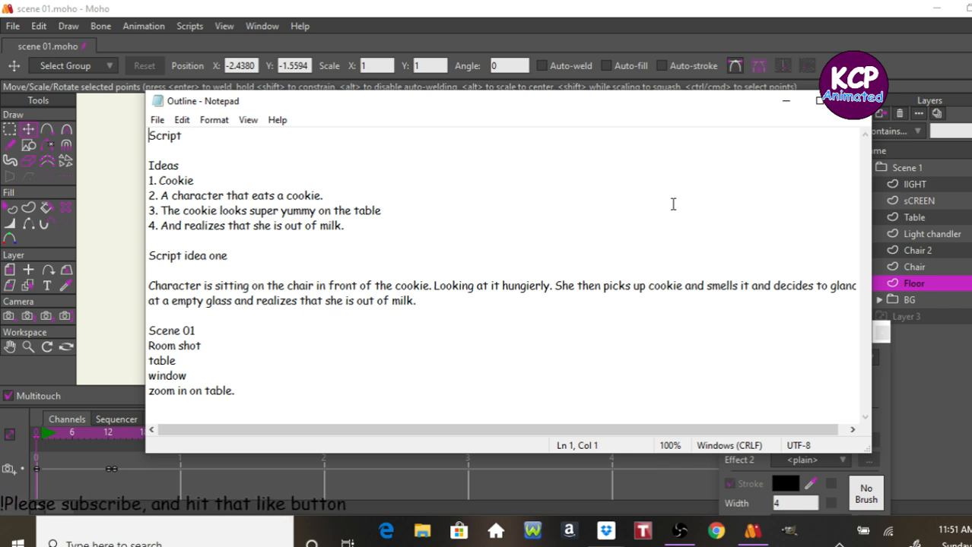
pyautogui.click(275, 339)
pyautogui.press('super+h')
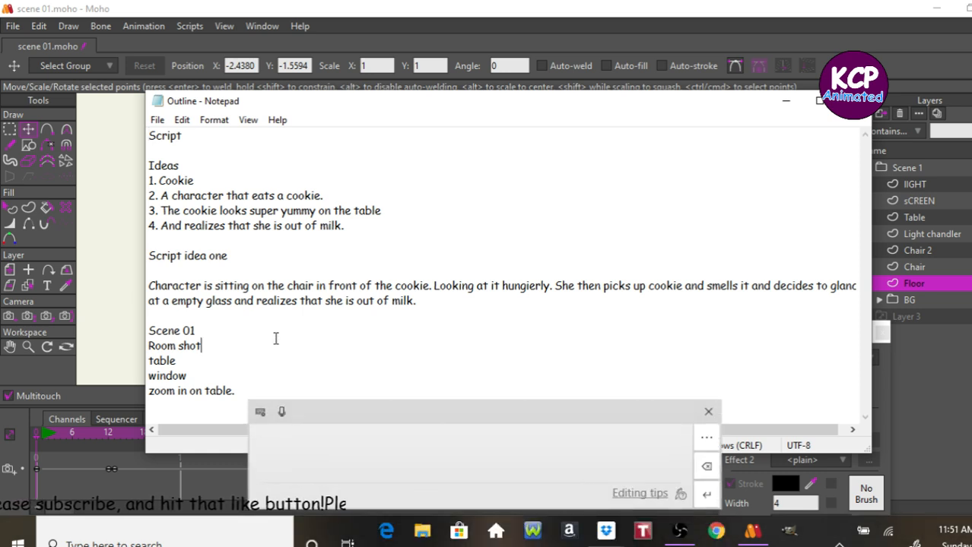
pyautogui.press('BackSpace')
pyautogui.press('BackSpace')
pyautogui.press('BackSpace')
pyautogui.press('BackSpace')
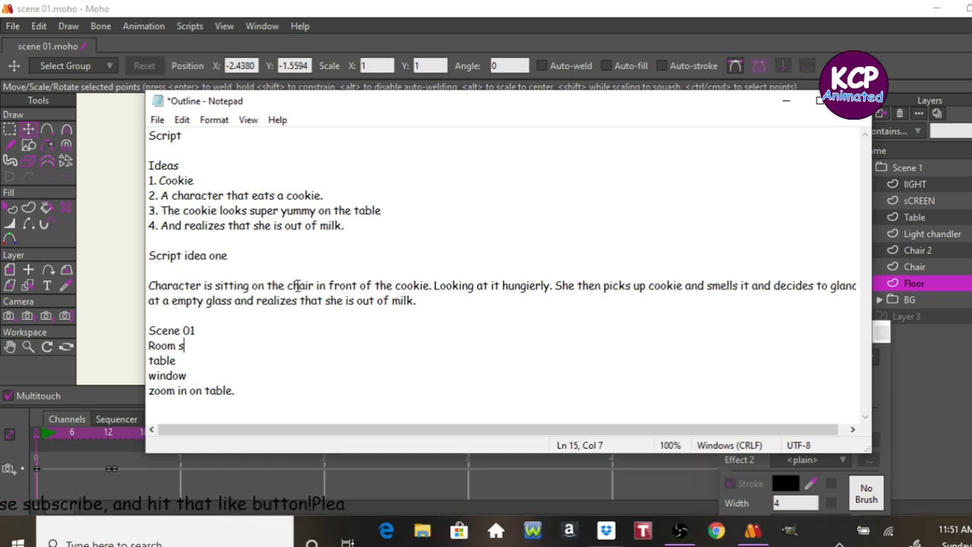
# - Insert a new line reading "Object list" directly below the "Scene 01" heading
pyautogui.click(259, 391)
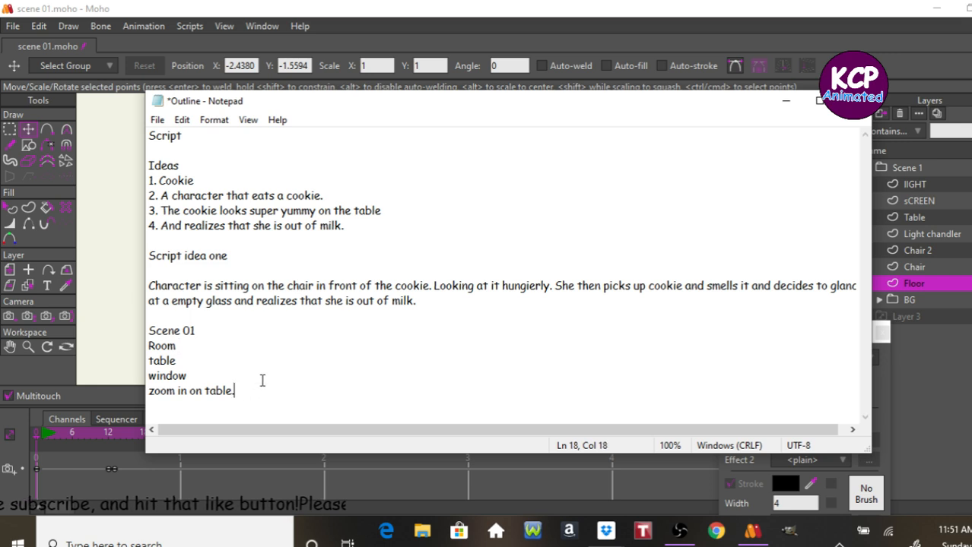
pyautogui.press('super+h')
pyautogui.press('Up')
pyautogui.press('Up')
pyautogui.press('Up')
pyautogui.press('Up')
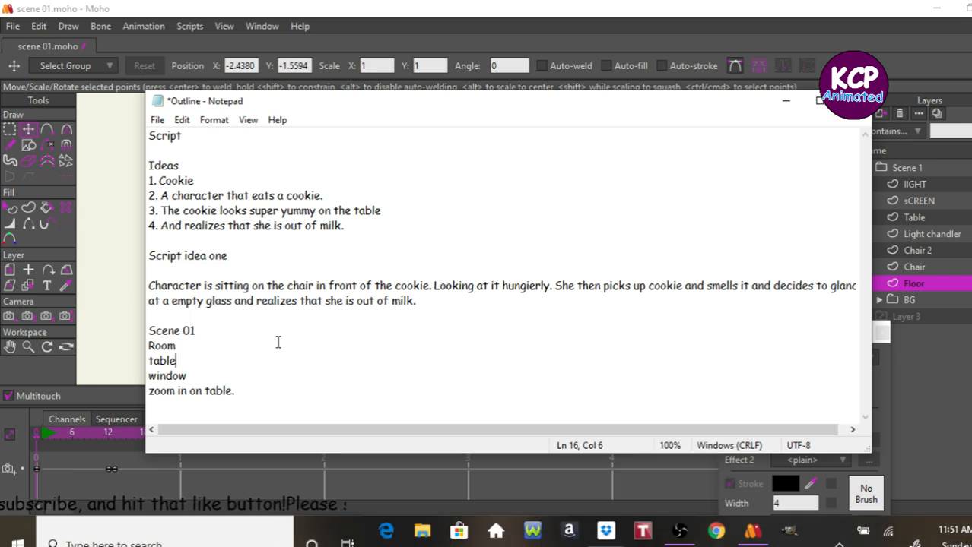
pyautogui.press('Right')
pyautogui.press('Right')
pyautogui.press('Right')
pyautogui.press('Right')
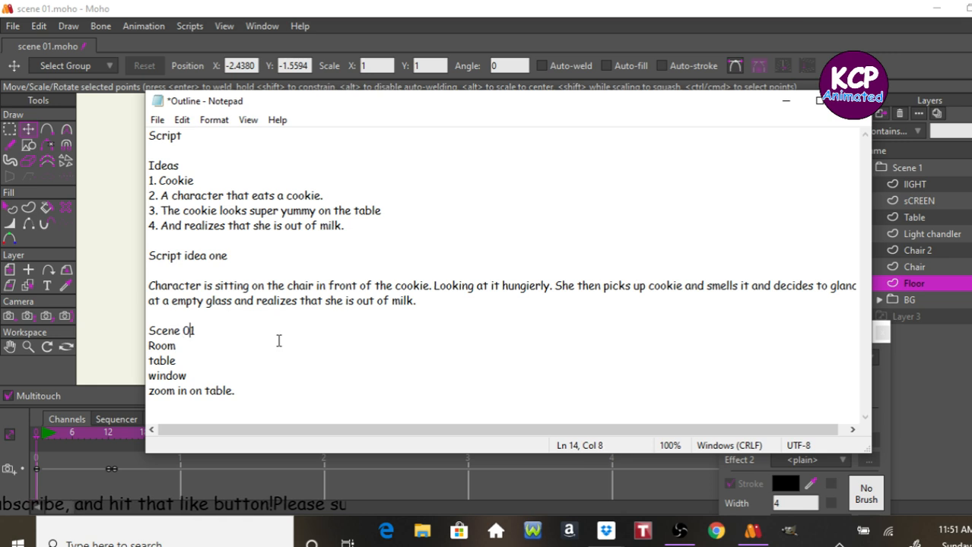
pyautogui.press('Left')
pyautogui.press('Return')
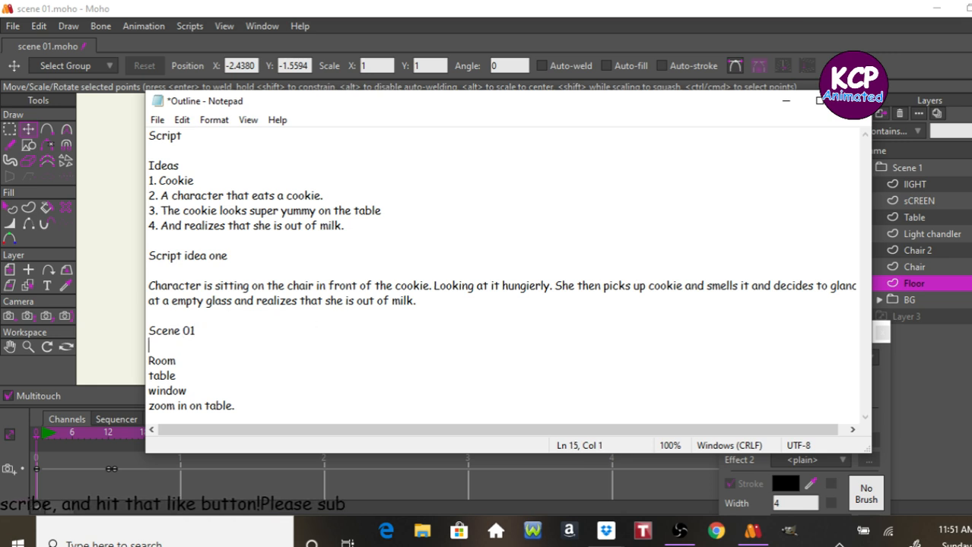
pyautogui.write('Ob')
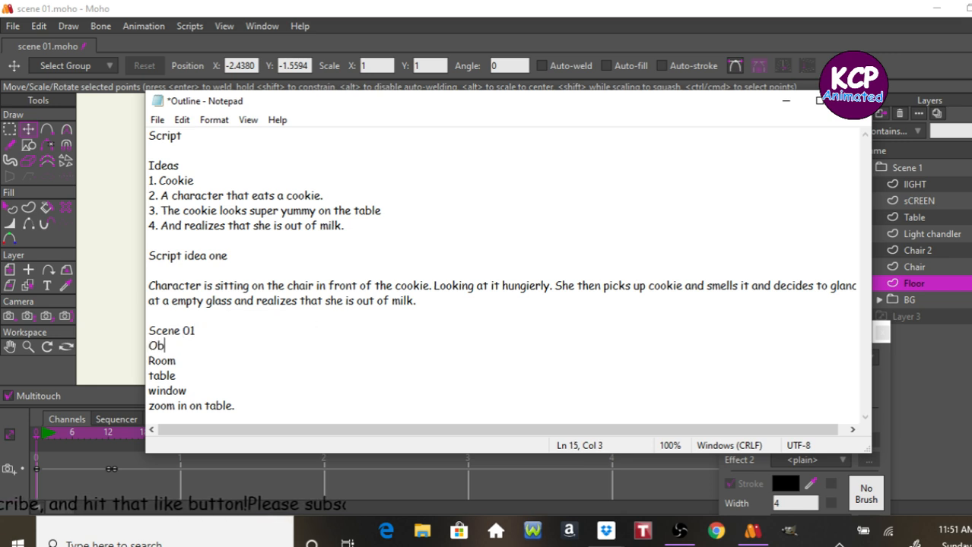
pyautogui.write('ject')
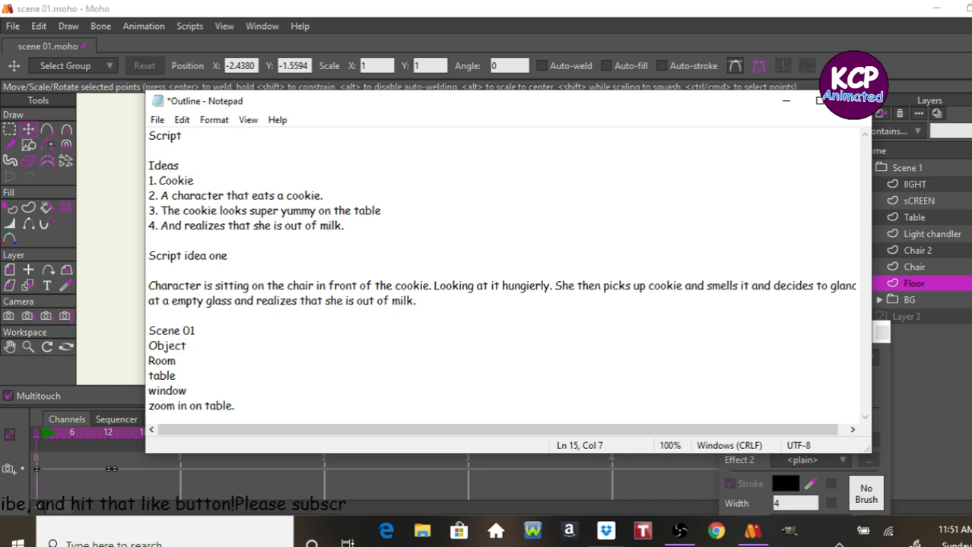
pyautogui.write(' list')
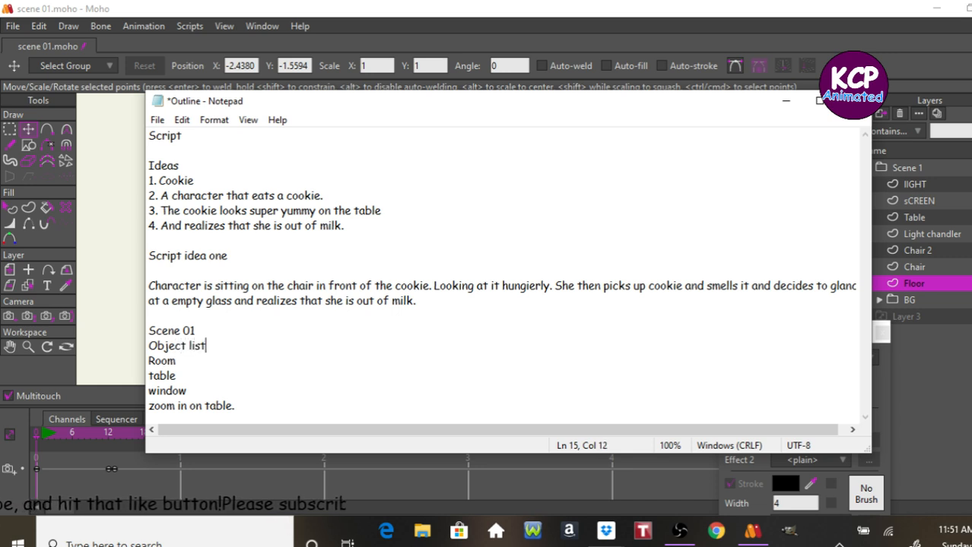
# - Remove the trailing space after "Room" and delete the text "zoom in on table." from the Scene 01 list
pyautogui.press('Down')
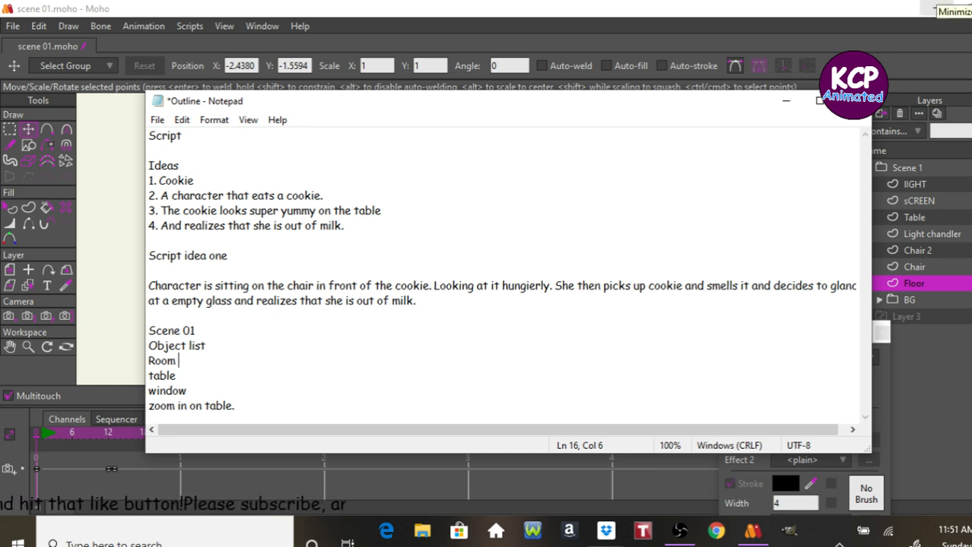
pyautogui.press('BackSpace')
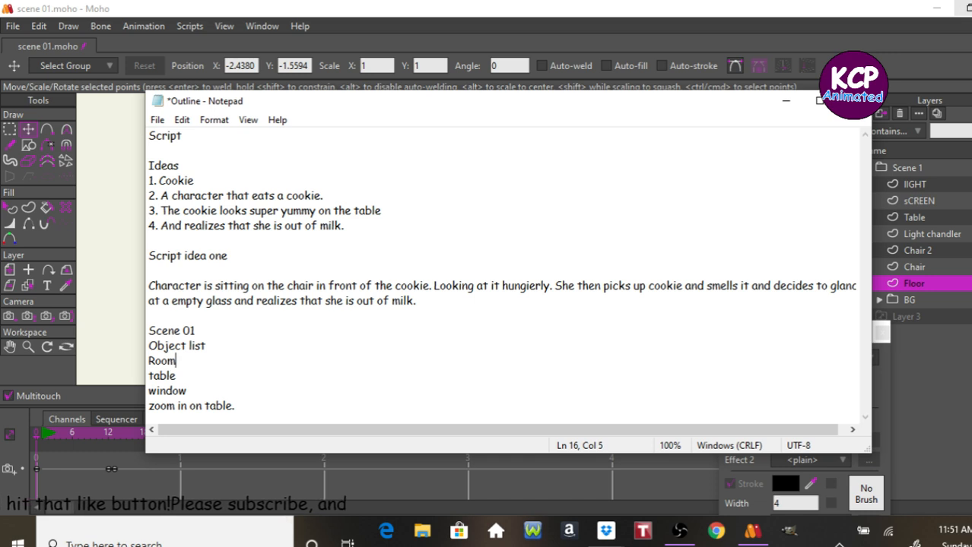
pyautogui.press('Down')
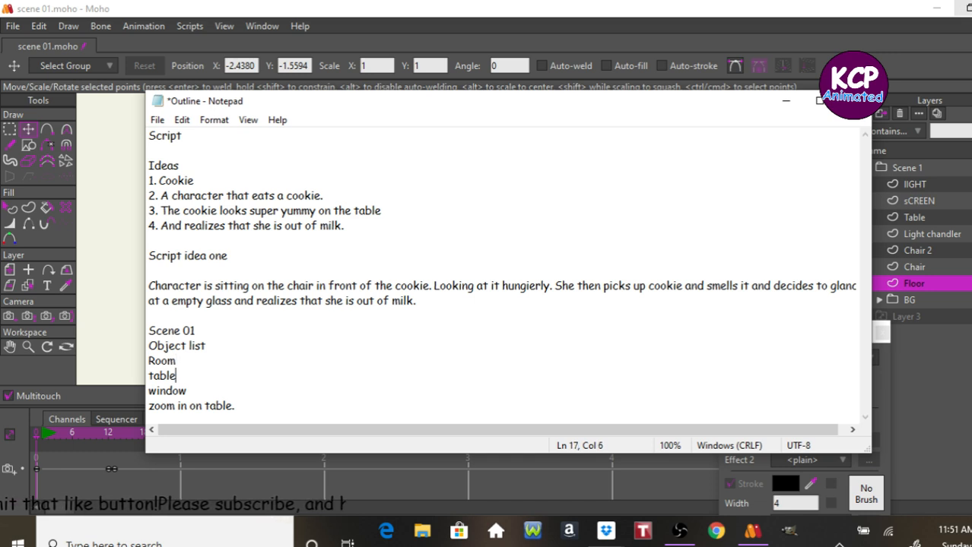
pyautogui.press('Down')
pyautogui.press('Down')
pyautogui.press('Right')
pyautogui.press('Right')
pyautogui.press('Right')
pyautogui.press('Right')
pyautogui.press('End')
pyautogui.press('BackSpace')
pyautogui.press('BackSpace')
pyautogui.press('BackSpace')
pyautogui.press('BackSpace')
pyautogui.press('BackSpace')
pyautogui.press('BackSpace')
pyautogui.press('BackSpace')
pyautogui.press('BackSpace')
pyautogui.press('BackSpace')
pyautogui.press('BackSpace')
pyautogui.press('BackSpace')
pyautogui.press('BackSpace')
pyautogui.press('BackSpace')
pyautogui.press('BackSpace')
pyautogui.press('BackSpace')
pyautogui.press('BackSpace')
pyautogui.press('BackSpace')
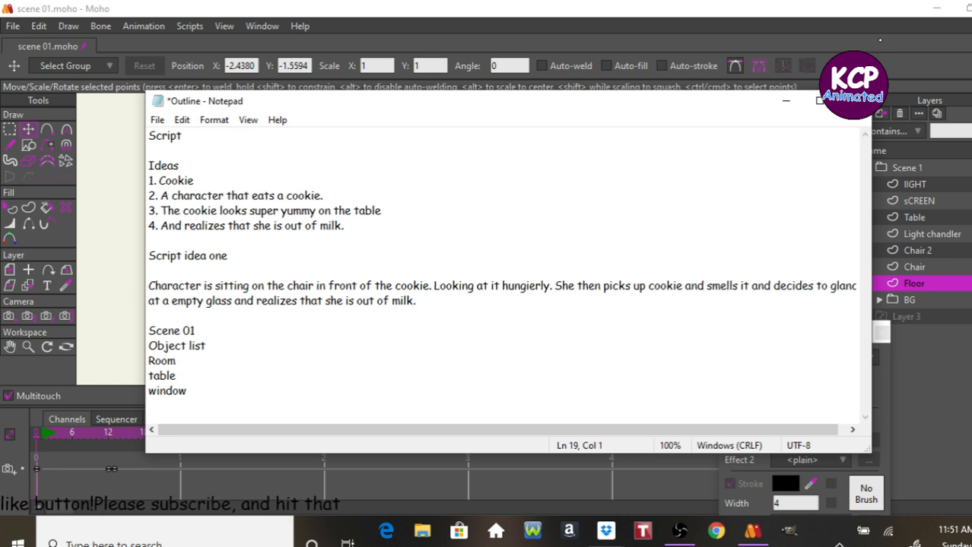
# - Switch to the empty Untitled Notepad document and save it as "Script 1" in the Cookie folder
pyautogui.click(797, 17)
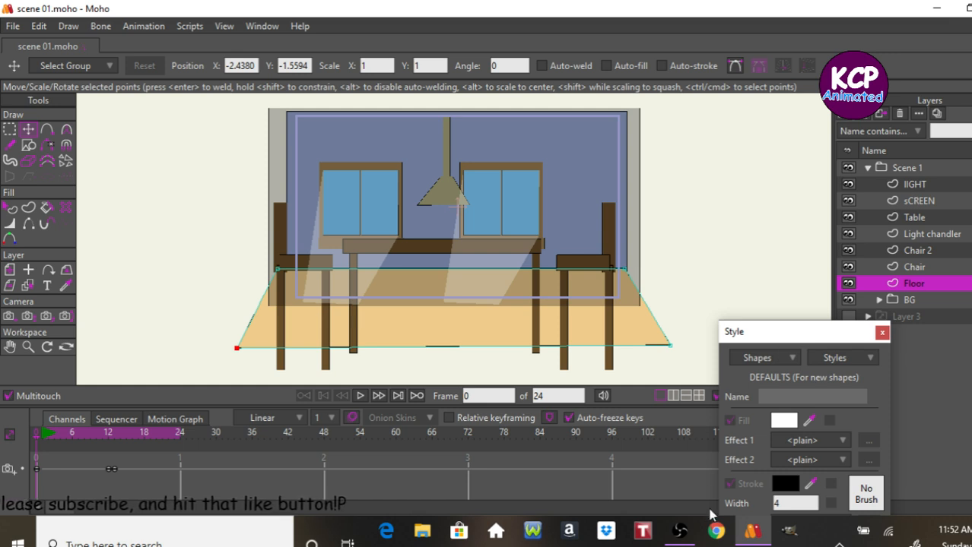
pyautogui.moveTo(606, 545)
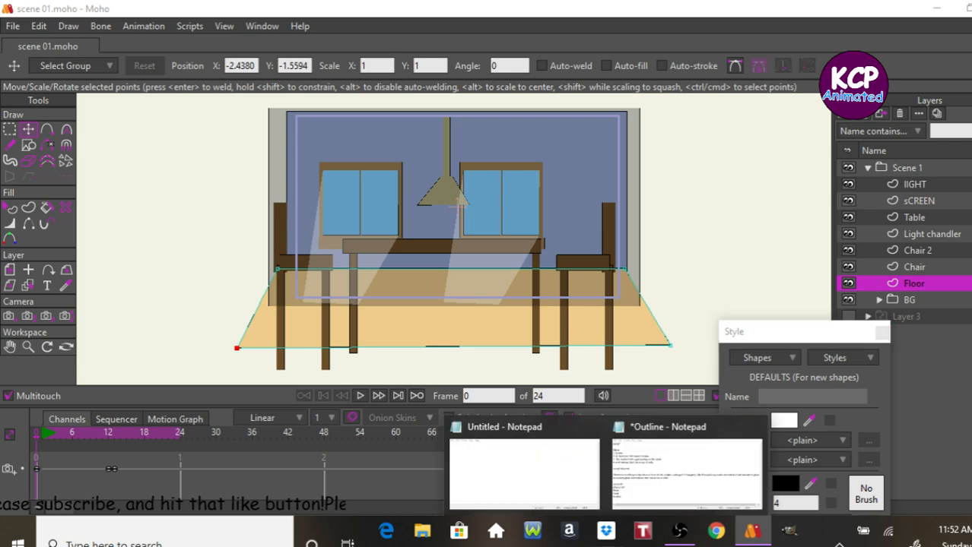
pyautogui.moveTo(677, 489)
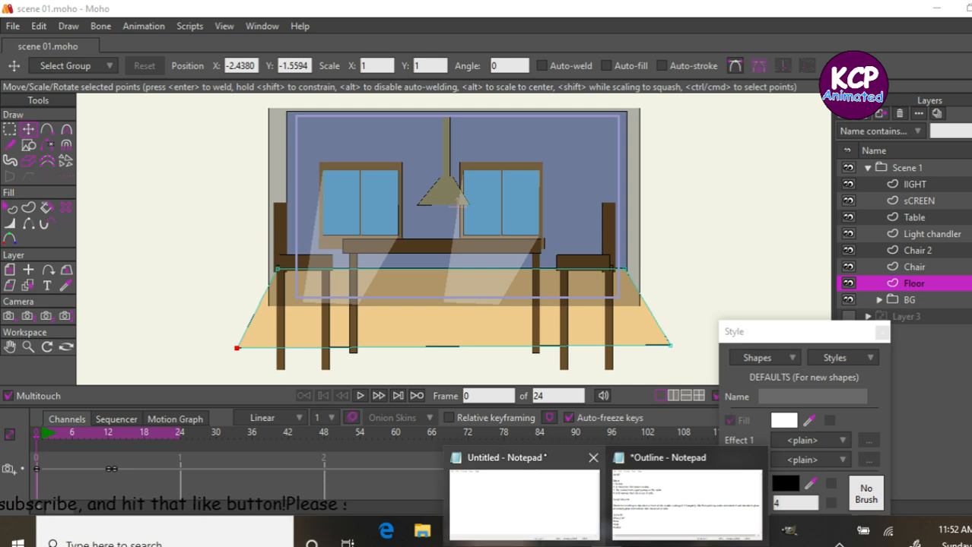
pyautogui.click(535, 482)
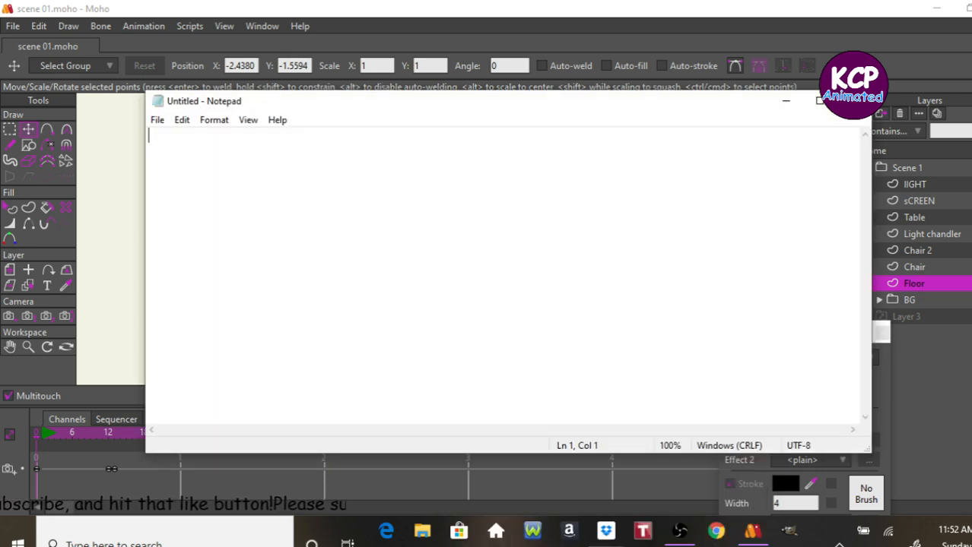
pyautogui.hotkey('ctrl', 's')
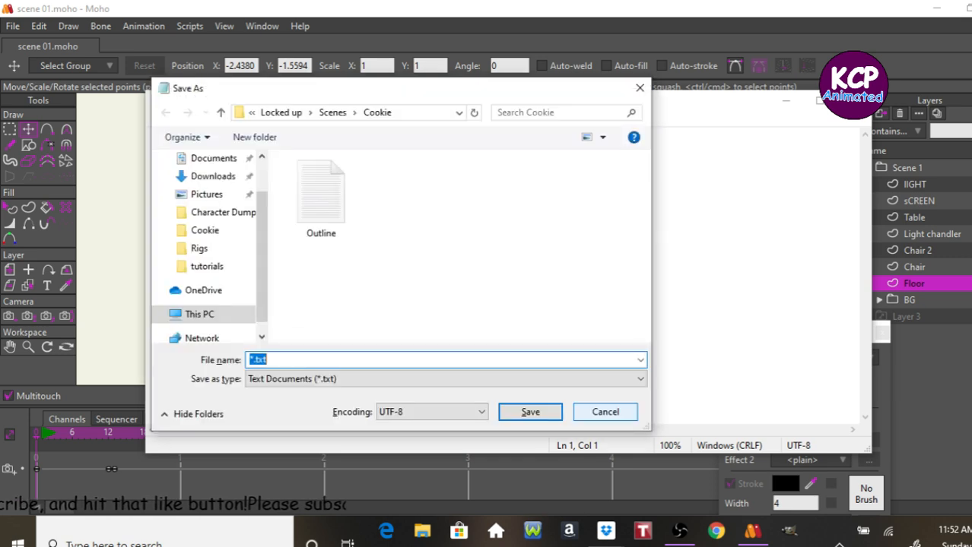
pyautogui.write('Sc')
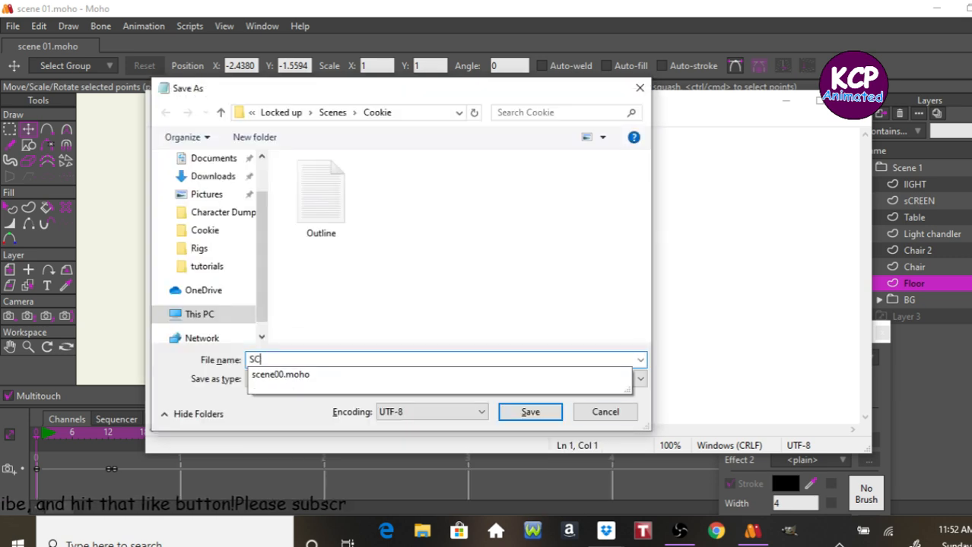
pyautogui.press('BackSpace')
pyautogui.write('cripyt')
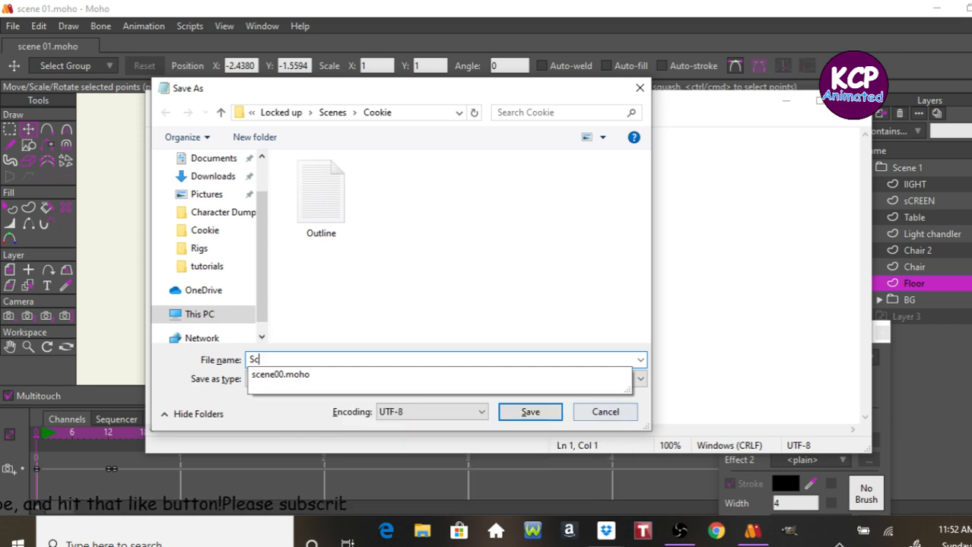
pyautogui.press('BackSpace')
pyautogui.press('BackSpace')
pyautogui.write('t 1')
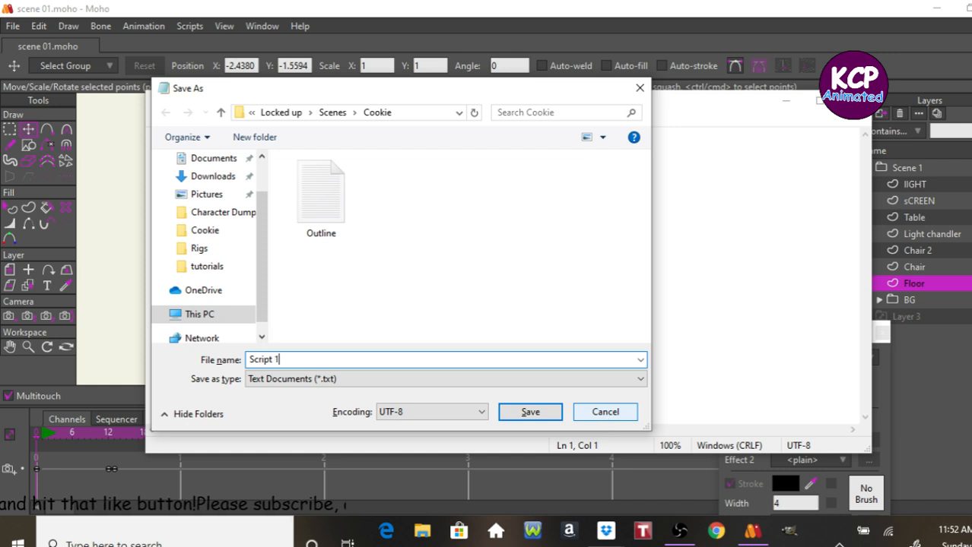
pyautogui.press('Return')
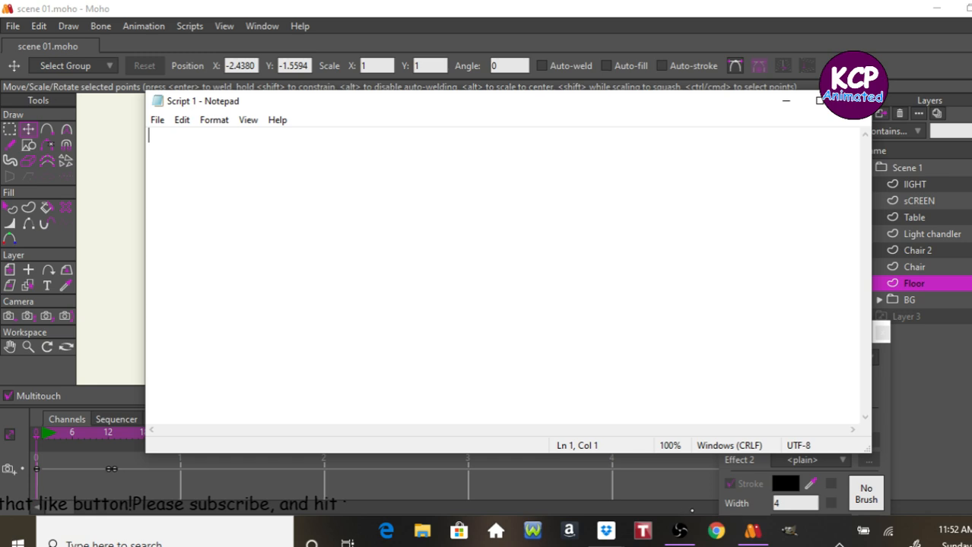
# - Check the Outline document, return to Script 1, and write "Int. Room" as its first line
pyautogui.click(681, 530)
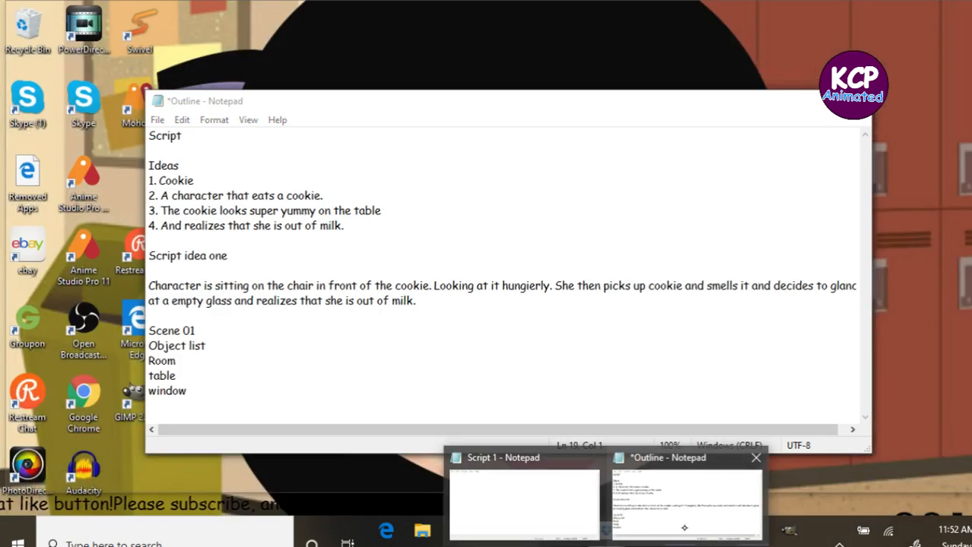
pyautogui.click(685, 524)
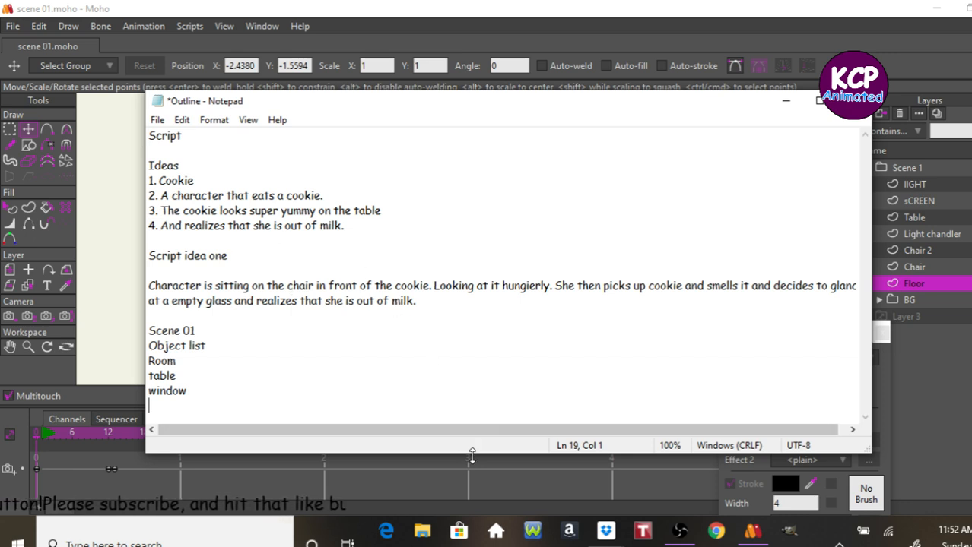
pyautogui.click(606, 532)
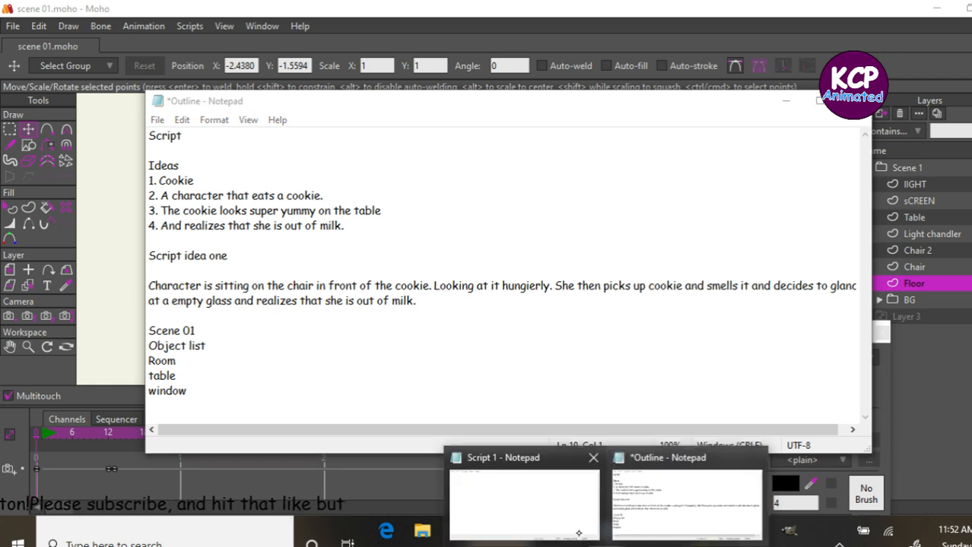
pyautogui.click(566, 488)
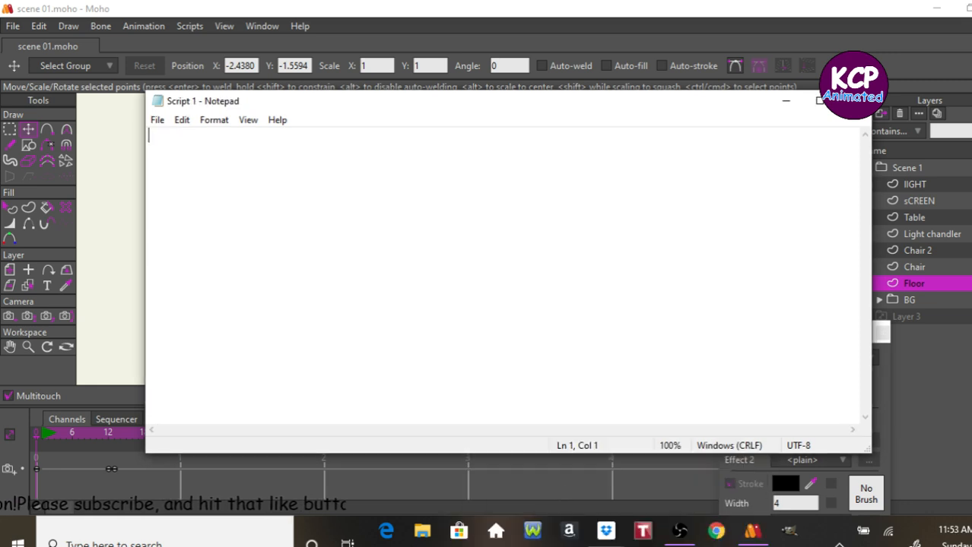
pyautogui.write('Int')
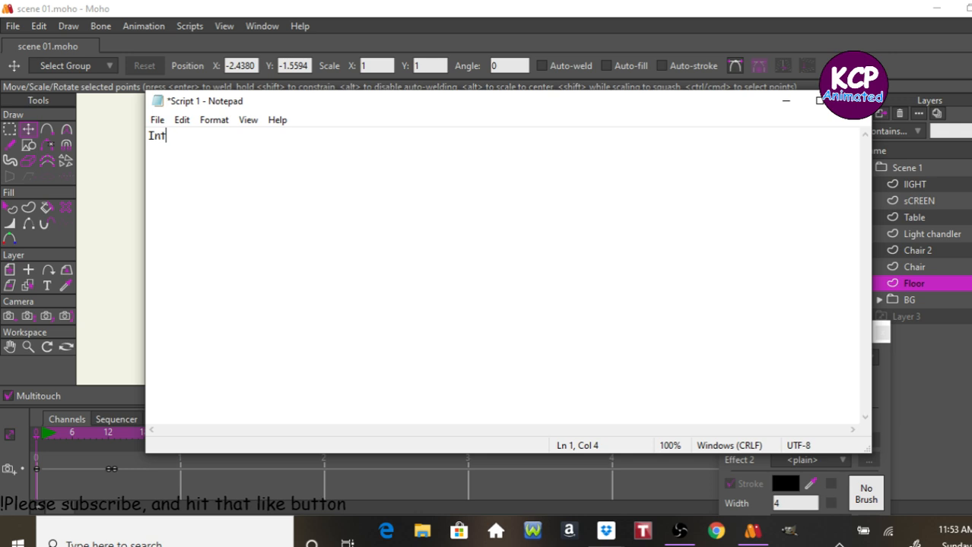
pyautogui.press('BackSpace')
pyautogui.press('BackSpace')
pyautogui.write('t. Room')
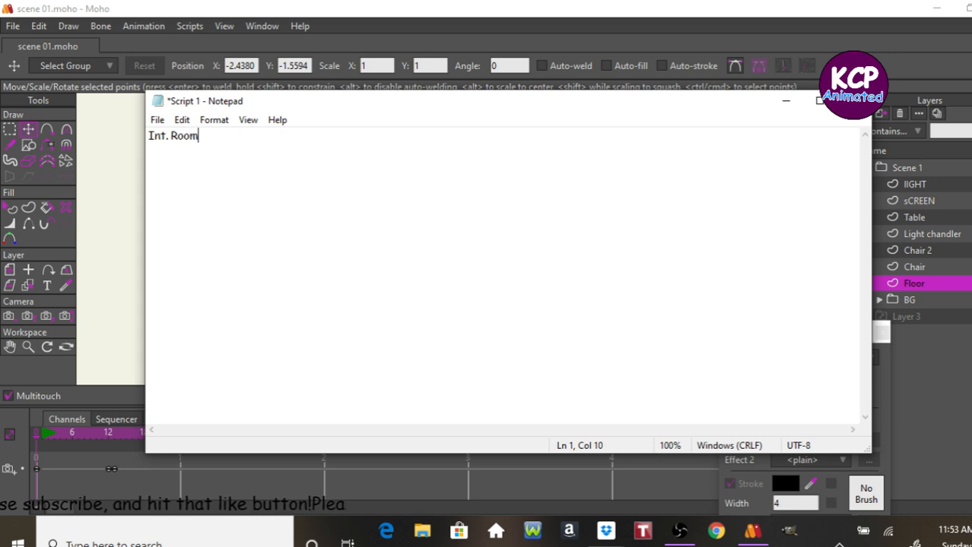
pyautogui.press('Return')
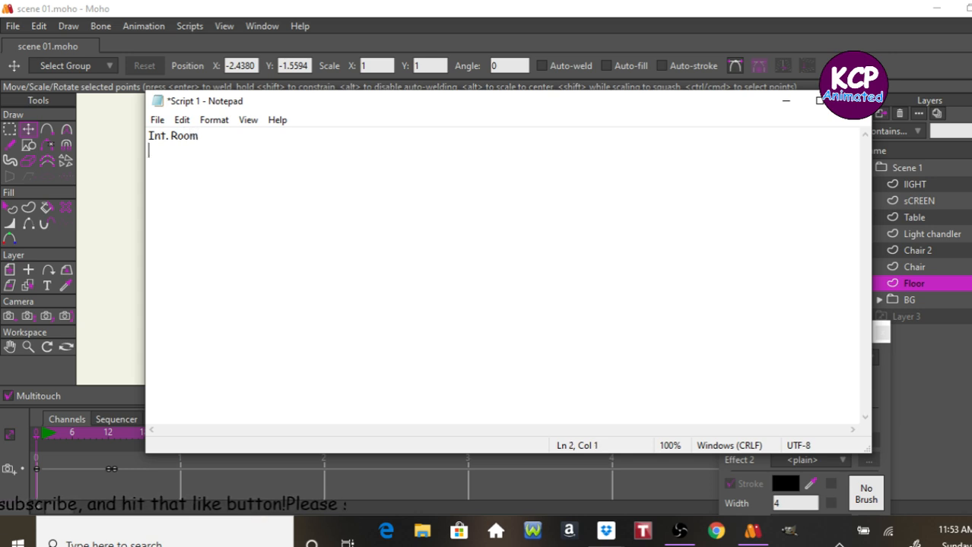
# - Write the sentence "A girl is sitting at a table." on the line below "Int. Room"
pyautogui.write('A girl')
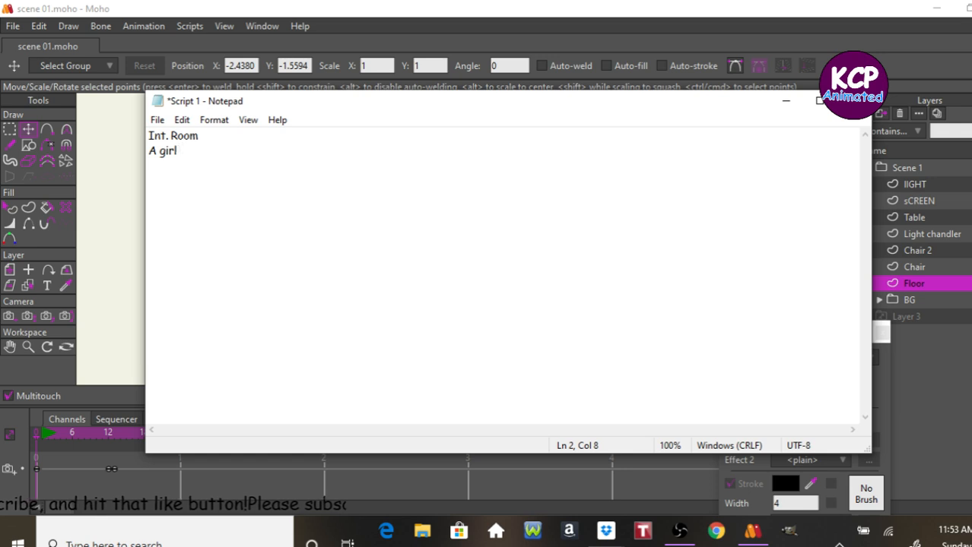
pyautogui.write(' is')
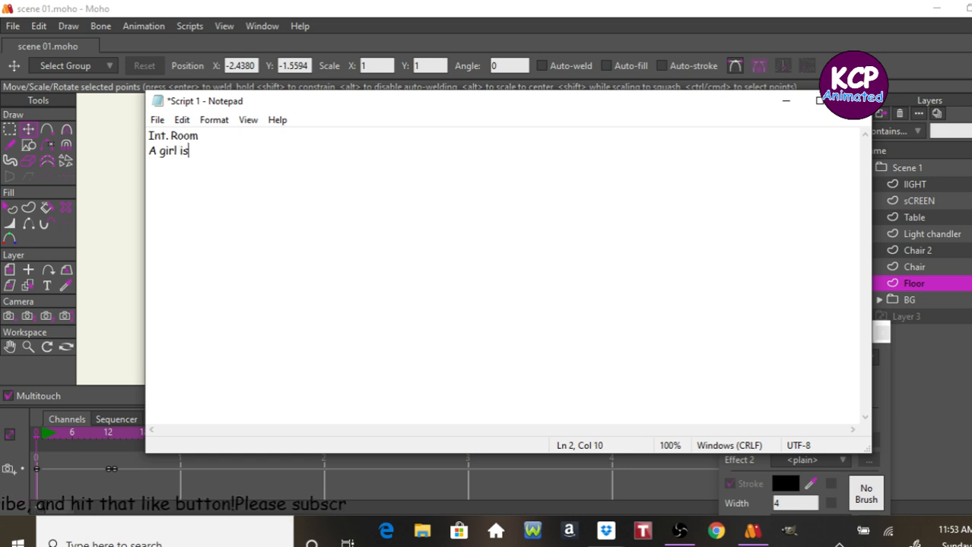
pyautogui.write(' sittin')
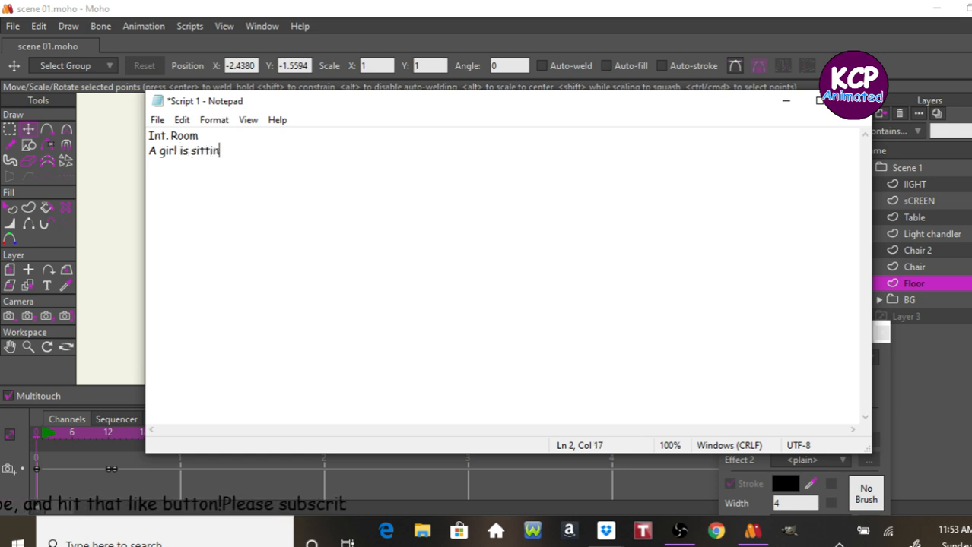
pyautogui.write('g at ')
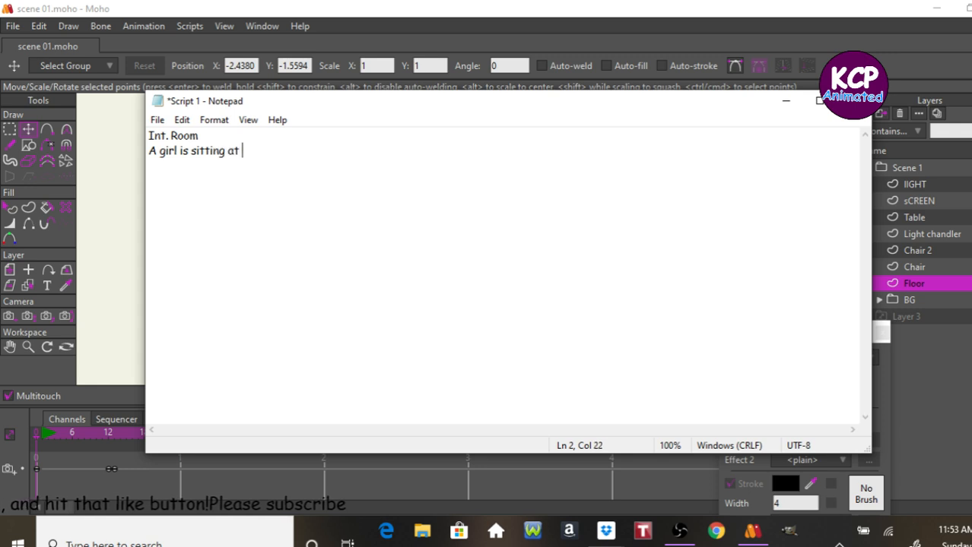
pyautogui.write('a table')
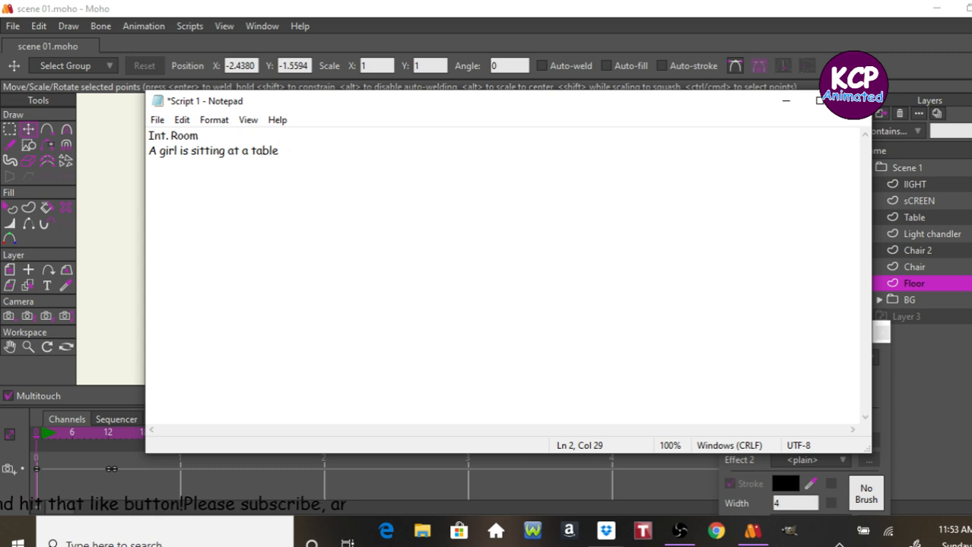
pyautogui.write('.')
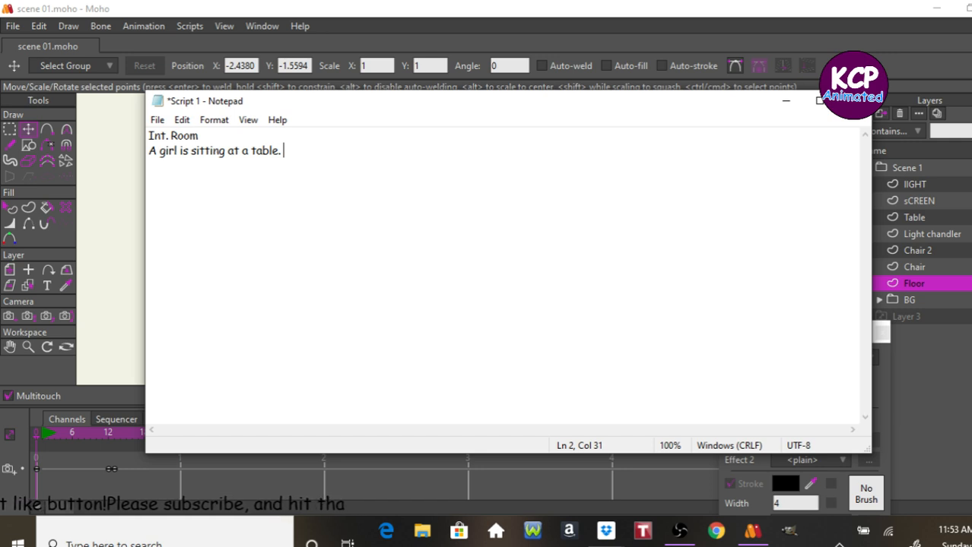
# - Continue the script on the same line with "She then looks hungry"
pyautogui.write('She then loo')
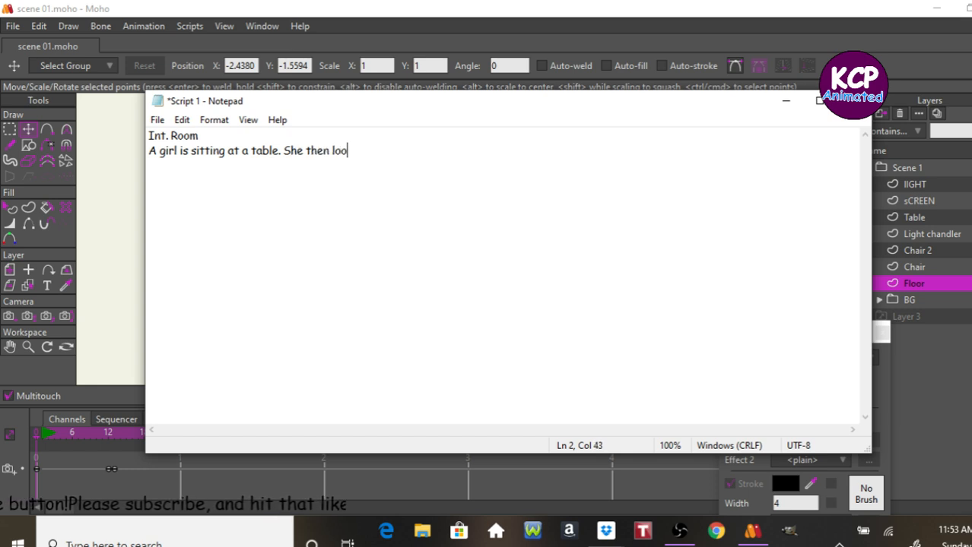
pyautogui.write('ks hungery')
pyautogui.press('BackSpace')
pyautogui.press('BackSpace')
pyautogui.press('BackSpace')
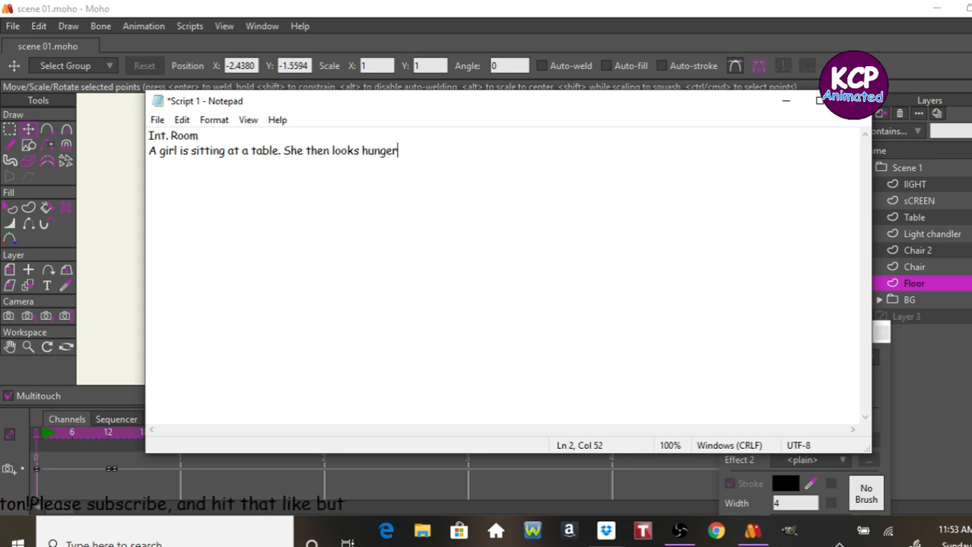
pyautogui.write('ry')
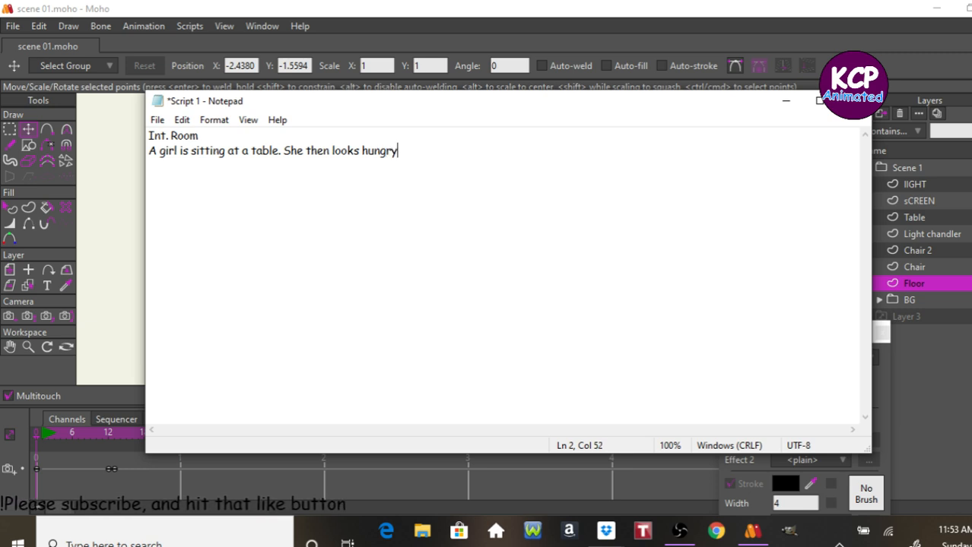
# - Complete the second sentence with "and looks at a huge cookie on the table."
pyautogui.write(' and looks ')
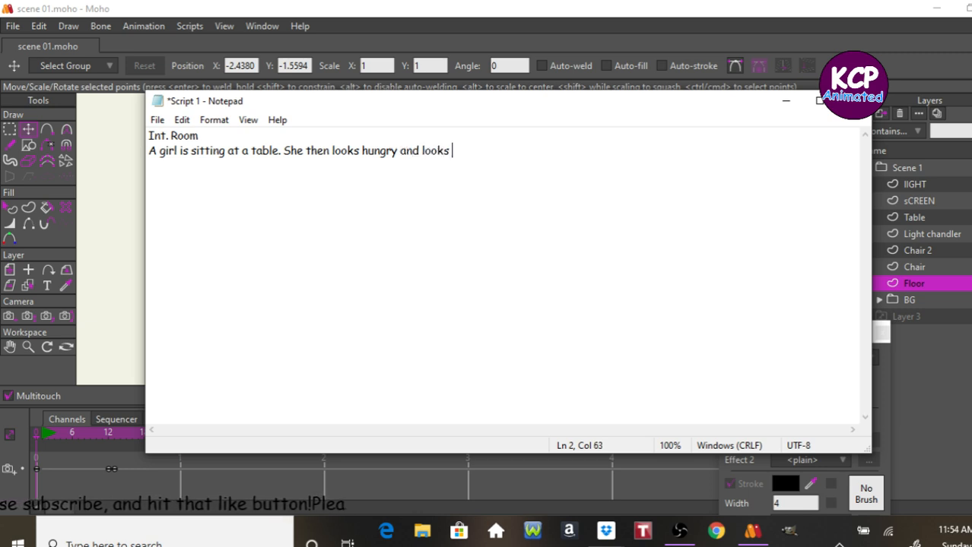
pyautogui.write('st')
pyautogui.press('BackSpace')
pyautogui.press('BackSpace')
pyautogui.write('sit')
pyautogui.press('BackSpace')
pyautogui.press('BackSpace')
pyautogui.write('at a')
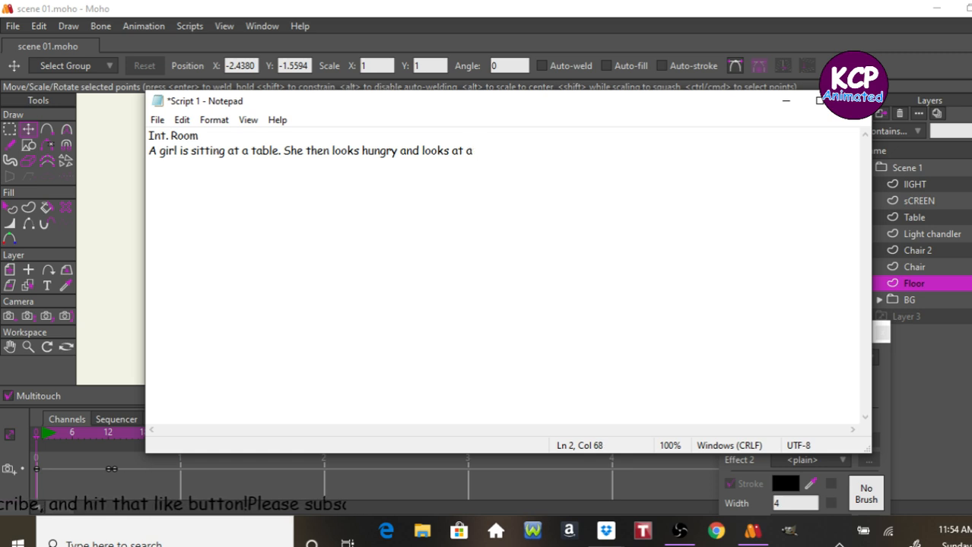
pyautogui.write('hu')
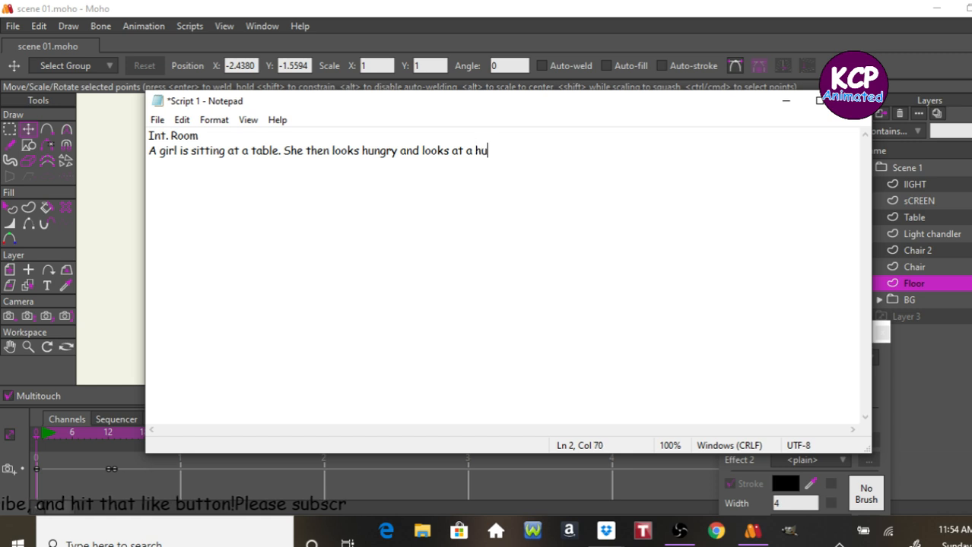
pyautogui.write('ge co')
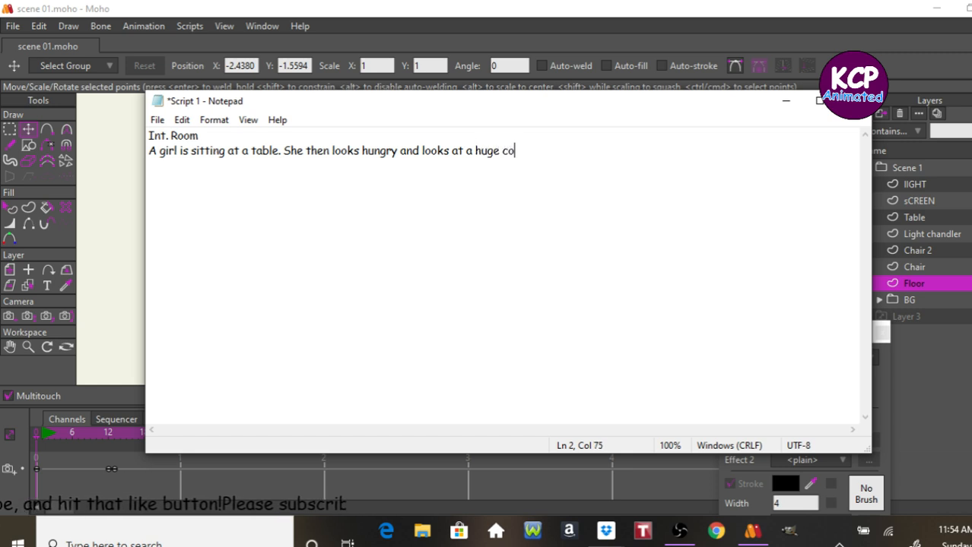
pyautogui.write('okie ')
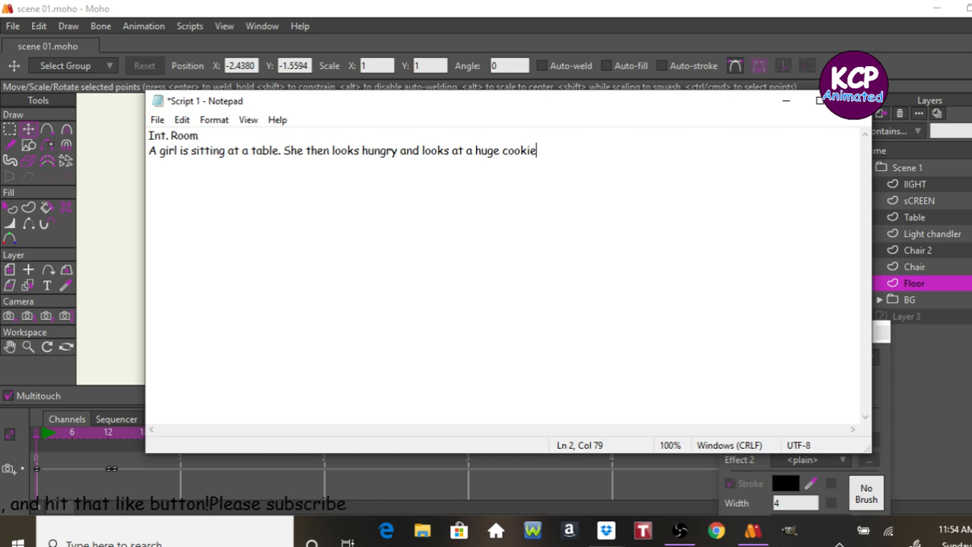
pyautogui.write('on t')
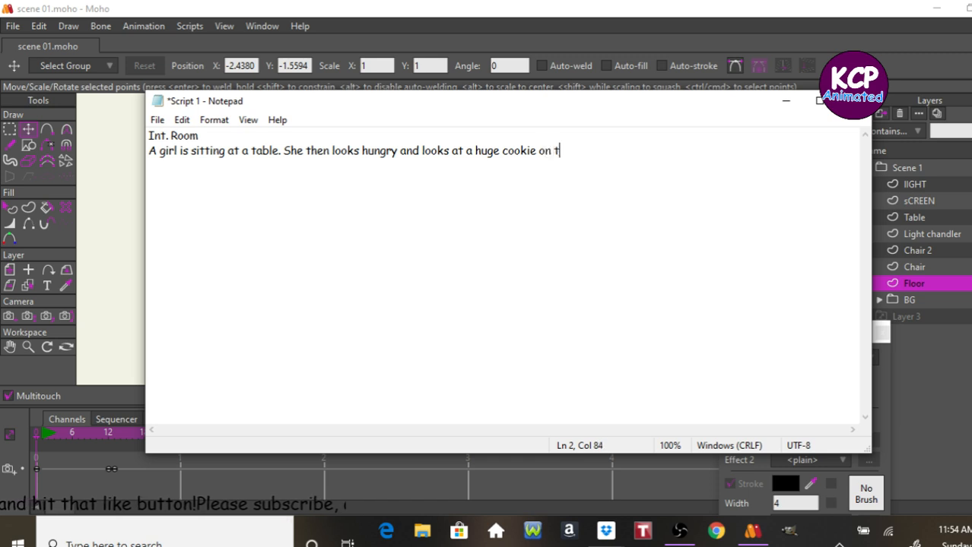
pyautogui.write('he tabl')
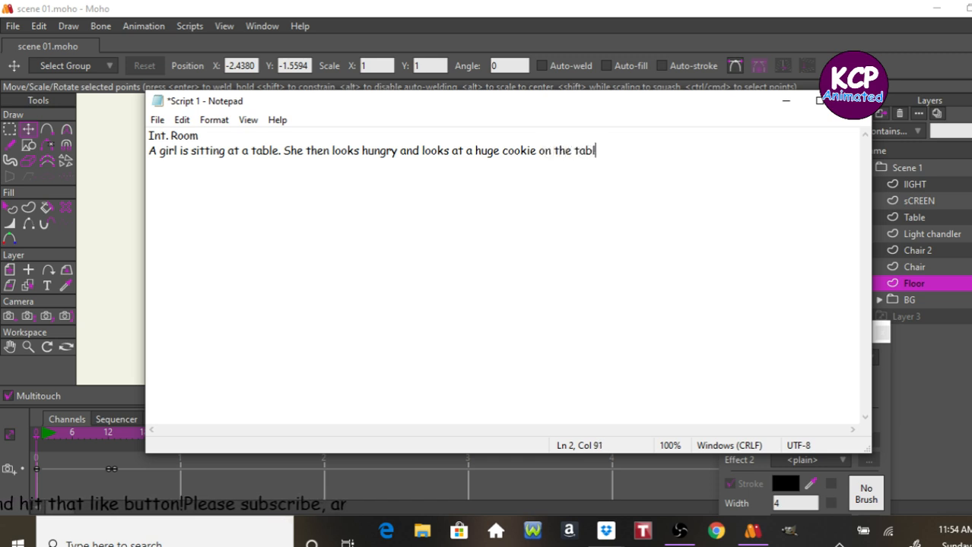
pyautogui.write('e.')
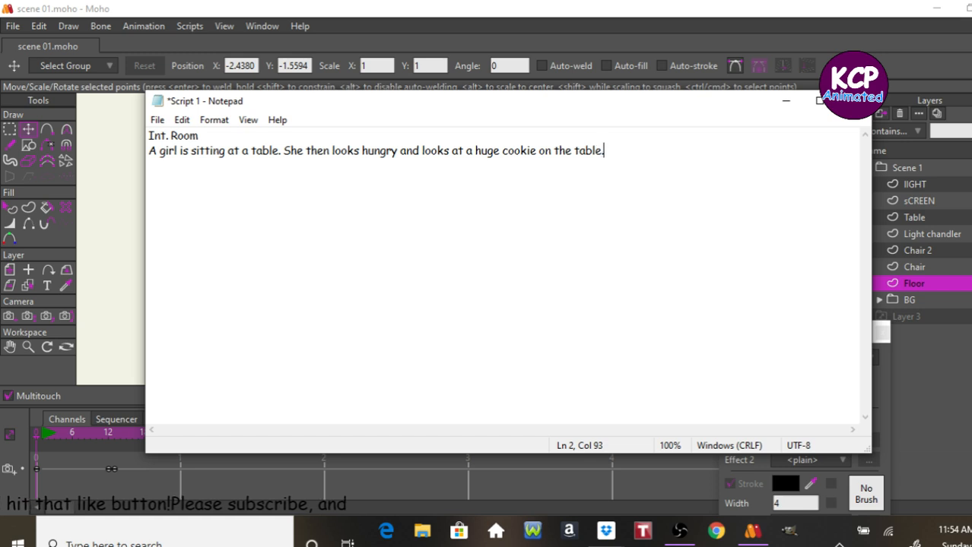
pyautogui.write(' She then')
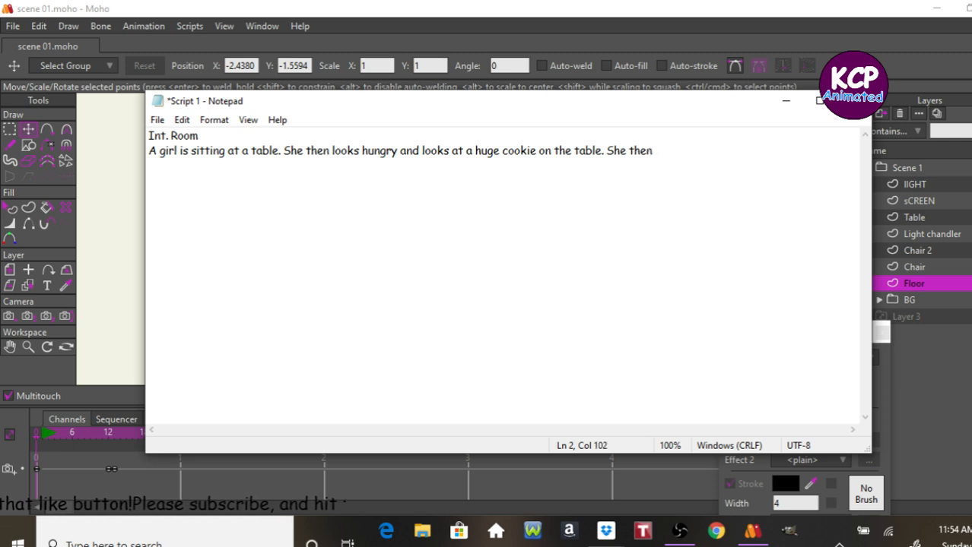
pyautogui.press('BackSpace')
pyautogui.press('BackSpace')
pyautogui.press('BackSpace')
pyautogui.press('BackSpace')
pyautogui.press('BackSpace')
pyautogui.press('BackSpace')
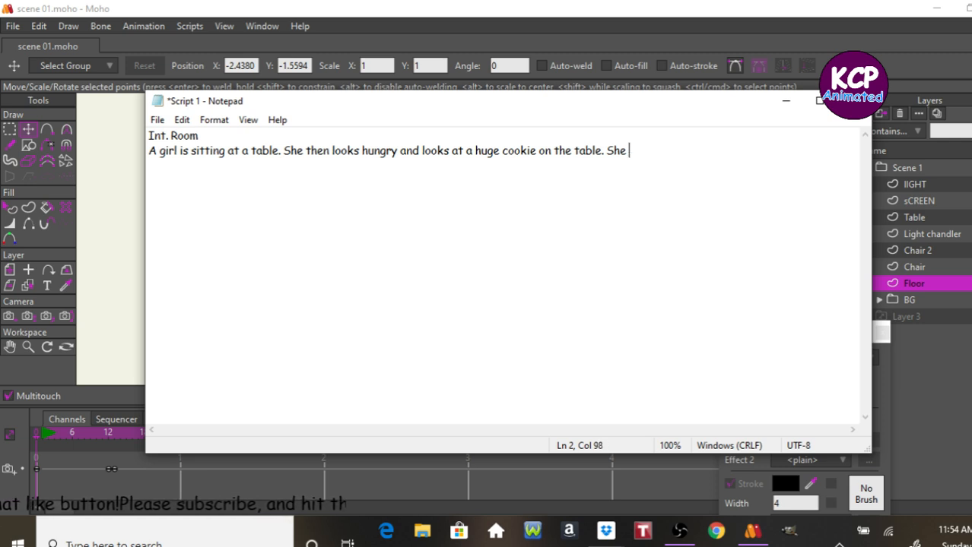
pyautogui.press('BackSpace')
pyautogui.press('BackSpace')
pyautogui.press('BackSpace')
# - Start a new script line below the cookie sentence with "The girl quickly grabs the cookie"
pyautogui.press('Return')
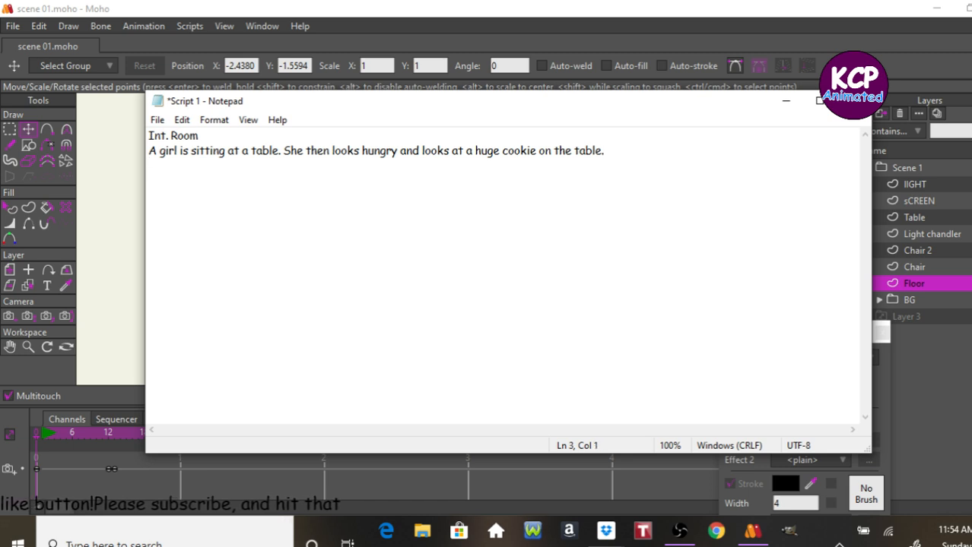
pyautogui.write('The ')
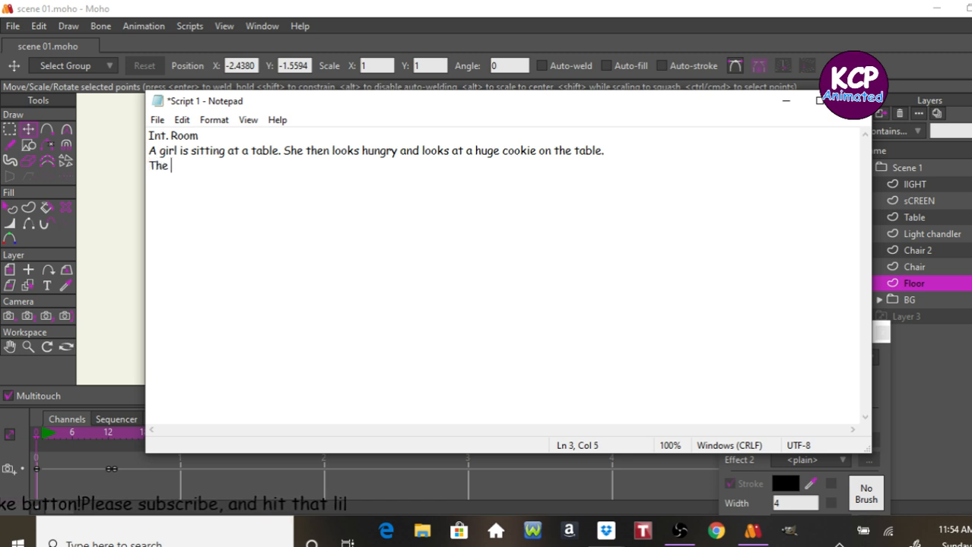
pyautogui.write('girl ')
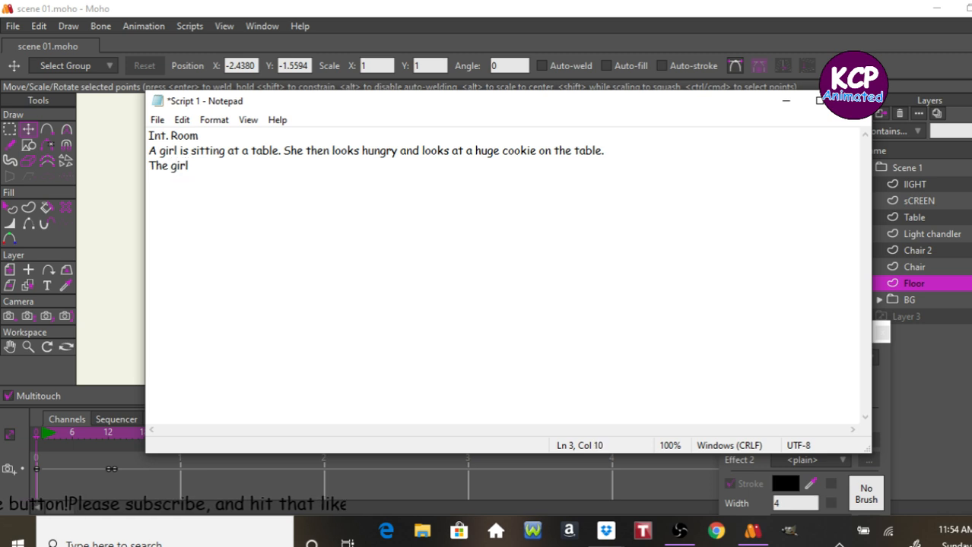
pyautogui.write('quic')
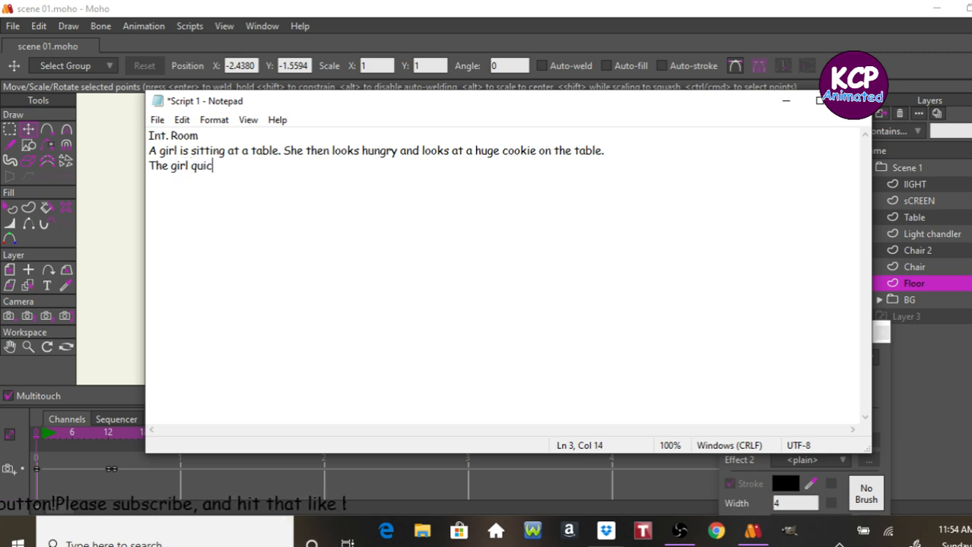
pyautogui.write('k')
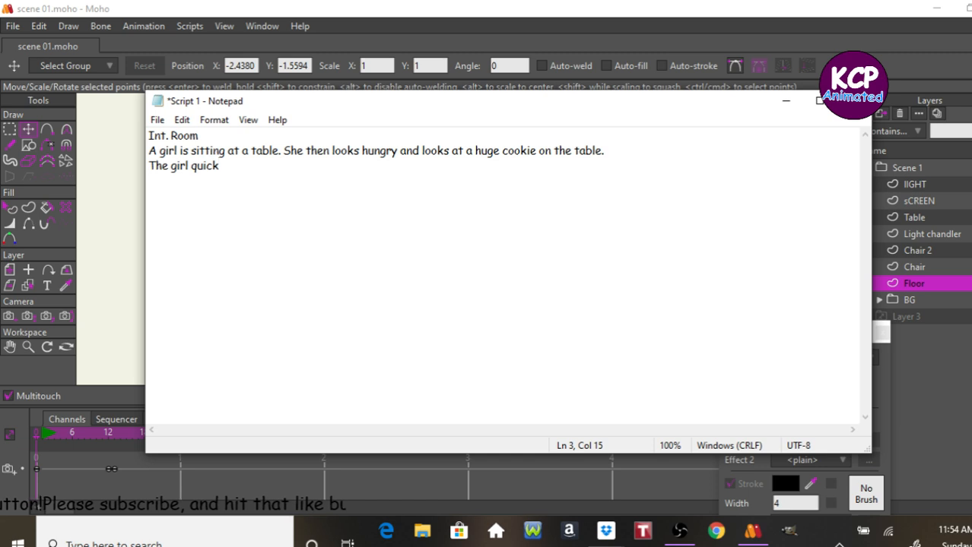
pyautogui.write('ly g')
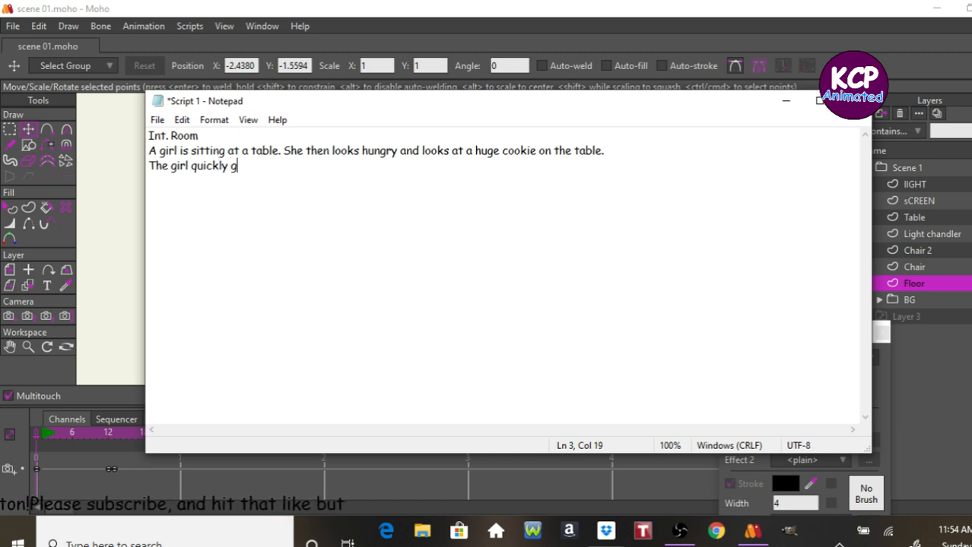
pyautogui.write('rabs ')
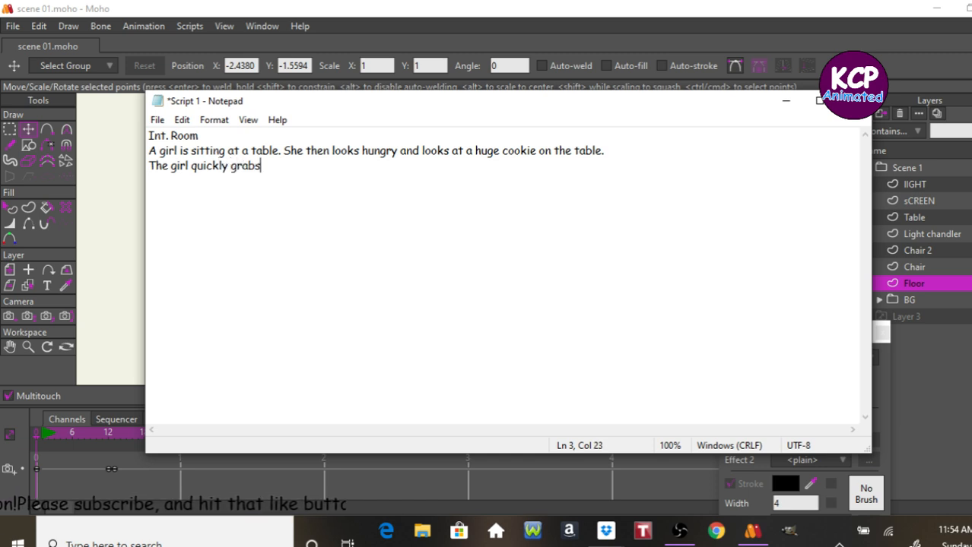
pyautogui.write('the ')
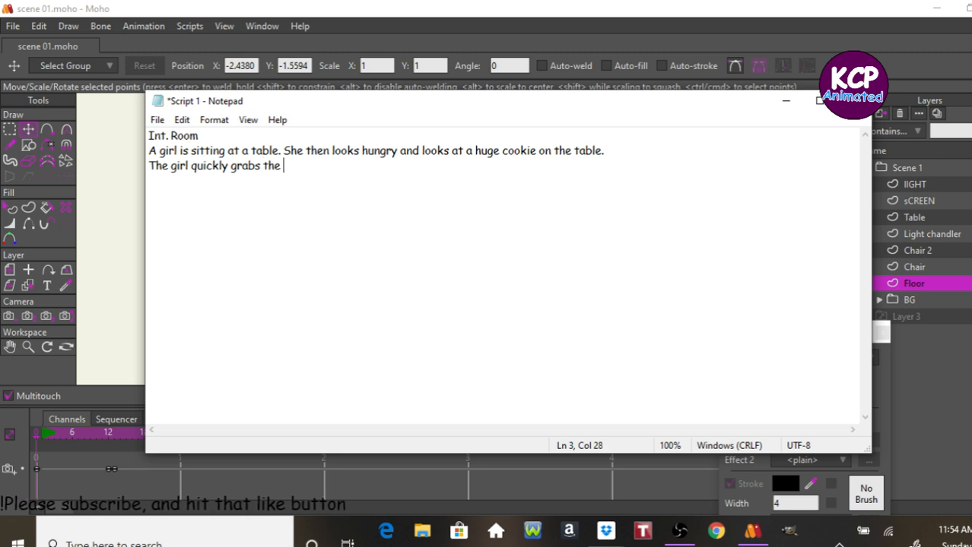
pyautogui.write('cookie')
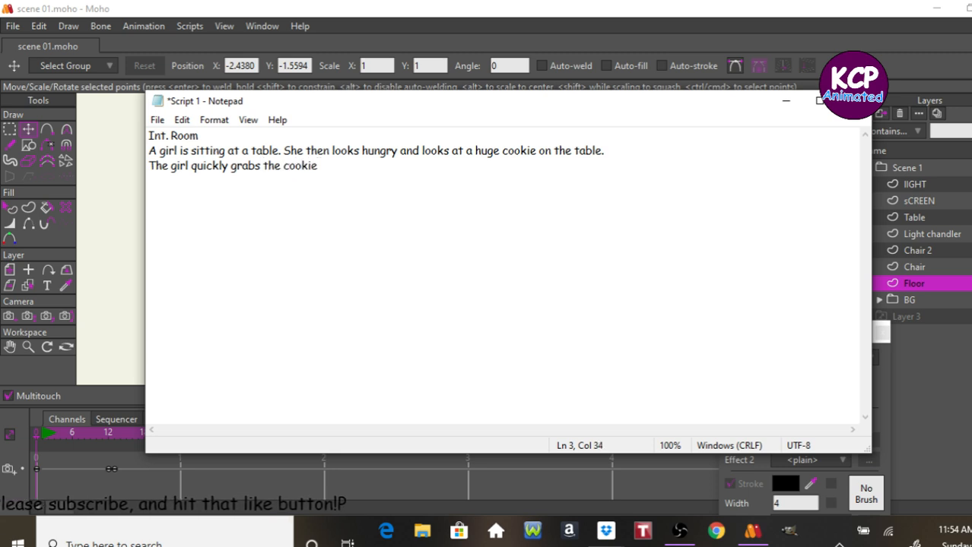
# - Complete the sentence about the girl grabbing the cookie with "and takes a bite of it."
pyautogui.write(' and')
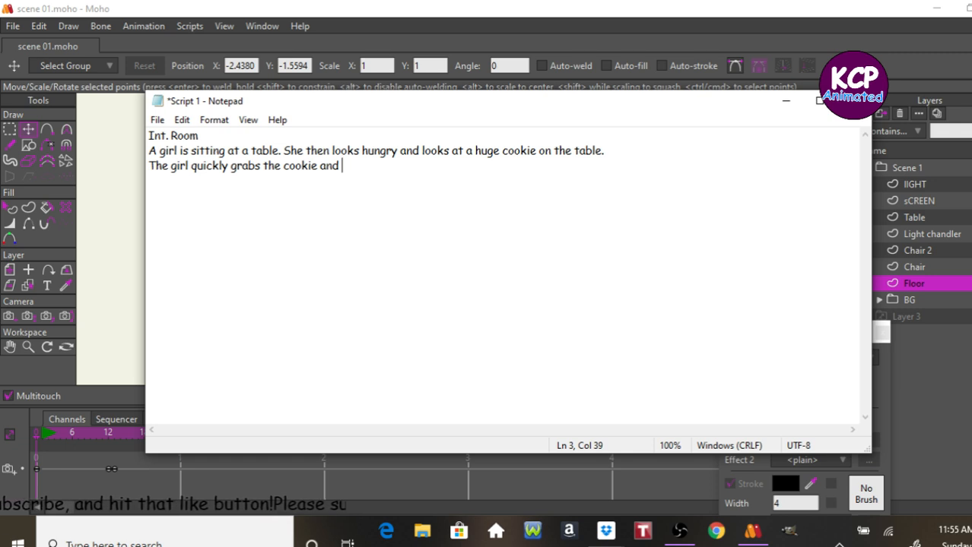
pyautogui.write('takes ')
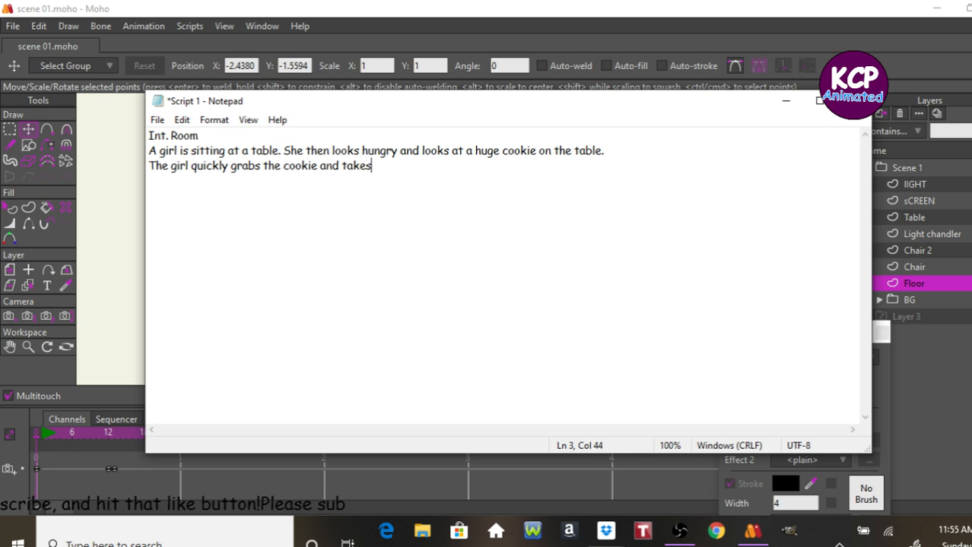
pyautogui.write('a ci')
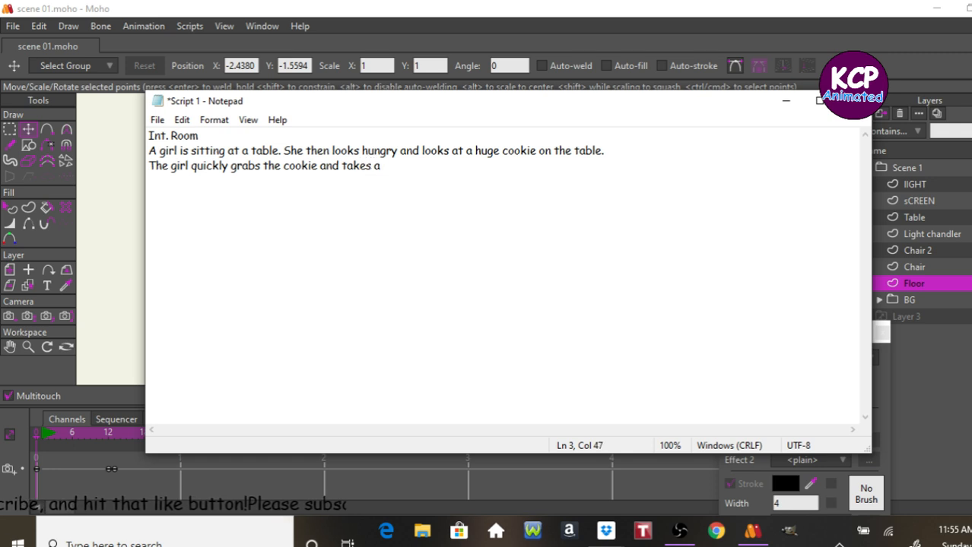
pyautogui.press('BackSpace')
pyautogui.press('BackSpace')
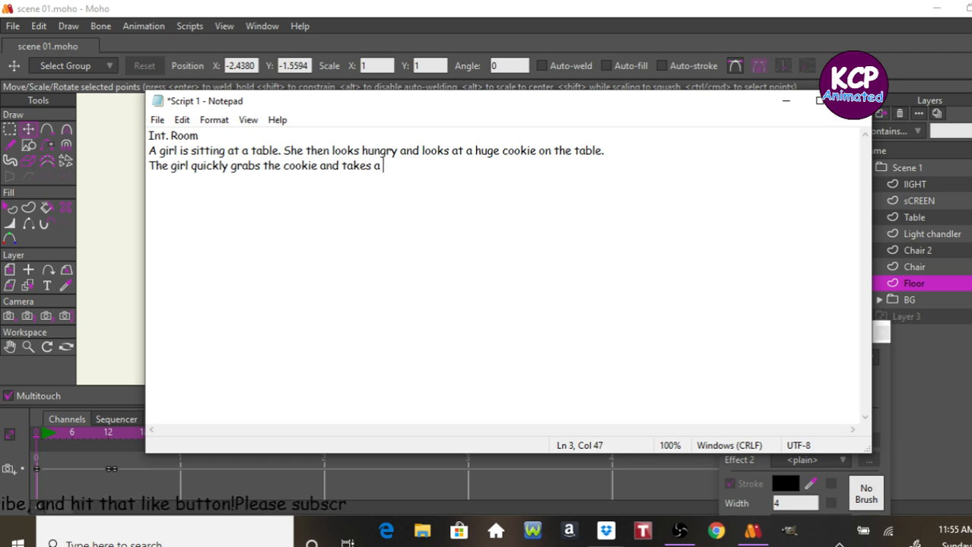
pyautogui.write('b')
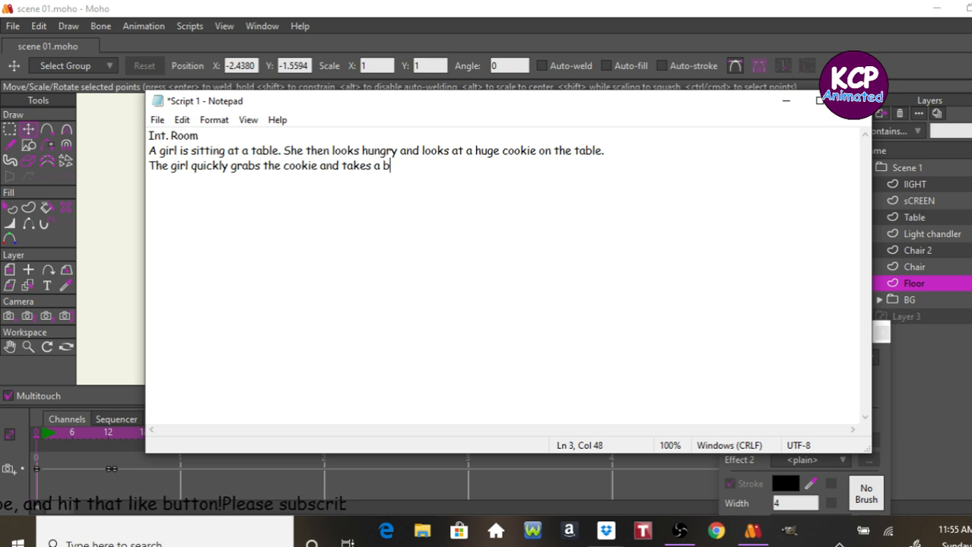
pyautogui.write('ite')
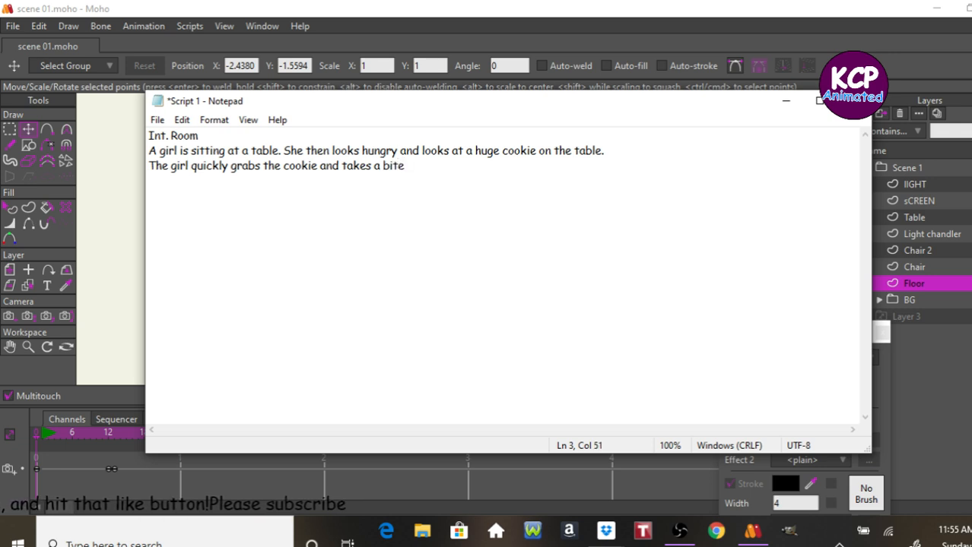
pyautogui.write(' of it.')
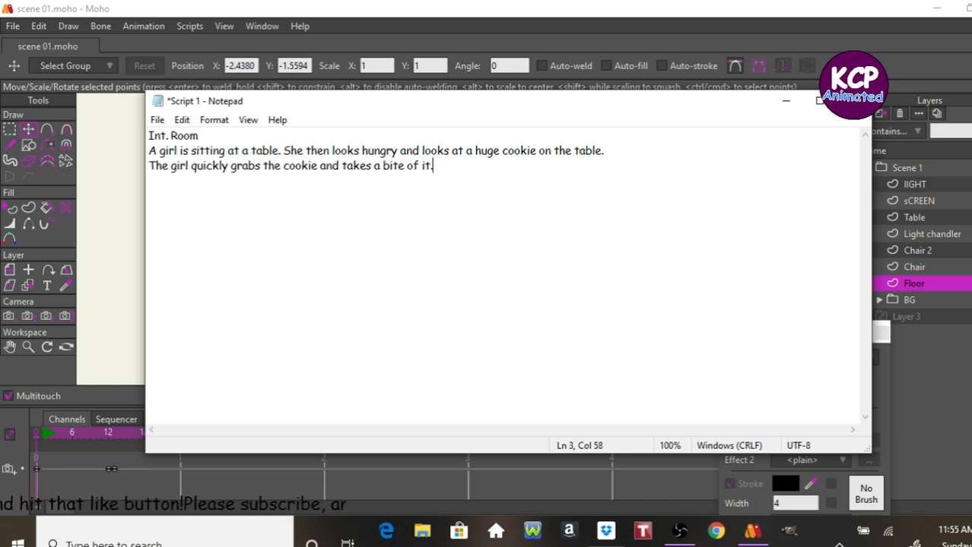
# - Write "She then notices that she is thirty for some milk." on a new line of the script
pyautogui.press('Return')
pyautogui.write('She then')
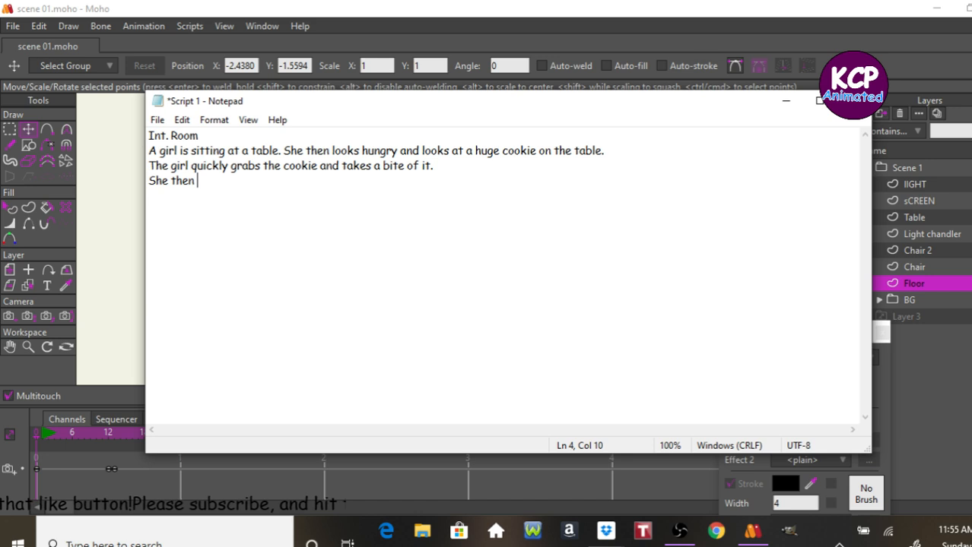
pyautogui.write('notice')
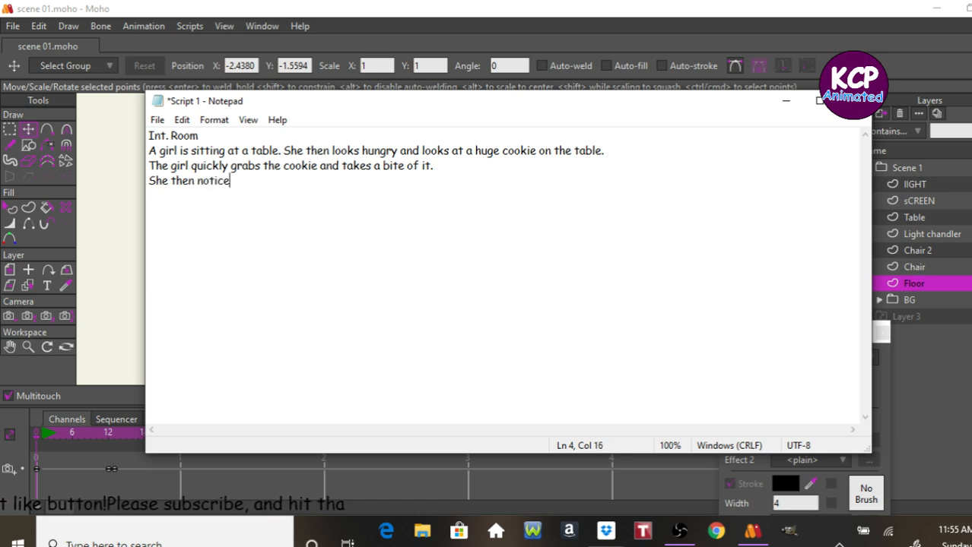
pyautogui.write('s t')
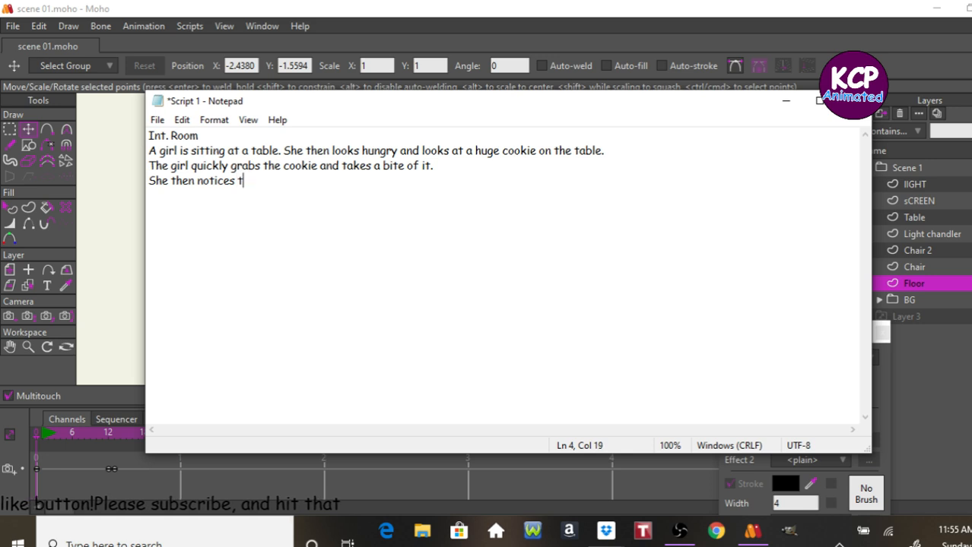
pyautogui.write('hat sh')
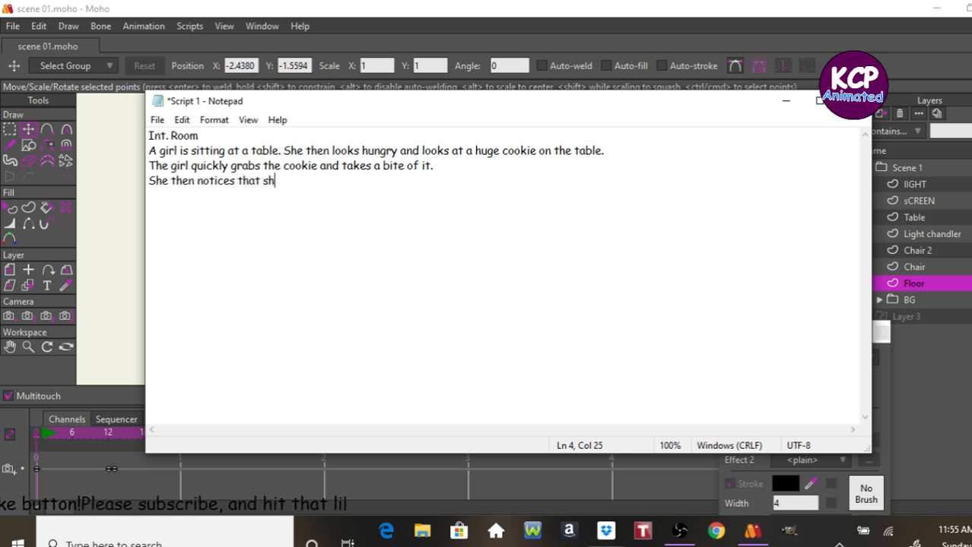
pyautogui.write('e is thirt')
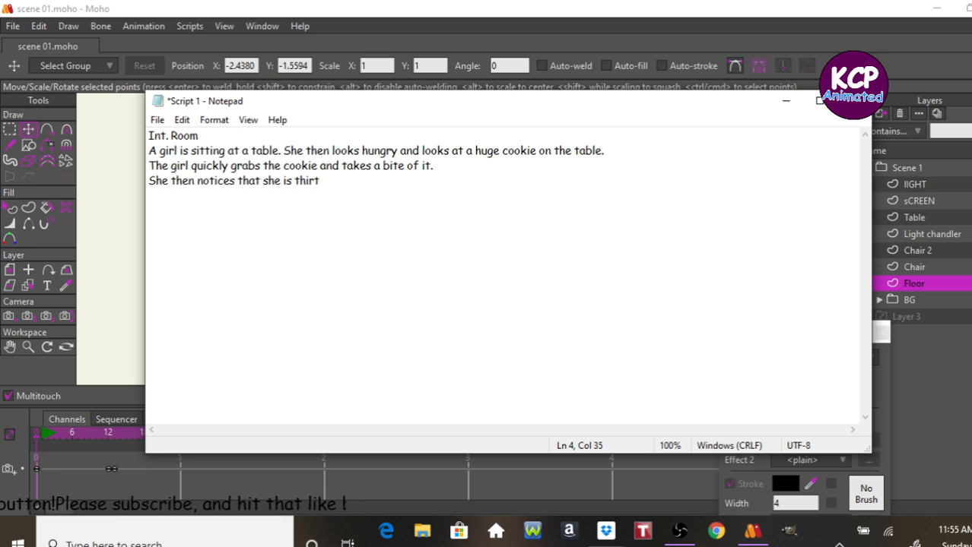
pyautogui.write('y')
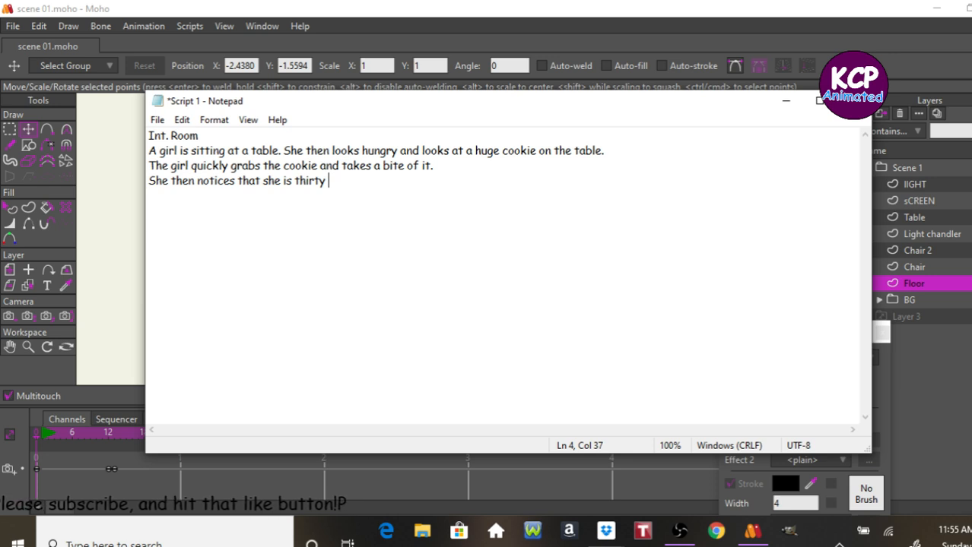
pyautogui.write('for s')
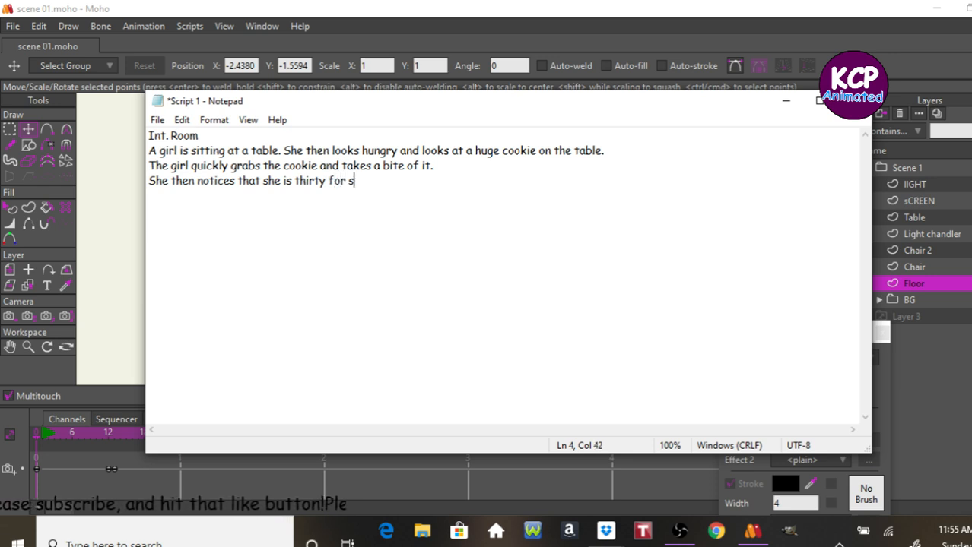
pyautogui.write('ome ')
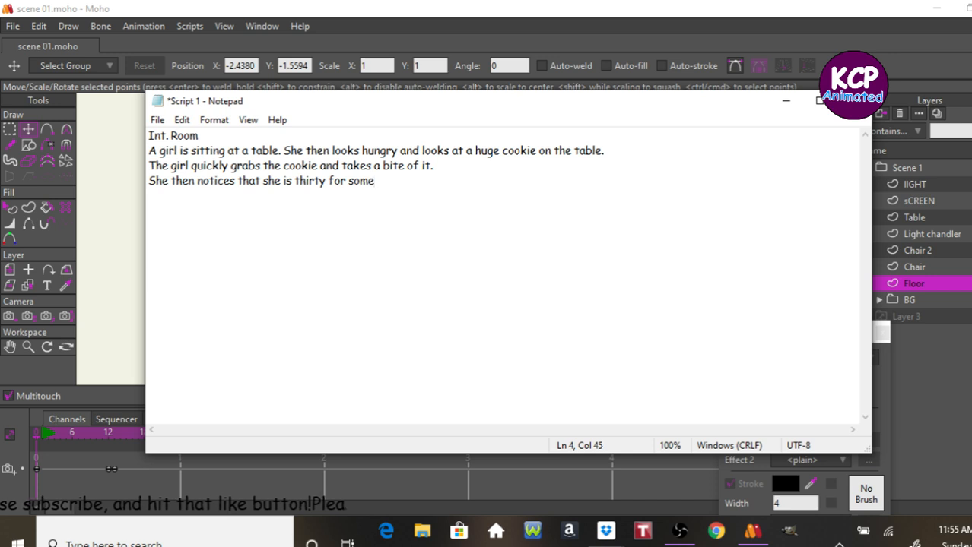
pyautogui.write('mil')
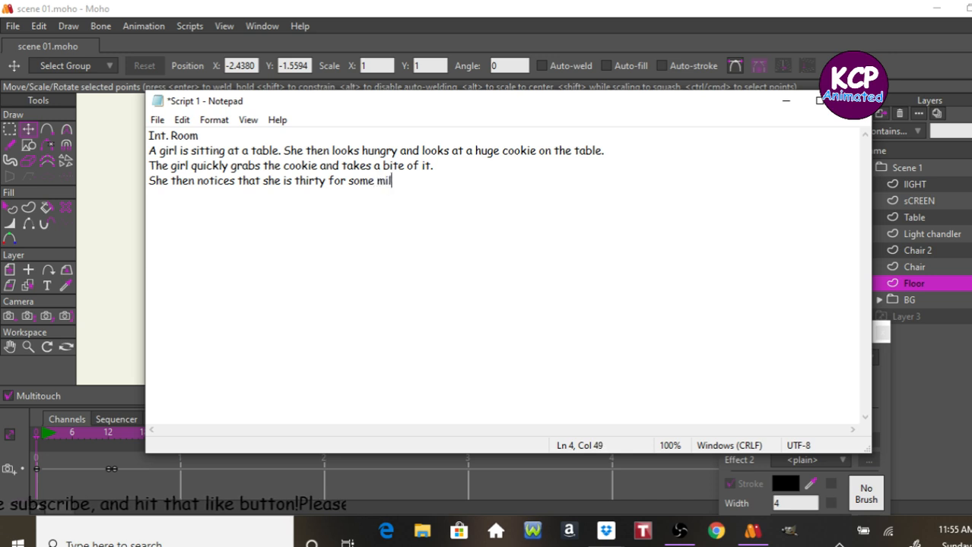
pyautogui.write('k. ')
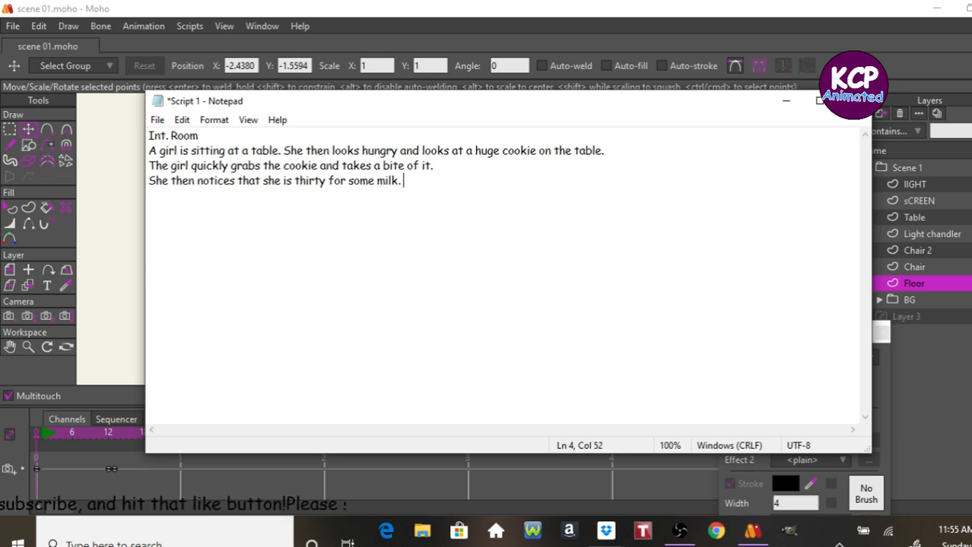
# - Continue the script's fourth line with "She looks at the glass and"
pyautogui.write('She ')
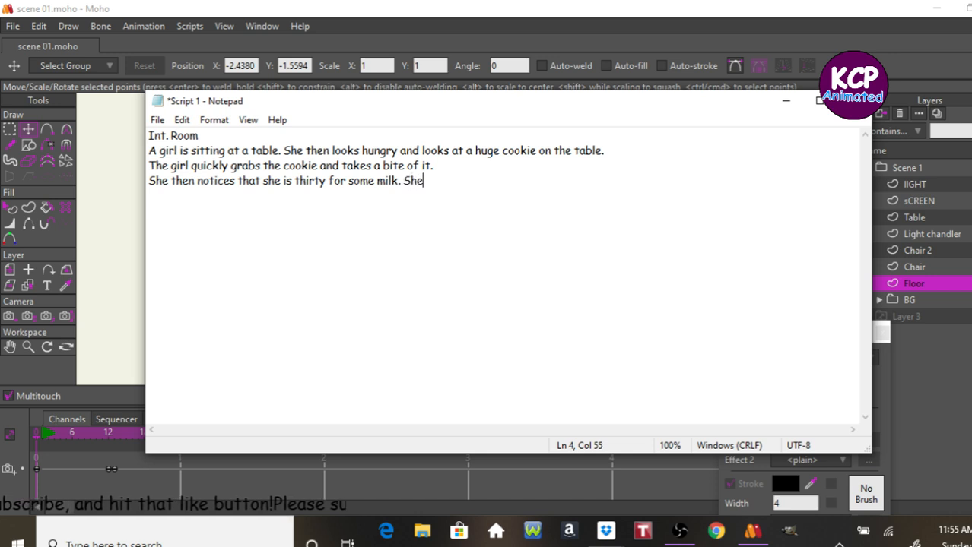
pyautogui.write('look')
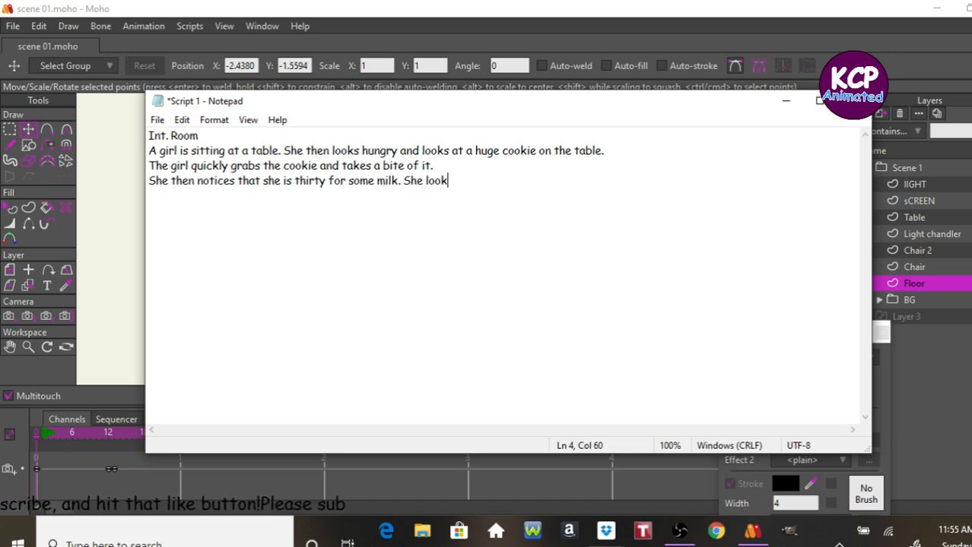
pyautogui.write('s at ')
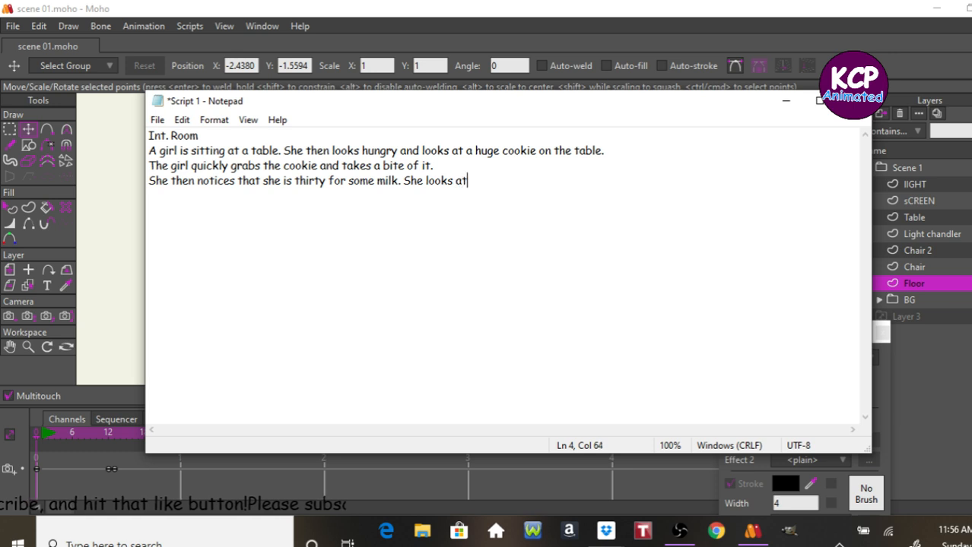
pyautogui.write('the gl')
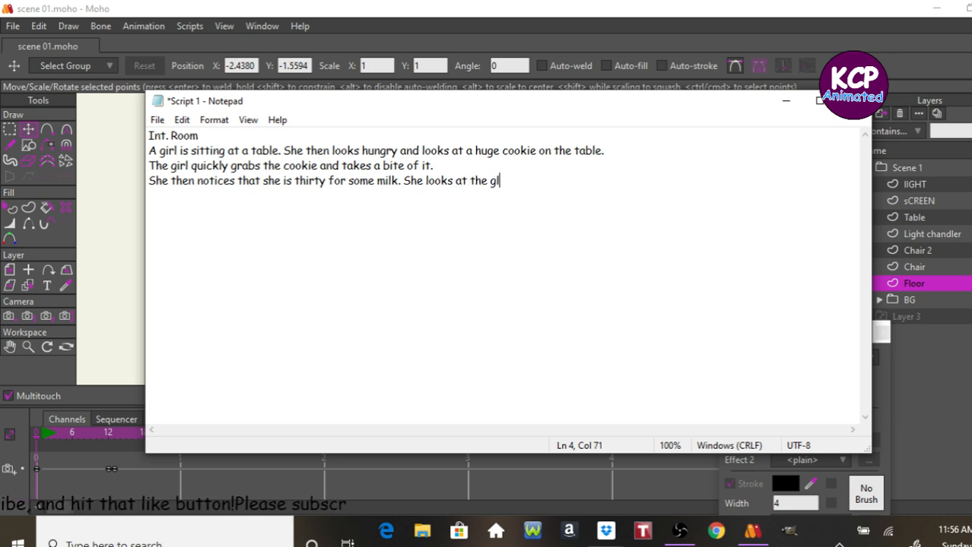
pyautogui.write('ass ')
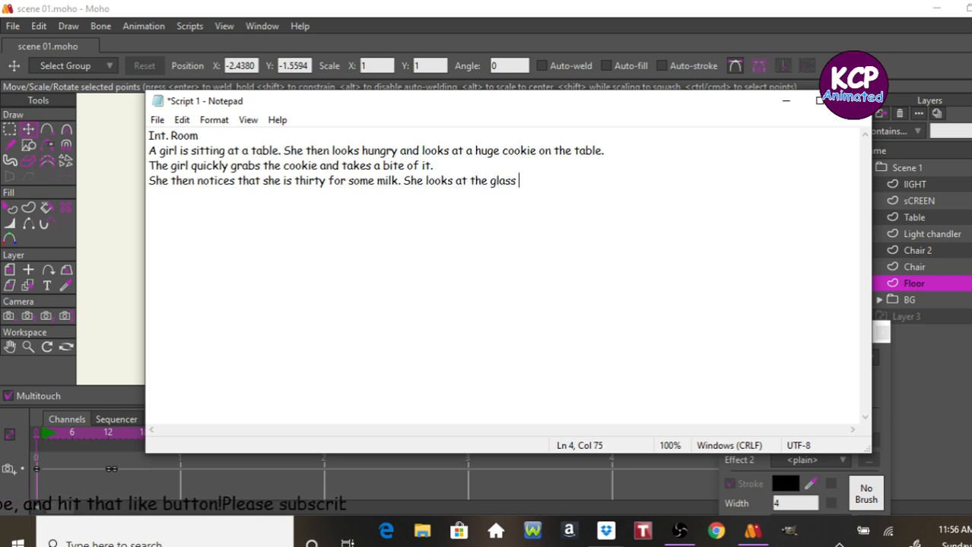
pyautogui.write('and ')
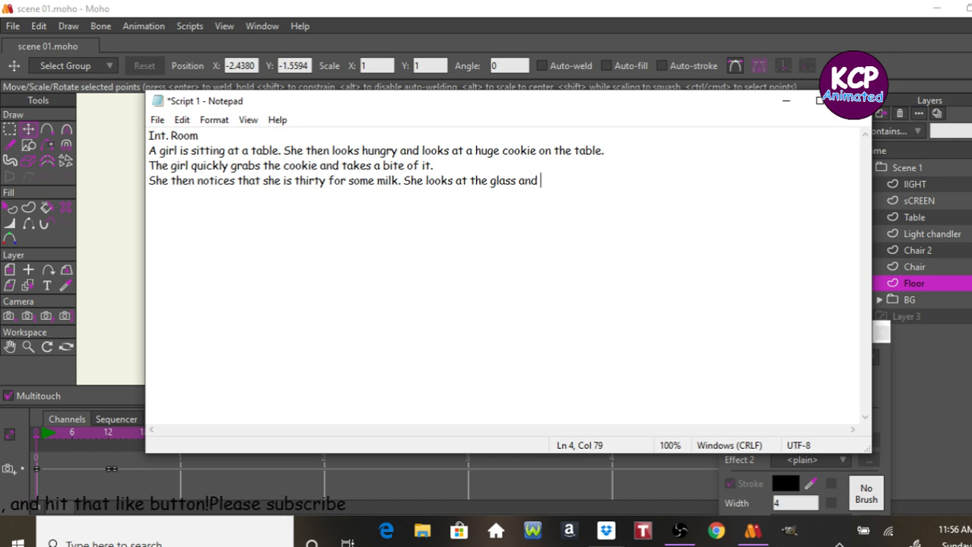
# - Extend the sentence about the glass with "she realizes that its"
pyautogui.write('she')
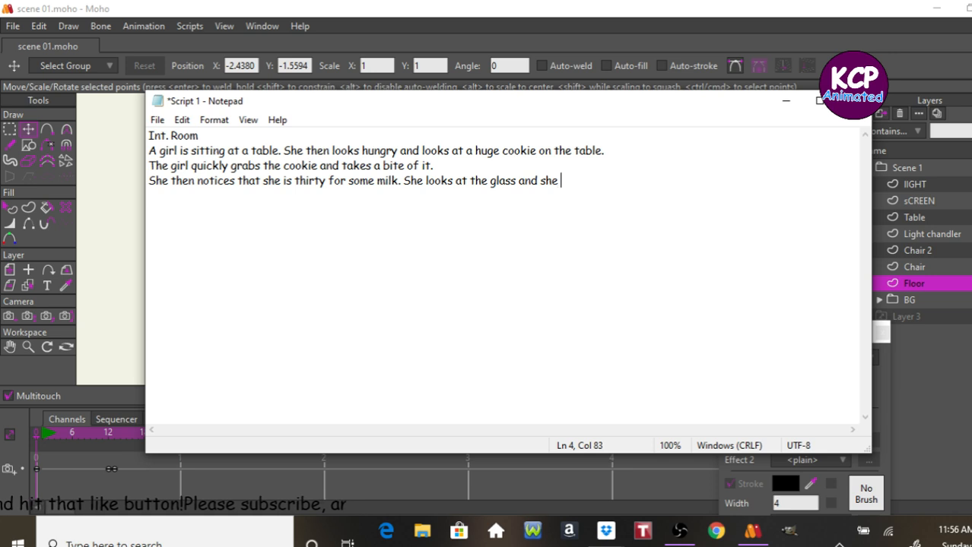
pyautogui.write(' real')
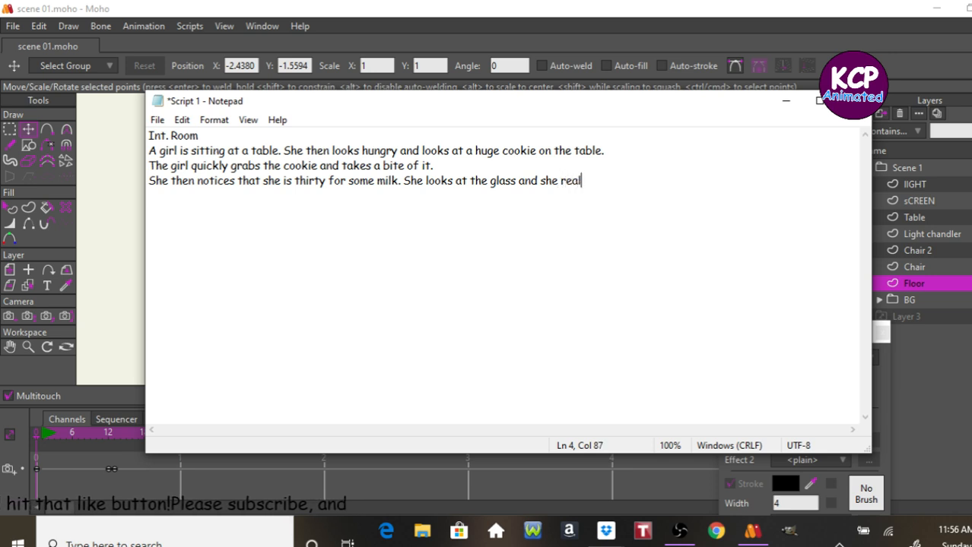
pyautogui.write('izes ')
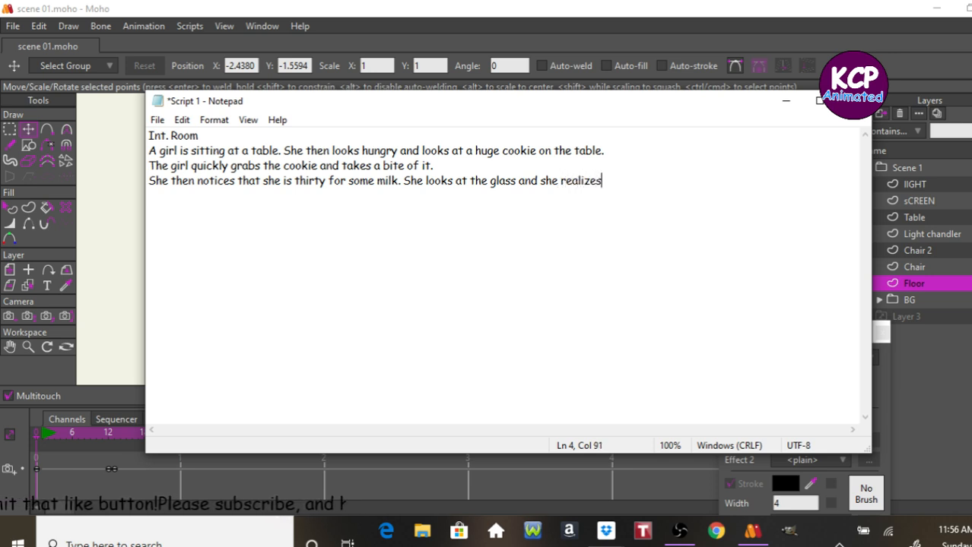
pyautogui.write('that')
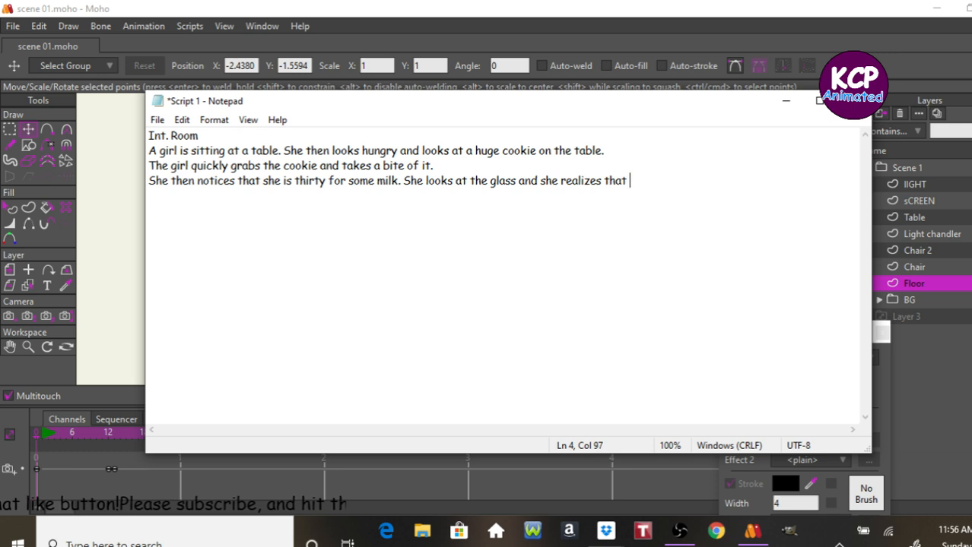
pyautogui.write(' its ')
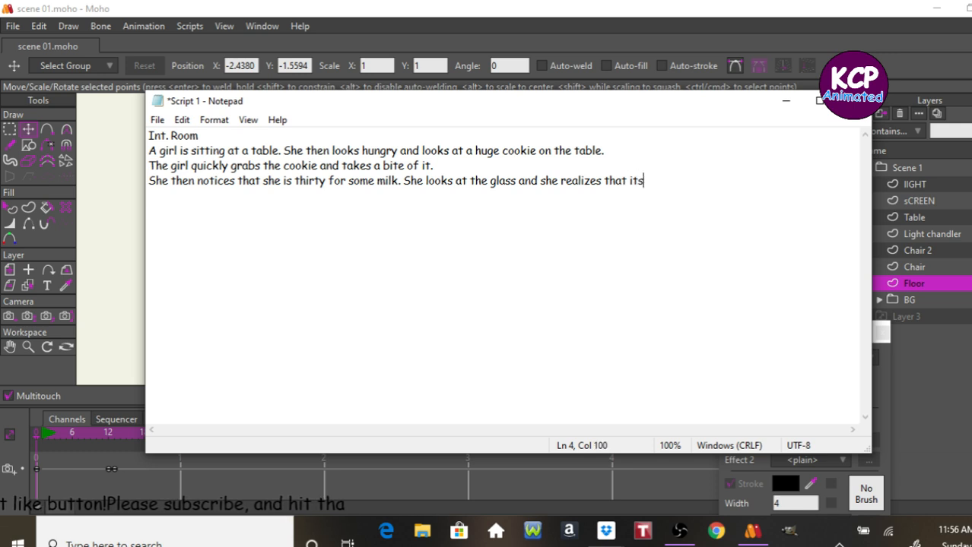
# - End the sentence about the glass with the word "emypt" and a period
pyautogui.write('e')
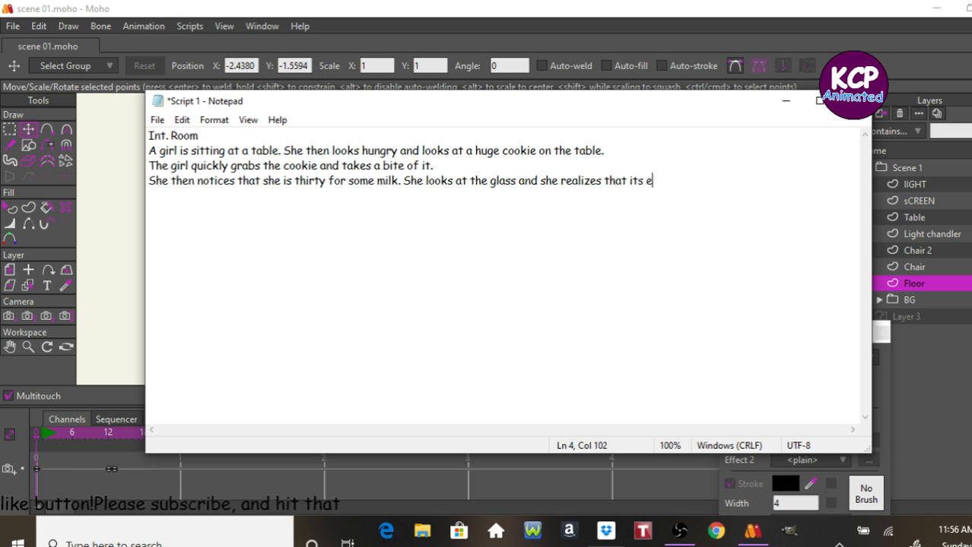
pyautogui.write('ypt')
pyautogui.press('BackSpace')
pyautogui.press('BackSpace')
pyautogui.press('BackSpace')
pyautogui.write('m')
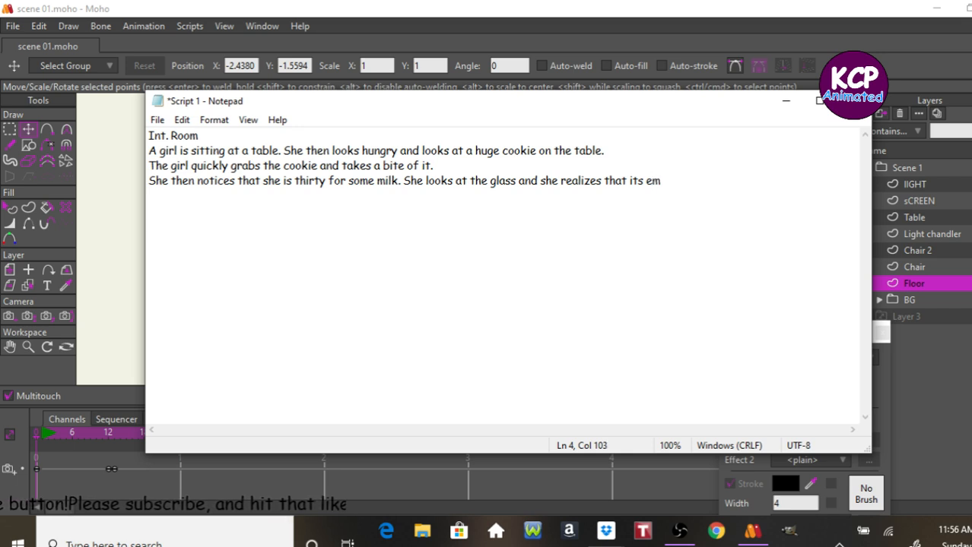
pyautogui.write('pt')
pyautogui.press('BackSpace')
pyautogui.write('t')
pyautogui.press('BackSpace')
pyautogui.press('BackSpace')
pyautogui.write('ypt')
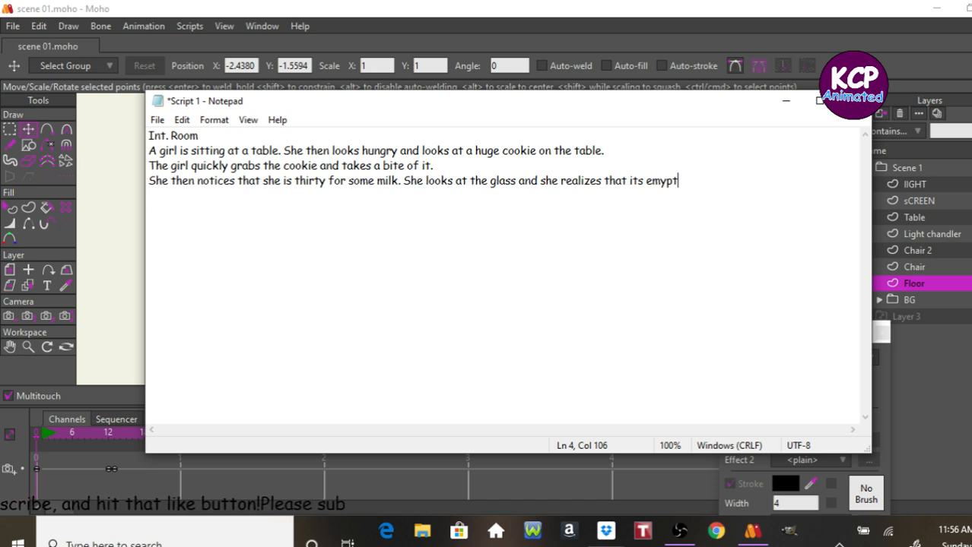
pyautogui.write('.')
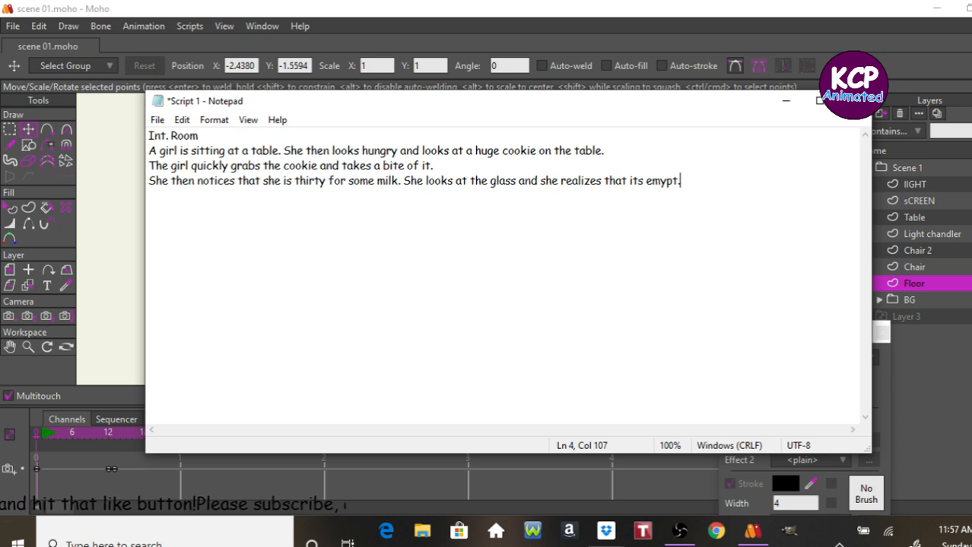
# - Correct the misspelled last word of the script to "empty" and save the script
pyautogui.press('Up')
pyautogui.press('Down')
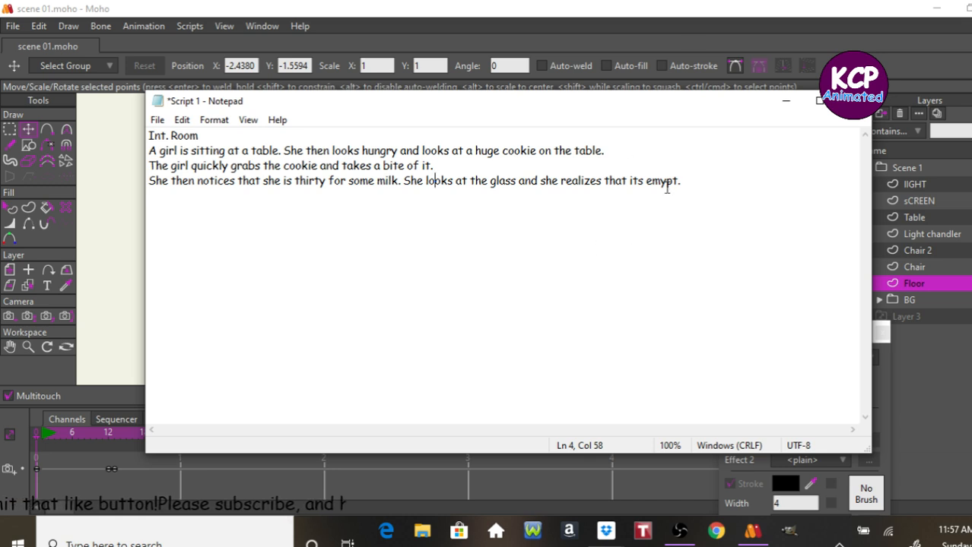
pyautogui.click(656, 176)
pyautogui.press('Right')
pyautogui.press('BackSpace')
pyautogui.press('Right')
pyautogui.press('Right')
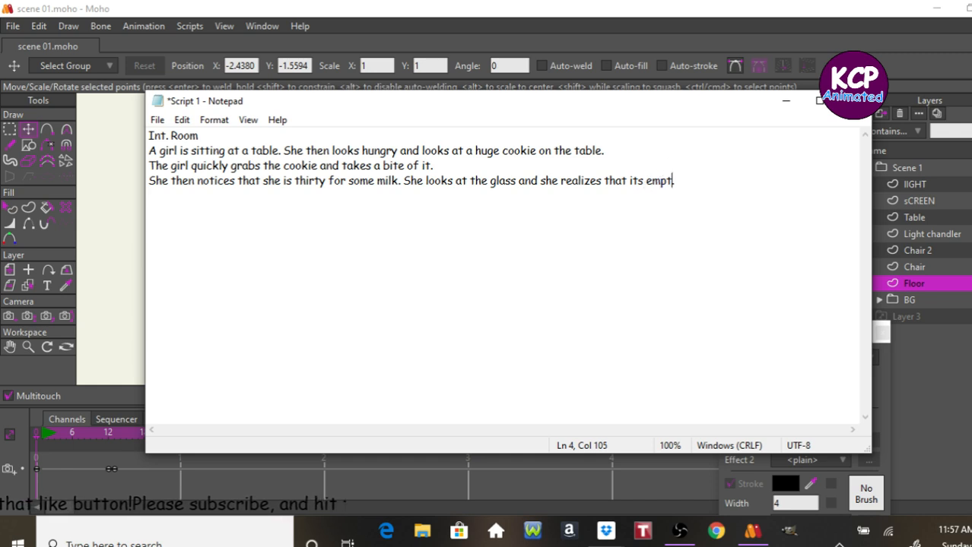
pyautogui.write('y.')
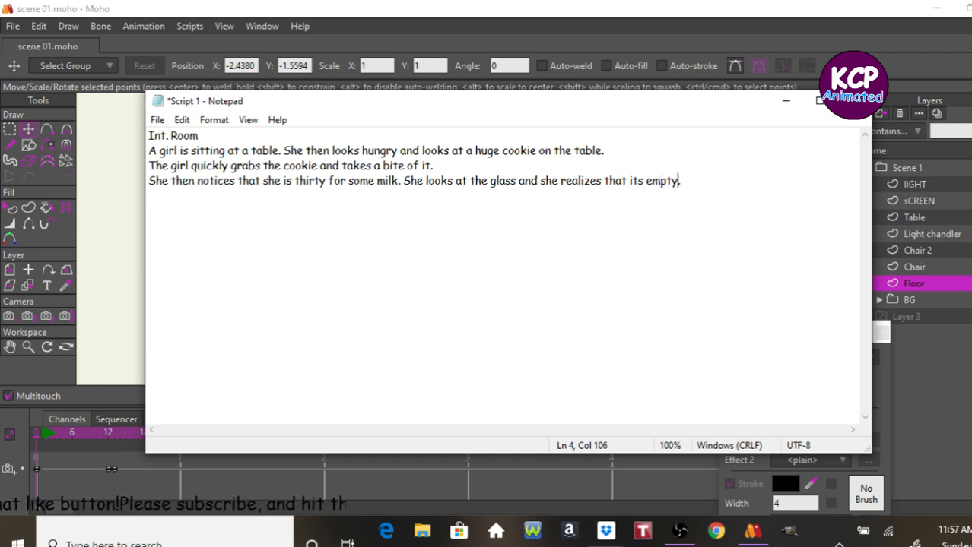
pyautogui.click(692, 172)
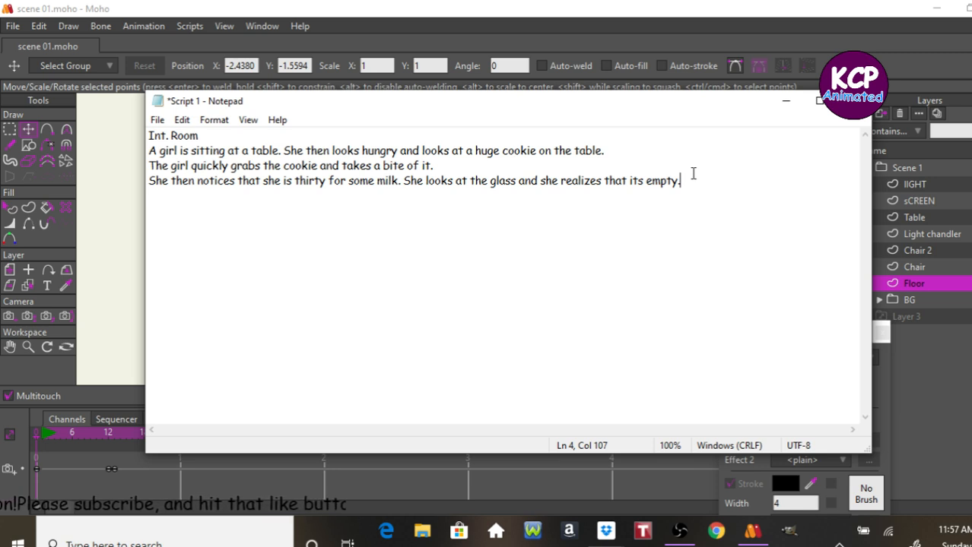
pyautogui.hotkey('ctrl', 's')
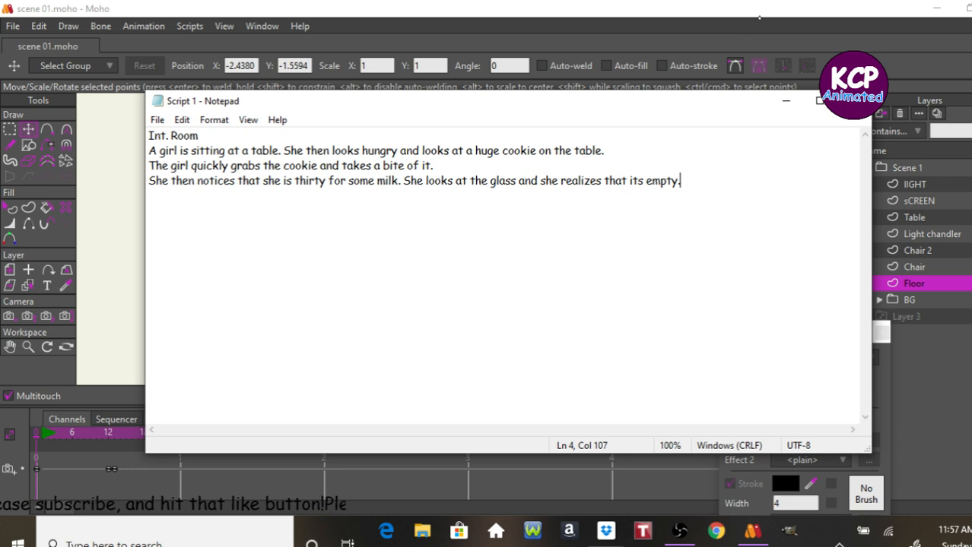
# - Switch to Moho, close the scene 01 project and create a new blank document
pyautogui.click(757, 51)
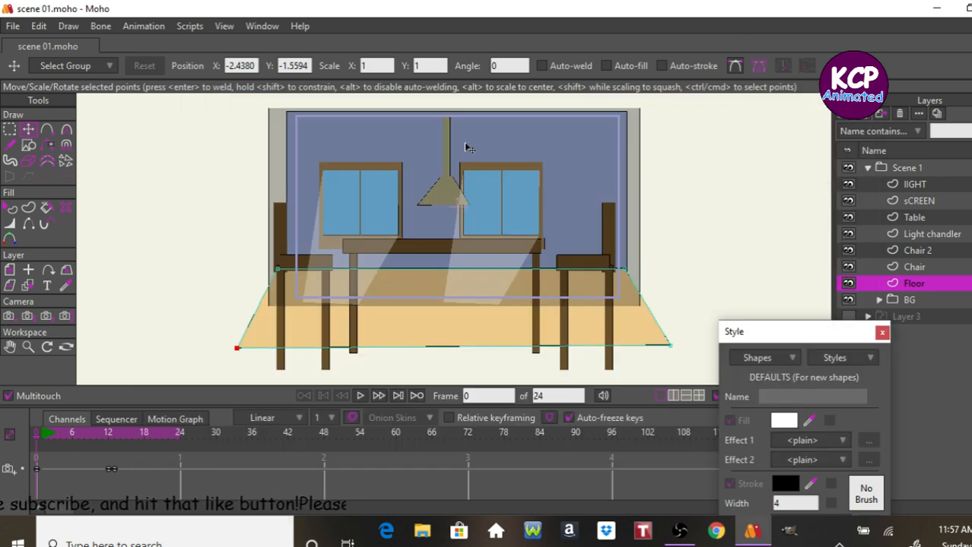
pyautogui.click(890, 168)
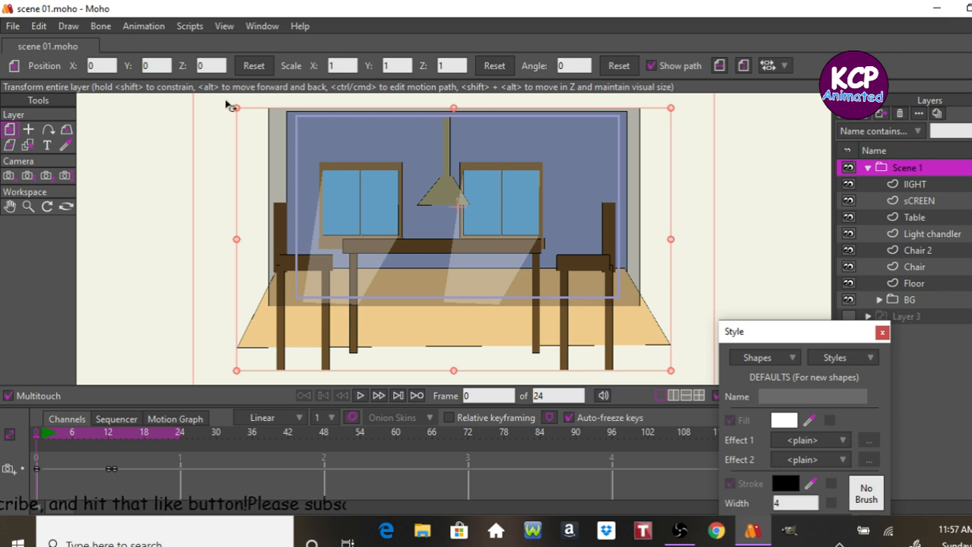
pyautogui.click(10, 47)
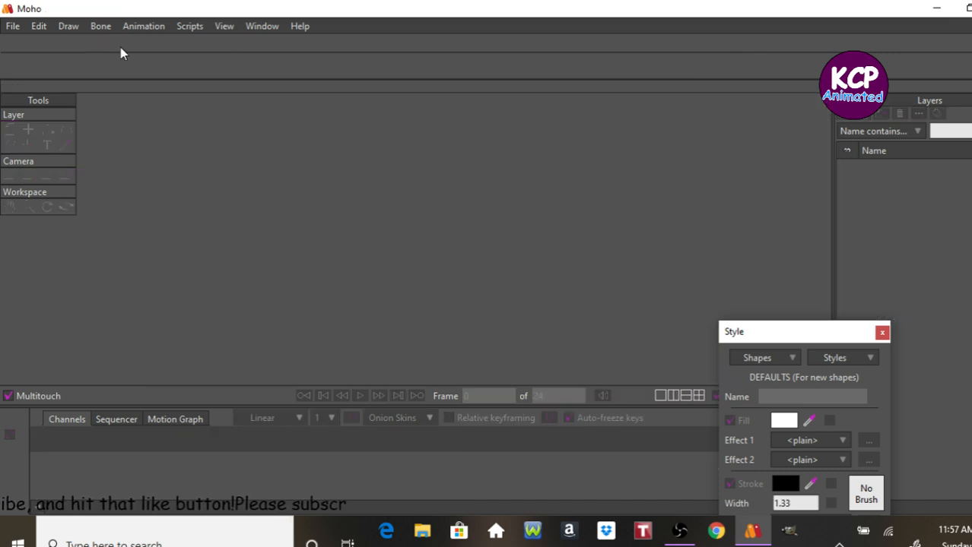
pyautogui.hotkey('ctrl', 'n')
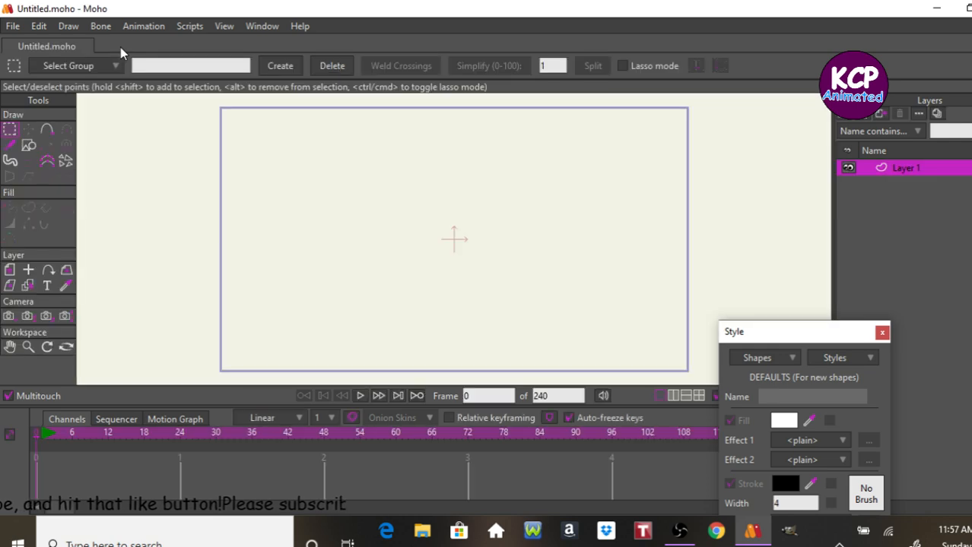
# - Start saving the new document in the Cookie folder and create a subfolder there named "Character Design"
pyautogui.hotkey('ctrl', 's')
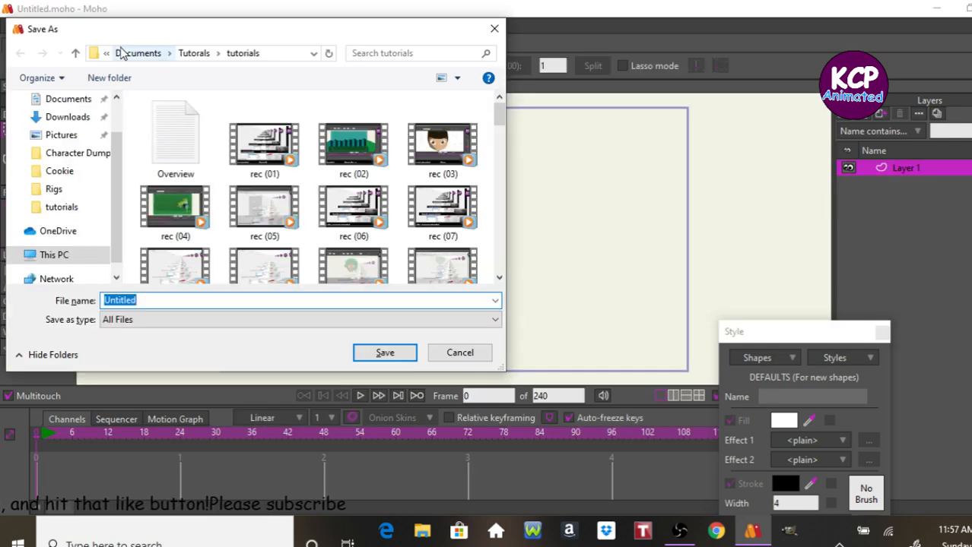
pyautogui.click(67, 174)
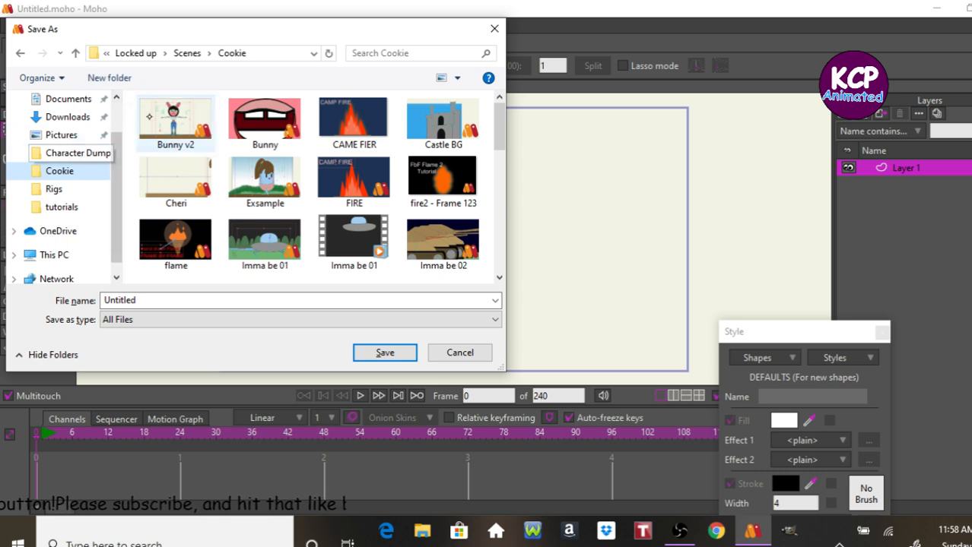
pyautogui.click(109, 78)
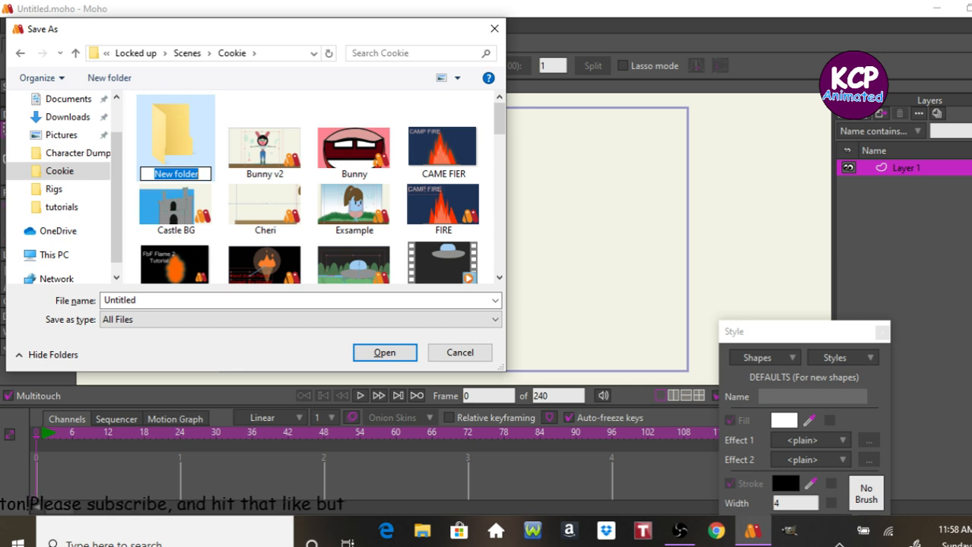
pyautogui.write('Char')
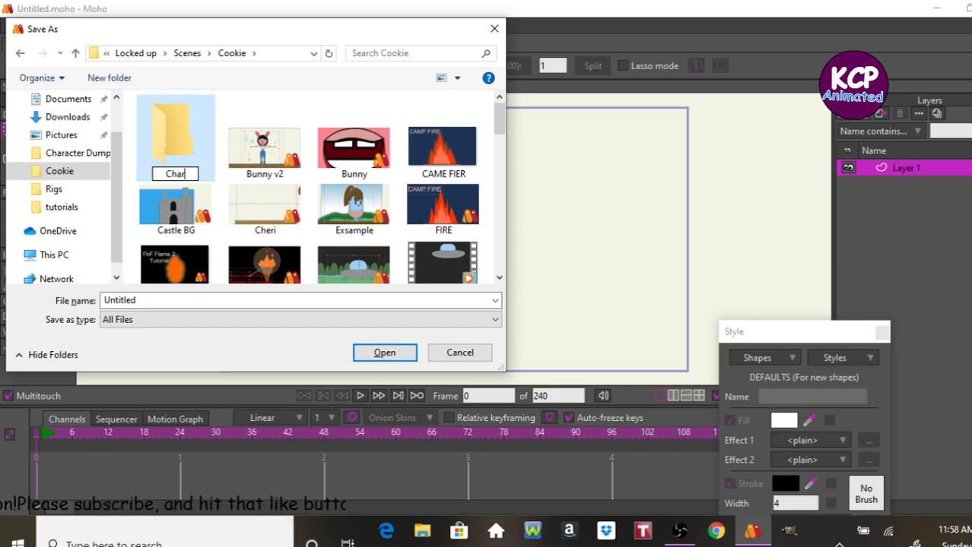
pyautogui.write('acter')
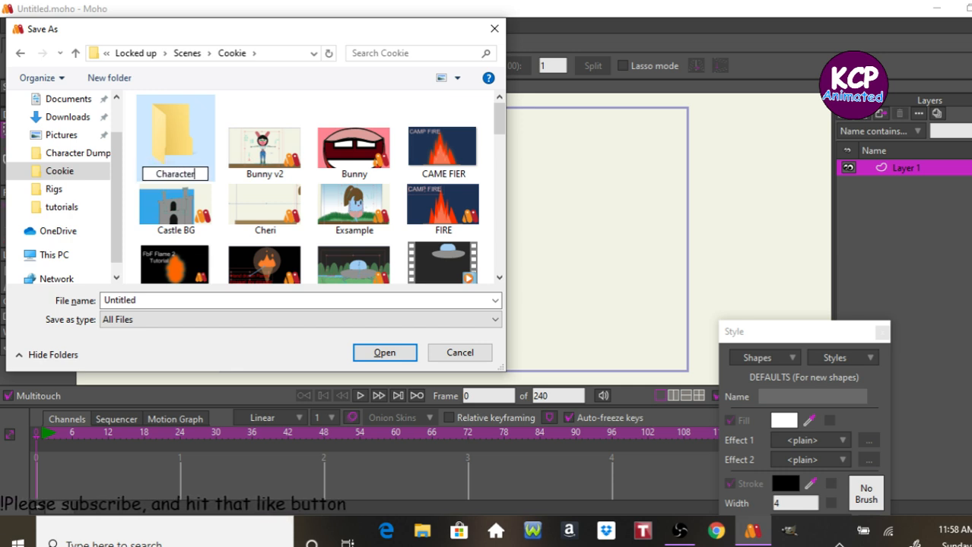
pyautogui.write(' Deg')
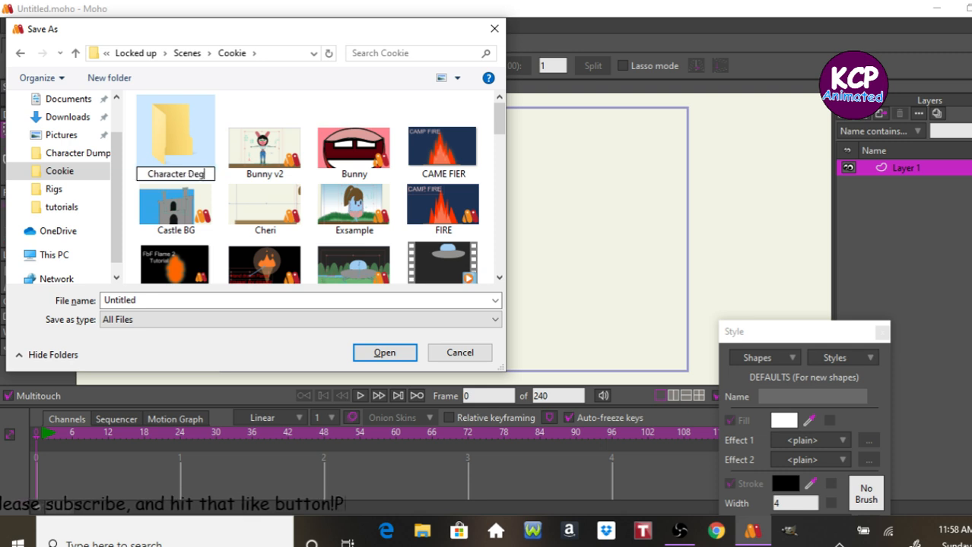
pyautogui.press('BackSpace')
pyautogui.write('d')
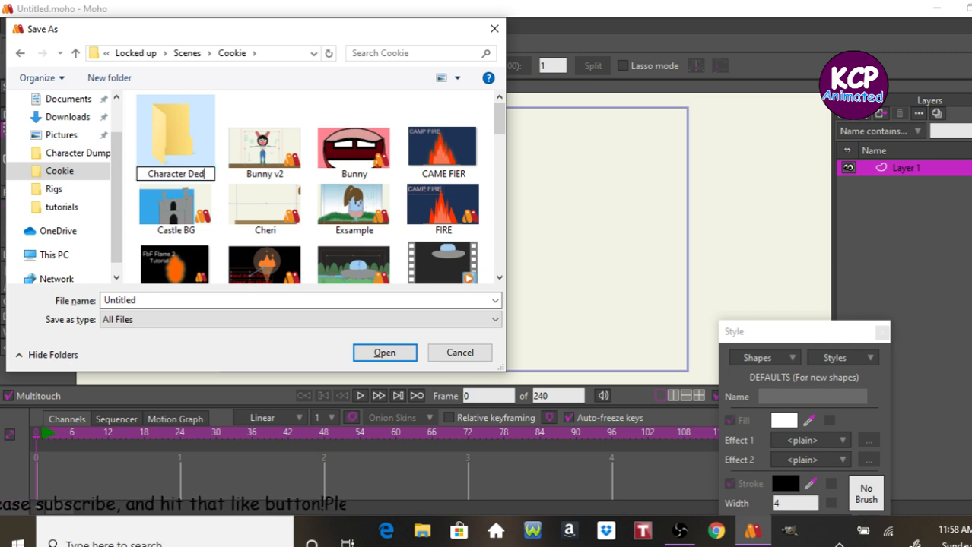
pyautogui.press('BackSpace')
pyautogui.write('s')
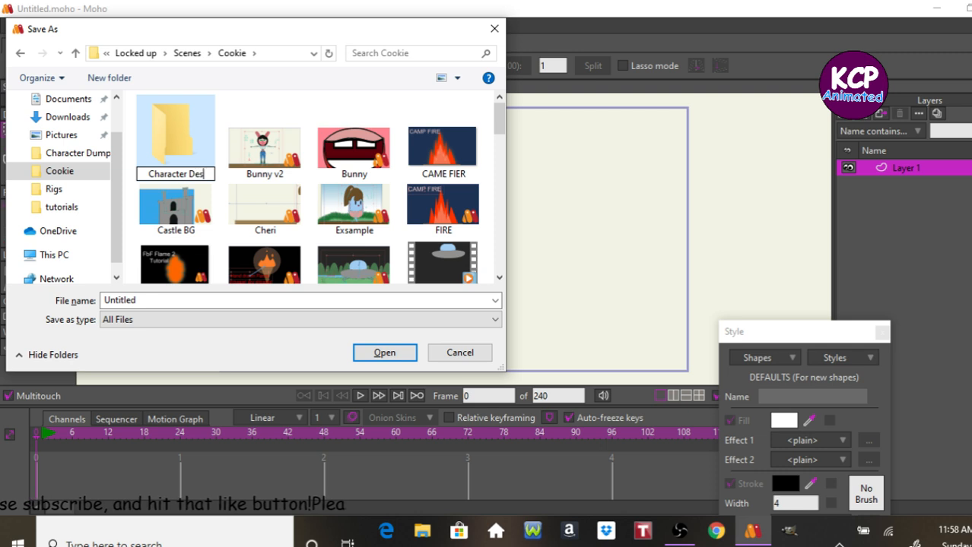
pyautogui.write('ign')
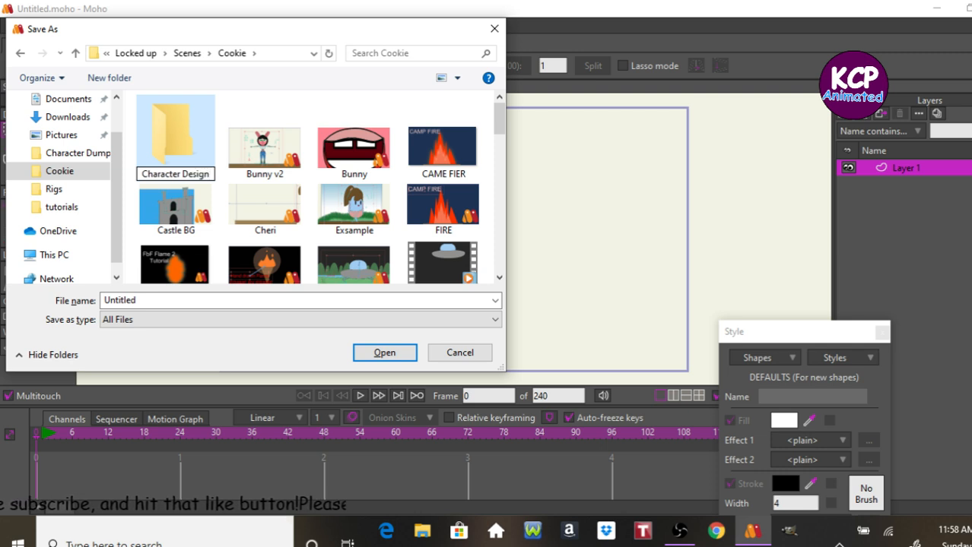
pyautogui.press('Return')
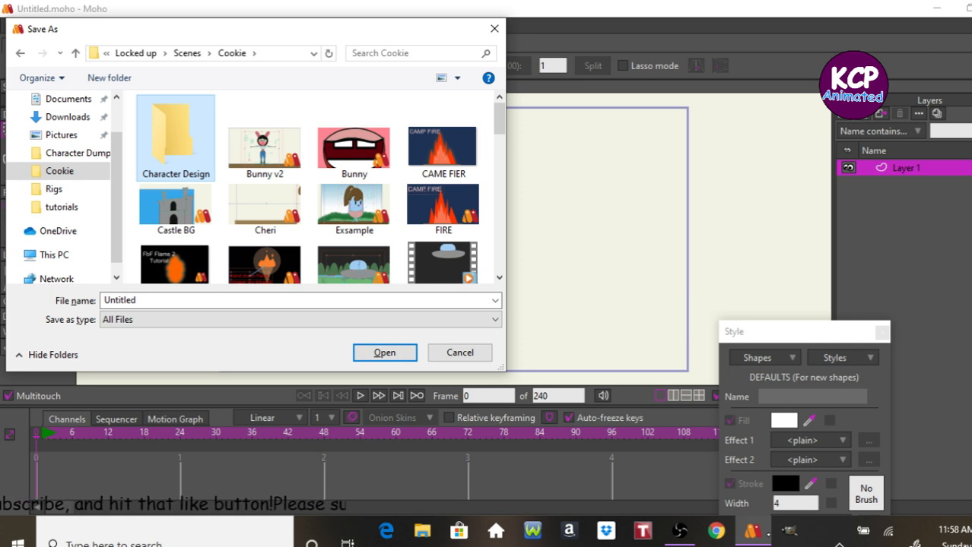
# - Switch to the Script 1 window in Notepad and start saving a new blank text document
pyautogui.click(606, 545)
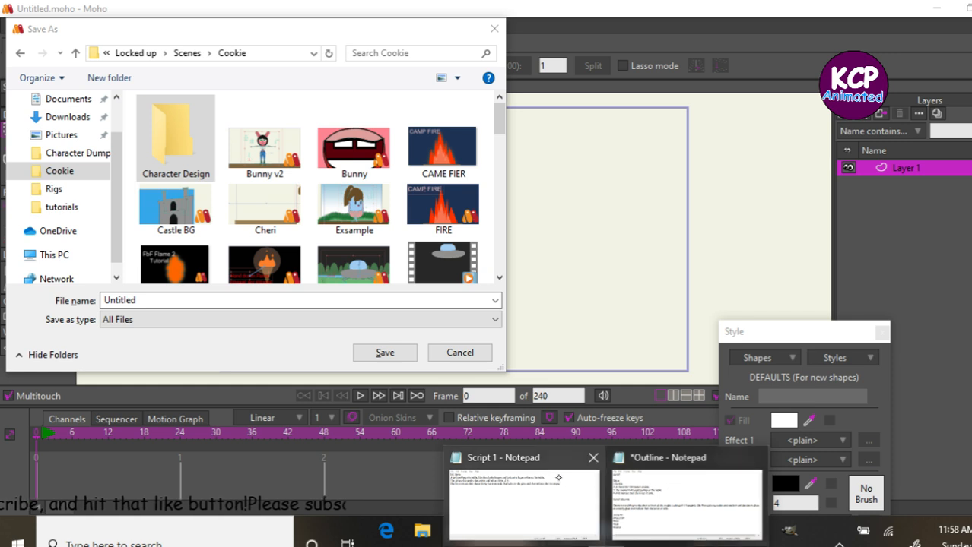
pyautogui.click(554, 496)
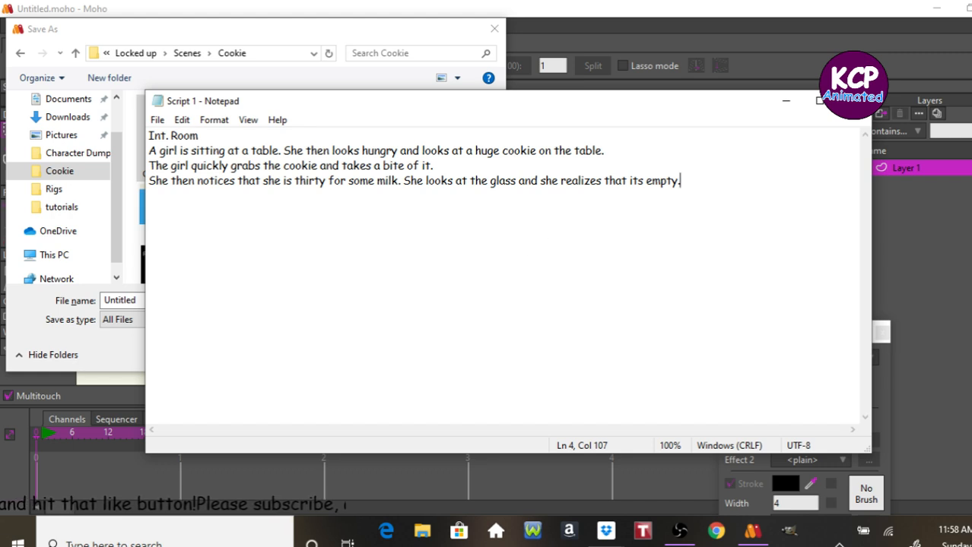
pyautogui.hotkey('ctrl', 'n')
pyautogui.hotkey('ctrl', 's')
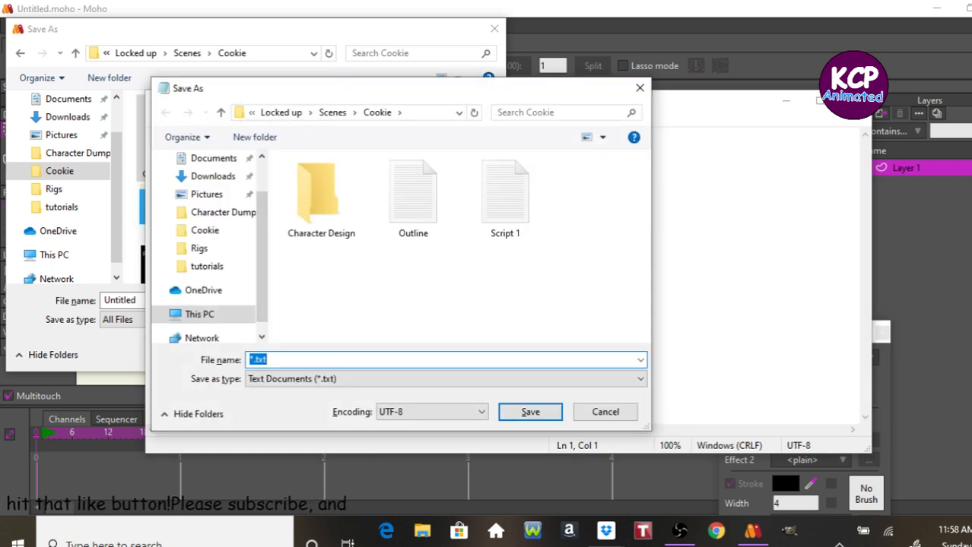
# - Enter "Cookie" as the new text document's file name
pyautogui.write('Coo')
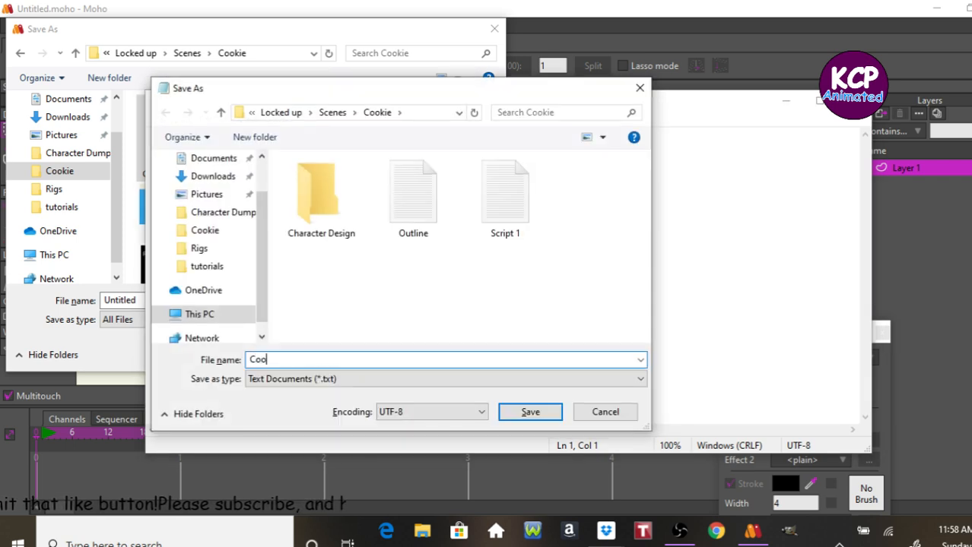
pyautogui.write('kire')
pyautogui.press('BackSpace')
pyautogui.press('BackSpace')
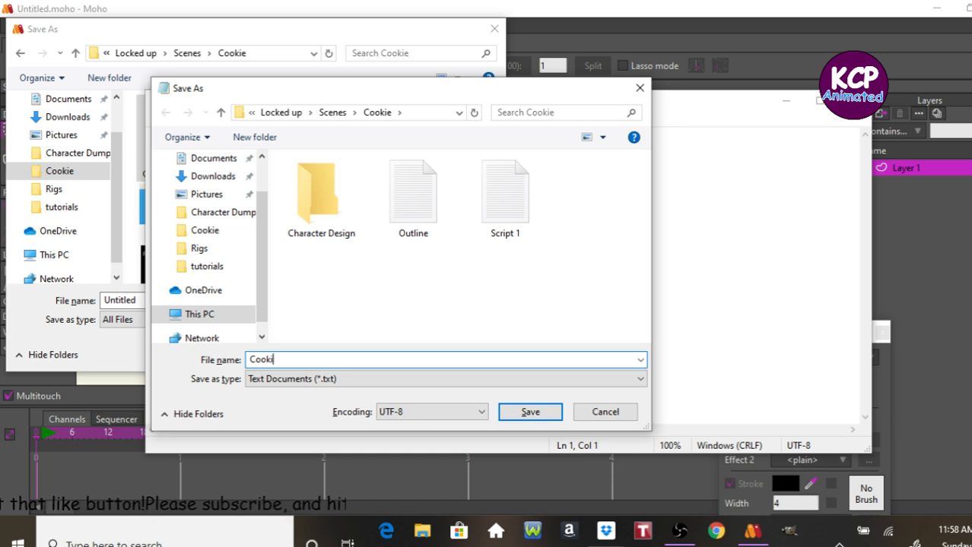
pyautogui.write('er')
pyautogui.press('BackSpace')
pyautogui.press('BackSpace')
pyautogui.write('r')
pyautogui.press('BackSpace')
pyautogui.write('e')
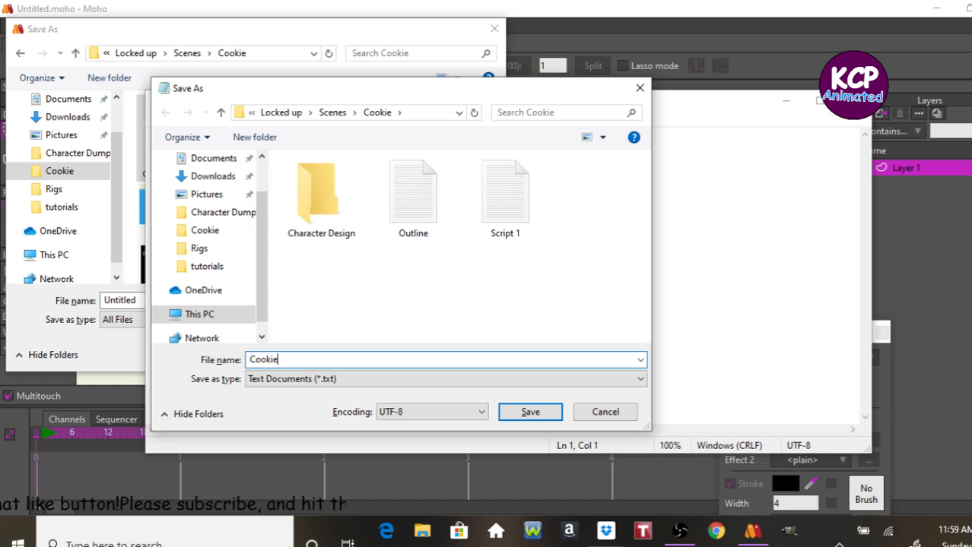
# - Save the text document in the Character Design folder under the name "Cookie girl."
pyautogui.click(328, 202)
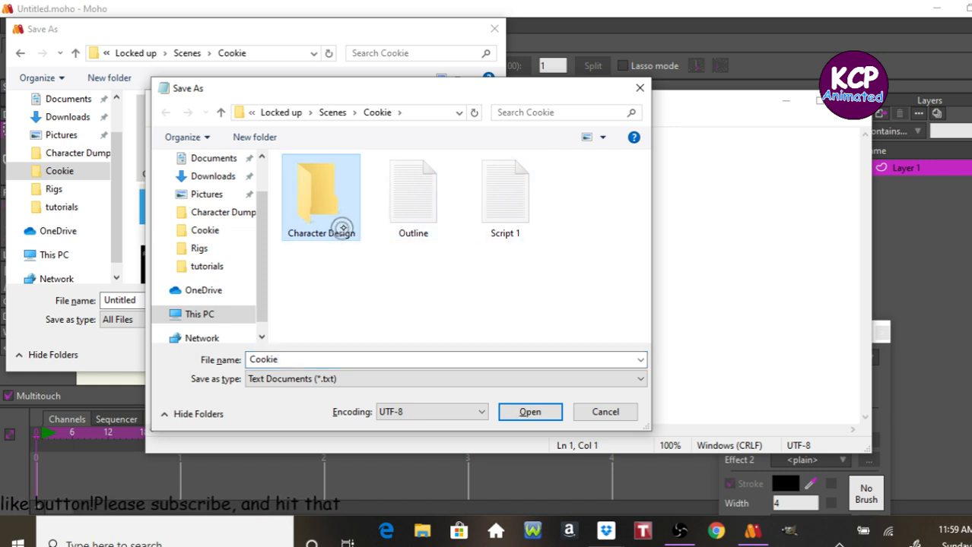
pyautogui.doubleClick(359, 362)
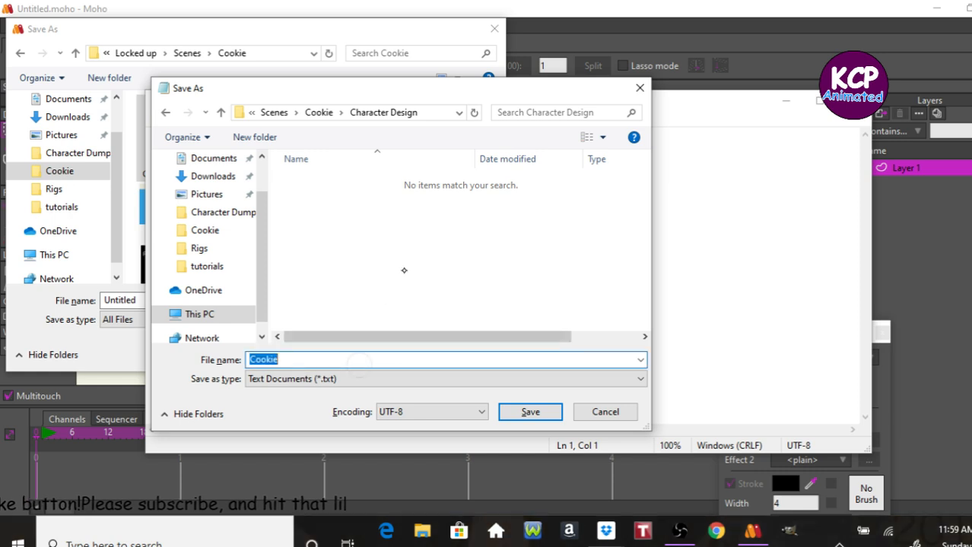
pyautogui.press('Right')
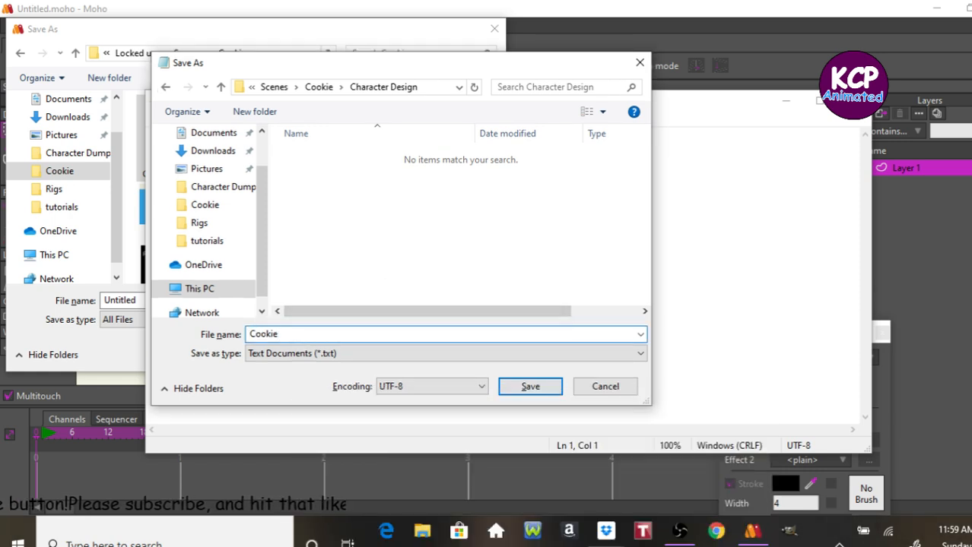
pyautogui.write('deg')
pyautogui.press('BackSpace')
pyautogui.press('BackSpace')
pyautogui.press('BackSpace')
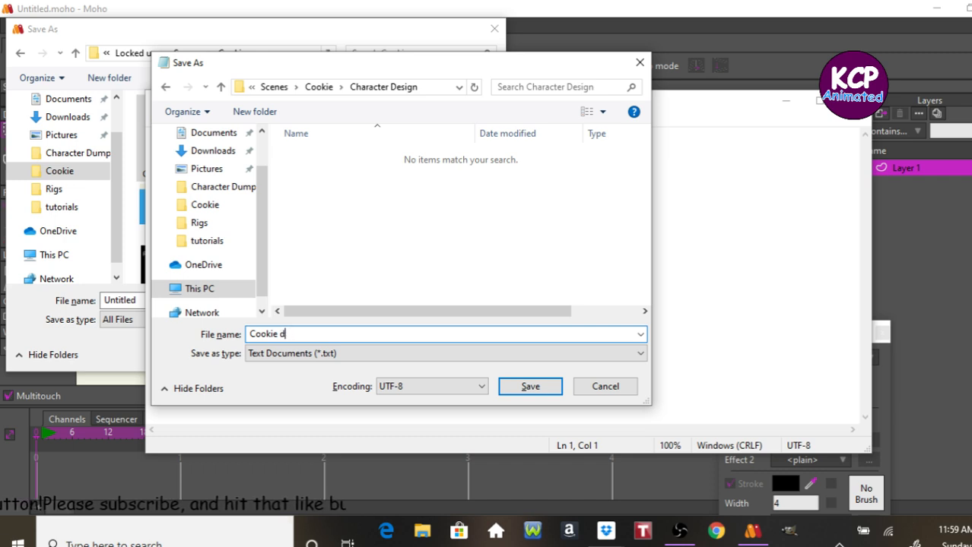
pyautogui.write('girl.')
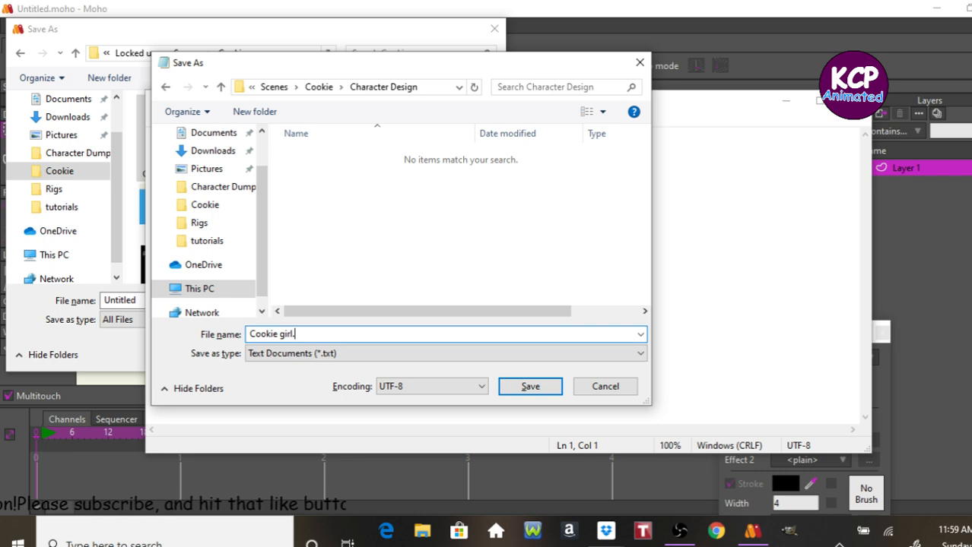
pyautogui.press('Return')
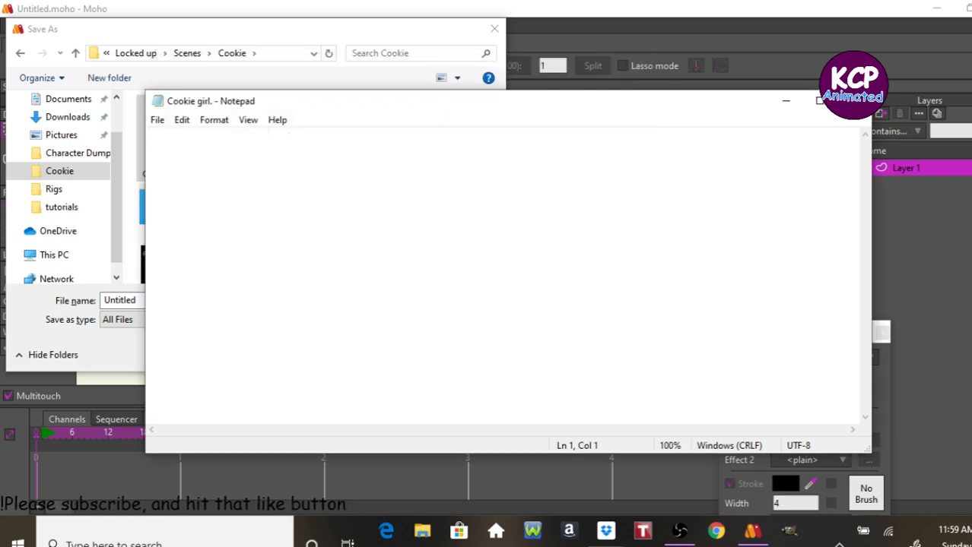
# - Return to Moho and save the new document as "cookie girl v1" in the Character Design folder
pyautogui.click(298, 30)
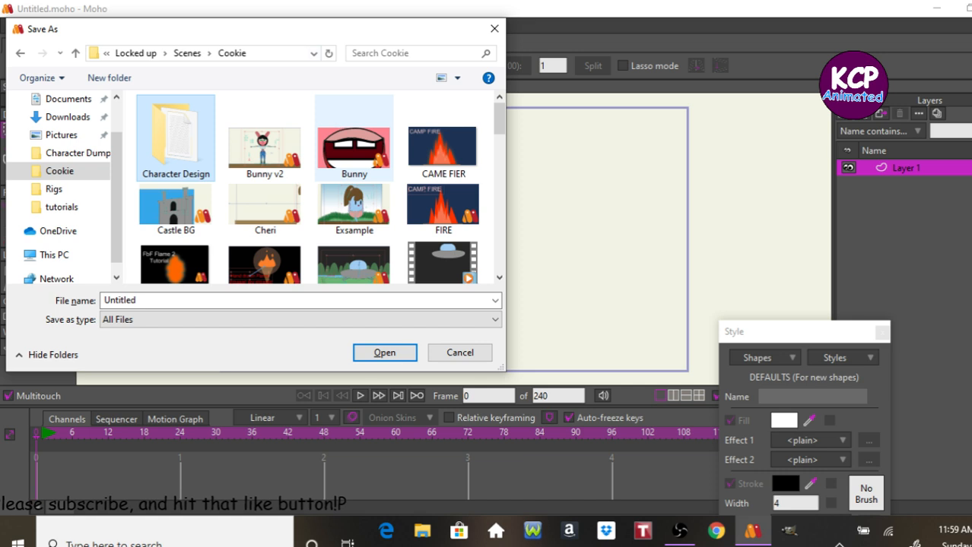
pyautogui.doubleClick(295, 301)
pyautogui.write('c')
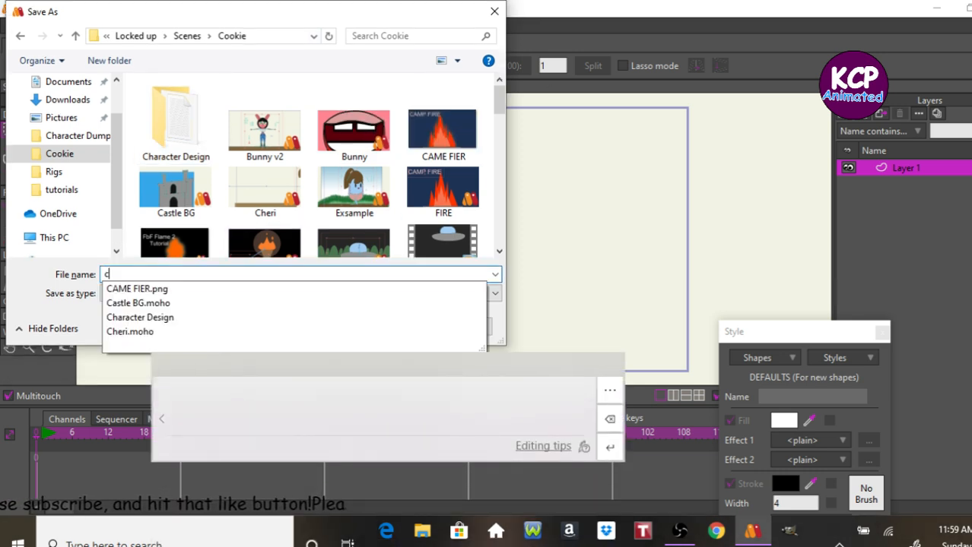
pyautogui.write('ookie girl')
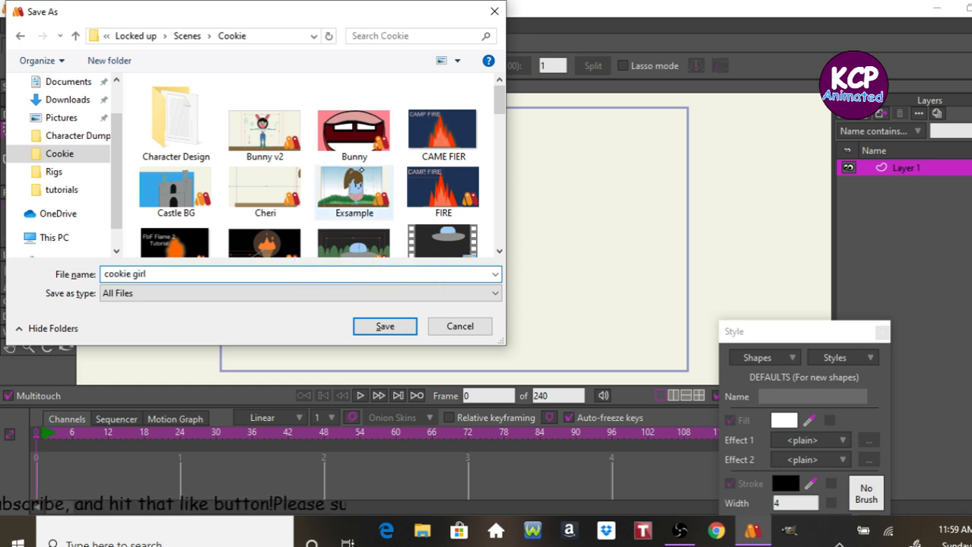
pyautogui.write(' v')
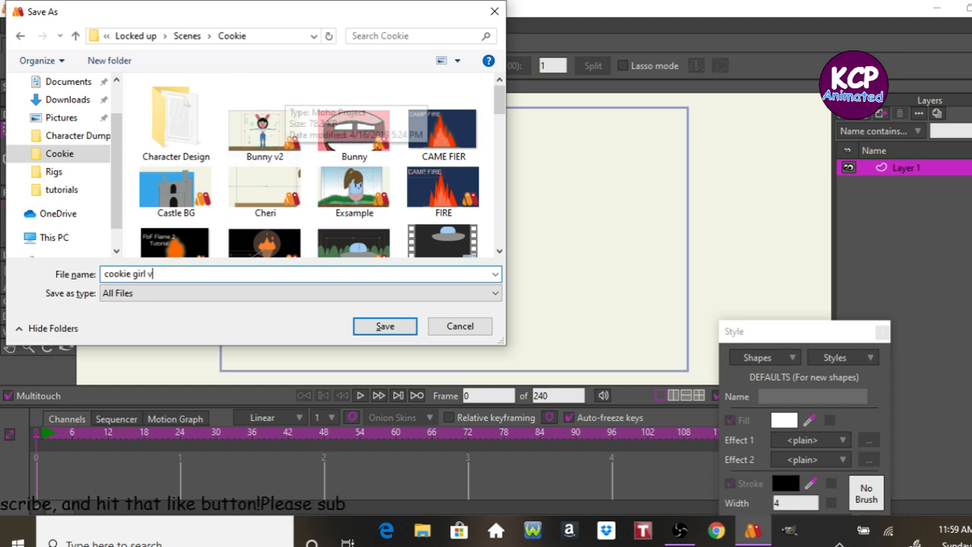
pyautogui.write('1')
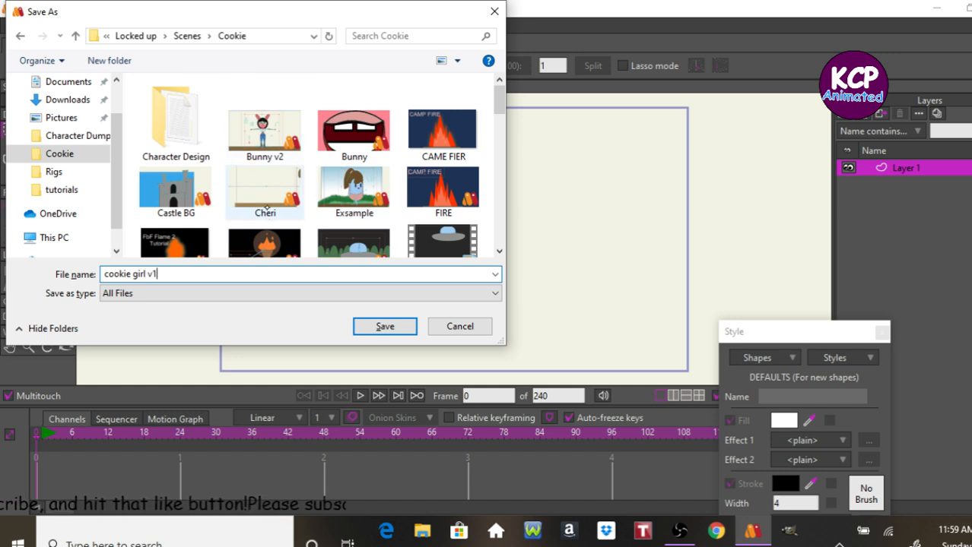
pyautogui.click(188, 127)
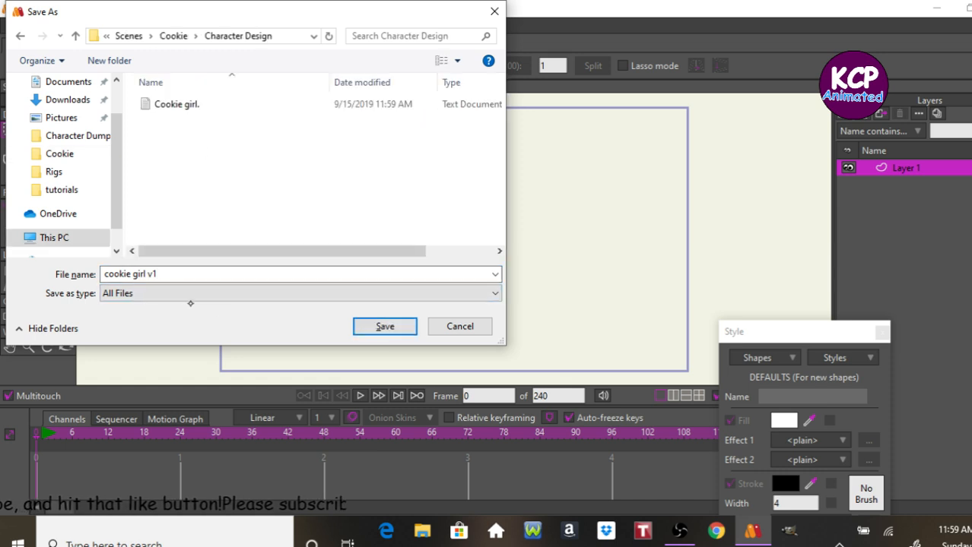
pyautogui.click(382, 326)
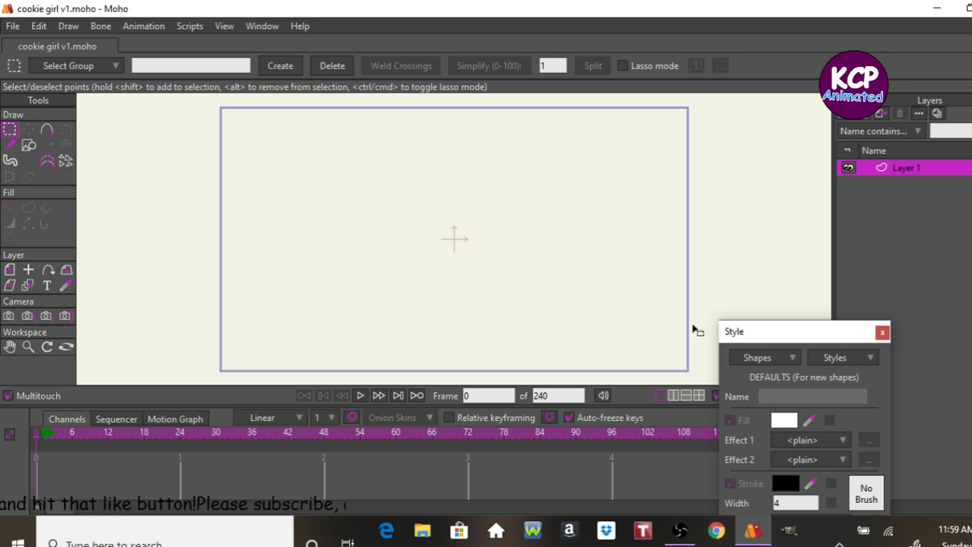
# - Switch to Notepad and view the Outline notes with the story ideas and object list
pyautogui.click(606, 531)
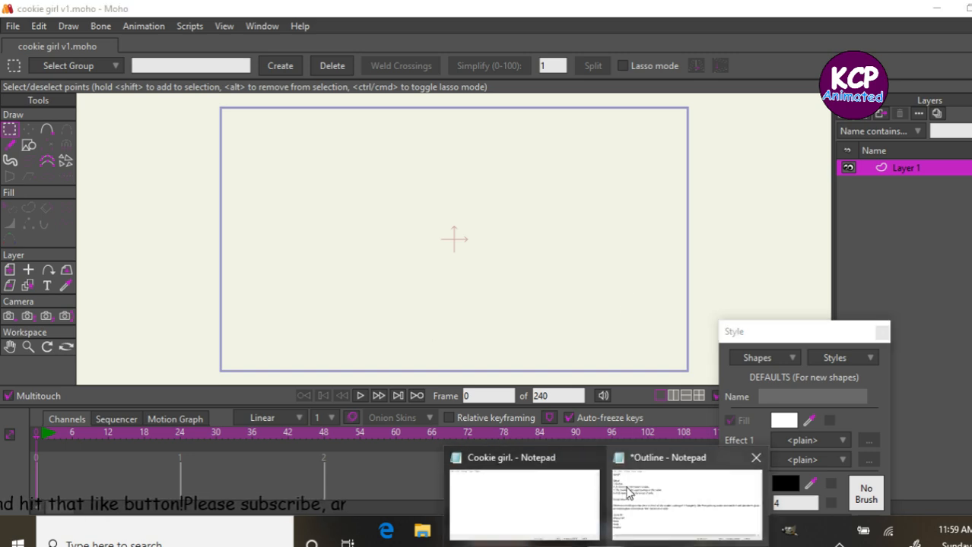
pyautogui.moveTo(569, 490)
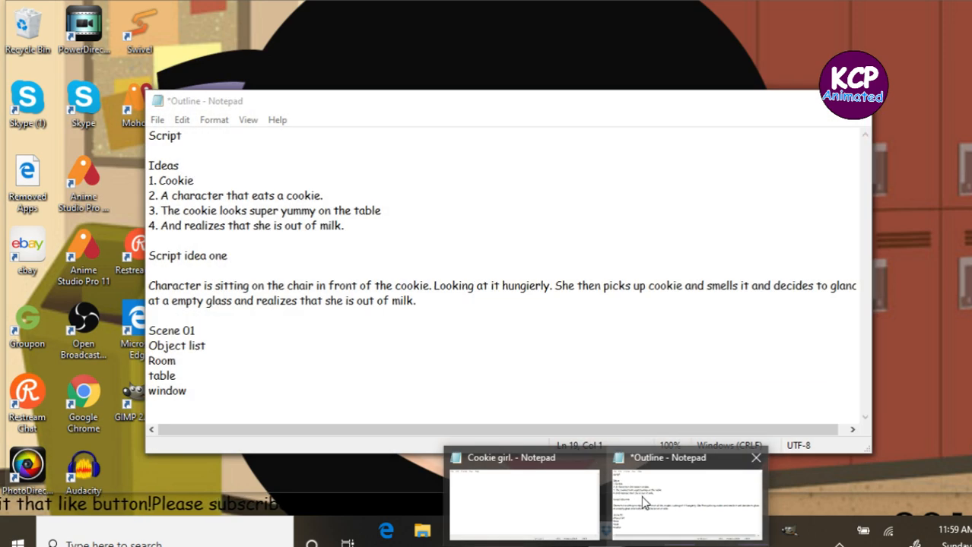
pyautogui.click(638, 498)
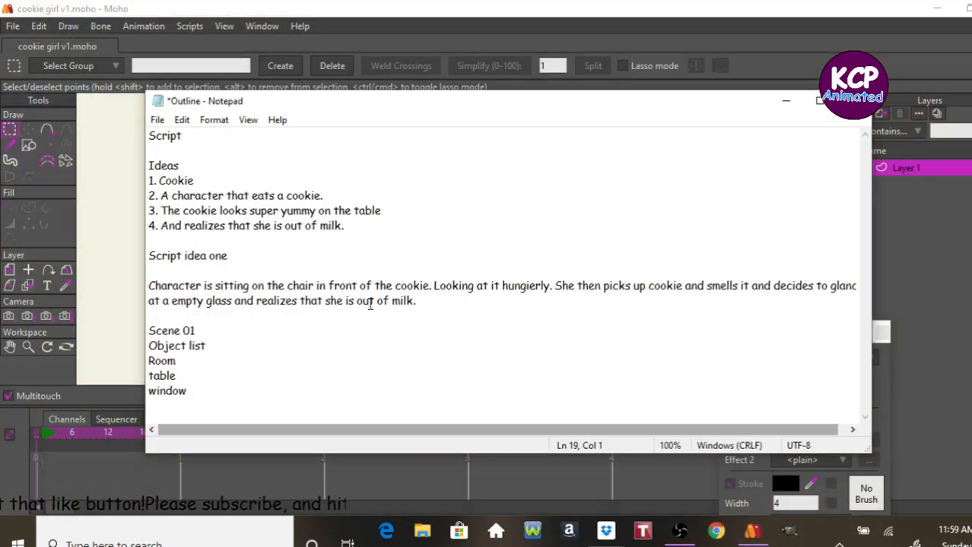
pyautogui.click(157, 120)
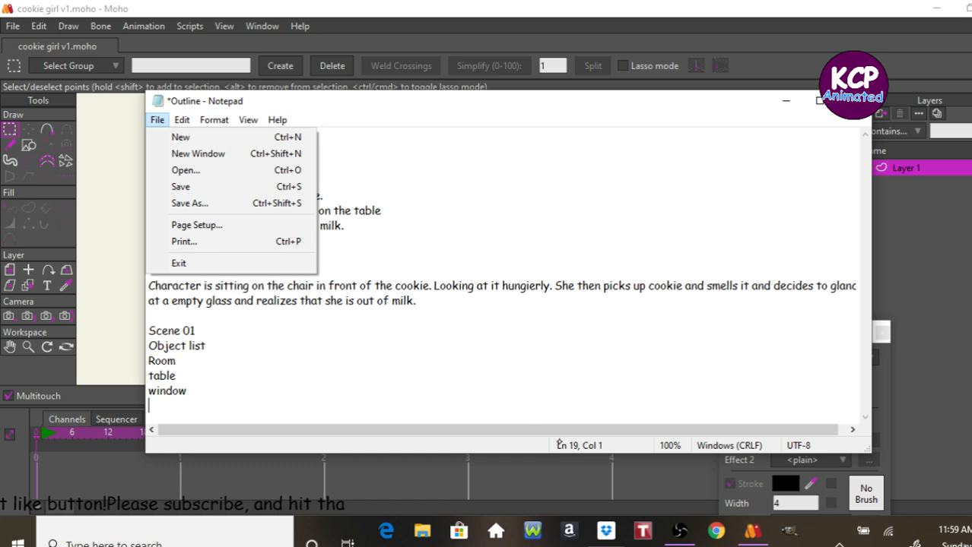
# - Reopen the Script 1 text file from Notepad's recent files
pyautogui.click(606, 546)
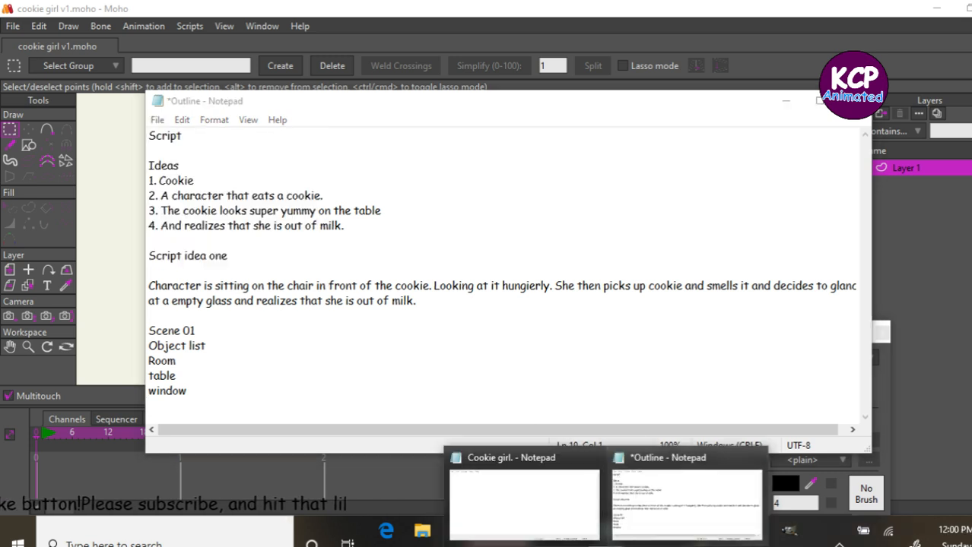
pyautogui.rightClick(606, 532)
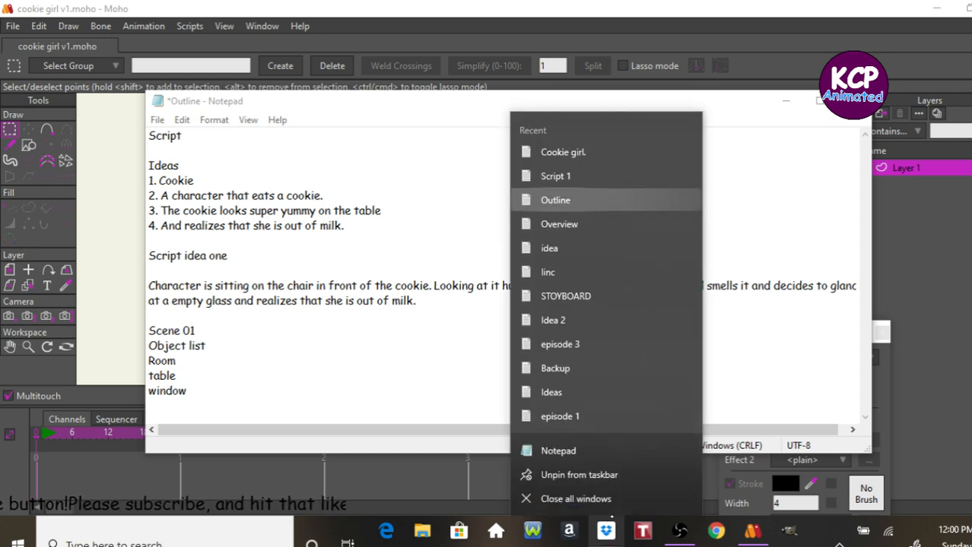
pyautogui.click(570, 175)
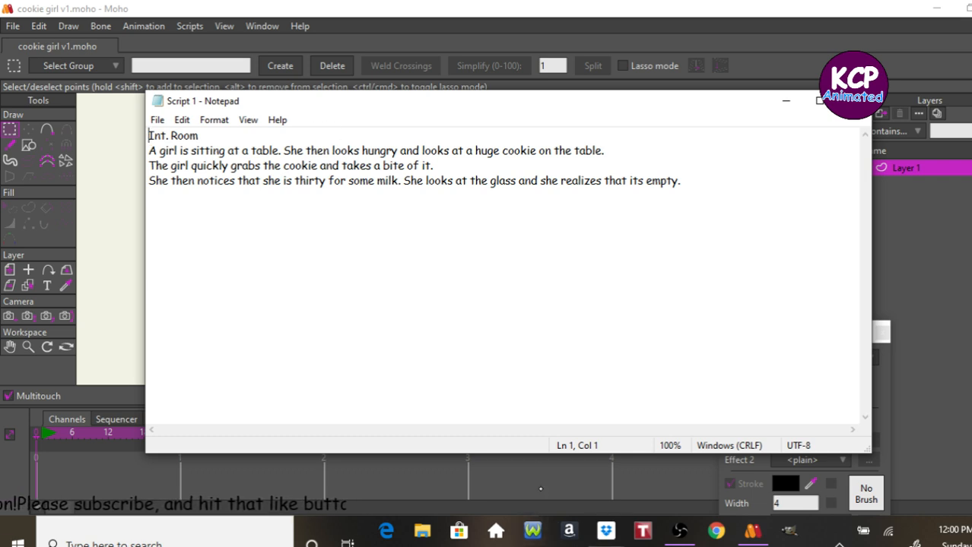
# - Switch to the empty "Cookie girl." document and write the heading "Notes for design" on its first line
pyautogui.moveTo(652, 536)
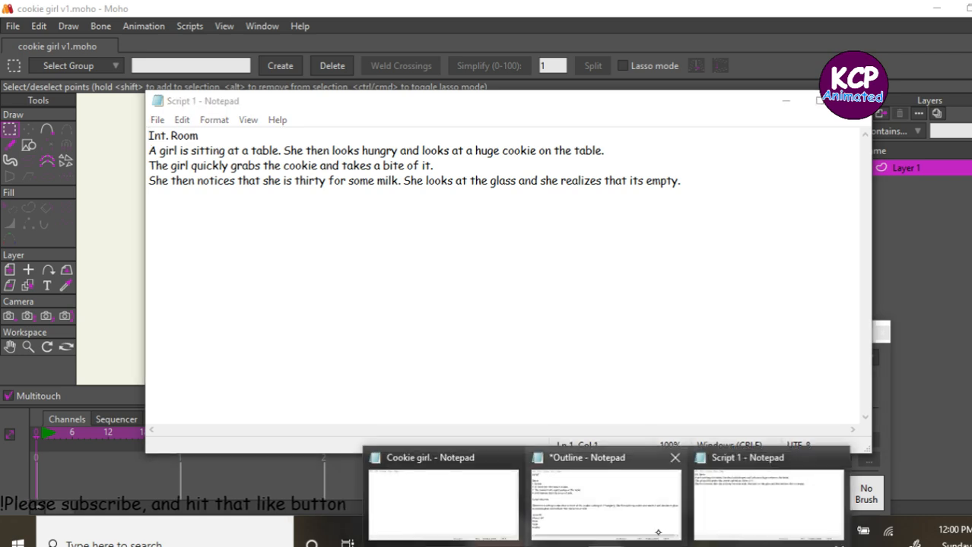
pyautogui.moveTo(492, 485)
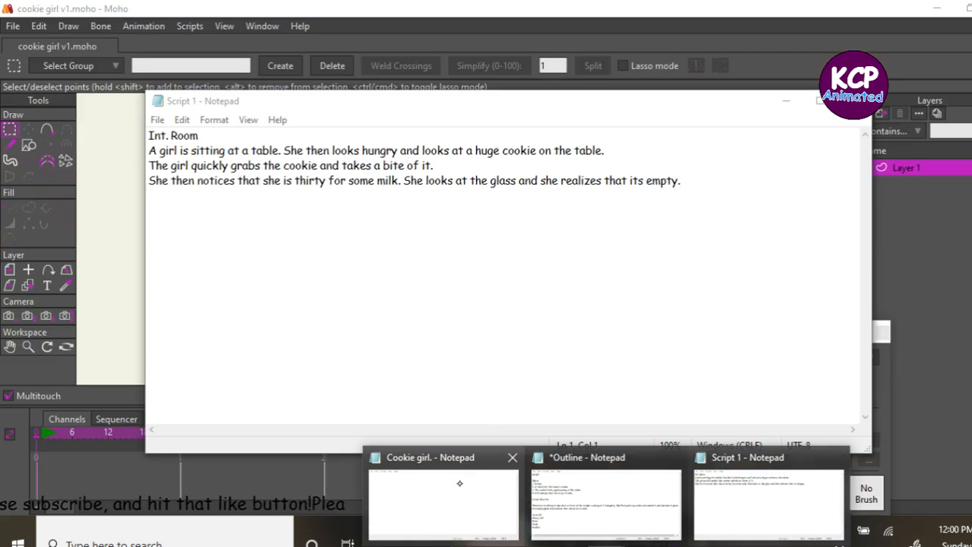
pyautogui.click(456, 494)
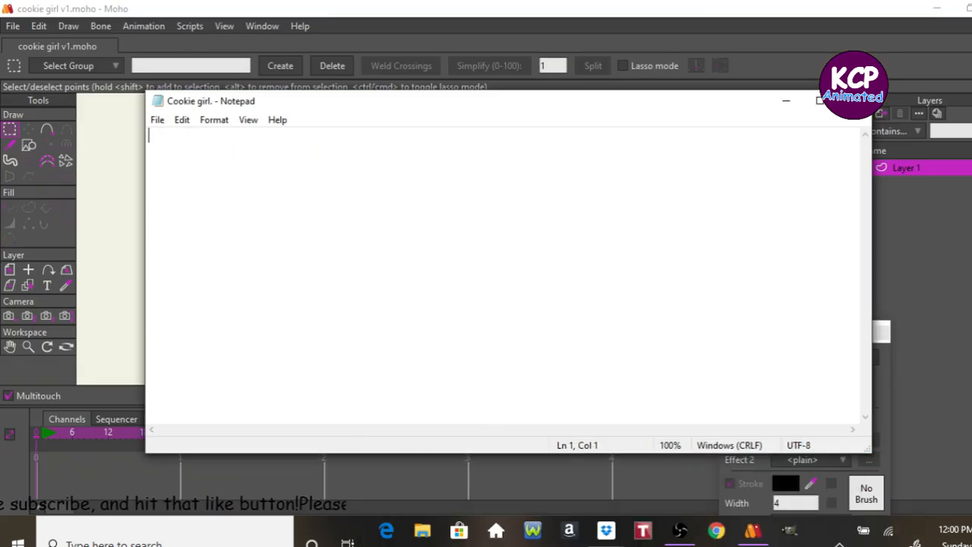
pyautogui.write('Notes for deg')
pyautogui.press('BackSpace')
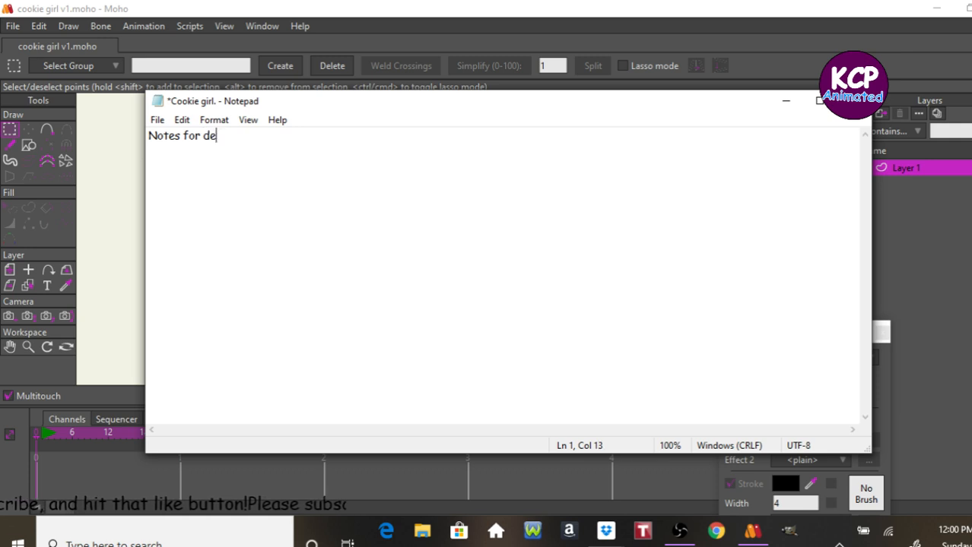
pyautogui.write('sign')
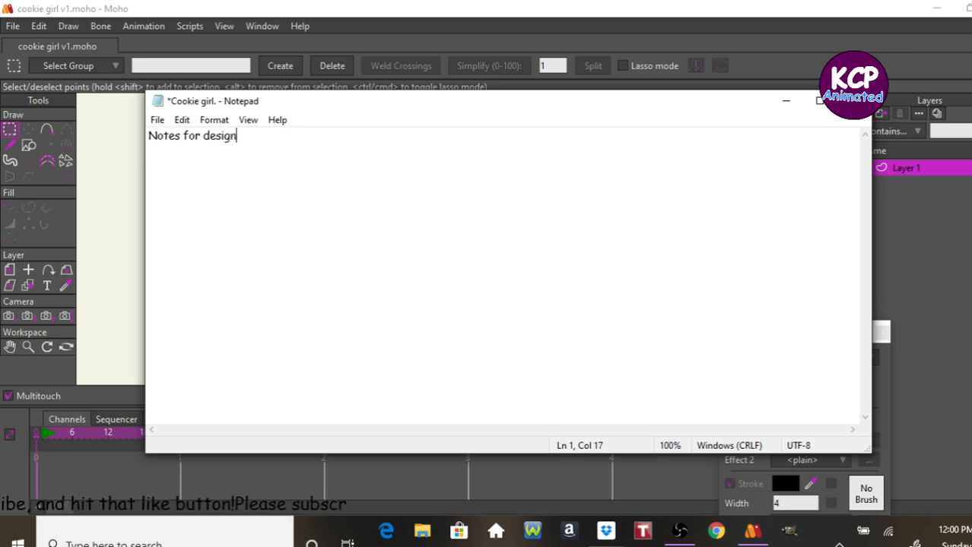
pyautogui.press('Return')
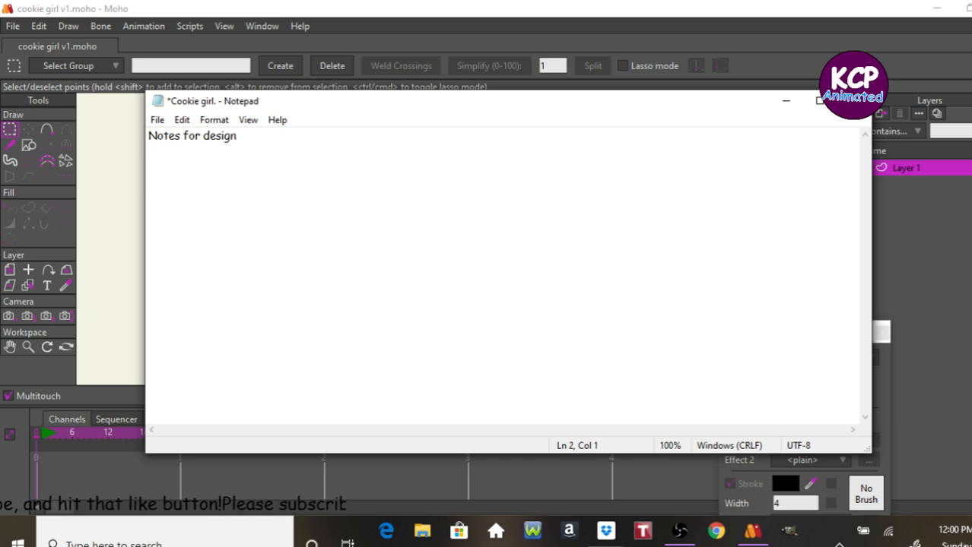
# - Add the list item "1. Girl" below the heading and start a second item numbered "2."
pyautogui.write('1.')
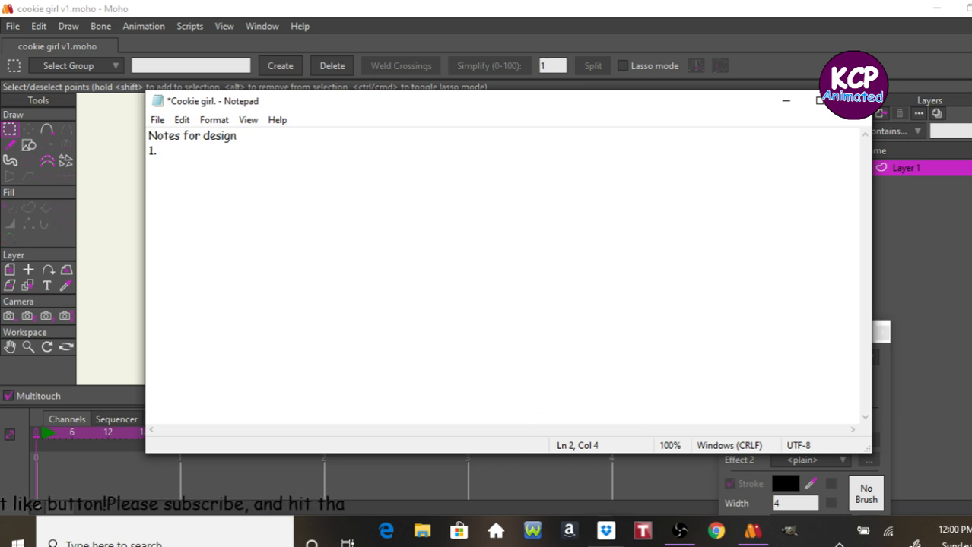
pyautogui.write('Girl')
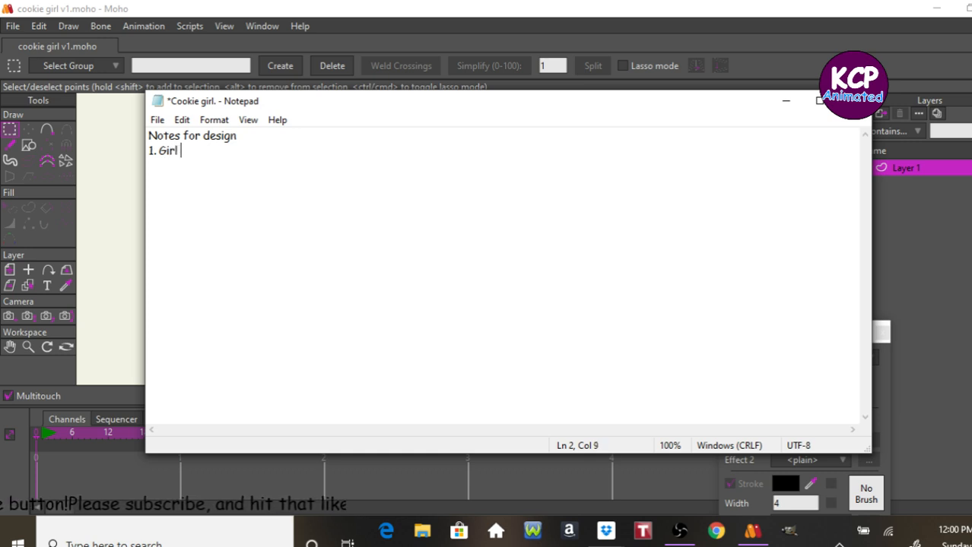
pyautogui.press('Tab')
pyautogui.press('BackSpace')
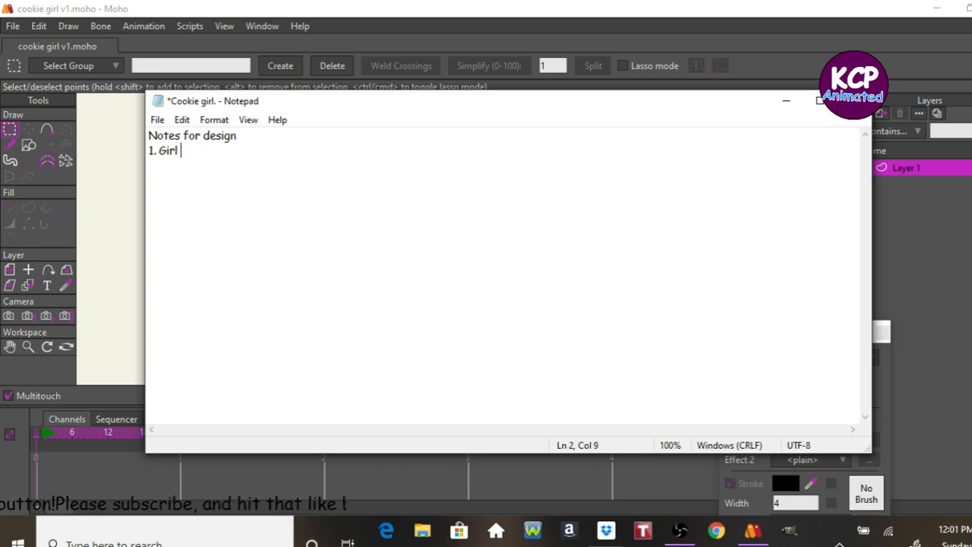
pyautogui.press('Return')
pyautogui.write('2.')
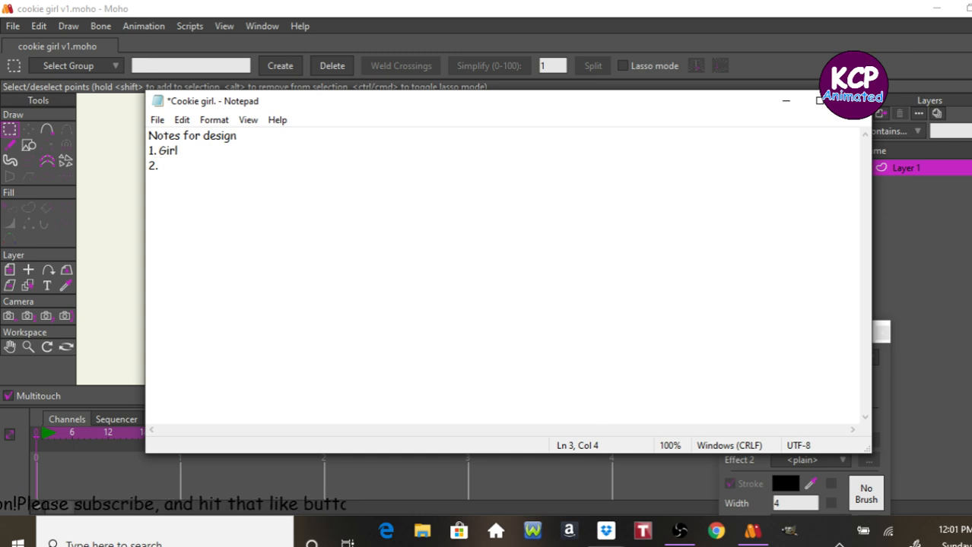
# - Check the Script 1 text for what the girl does, and return to the "Cookie girl." notes
pyautogui.click(606, 546)
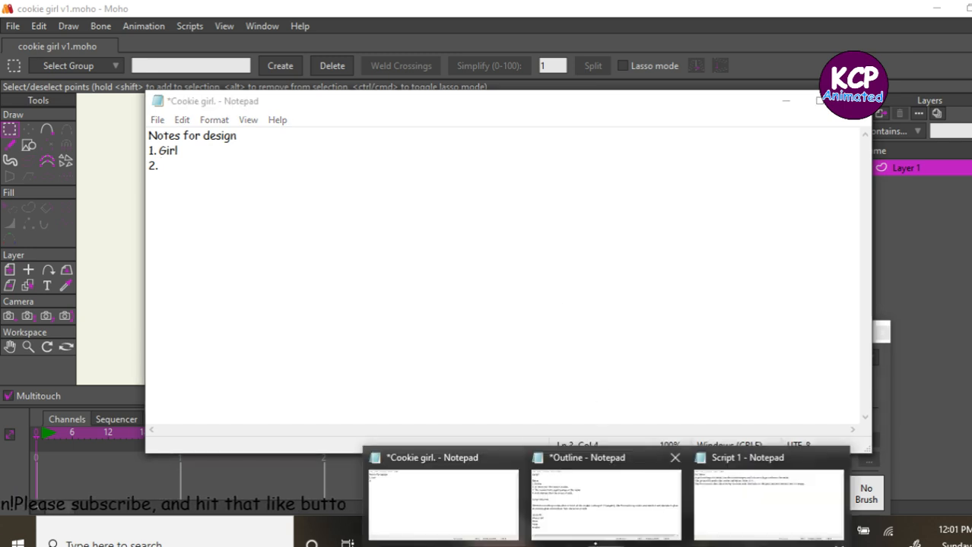
pyautogui.click(726, 504)
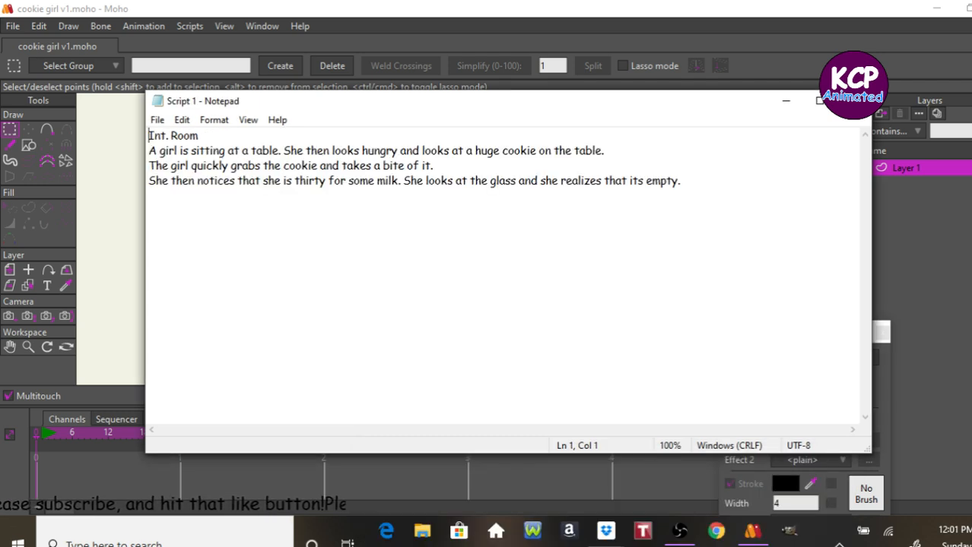
pyautogui.click(606, 545)
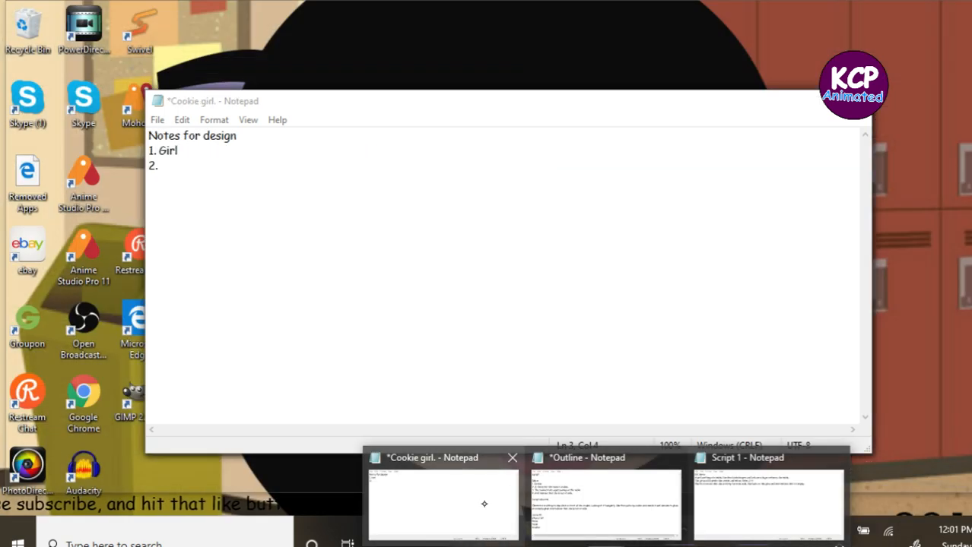
pyautogui.click(484, 504)
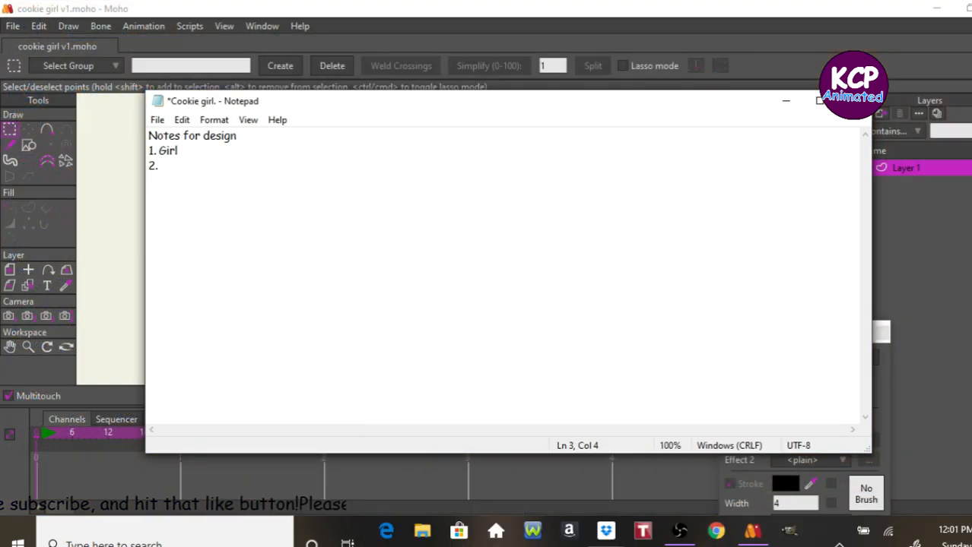
# - Write "Sit" as the text of the second item in the design notes
pyautogui.write('II')
pyautogui.press('BackSpace')
pyautogui.press('BackSpace')
pyautogui.write('S')
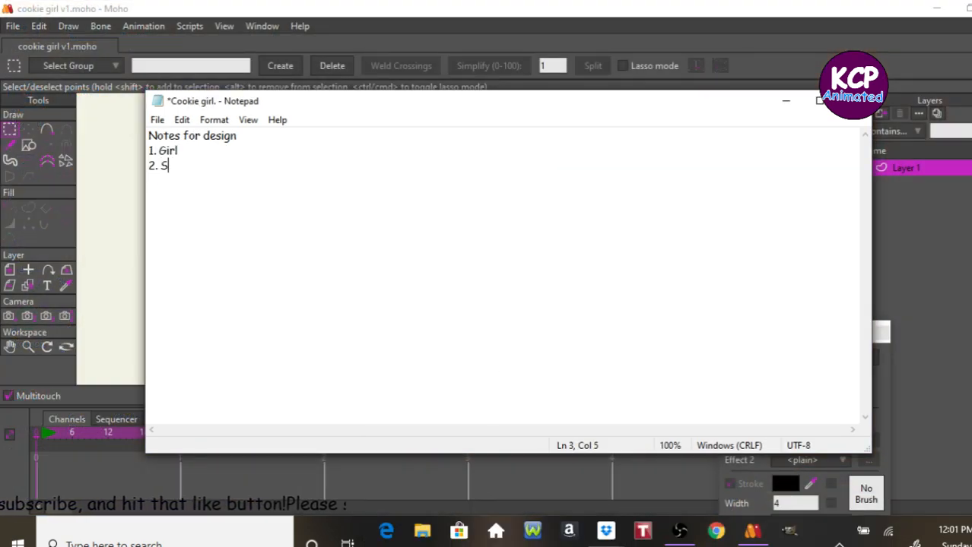
pyautogui.write('it')
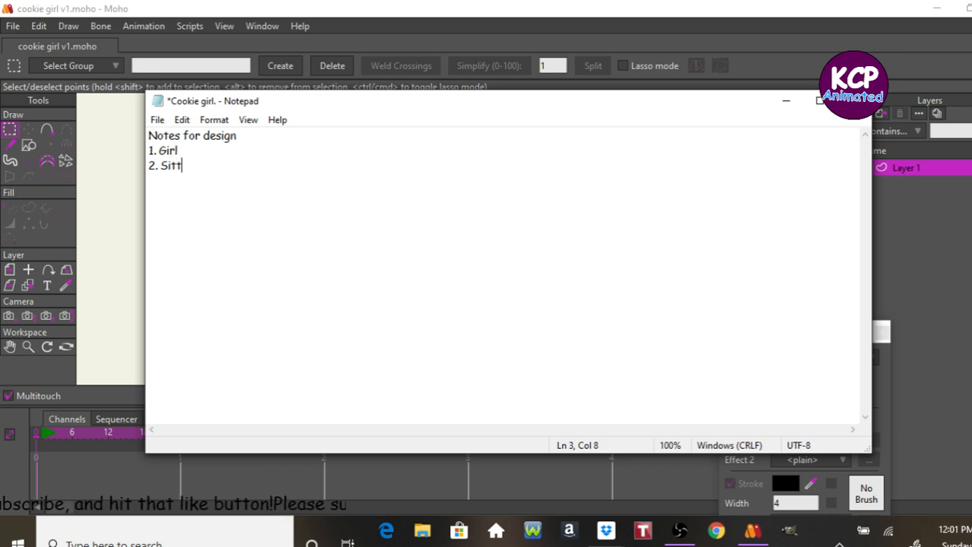
# - Add the third item "3. Eat and move the cookie *" on a new line of the design notes
pyautogui.press('Return')
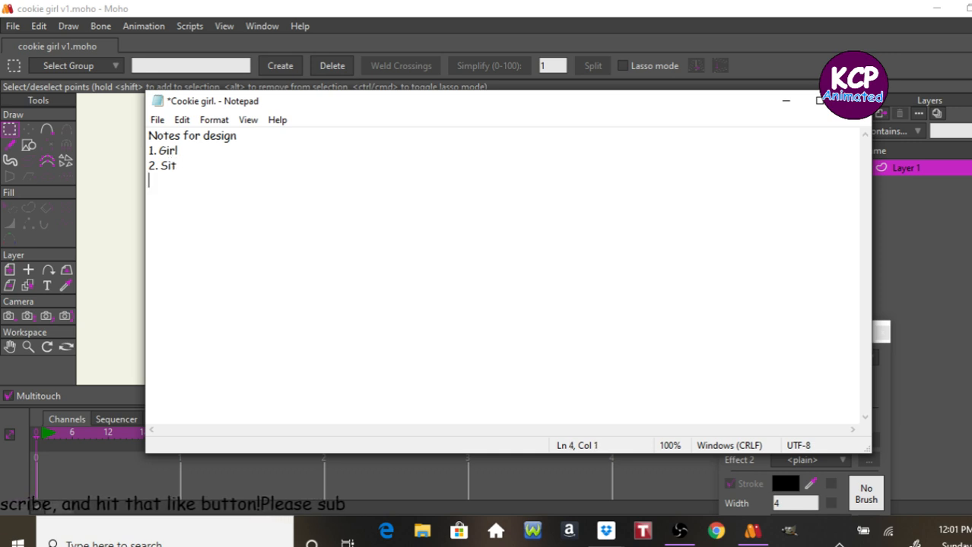
pyautogui.write('3')
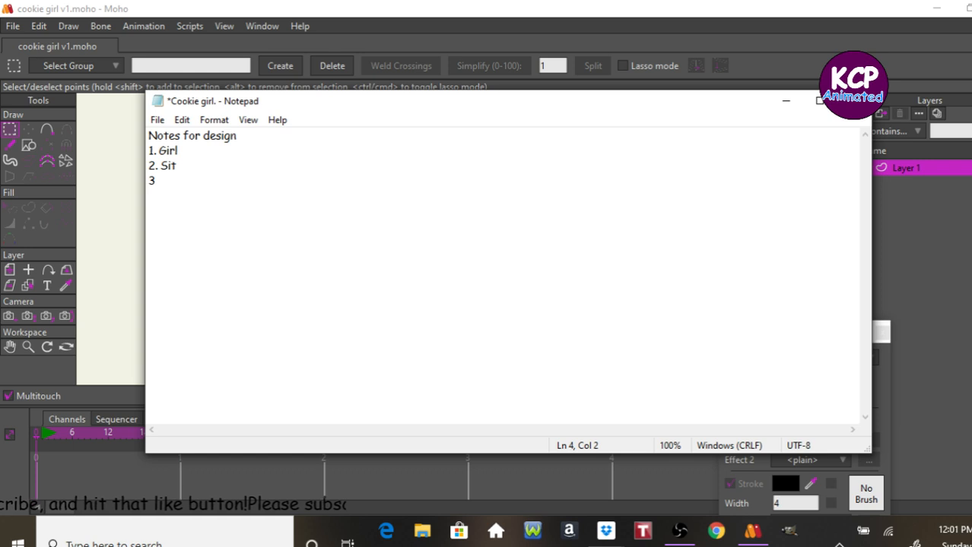
pyautogui.press('Up')
pyautogui.press('Down')
pyautogui.write('.')
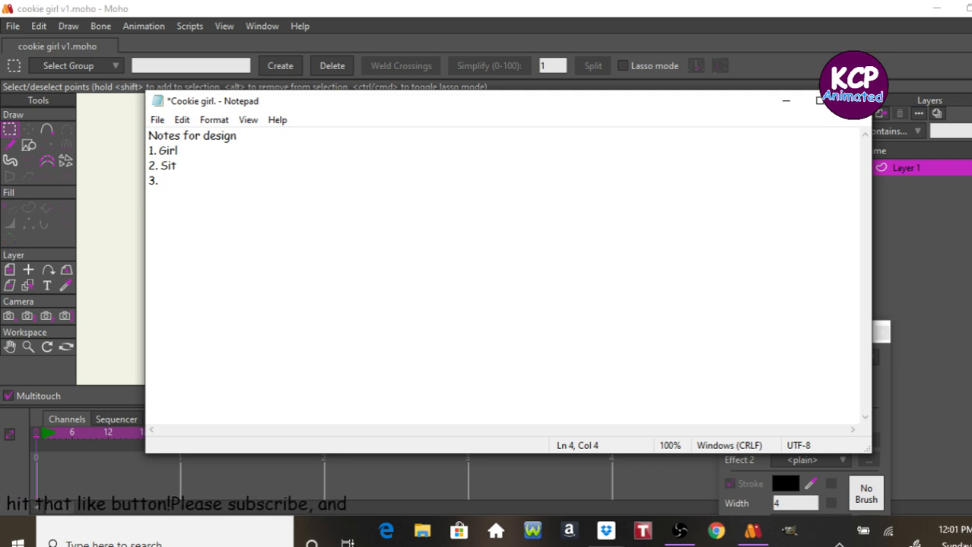
pyautogui.write('Eat')
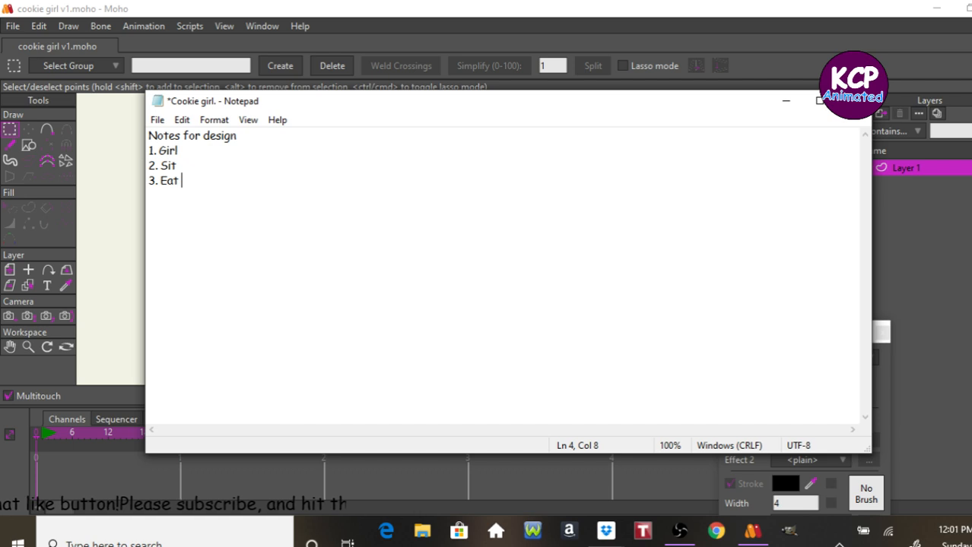
pyautogui.write('and')
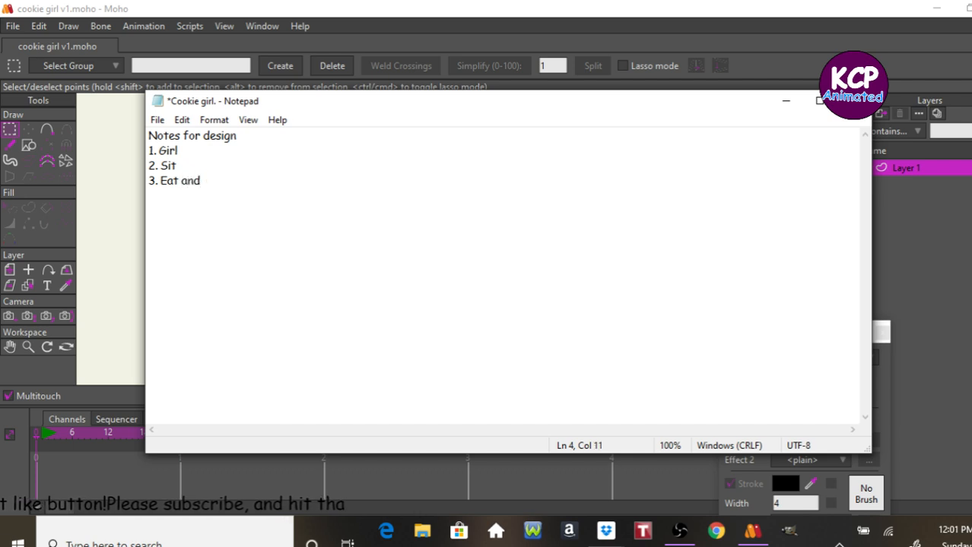
pyautogui.write(' move')
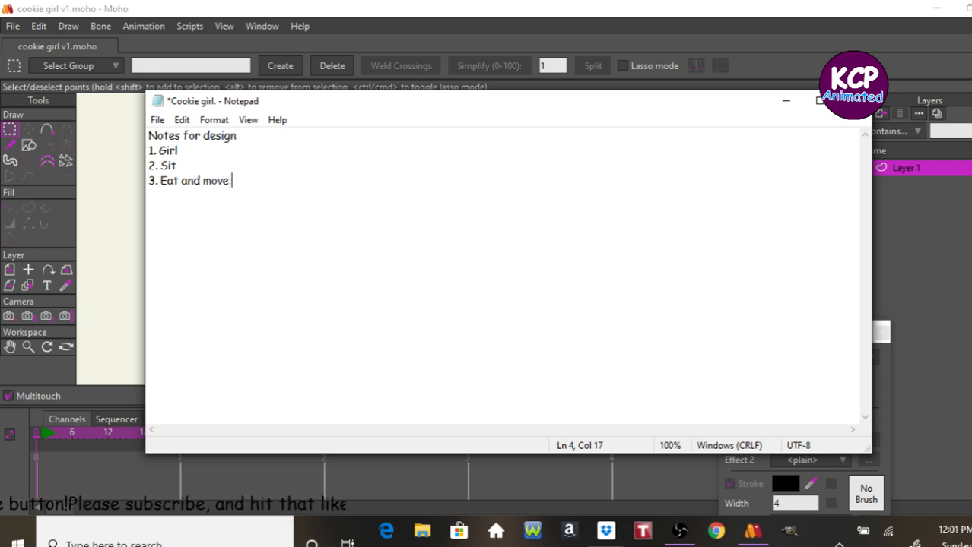
pyautogui.write(' the co')
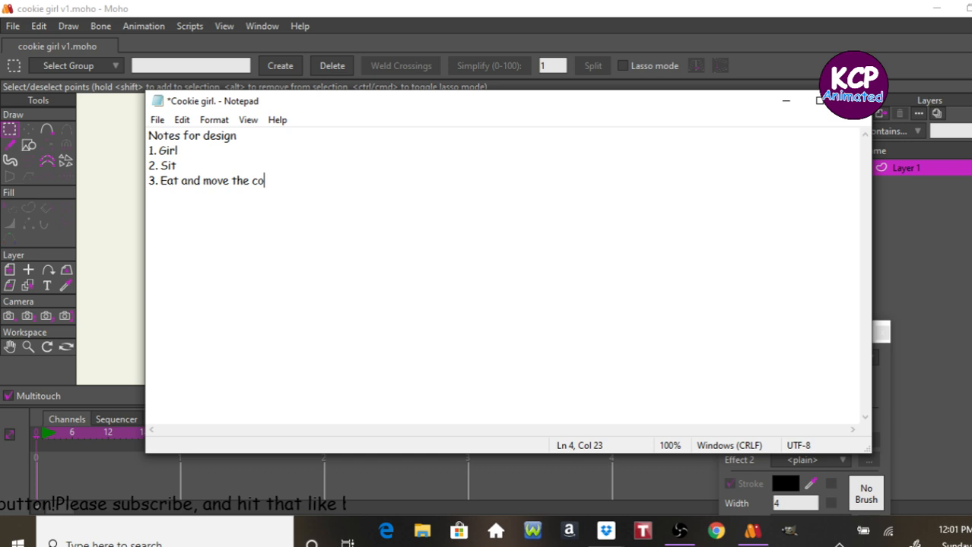
pyautogui.write('okie ')
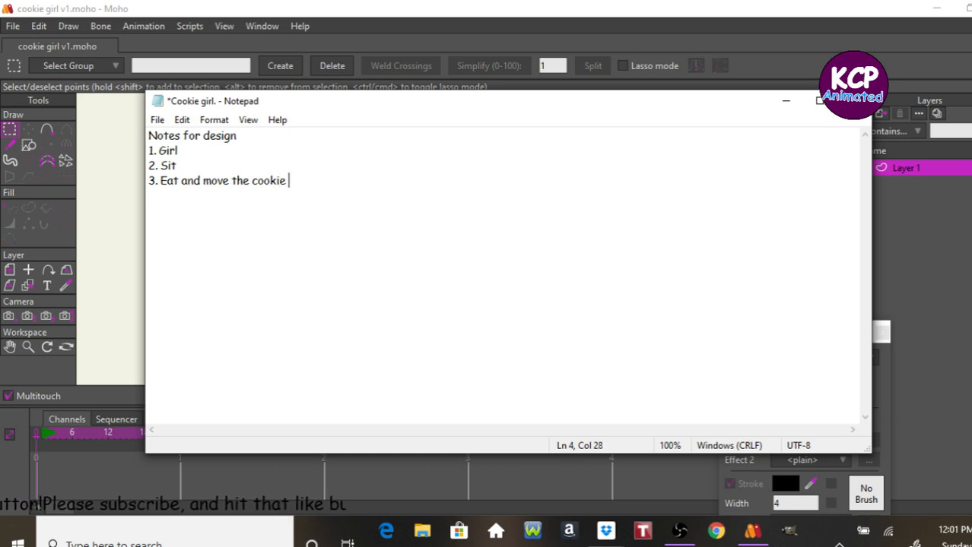
pyautogui.write('*')
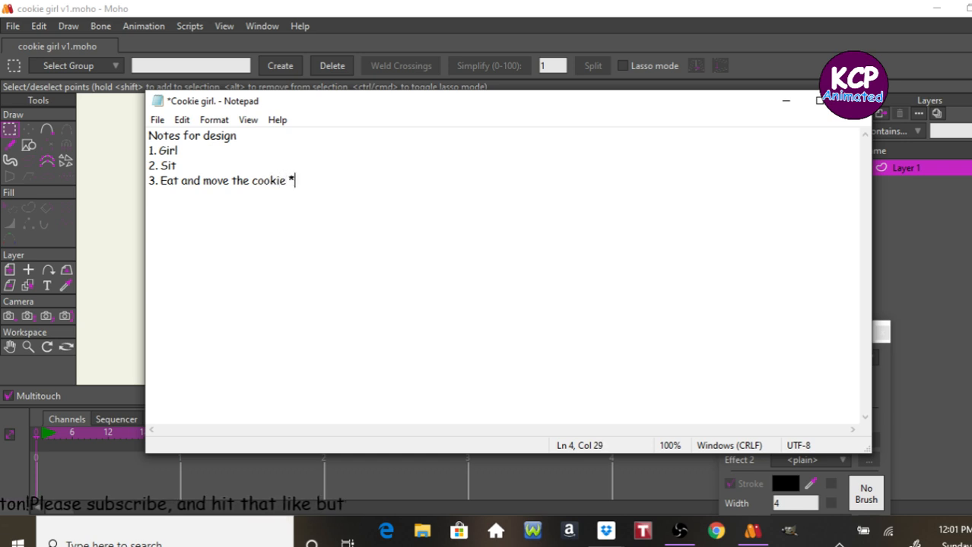
# - Add a fourth item reading "4. Expressions" on a new line of the design notes
pyautogui.press('Return')
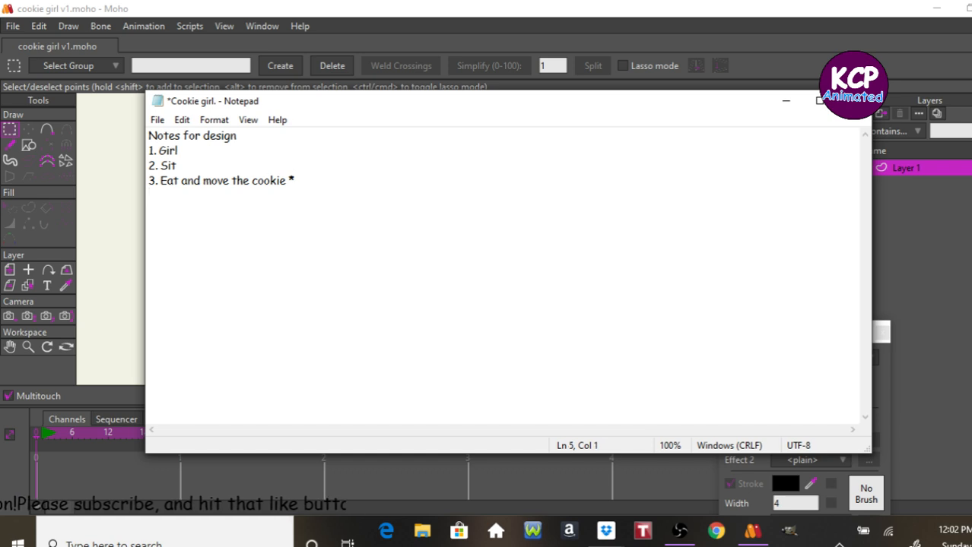
pyautogui.write('4.')
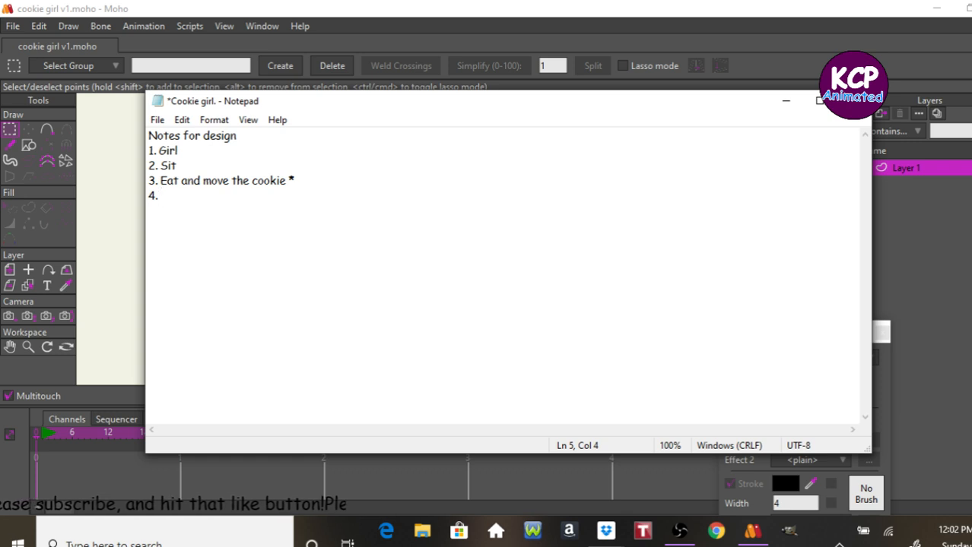
pyautogui.write('E')
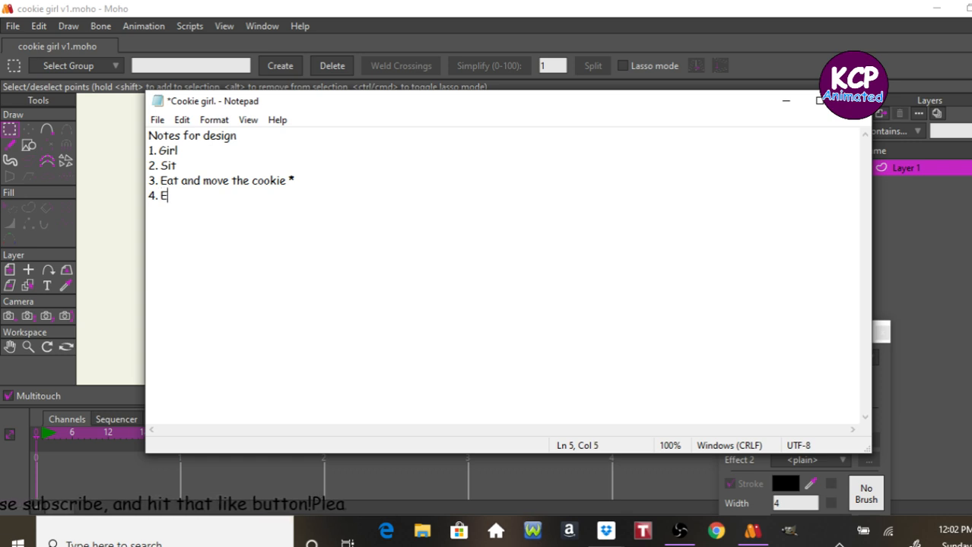
pyautogui.write('xprest')
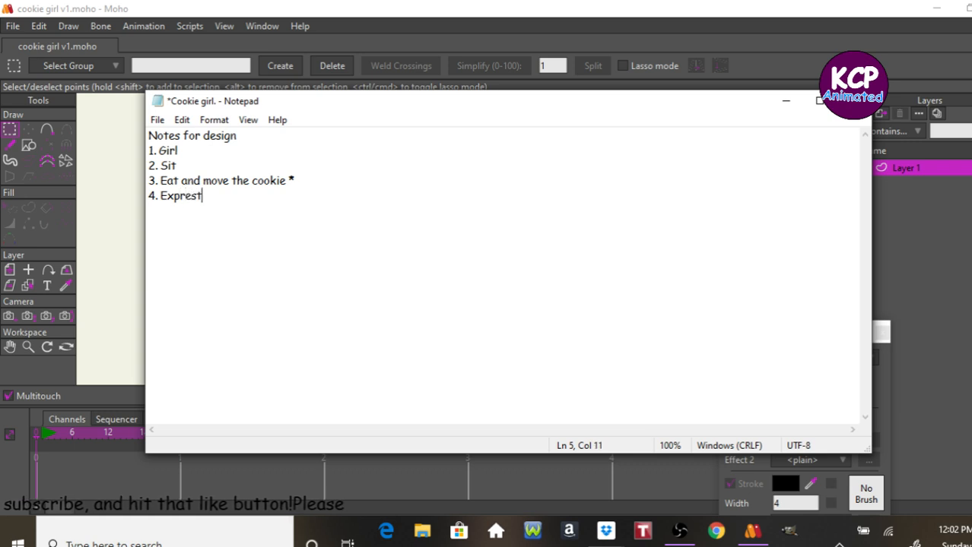
pyautogui.press('BackSpace')
pyautogui.write('ss')
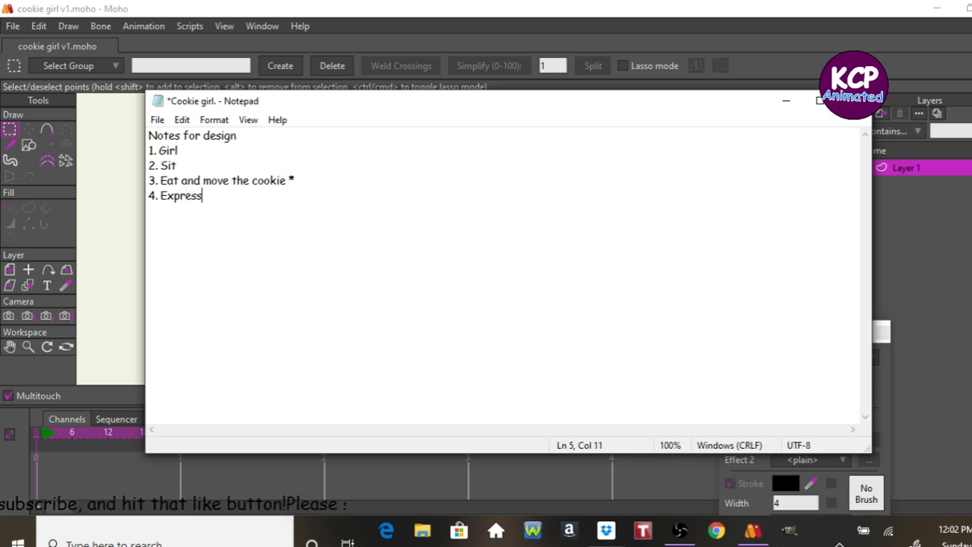
pyautogui.write('iop')
pyautogui.press('BackSpace')
pyautogui.write('n')
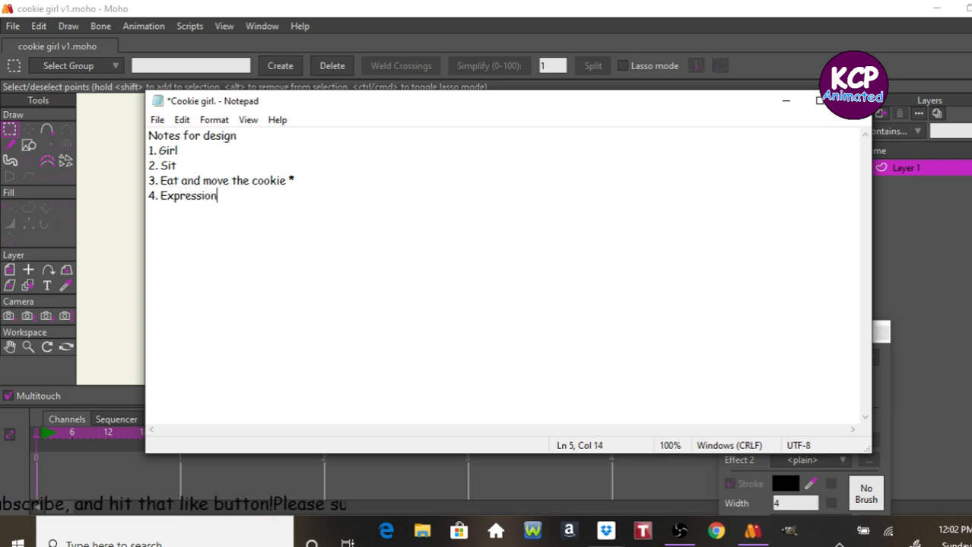
pyautogui.write('s')
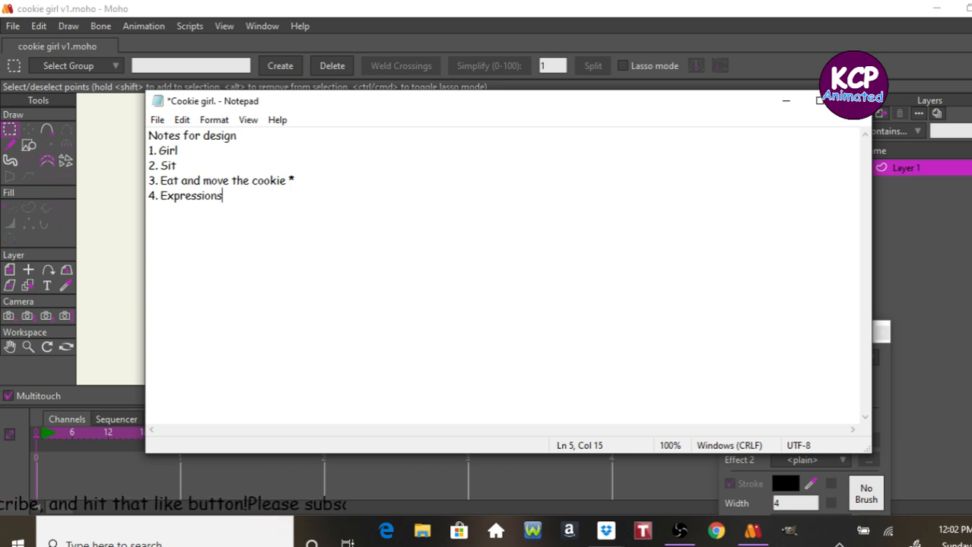
# - Extend the Expressions item with the moods "/ happy/ surprized"
pyautogui.write(' / ')
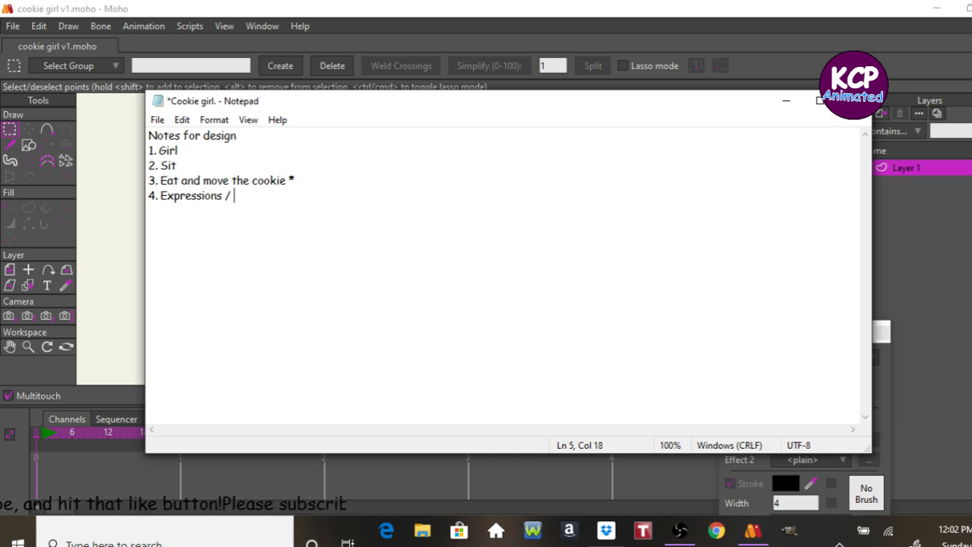
pyautogui.write('happy')
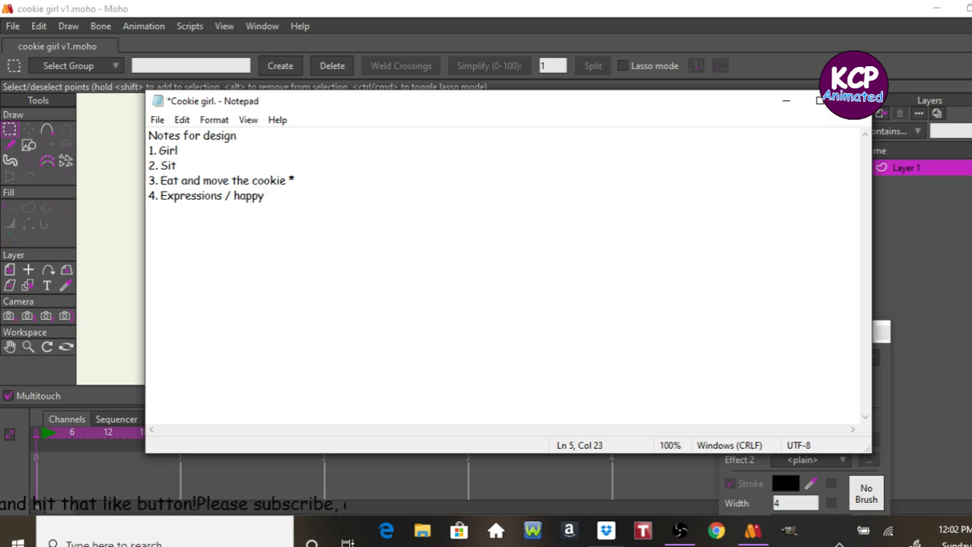
pyautogui.write('/')
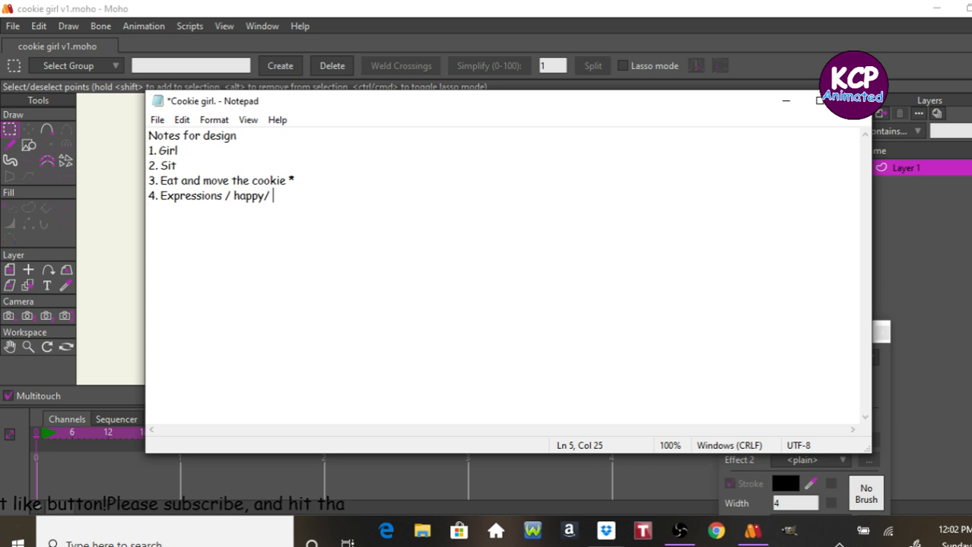
pyautogui.write('s')
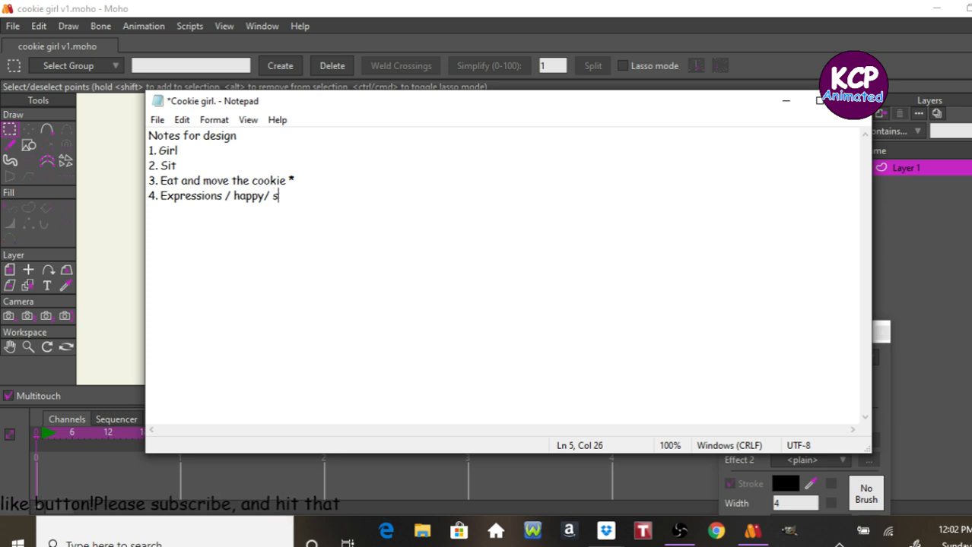
pyautogui.write('urp')
pyautogui.press('BackSpace')
pyautogui.write('rprized')
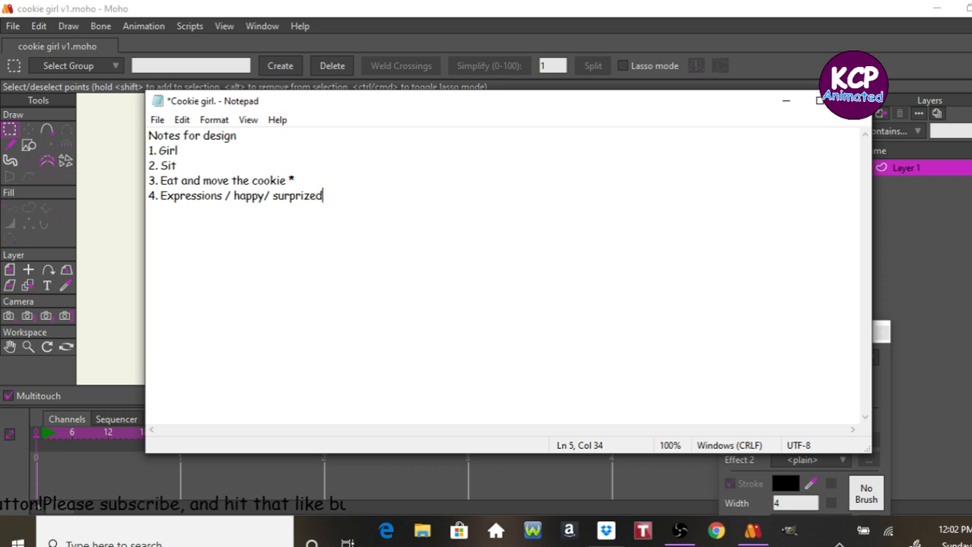
pyautogui.write('/')
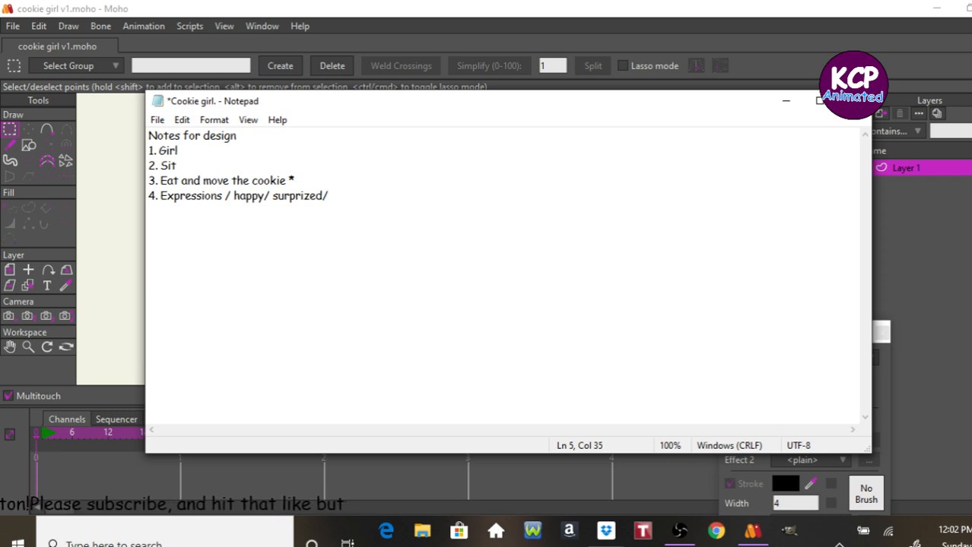
pyautogui.press('BackSpace')
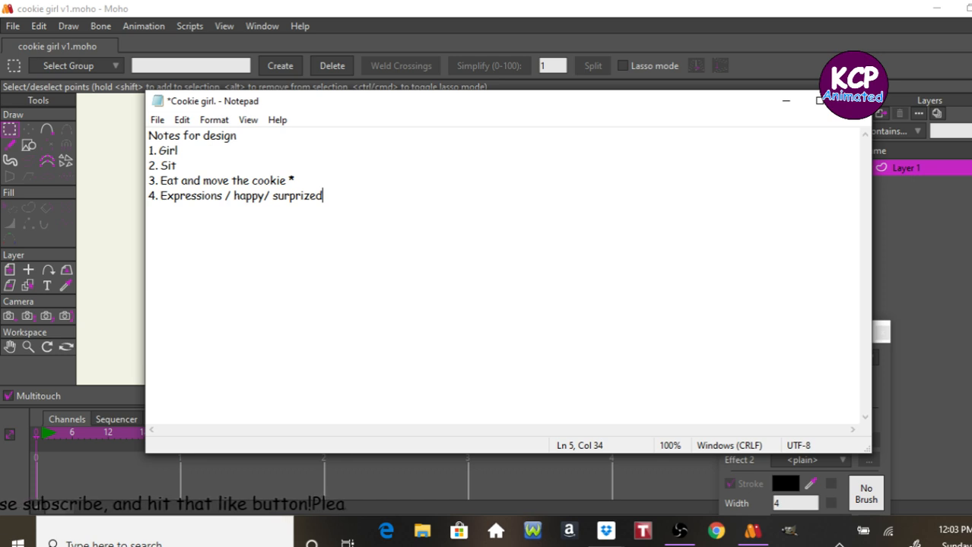
# - Start a fifth item, "5.", on a new line of the design notes
pyautogui.press('Return')
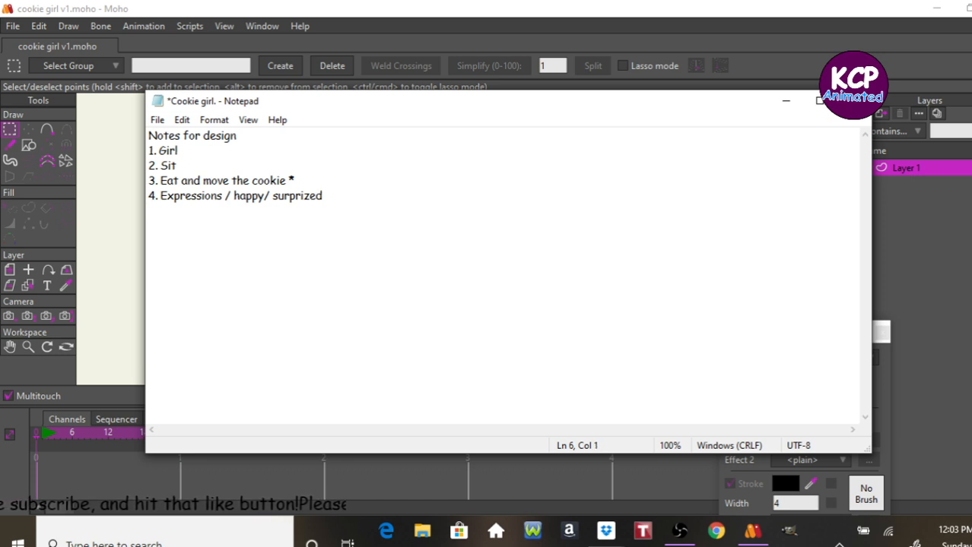
pyautogui.write('5')
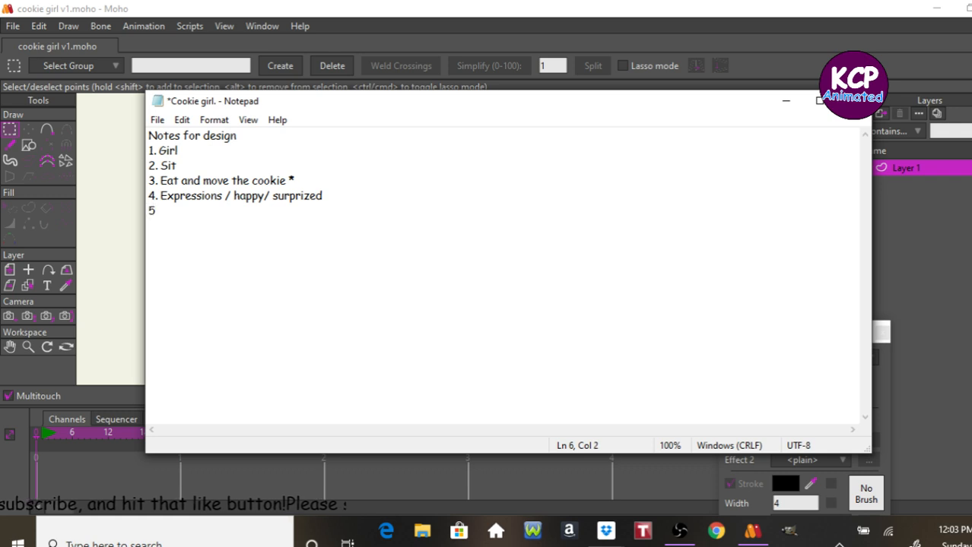
pyautogui.write('.')
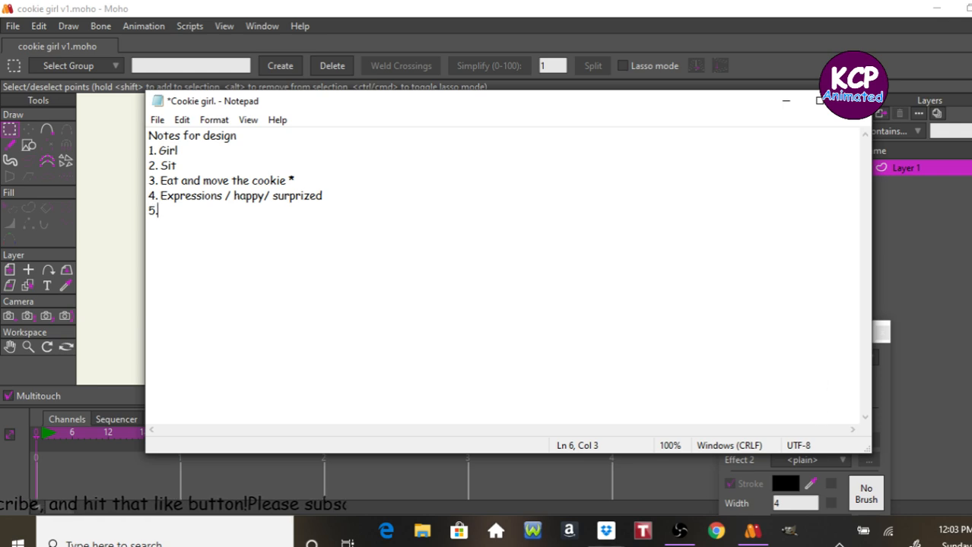
# - Reread the Script 1 document to check what the girl does, and return to the Cookie girl notes
pyautogui.click(606, 545)
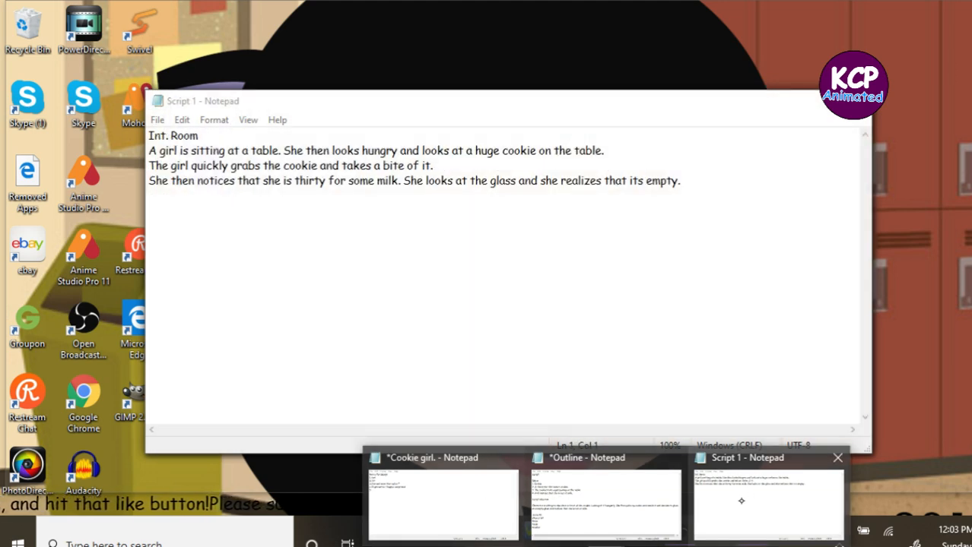
pyautogui.click(741, 501)
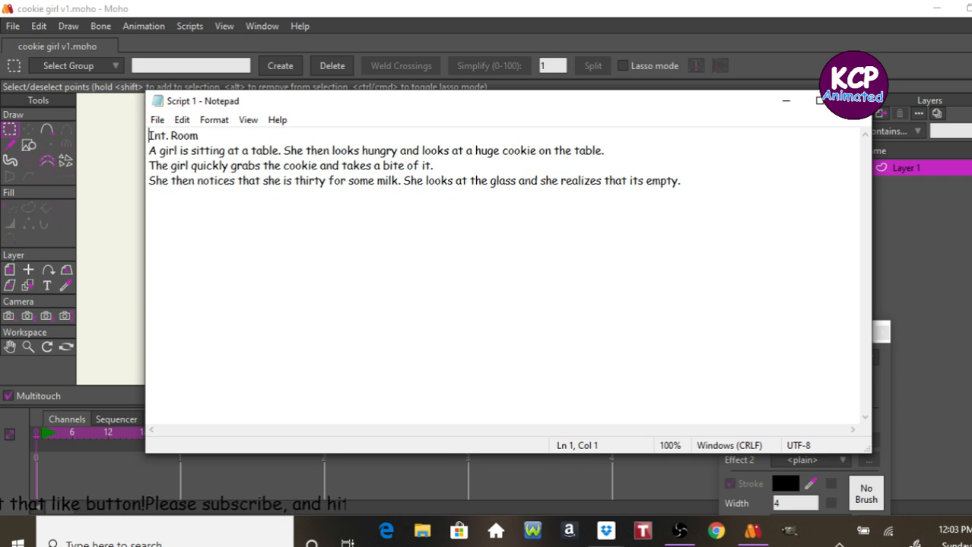
pyautogui.click(606, 545)
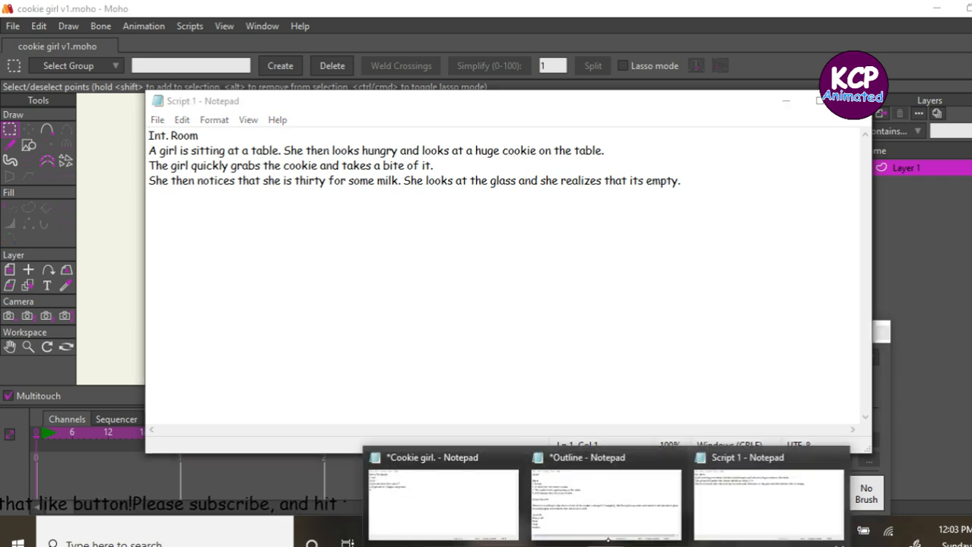
pyautogui.click(472, 490)
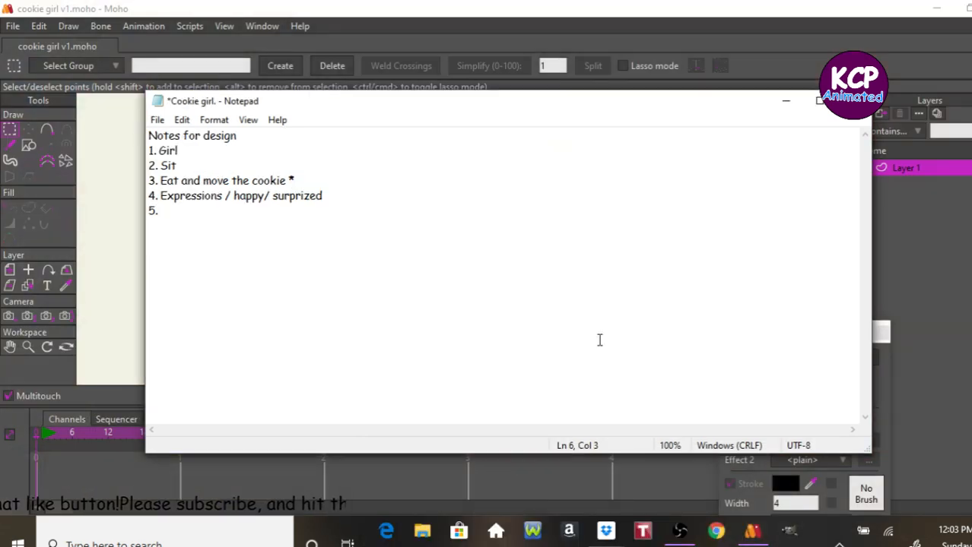
# - Write "Looking." as the text of the fifth item and save the design notes
pyautogui.write('L')
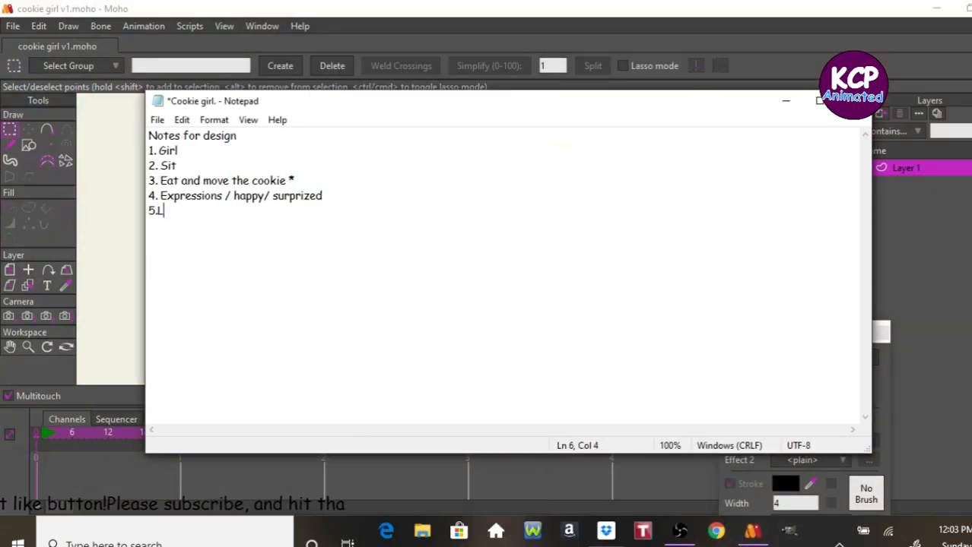
pyautogui.write('ook')
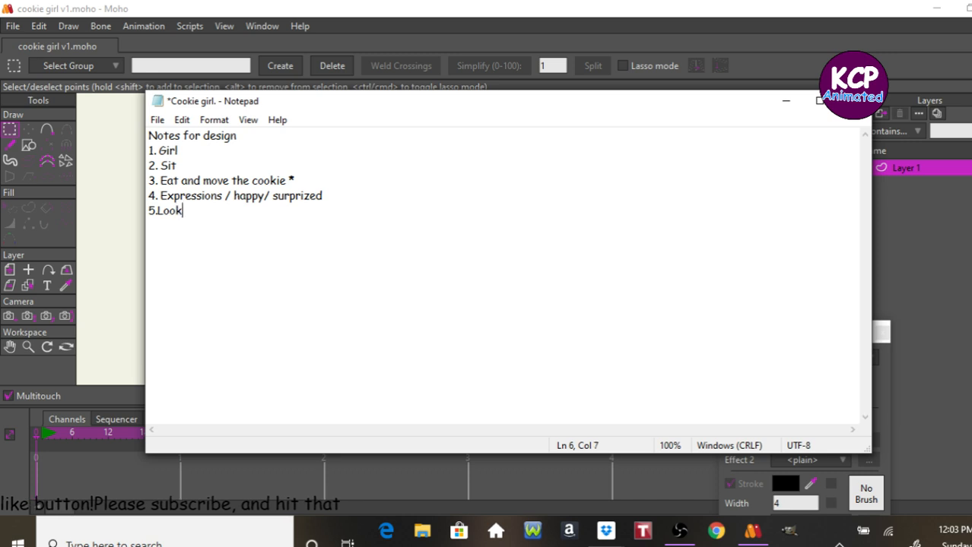
pyautogui.write('in')
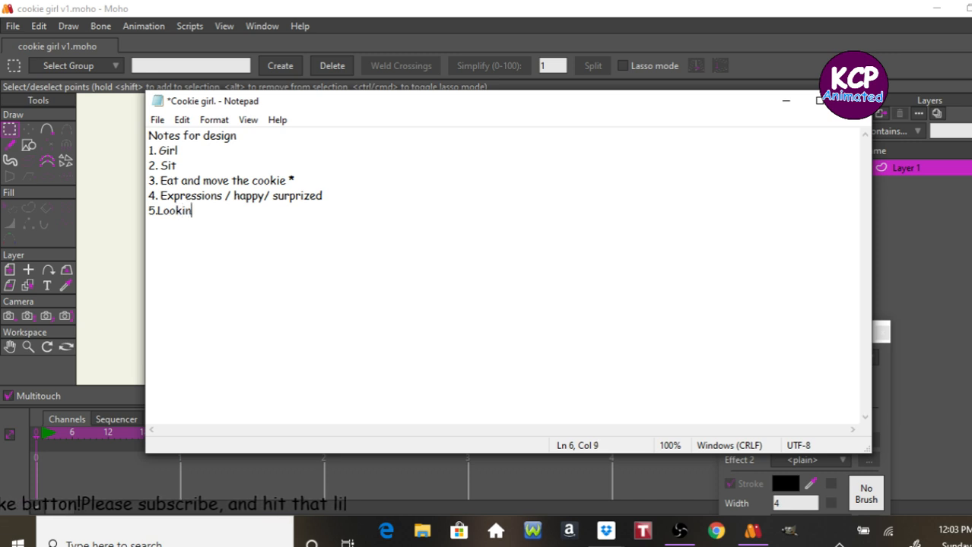
pyautogui.write('g.')
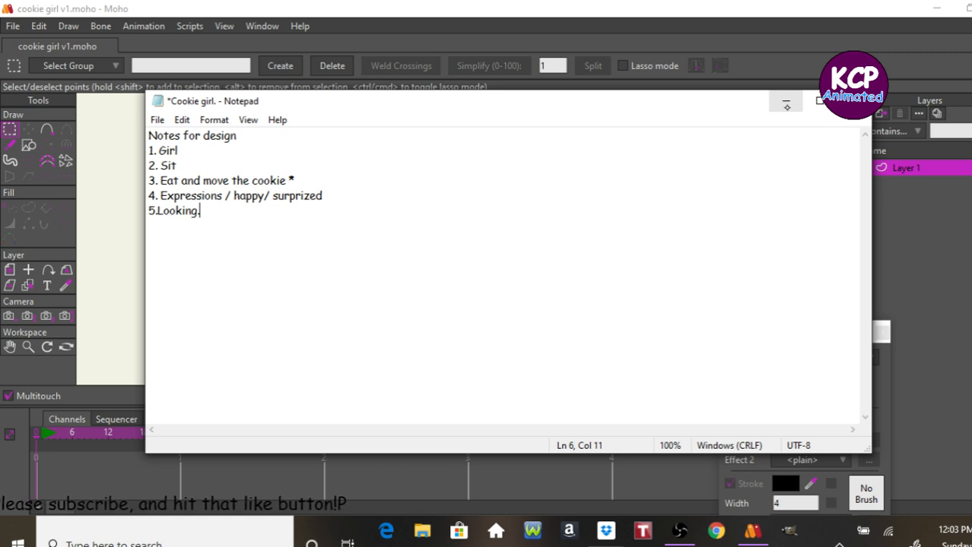
pyautogui.hotkey('ctrl', 's')
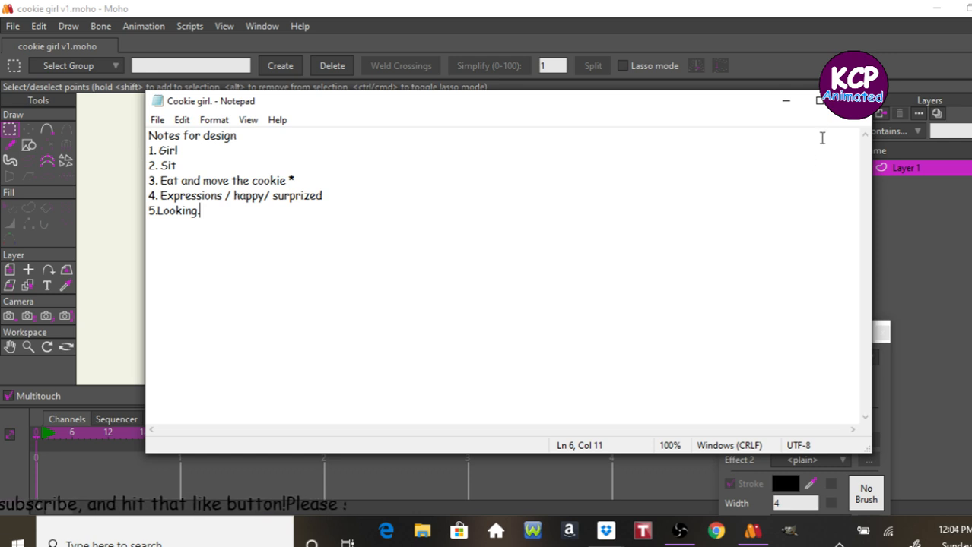
# - Minimize the open Notepad documents to return to the cookie girl v1 project in Moho
pyautogui.click(785, 100)
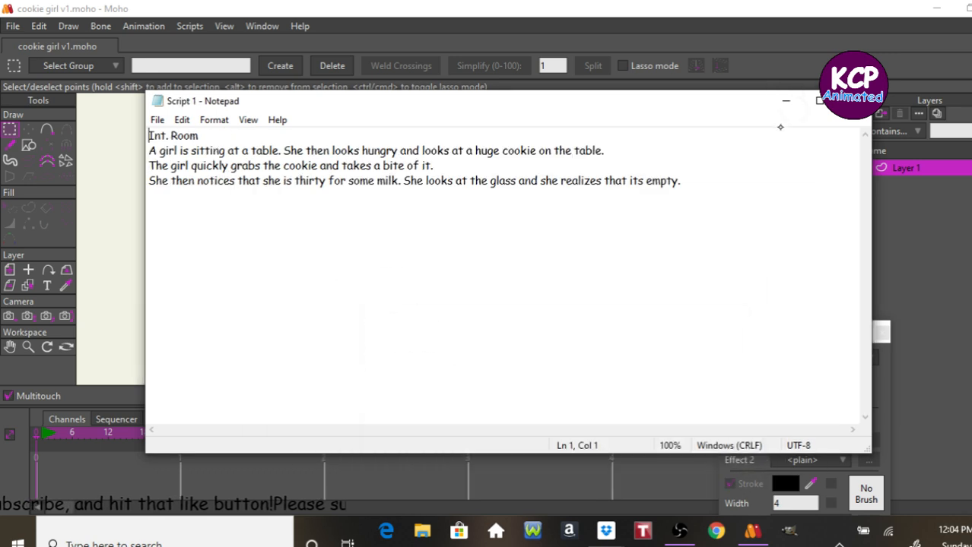
pyautogui.click(786, 101)
pyautogui.click(787, 102)
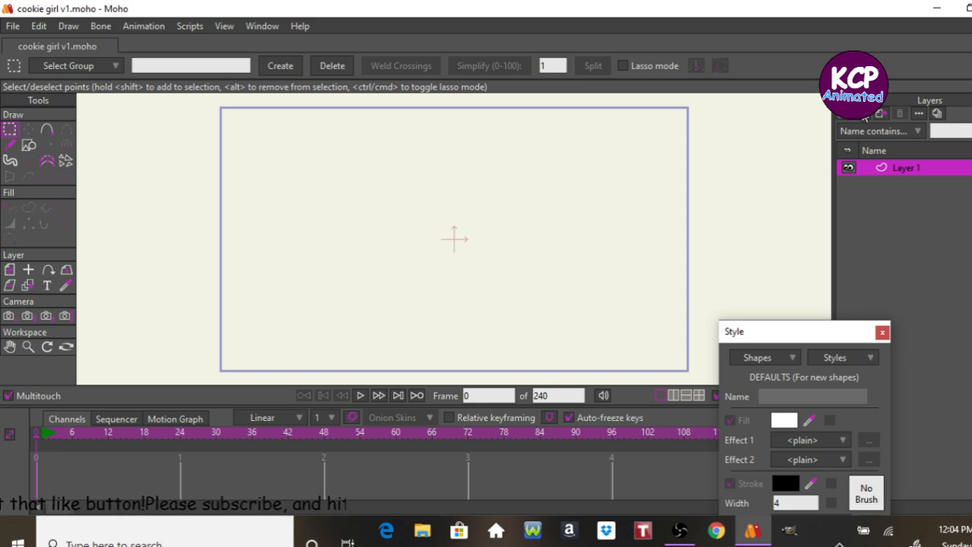
# - Add four new vector layers above Layer 1
pyautogui.click(863, 116)
pyautogui.click(863, 117)
pyautogui.click(862, 116)
pyautogui.click(863, 117)
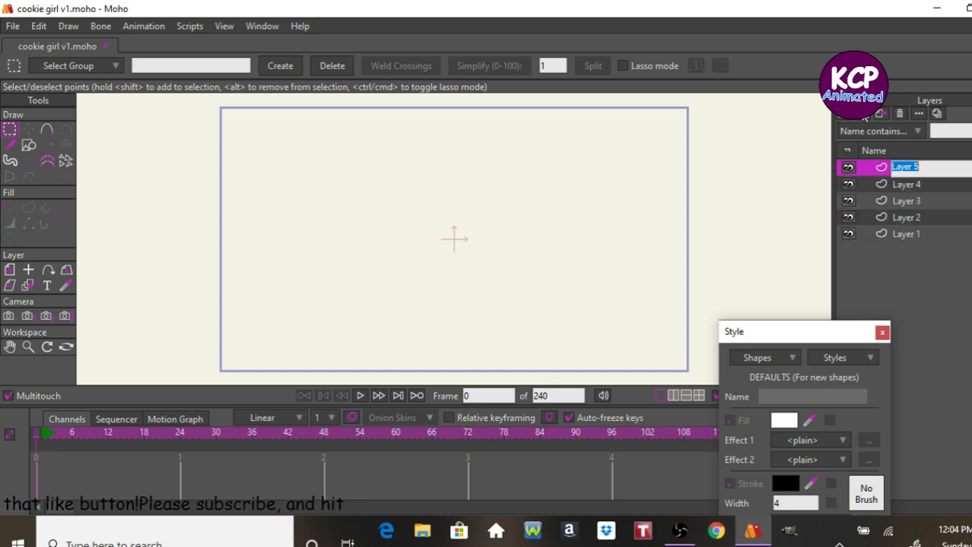
# - Group all five vector layers under the name "Cookie Girl" and convert the group to a bone layer
pyautogui.keyDown('shift'); pyautogui.click(906, 234); pyautogui.keyUp('shift')
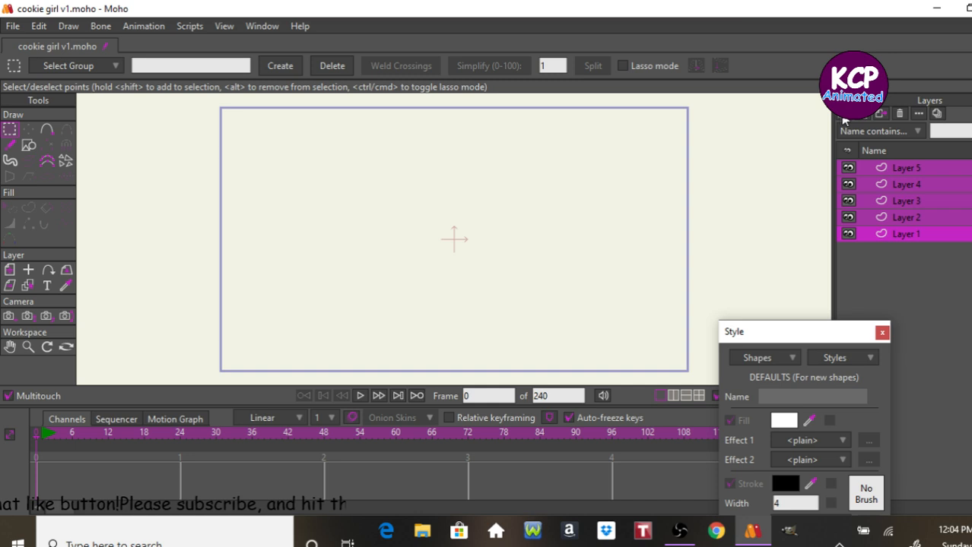
pyautogui.click(843, 120)
pyautogui.click(859, 188)
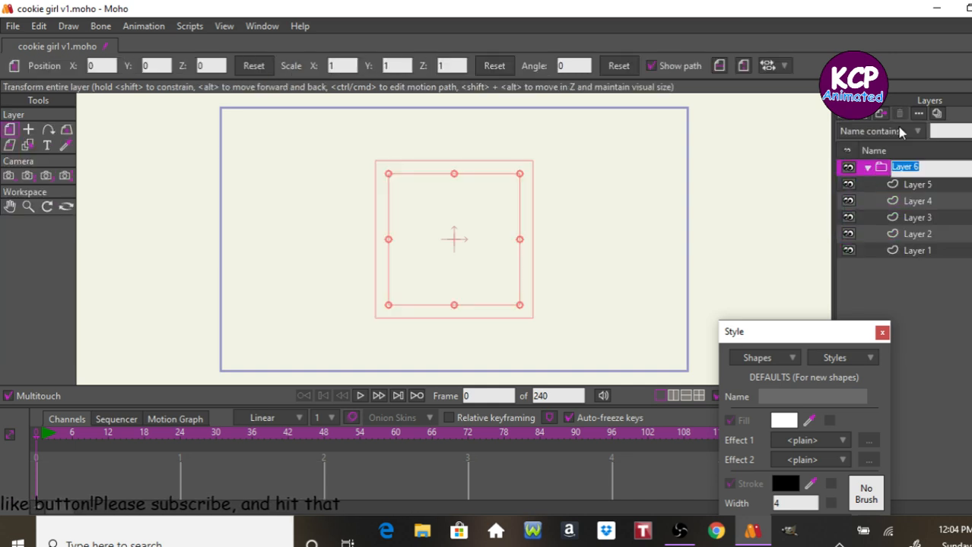
pyautogui.write('Cook')
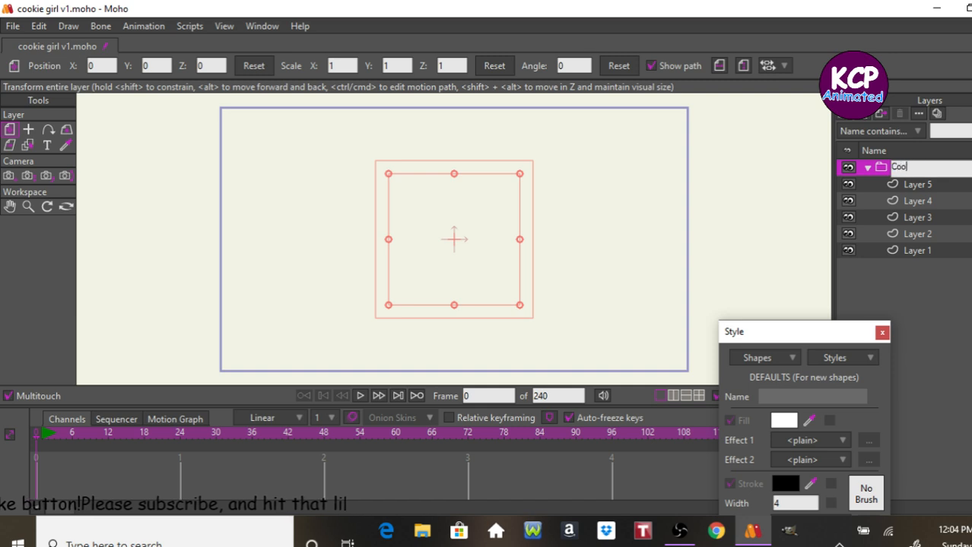
pyautogui.write('ie')
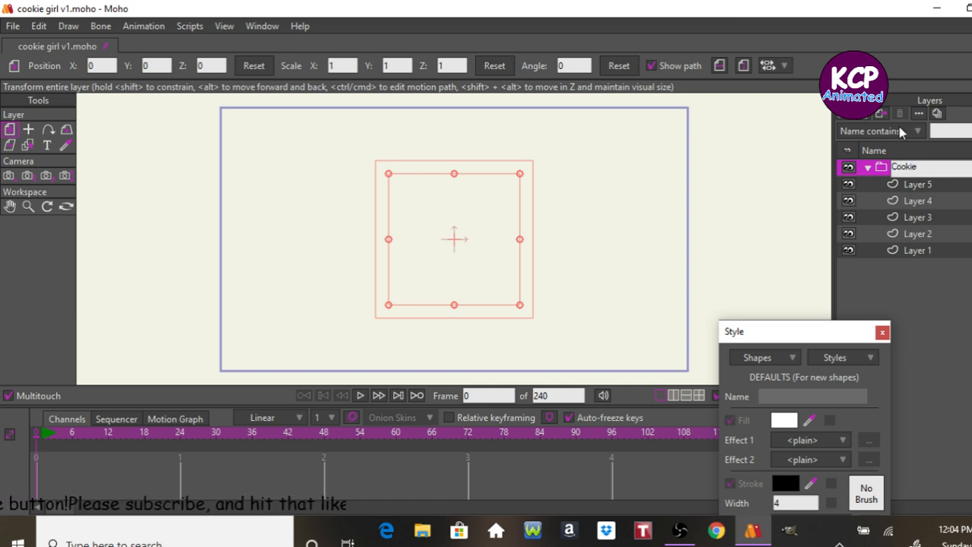
pyautogui.write(' Girl')
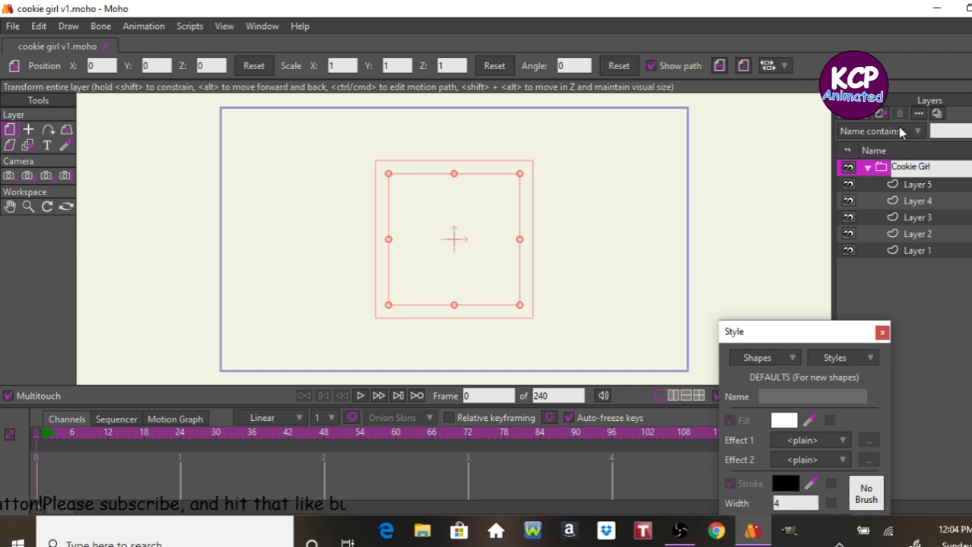
pyautogui.press('Return')
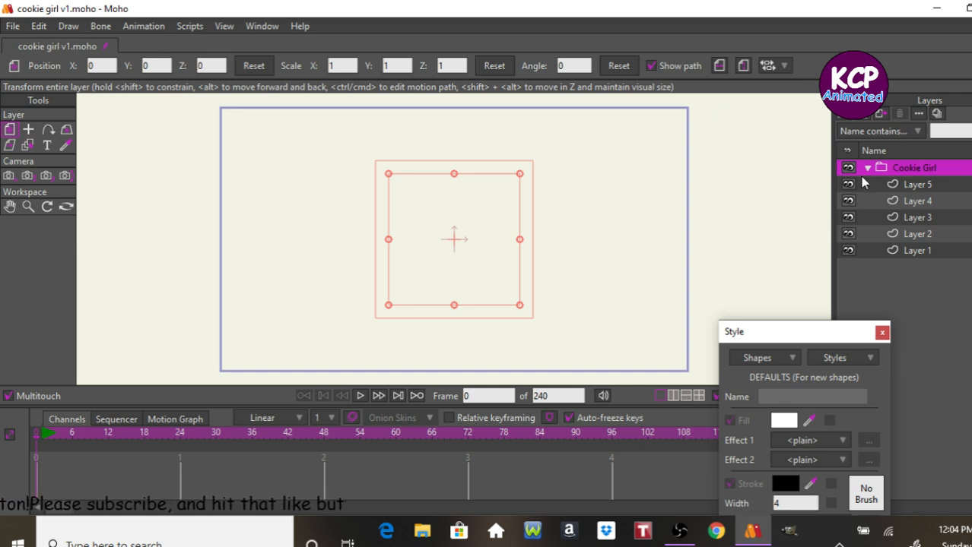
pyautogui.rightClick(908, 167)
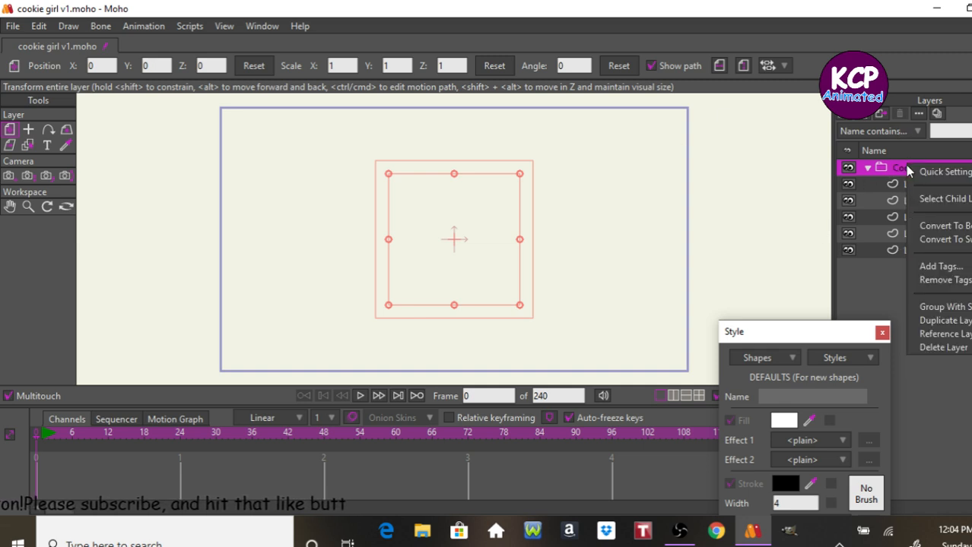
pyautogui.click(932, 226)
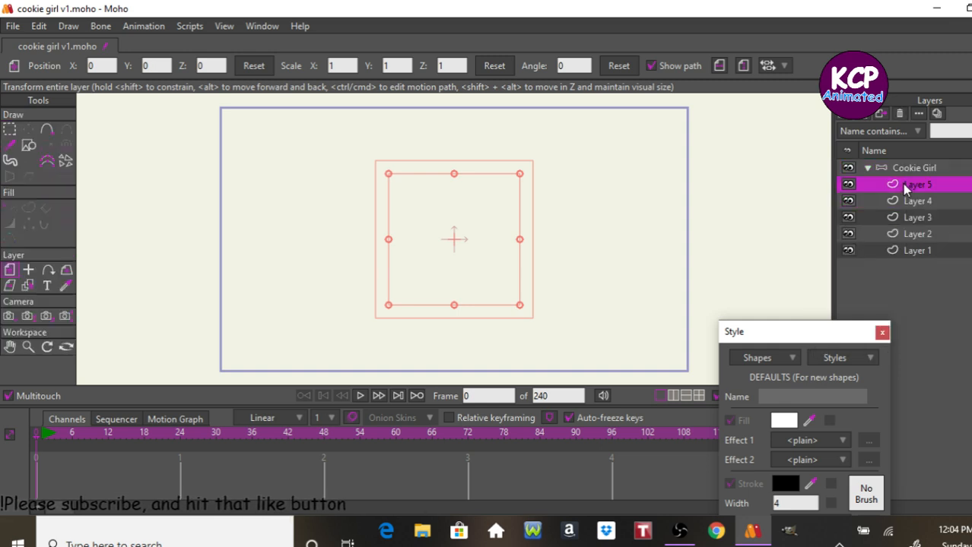
# - Rename Layer 5 inside the Cookie Girl layer as "Head"
pyautogui.doubleClick(903, 186)
pyautogui.write('Head')
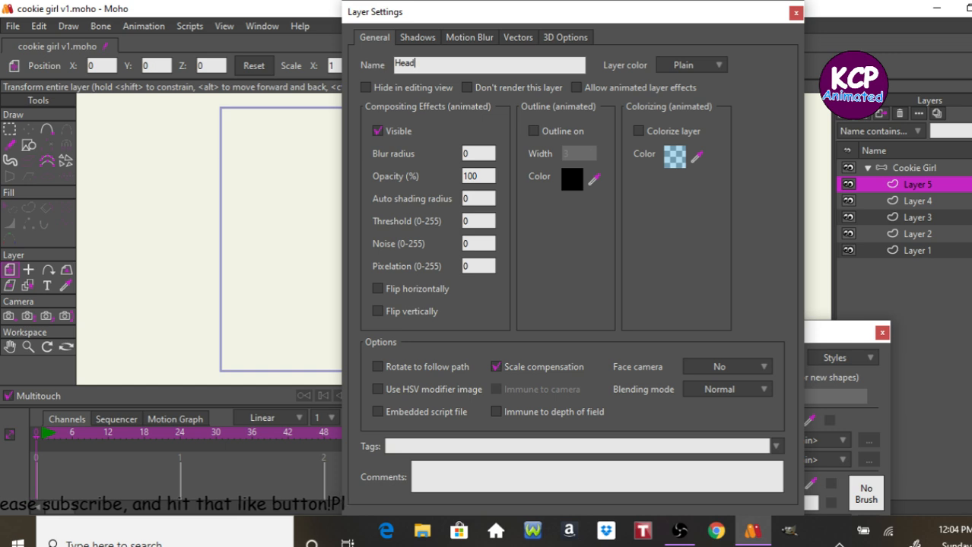
pyautogui.press('Return')
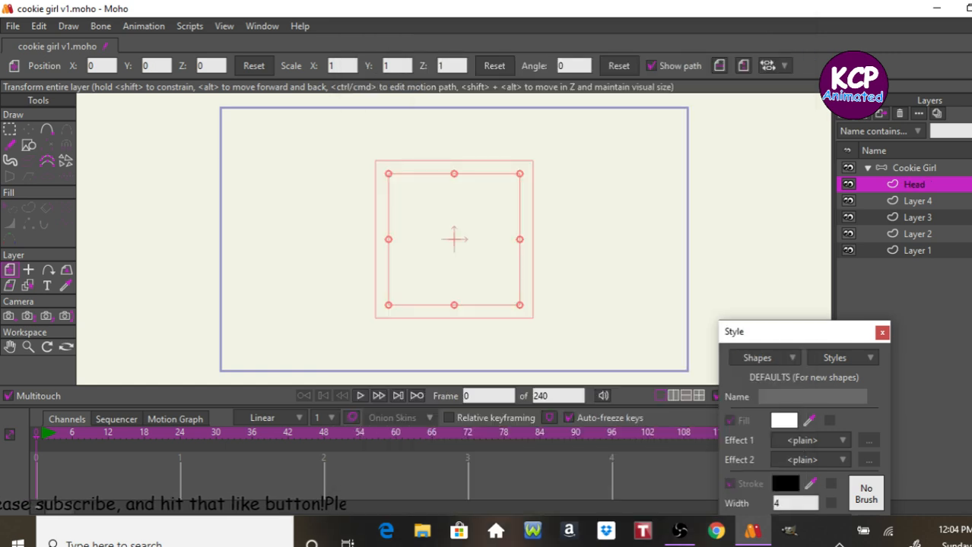
# - Set the default style for new shapes to a tan fill and a stroke width of 2
pyautogui.moveTo(843, 333); pyautogui.dragTo(914, 44)
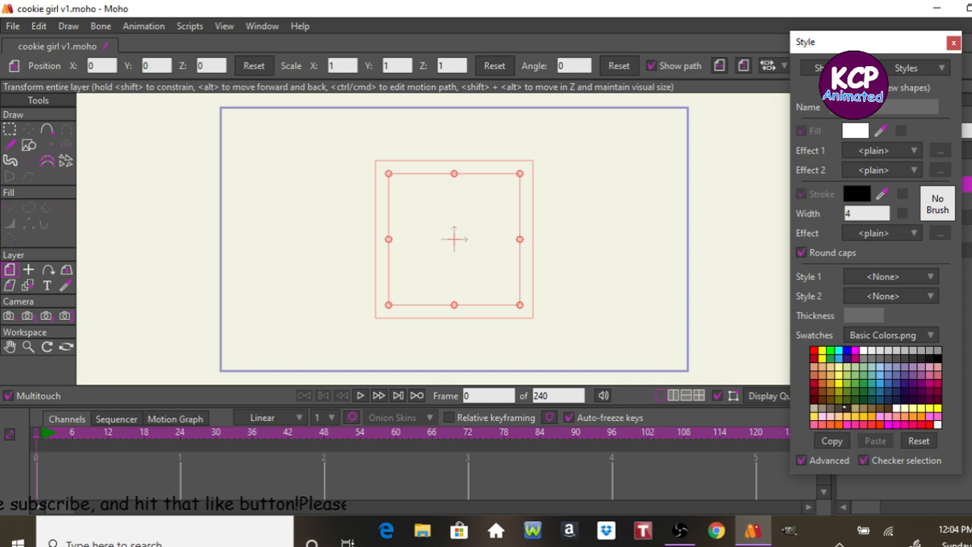
pyautogui.click(851, 408)
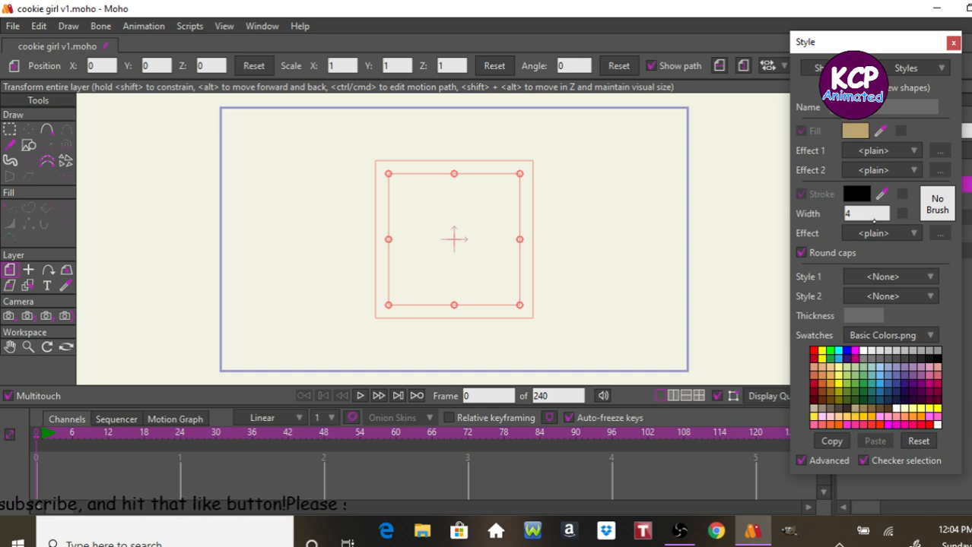
pyautogui.click(868, 213)
pyautogui.write('3')
pyautogui.press('Return')
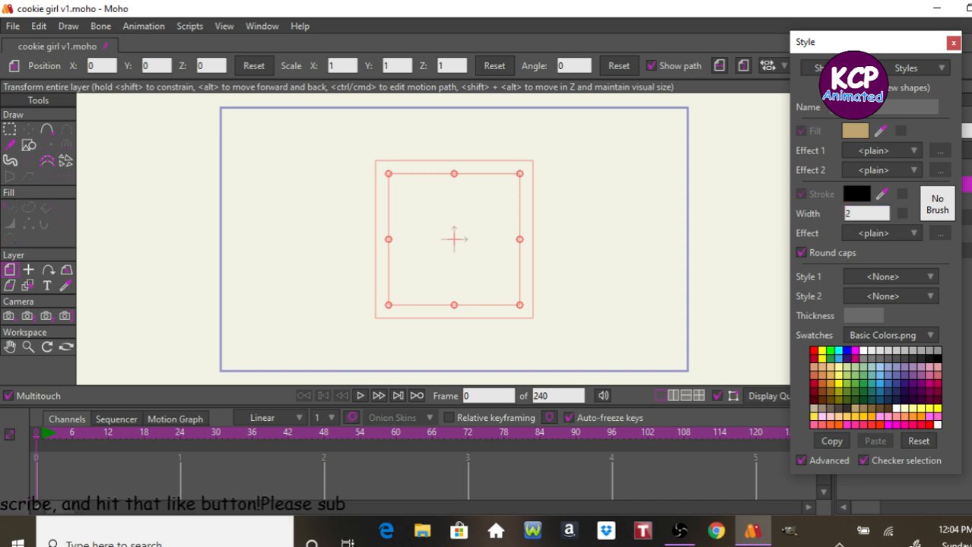
# - Draw a nearly square rectangle for the head and move it to about X 0.01, Y 0.13 near the canvas centre
pyautogui.click(29, 144)
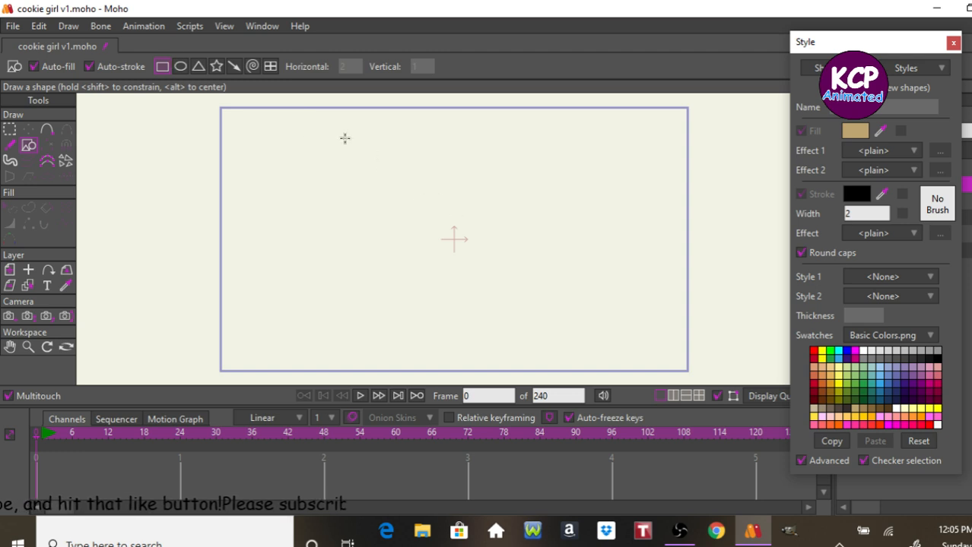
pyautogui.moveTo(359, 142)
pyautogui.mouseDown()
pyautogui.moveTo(493, 254)
pyautogui.moveTo(521, 293)
pyautogui.mouseUp()
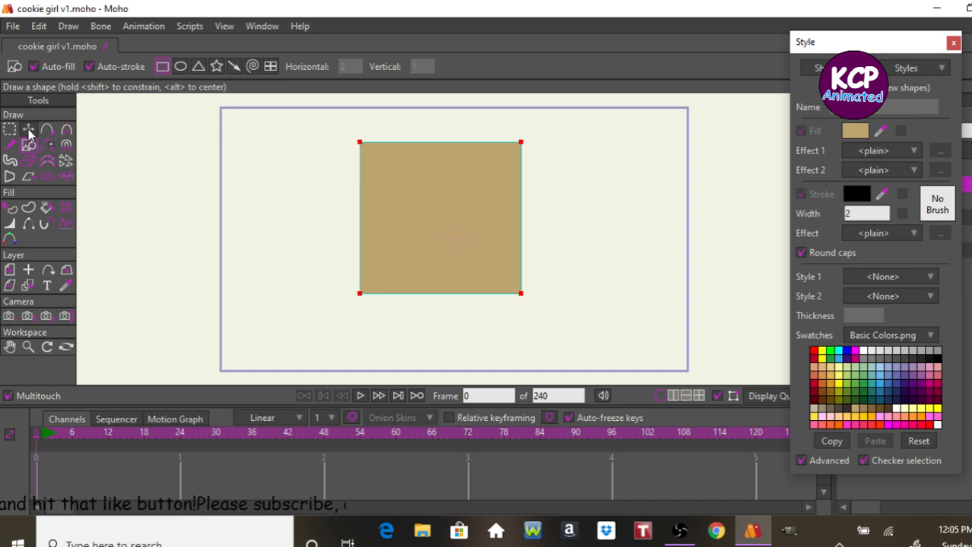
pyautogui.click(28, 131)
pyautogui.moveTo(152, 217); pyautogui.dragTo(169, 228)
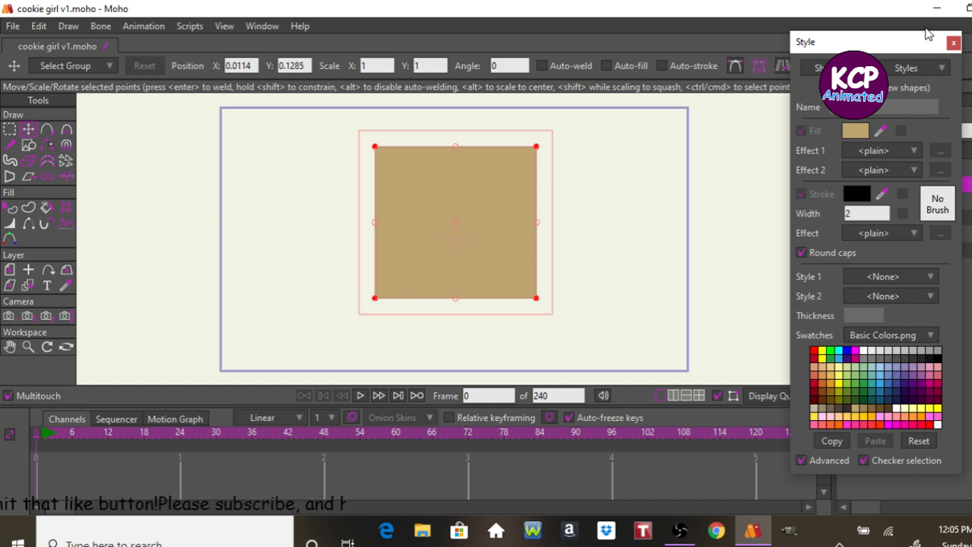
# - Close the Style window, move Layer 4 above the Head layer and rename it "Eyes"
pyautogui.click(954, 43)
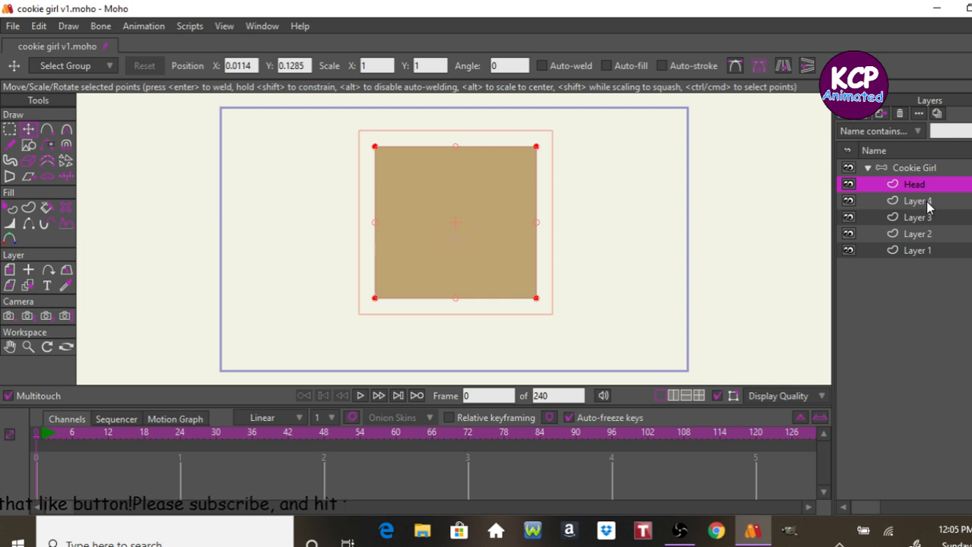
pyautogui.click(927, 202)
pyautogui.moveTo(928, 186); pyautogui.dragTo(926, 182)
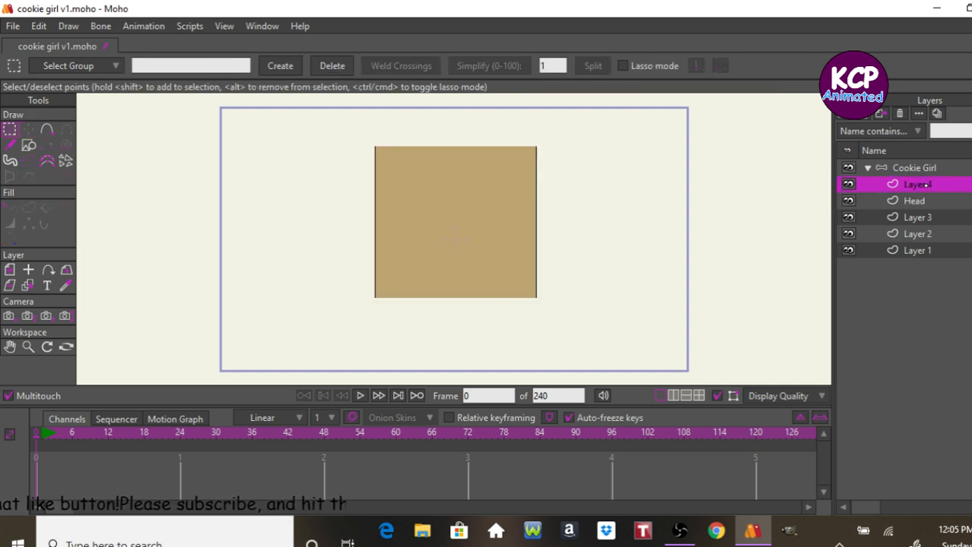
pyautogui.doubleClick(926, 185)
pyautogui.write('Eyes')
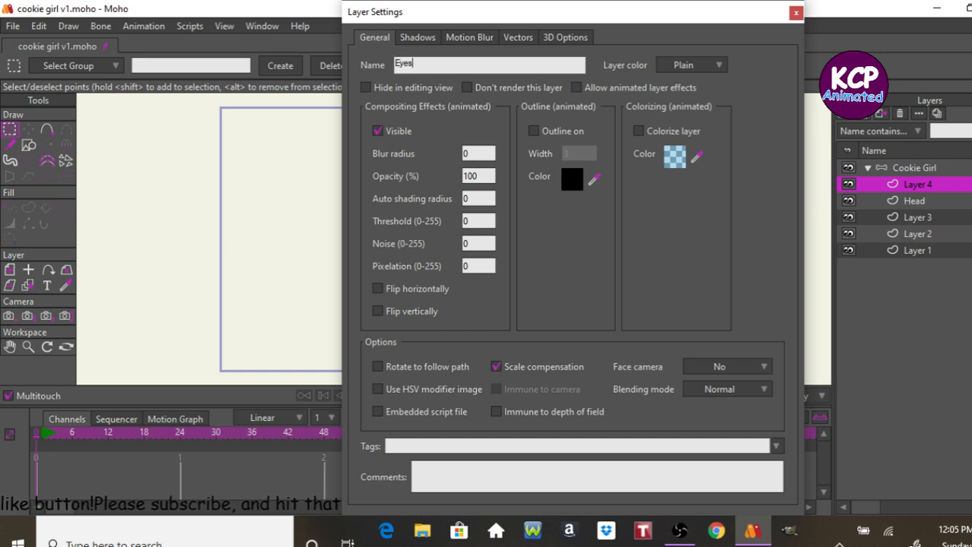
pyautogui.press('Return')
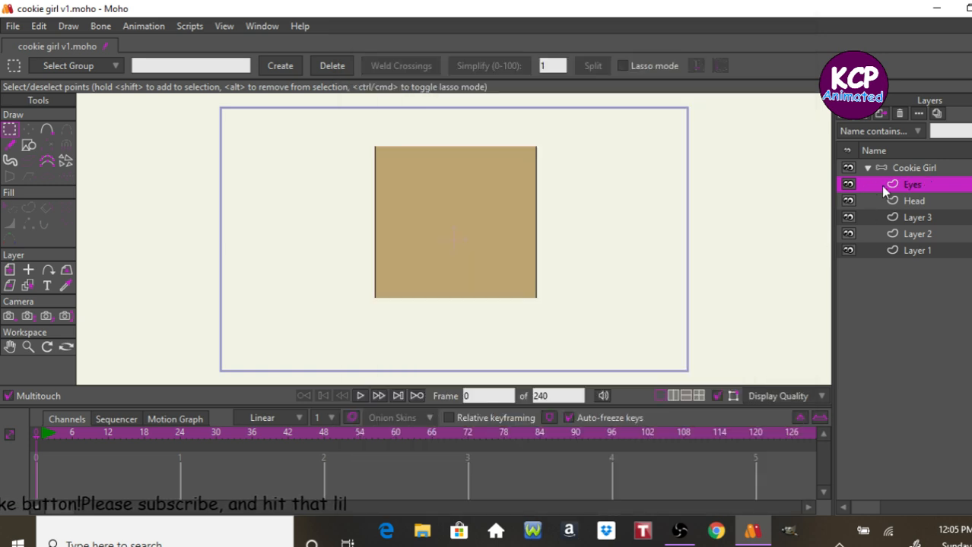
# - Group the Eyes and Head layers inside Cookie Girl and rename the new group "Head"
pyautogui.keyDown('ctrl'); pyautogui.click(896, 199); pyautogui.keyUp('ctrl')
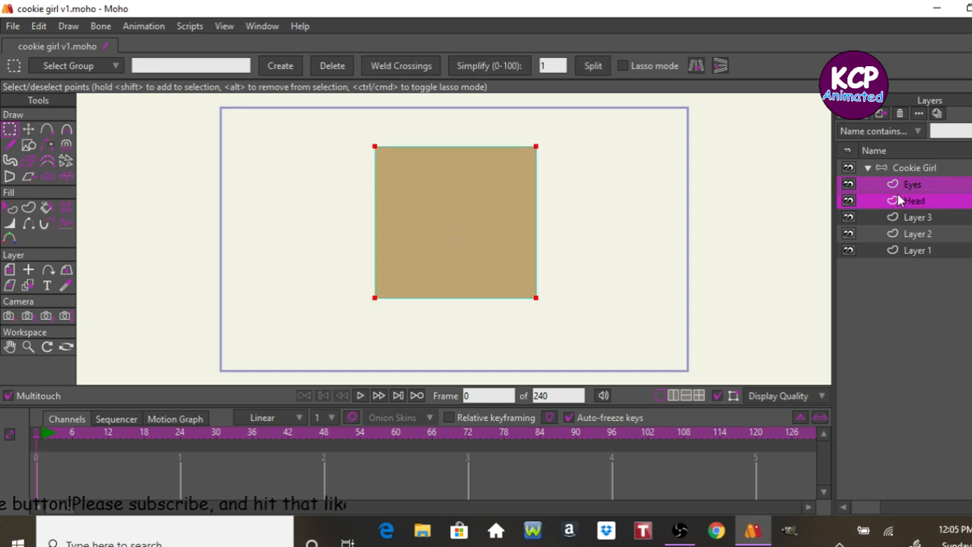
pyautogui.click(853, 119)
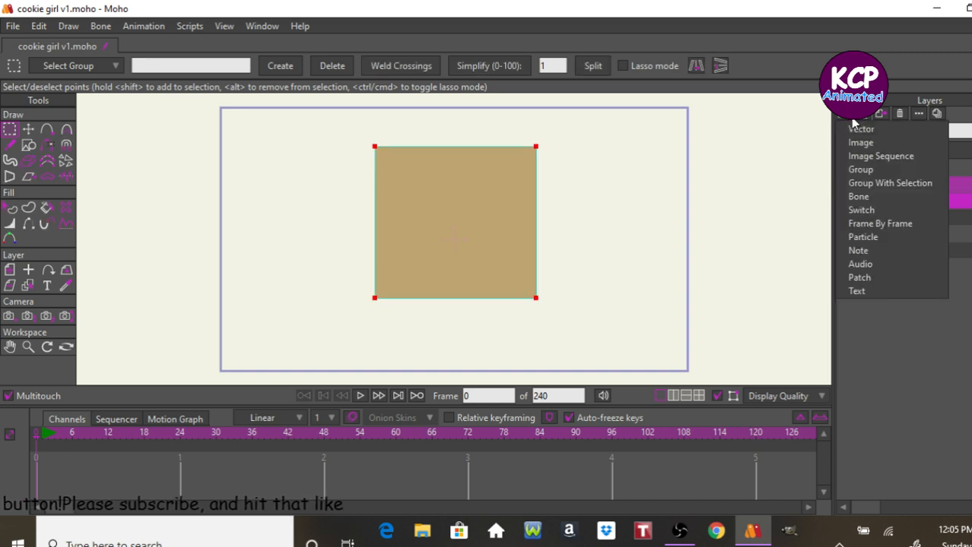
pyautogui.click(885, 186)
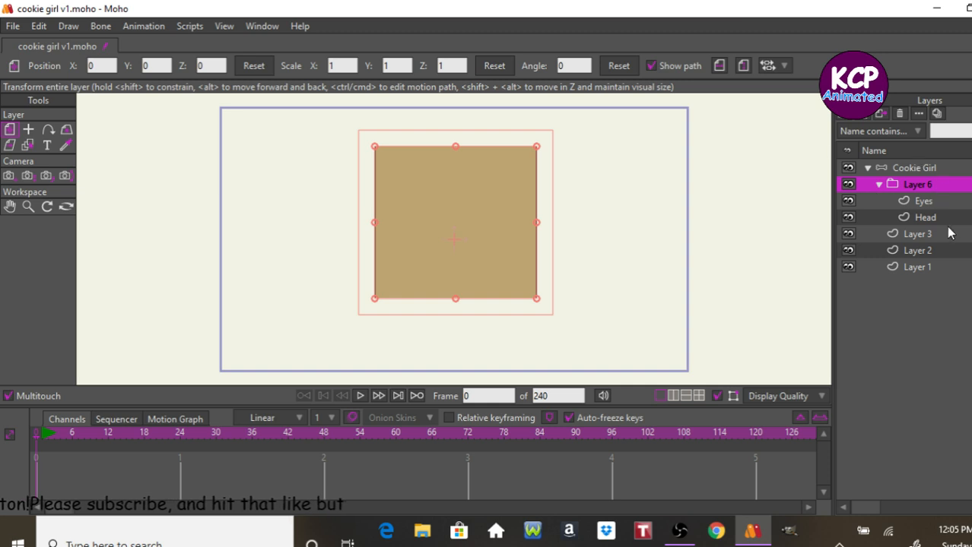
pyautogui.doubleClick(928, 184)
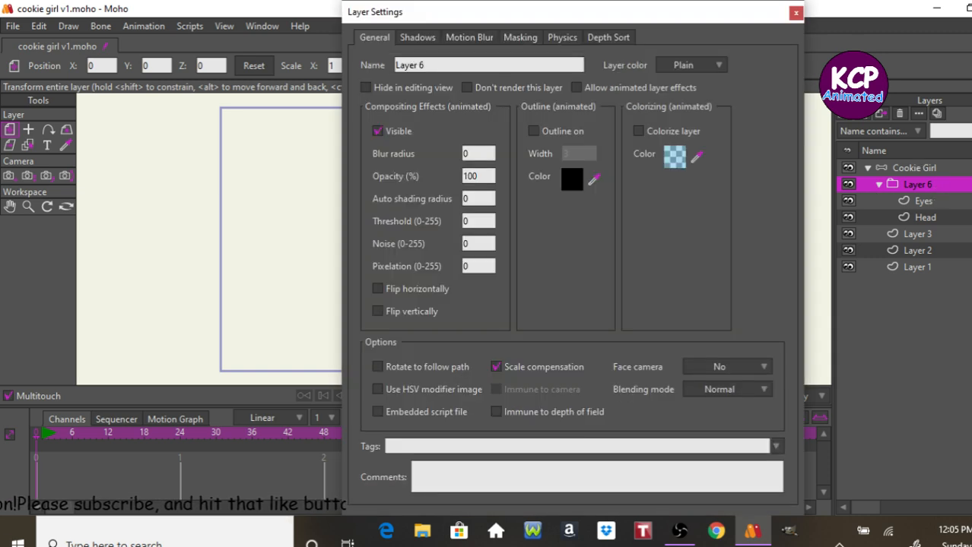
pyautogui.click(519, 64)
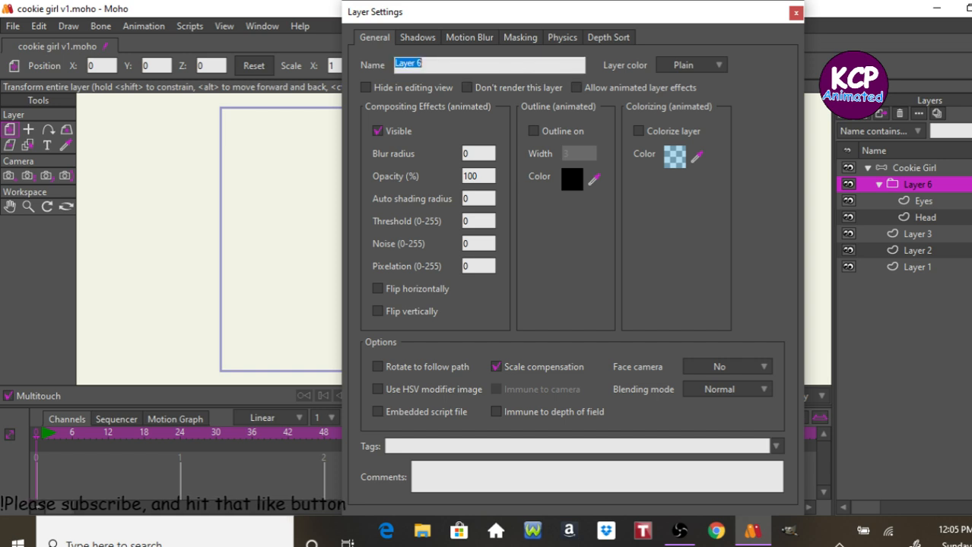
pyautogui.write('Head')
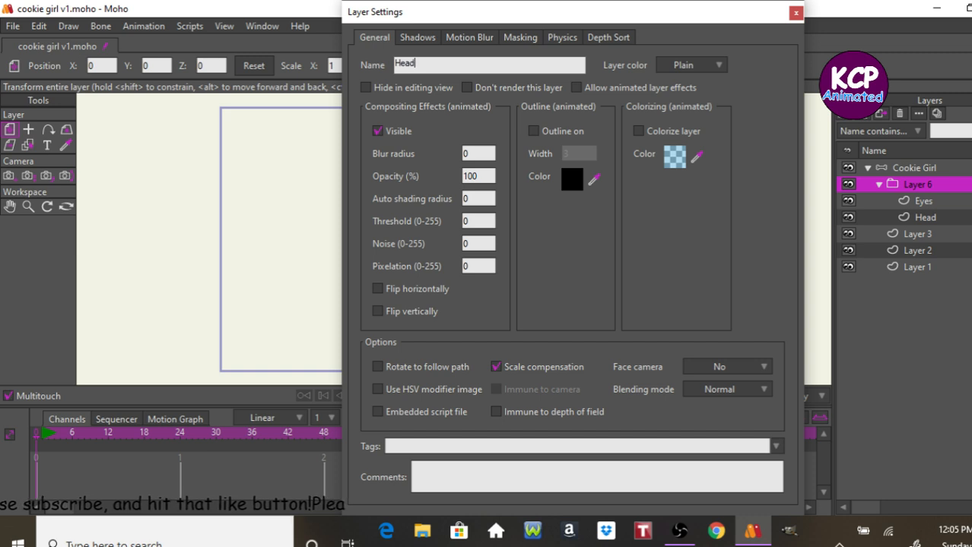
pyautogui.press('Return')
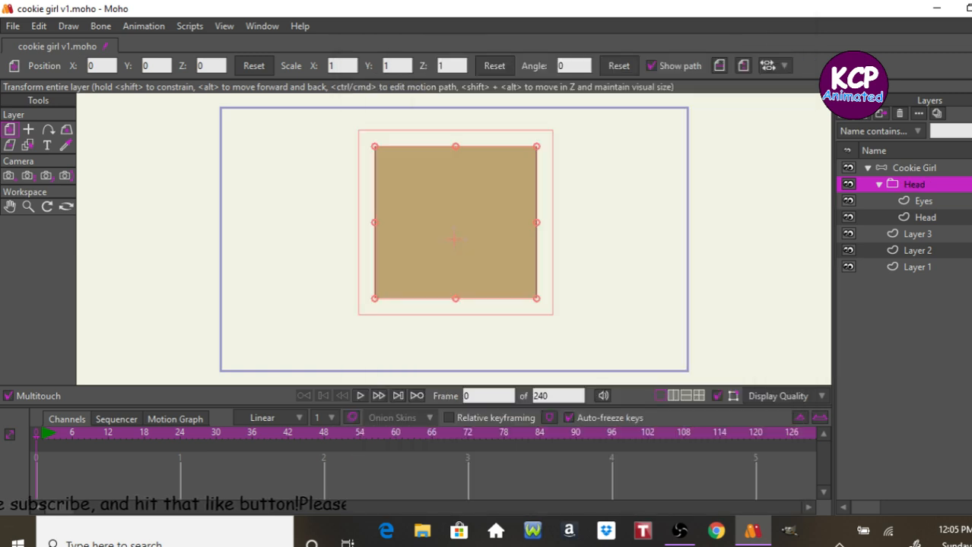
# - Make the Eyes layer active and set the default fill for new shapes to white
pyautogui.click(912, 202)
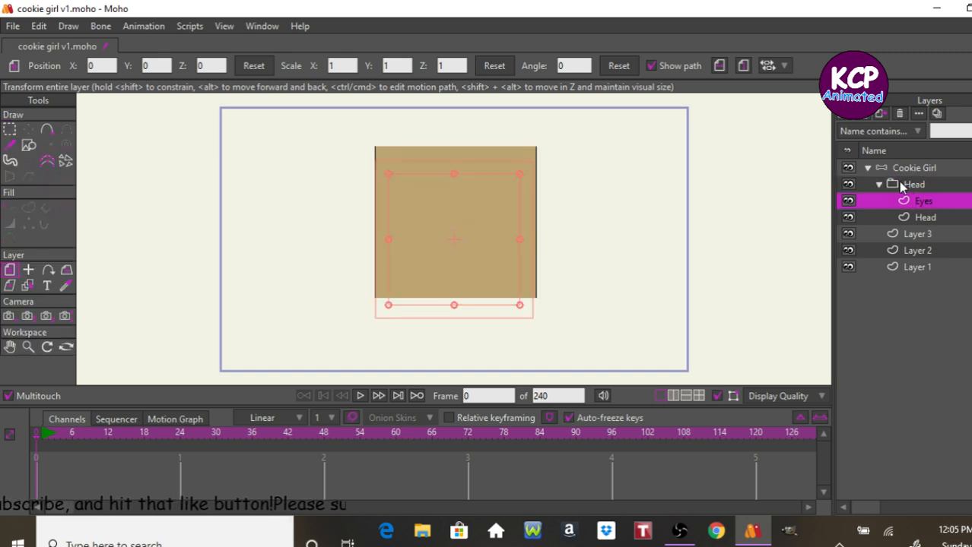
pyautogui.hotkey('ctrl', 't')
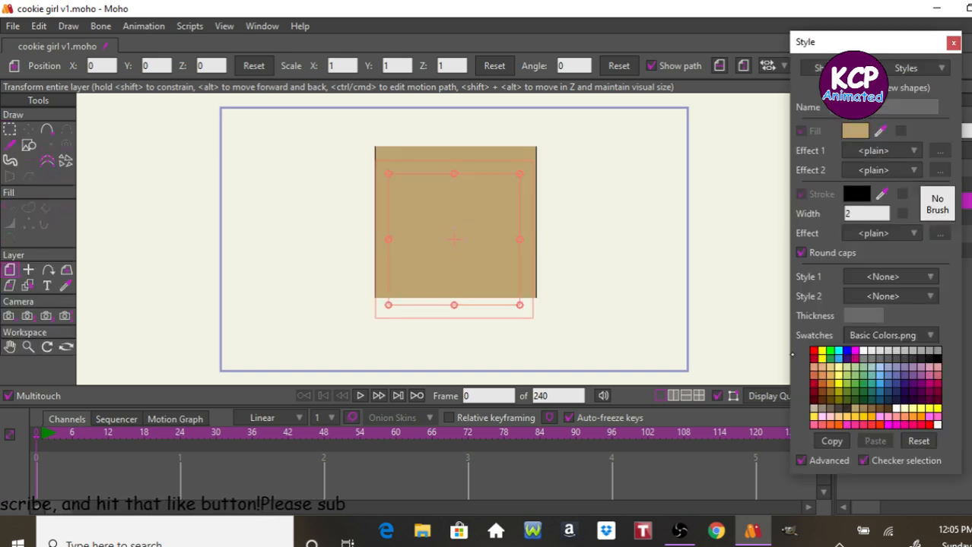
pyautogui.click(863, 351)
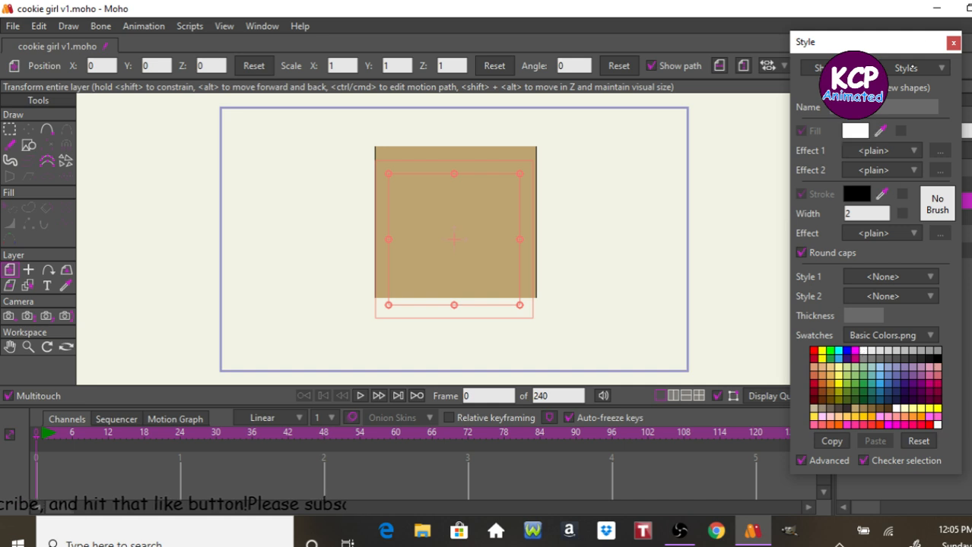
pyautogui.click(953, 42)
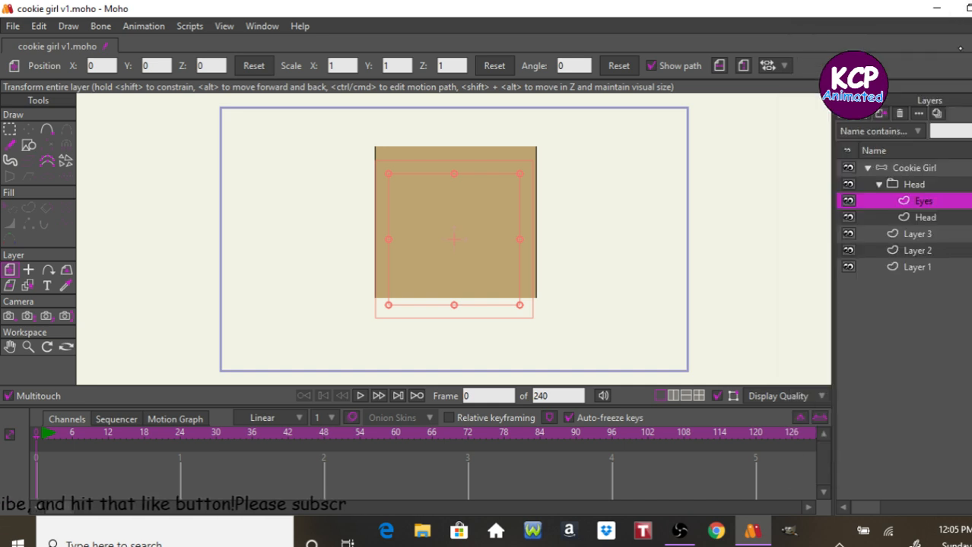
# - Draw a white circle on the left half of the head and stretch it into a tall oval eye
pyautogui.click(28, 147)
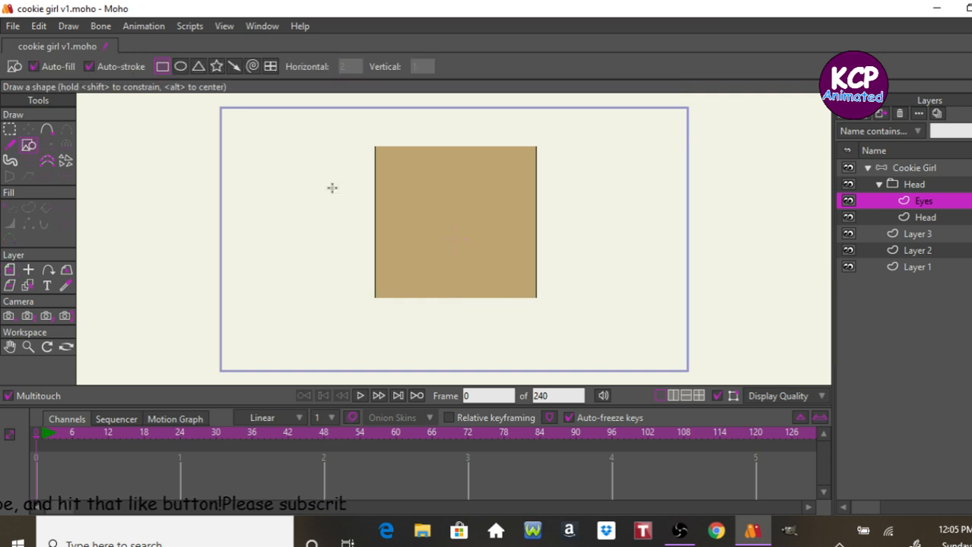
pyautogui.click(180, 66)
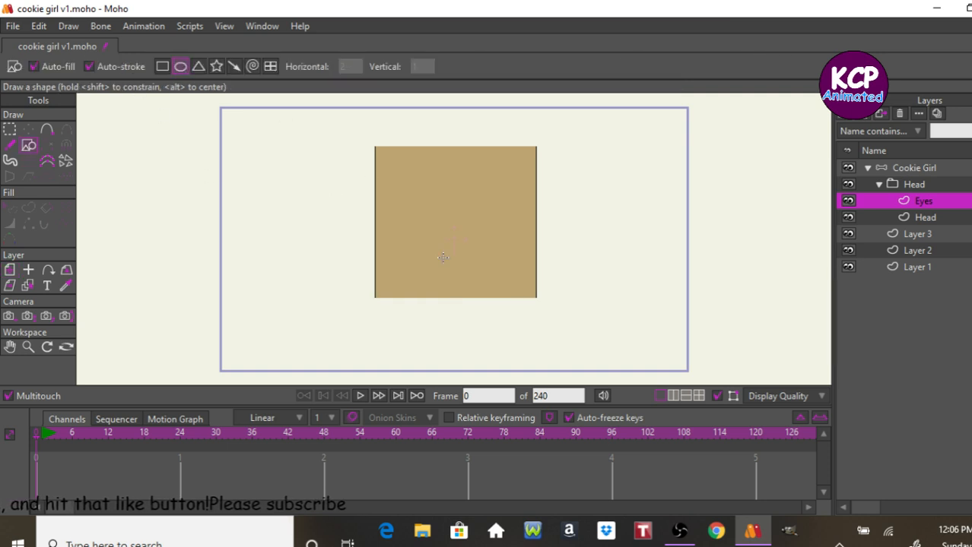
pyautogui.moveTo(381, 187); pyautogui.dragTo(441, 247)
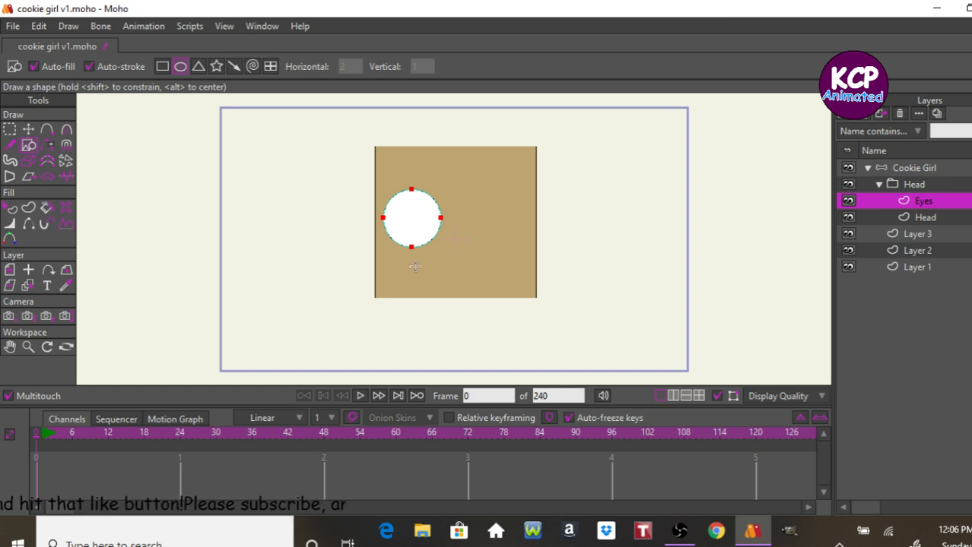
pyautogui.click(28, 129)
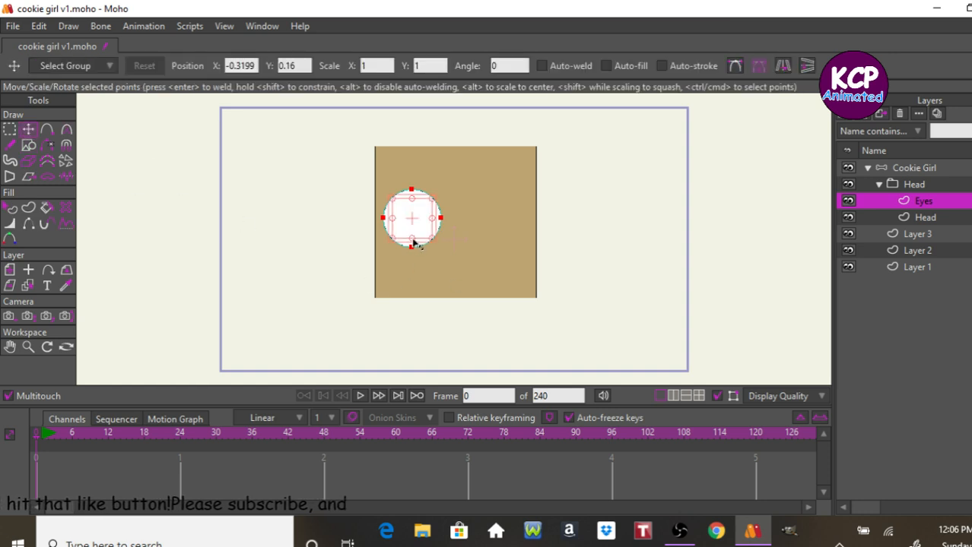
pyautogui.moveTo(412, 245); pyautogui.dragTo(411, 279)
pyautogui.moveTo(430, 215); pyautogui.dragTo(439, 197)
# - Duplicate the oval eye and place the copy beside it on the right half of the head, at about X 0.32, Y 0.20
pyautogui.moveTo(319, 293); pyautogui.dragTo(318, 287)
pyautogui.click(315, 282)
pyautogui.click(327, 257)
pyautogui.moveTo(326, 256); pyautogui.dragTo(406, 255)
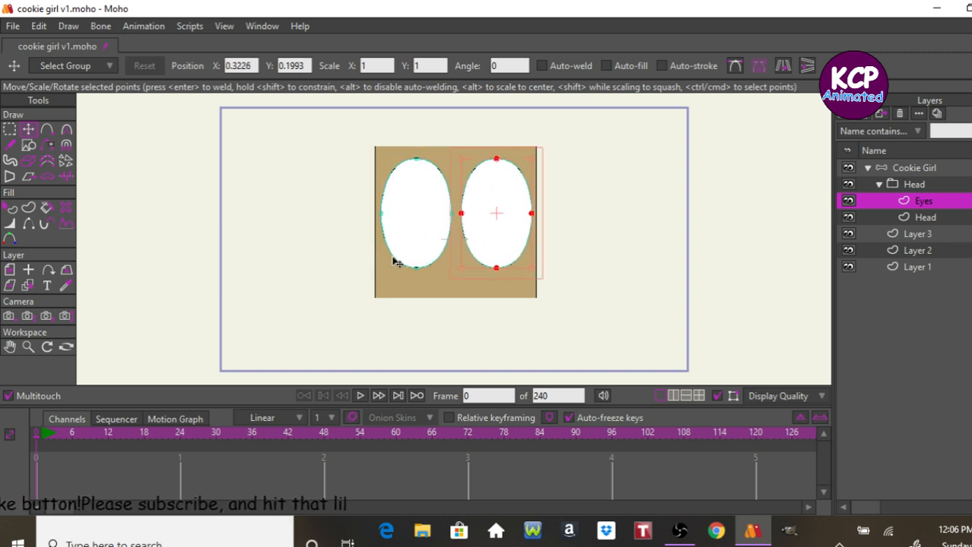
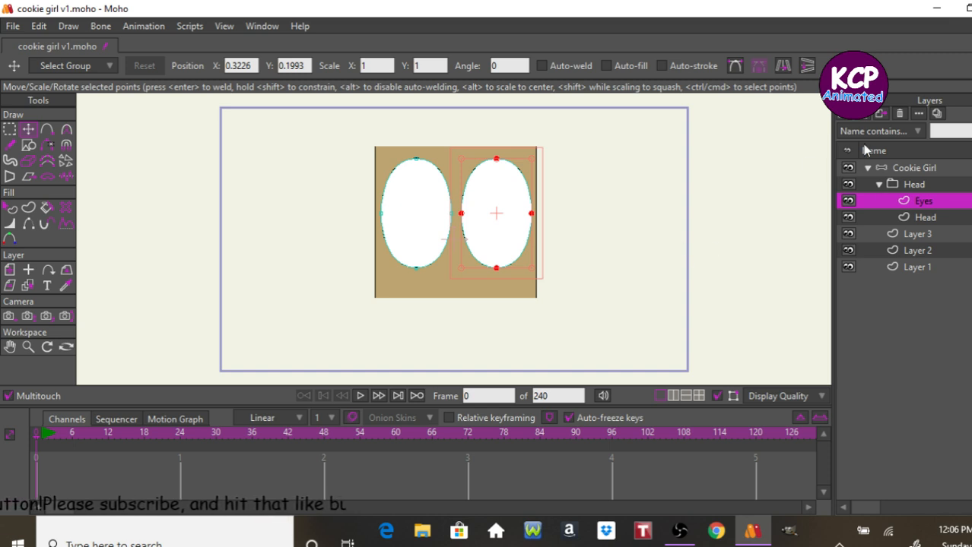
# - Add a new vector layer above the Eyes layer inside the Head group
pyautogui.click(855, 114)
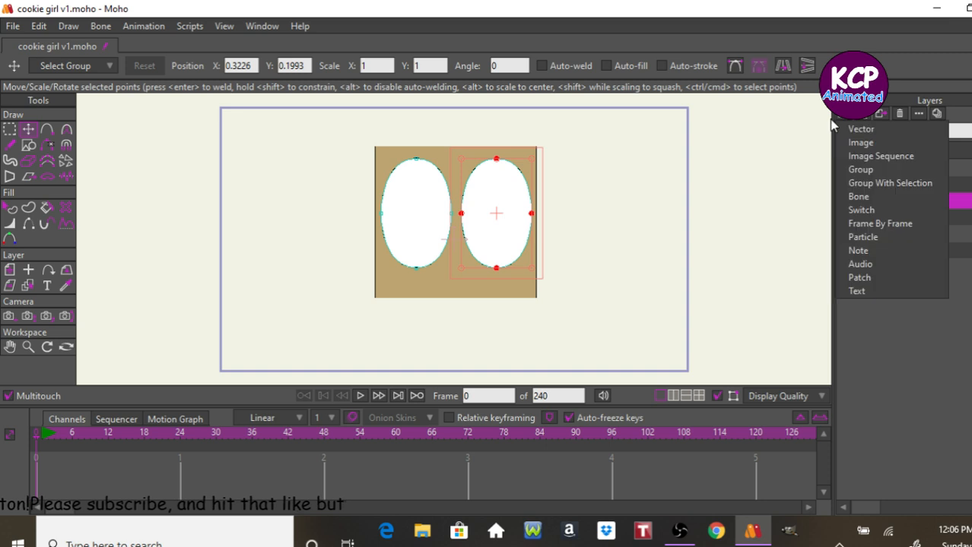
pyautogui.click(845, 131)
pyautogui.press('Return')
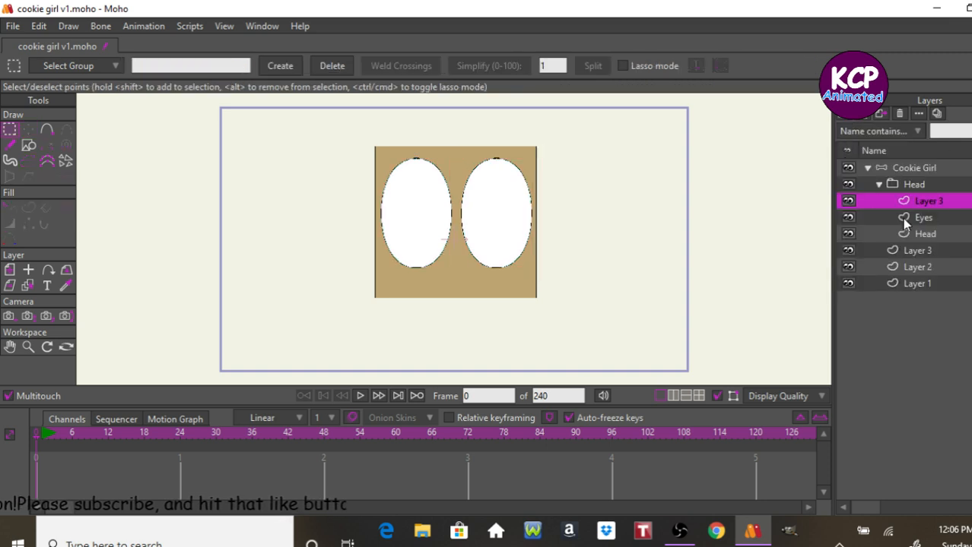
# - Group the new vector layer with the Eyes layer and rename the group "Eyes"
pyautogui.keyDown('ctrl'); pyautogui.click(907, 217); pyautogui.keyUp('ctrl')
pyautogui.click(850, 119)
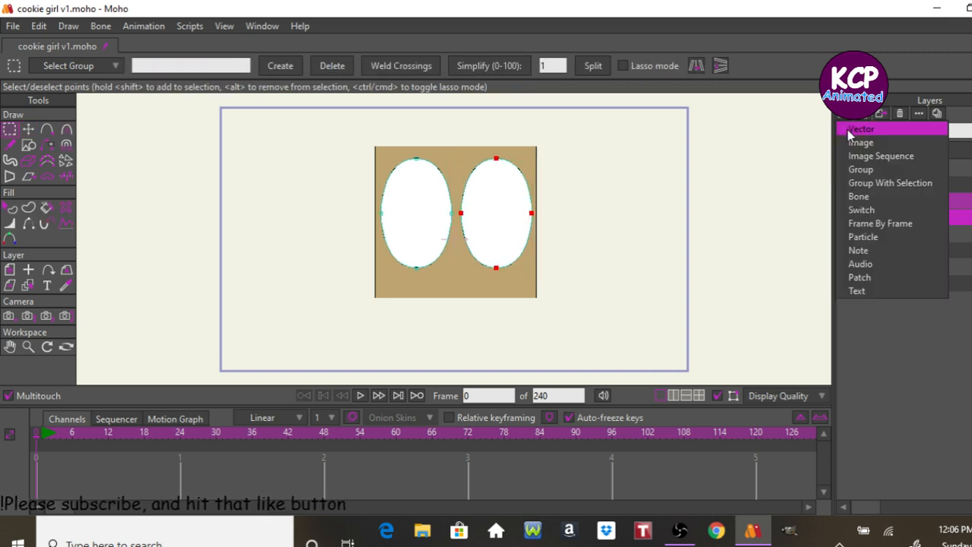
pyautogui.click(869, 183)
pyautogui.click(904, 200)
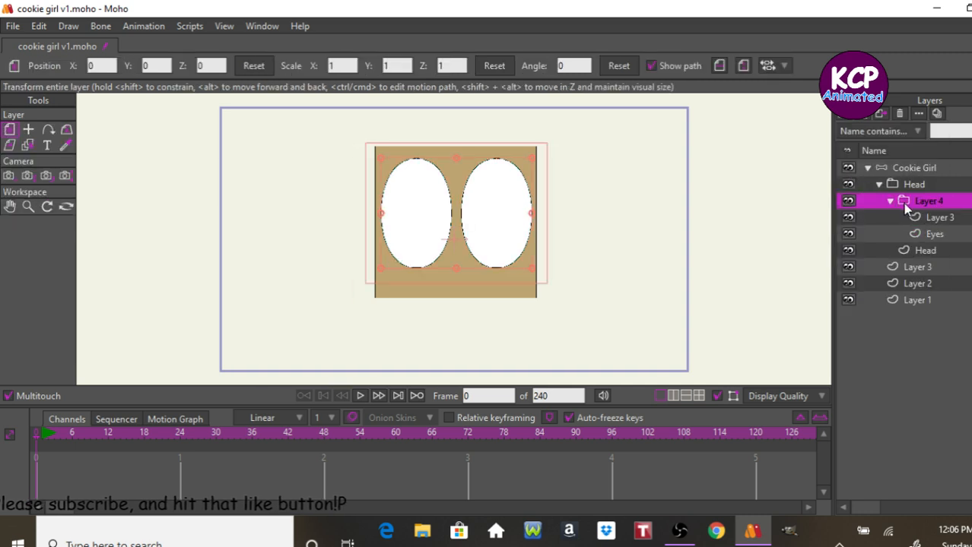
pyautogui.doubleClick(904, 200)
pyautogui.write('Eyes')
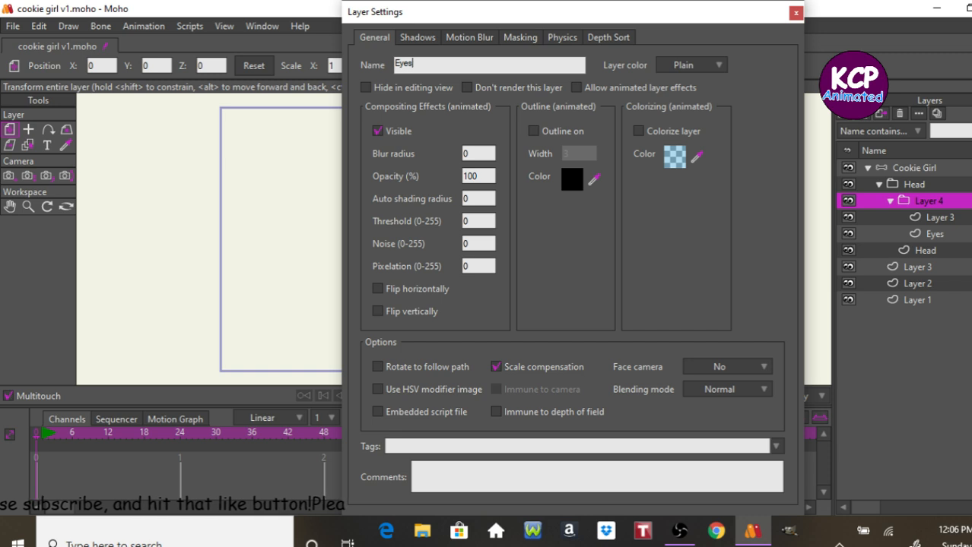
pyautogui.press('Return')
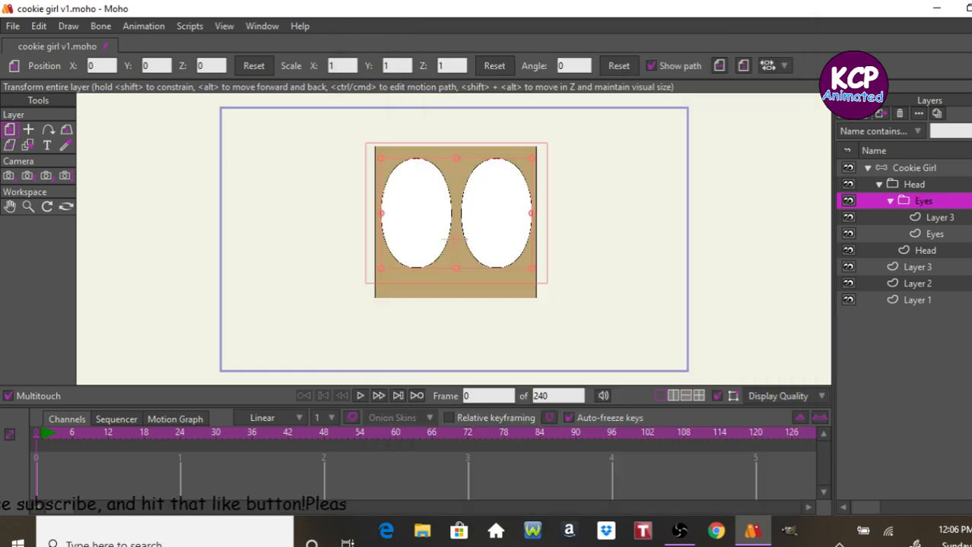
# - Set the Eyes group's masking to Hide all
pyautogui.doubleClick(928, 202)
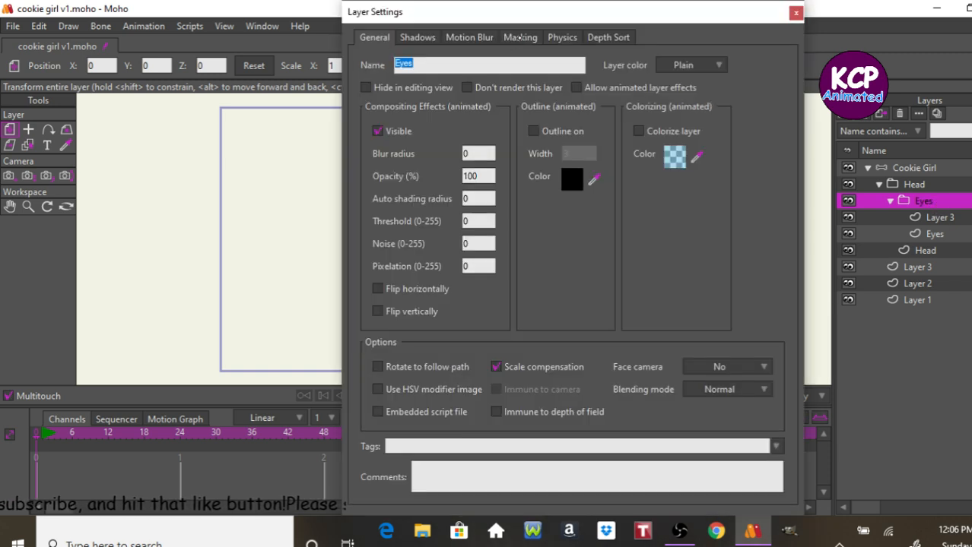
pyautogui.click(520, 38)
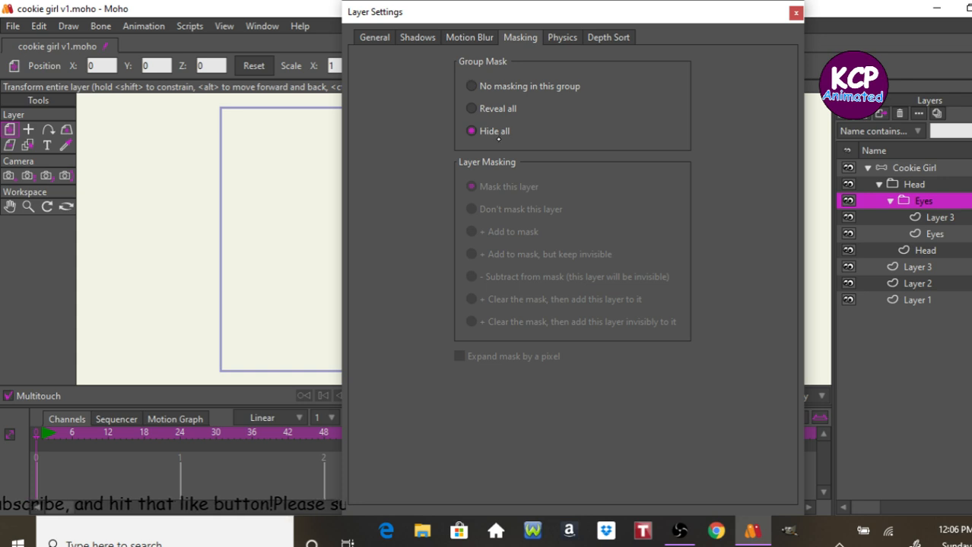
pyautogui.press('Return')
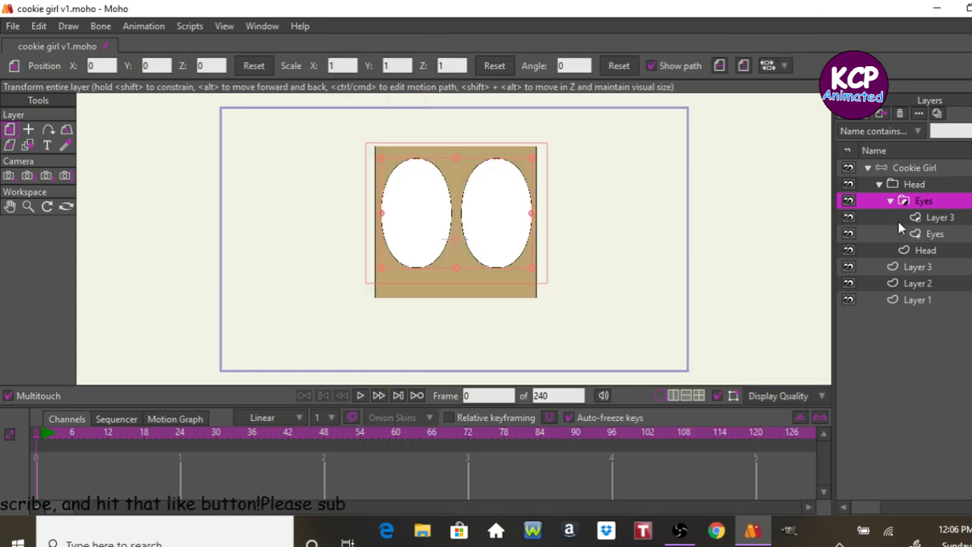
# - Rename Layer 3 inside the Eyes group as "Pups"
pyautogui.doubleClick(918, 219)
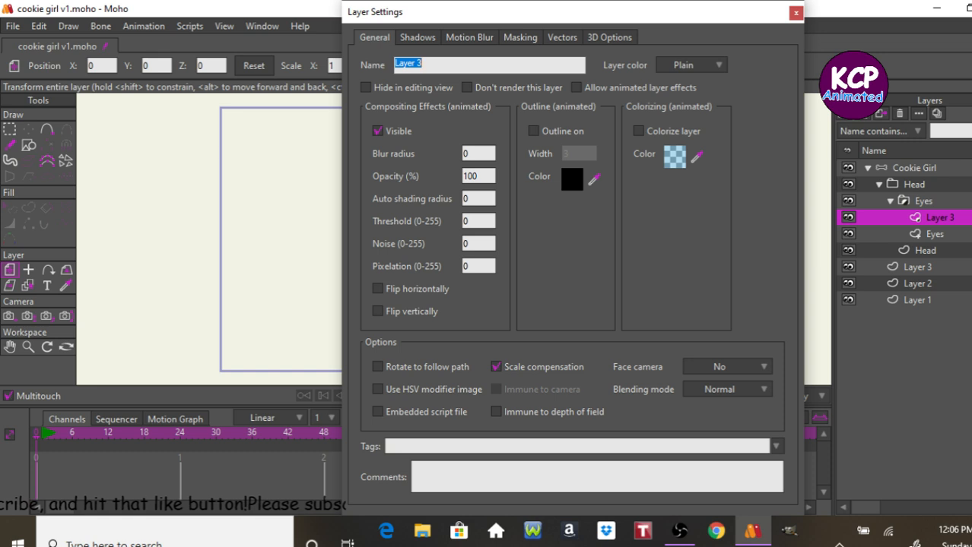
pyautogui.write('Pups')
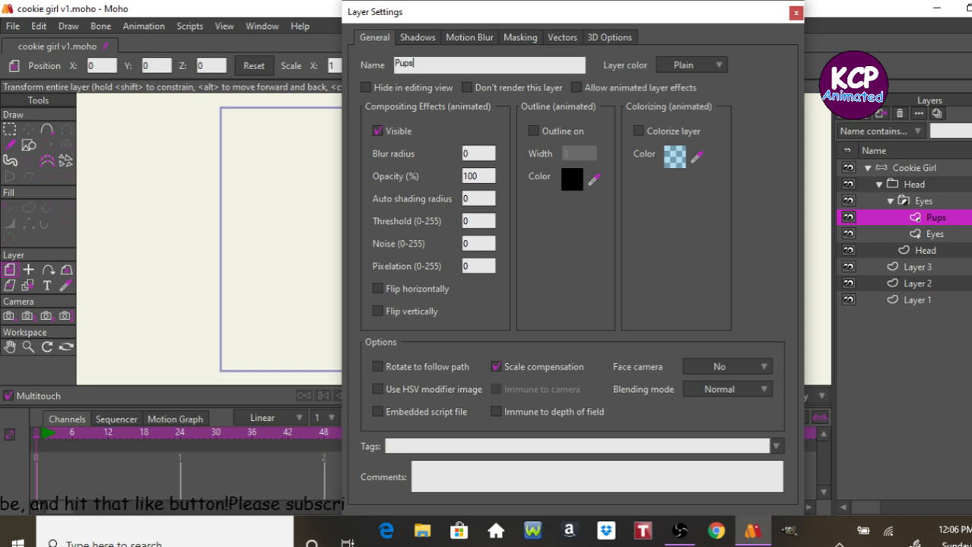
pyautogui.press('Return')
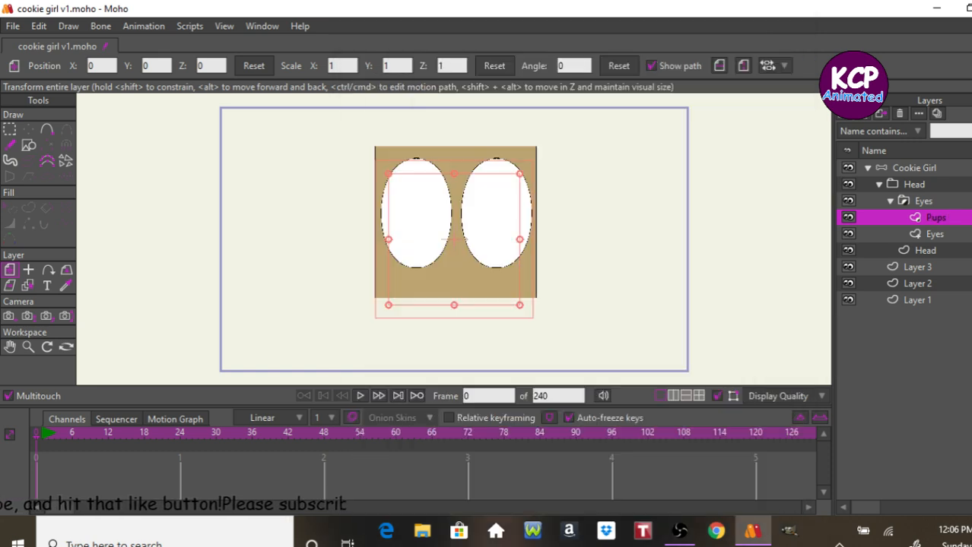
# - Set the line width to 0 percent on the two facing inner points of the eye ovals in the Eyes vector layer
pyautogui.click(946, 234)
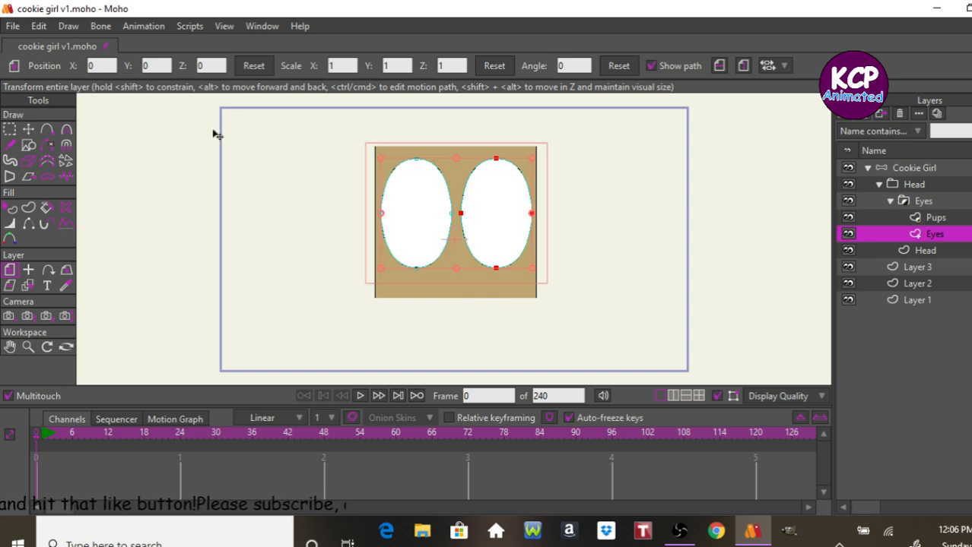
pyautogui.click(9, 131)
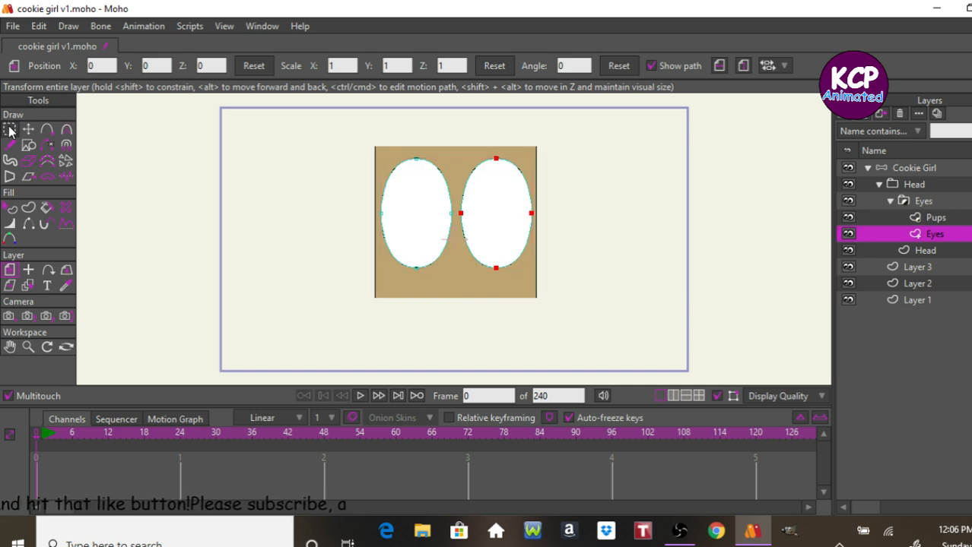
pyautogui.click(276, 131)
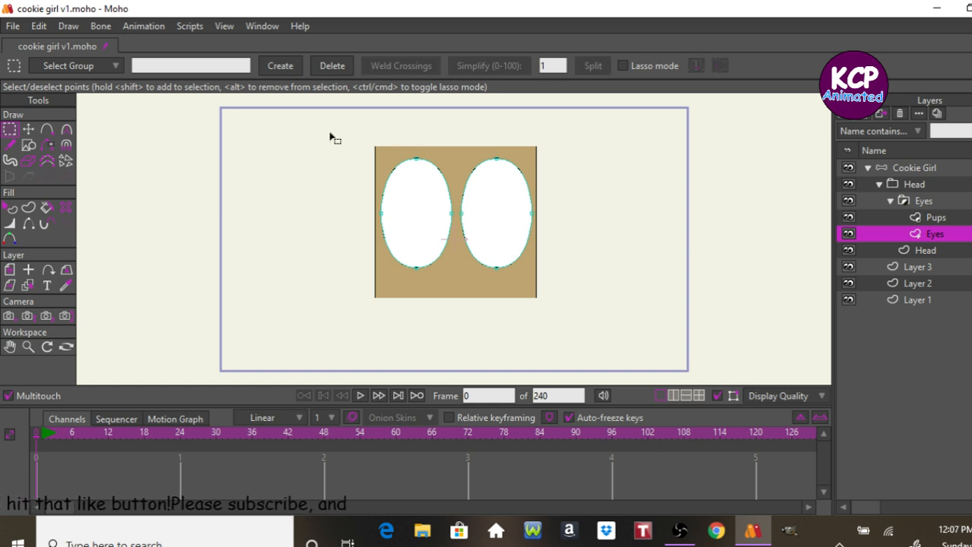
pyautogui.moveTo(330, 137); pyautogui.dragTo(537, 206)
pyautogui.moveTo(346, 200); pyautogui.dragTo(473, 226)
pyautogui.click(10, 224)
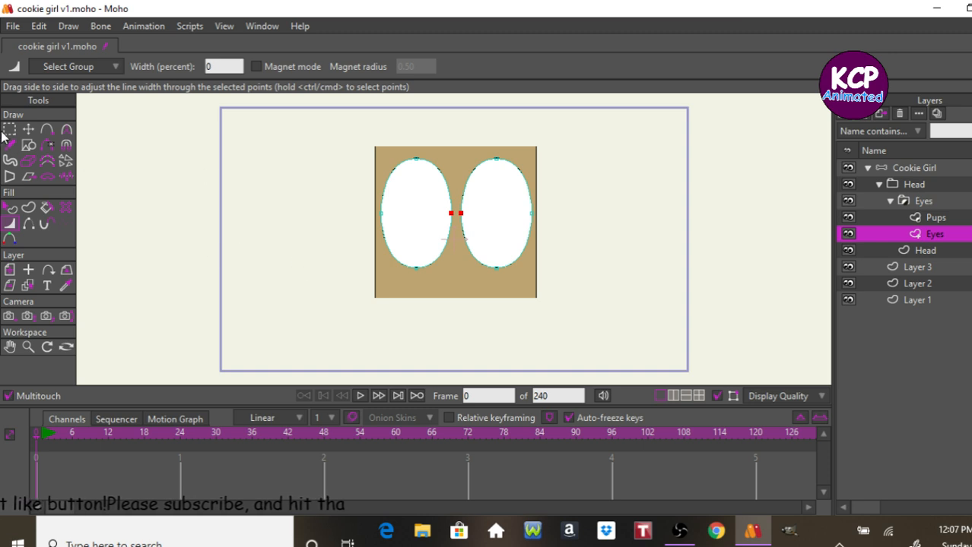
# - Make all points of both eye ovals in the Eyes layer peaked, with a curvature of 0
pyautogui.hotkey('ctrl', 'd')
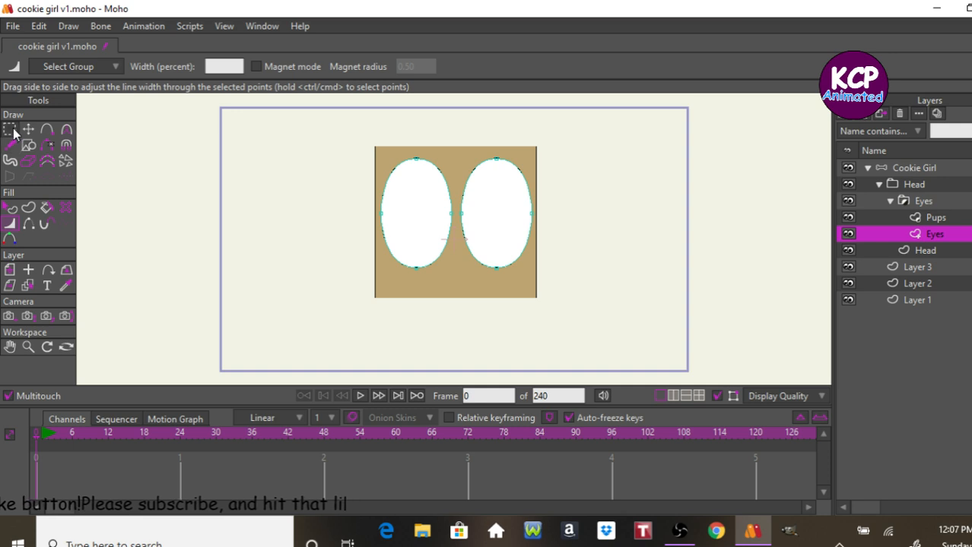
pyautogui.hotkey('ctrl', 'a')
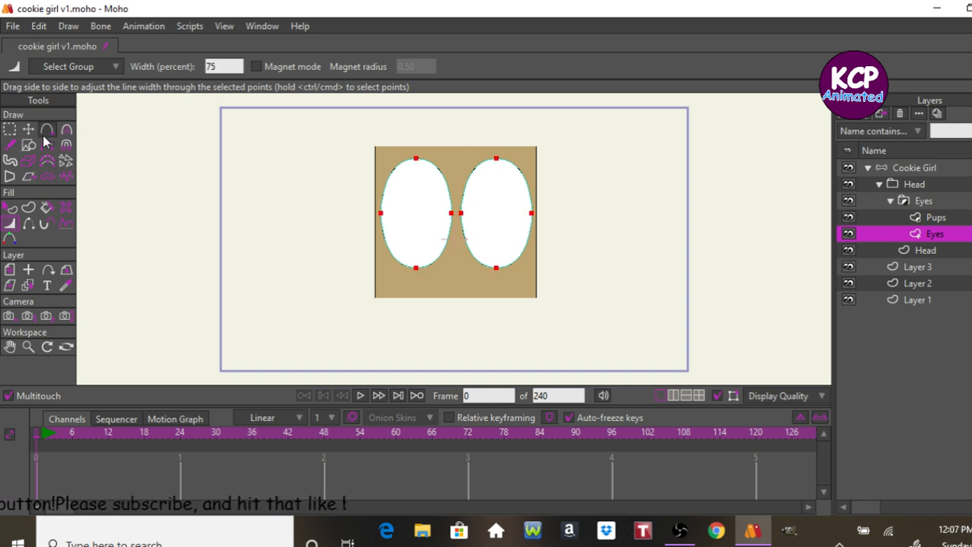
pyautogui.click(67, 129)
pyautogui.click(237, 66)
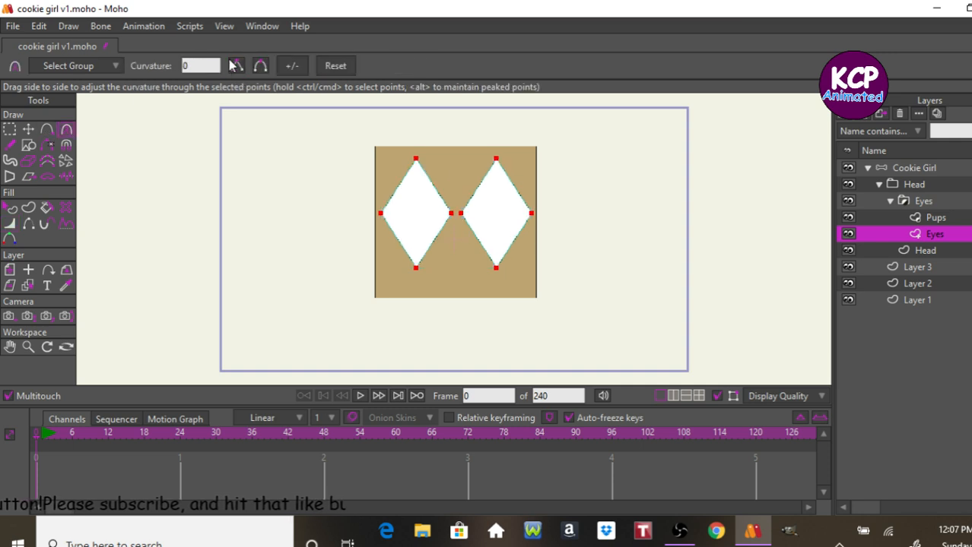
pyautogui.hotkey('ctrl', 'd')
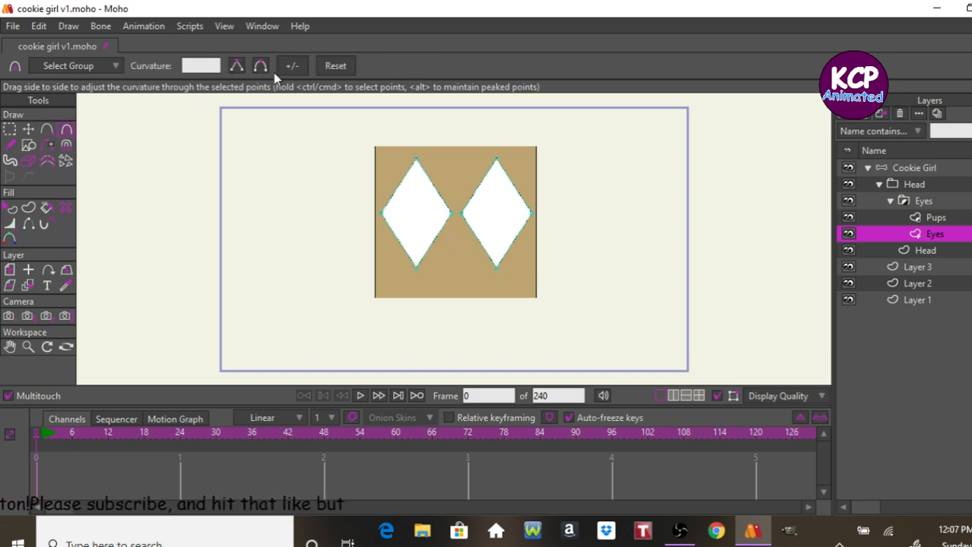
# - Round the top and bottom points of both eyes to a curvature of about 0.53 and preview the rendered frame
pyautogui.click(10, 129)
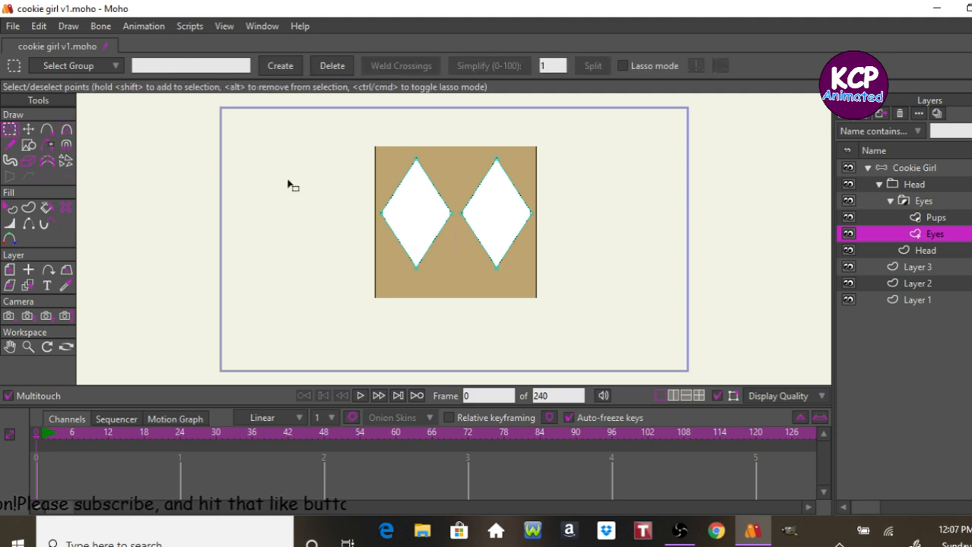
pyautogui.moveTo(405, 148); pyautogui.dragTo(432, 283)
pyautogui.moveTo(487, 139); pyautogui.dragTo(514, 245)
pyautogui.click(67, 130)
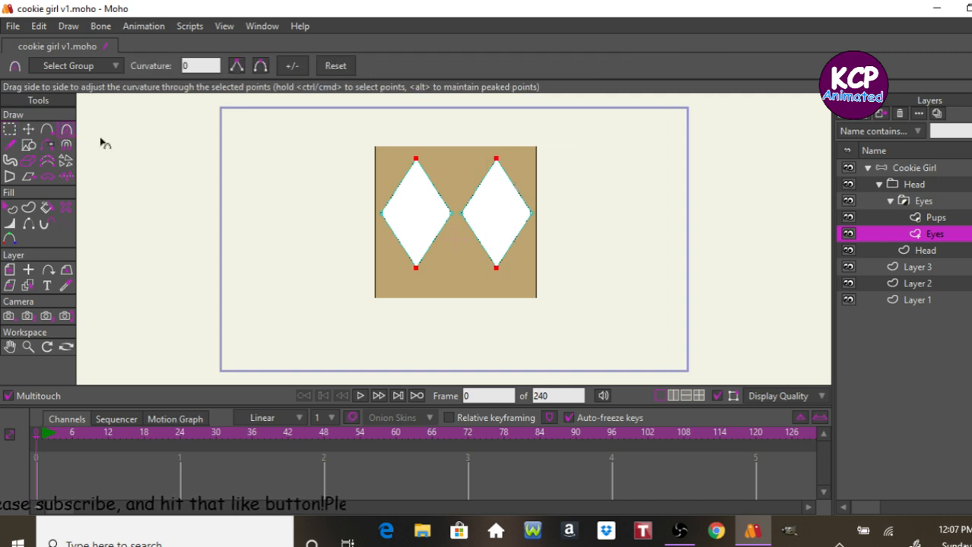
pyautogui.moveTo(196, 191); pyautogui.dragTo(562, 260)
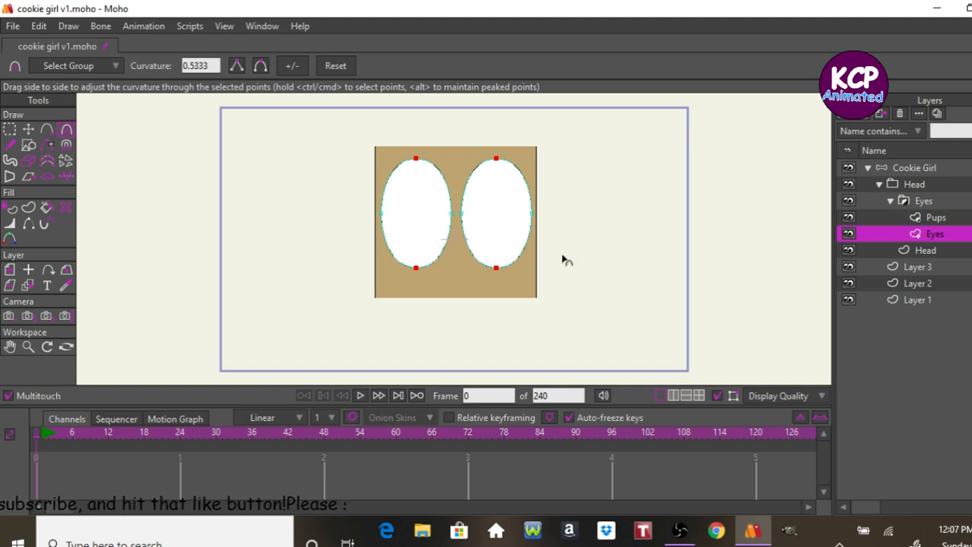
pyautogui.hotkey('ctrl', 'r')
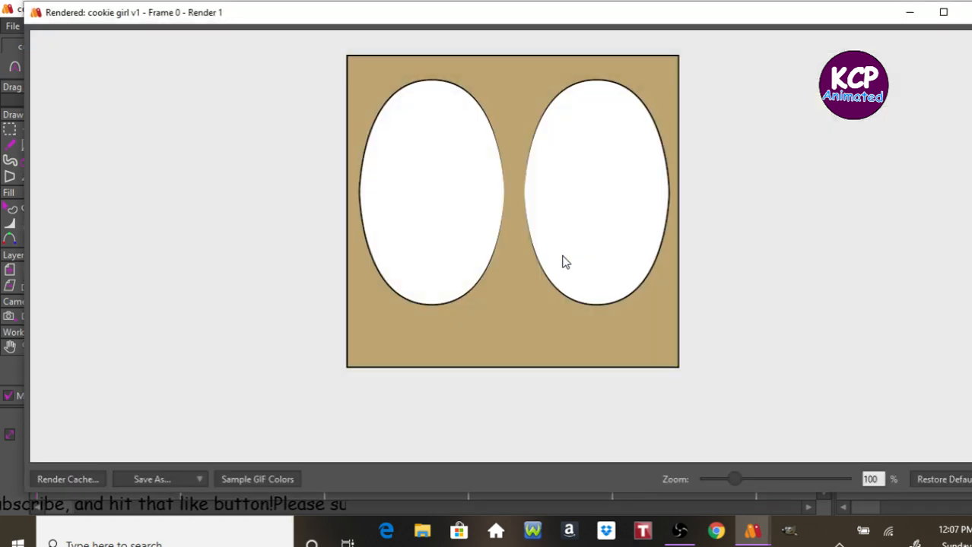
pyautogui.click(965, 12)
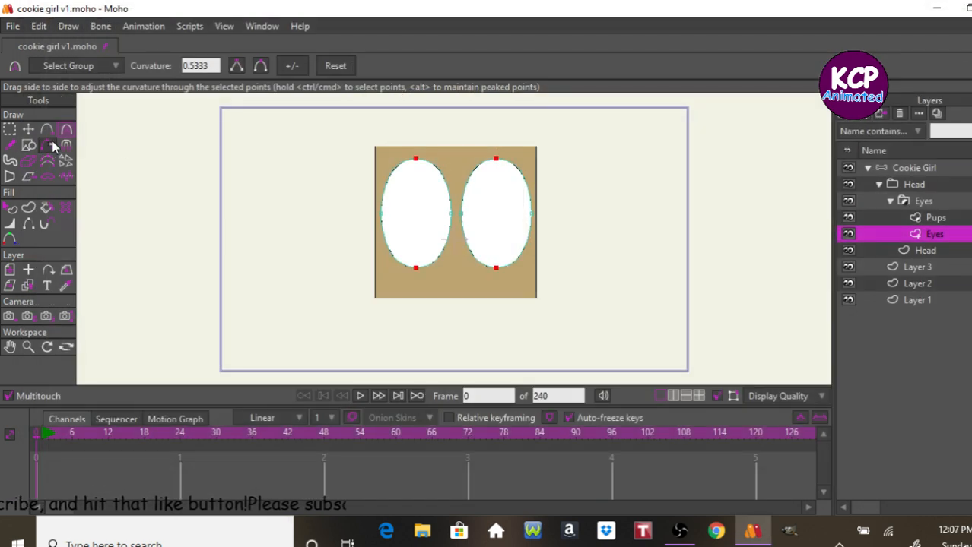
# - Thicken the line at the eyes' top, bottom and outer points, with the left eye's outer point at about 476 percent
pyautogui.click(9, 224)
pyautogui.moveTo(318, 263)
pyautogui.mouseDown()
pyautogui.moveTo(326, 271)
pyautogui.moveTo(492, 276)
pyautogui.mouseUp()
pyautogui.press('Return')
pyautogui.click(532, 215)
pyautogui.moveTo(535, 218); pyautogui.dragTo(646, 221)
pyautogui.click(381, 214)
pyautogui.moveTo(503, 234); pyautogui.dragTo(521, 226)
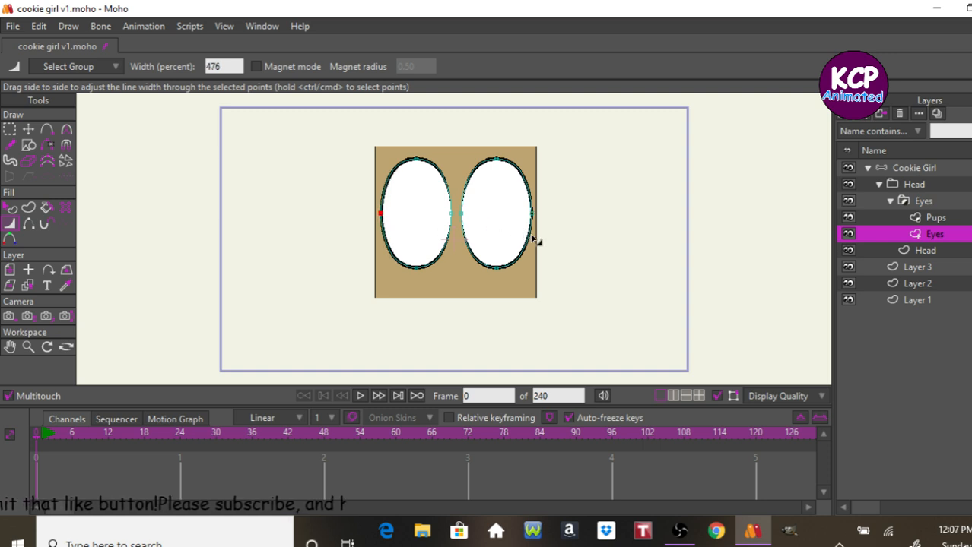
# - Draw a short, slightly slanted two-point eyelash beside the left eye and create a shape from it
pyautogui.click(47, 131)
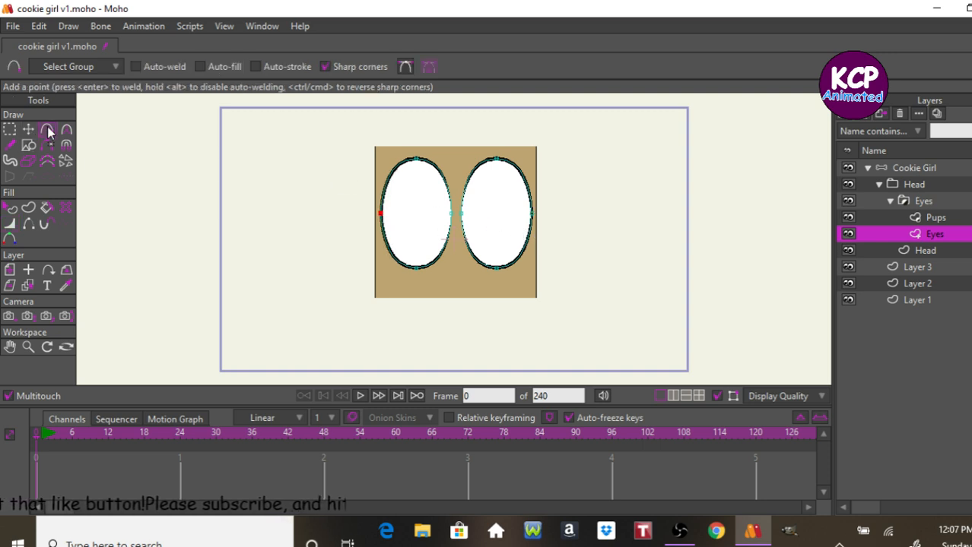
pyautogui.moveTo(344, 191); pyautogui.dragTo(330, 187)
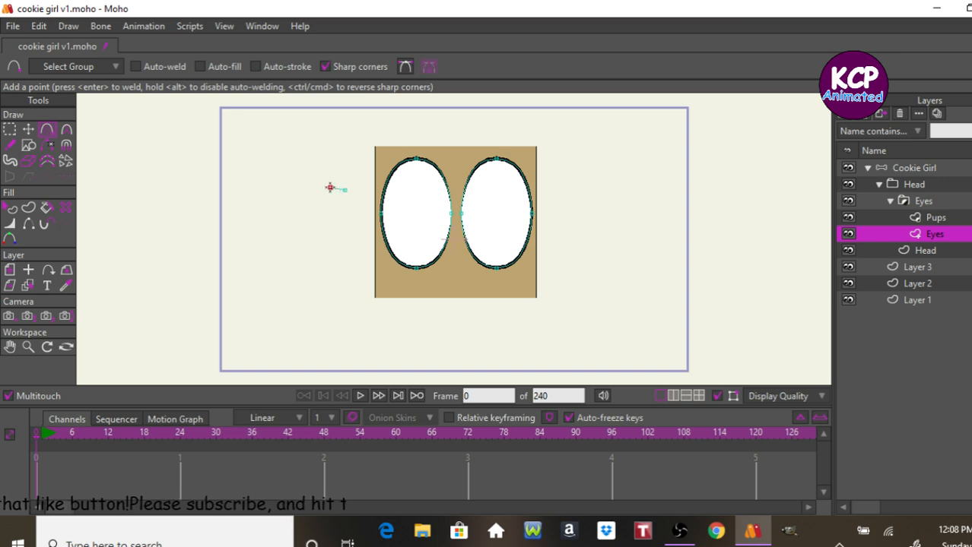
pyautogui.click(30, 131)
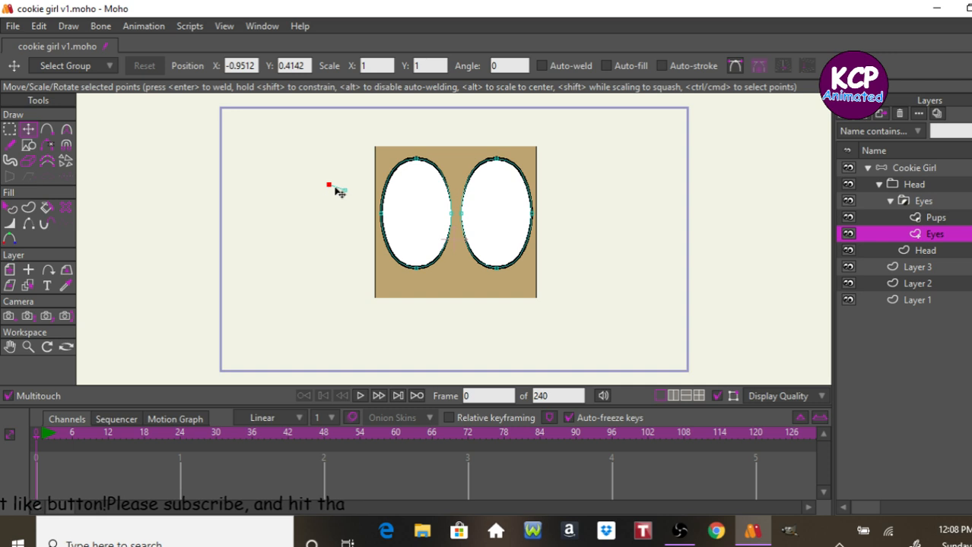
pyautogui.click(336, 188)
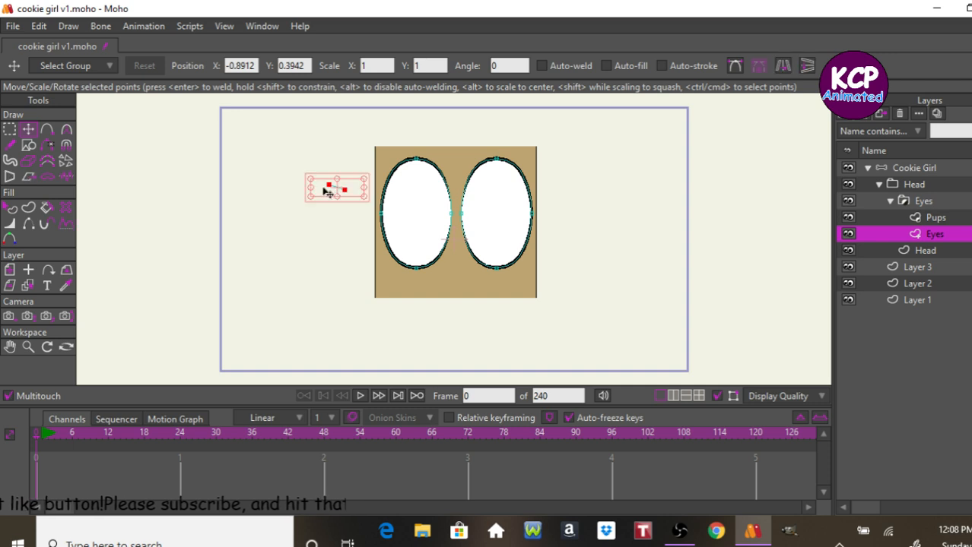
pyautogui.click(29, 209)
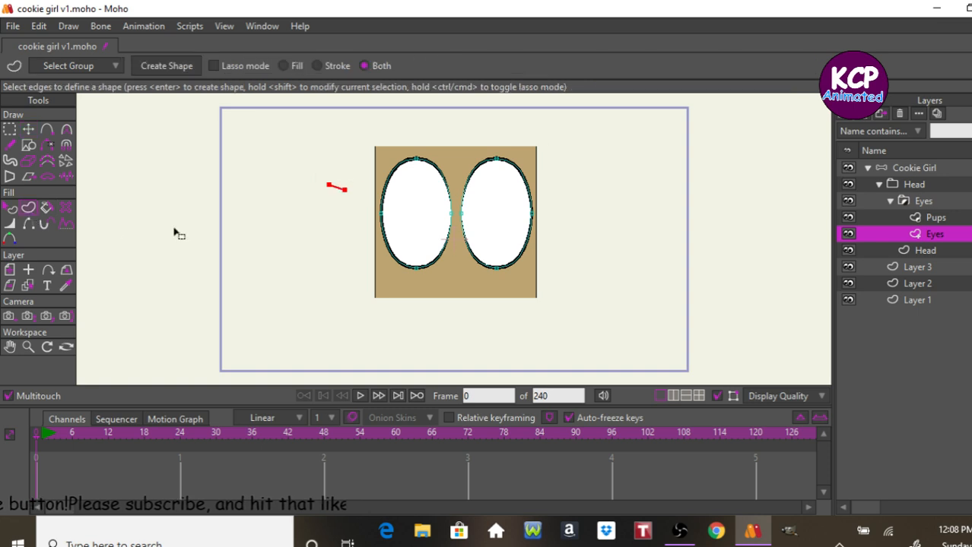
pyautogui.click(28, 130)
pyautogui.click(335, 188)
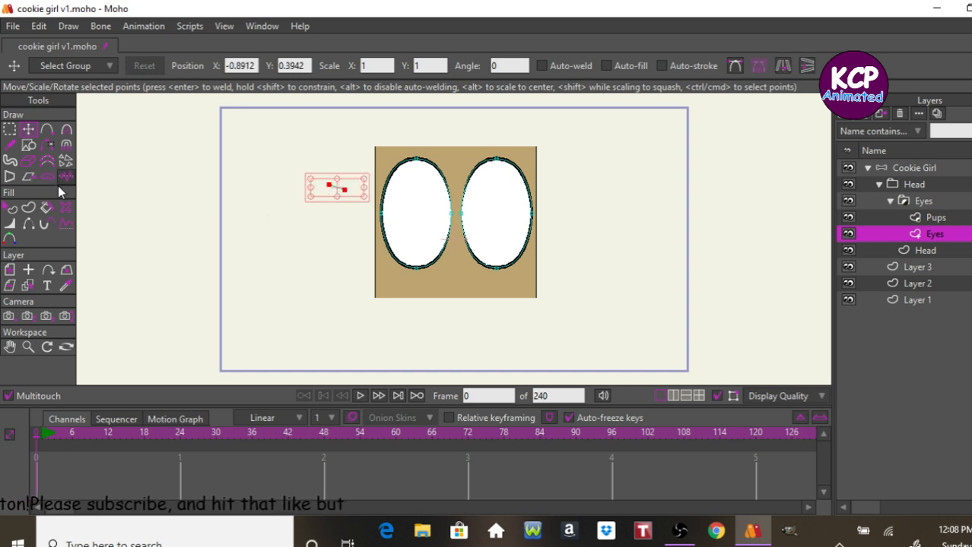
# - Thicken the eyelash line and move it against the left eye's outer edge, at about X -0.61, Y 0.35
pyautogui.click(9, 223)
pyautogui.moveTo(279, 262); pyautogui.dragTo(354, 274)
pyautogui.click(29, 132)
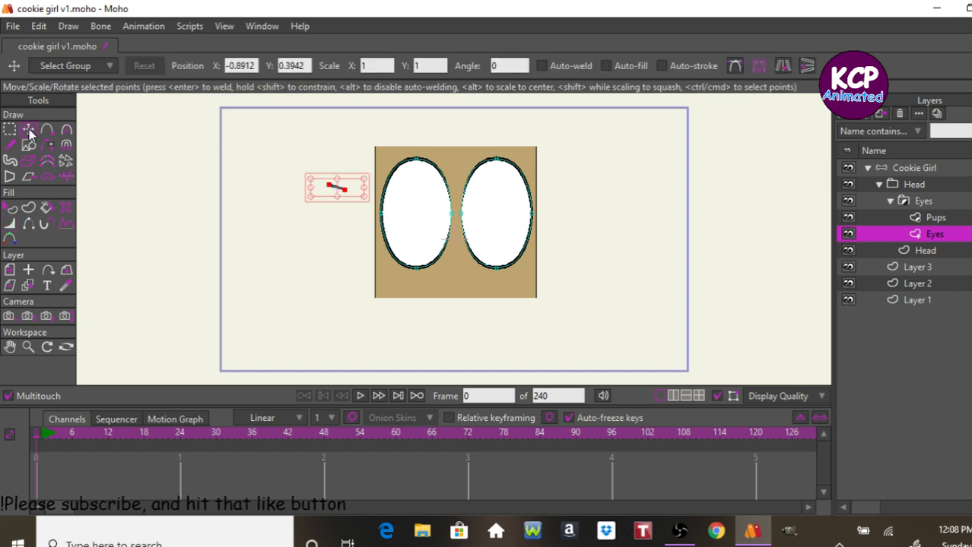
pyautogui.moveTo(229, 258); pyautogui.dragTo(268, 266)
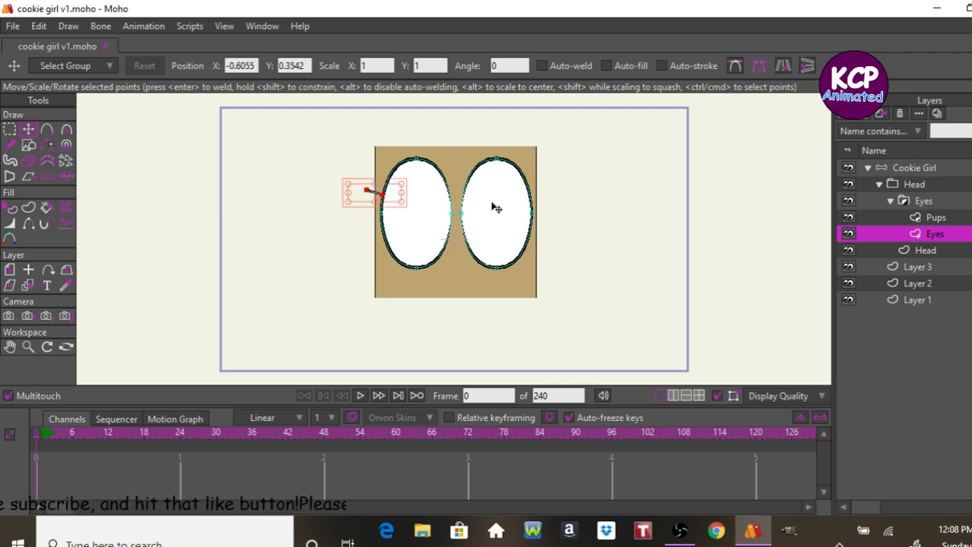
# - Copy the eyelash to the right eye, flip it horizontally and position it against the outer edge at about X 0.65, Y 0.34
pyautogui.moveTo(292, 308); pyautogui.dragTo(456, 300)
pyautogui.click(783, 68)
pyautogui.moveTo(402, 329); pyautogui.dragTo(408, 332)
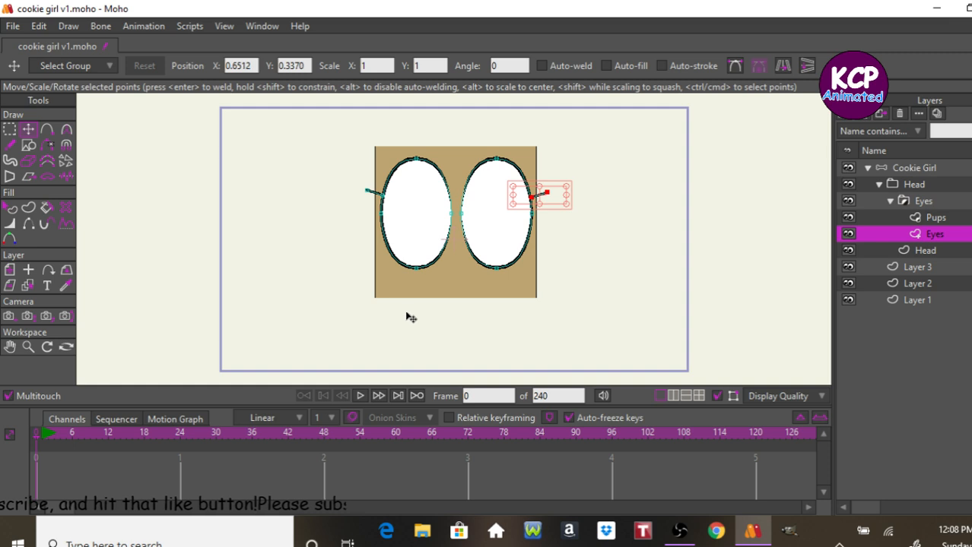
# - Draw a green circular pupil in the middle of the left eye on the Pups layer and enlarge it
pyautogui.click(928, 218)
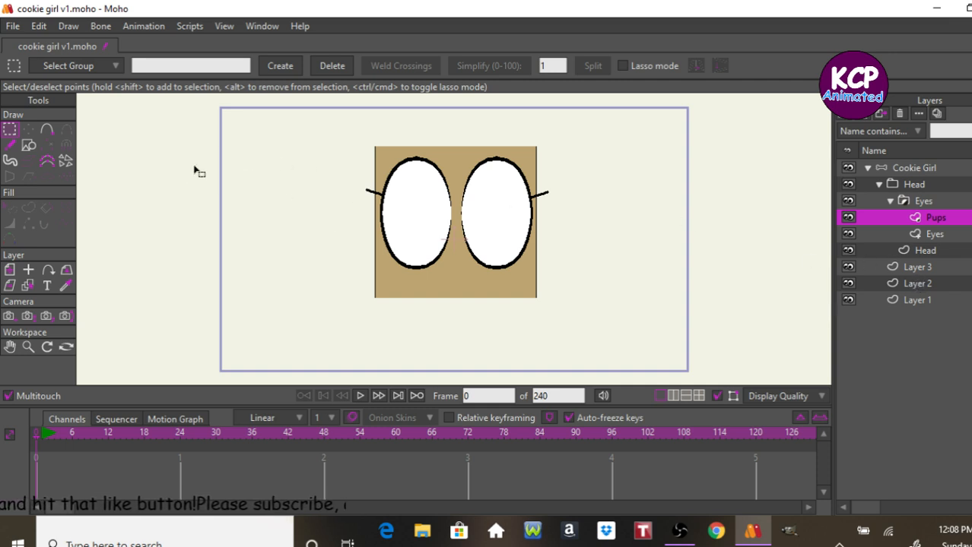
pyautogui.hotkey('ctrl', 't')
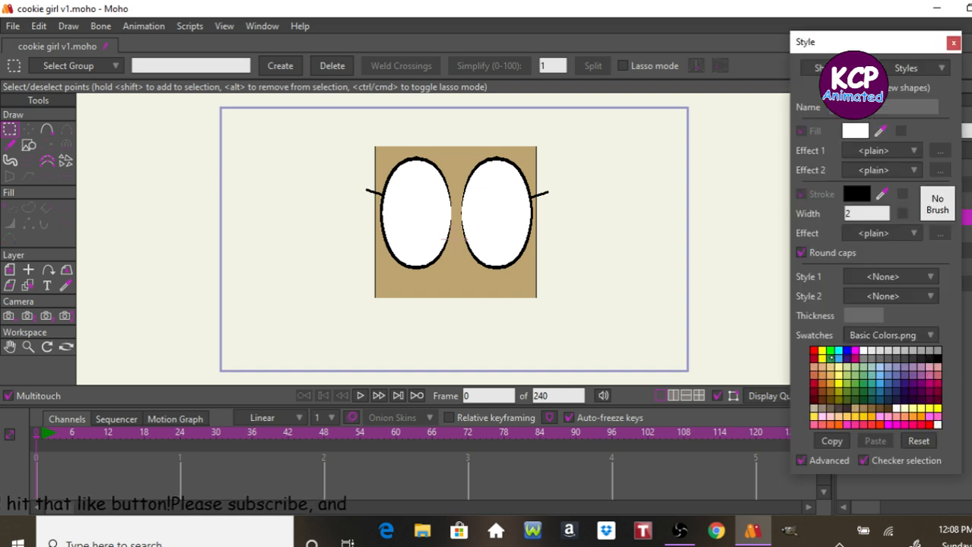
pyautogui.click(953, 42)
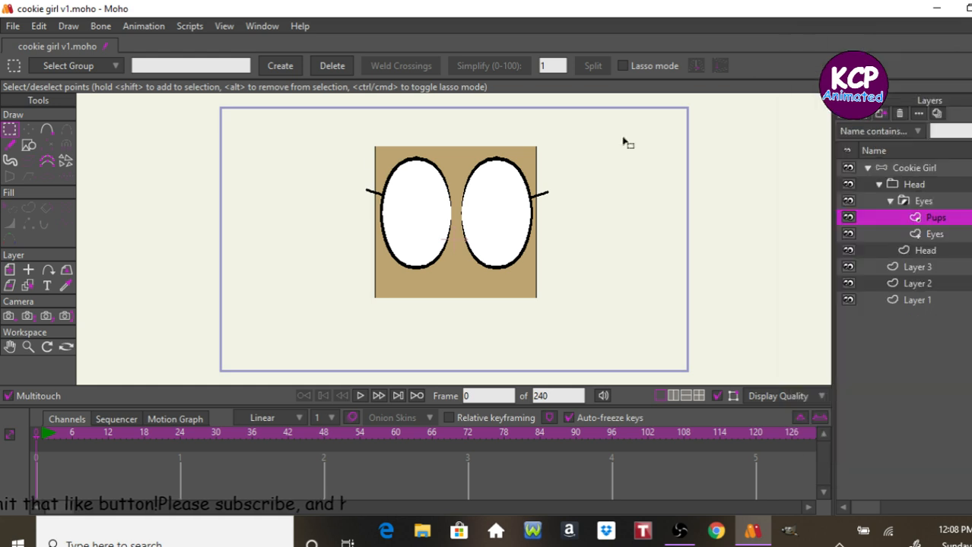
pyautogui.click(27, 144)
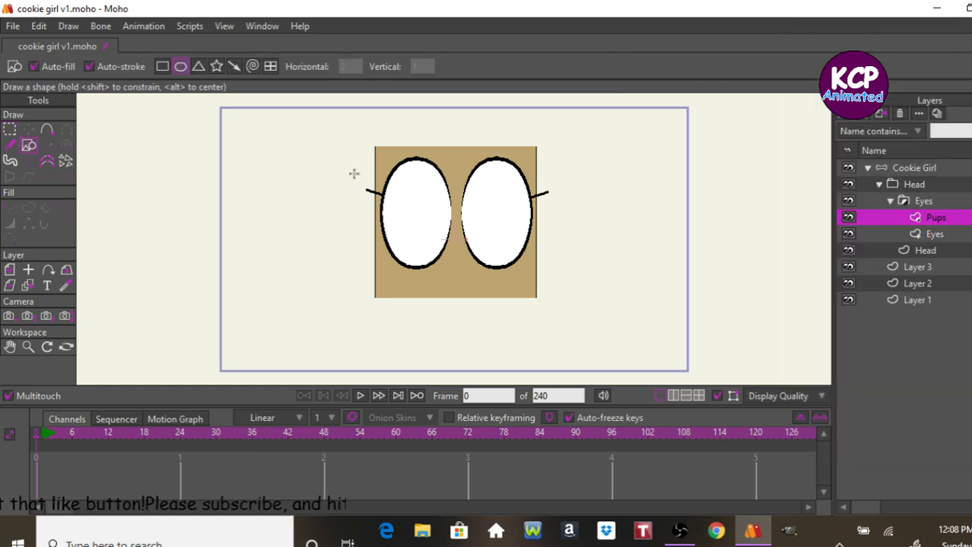
pyautogui.moveTo(401, 201); pyautogui.dragTo(433, 230)
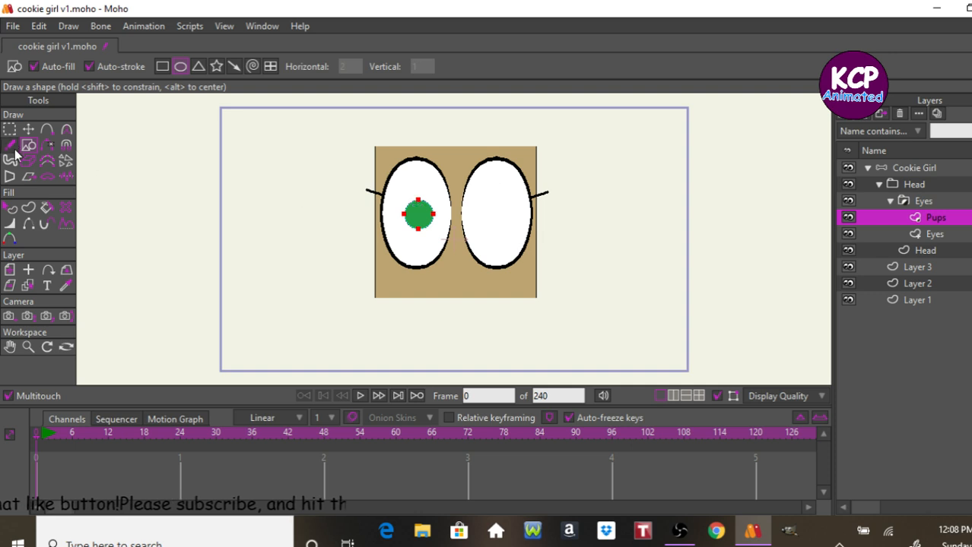
pyautogui.click(27, 129)
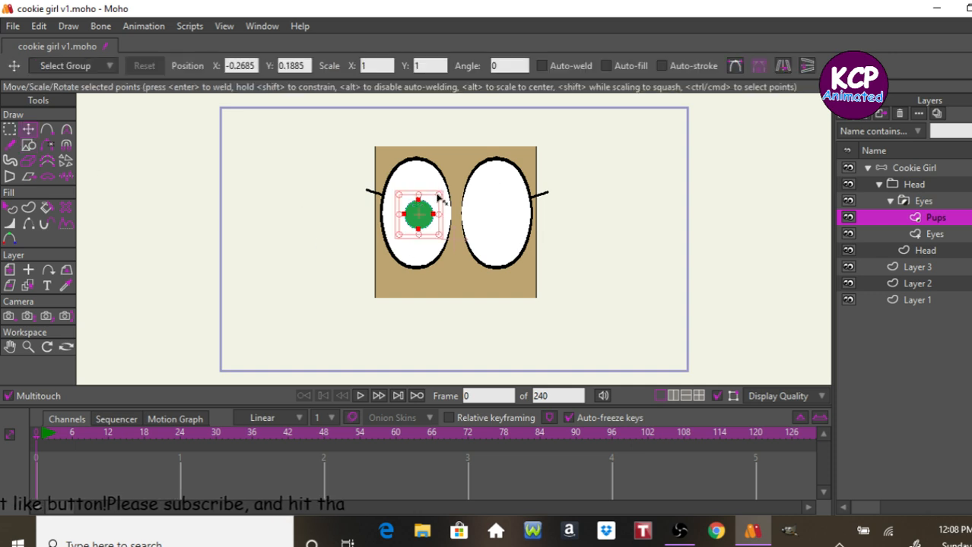
pyautogui.moveTo(439, 206); pyautogui.dragTo(453, 185)
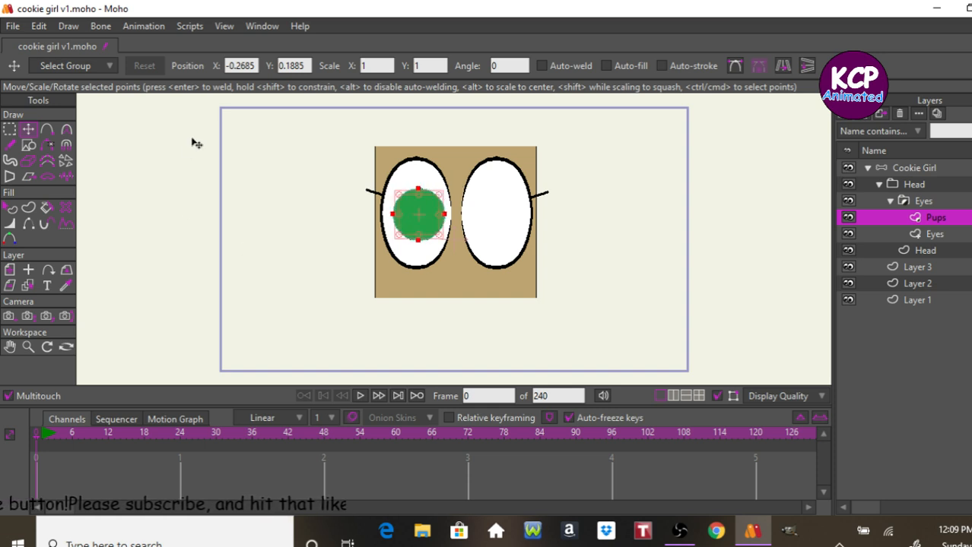
# - Place a copy of the green pupil in the right eye at about X 0.33, Y 0.19 and preview the rendered frame
pyautogui.moveTo(333, 263); pyautogui.dragTo(413, 244)
pyautogui.hotkey('ctrl', 'r')
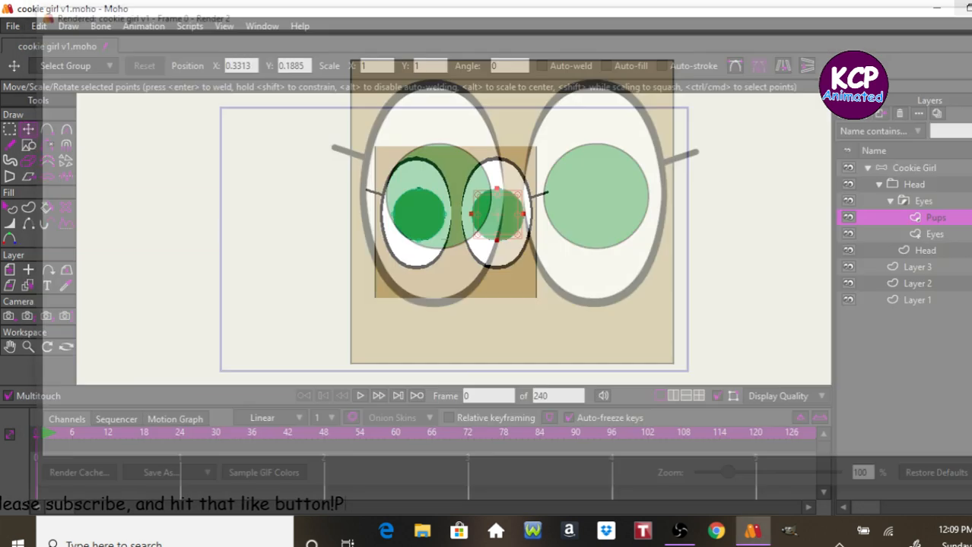
pyautogui.click(966, 12)
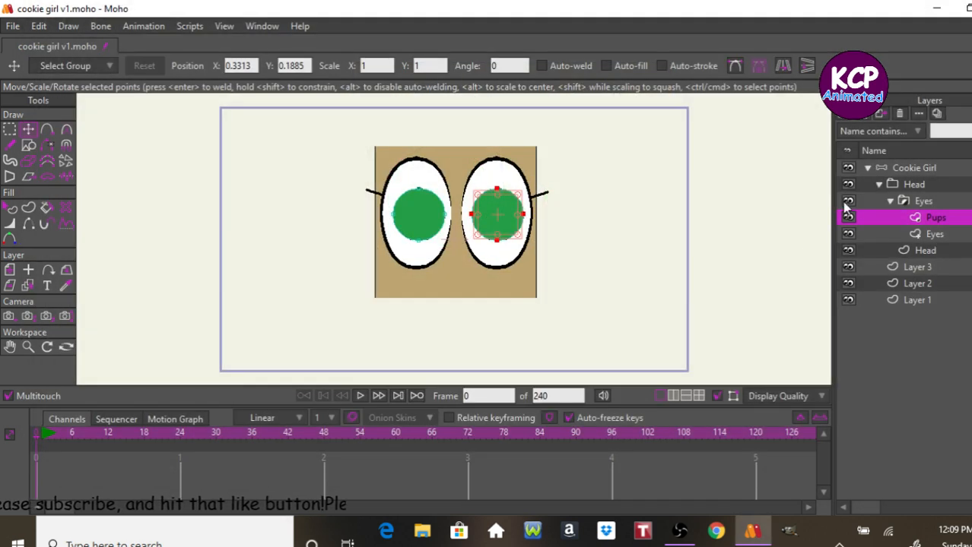
# - Add a new vector layer and place it inside the Head group beneath the Head layer
pyautogui.click(879, 186)
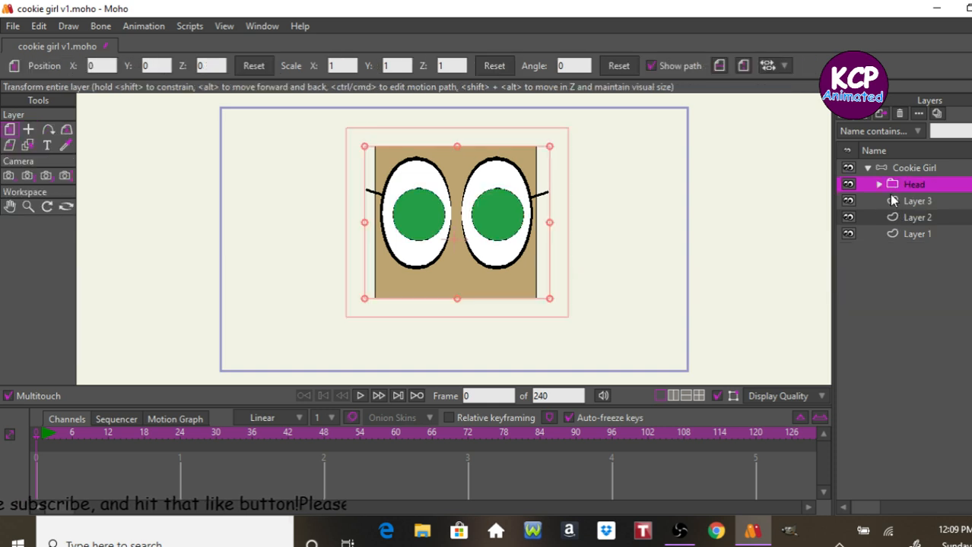
pyautogui.click(843, 118)
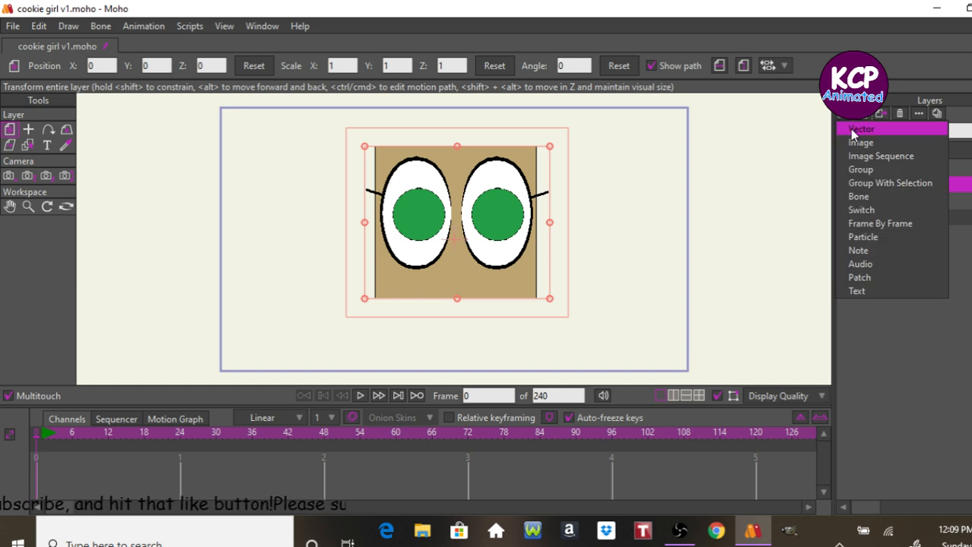
pyautogui.click(856, 132)
pyautogui.moveTo(893, 188); pyautogui.dragTo(896, 204)
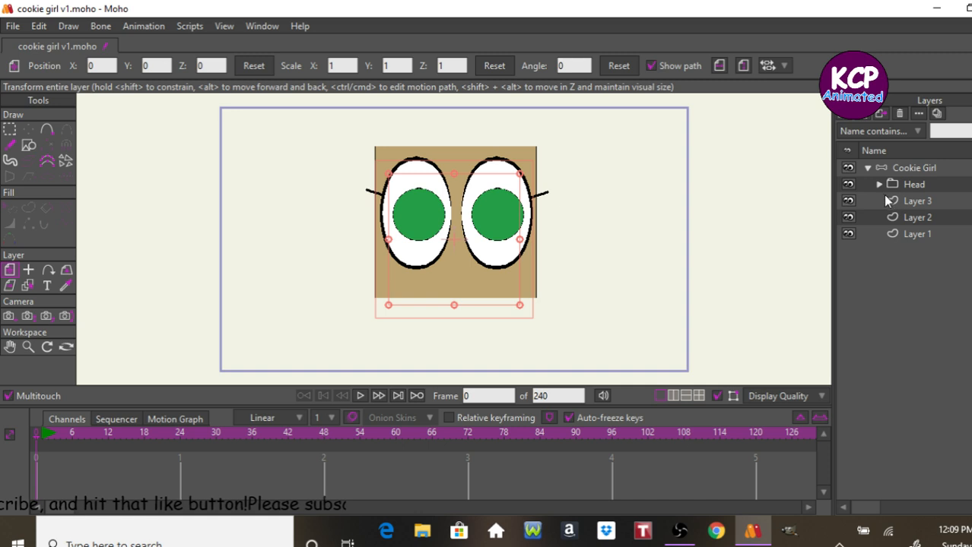
pyautogui.click(879, 184)
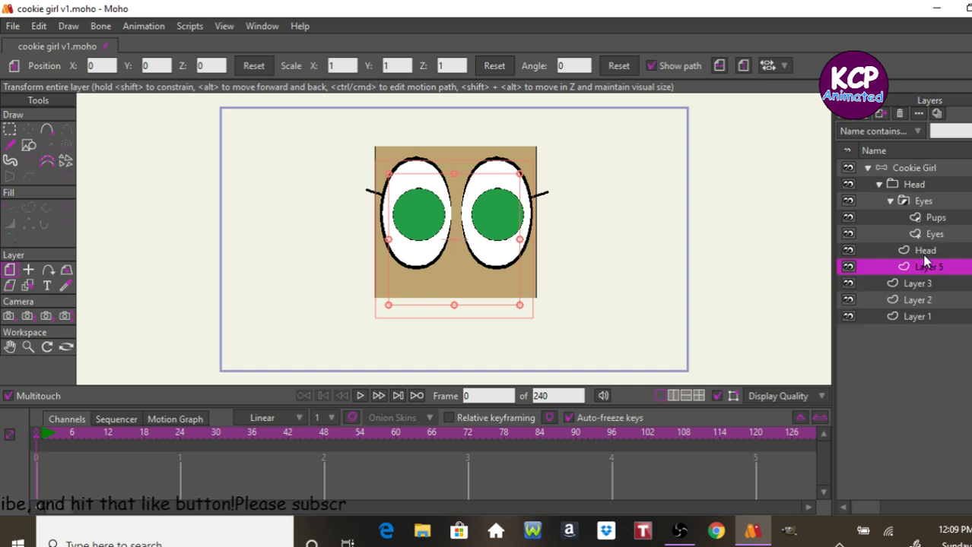
pyautogui.click(890, 202)
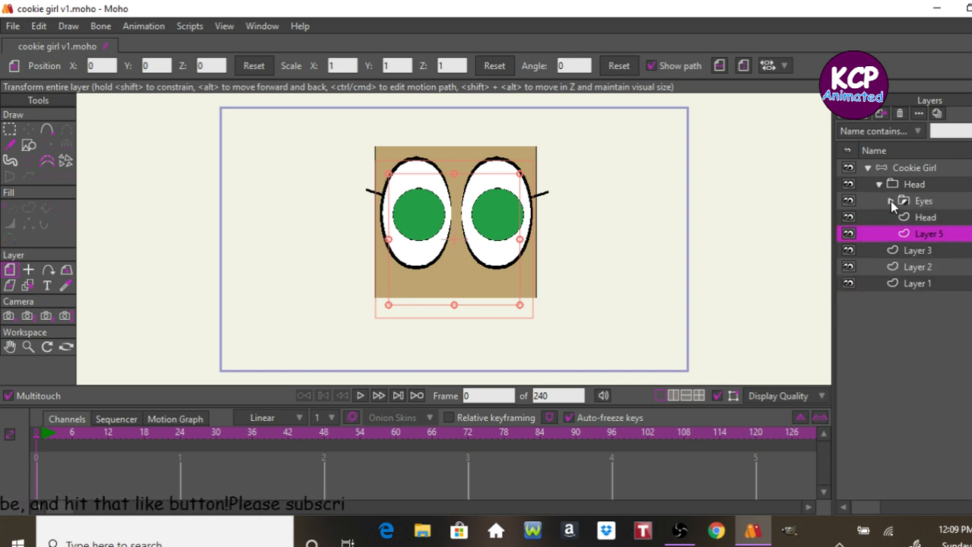
# - Rename the new layer beneath Head in the Head group as Ears
pyautogui.doubleClick(918, 234)
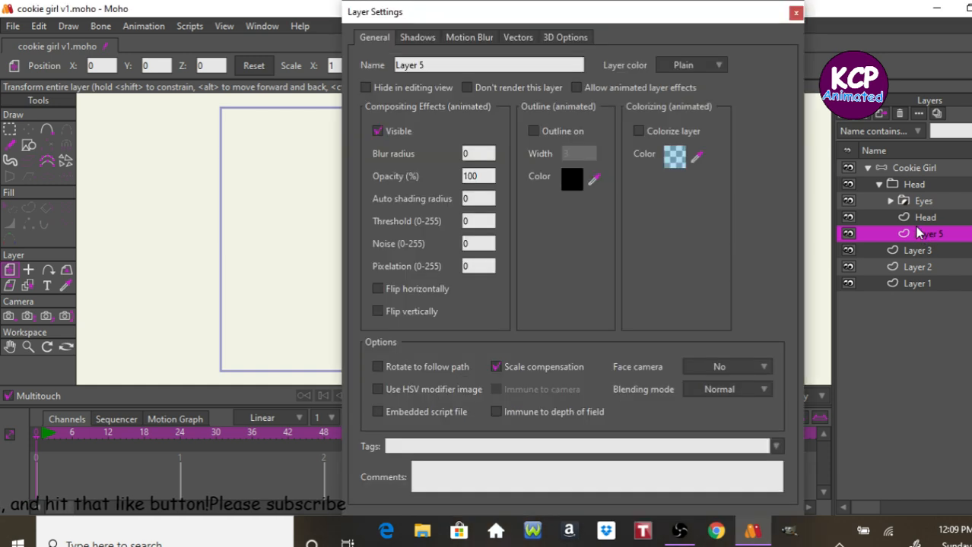
pyautogui.doubleClick(511, 64)
pyautogui.write('Ears')
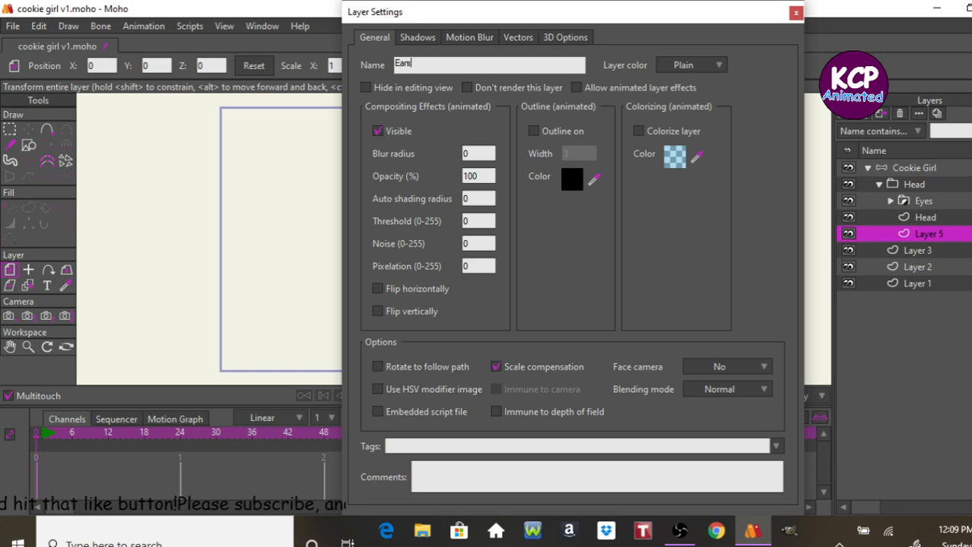
pyautogui.press('Return')
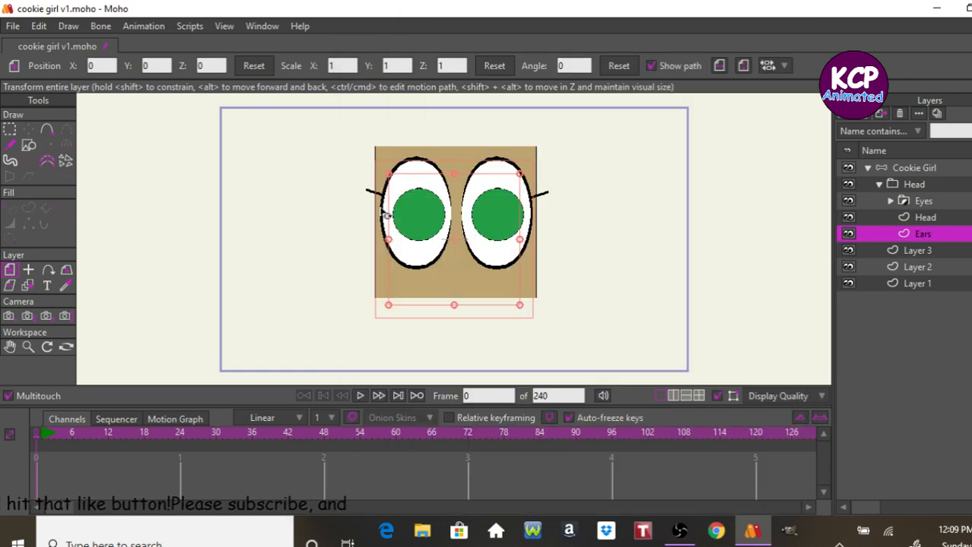
pyautogui.click(680, 536)
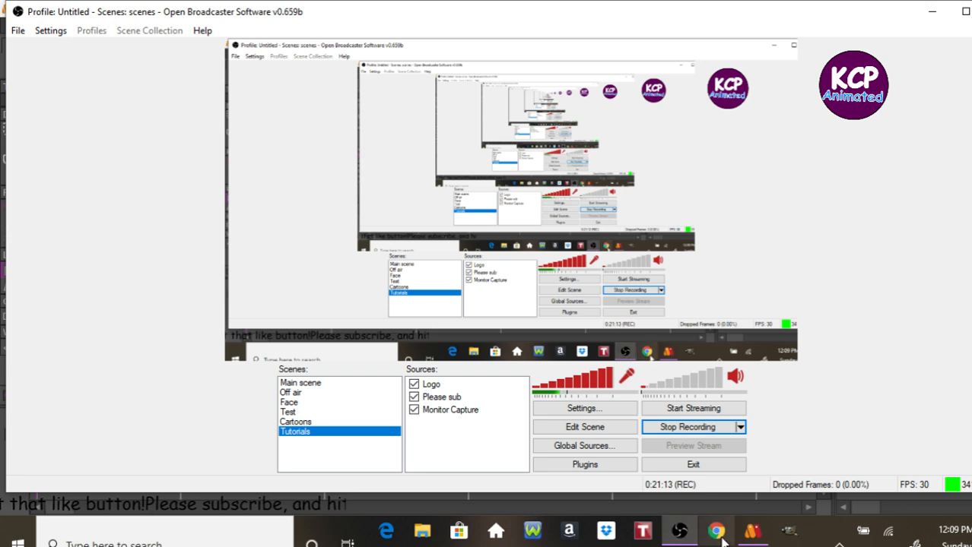
pyautogui.click(751, 532)
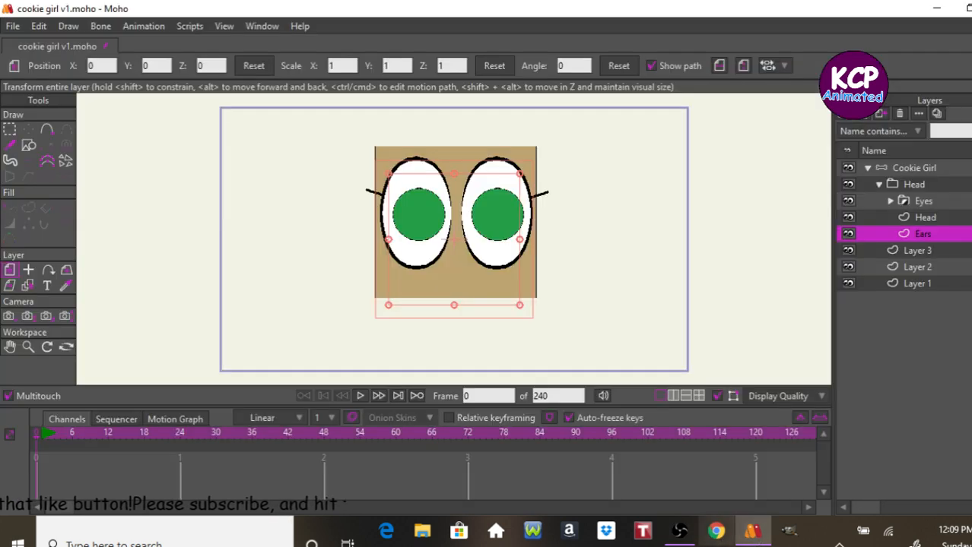
# - Draw a skin-coloured circular ear at the head's left side on the Ears layer, enlarge it slightly and position it at about X -0.67, Y 0.07
pyautogui.click(28, 145)
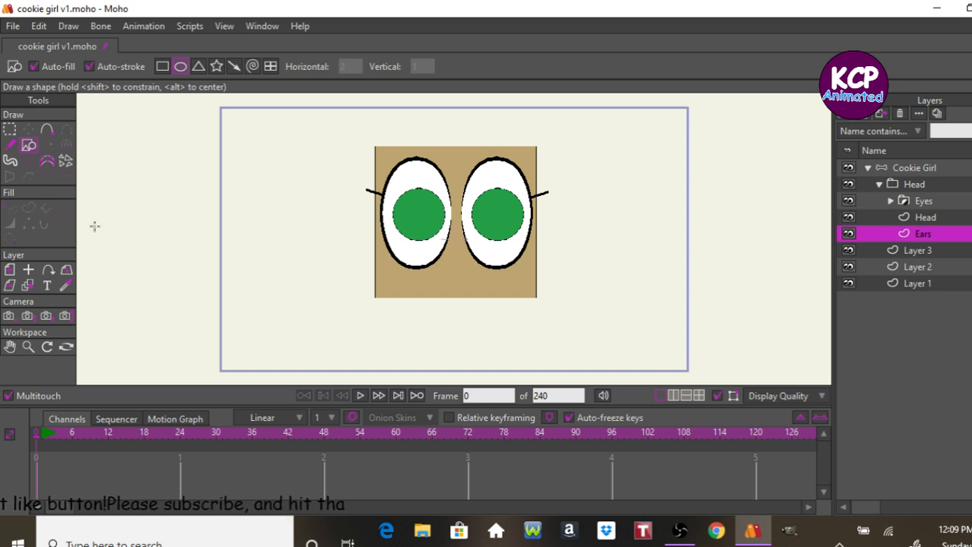
pyautogui.click(65, 286)
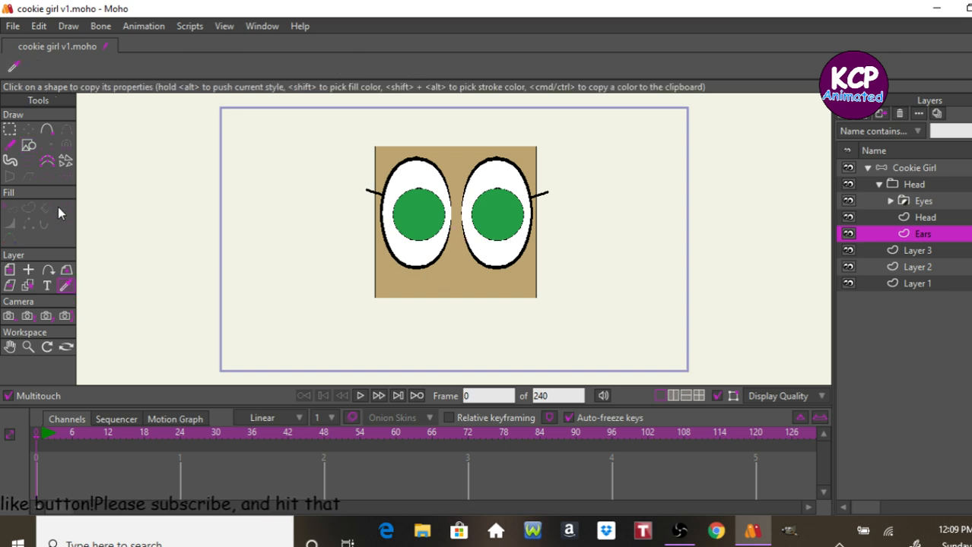
pyautogui.click(28, 145)
pyautogui.moveTo(340, 208); pyautogui.dragTo(377, 243)
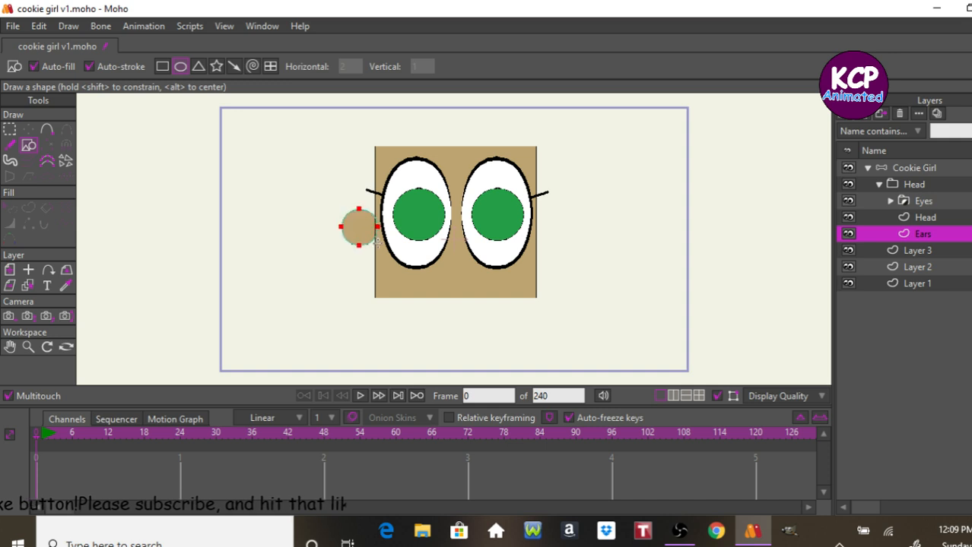
pyautogui.click(33, 130)
pyautogui.moveTo(267, 235); pyautogui.dragTo(269, 234)
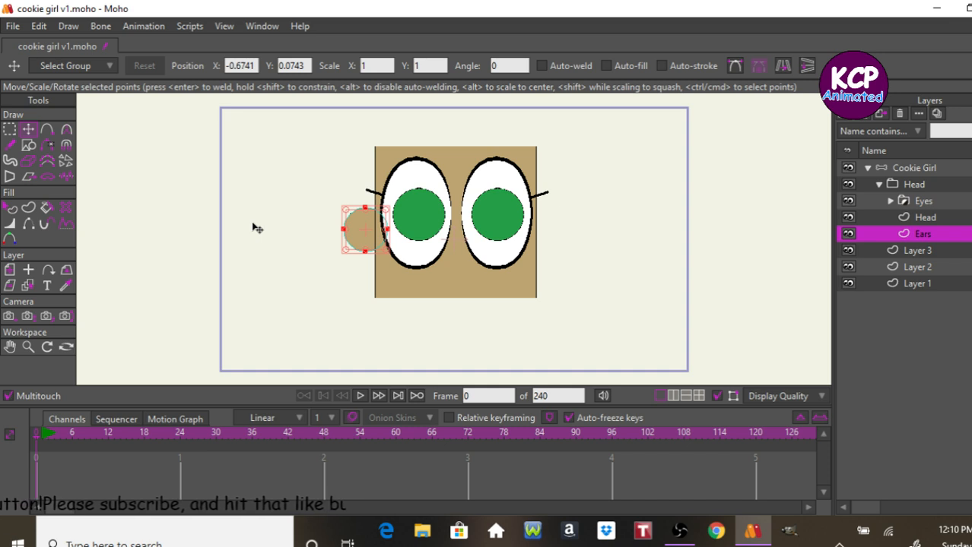
# - Copy the ear to the head's right side and position it at about X 0.66, Y 0.07
pyautogui.hotkey('ctrl', 'c')
pyautogui.hotkey('ctrl', 'v')
pyautogui.moveTo(346, 279); pyautogui.dragTo(523, 289)
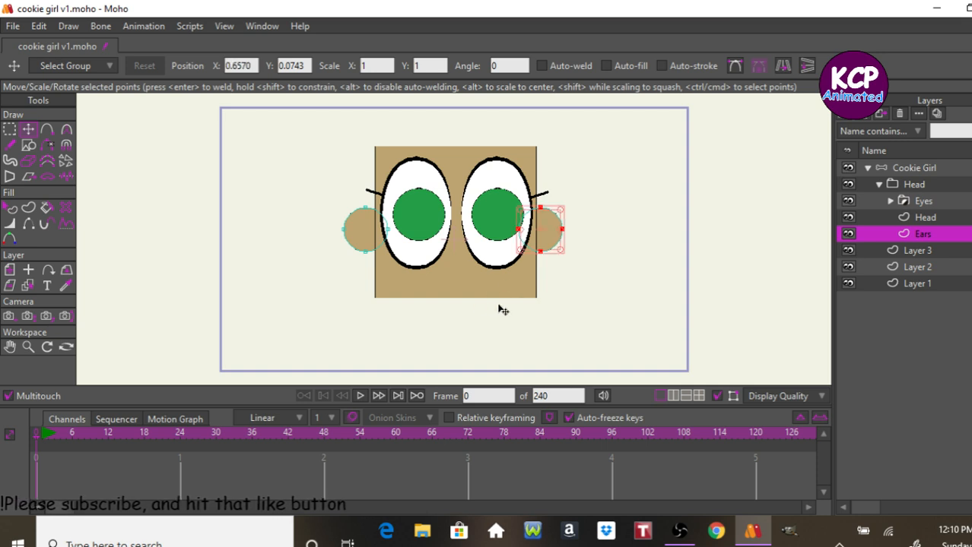
pyautogui.moveTo(395, 336); pyautogui.dragTo(395, 336)
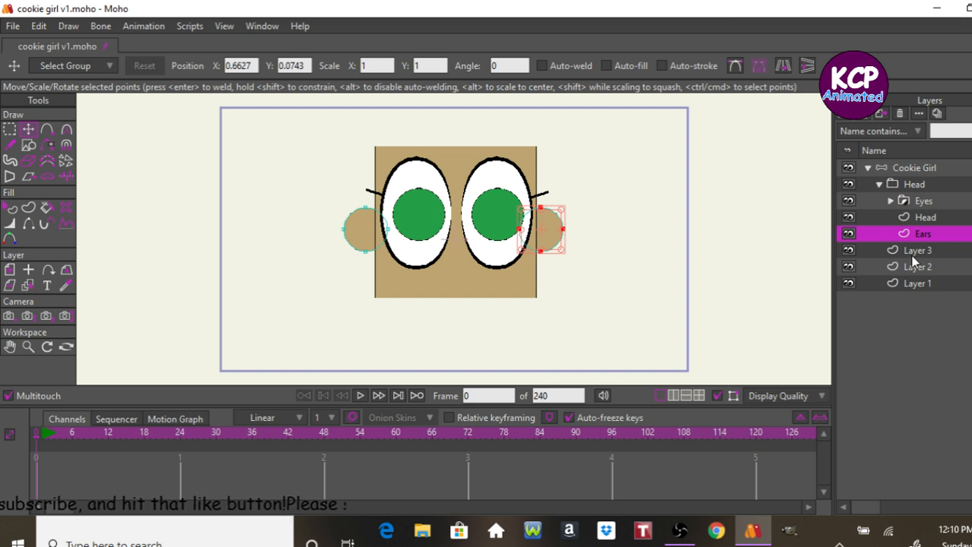
# - Rename Layer 1 as Hair
pyautogui.doubleClick(916, 283)
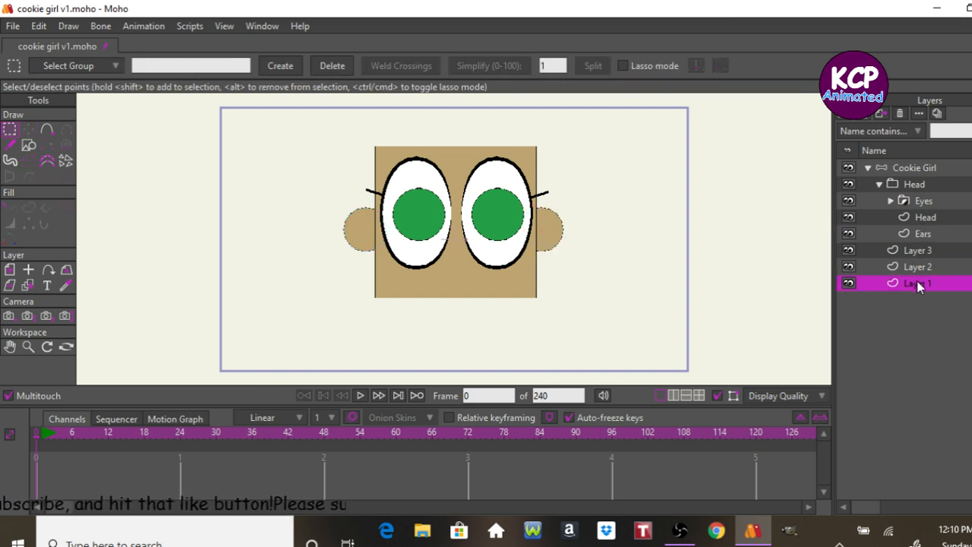
pyautogui.write('H')
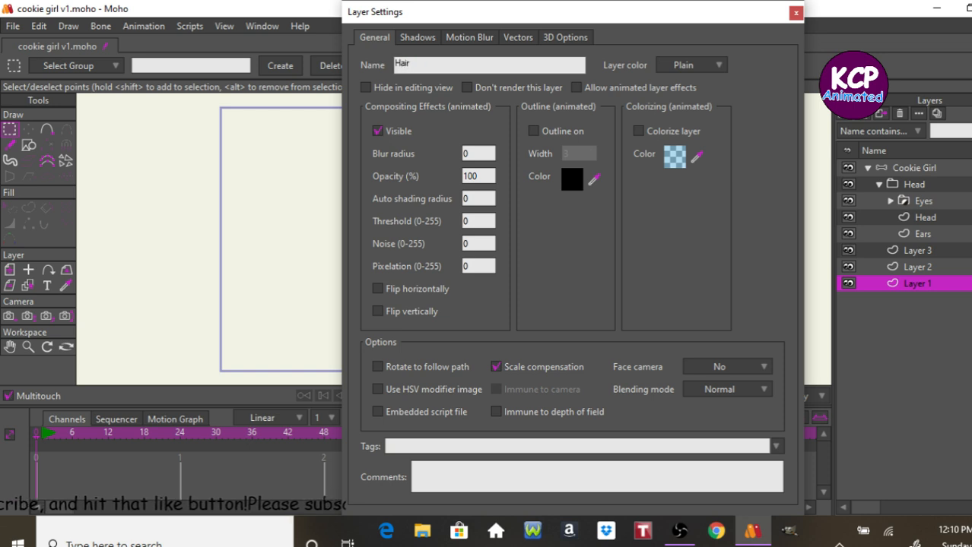
pyautogui.write('air')
pyautogui.press('Return')
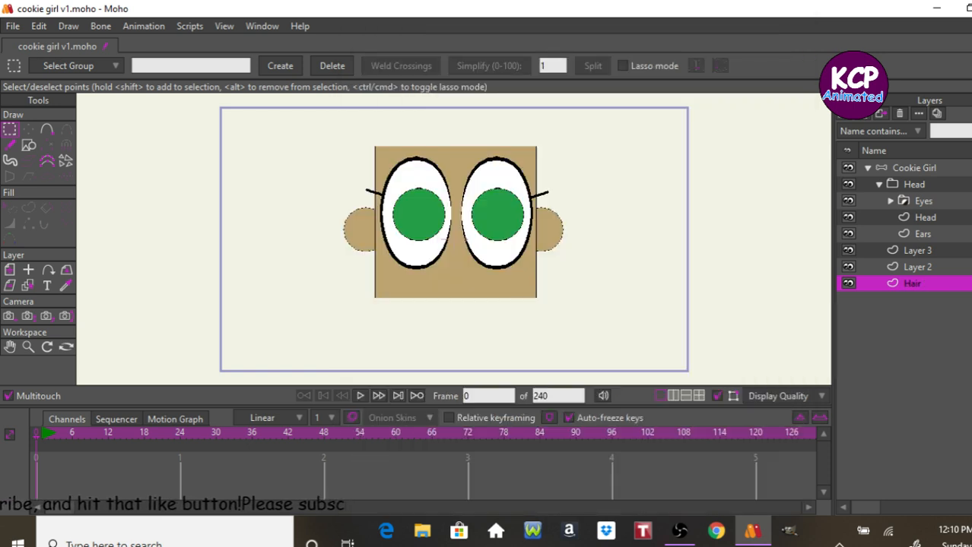
# - Draw a large near-black circle on the Hair layer and move it up so it surrounds the head from behind
pyautogui.click(28, 145)
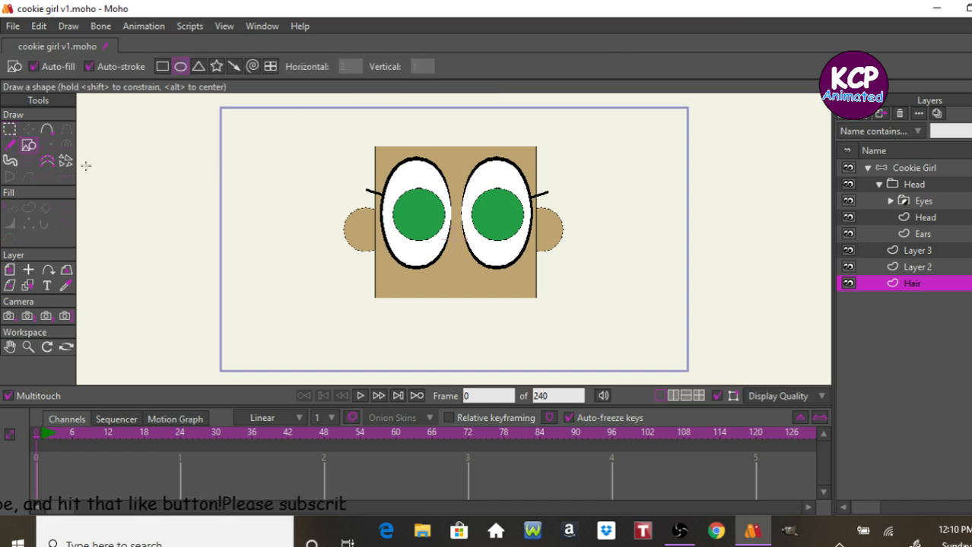
pyautogui.hotkey('ctrl', 't')
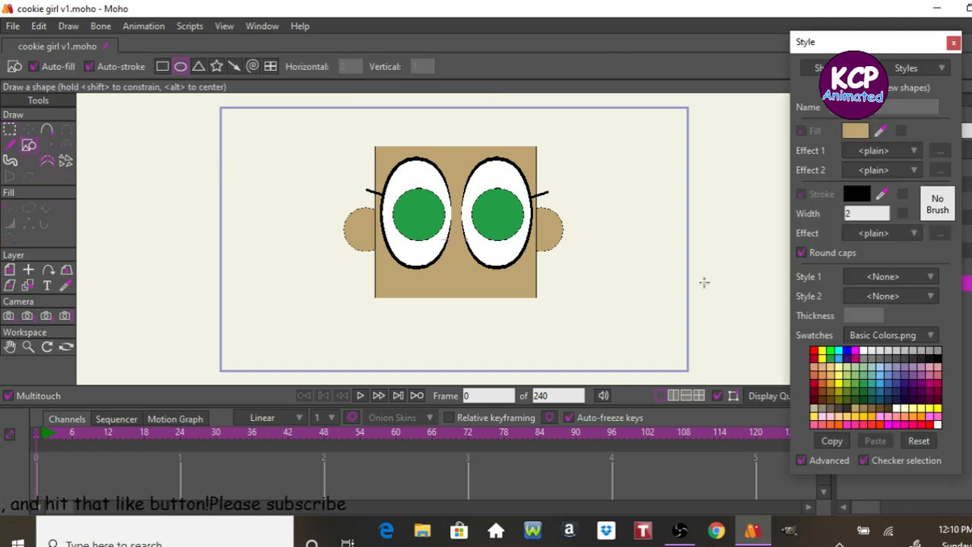
pyautogui.click(929, 364)
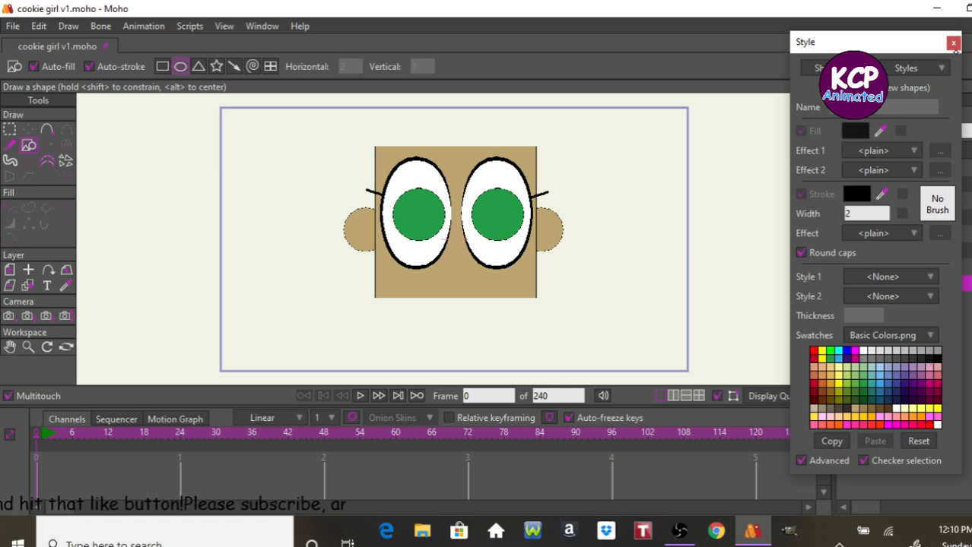
pyautogui.click(953, 42)
pyautogui.moveTo(335, 145)
pyautogui.mouseDown()
pyautogui.moveTo(560, 277)
pyautogui.moveTo(569, 377)
pyautogui.mouseUp()
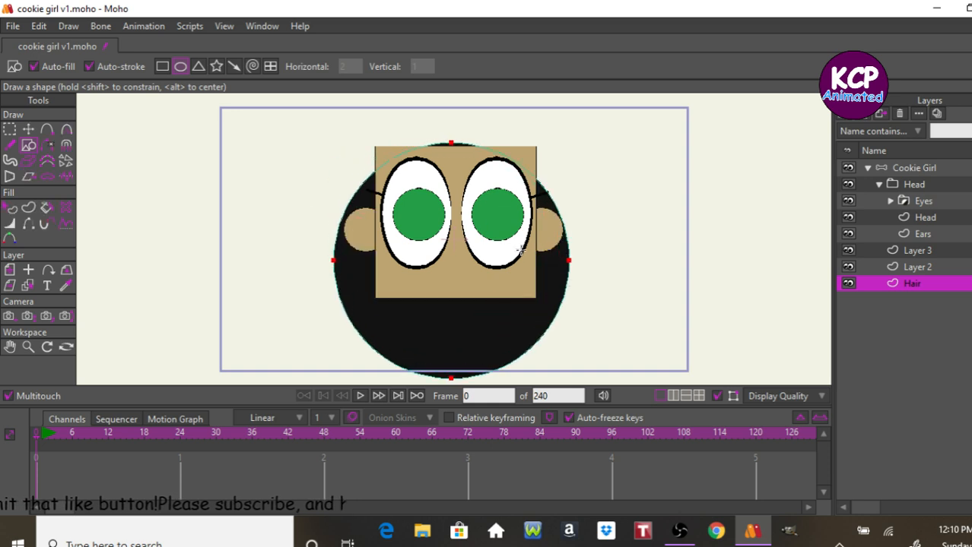
pyautogui.click(28, 130)
pyautogui.moveTo(225, 239); pyautogui.dragTo(238, 197)
pyautogui.click(239, 198)
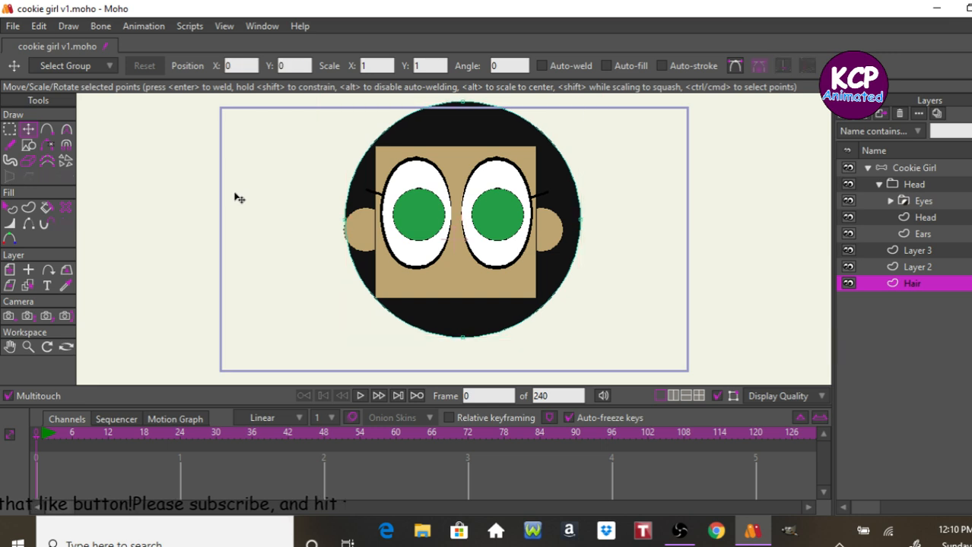
# - Reshape the hair circle by adding sharp corner points at its lower right and lower left and smooth points at its upper left and upper right
pyautogui.click(47, 130)
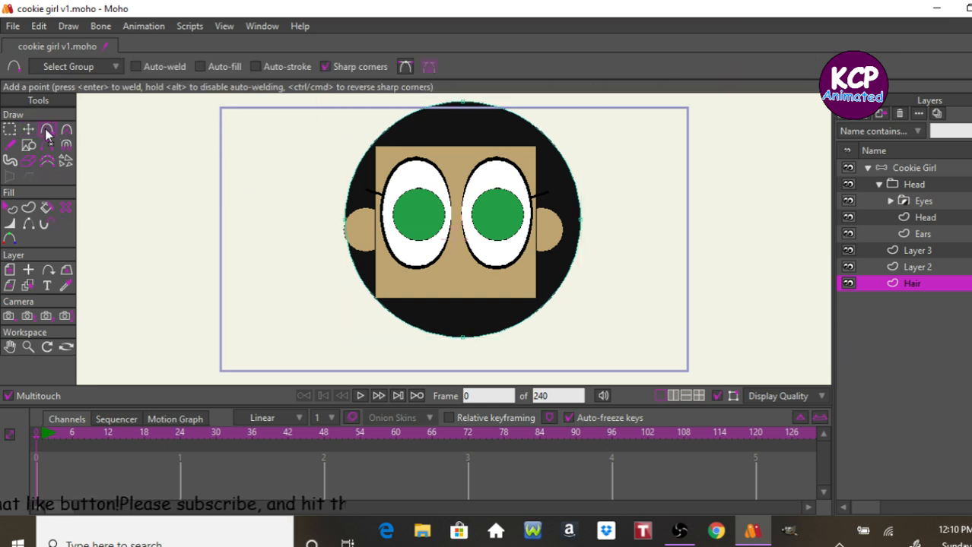
pyautogui.moveTo(569, 276); pyautogui.dragTo(575, 325)
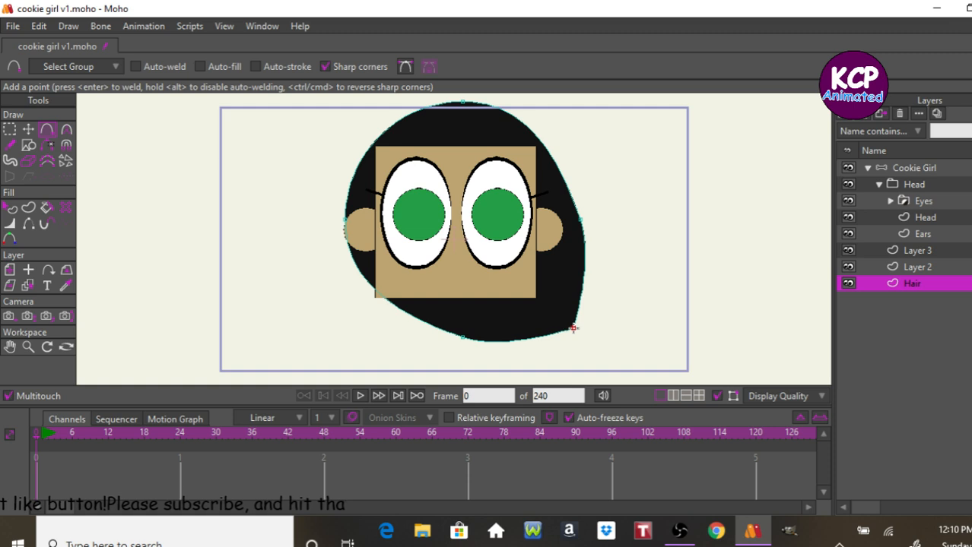
pyautogui.moveTo(363, 284); pyautogui.dragTo(351, 317)
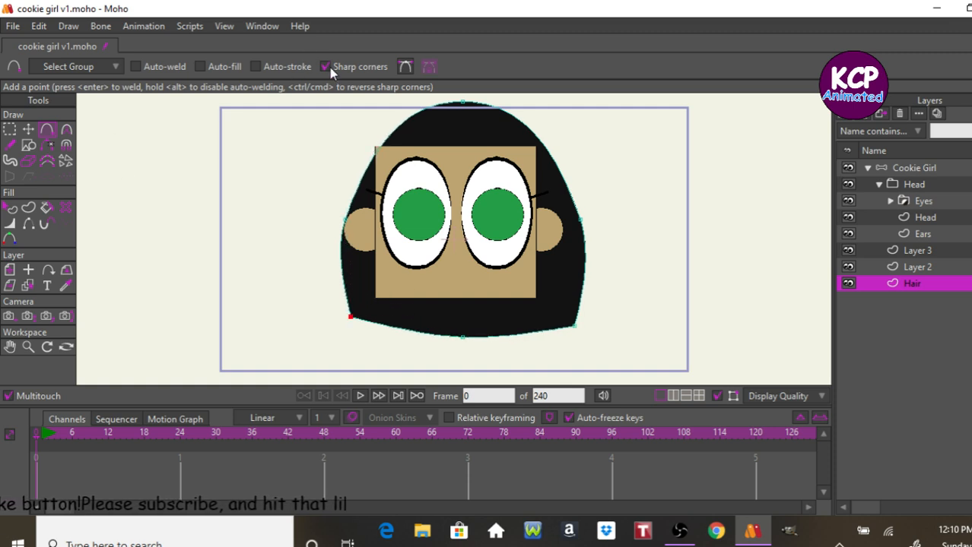
pyautogui.moveTo(390, 137); pyautogui.dragTo(373, 128)
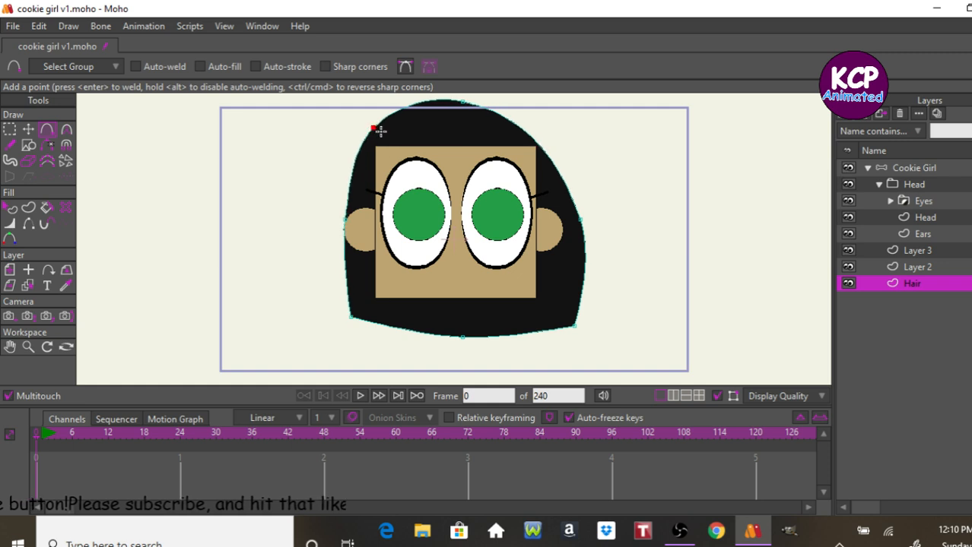
pyautogui.moveTo(542, 144); pyautogui.dragTo(548, 140)
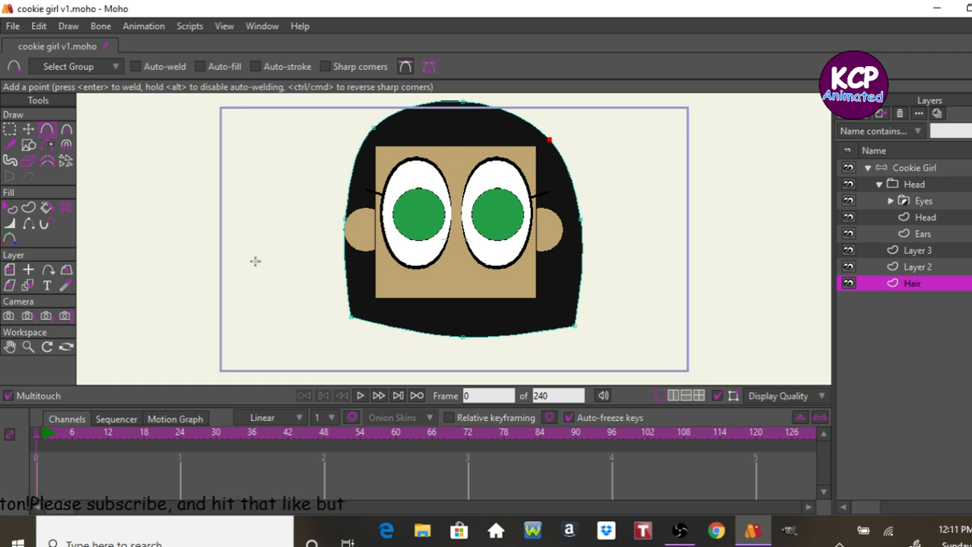
# - Pull the hair's lower-left corner outward and down, and adjust its upper-right point to about X 0.71, Y 0.76
pyautogui.click(28, 130)
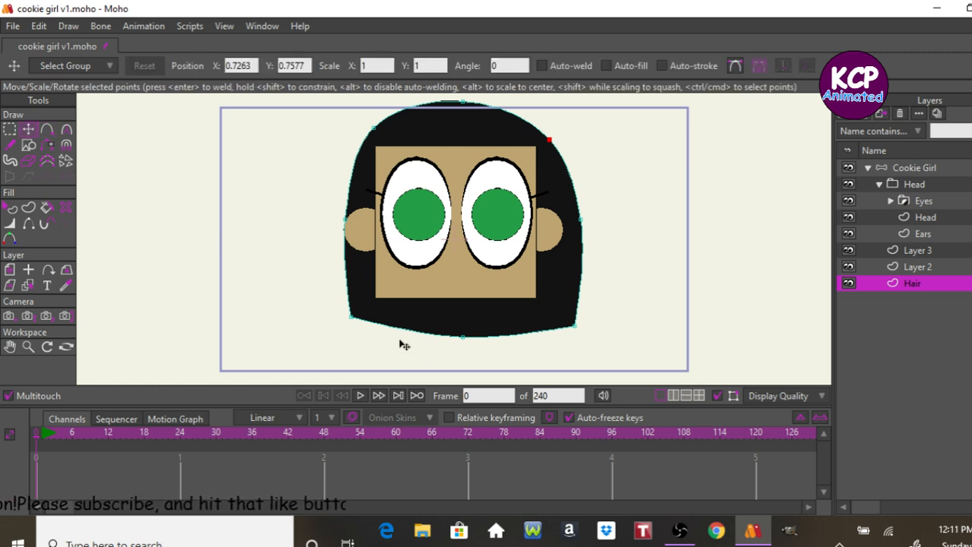
pyautogui.moveTo(356, 318); pyautogui.dragTo(351, 332)
pyautogui.click(548, 139)
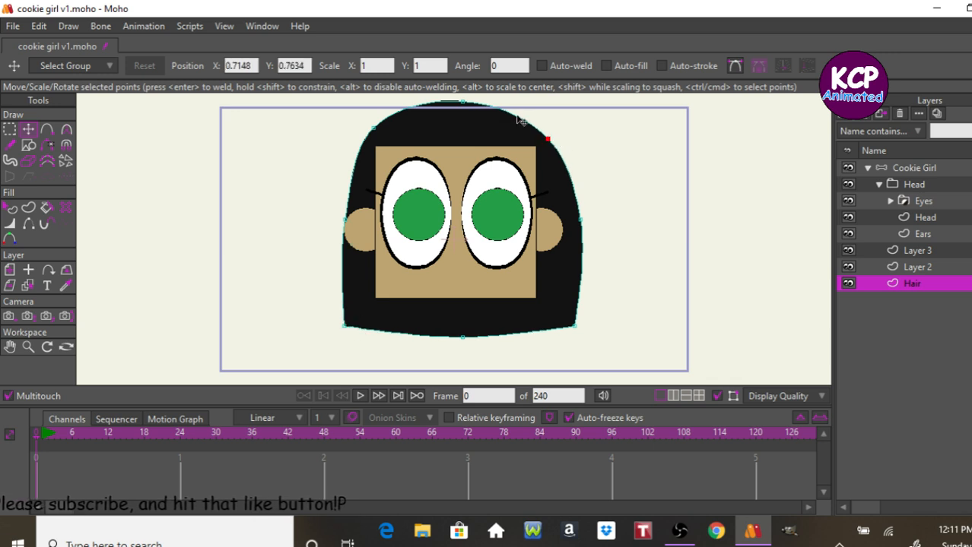
pyautogui.click(461, 101)
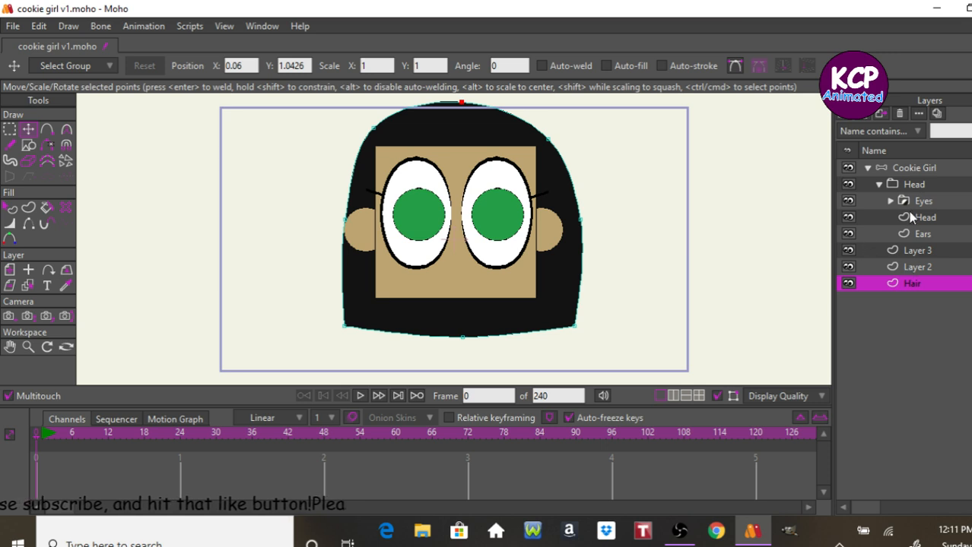
# - Add a new vector layer above the Eyes group inside the Head group and name it Hair
pyautogui.click(890, 201)
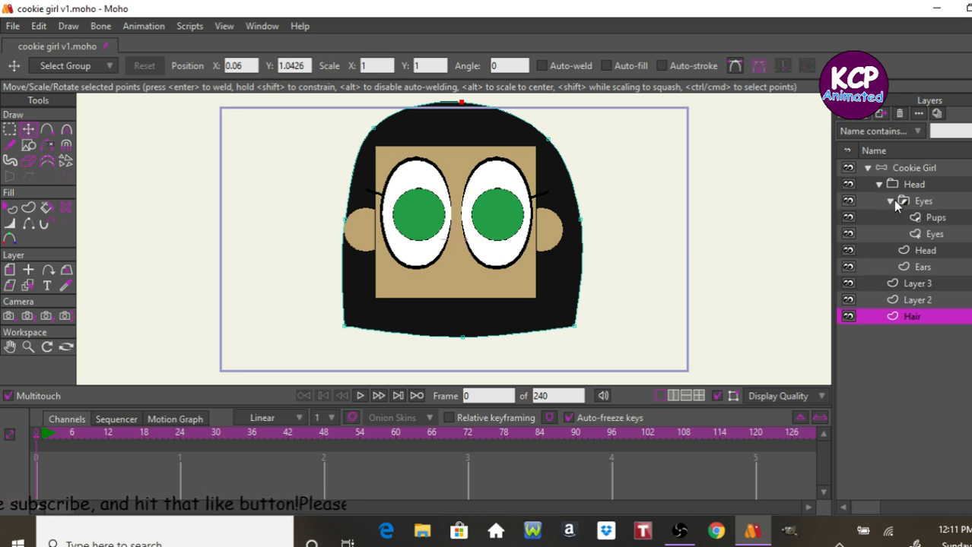
pyautogui.click(891, 201)
pyautogui.click(912, 184)
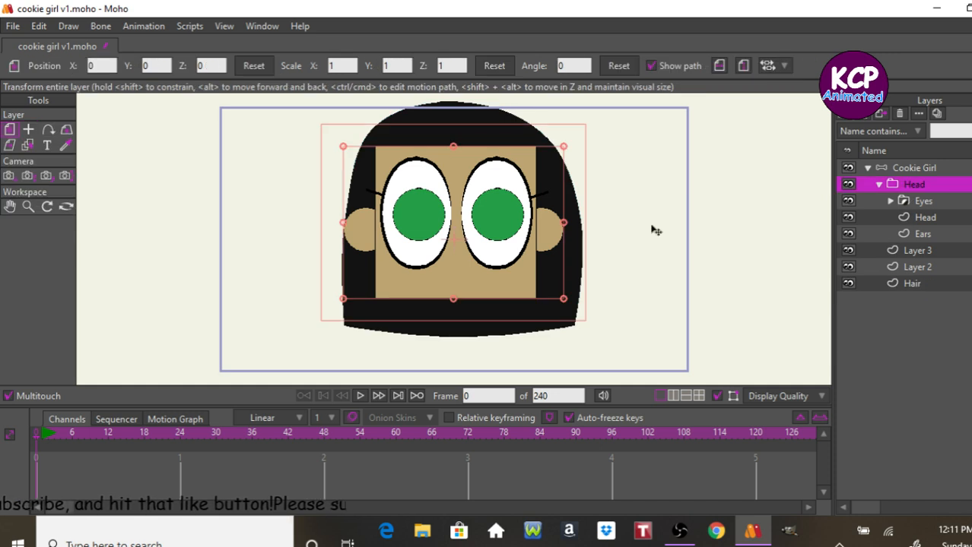
pyautogui.click(924, 200)
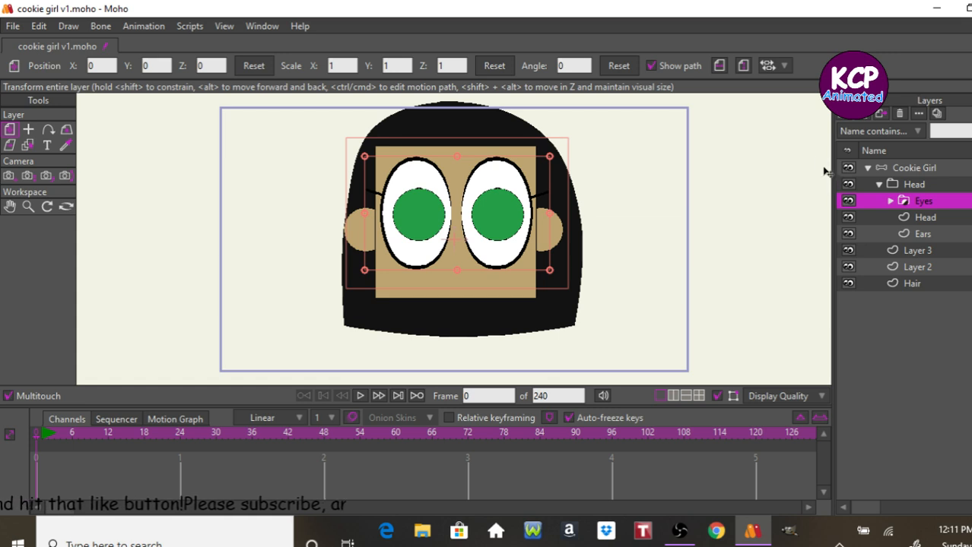
pyautogui.click(845, 115)
pyautogui.click(860, 129)
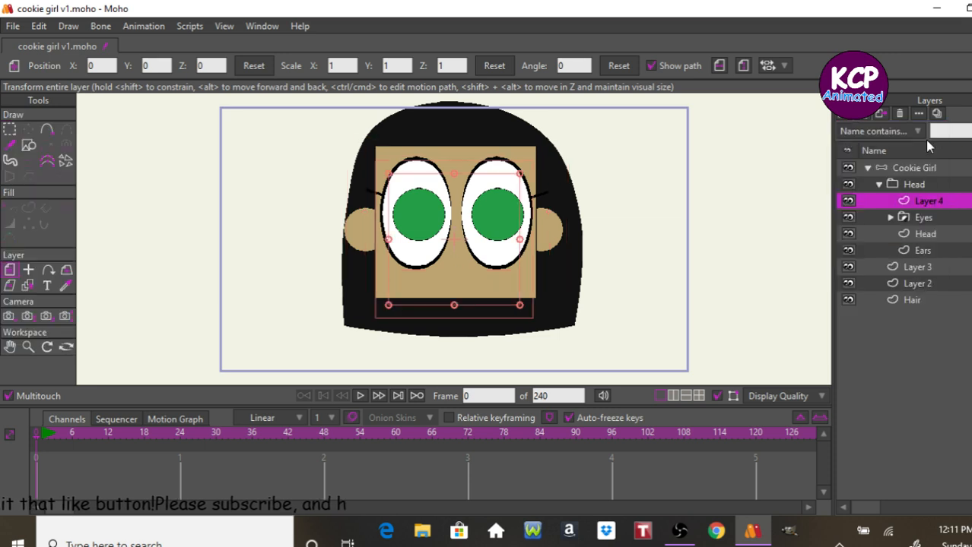
pyautogui.doubleClick(915, 202)
pyautogui.write('Hair')
pyautogui.press('Return')
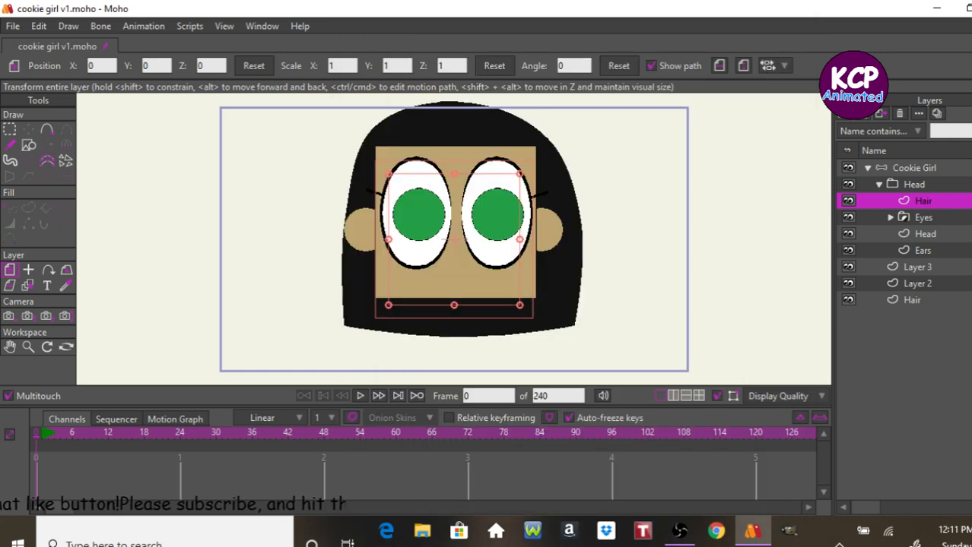
# - Draw a near-black oval over the right-hand eye on the front Hair layer
pyautogui.click(30, 144)
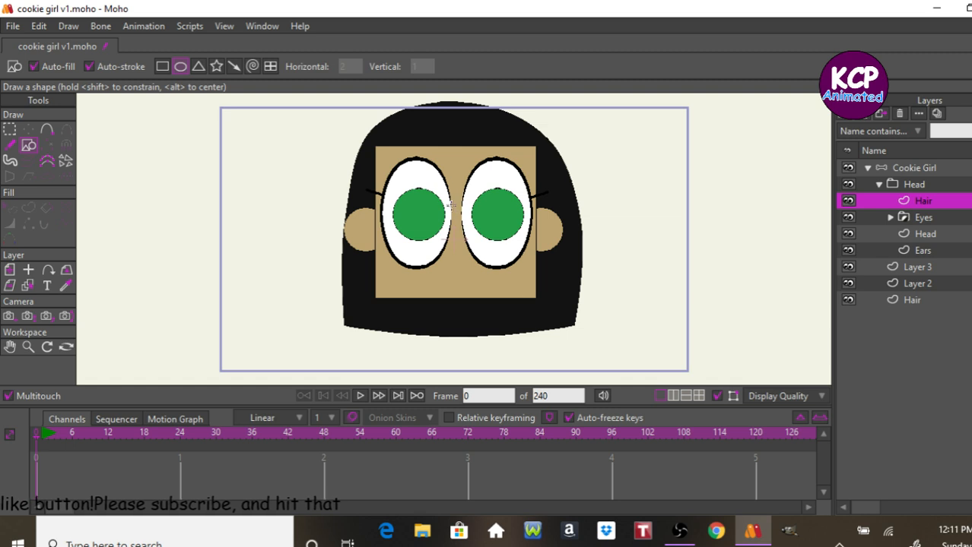
pyautogui.moveTo(448, 155); pyautogui.dragTo(526, 221)
pyautogui.press('Return')
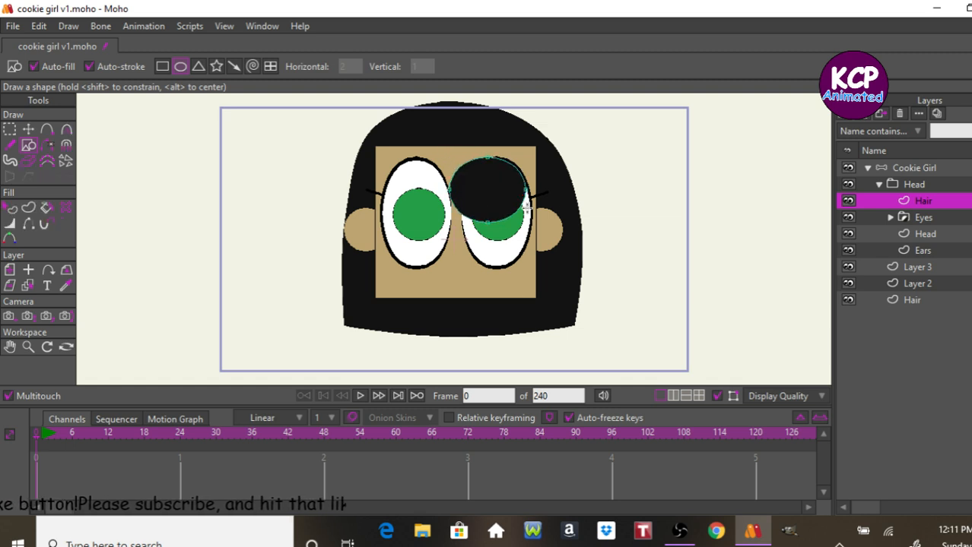
# - Reshape the oval into a slanted lock by moving its four points from the forehead's center toward the right-hand ear
pyautogui.click(28, 131)
pyautogui.moveTo(485, 162); pyautogui.dragTo(482, 133)
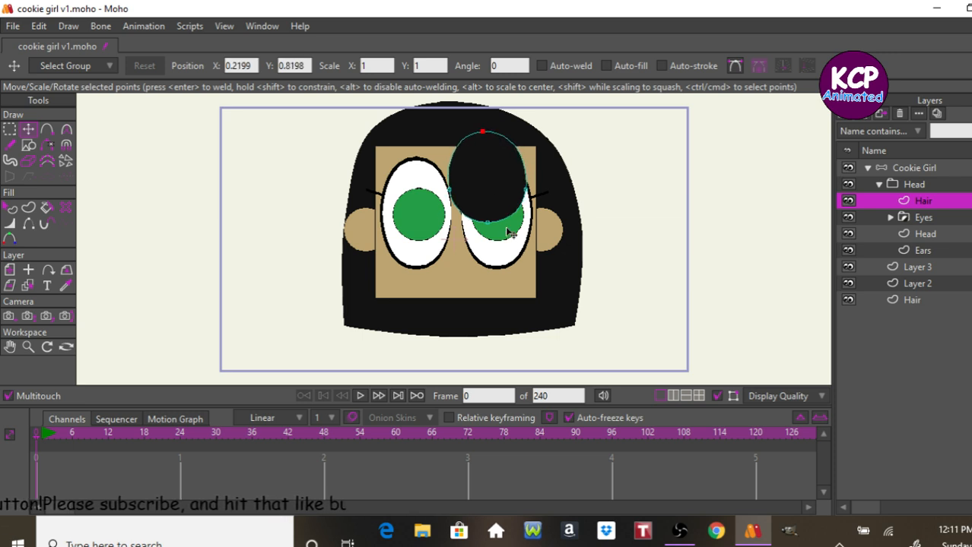
pyautogui.moveTo(531, 195); pyautogui.dragTo(550, 166)
pyautogui.moveTo(485, 226); pyautogui.dragTo(542, 214)
pyautogui.moveTo(448, 195); pyautogui.dragTo(502, 180)
pyautogui.moveTo(487, 140); pyautogui.dragTo(461, 142)
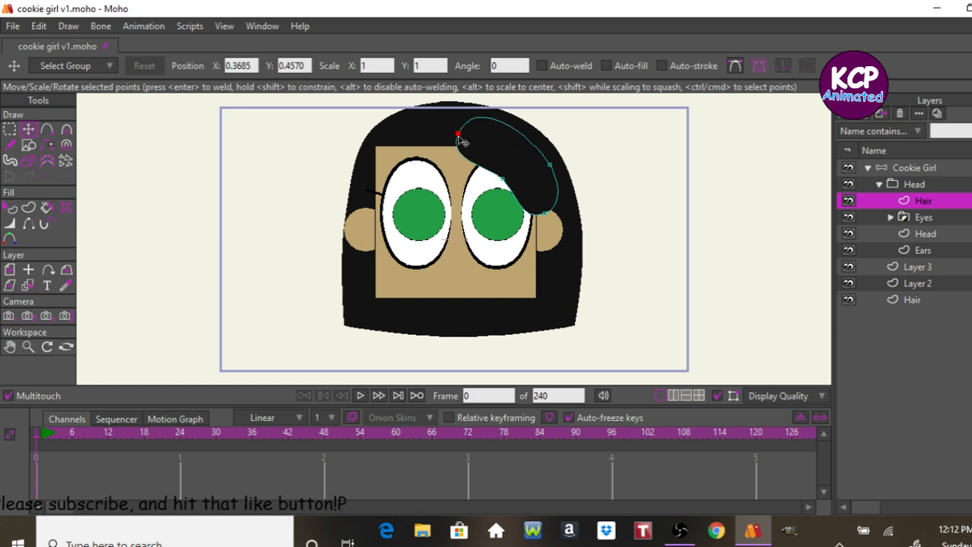
# - Make the hair lock's upper inner point and its lower tip peaked
pyautogui.click(67, 131)
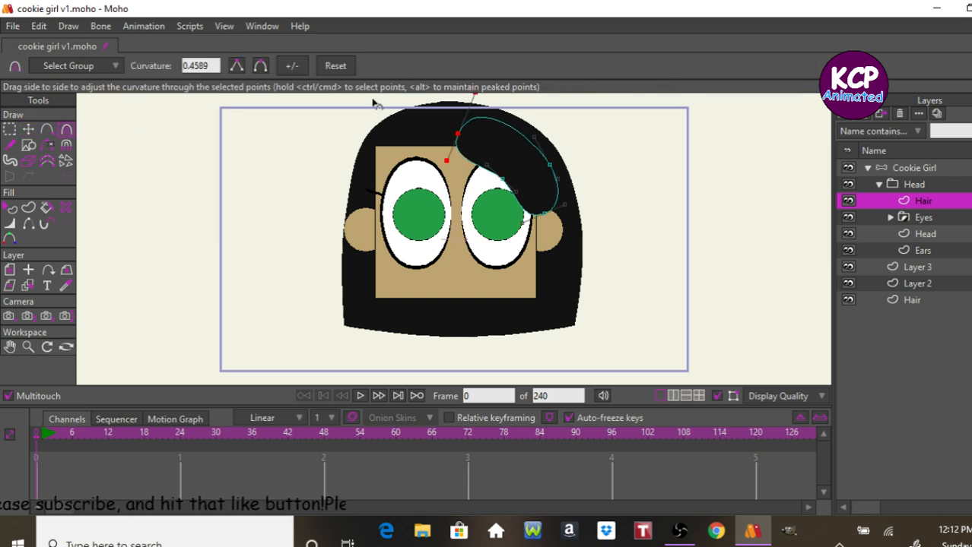
pyautogui.click(237, 65)
pyautogui.moveTo(552, 208); pyautogui.dragTo(492, 205)
pyautogui.click(236, 66)
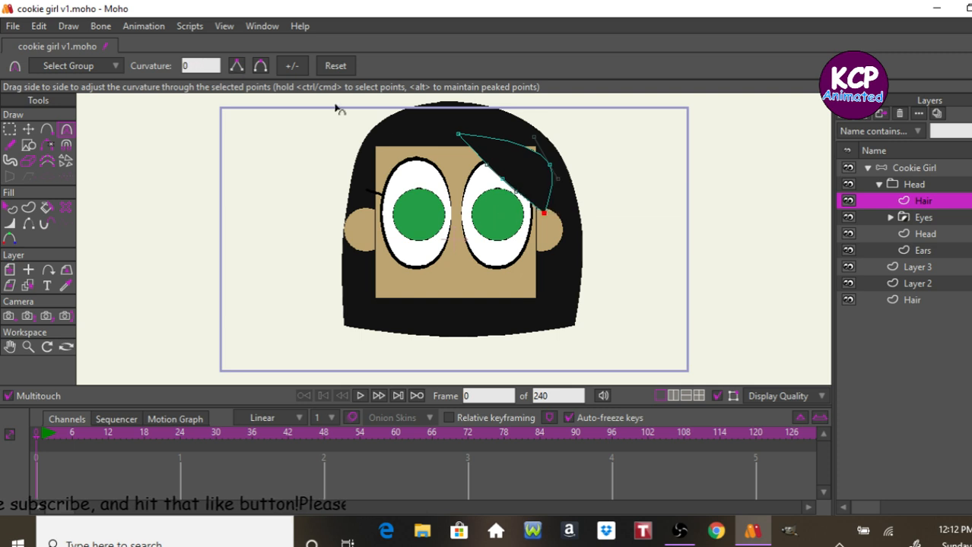
# - Move the lock's outer point up and its inner point down, and add an inner-edge point at about X 0.30, Y 0.58
pyautogui.click(28, 131)
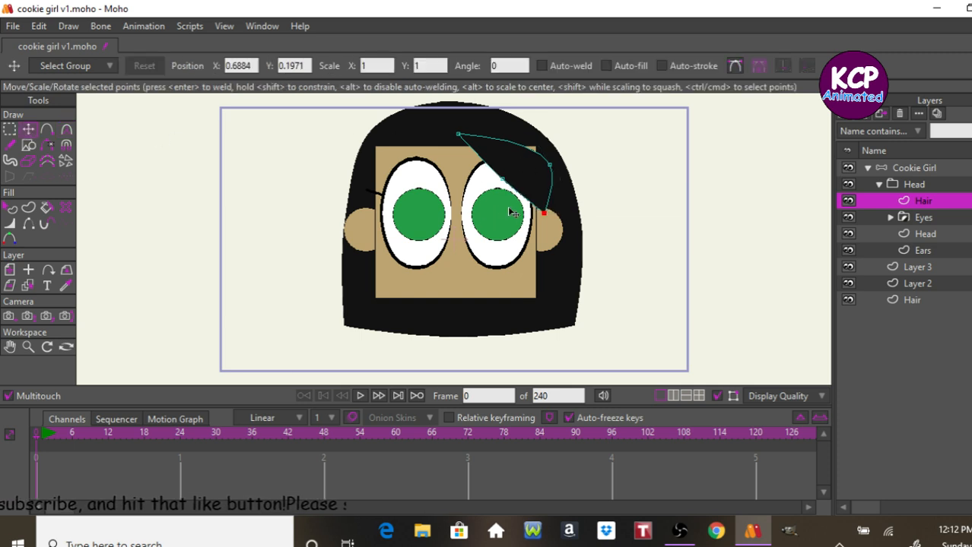
pyautogui.moveTo(549, 165); pyautogui.dragTo(540, 150)
pyautogui.moveTo(506, 182); pyautogui.dragTo(506, 222)
pyautogui.click(47, 130)
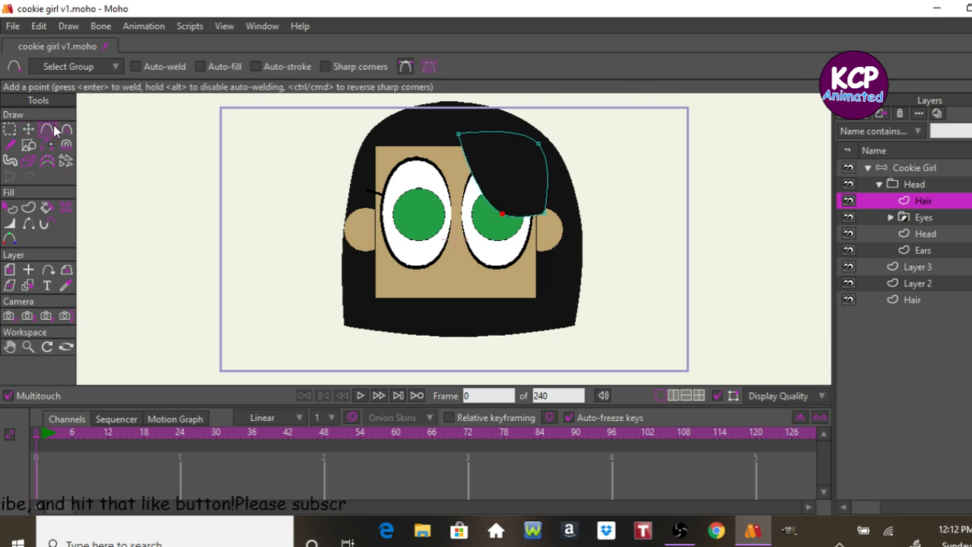
pyautogui.click(481, 173)
pyautogui.moveTo(481, 174); pyautogui.dragTo(493, 162)
# - Pull the lock's tip down beside the right-hand ear and adjust its remaining points so the inner edge sweeps along the eye
pyautogui.click(29, 130)
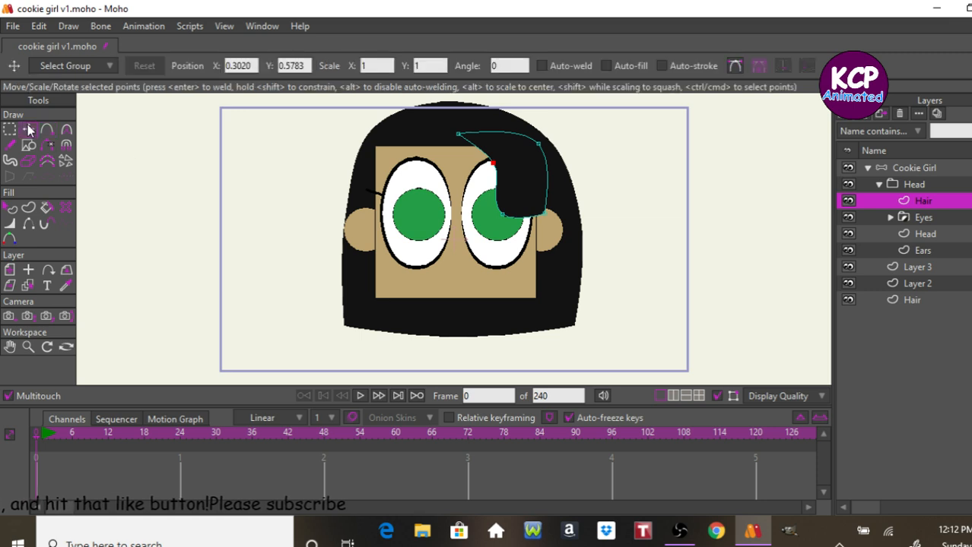
pyautogui.click(503, 215)
pyautogui.moveTo(508, 214); pyautogui.dragTo(540, 257)
pyautogui.moveTo(527, 210); pyautogui.dragTo(534, 203)
pyautogui.moveTo(534, 142); pyautogui.dragTo(541, 144)
pyautogui.moveTo(457, 136); pyautogui.dragTo(460, 140)
pyautogui.click(492, 164)
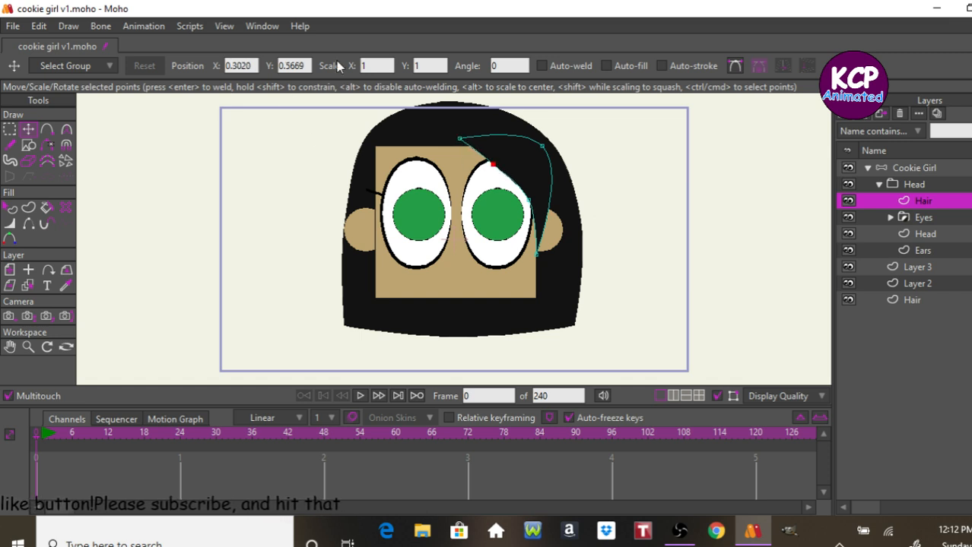
# - Place a horizontally flipped copy of the hair lock over the left-hand side of the forehead, and preview the rendered frame
pyautogui.hotkey('ctrl', 'a')
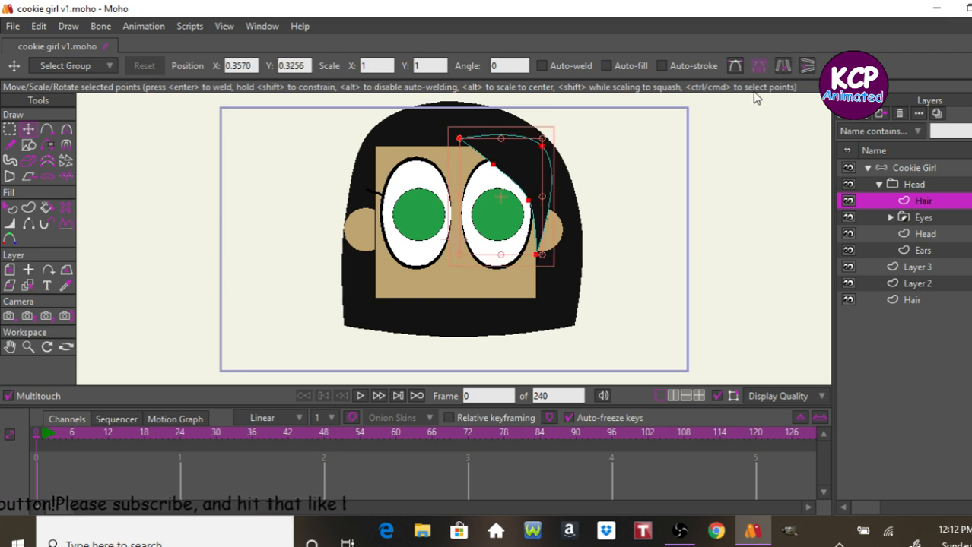
pyautogui.click(782, 66)
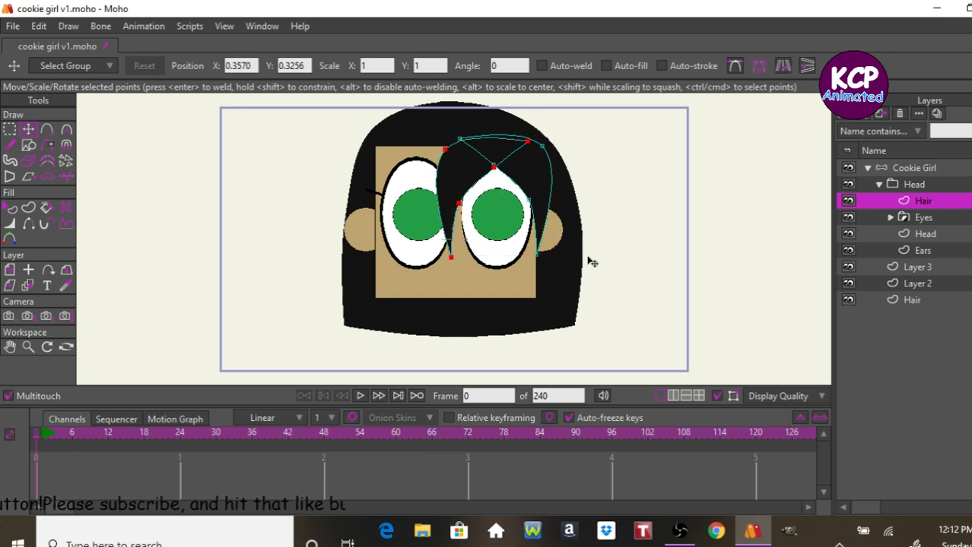
pyautogui.moveTo(541, 270); pyautogui.dragTo(514, 255)
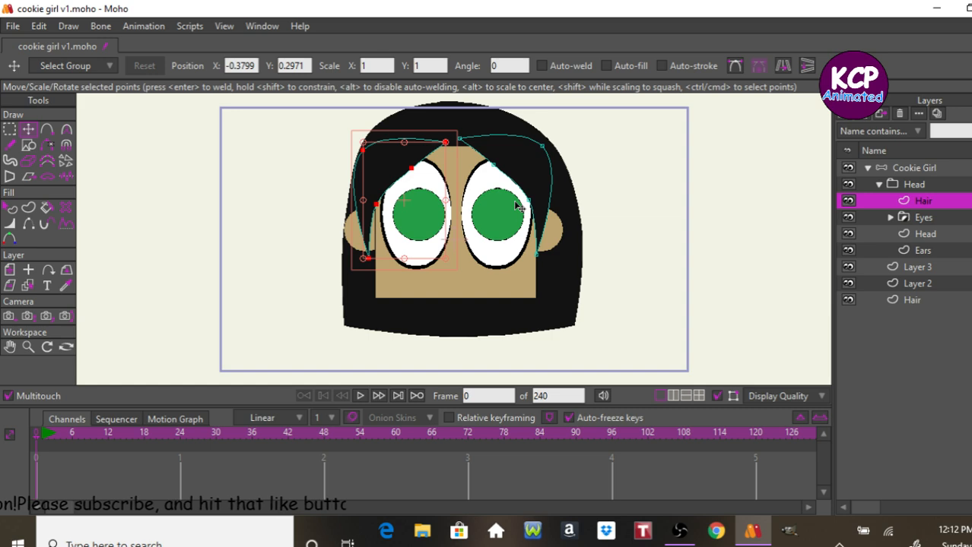
pyautogui.hotkey('ctrl', 'r')
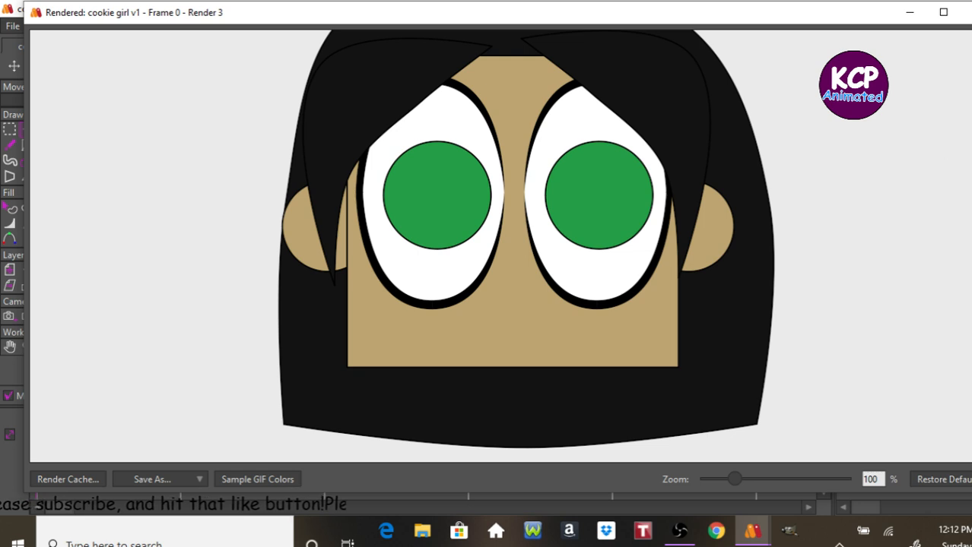
pyautogui.click(964, 13)
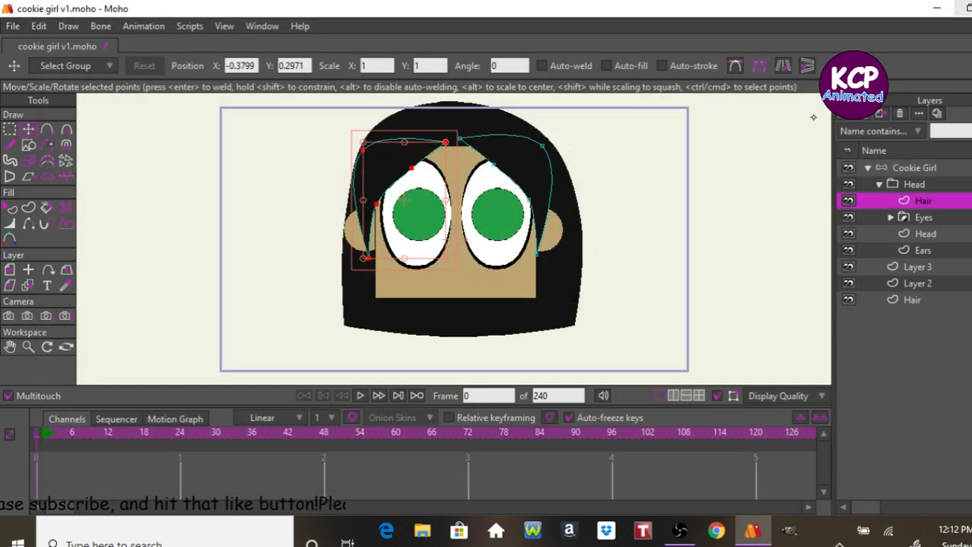
# - Fine-tune the locks, moving the left one's tip to about X -0.59, Y -0.08 and both outer points slightly inward
pyautogui.click(719, 144)
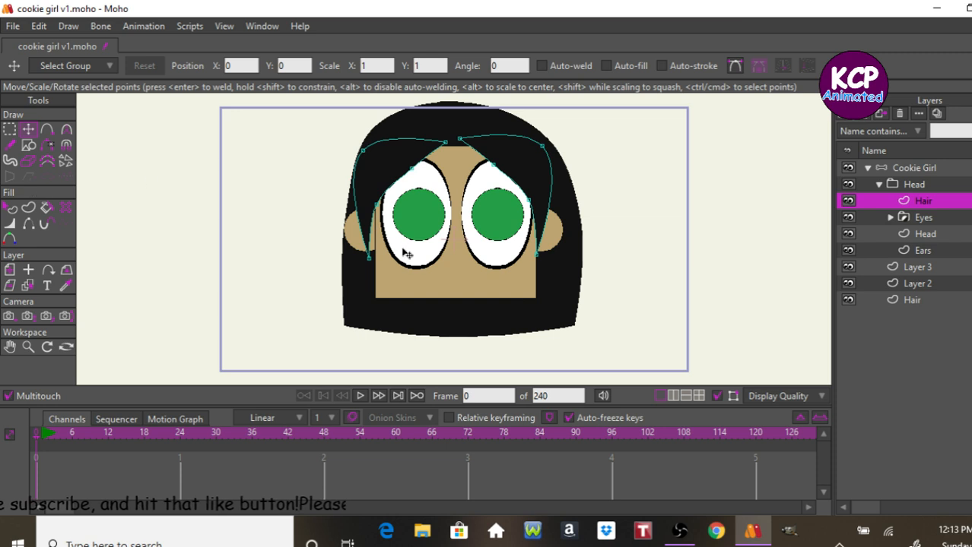
pyautogui.click(376, 203)
pyautogui.moveTo(369, 258); pyautogui.dragTo(375, 250)
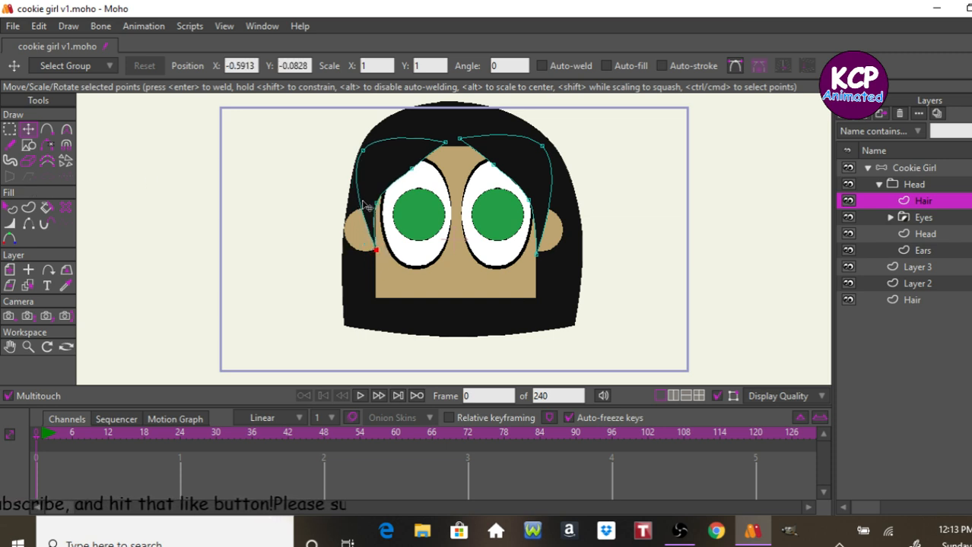
pyautogui.click(362, 147)
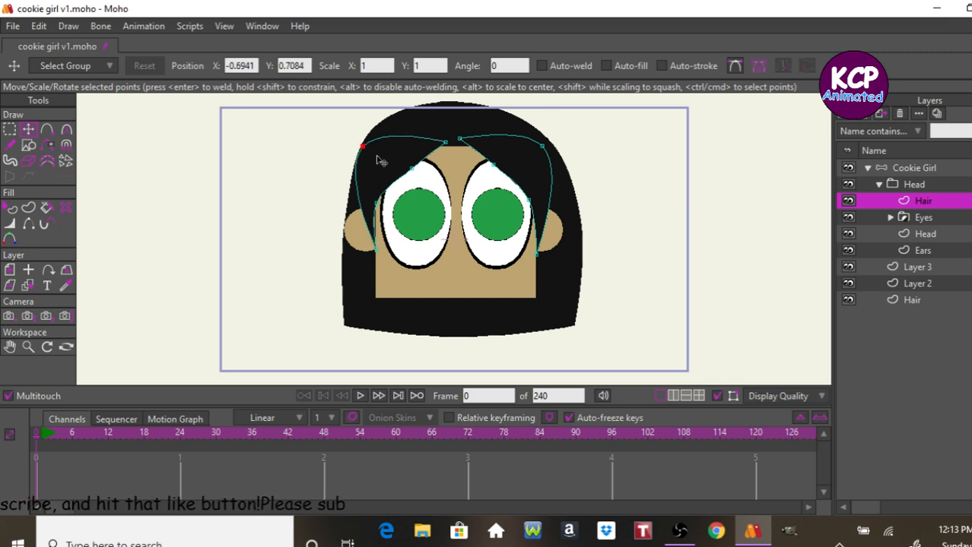
pyautogui.moveTo(375, 155); pyautogui.dragTo(378, 157)
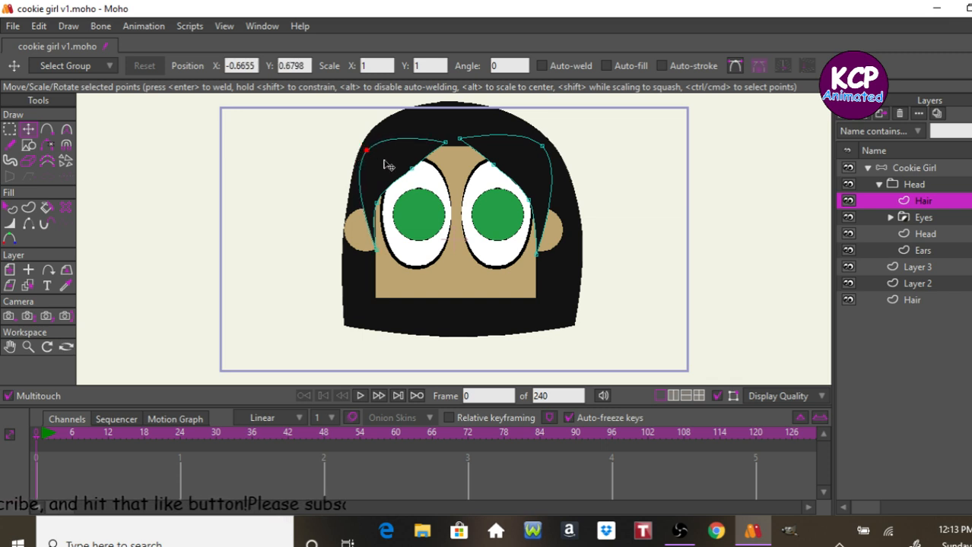
pyautogui.moveTo(545, 147); pyautogui.dragTo(543, 147)
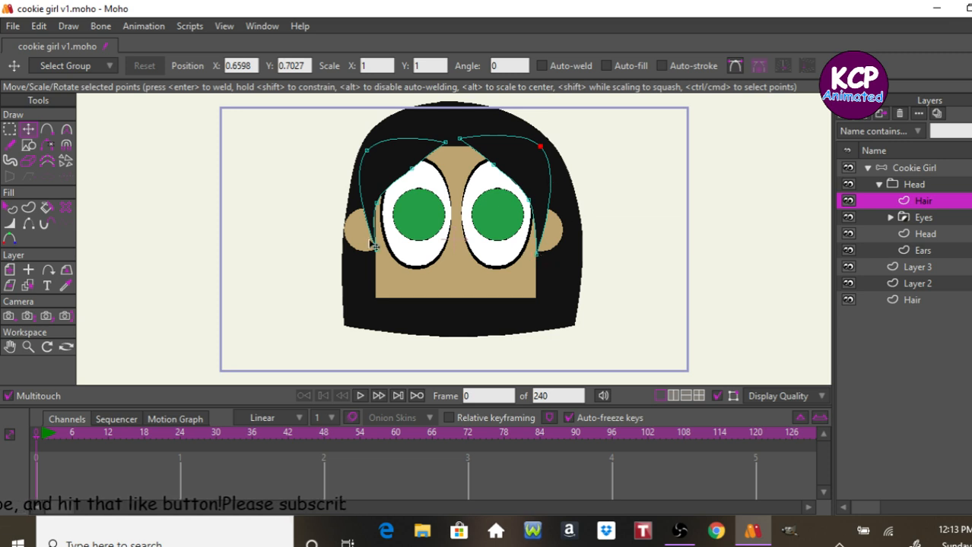
pyautogui.click(377, 203)
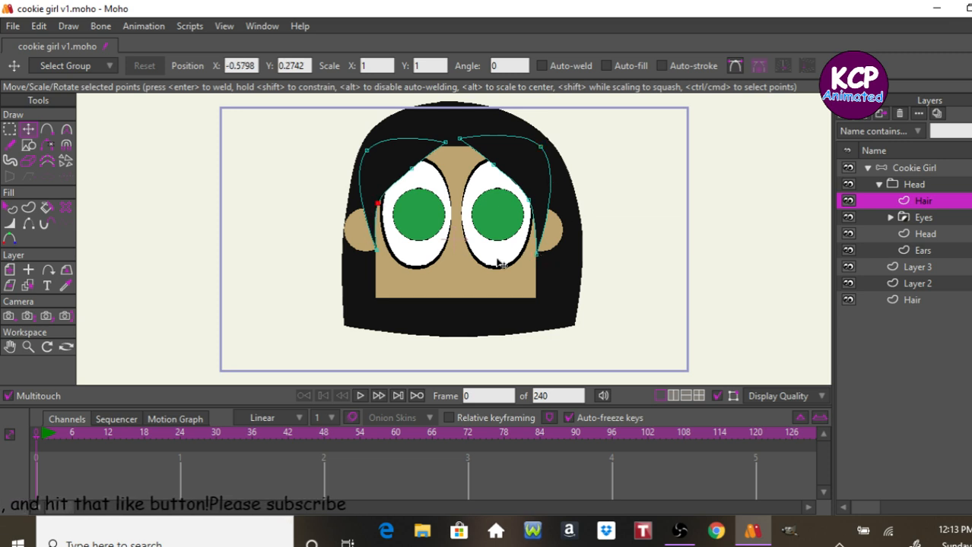
# - Add a new vector layer above the front Hair layer inside the Head group and name it Nose
pyautogui.click(915, 186)
pyautogui.click(895, 203)
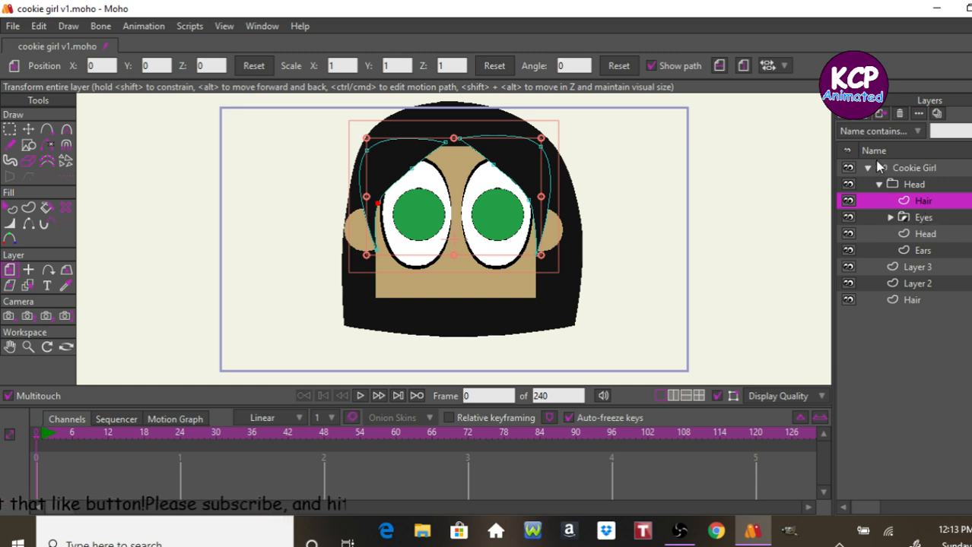
pyautogui.click(849, 120)
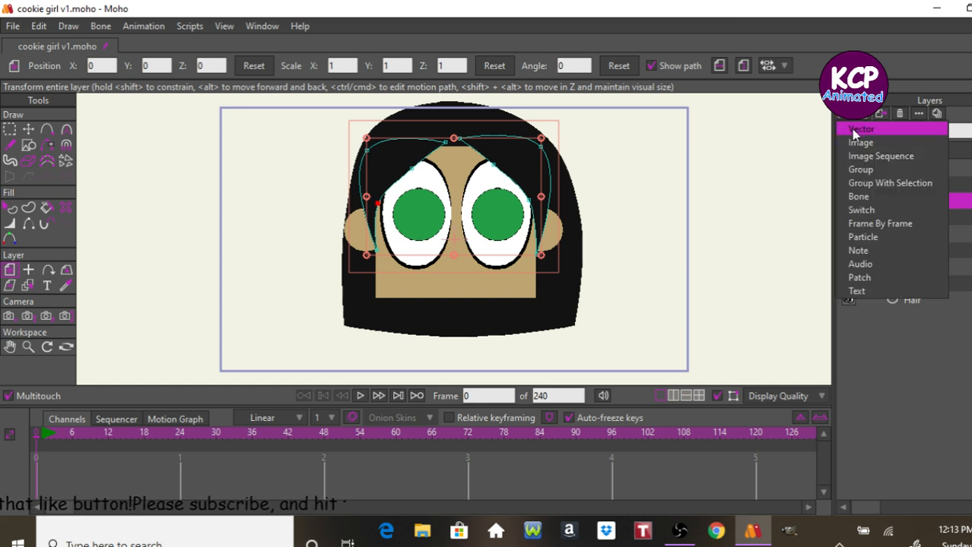
pyautogui.click(857, 130)
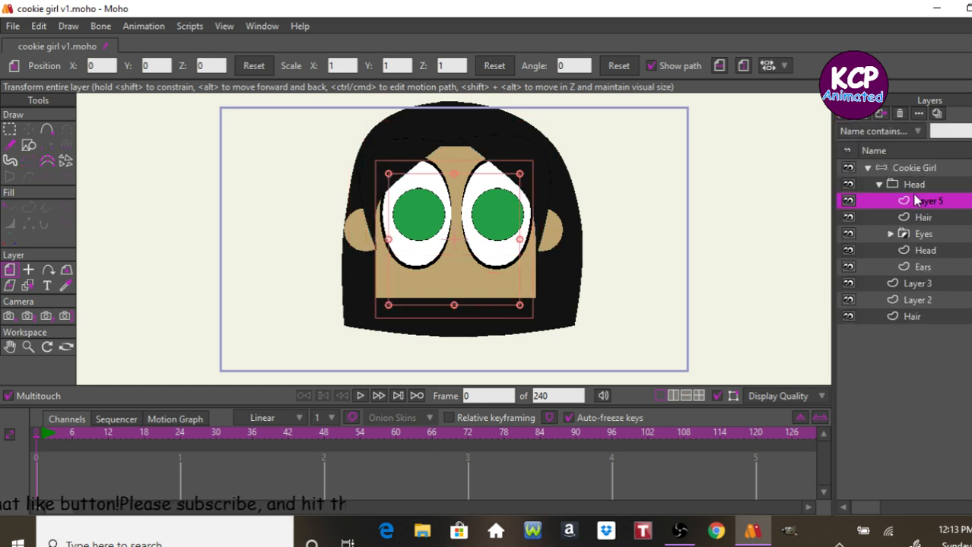
pyautogui.doubleClick(912, 199)
pyautogui.write('Nose')
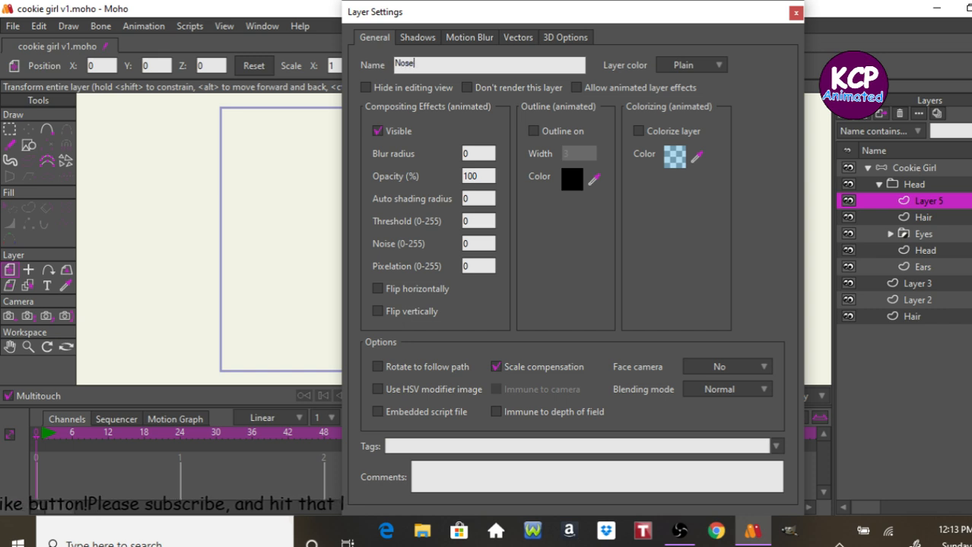
pyautogui.press('Return')
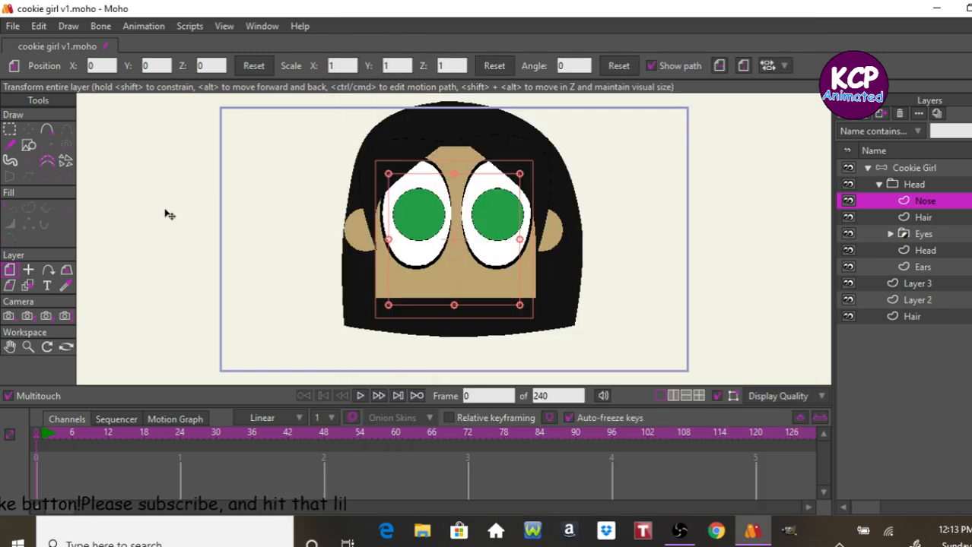
# - Draw a small skin-colored oval nose between the lower parts of the eyes and move it to about X 0.03, Y -0.16
pyautogui.click(33, 146)
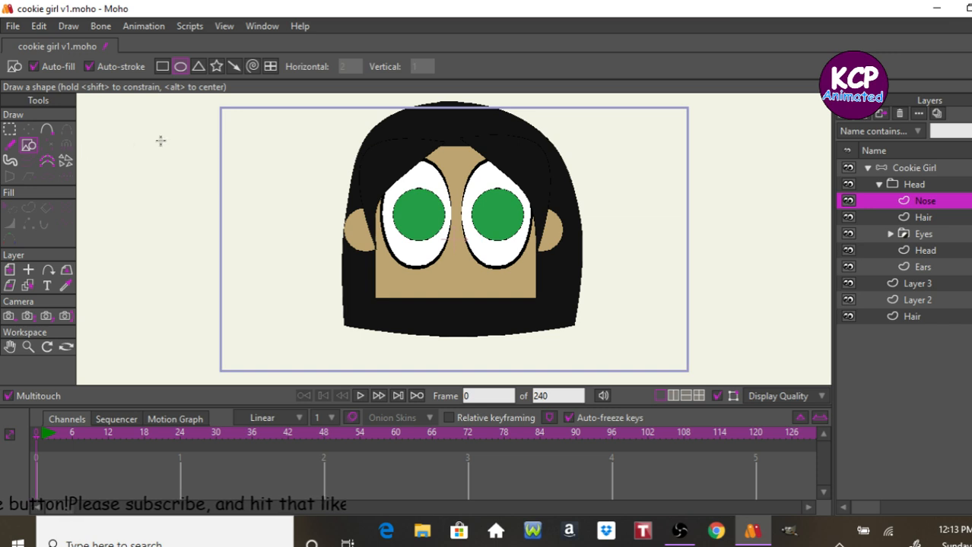
pyautogui.click(66, 285)
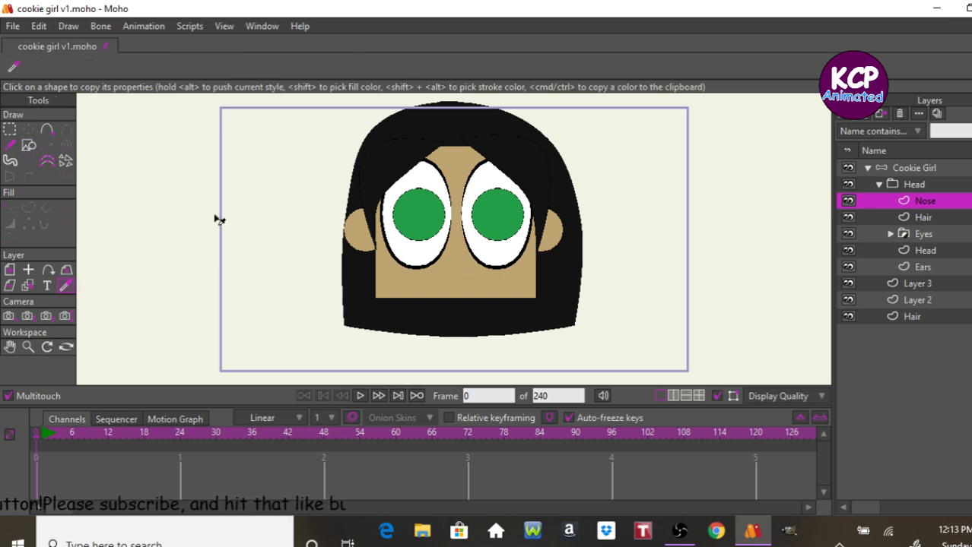
pyautogui.click(29, 146)
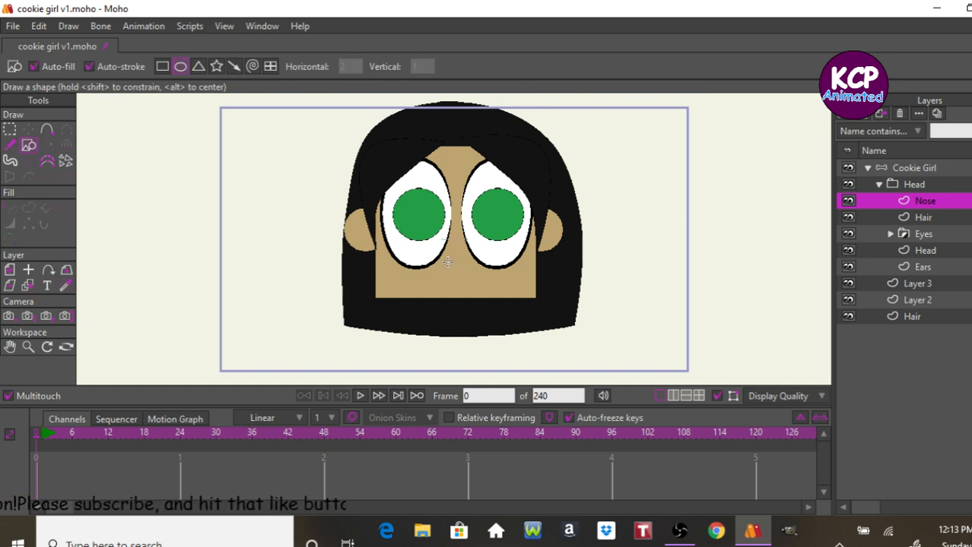
pyautogui.moveTo(448, 262); pyautogui.dragTo(469, 273)
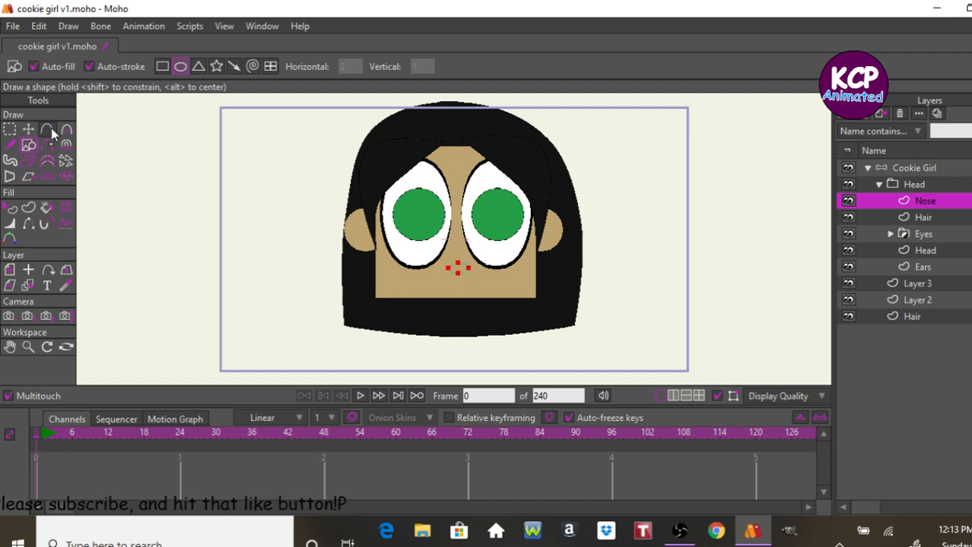
pyautogui.click(29, 130)
pyautogui.moveTo(221, 235); pyautogui.dragTo(217, 223)
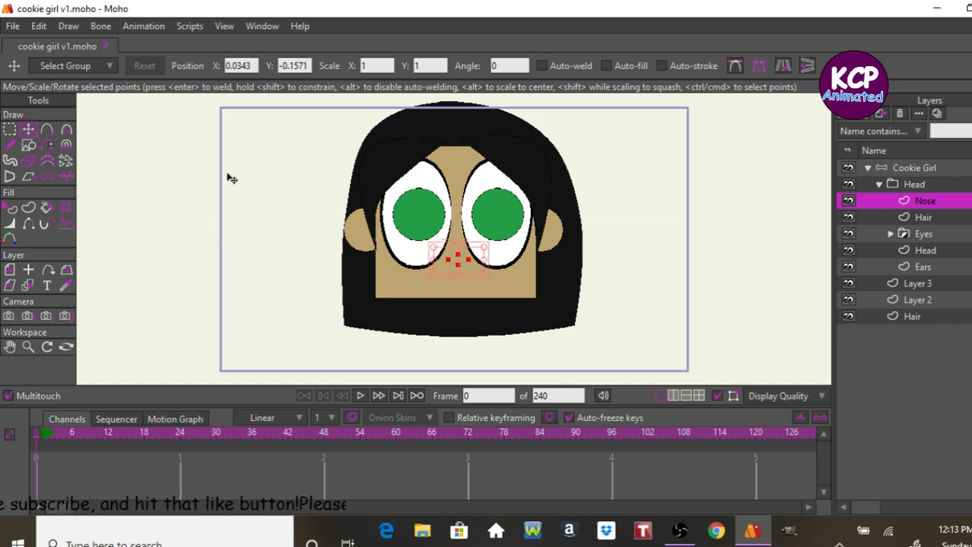
# - Deselect the nose's points and hide the upper-left edge of its outline
pyautogui.press('Escape')
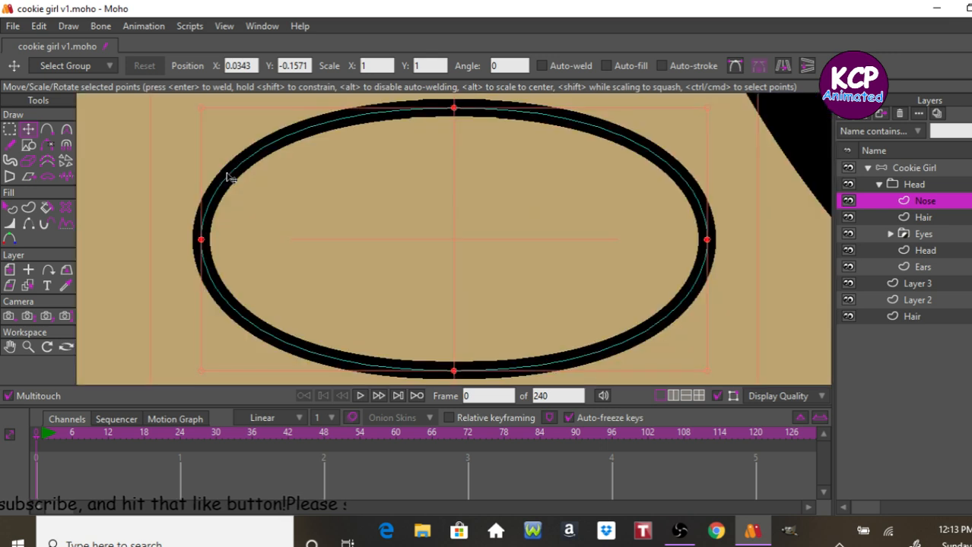
pyautogui.hotkey('ctrl', 'd')
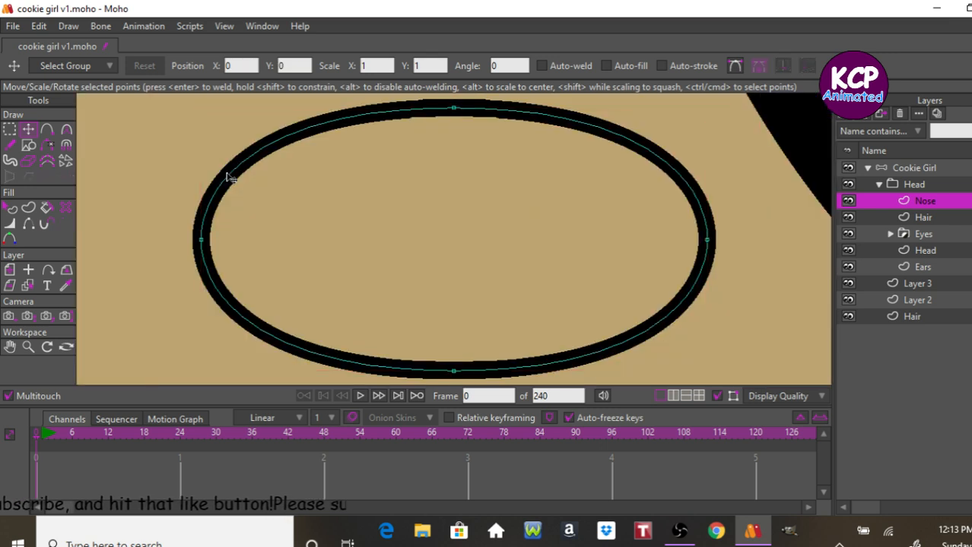
pyautogui.click(10, 130)
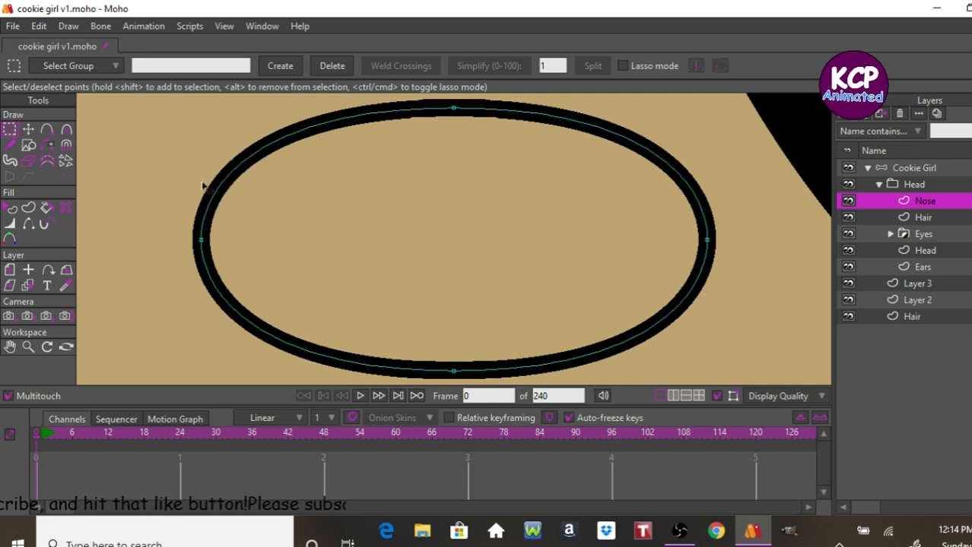
pyautogui.click(29, 224)
pyautogui.click(251, 159)
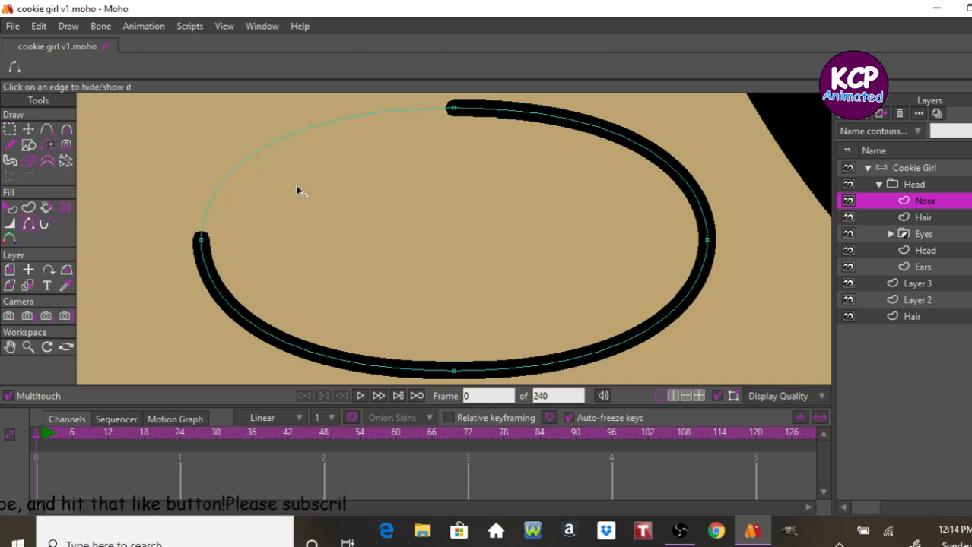
# - Hide the upper-right edge of the nose's outline and render the frame to check it
pyautogui.click(514, 118)
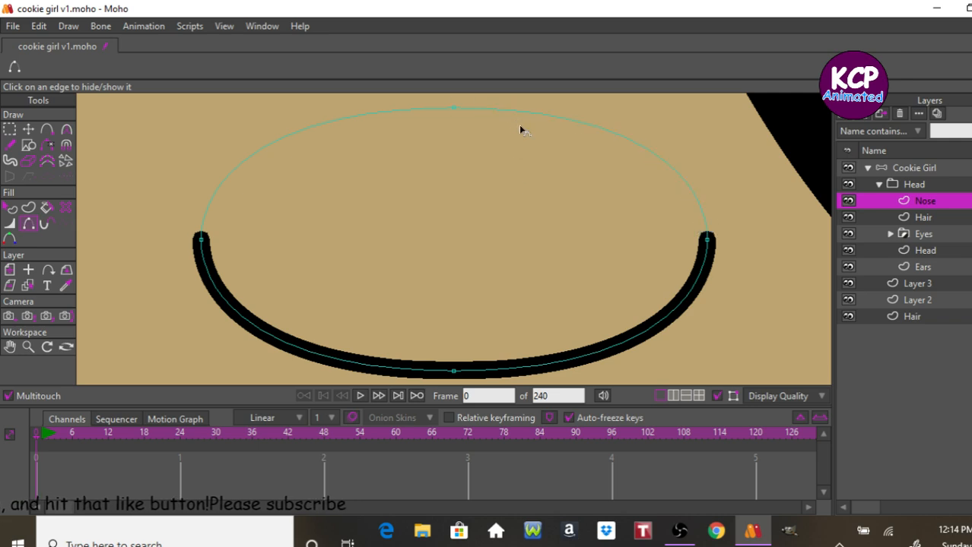
pyautogui.hotkey('ctrl', 'r')
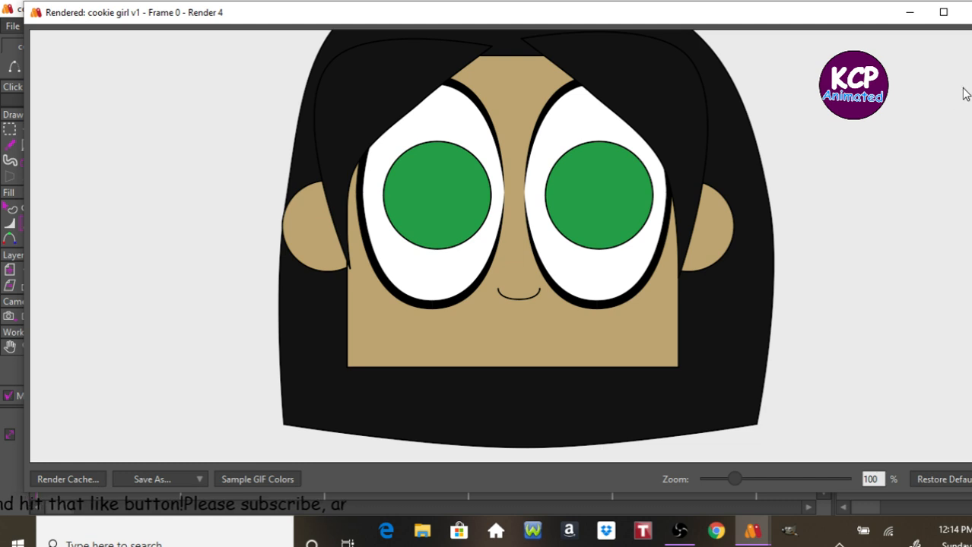
pyautogui.click(965, 12)
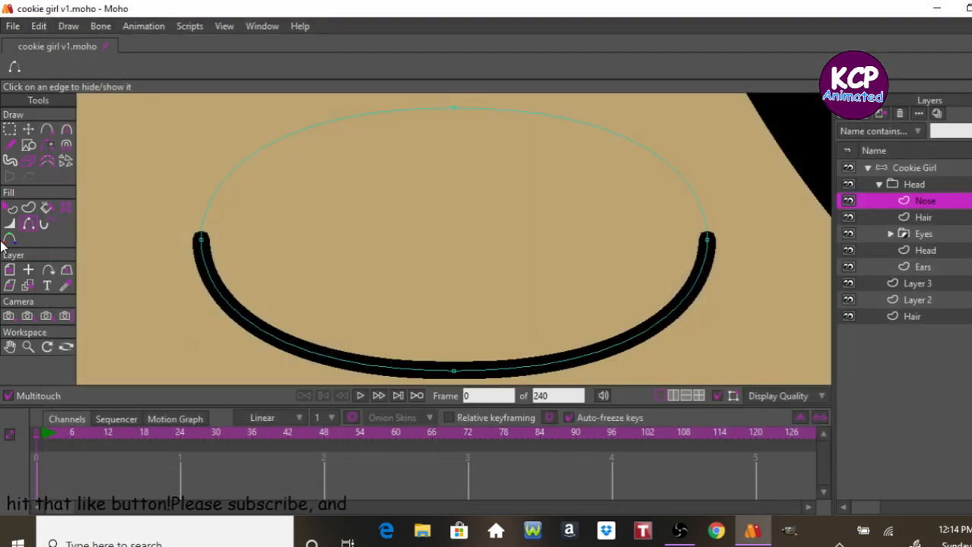
# - Darken the nose shape's fill to a deeper tan, then preview the rendered frame and close the Style window
pyautogui.click(11, 207)
pyautogui.click(393, 262)
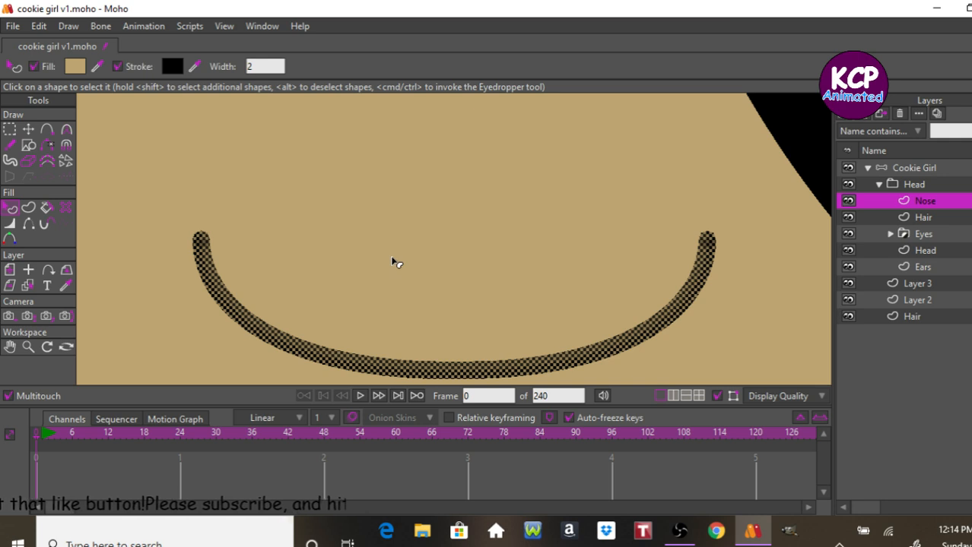
pyautogui.hotkey('ctrl', 't')
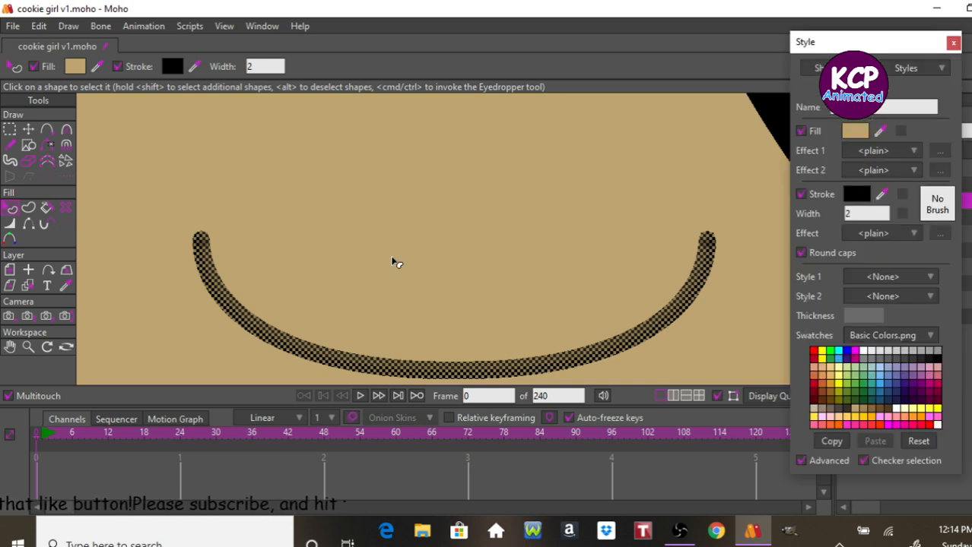
pyautogui.click(854, 131)
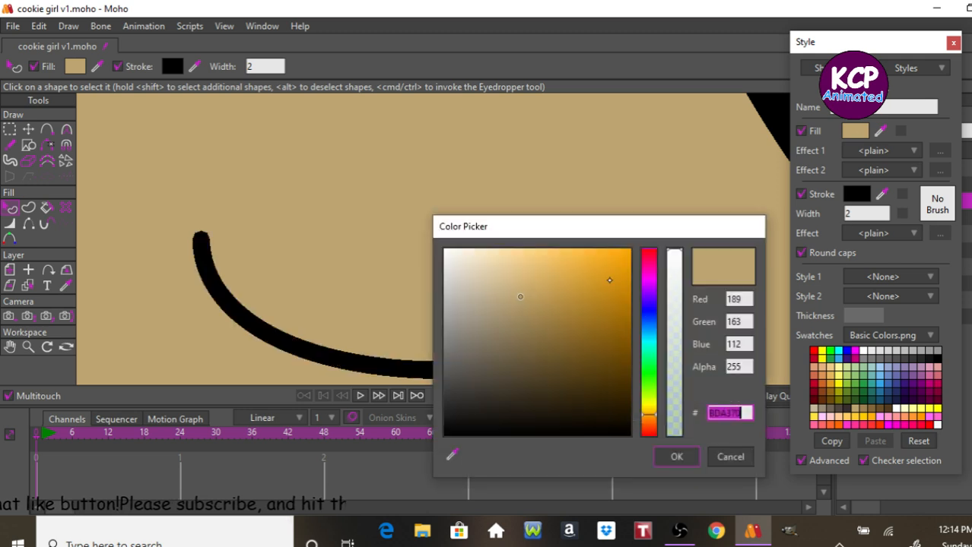
pyautogui.click(519, 321)
pyautogui.click(519, 320)
pyautogui.click(687, 458)
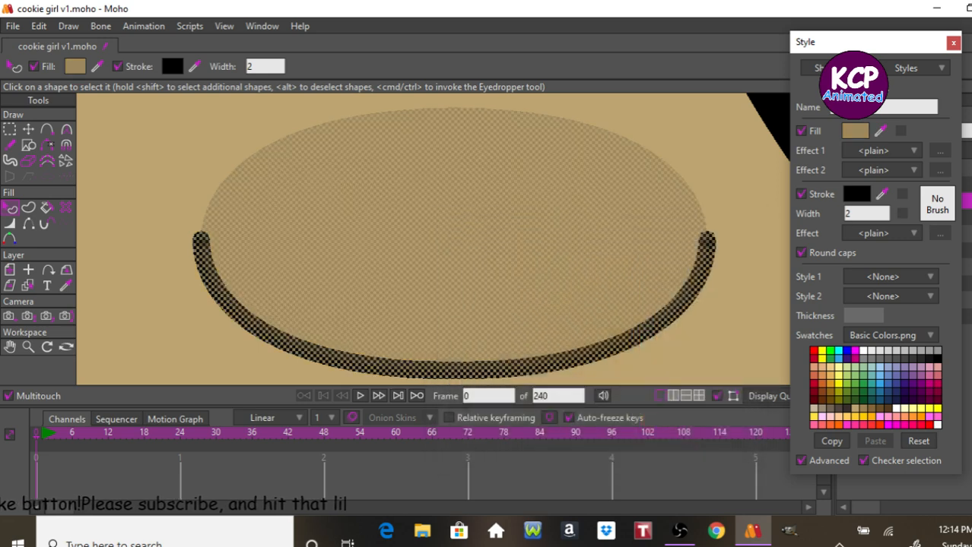
pyautogui.press('Return')
pyautogui.hotkey('ctrl', 'r')
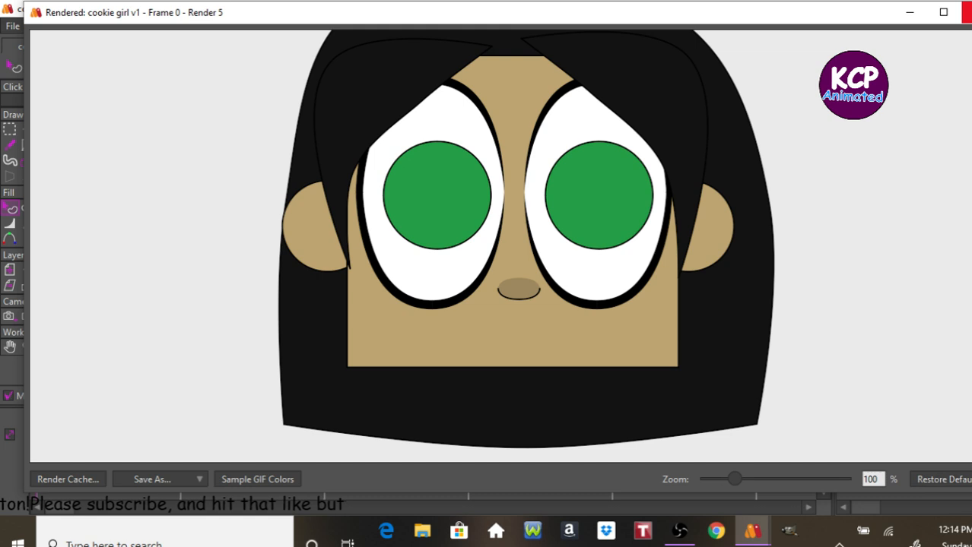
pyautogui.click(968, 12)
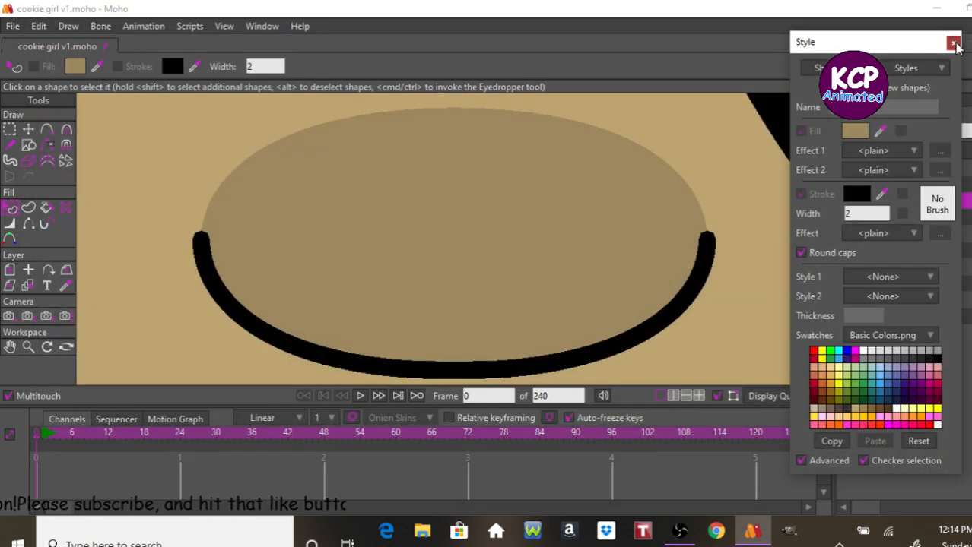
pyautogui.click(953, 42)
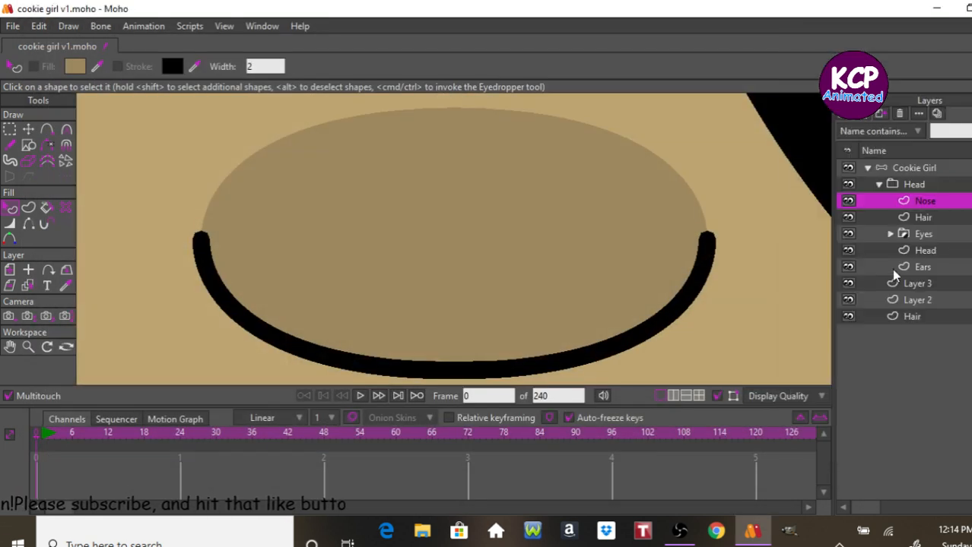
# - Add a new vector layer above Nose inside the Head group and name it Mouth
pyautogui.click(879, 184)
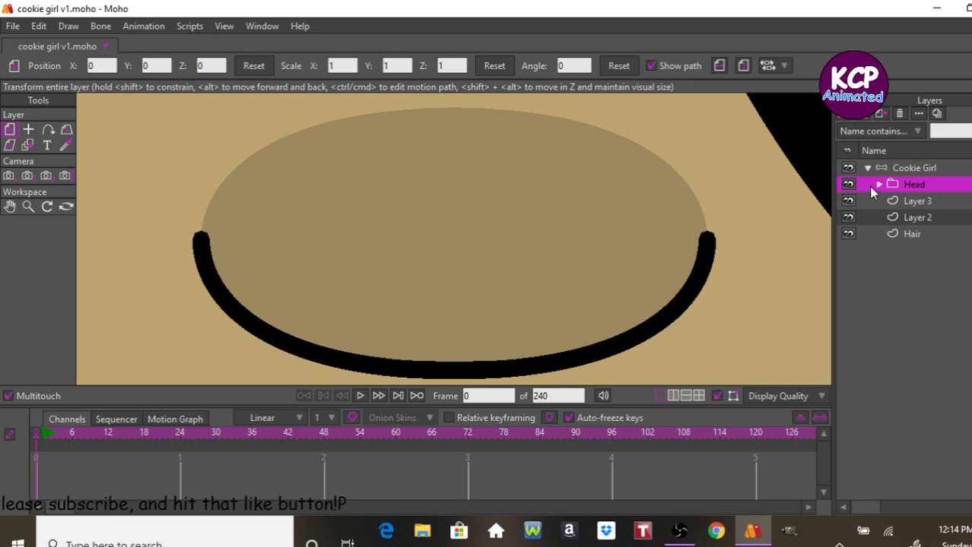
pyautogui.click(879, 184)
pyautogui.click(919, 201)
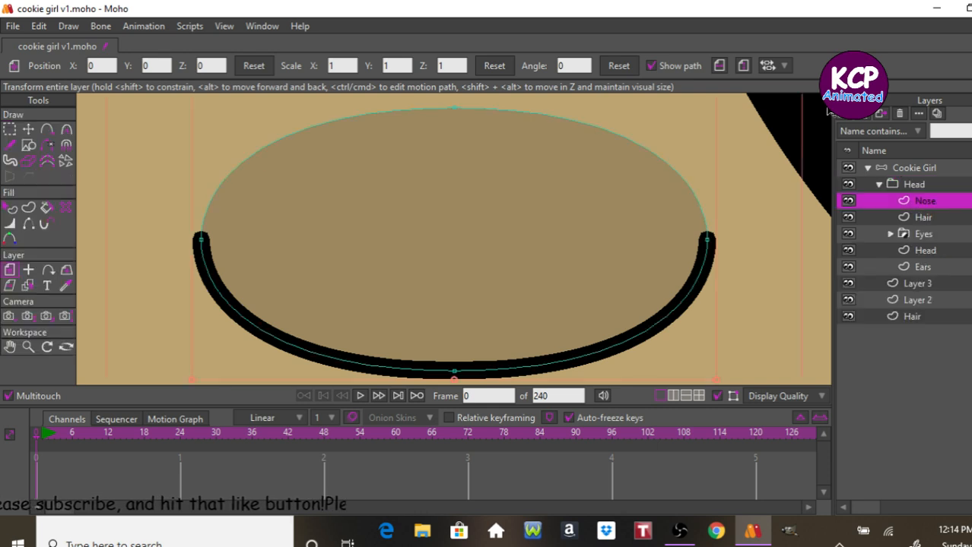
pyautogui.click(880, 113)
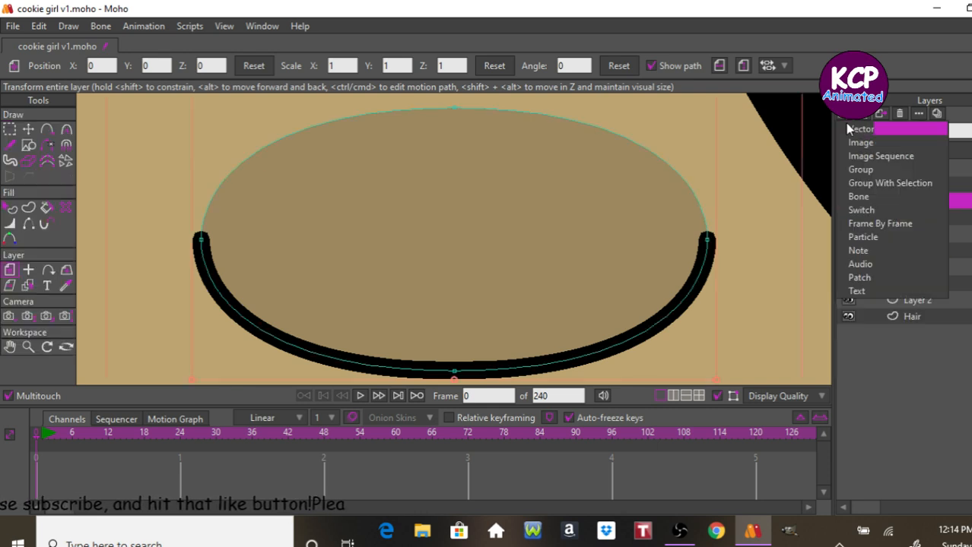
pyautogui.click(859, 128)
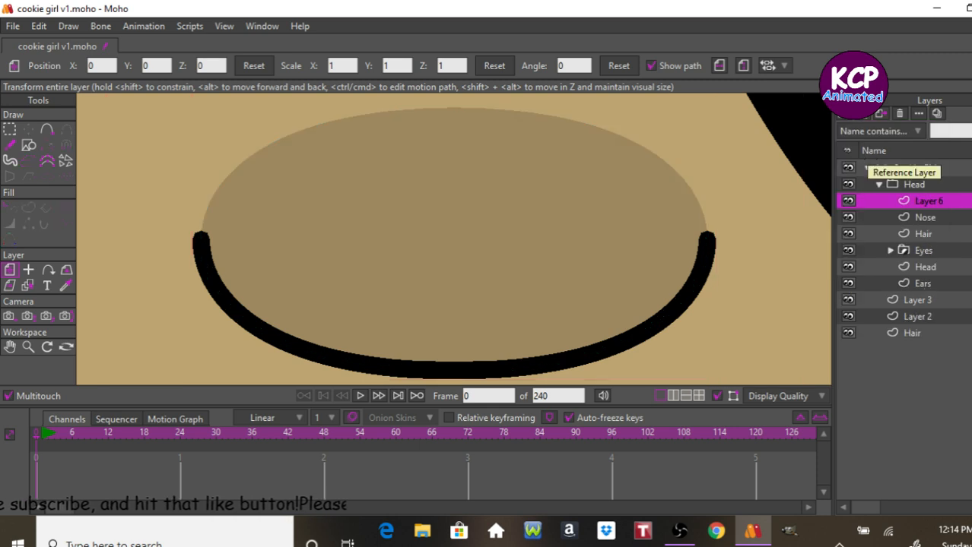
pyautogui.doubleClick(950, 202)
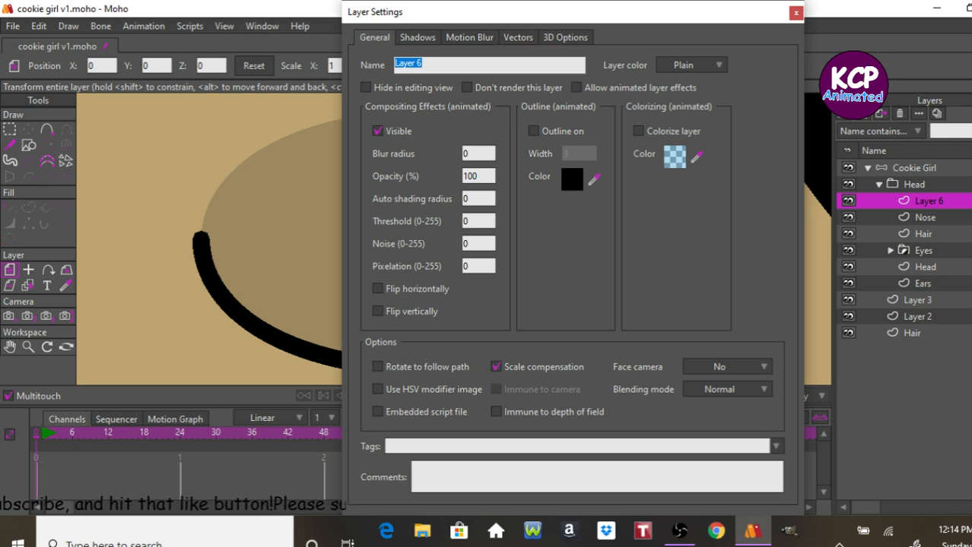
pyautogui.write('Mouth')
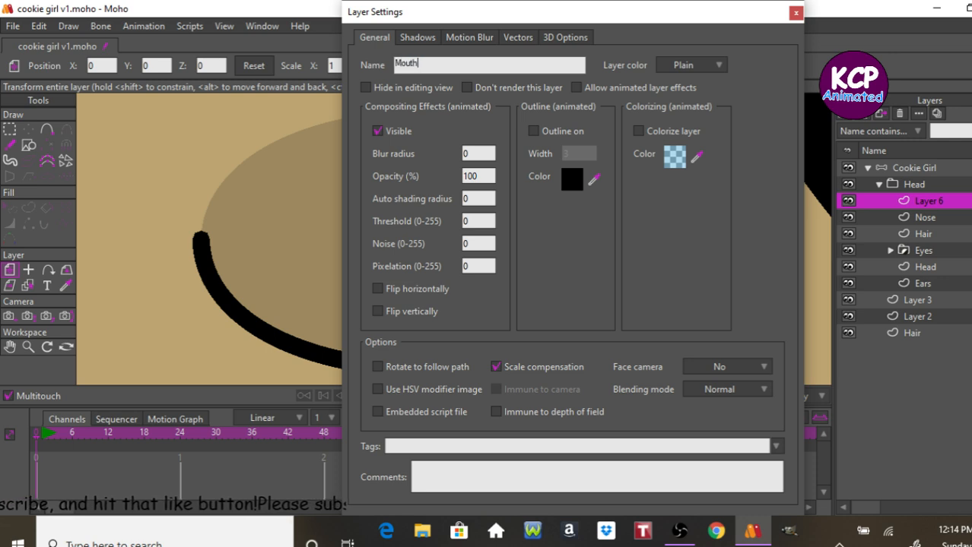
pyautogui.press('Return')
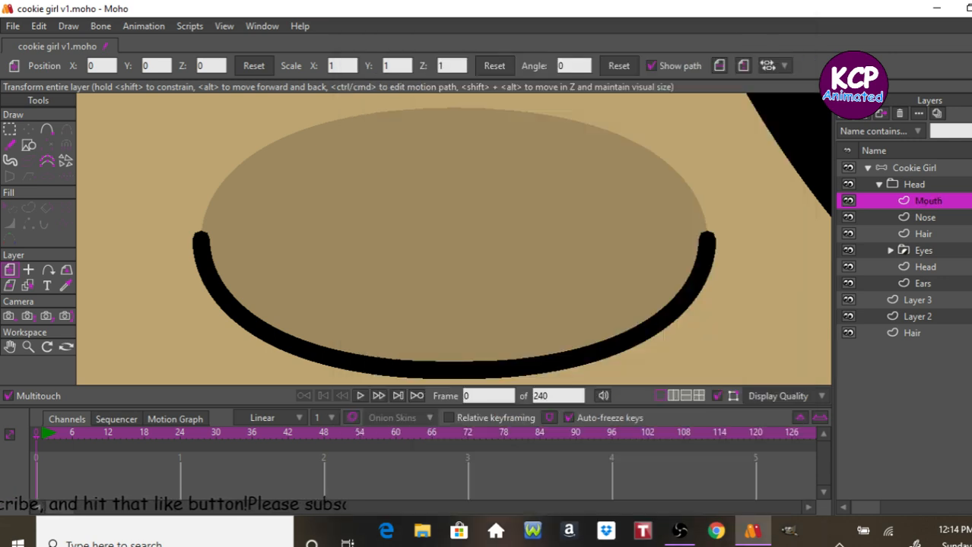
# - Draw a wide, flat oval mouth below the nose and move it to about X 0.05, Y -0.36
pyautogui.press('Home')
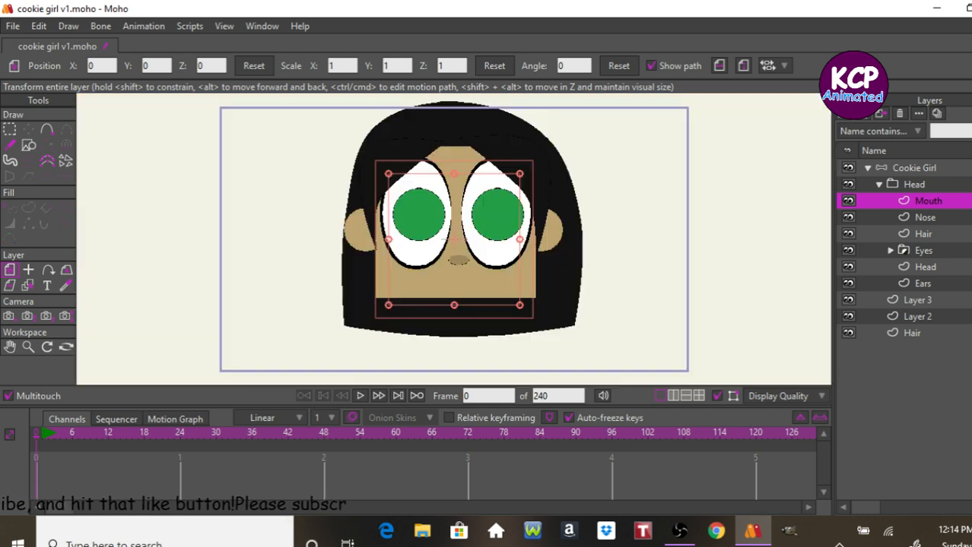
pyautogui.click(31, 152)
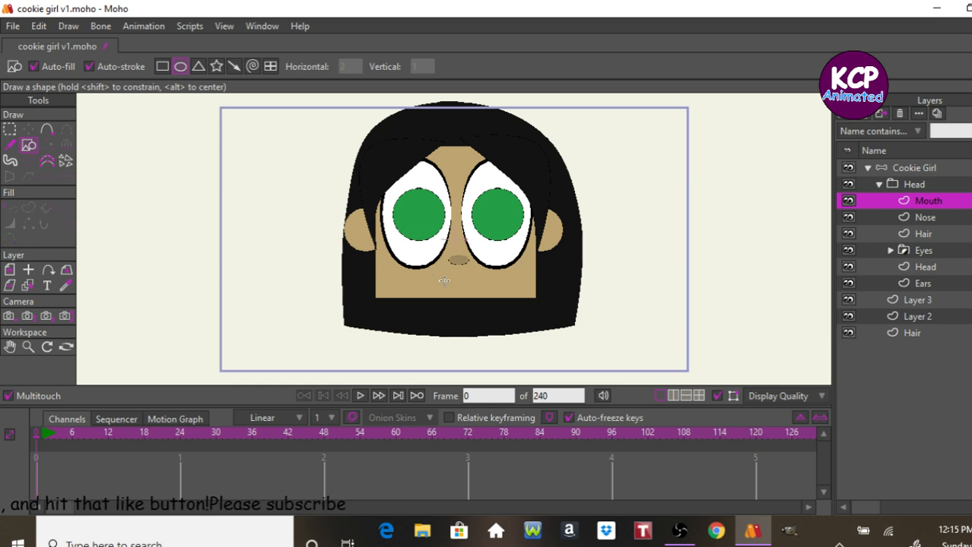
pyautogui.moveTo(434, 280)
pyautogui.mouseDown()
pyautogui.moveTo(497, 298)
pyautogui.moveTo(531, 295)
pyautogui.moveTo(523, 290)
pyautogui.mouseUp()
pyautogui.click(29, 129)
pyautogui.moveTo(238, 254); pyautogui.dragTo(221, 250)
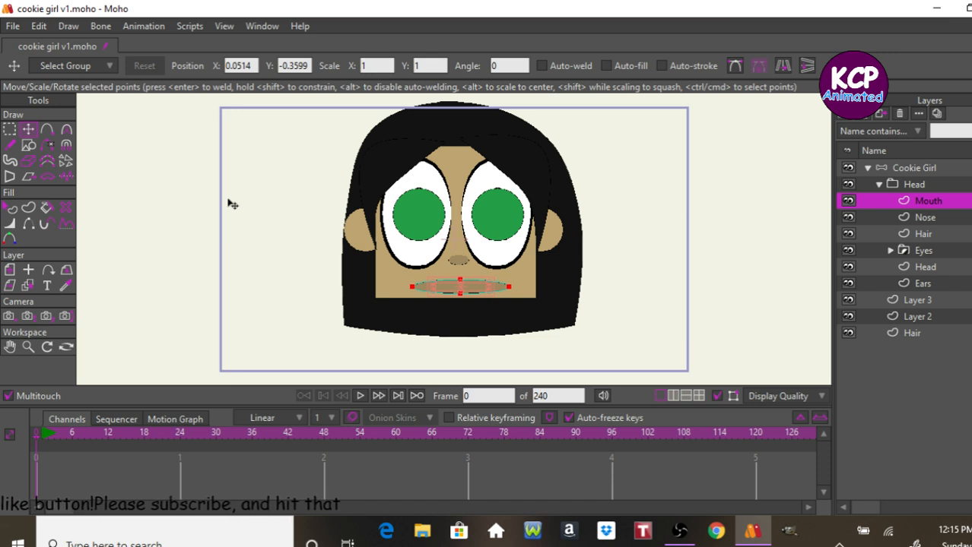
# - Split the mouth's outline with one extra point between each pair of existing points and deselect them
pyautogui.press('g')
pyautogui.click(595, 66)
pyautogui.click(696, 119)
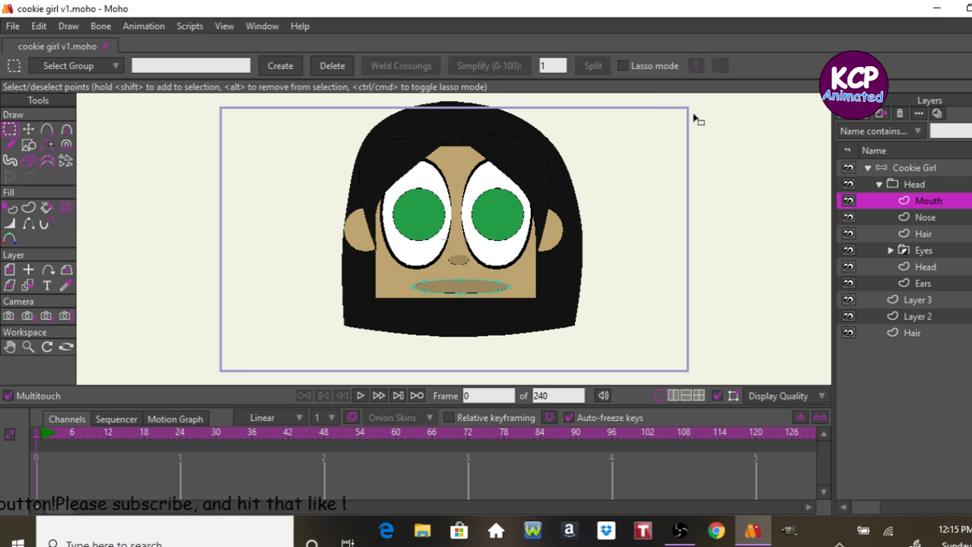
pyautogui.press('Escape')
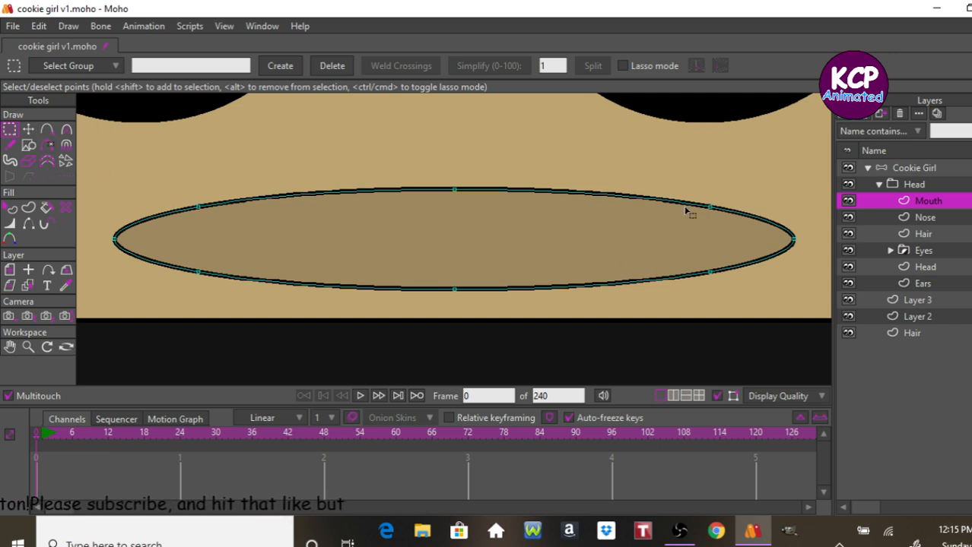
# - Sharpen the two outer end points of the mouth oval into peaked corners by reducing their curvature to about 0
pyautogui.click(66, 130)
pyautogui.moveTo(132, 244); pyautogui.dragTo(107, 245)
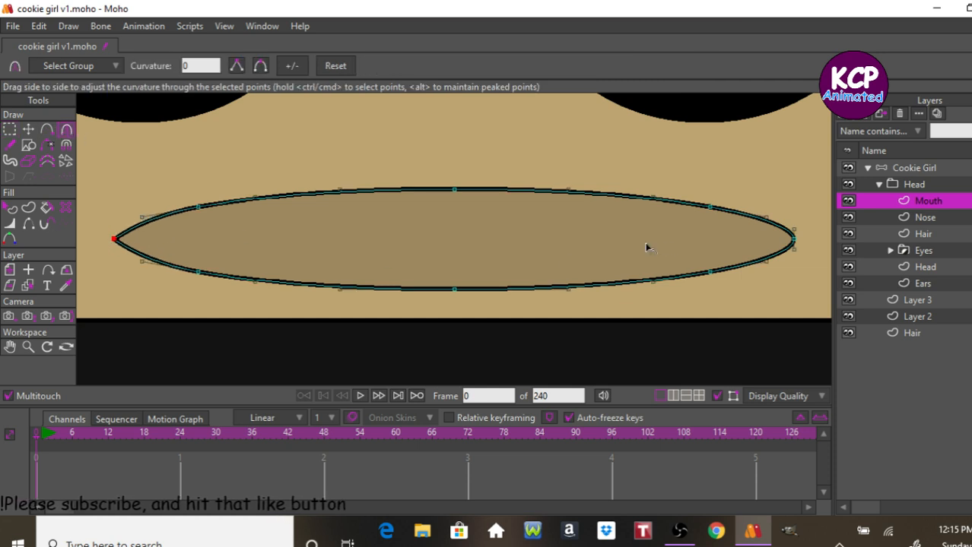
pyautogui.moveTo(788, 244); pyautogui.dragTo(783, 242)
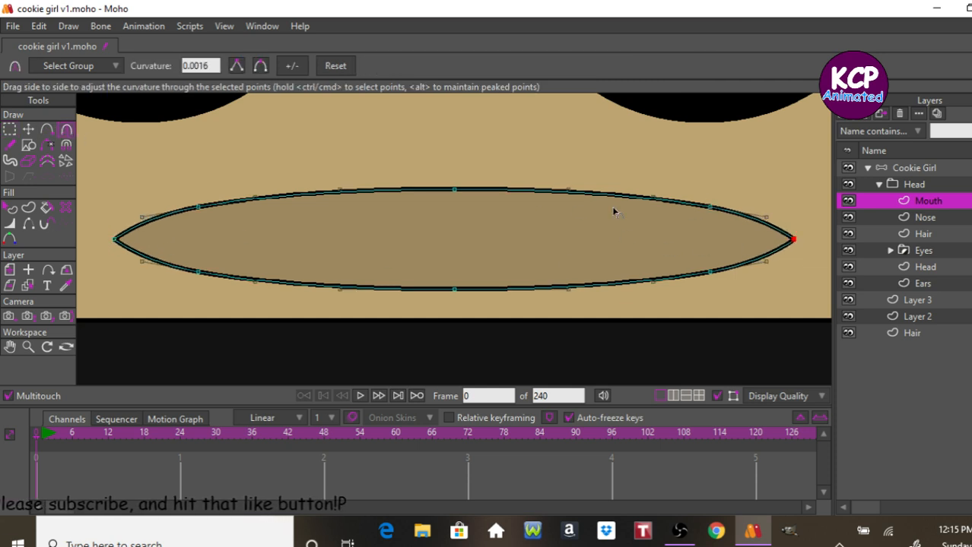
# - Lower the three upper points of the mouth shape close to its bottom edge to form a thin smile, and preview the render
pyautogui.click(28, 129)
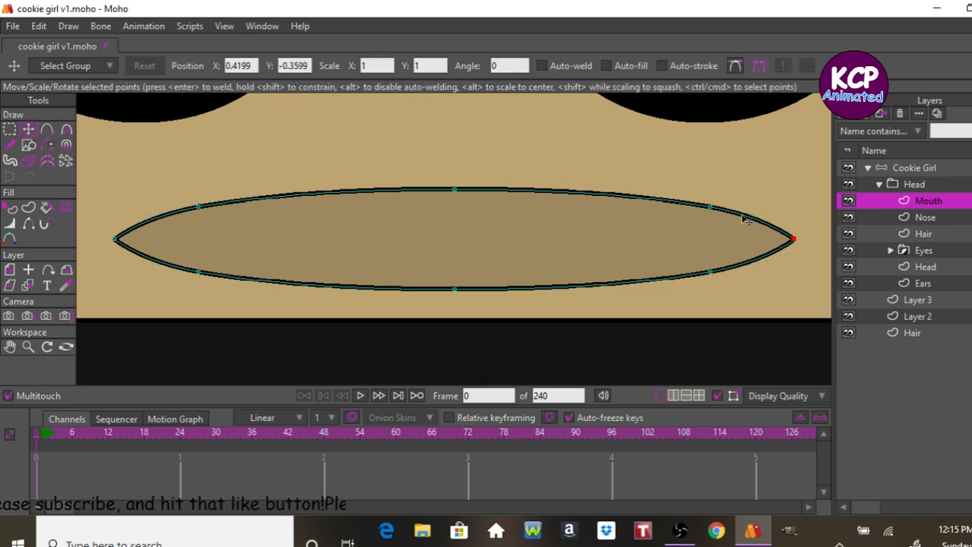
pyautogui.moveTo(706, 206); pyautogui.dragTo(706, 258)
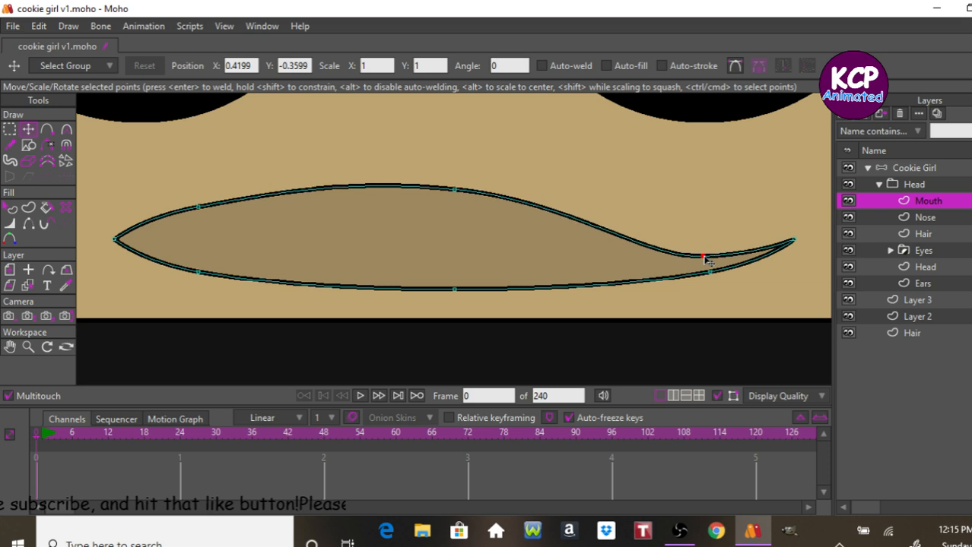
pyautogui.moveTo(464, 188); pyautogui.dragTo(455, 271)
pyautogui.moveTo(199, 207); pyautogui.dragTo(198, 254)
pyautogui.moveTo(445, 271); pyautogui.dragTo(449, 277)
pyautogui.moveTo(704, 255); pyautogui.dragTo(716, 264)
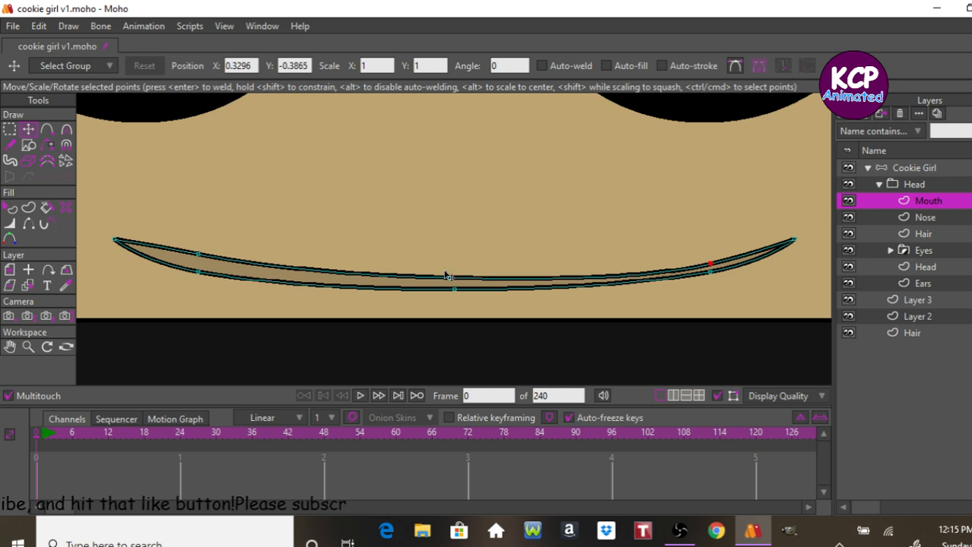
pyautogui.moveTo(198, 255)
pyautogui.mouseDown()
pyautogui.moveTo(199, 267)
pyautogui.moveTo(197, 259)
pyautogui.mouseUp()
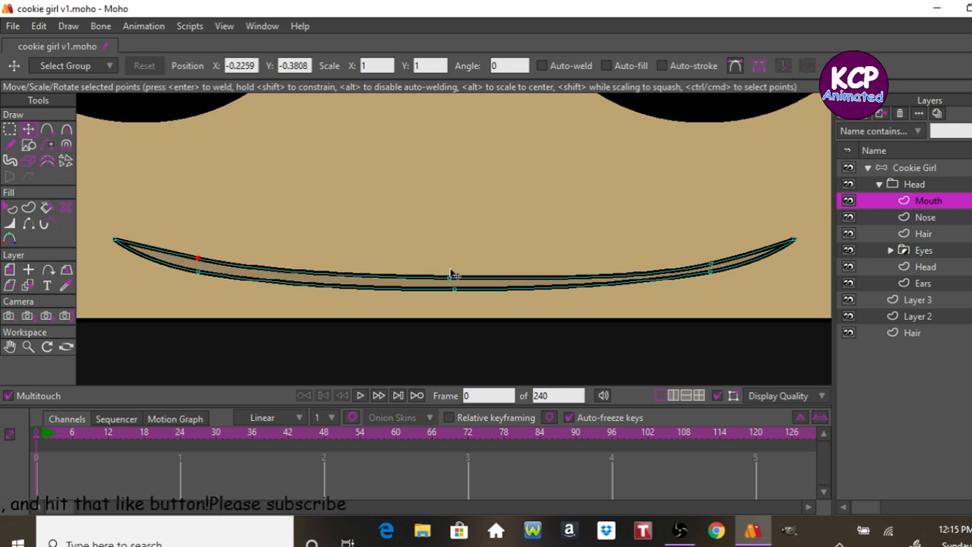
pyautogui.hotkey('ctrl', 'r')
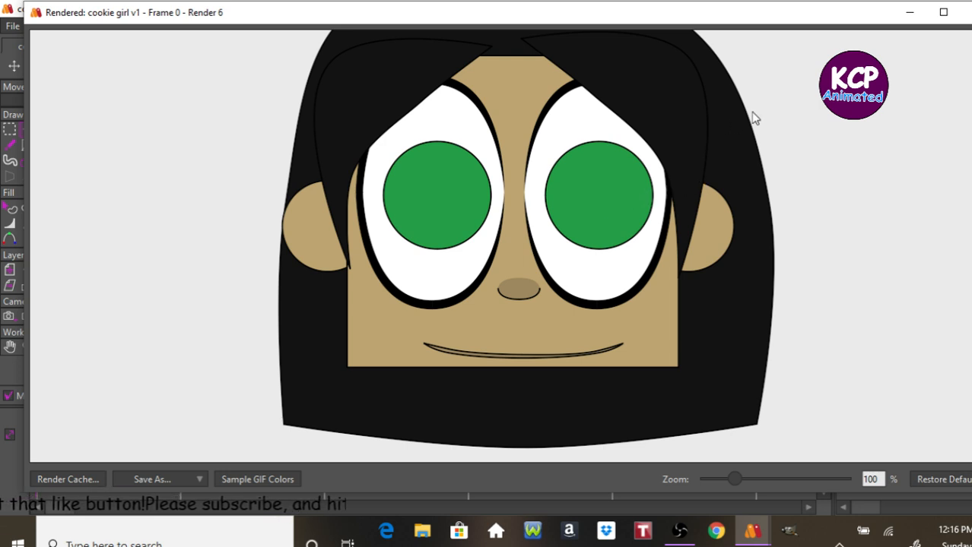
pyautogui.click(962, 12)
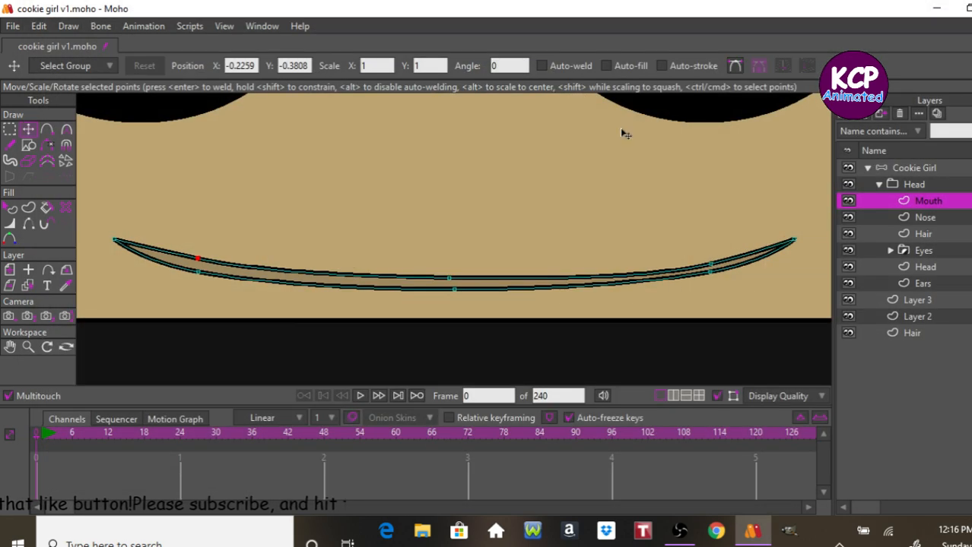
# - Draw a small oval just above the mouth line, left of its centre, and make both of its end points peaked
pyautogui.click(29, 146)
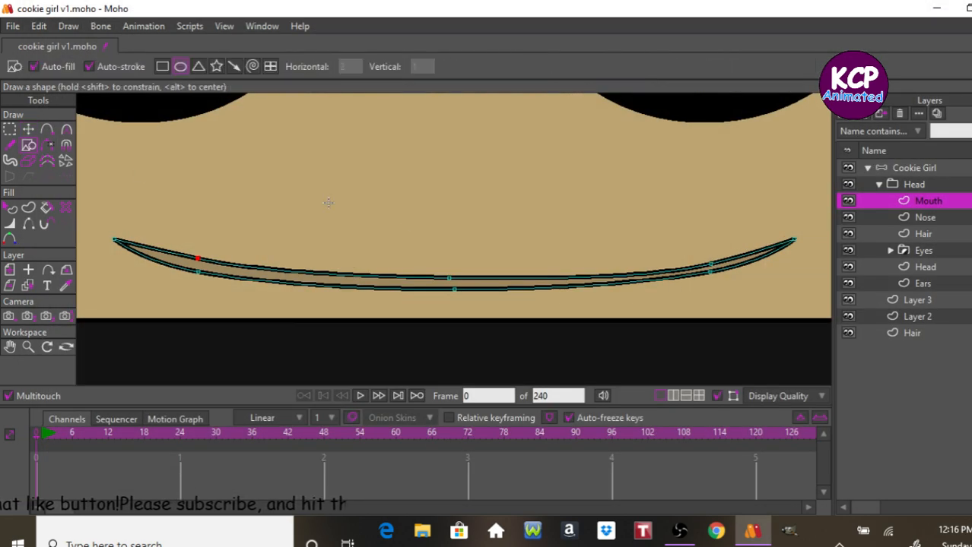
pyautogui.moveTo(289, 228); pyautogui.dragTo(447, 266)
pyautogui.press('Return')
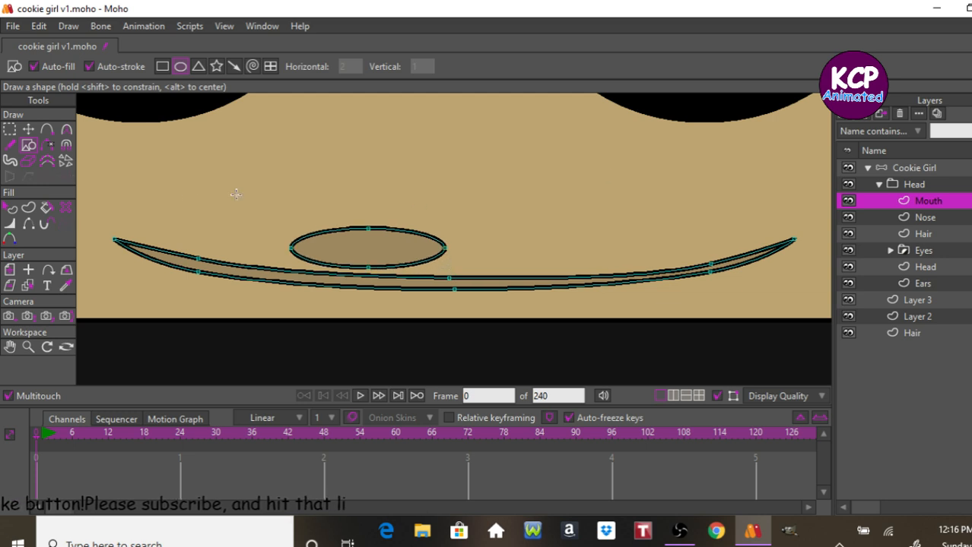
pyautogui.click(68, 132)
pyautogui.moveTo(446, 249); pyautogui.dragTo(134, 250)
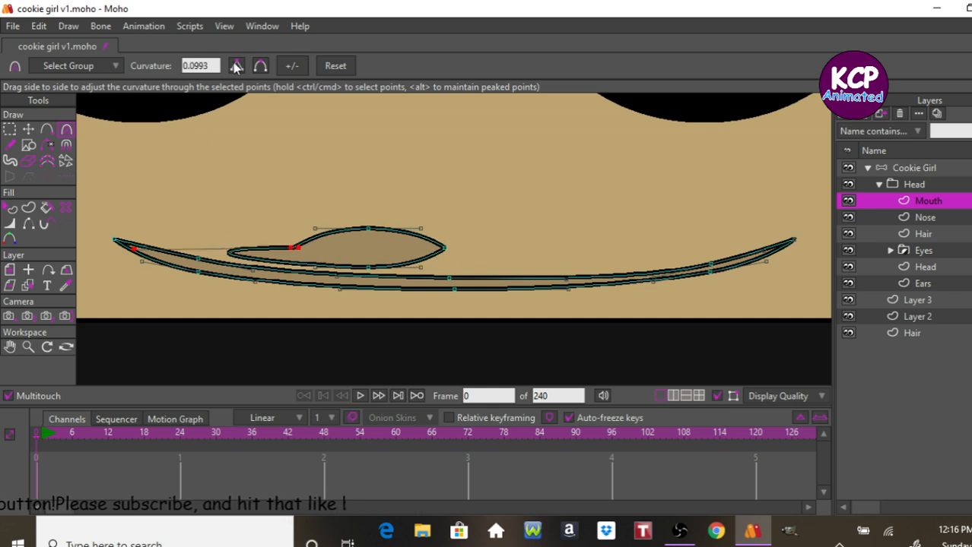
pyautogui.click(236, 65)
# - Reshape the small pointed oval into a half-dome lip whose flat base rests on the mouth's upper edge
pyautogui.click(28, 130)
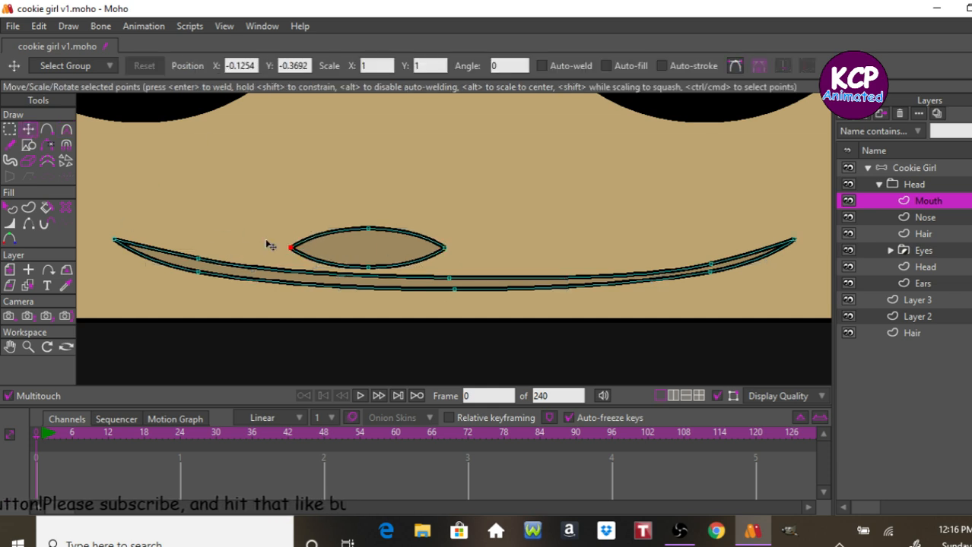
pyautogui.moveTo(368, 267); pyautogui.dragTo(370, 273)
pyautogui.moveTo(369, 229); pyautogui.dragTo(371, 238)
pyautogui.moveTo(444, 249); pyautogui.dragTo(450, 258)
pyautogui.moveTo(295, 247); pyautogui.dragTo(304, 265)
pyautogui.moveTo(449, 256); pyautogui.dragTo(452, 280)
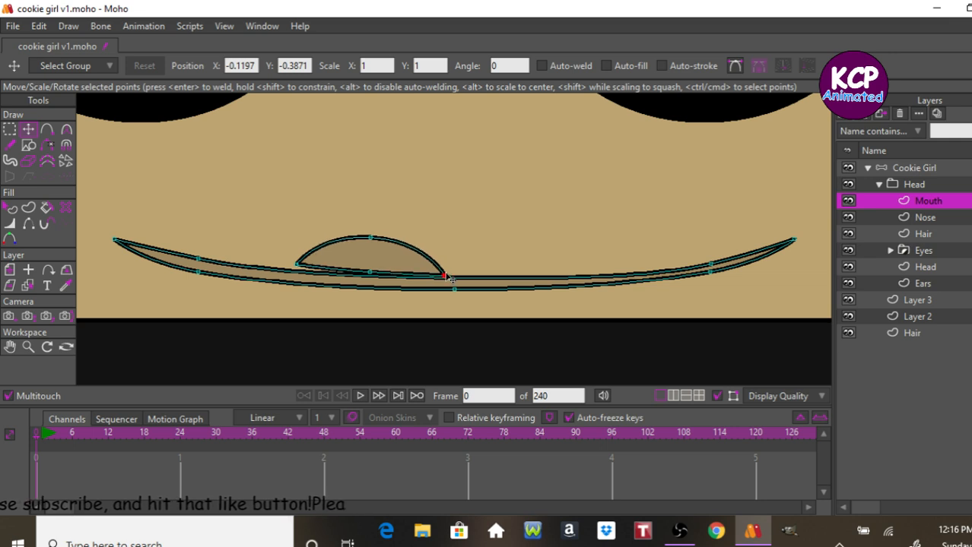
pyautogui.moveTo(304, 266); pyautogui.dragTo(301, 270)
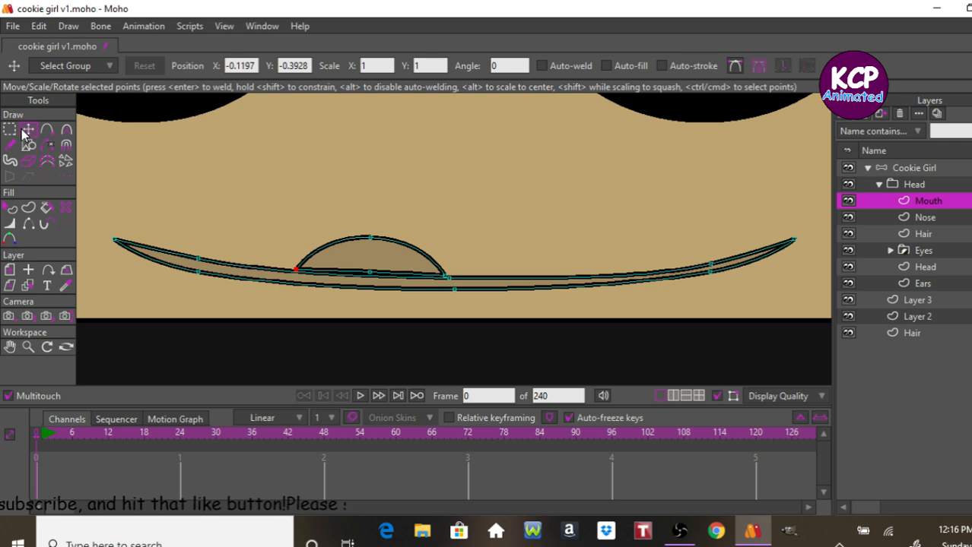
pyautogui.click(387, 260)
pyautogui.moveTo(378, 263); pyautogui.dragTo(379, 265)
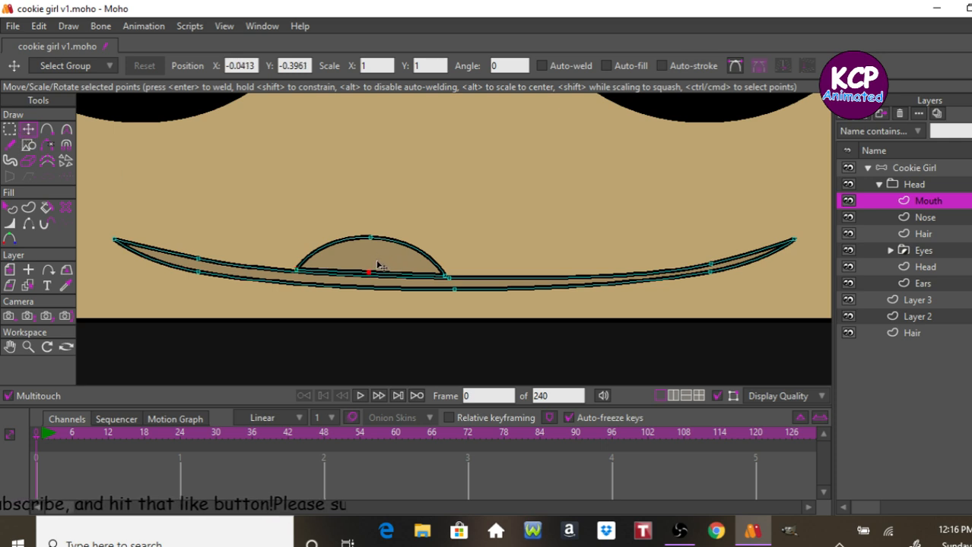
# - Duplicate the half-dome lip beside the first one, fit its base points to the mouth line, and preview the render
pyautogui.doubleClick(387, 251)
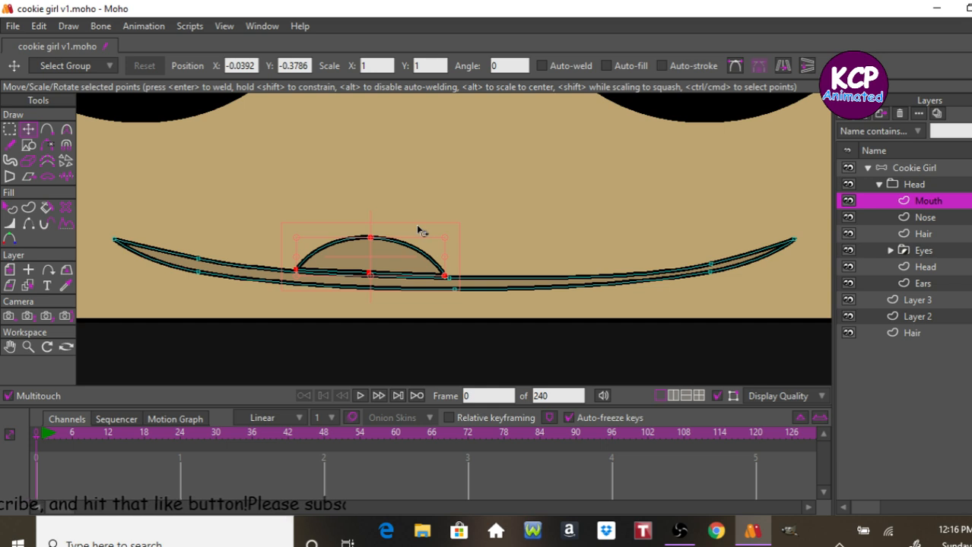
pyautogui.hotkey('ctrl', 'v')
pyautogui.moveTo(345, 319); pyautogui.dragTo(491, 327)
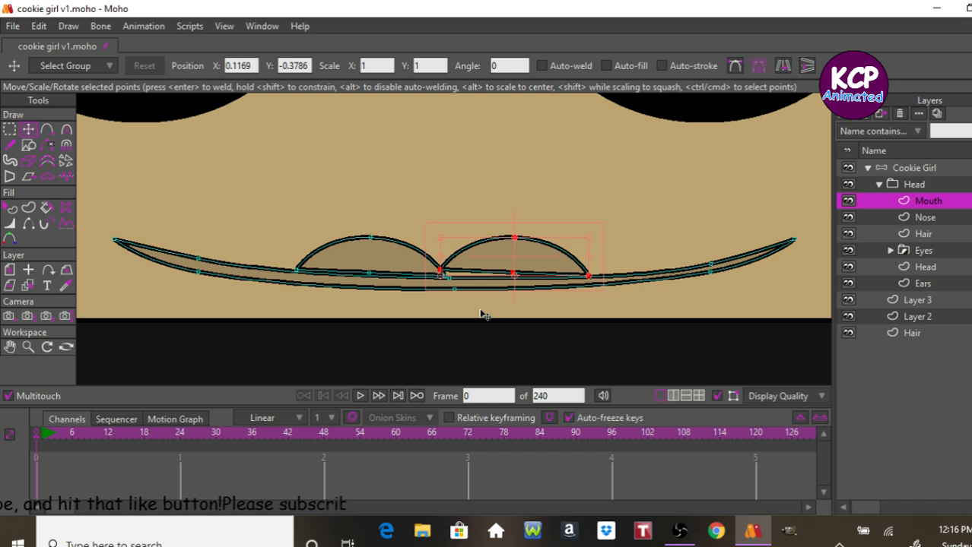
pyautogui.click(483, 314)
pyautogui.moveTo(441, 268); pyautogui.dragTo(443, 275)
pyautogui.moveTo(586, 272); pyautogui.dragTo(587, 276)
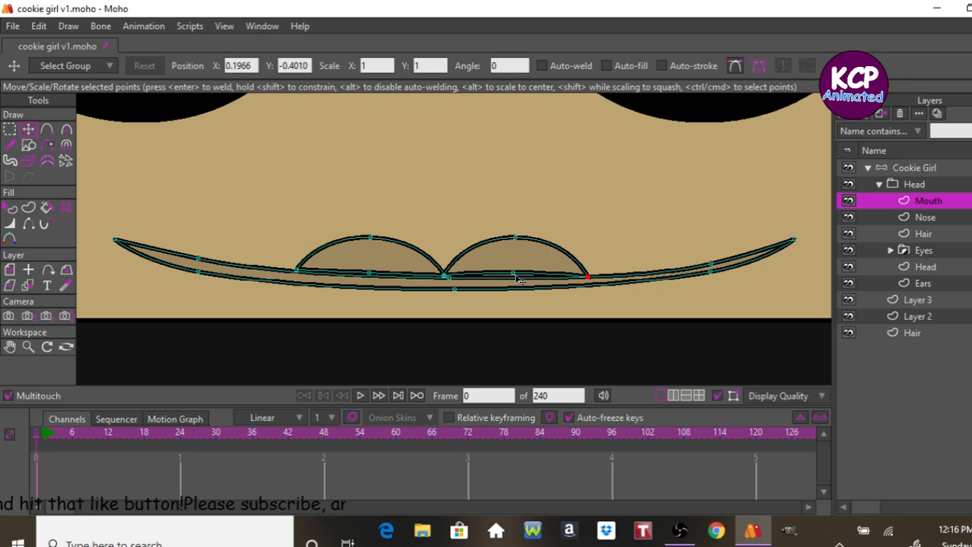
pyautogui.moveTo(513, 273); pyautogui.dragTo(523, 280)
pyautogui.hotkey('ctrl', 'r')
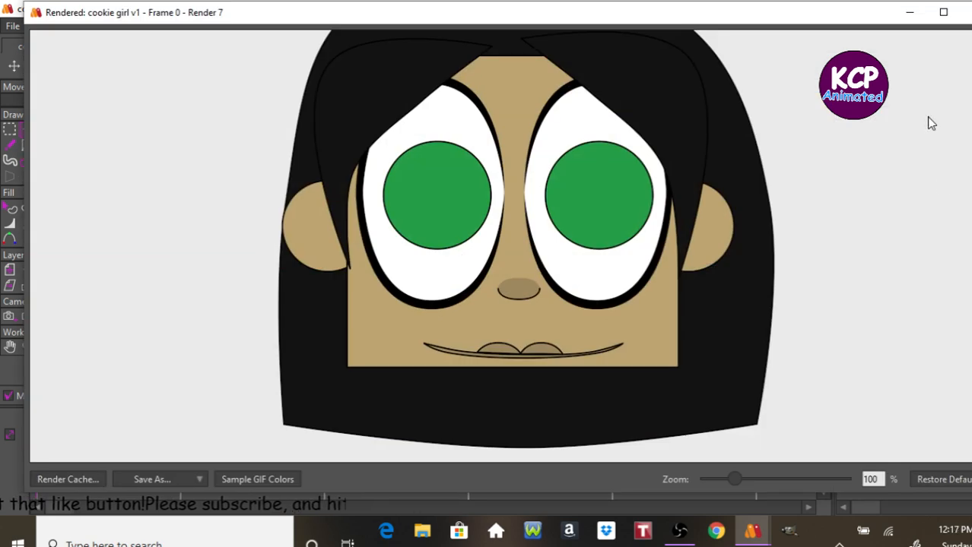
pyautogui.click(965, 12)
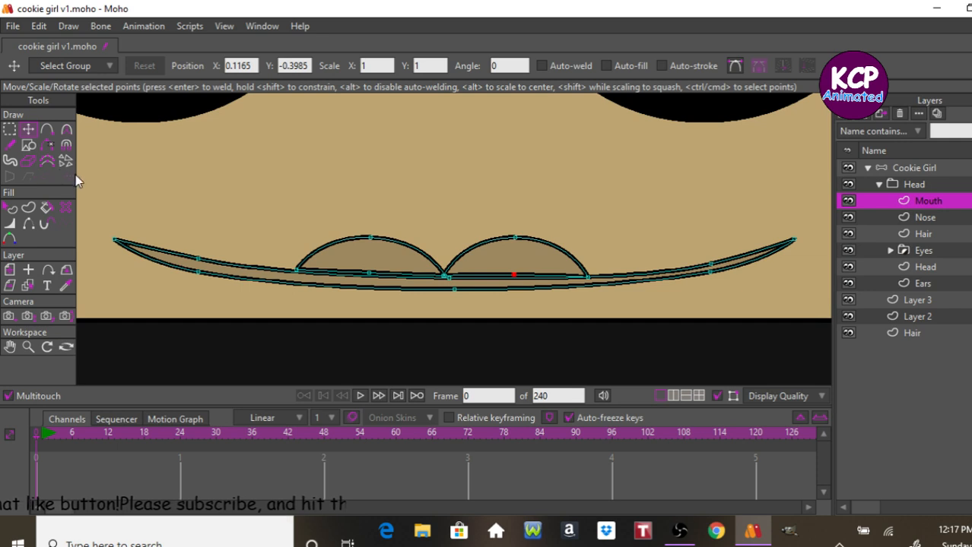
# - Paste another copy of the half-dome lip, flip it vertically and place it below the centre of the mouth
pyautogui.click(25, 144)
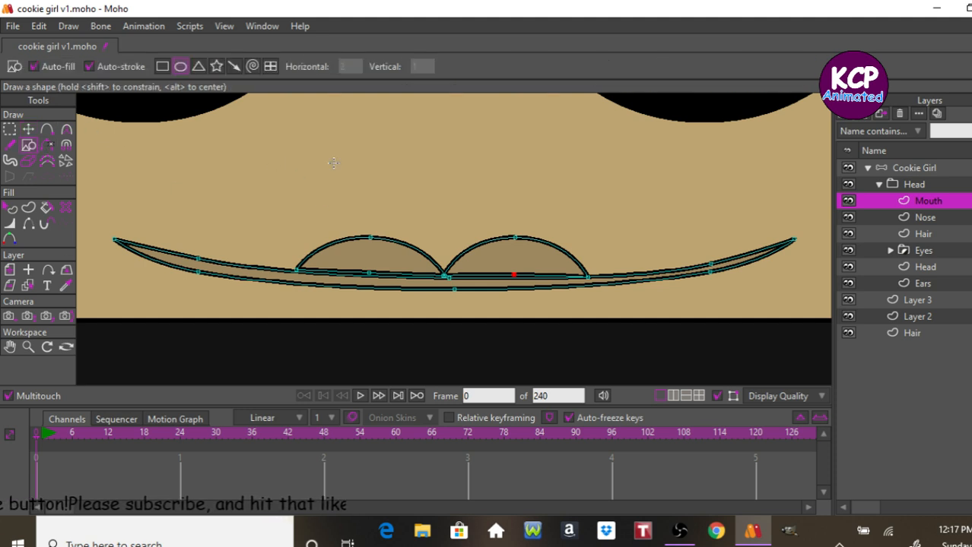
pyautogui.press('t')
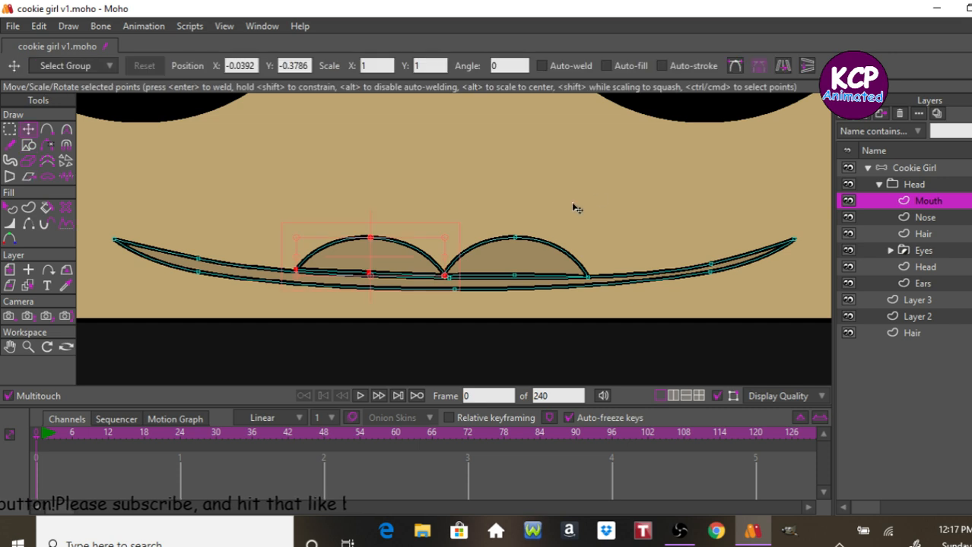
pyautogui.click(807, 66)
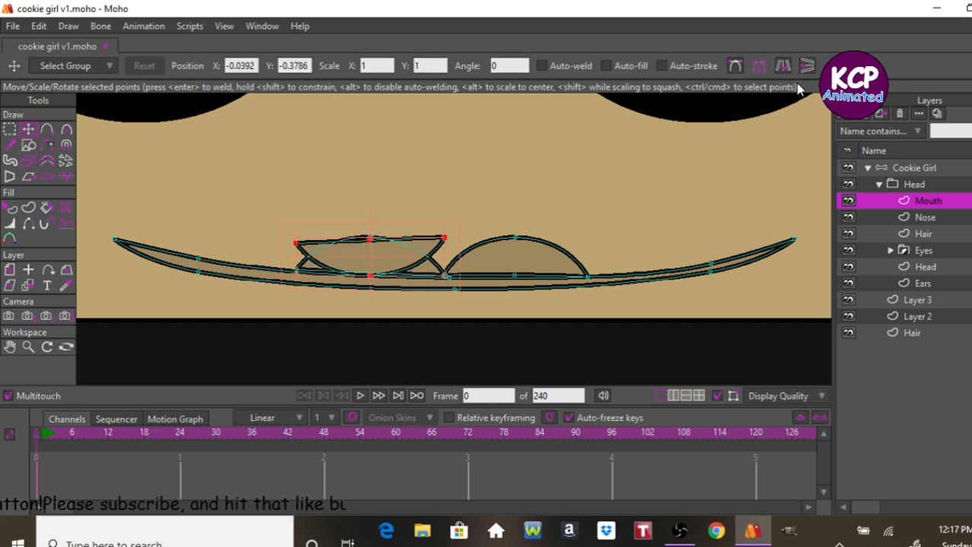
pyautogui.moveTo(302, 297); pyautogui.dragTo(391, 261)
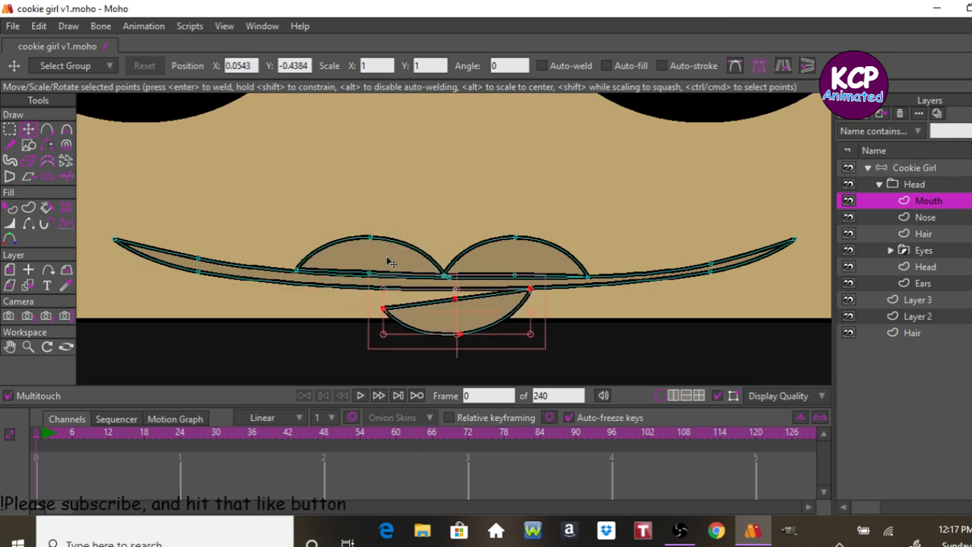
pyautogui.click(390, 262)
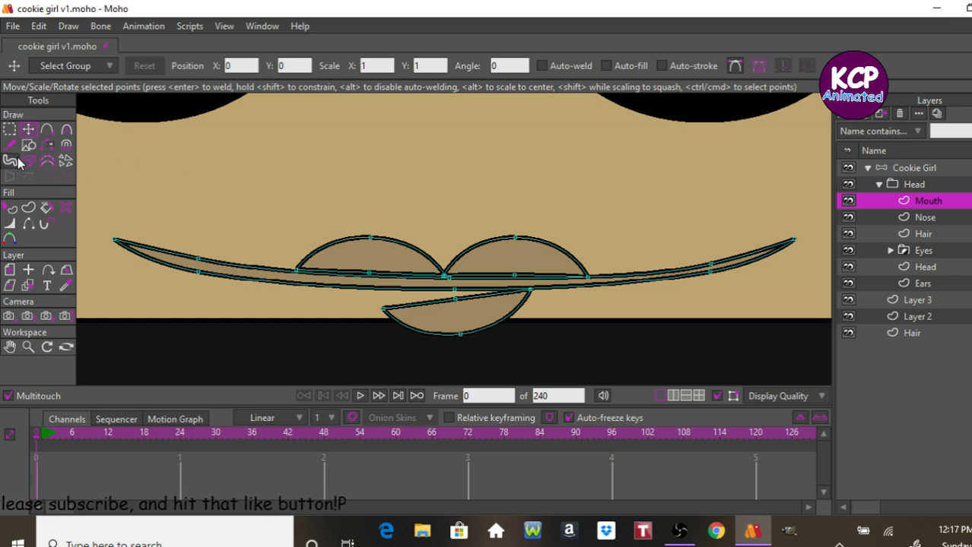
# - Fit the lower lip's top points to the mouth's lower edge with a shallower curve, and adjust the upper lips' outer corners
pyautogui.moveTo(530, 292); pyautogui.dragTo(532, 290)
pyautogui.moveTo(384, 310); pyautogui.dragTo(372, 290)
pyautogui.moveTo(452, 302); pyautogui.dragTo(461, 294)
pyautogui.click(532, 288)
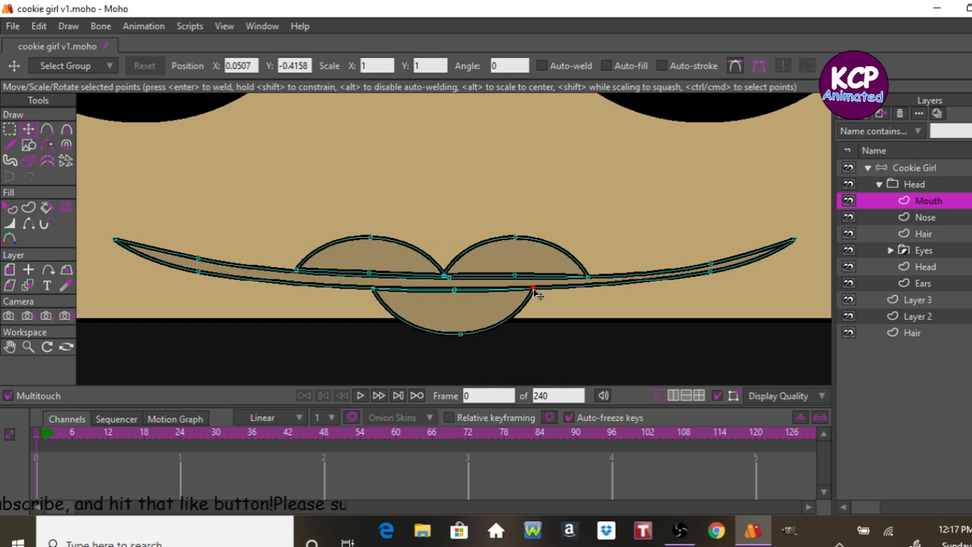
pyautogui.click(532, 289)
pyautogui.moveTo(461, 341); pyautogui.dragTo(458, 326)
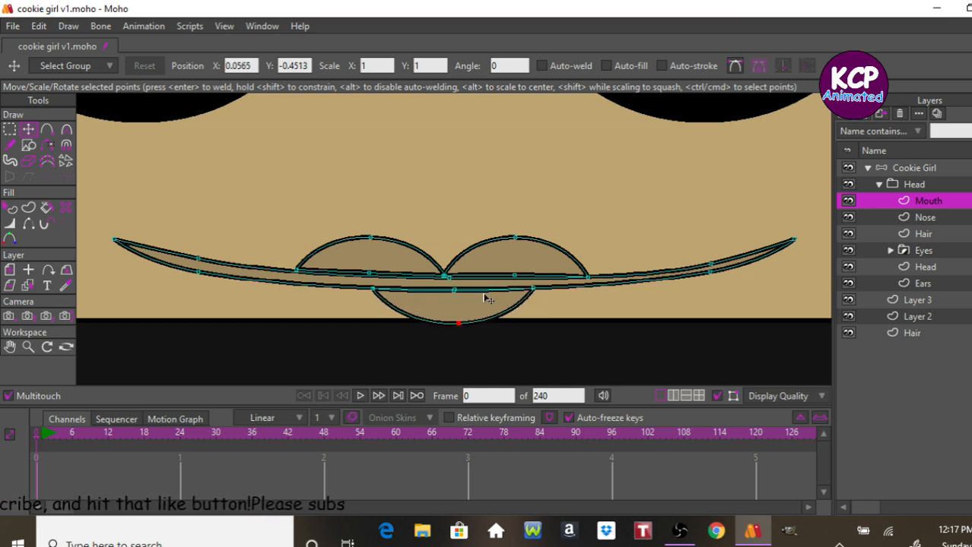
pyautogui.click(587, 277)
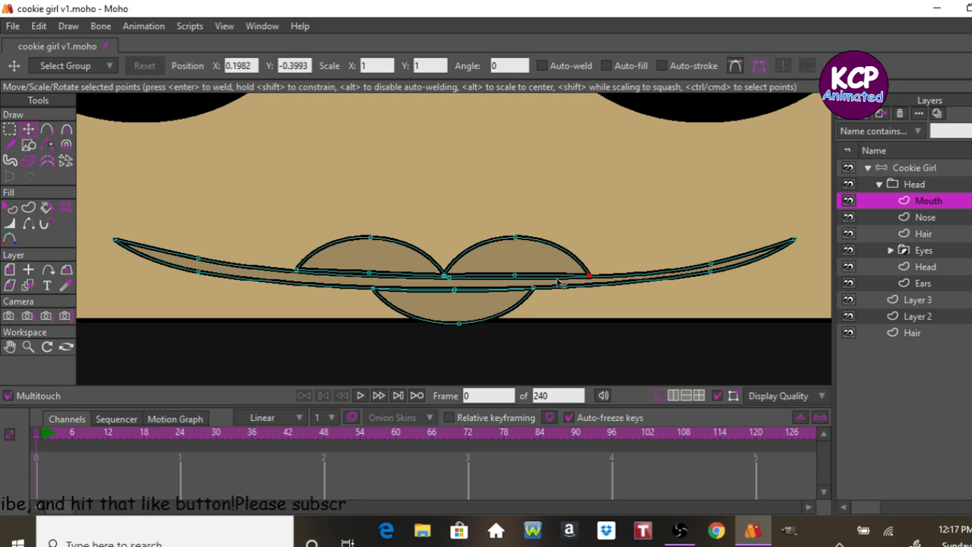
pyautogui.moveTo(296, 270); pyautogui.dragTo(296, 271)
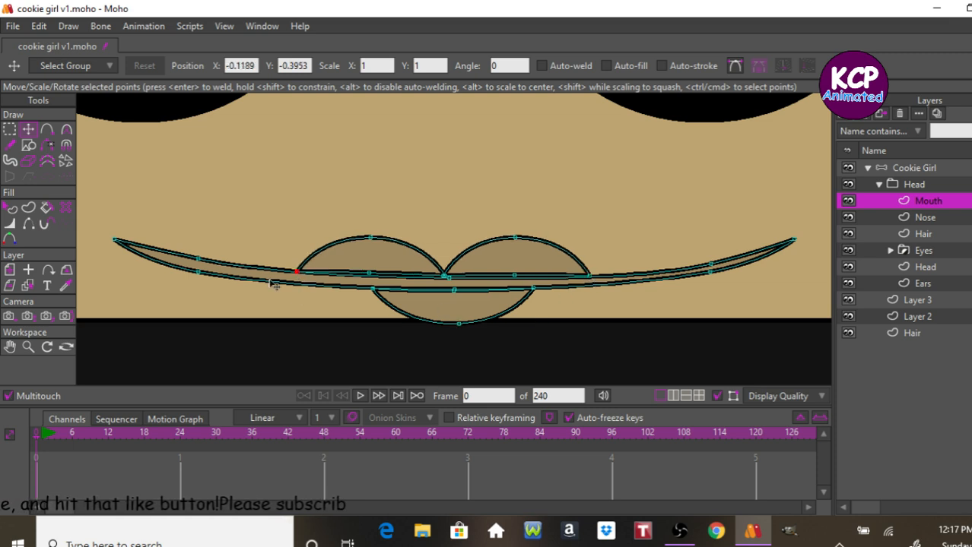
# - Fill the thin smile shape of the mouth with the dark red swatch from the Basic Colors palette
pyautogui.click(12, 209)
pyautogui.click(238, 276)
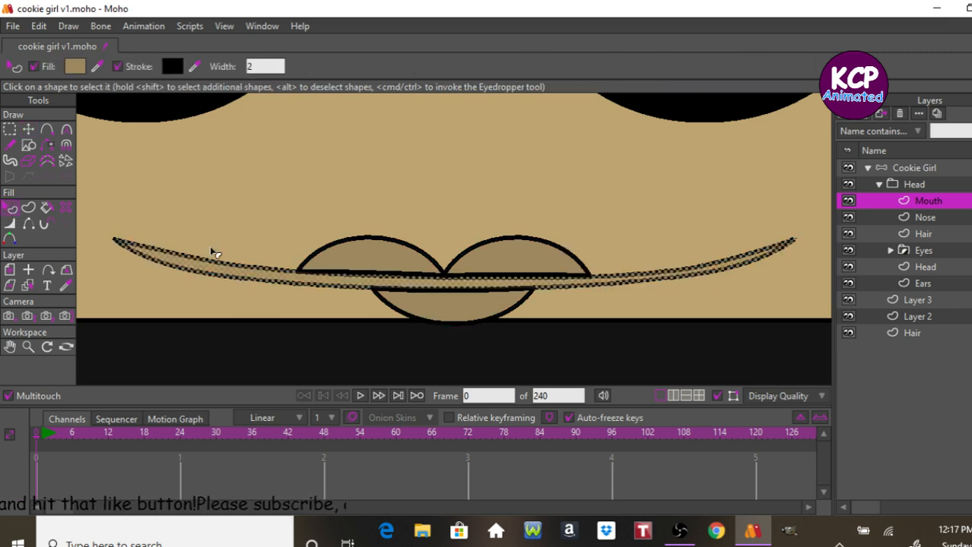
pyautogui.hotkey('ctrl', 't')
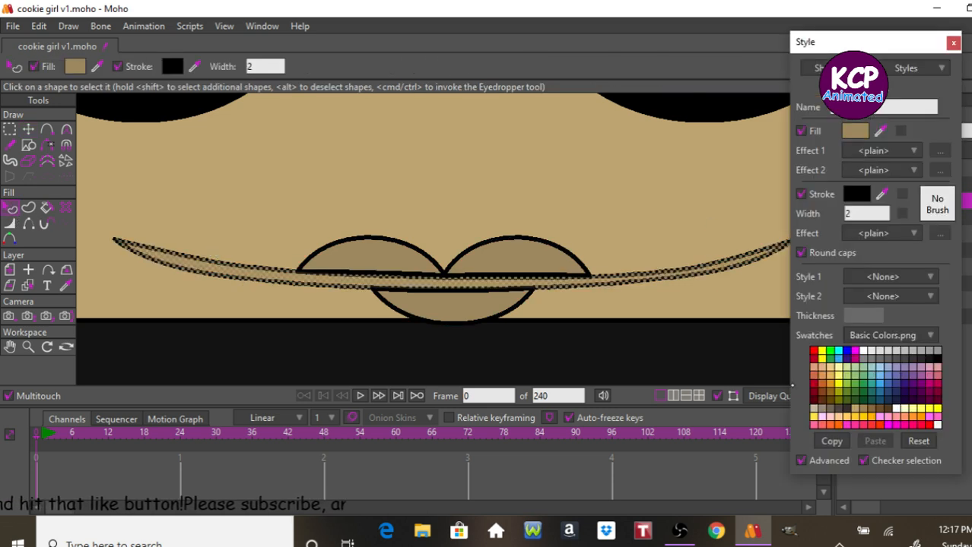
pyautogui.click(812, 408)
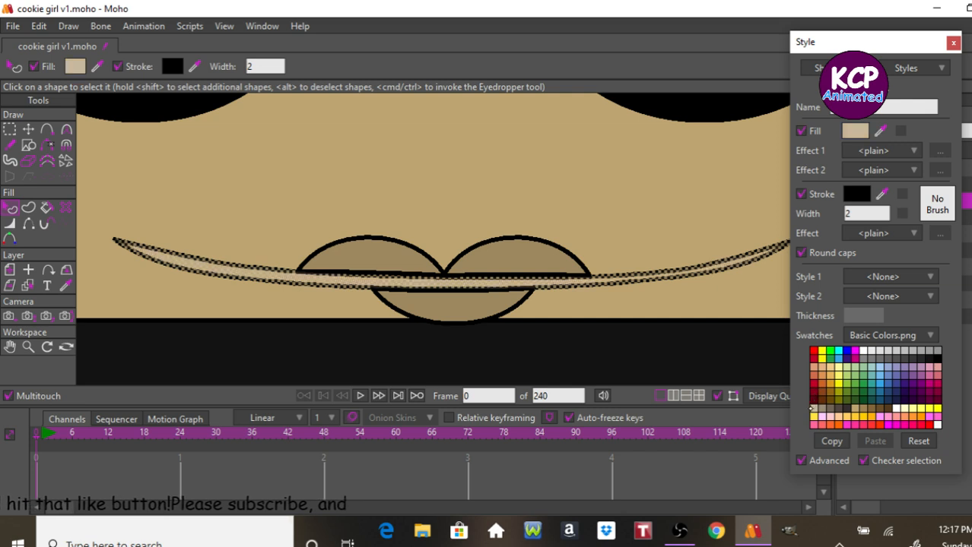
pyautogui.click(813, 399)
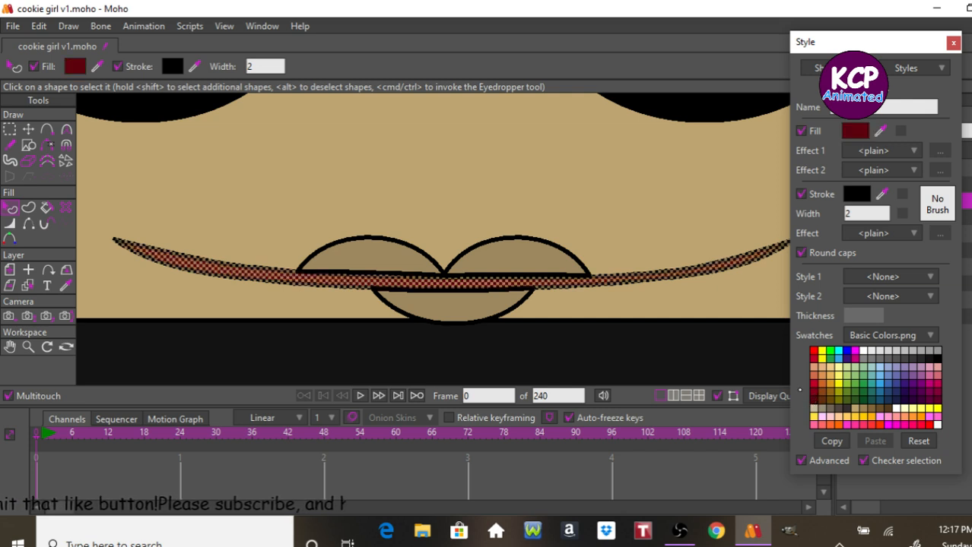
pyautogui.press('Return')
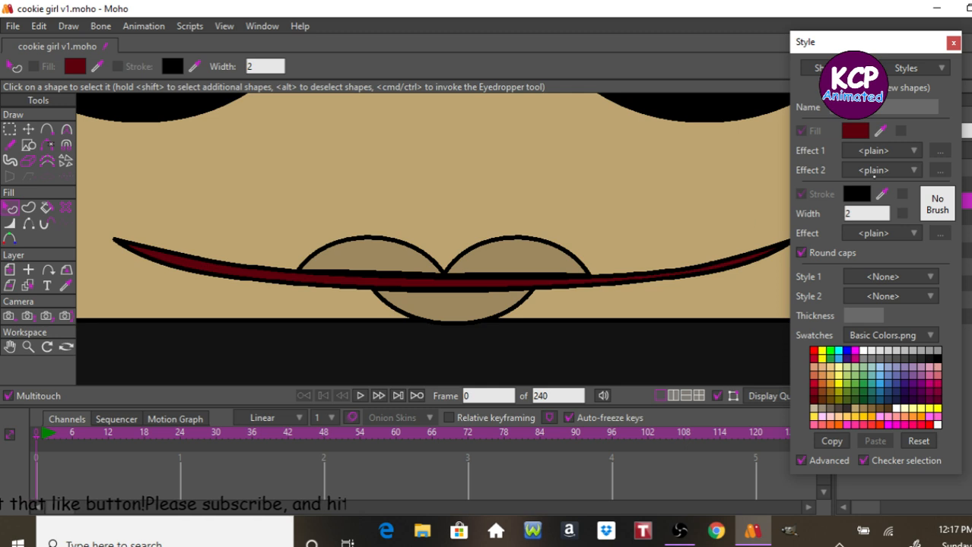
# - Fill both upper lip shapes and the lower lip shape with the crimson swatch from the Basic Colors palette
pyautogui.click(485, 310)
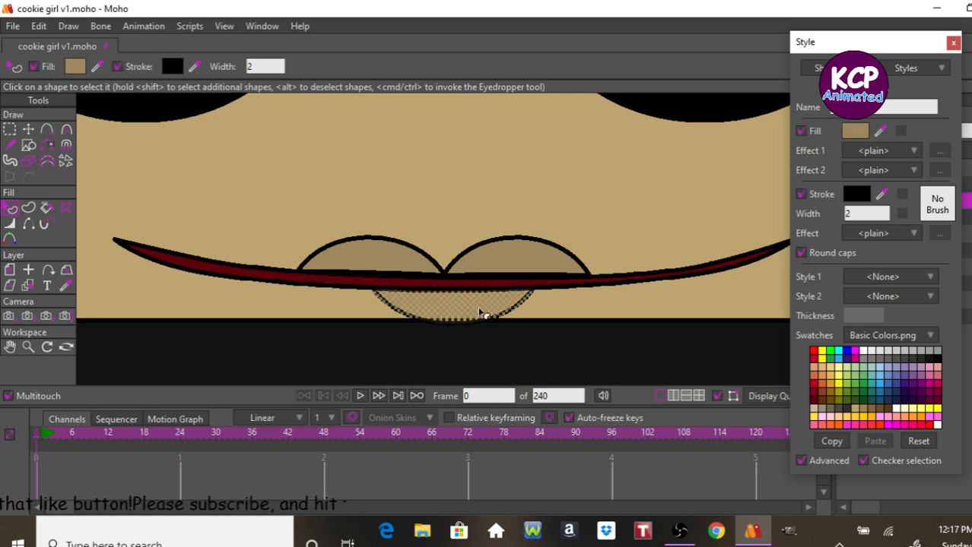
pyautogui.keyDown('shift'); pyautogui.click(518, 266); pyautogui.keyUp('shift')
pyautogui.keyDown('shift'); pyautogui.click(417, 268); pyautogui.keyUp('shift')
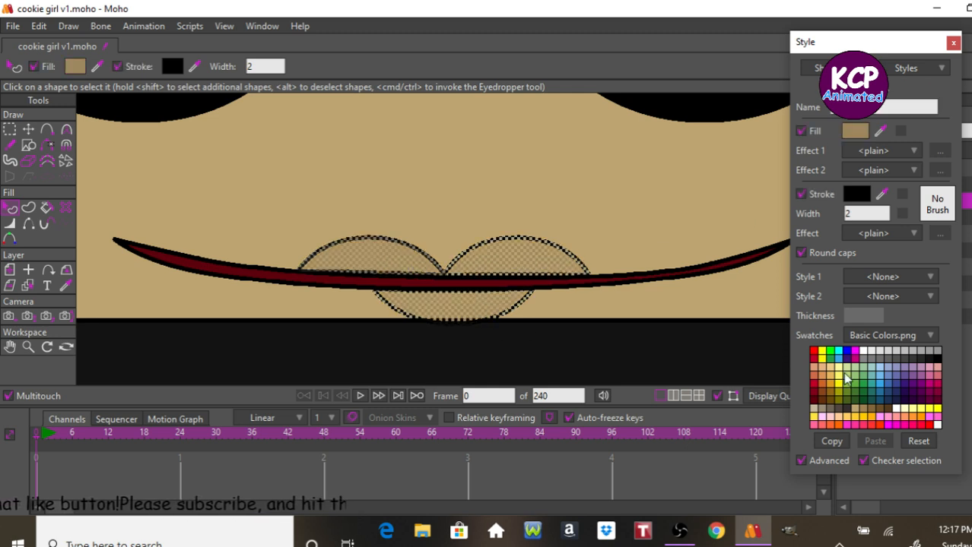
pyautogui.click(816, 396)
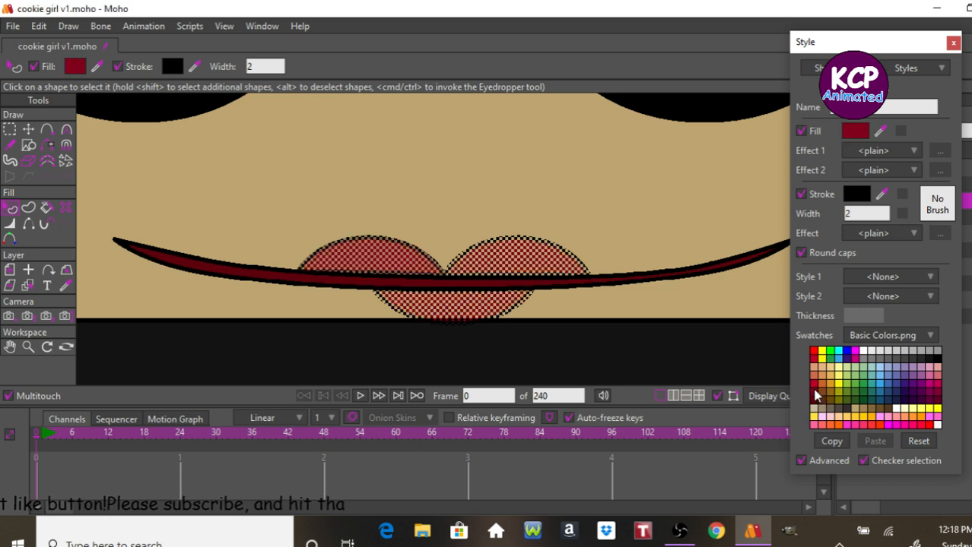
pyautogui.press('Return')
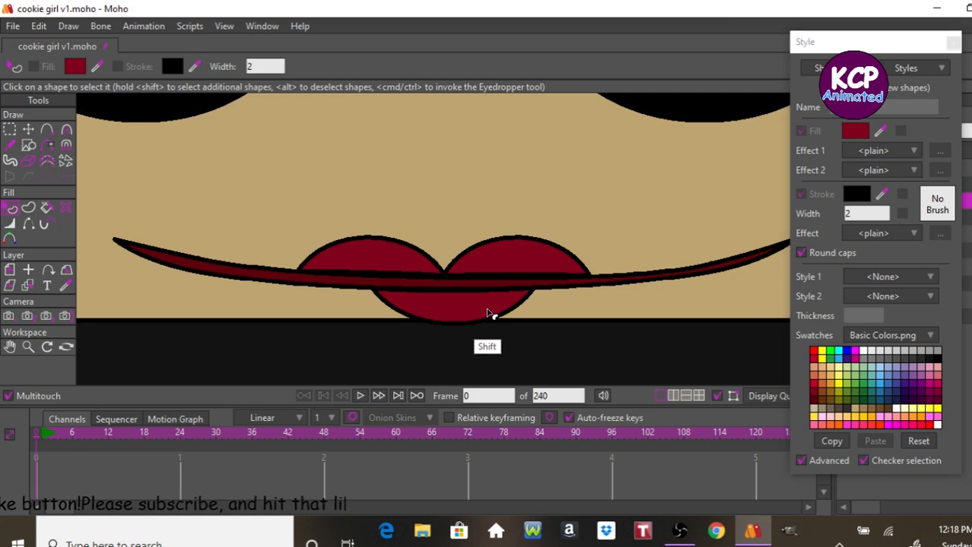
# - Recolour only the lower lip with a light pink swatch, preview the render, and close the Style window
pyautogui.keyDown('shift'); pyautogui.click(488, 306); pyautogui.keyUp('shift')
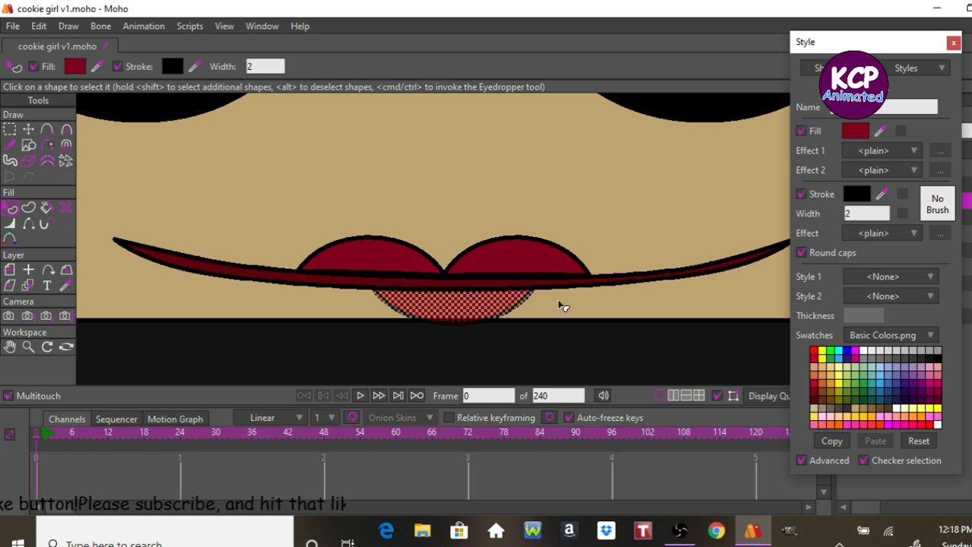
pyautogui.click(919, 371)
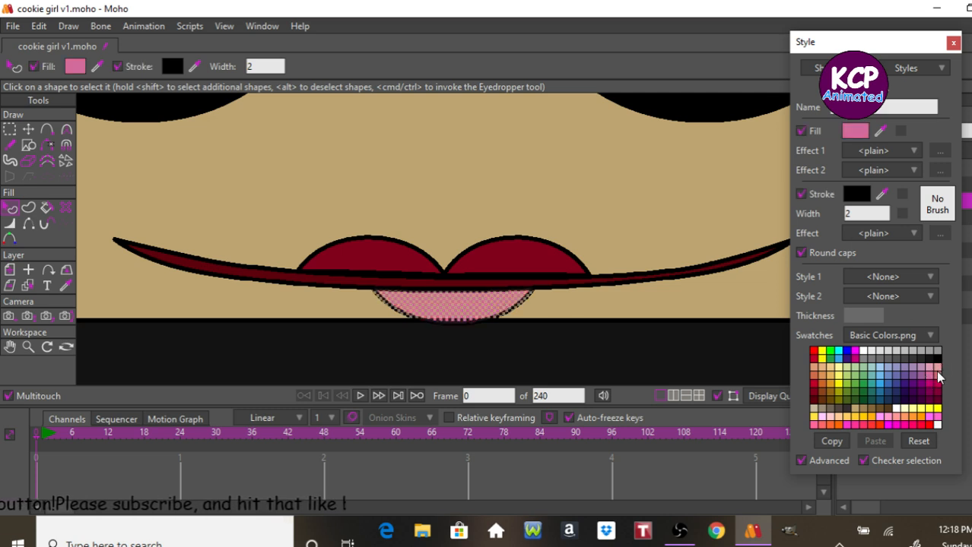
pyautogui.click(930, 371)
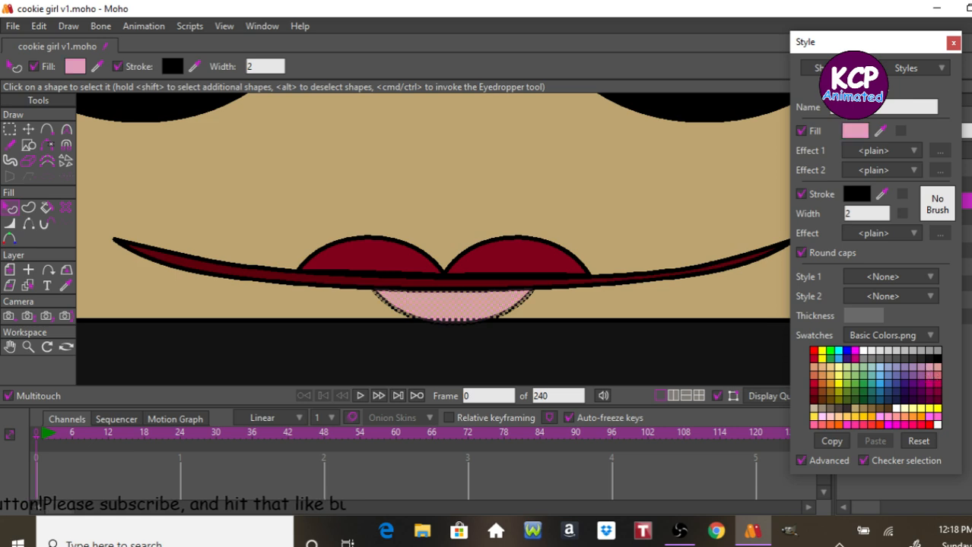
pyautogui.press('Return')
pyautogui.hotkey('ctrl', 'r')
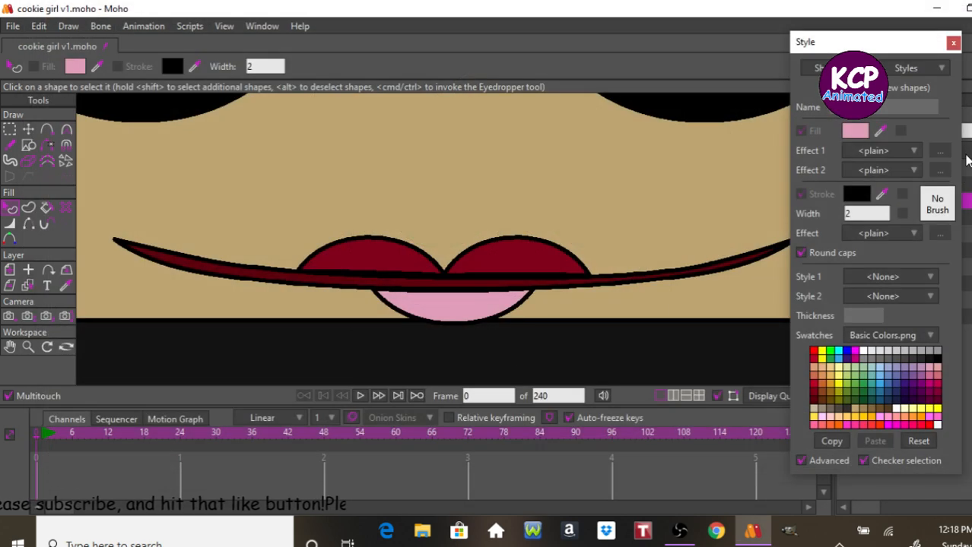
pyautogui.click(965, 12)
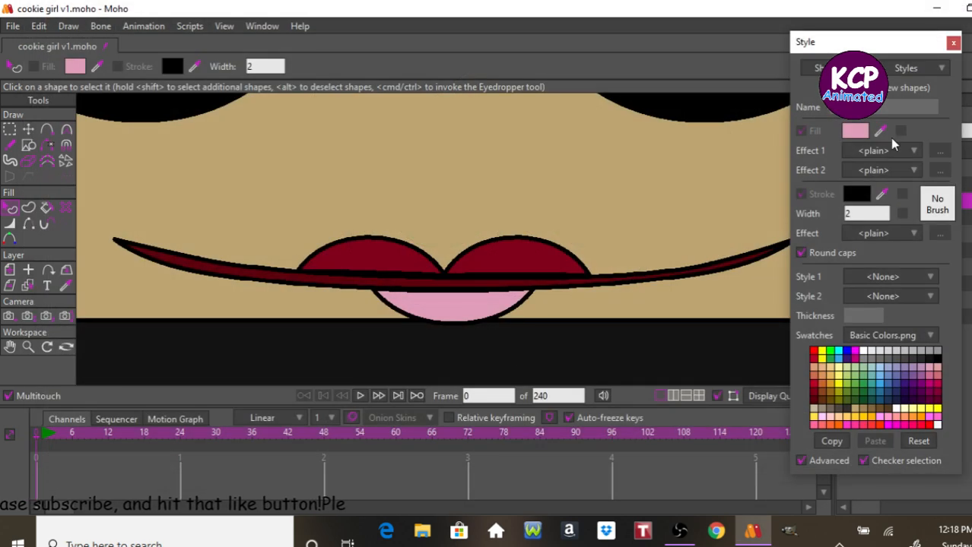
pyautogui.click(954, 42)
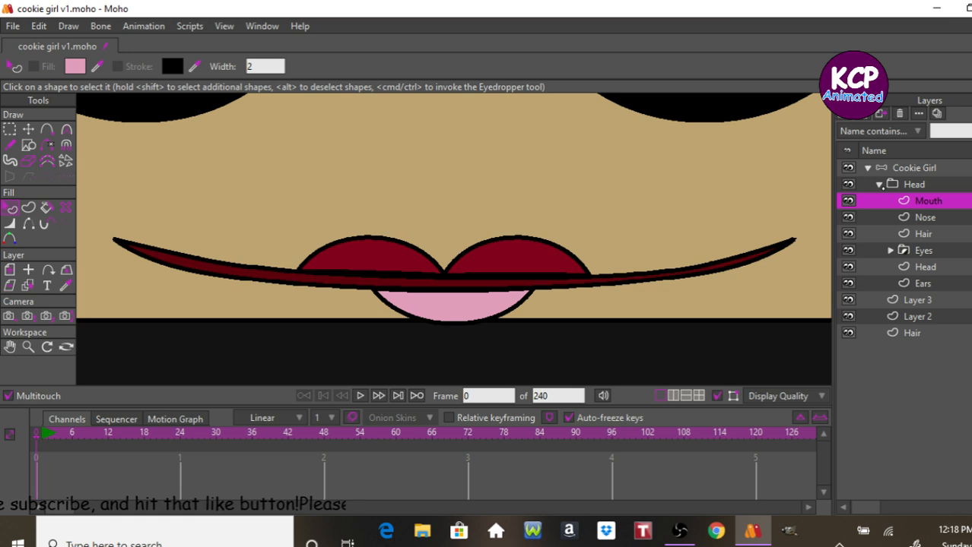
# - Collapse the Head group and rename Layer 3 as Neck
pyautogui.click(880, 185)
pyautogui.doubleClick(906, 201)
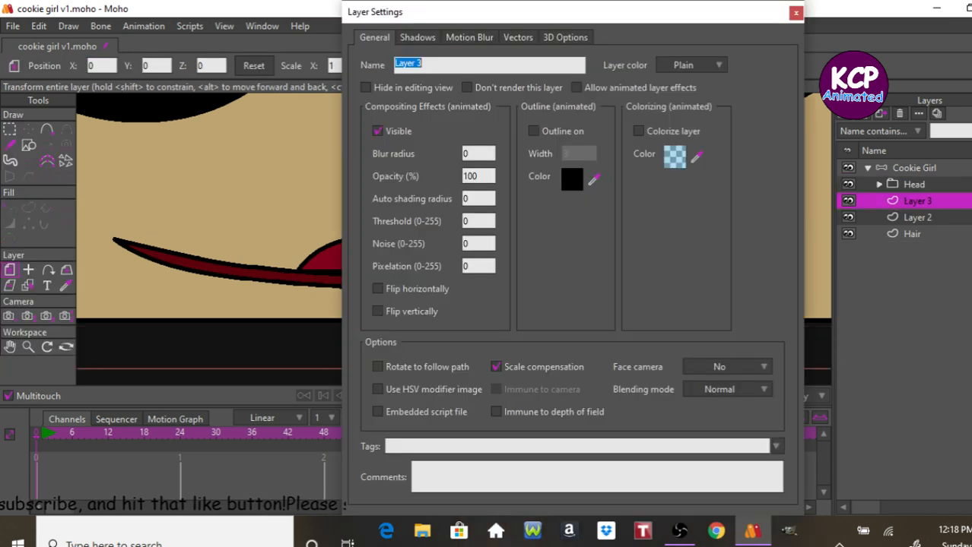
pyautogui.write('Neck')
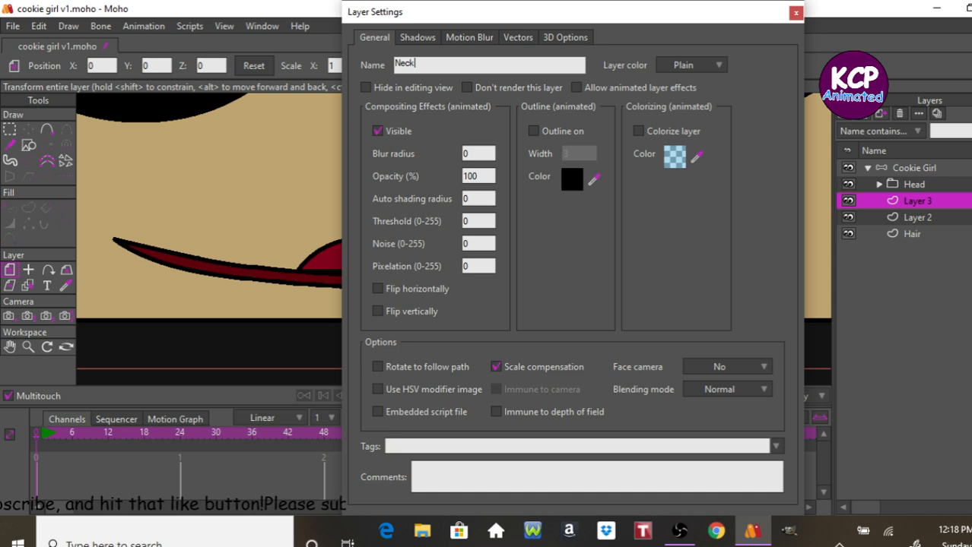
pyautogui.press('Return')
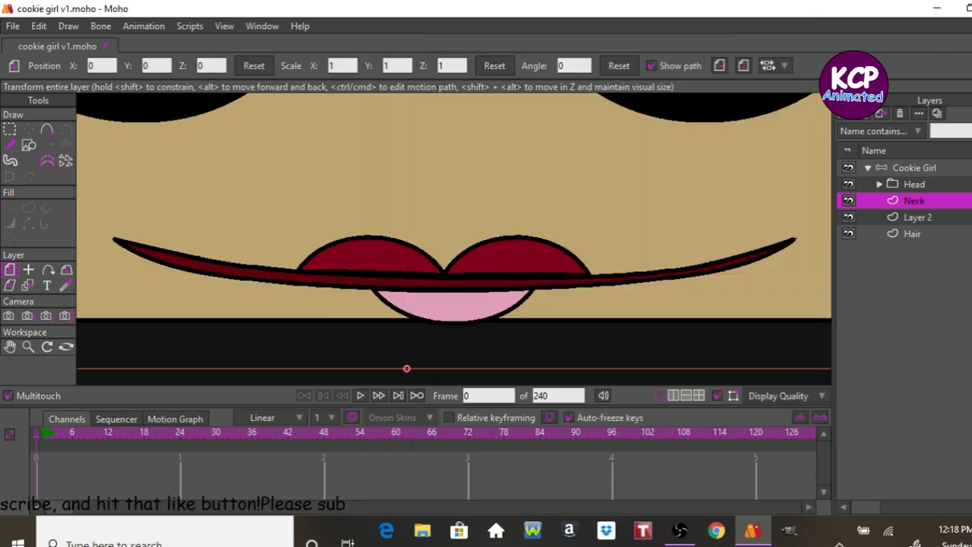
# - Draw a narrow, tall neck rectangle on the Neck layer, from behind the forehead down to below the hair
pyautogui.press('Home')
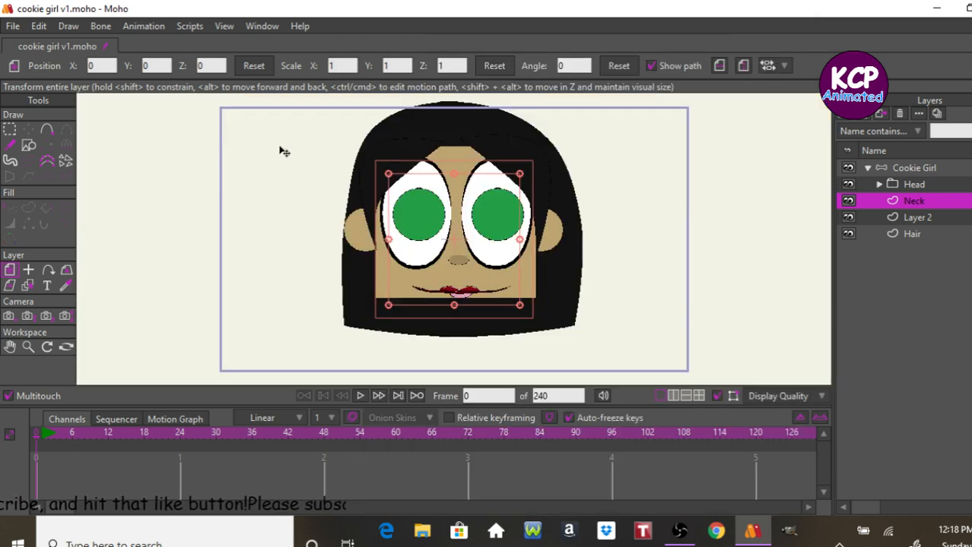
pyautogui.click(66, 285)
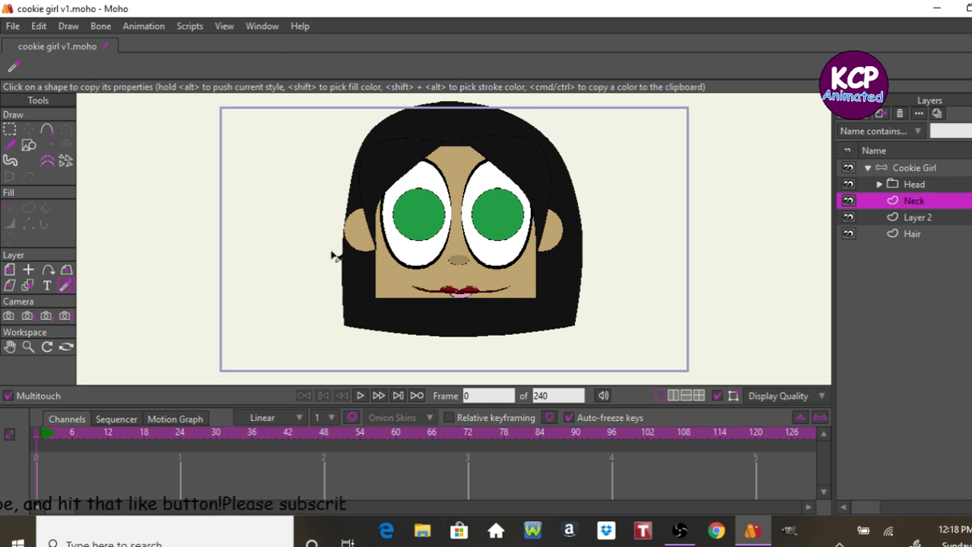
pyautogui.click(28, 146)
pyautogui.click(162, 67)
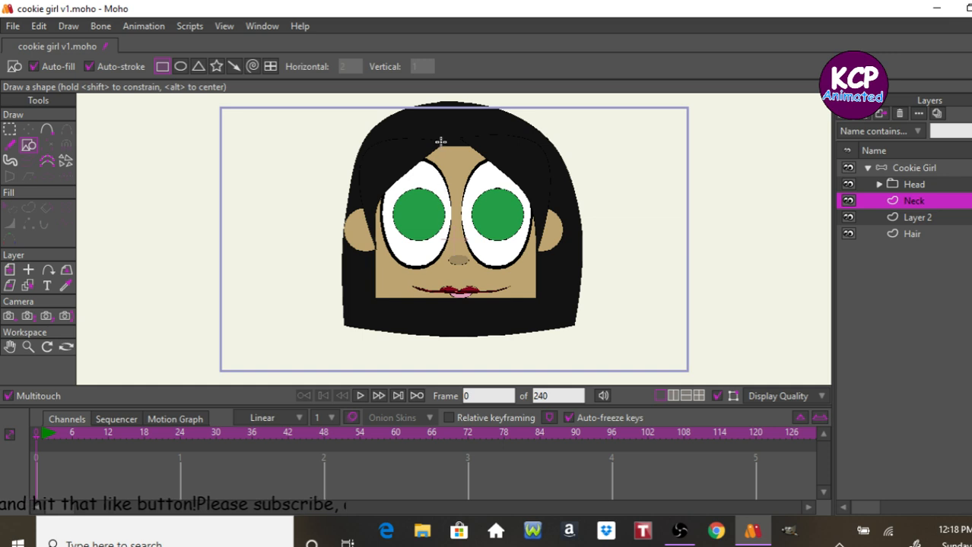
pyautogui.moveTo(444, 152)
pyautogui.mouseDown()
pyautogui.moveTo(494, 229)
pyautogui.moveTo(510, 348)
pyautogui.moveTo(491, 390)
pyautogui.moveTo(473, 390)
pyautogui.mouseUp()
pyautogui.moveTo(473, 393); pyautogui.dragTo(473, 393)
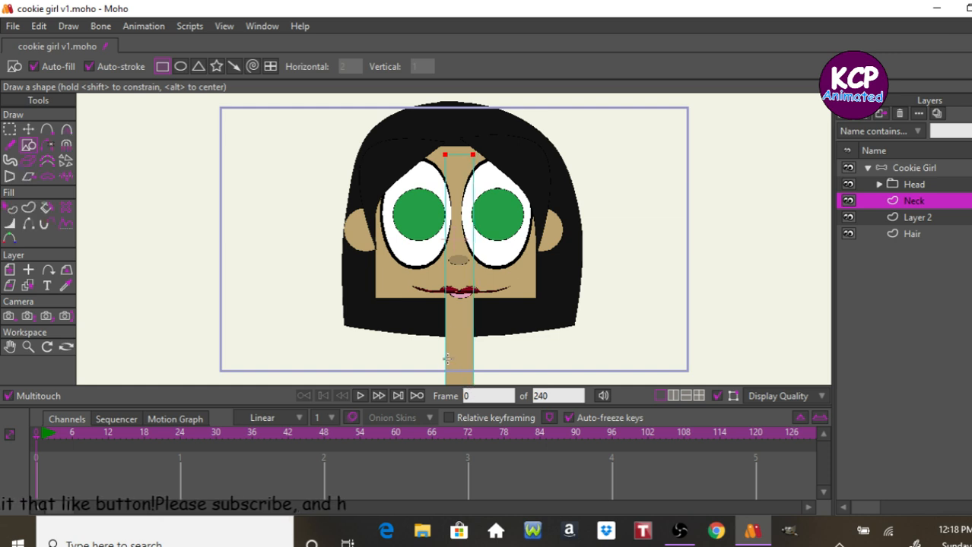
# - Rename Layer 2, below the Neck layer, as Body
pyautogui.click(927, 218)
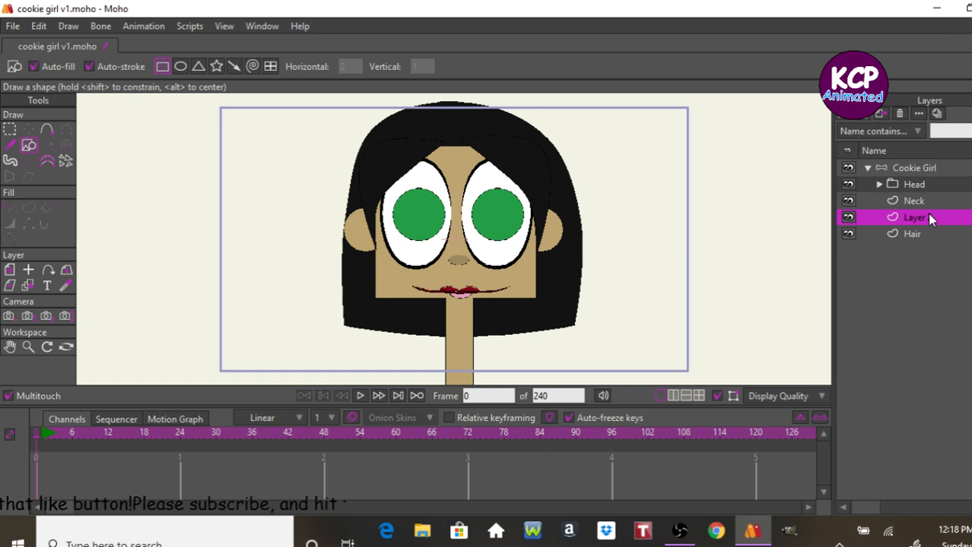
pyautogui.doubleClick(929, 218)
pyautogui.write('Body')
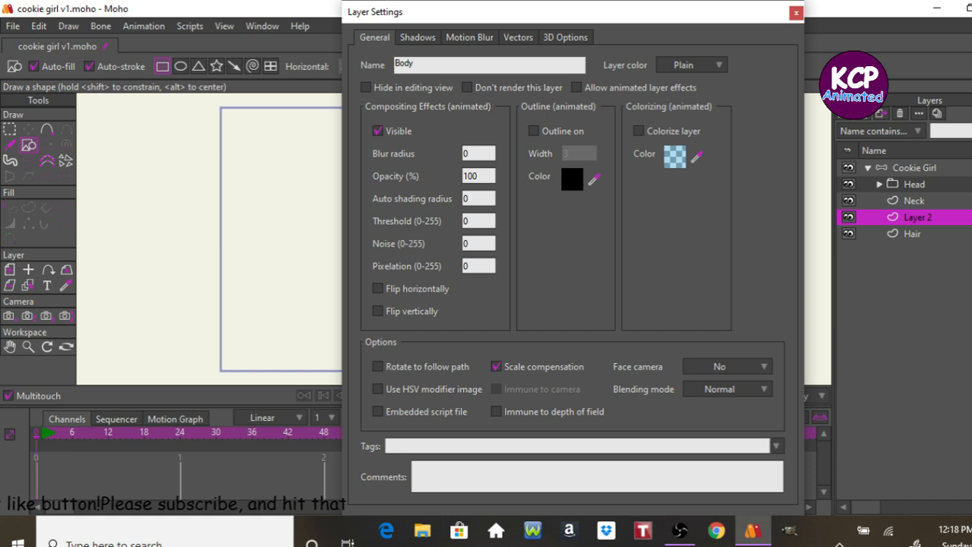
pyautogui.press('Return')
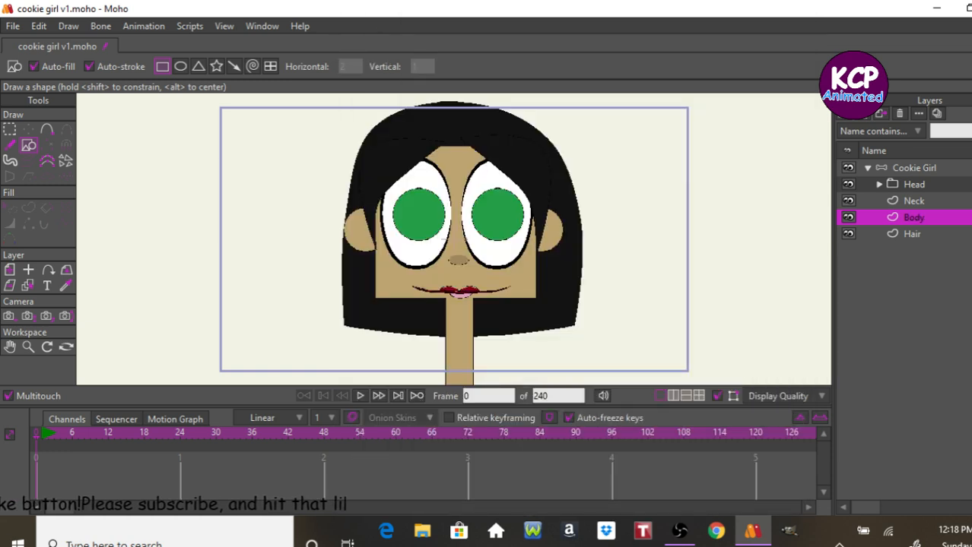
# - Shorten the neck by moving its two bottom points up to just below the hair's lower edge
pyautogui.click(11, 347)
pyautogui.moveTo(321, 314); pyautogui.dragTo(321, 193)
pyautogui.click(28, 145)
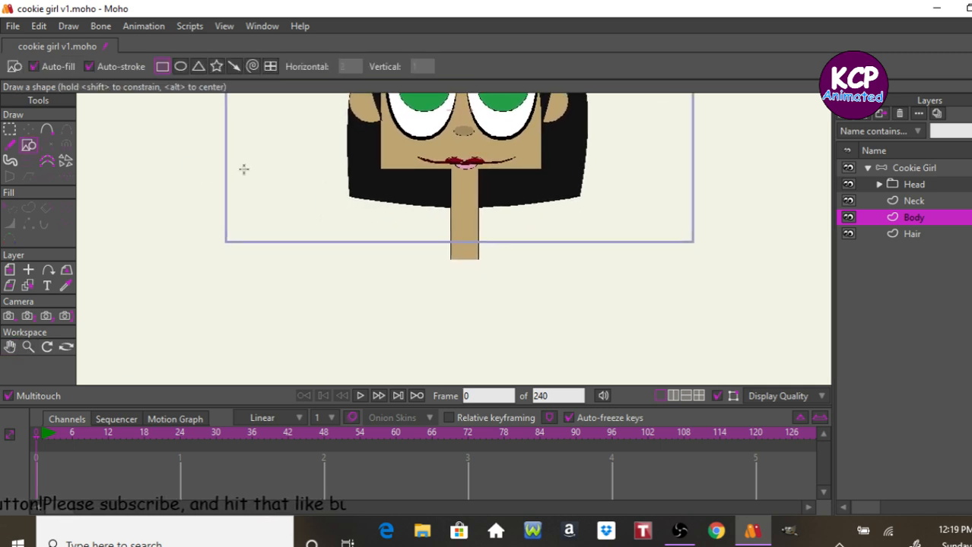
pyautogui.click(924, 201)
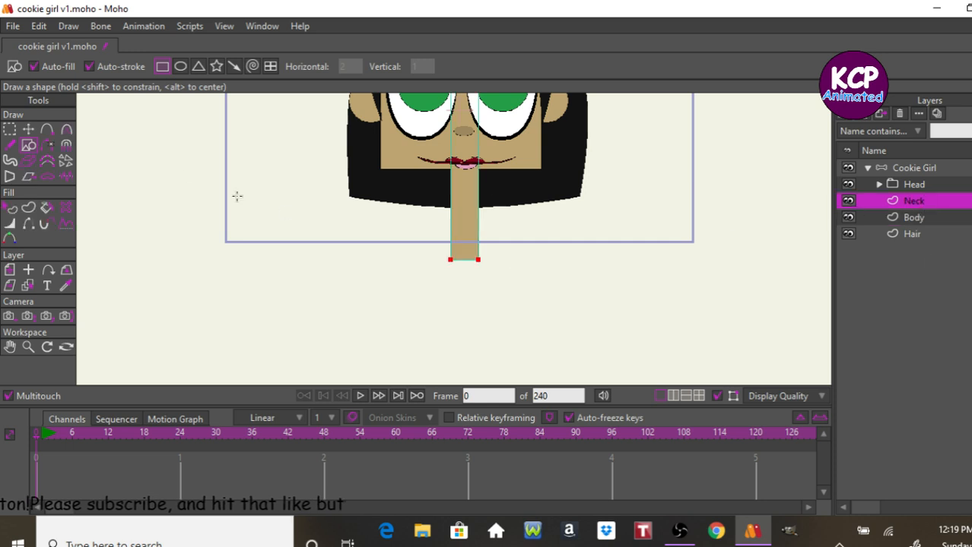
pyautogui.click(11, 130)
pyautogui.moveTo(403, 244); pyautogui.dragTo(535, 297)
pyautogui.click(28, 131)
pyautogui.moveTo(228, 234); pyautogui.dragTo(231, 194)
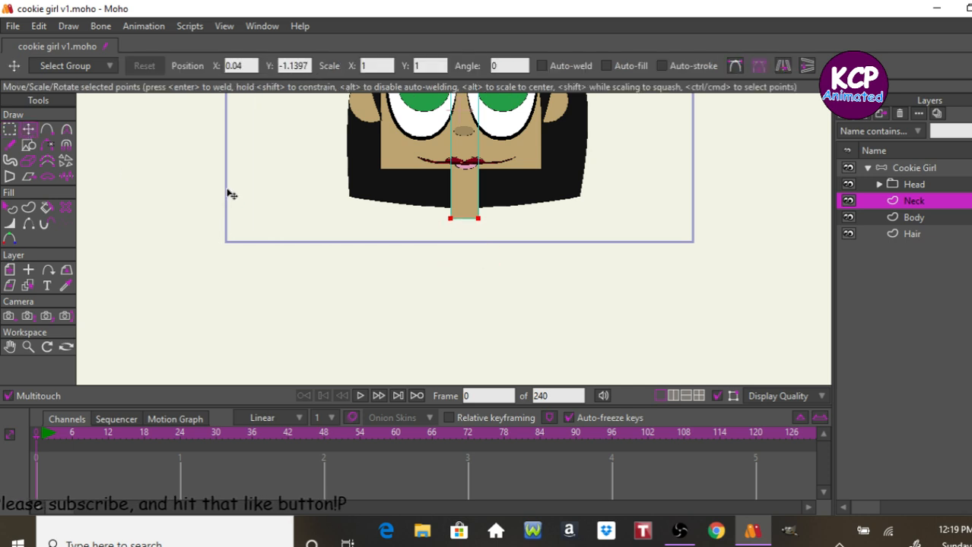
# - Draw a tall body rectangle on the Body layer, wider than the neck and starting at its lower end
pyautogui.click(914, 216)
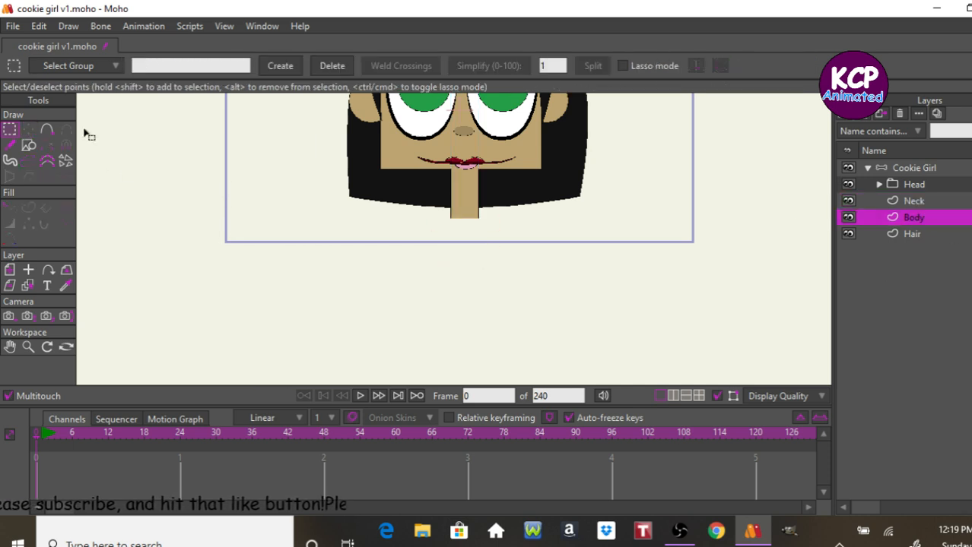
pyautogui.click(29, 144)
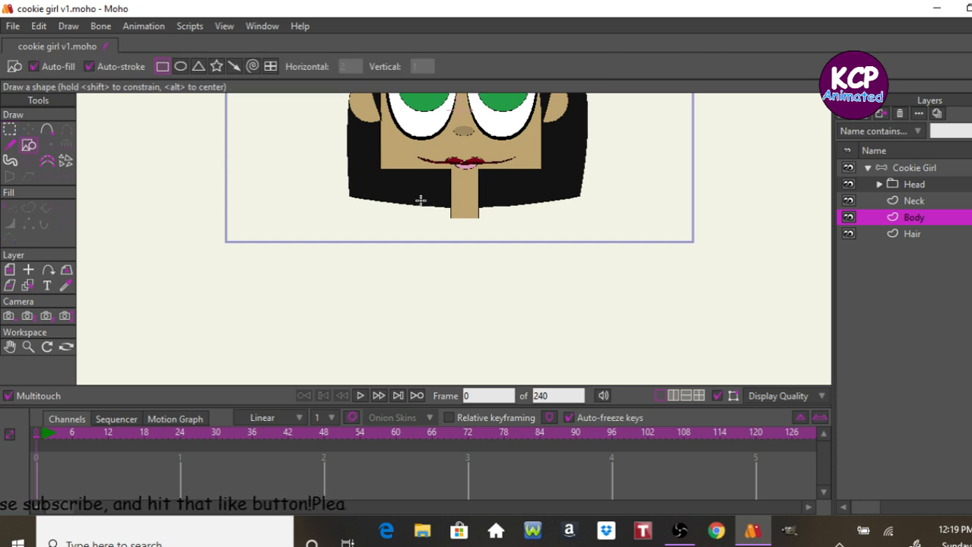
pyautogui.moveTo(427, 209)
pyautogui.mouseDown()
pyautogui.moveTo(568, 343)
pyautogui.moveTo(557, 340)
pyautogui.moveTo(536, 391)
pyautogui.moveTo(503, 418)
pyautogui.mouseUp()
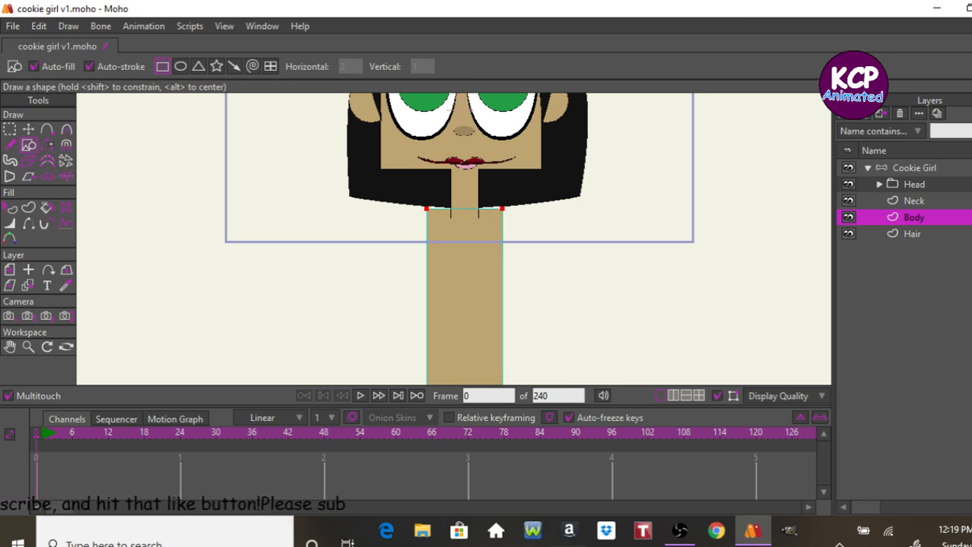
pyautogui.moveTo(604, 531)
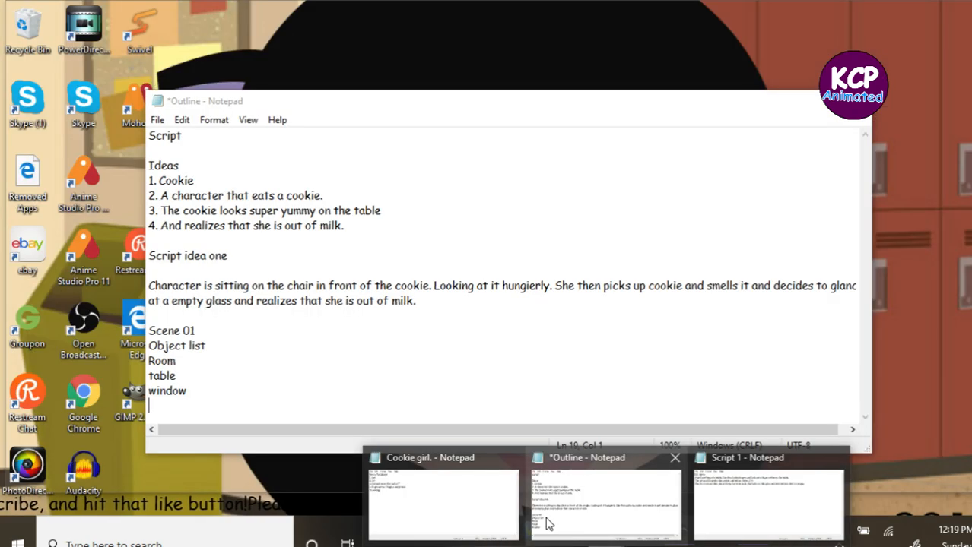
pyautogui.moveTo(489, 502)
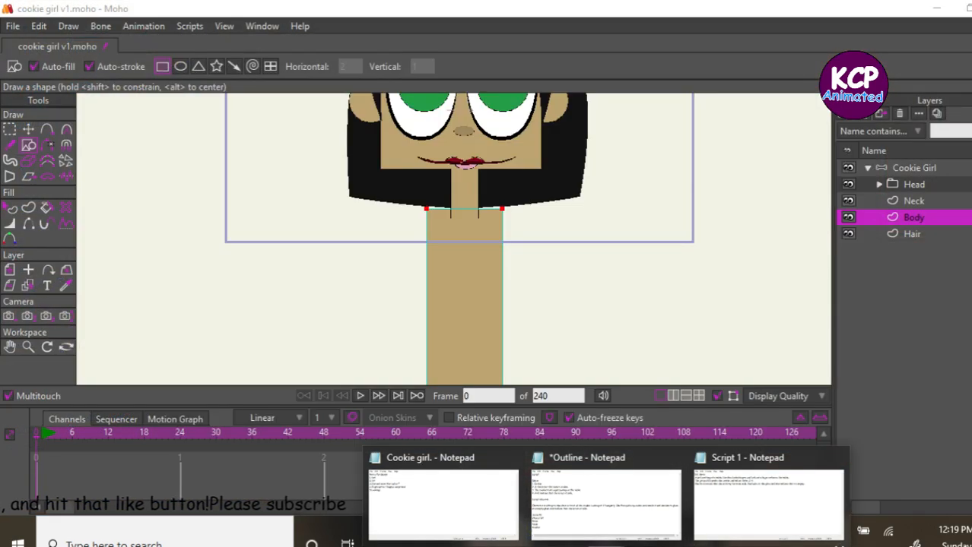
pyautogui.moveTo(570, 470)
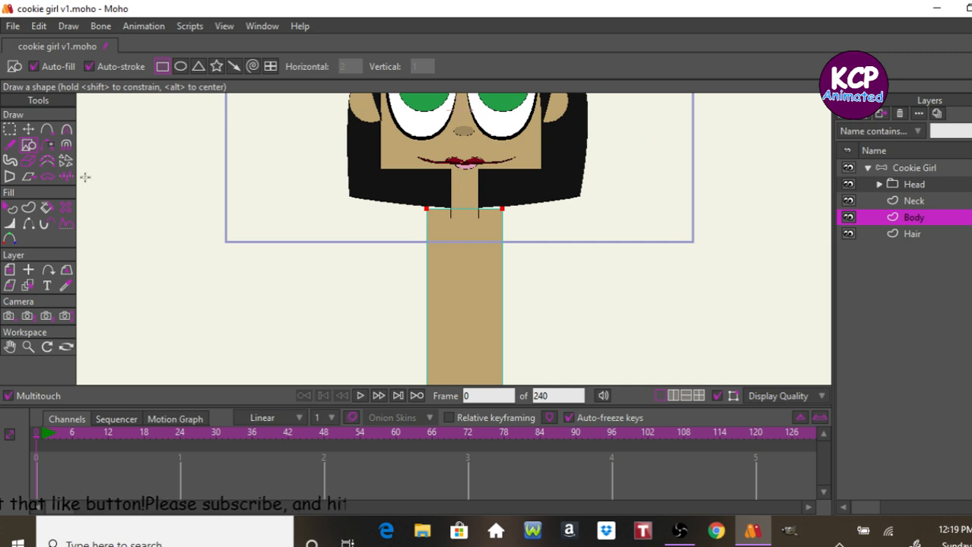
# - Split all edges of the body rectangle, and split the upper half of each side edge again to add points
pyautogui.click(27, 129)
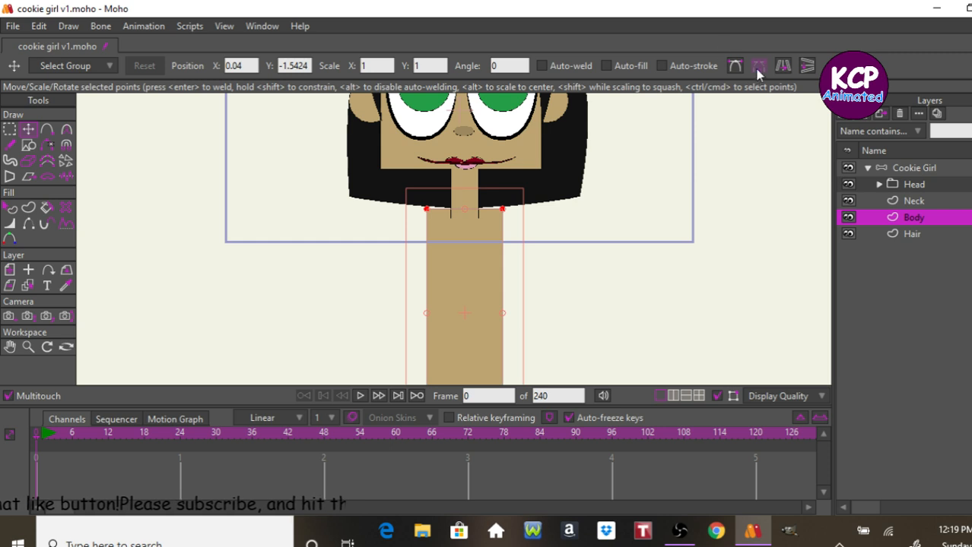
pyautogui.click(9, 129)
pyautogui.click(591, 66)
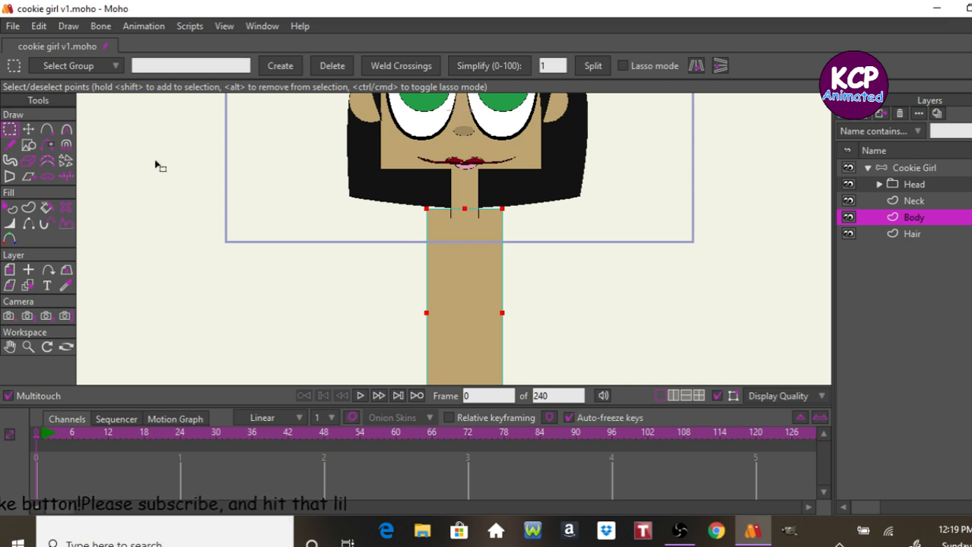
pyautogui.moveTo(491, 202); pyautogui.dragTo(537, 316)
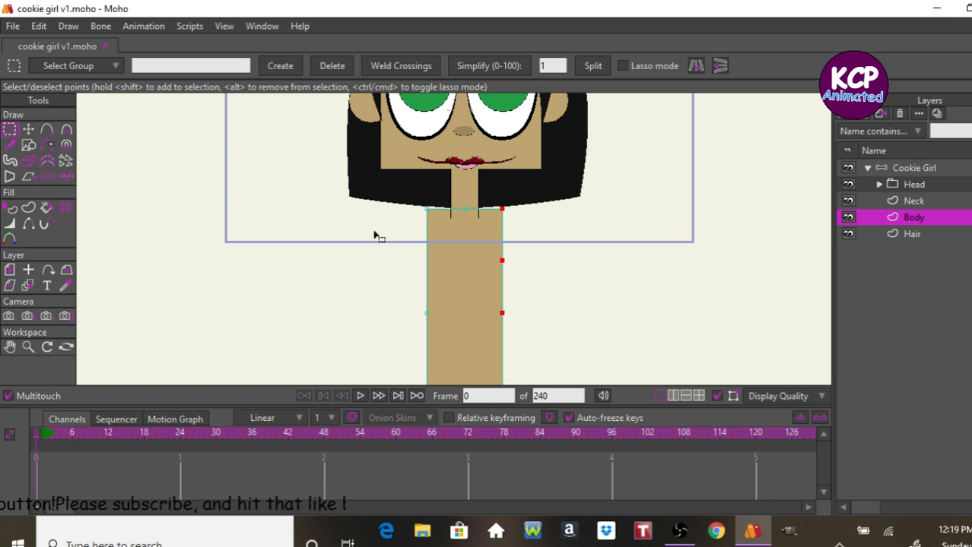
pyautogui.moveTo(405, 206); pyautogui.dragTo(450, 333)
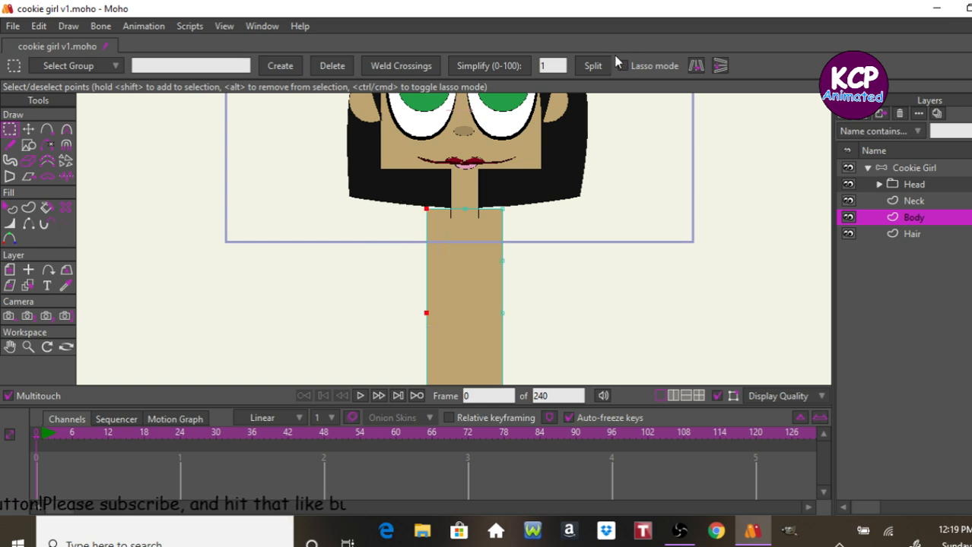
pyautogui.click(594, 67)
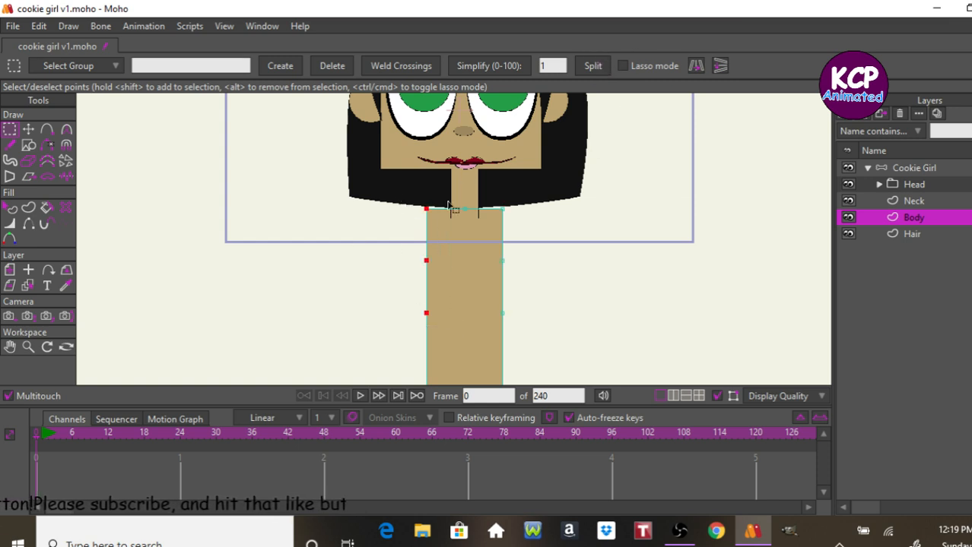
pyautogui.click(282, 149)
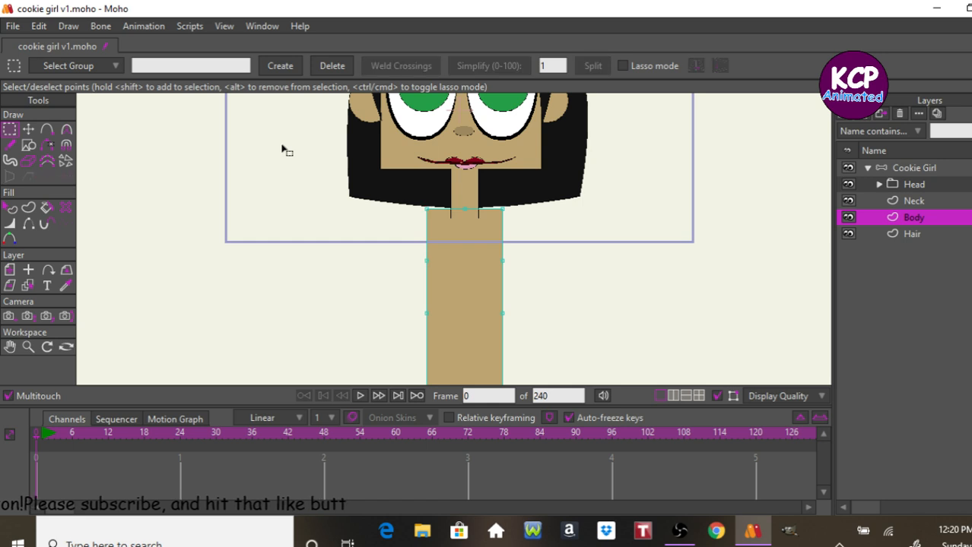
# - Bulge the body's upper part by moving the upper side point on each edge outward and down, and smooth both points
pyautogui.click(28, 130)
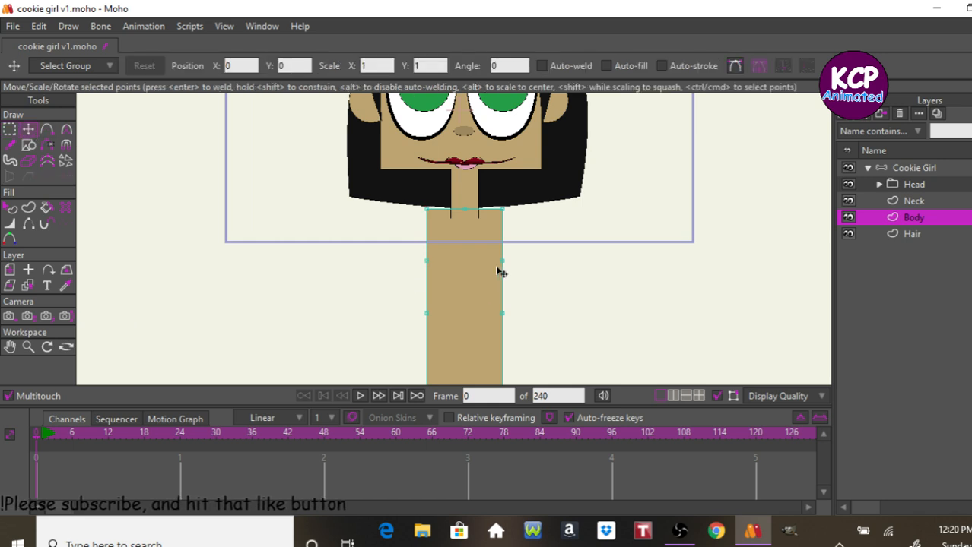
pyautogui.moveTo(504, 265); pyautogui.dragTo(514, 277)
pyautogui.moveTo(431, 270)
pyautogui.mouseDown()
pyautogui.moveTo(426, 294)
pyautogui.moveTo(424, 286)
pyautogui.mouseUp()
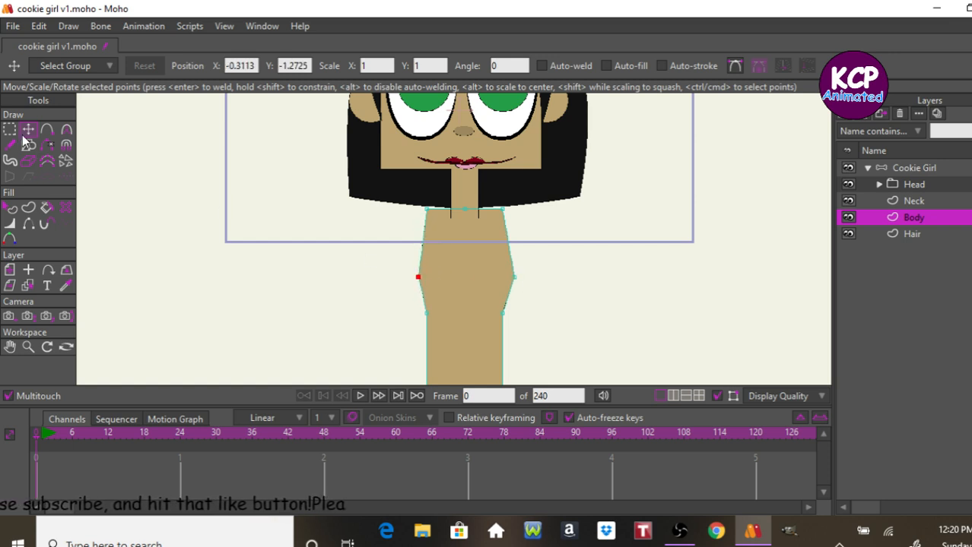
pyautogui.click(67, 130)
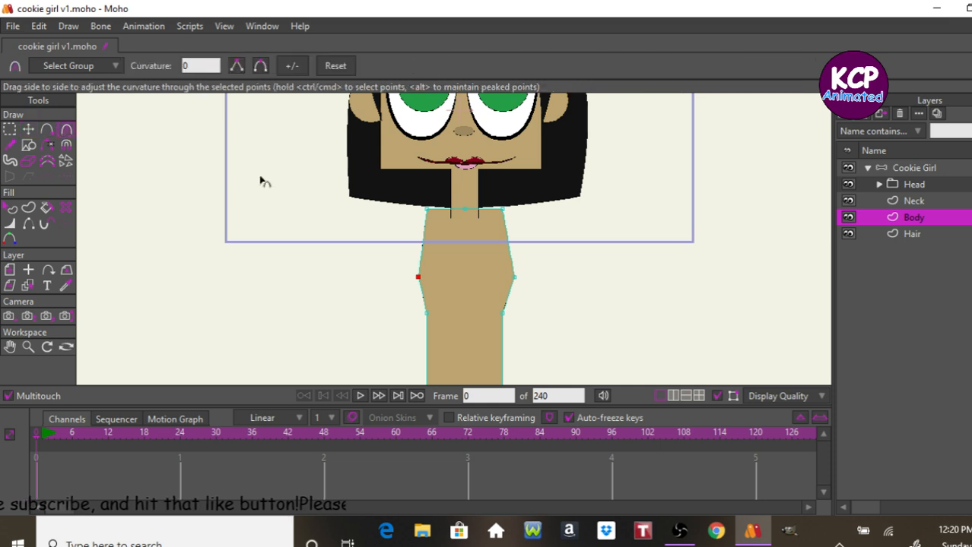
pyautogui.click(261, 66)
pyautogui.click(514, 278)
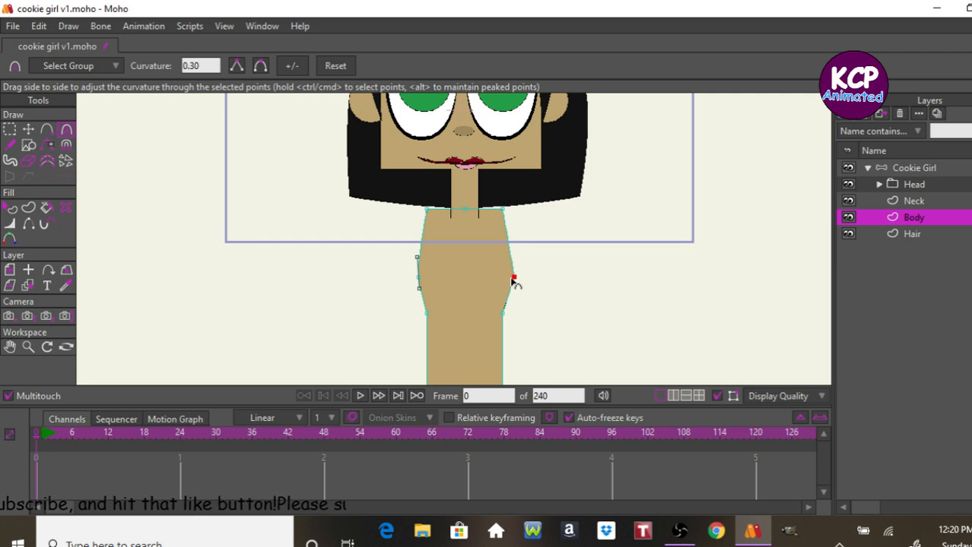
pyautogui.click(261, 66)
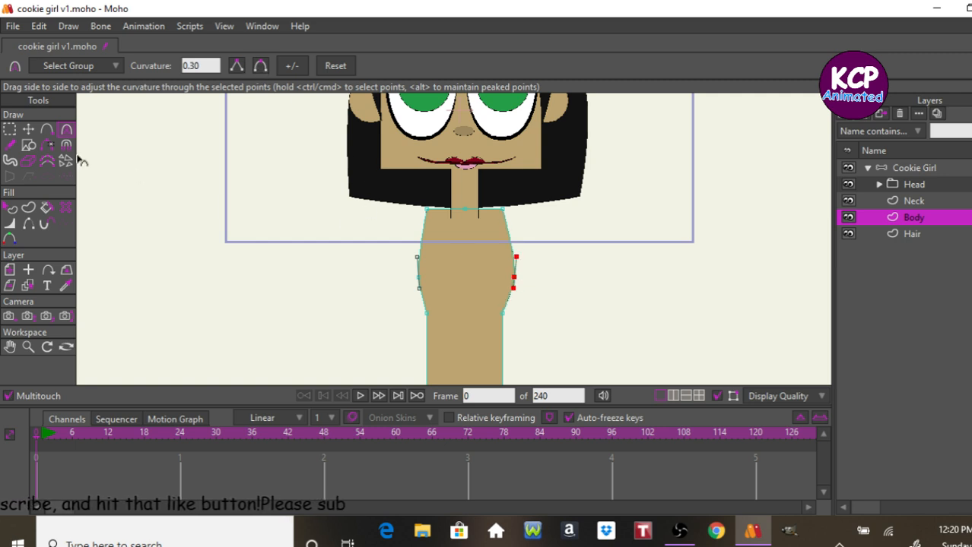
# - Add an inward-pulled point on each side above the body's bulge, and move both top corners slightly inward and down
pyautogui.click(46, 129)
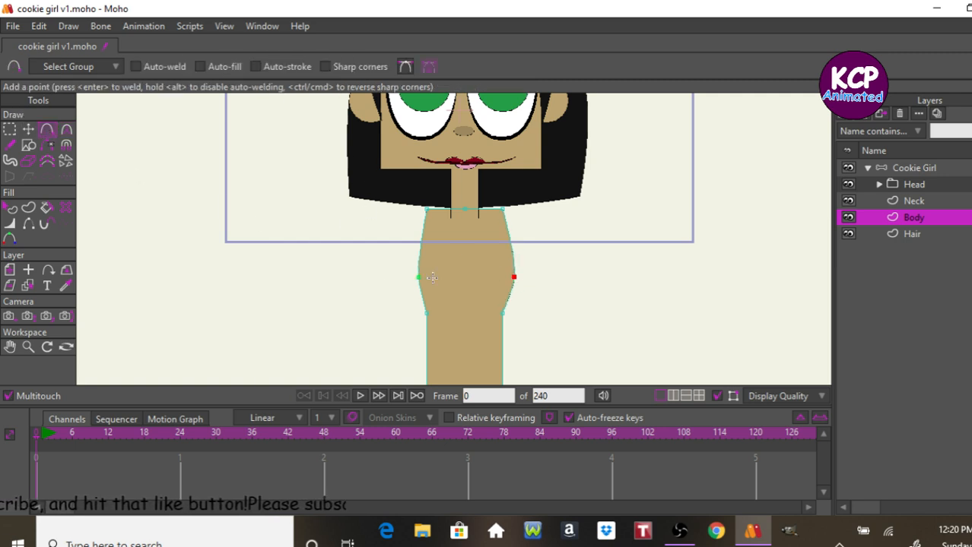
pyautogui.moveTo(507, 242); pyautogui.dragTo(501, 246)
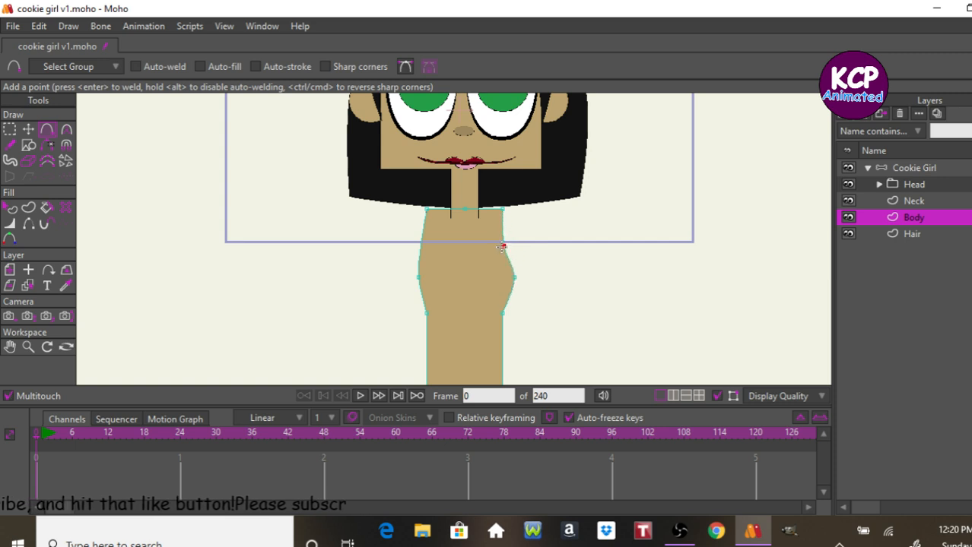
pyautogui.moveTo(422, 238); pyautogui.dragTo(431, 241)
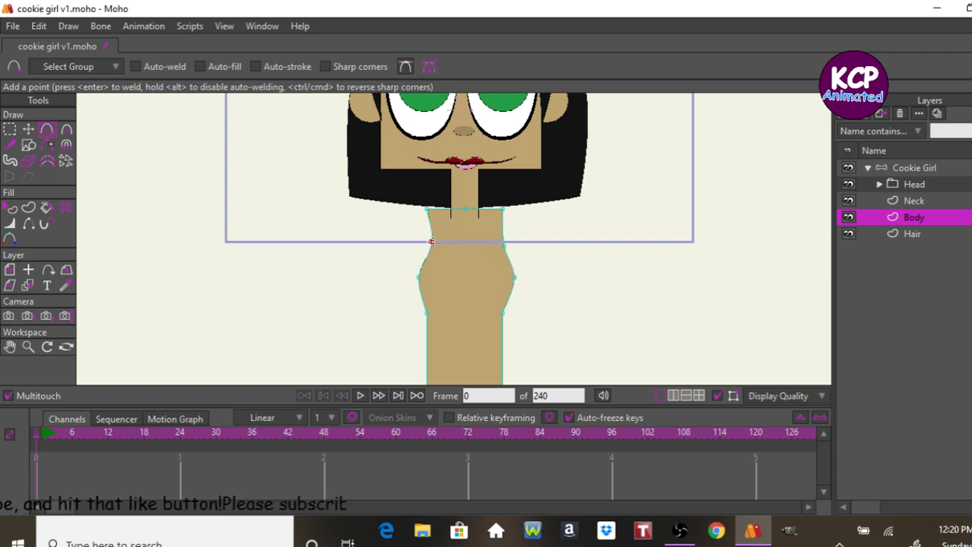
pyautogui.click(28, 131)
pyautogui.click(430, 213)
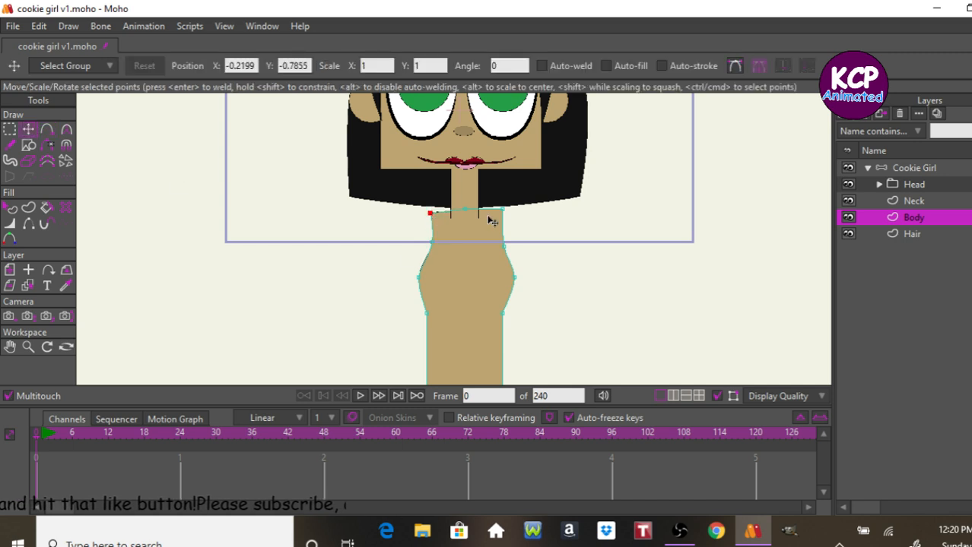
pyautogui.click(500, 215)
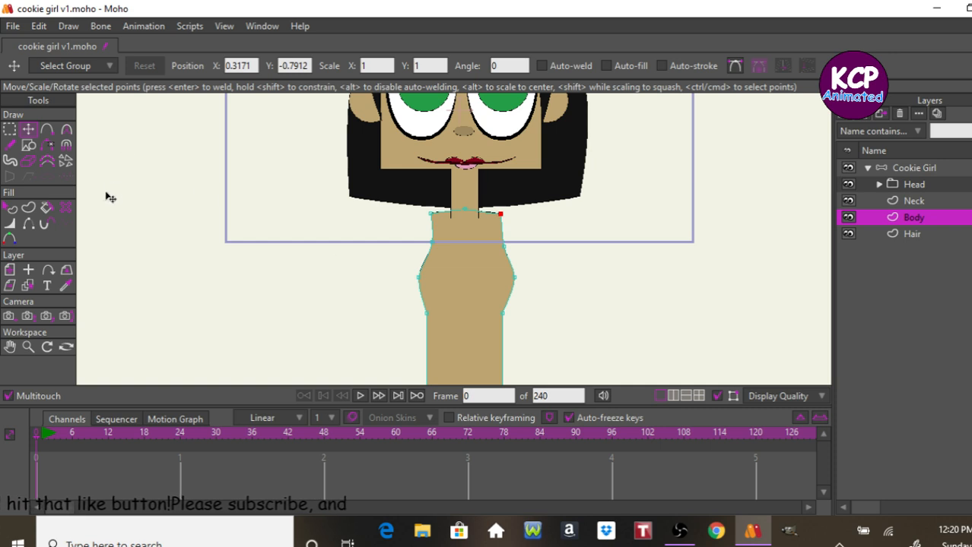
# - Lower the widest point on each side of the body slightly, and nudge one point just below the bulge inward
pyautogui.moveTo(502, 313); pyautogui.dragTo(497, 313)
pyautogui.moveTo(517, 282); pyautogui.dragTo(514, 287)
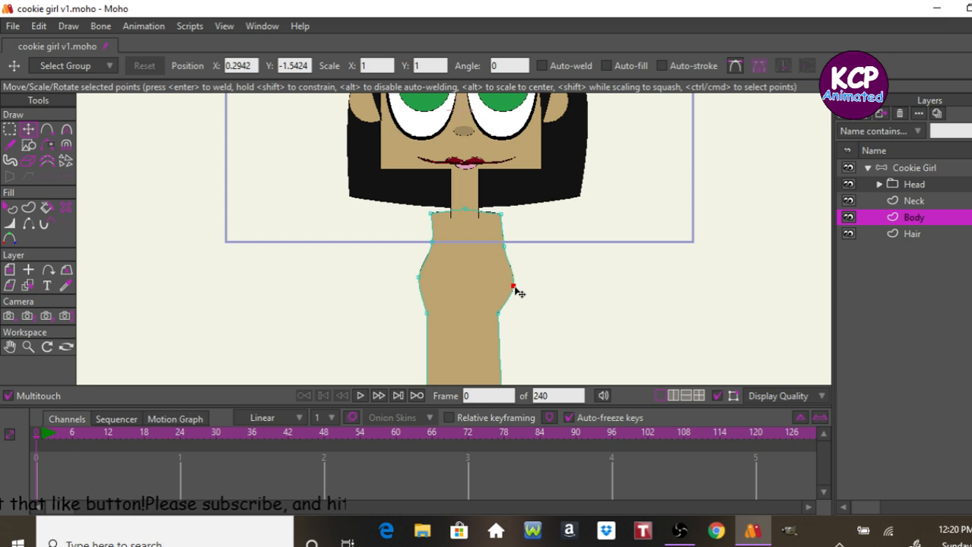
pyautogui.click(418, 278)
pyautogui.moveTo(421, 283); pyautogui.dragTo(420, 289)
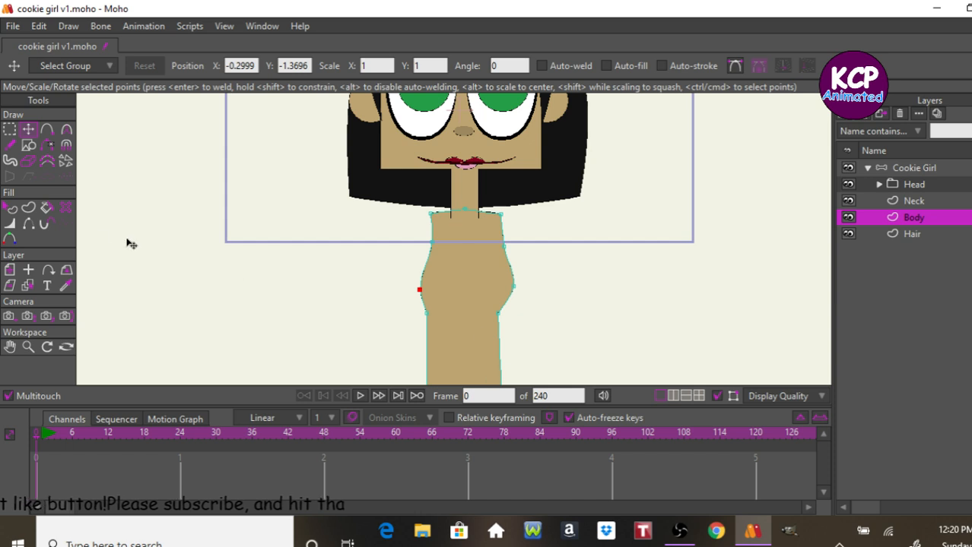
# - Taper the body by moving its bottom corners inward, and add an inward-pulled point on each lower side to form a narrow waist
pyautogui.click(27, 347)
pyautogui.moveTo(267, 336); pyautogui.dragTo(155, 274)
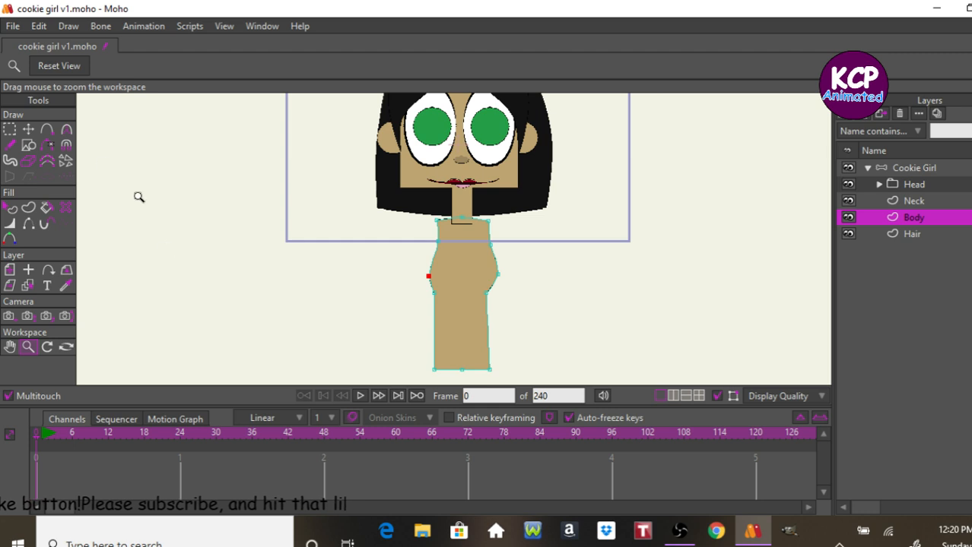
pyautogui.click(28, 129)
pyautogui.moveTo(491, 368); pyautogui.dragTo(442, 370)
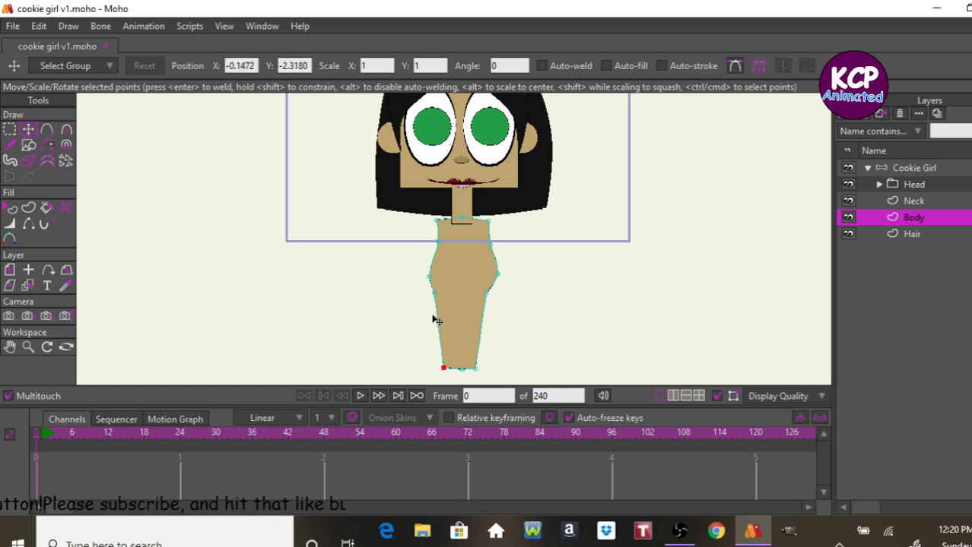
pyautogui.click(47, 130)
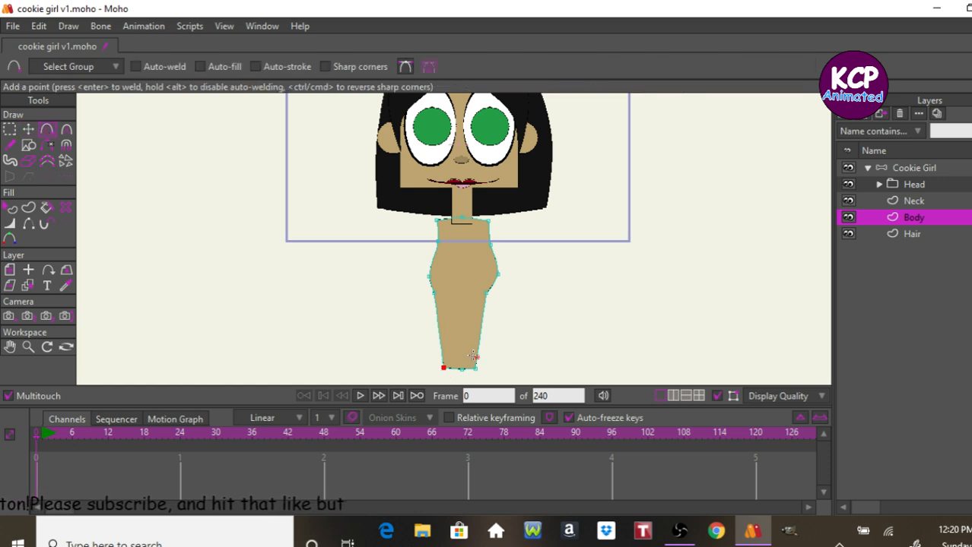
pyautogui.moveTo(440, 322); pyautogui.dragTo(477, 331)
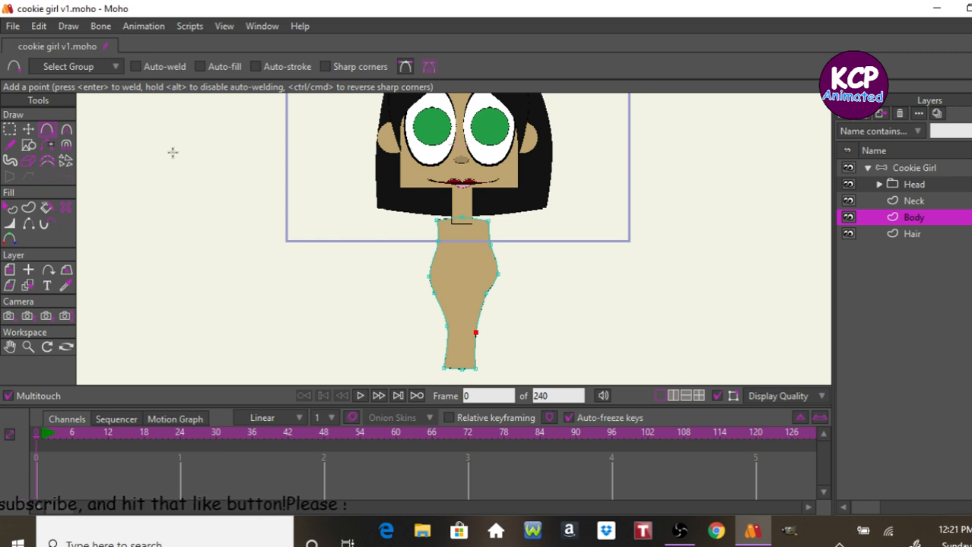
# - Fill the body shape with yellow from the Basic Colors swatches, keeping its black outline
pyautogui.click(11, 208)
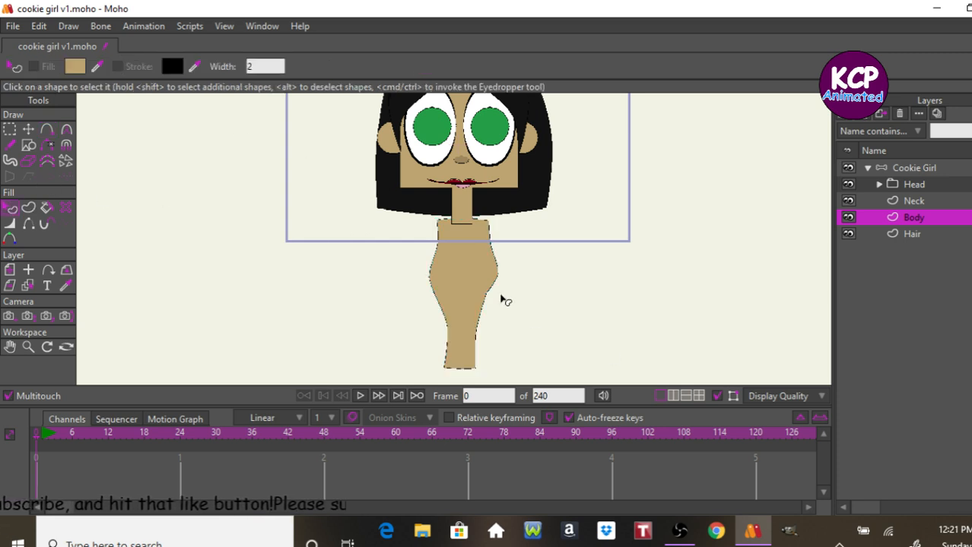
pyautogui.click(487, 294)
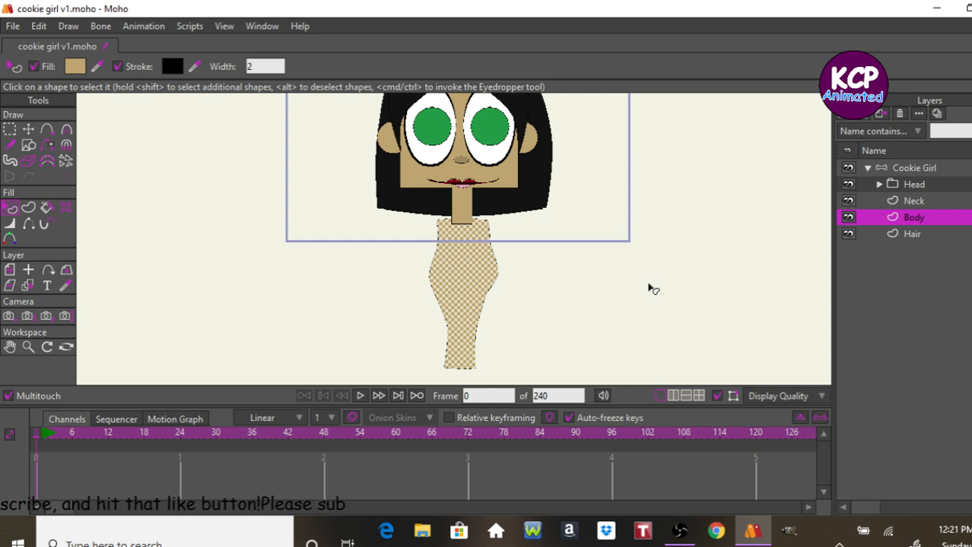
pyautogui.hotkey('ctrl', 't')
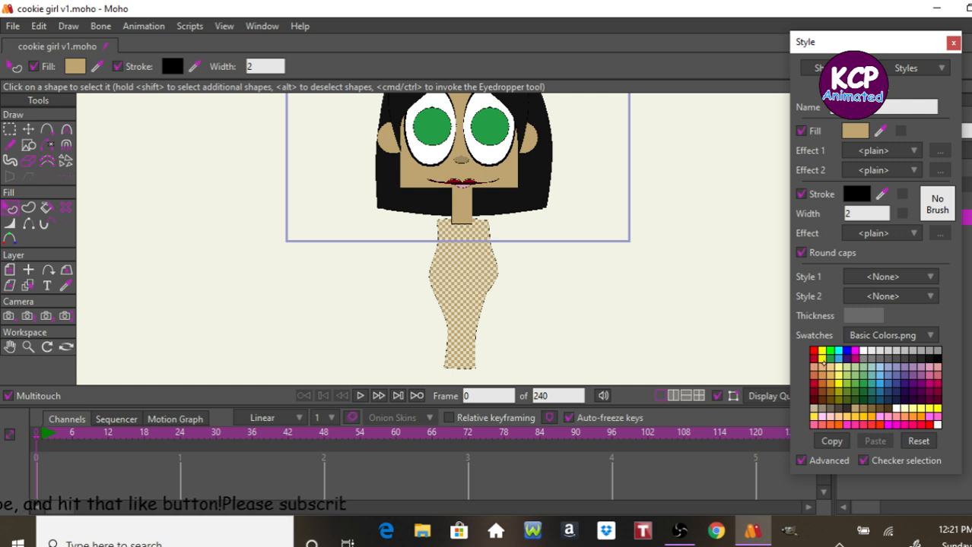
pyautogui.click(821, 351)
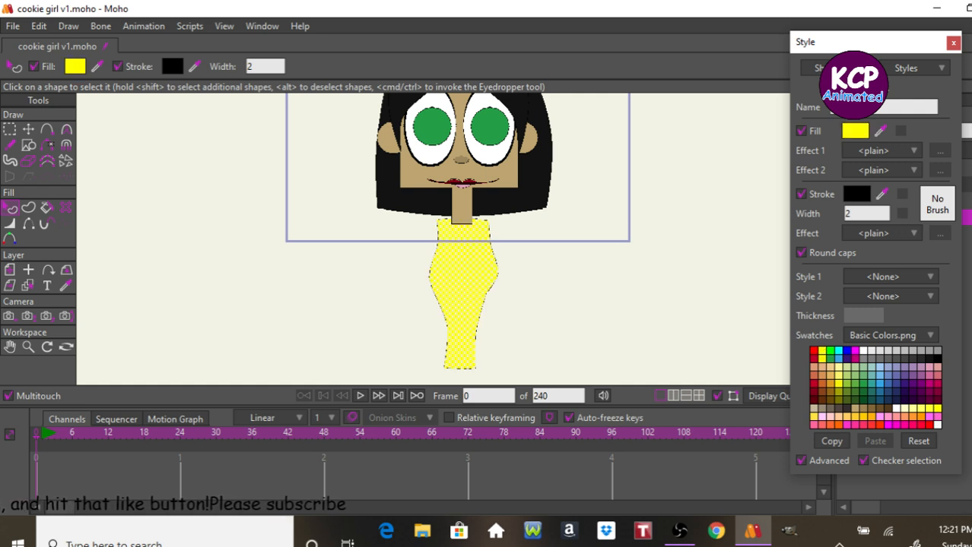
pyautogui.press('Return')
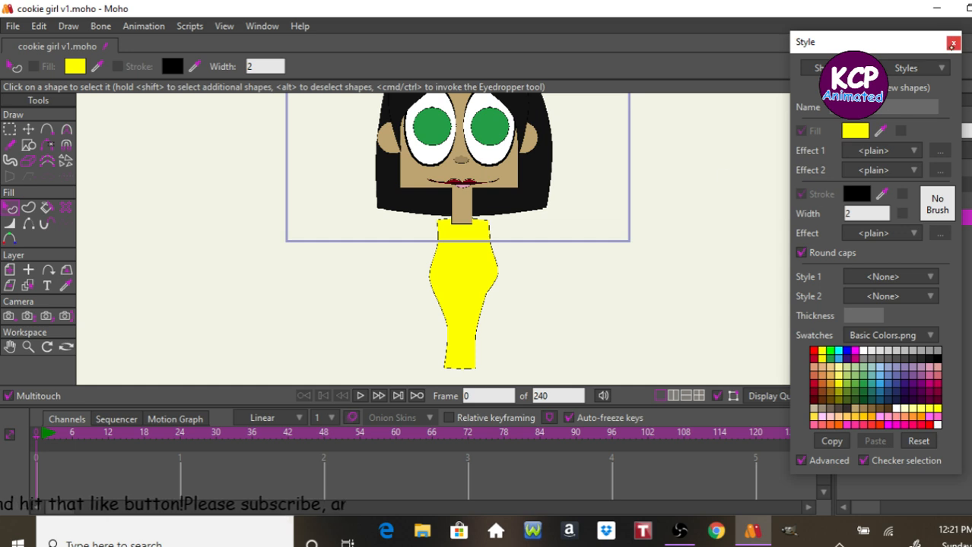
pyautogui.click(952, 43)
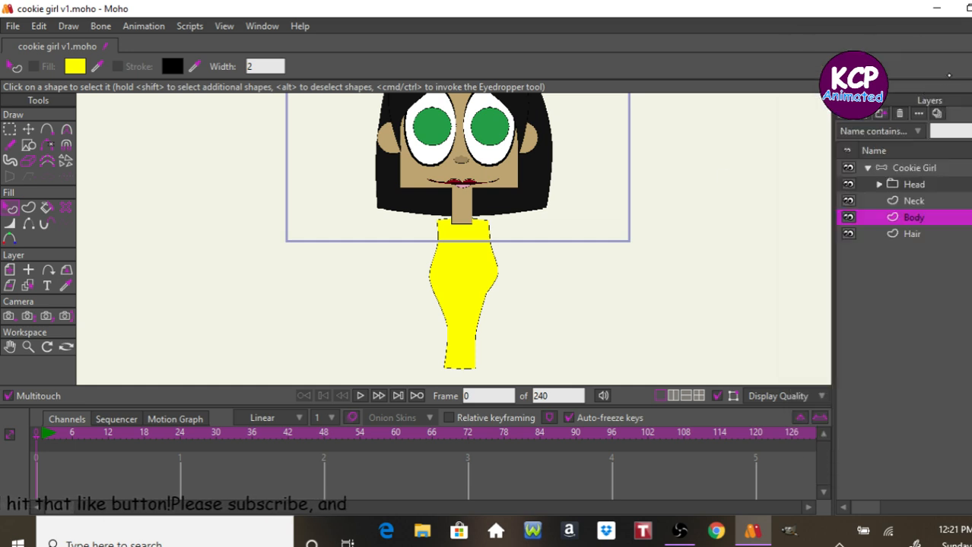
# - Reshape the neck on the Neck layer with a pointed base, raised bottom corners and an inward-pulled point on each side below the chin
pyautogui.click(916, 203)
pyautogui.press('Home')
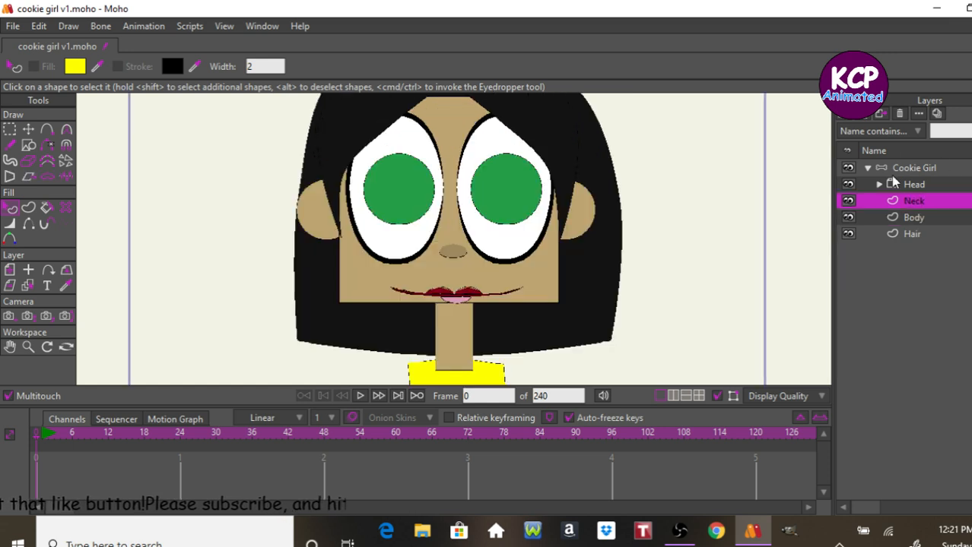
pyautogui.click(46, 129)
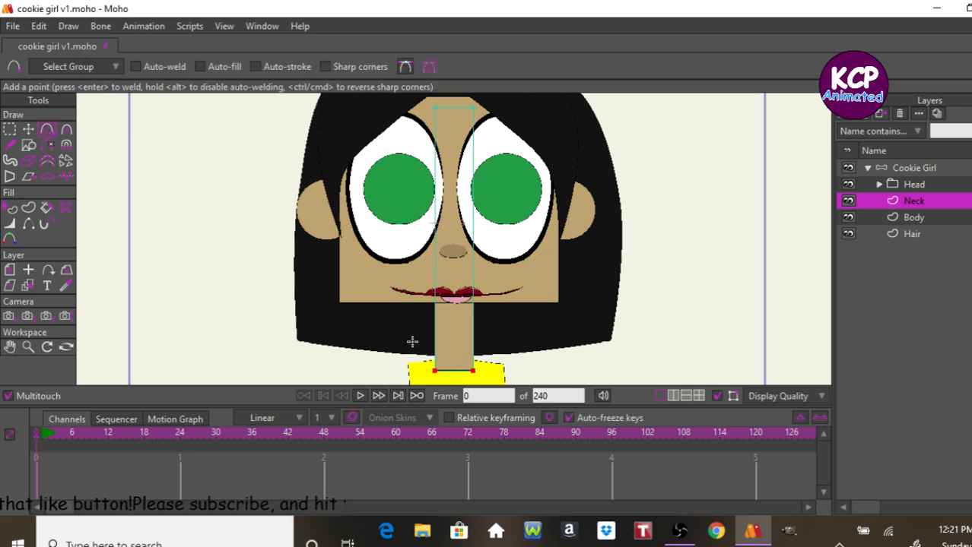
pyautogui.moveTo(454, 369); pyautogui.dragTo(457, 375)
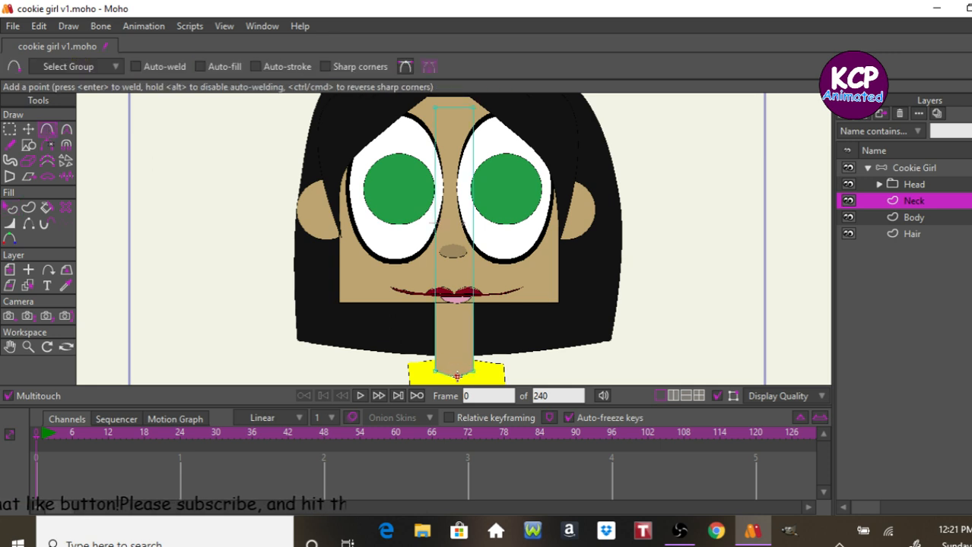
pyautogui.click(28, 131)
pyautogui.moveTo(474, 371); pyautogui.dragTo(434, 364)
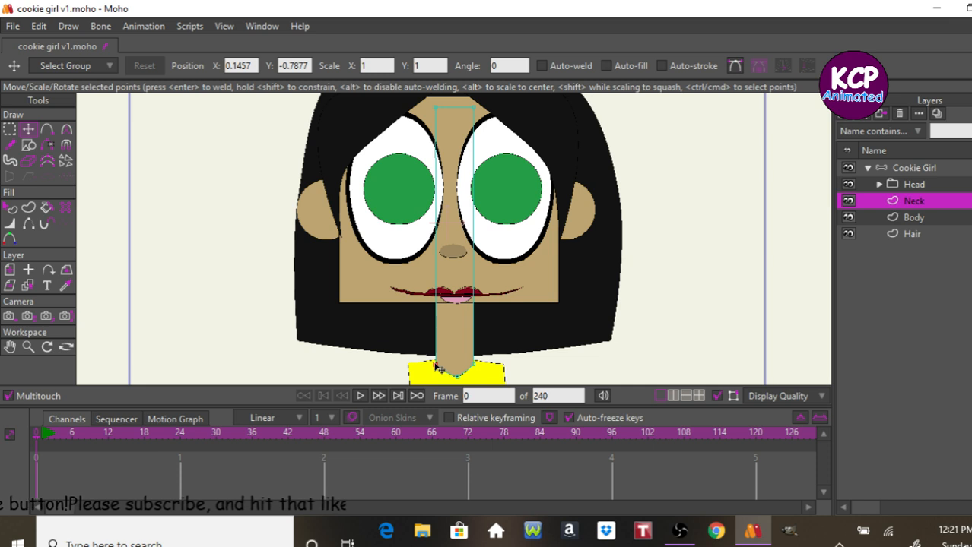
pyautogui.click(46, 131)
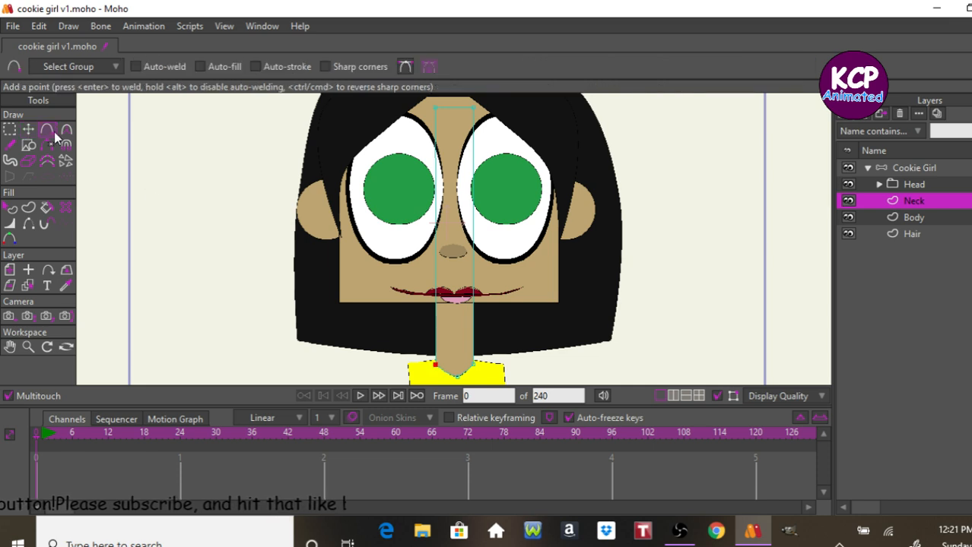
pyautogui.moveTo(436, 325); pyautogui.dragTo(470, 329)
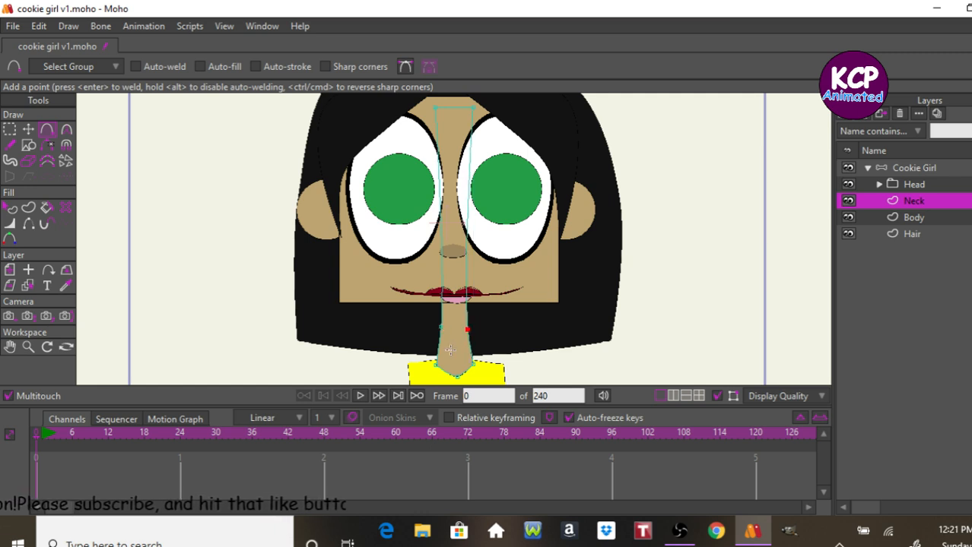
# - Add a new vector layer directly above the Hair layer and name it Butt
pyautogui.click(937, 184)
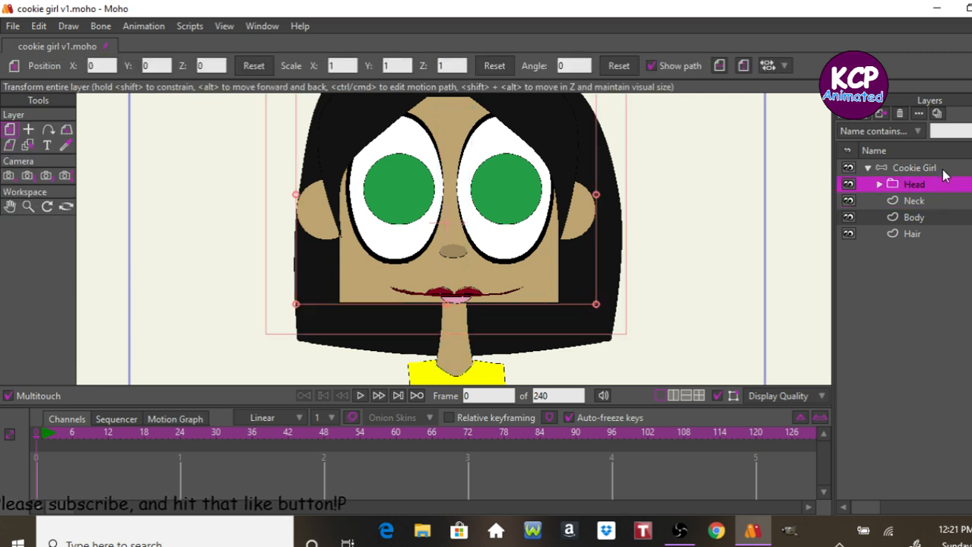
pyautogui.click(943, 172)
pyautogui.press('Home')
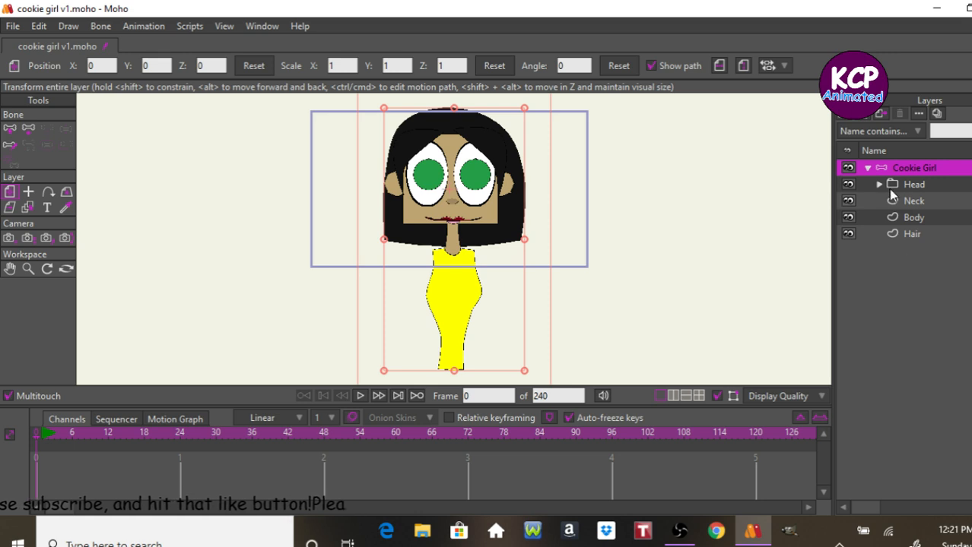
pyautogui.click(916, 234)
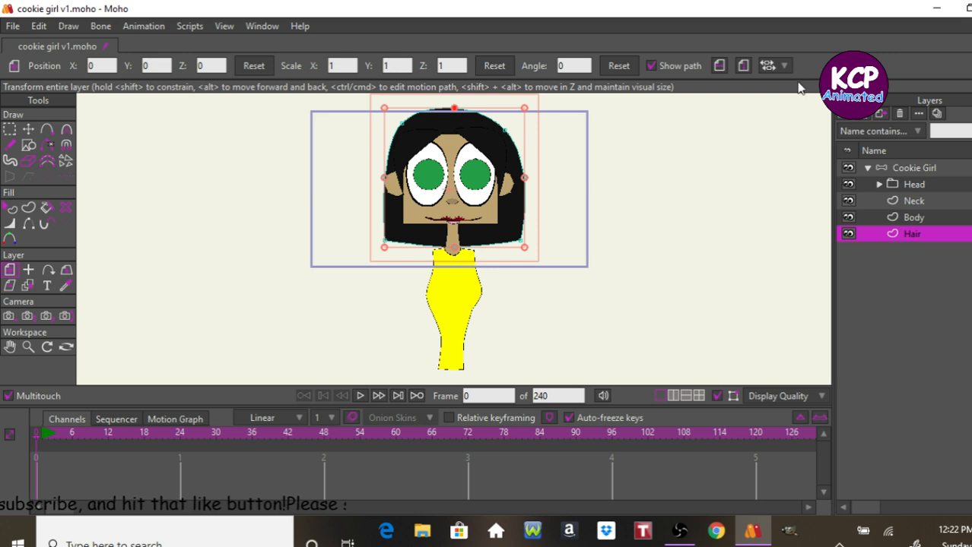
pyautogui.click(880, 114)
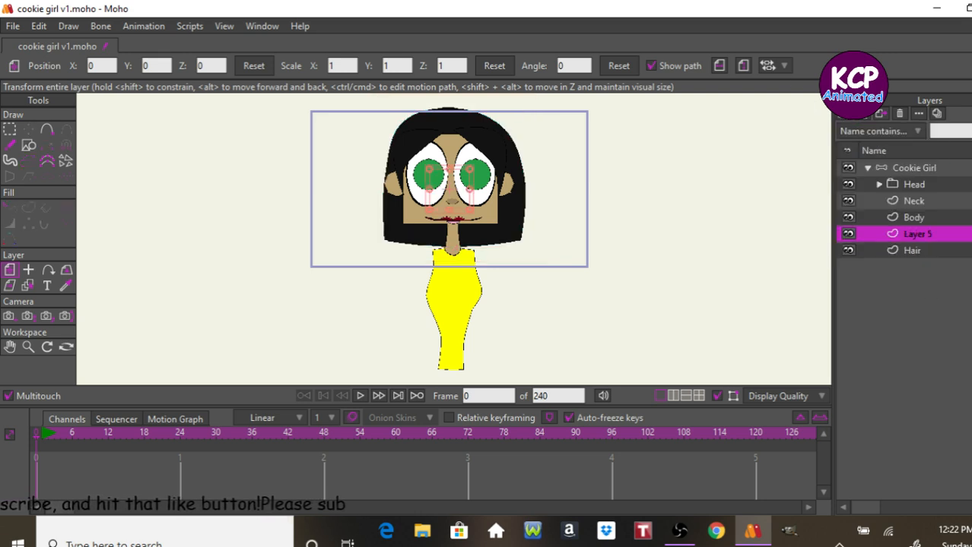
pyautogui.doubleClick(902, 233)
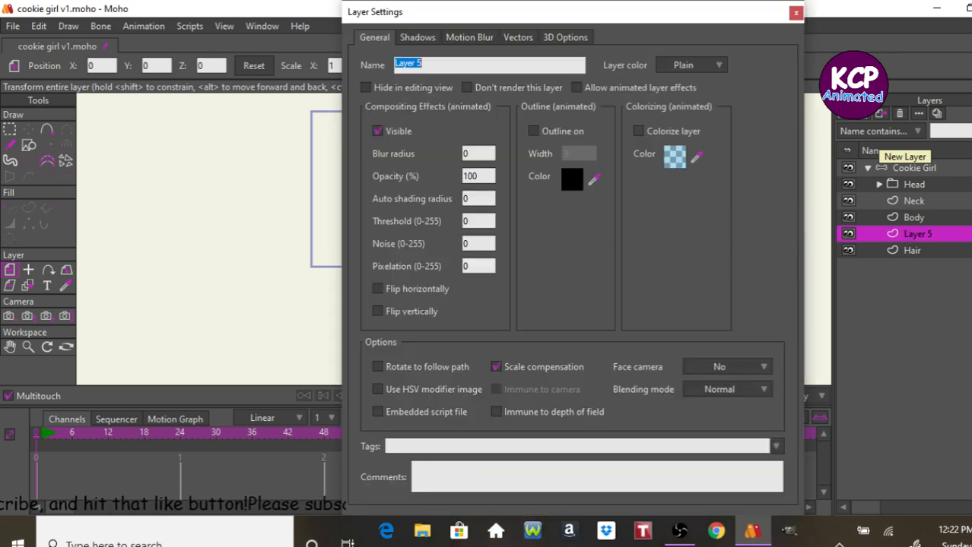
pyautogui.write('Butt')
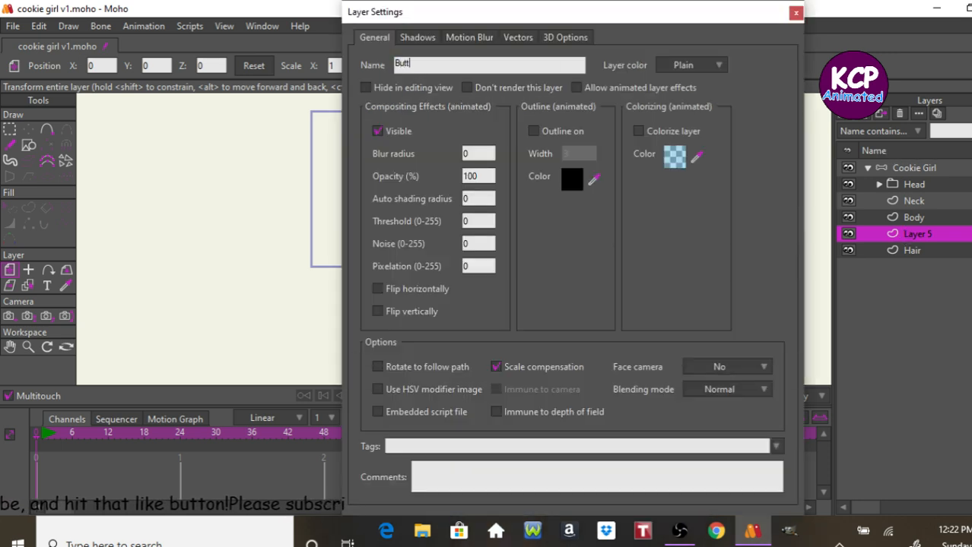
pyautogui.press('Return')
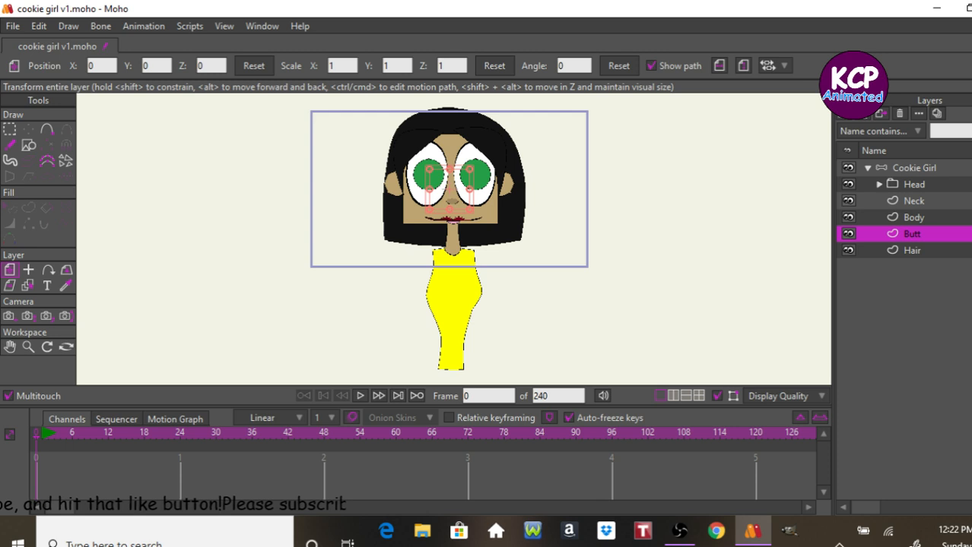
# - Set the default fill to dark grey from the Basic Colors swatches, keeping the black stroke at width 2
pyautogui.hotkey('ctrl', 't')
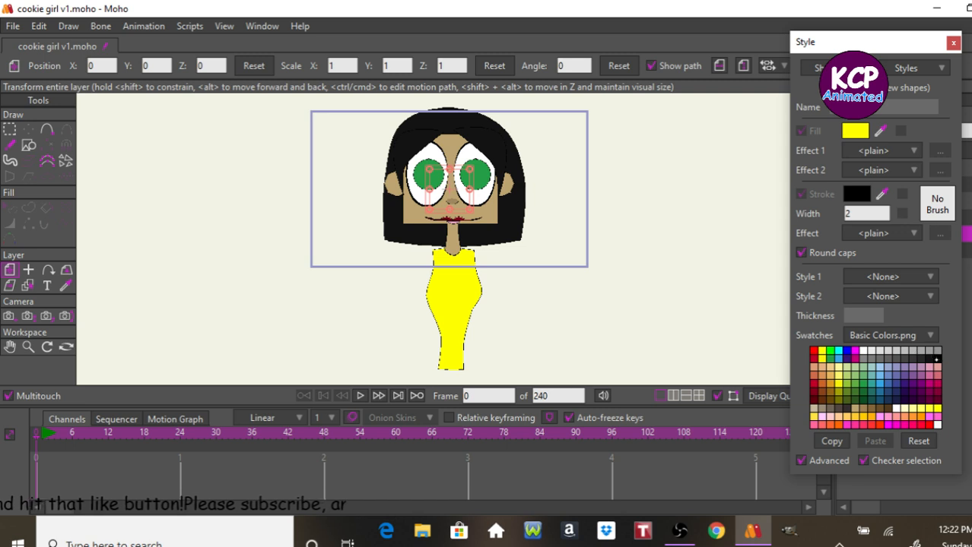
pyautogui.click(938, 359)
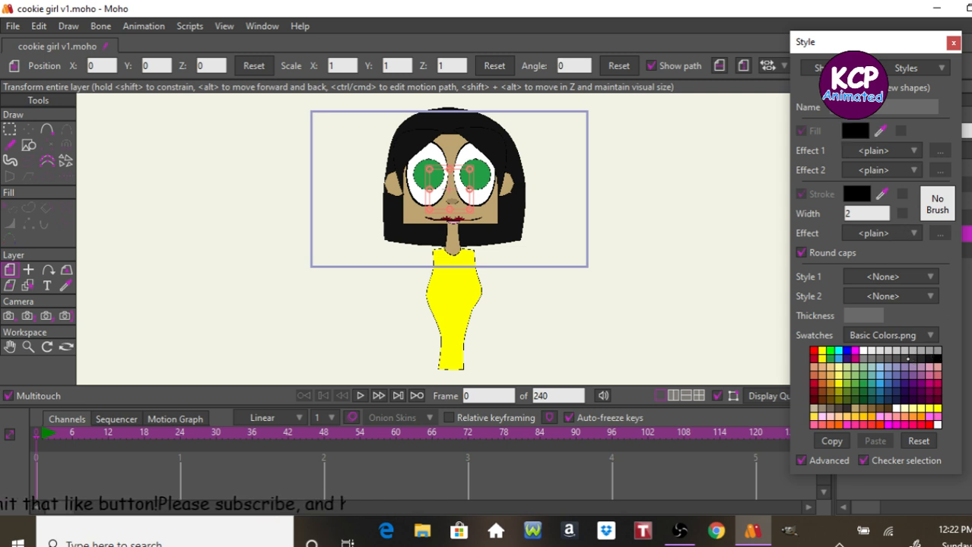
pyautogui.click(912, 360)
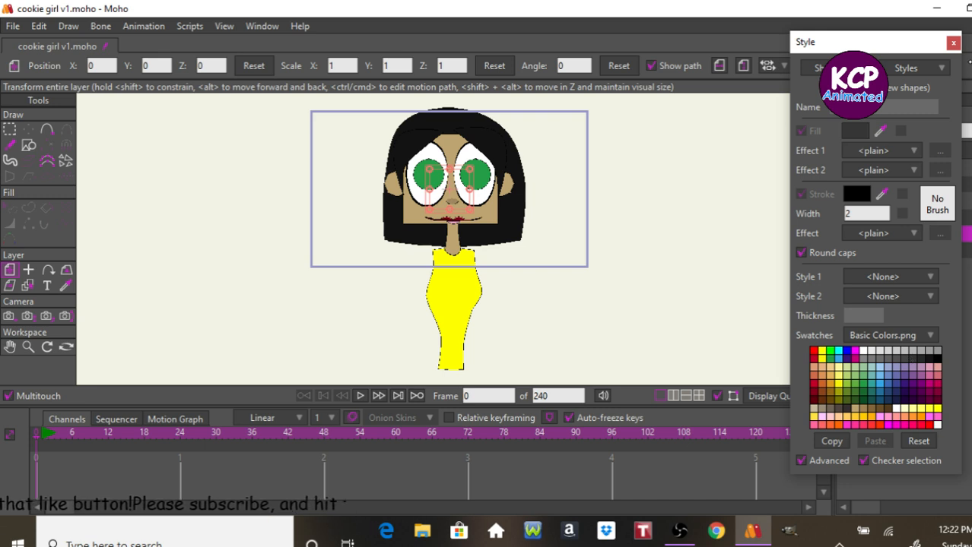
pyautogui.click(953, 43)
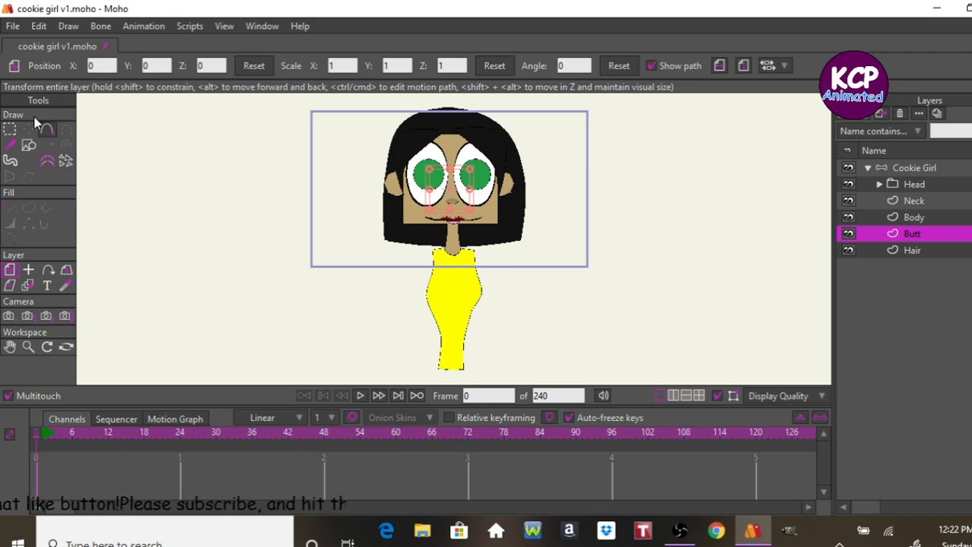
# - Draw a dark grey circle on the Butt layer, overlapping the lower end of the yellow body
pyautogui.click(28, 145)
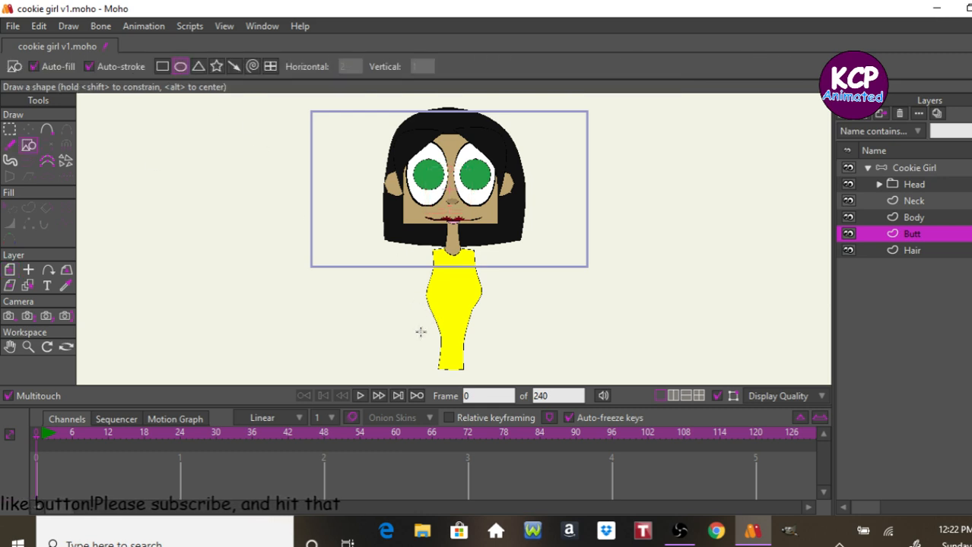
pyautogui.moveTo(415, 358); pyautogui.dragTo(481, 400)
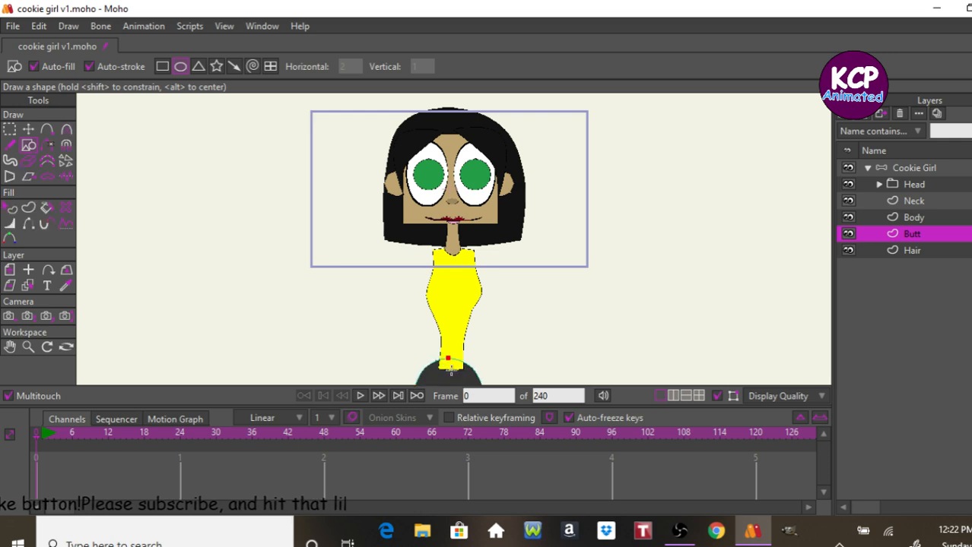
pyautogui.press('Escape')
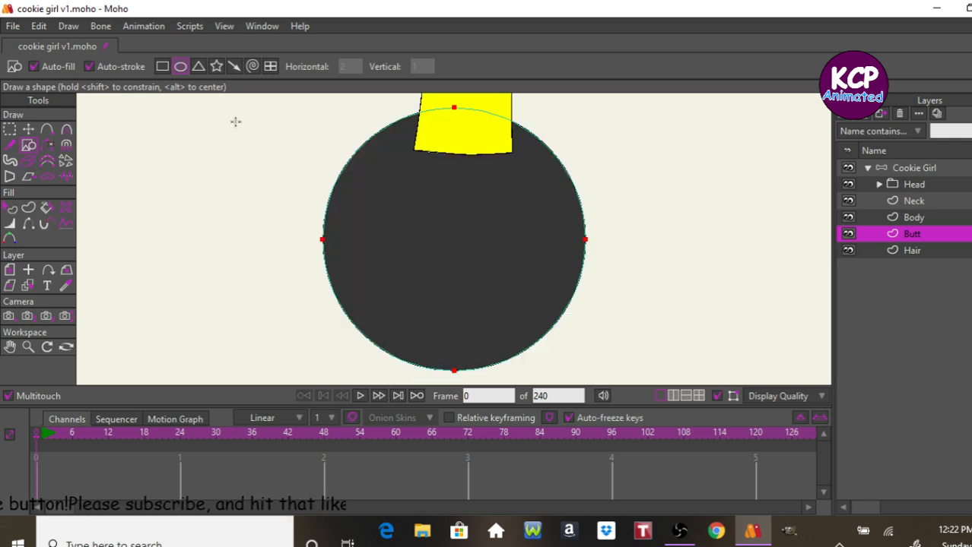
pyautogui.press('Return')
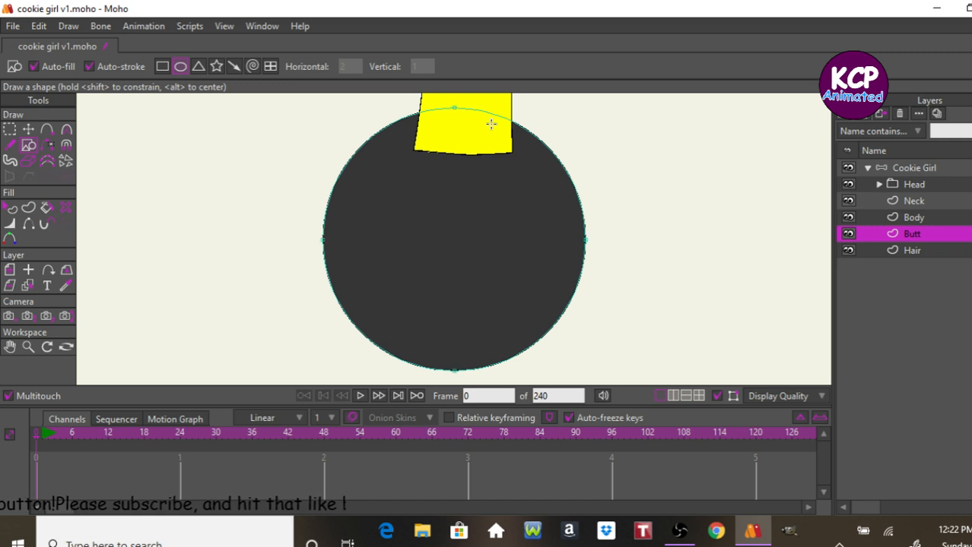
# - Reshape the circle into rounded hips by lowering both side points and raising the bottom point slightly
pyautogui.click(28, 129)
pyautogui.moveTo(585, 244); pyautogui.dragTo(590, 286)
pyautogui.moveTo(322, 241); pyautogui.dragTo(326, 282)
pyautogui.moveTo(454, 370); pyautogui.dragTo(465, 352)
pyautogui.moveTo(590, 286); pyautogui.dragTo(587, 291)
pyautogui.click(457, 109)
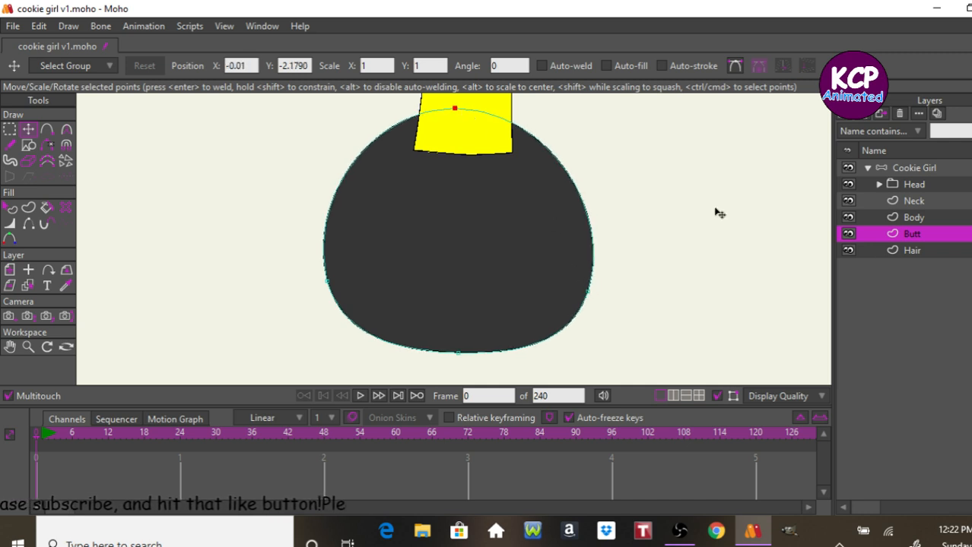
# - Add a new vector layer directly above the Butt layer and name it Leg
pyautogui.click(842, 116)
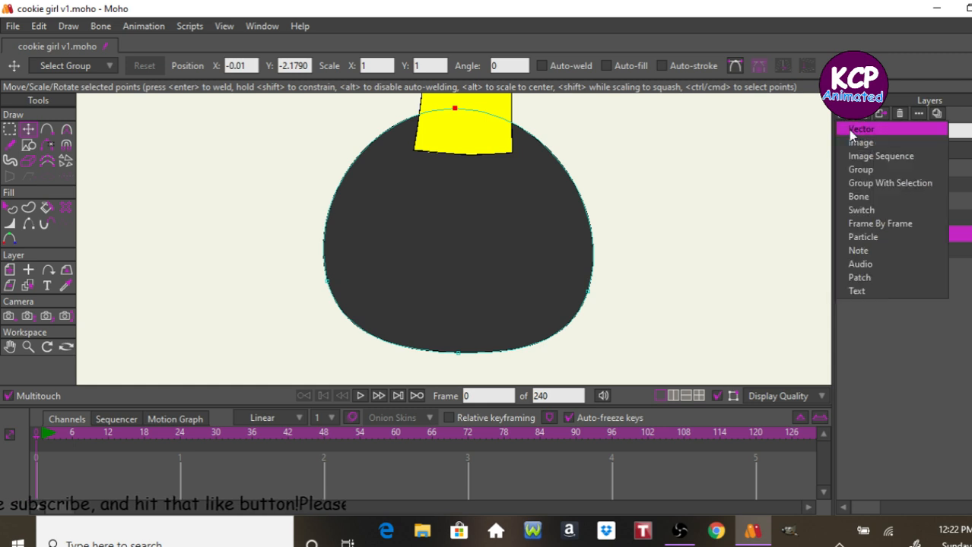
pyautogui.click(859, 130)
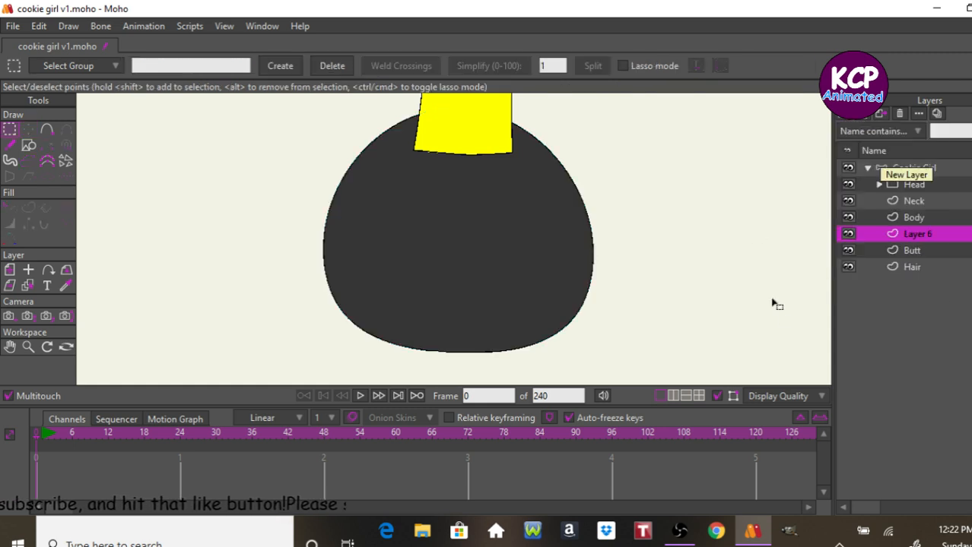
pyautogui.doubleClick(915, 235)
pyautogui.write('Li')
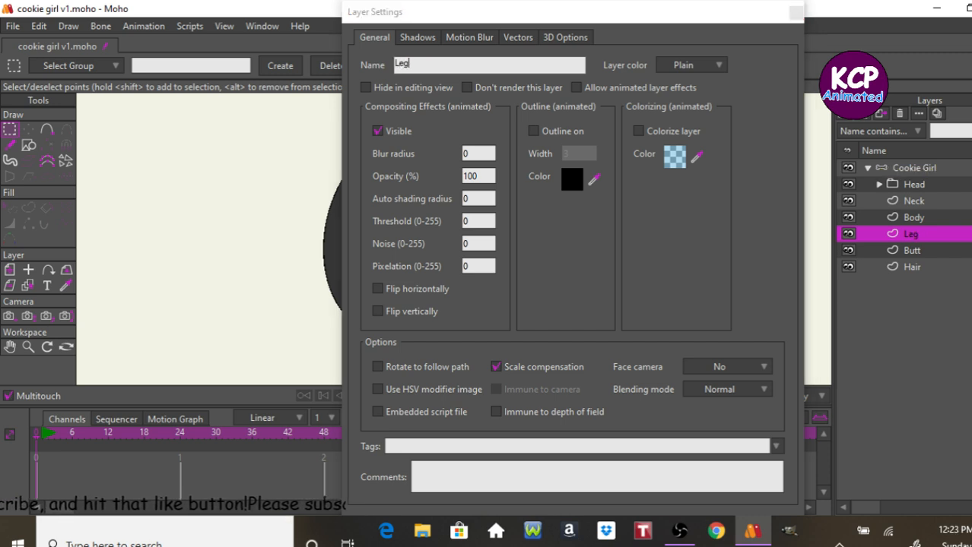
pyautogui.write('g')
pyautogui.press('Return')
# - Draw a wide horizontal rectangle extending sideways from the hips, and add an outward-pulled point to each short end
pyautogui.click(28, 145)
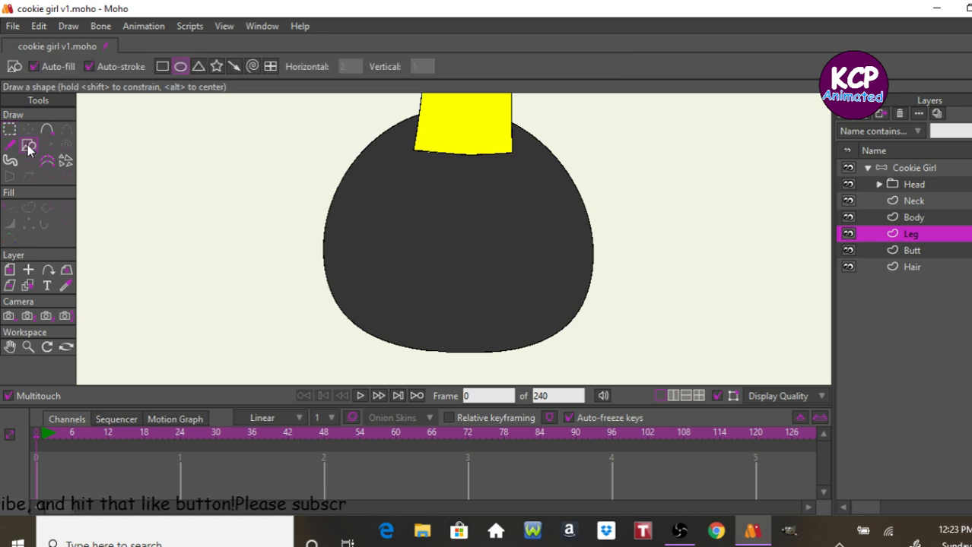
pyautogui.click(162, 67)
pyautogui.moveTo(483, 227); pyautogui.dragTo(802, 347)
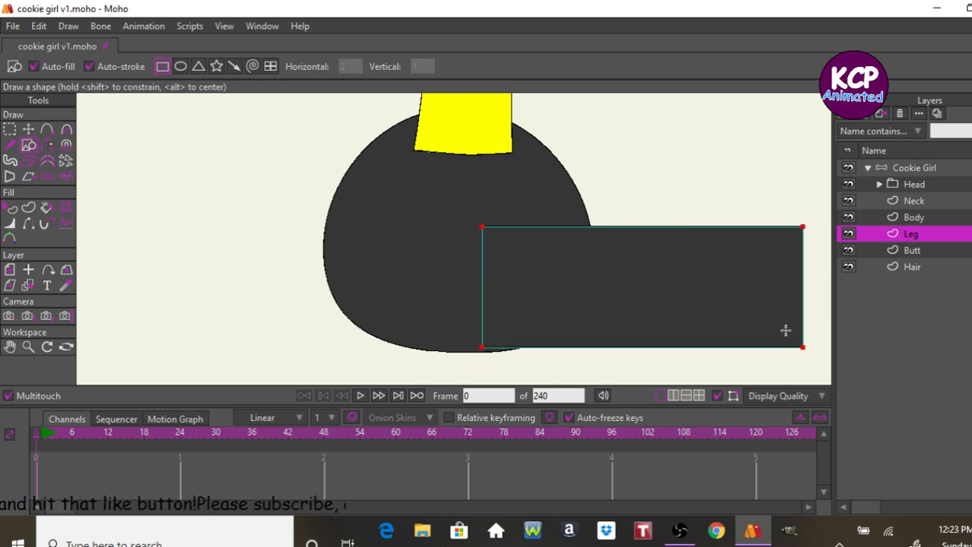
pyautogui.click(47, 130)
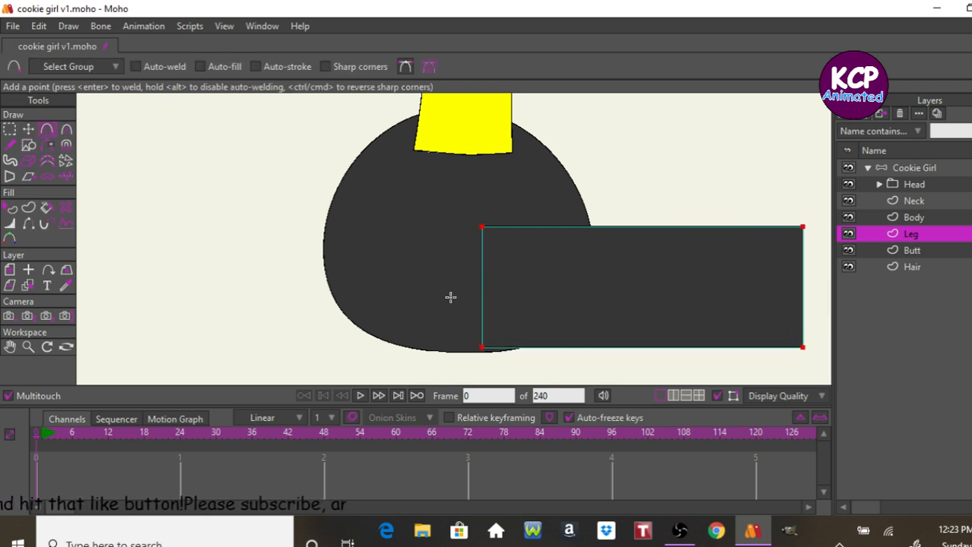
pyautogui.moveTo(481, 286); pyautogui.dragTo(468, 287)
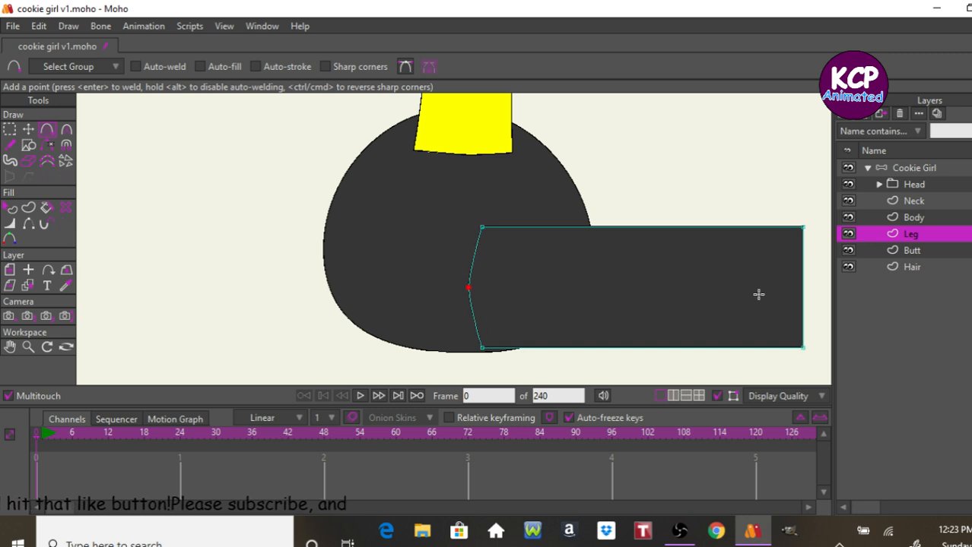
pyautogui.moveTo(800, 288); pyautogui.dragTo(809, 290)
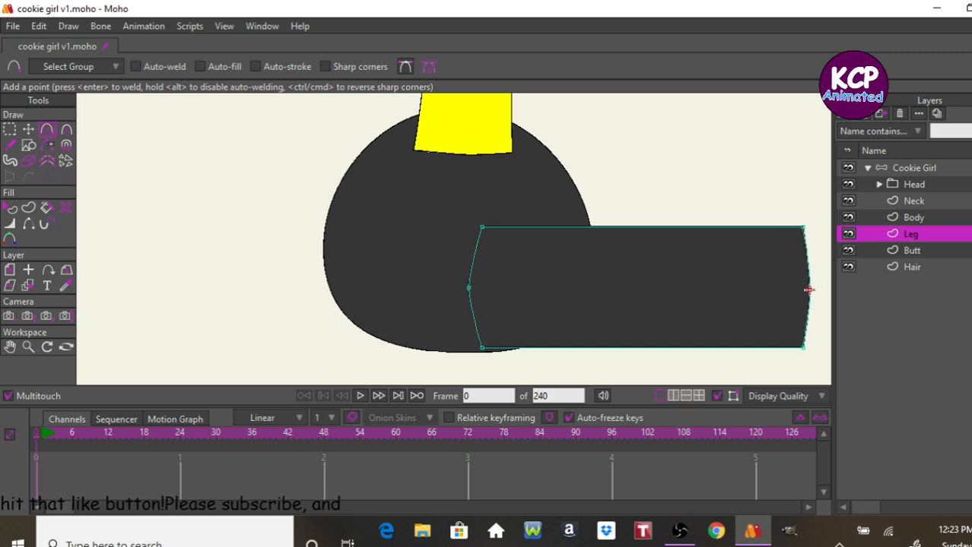
# - Shape the rectangle into a thigh by tapering its outer end and widening its inner end deep into the hips
pyautogui.click(27, 129)
pyautogui.moveTo(803, 228); pyautogui.dragTo(785, 259)
pyautogui.moveTo(804, 346); pyautogui.dragTo(791, 336)
pyautogui.moveTo(480, 348); pyautogui.dragTo(485, 349)
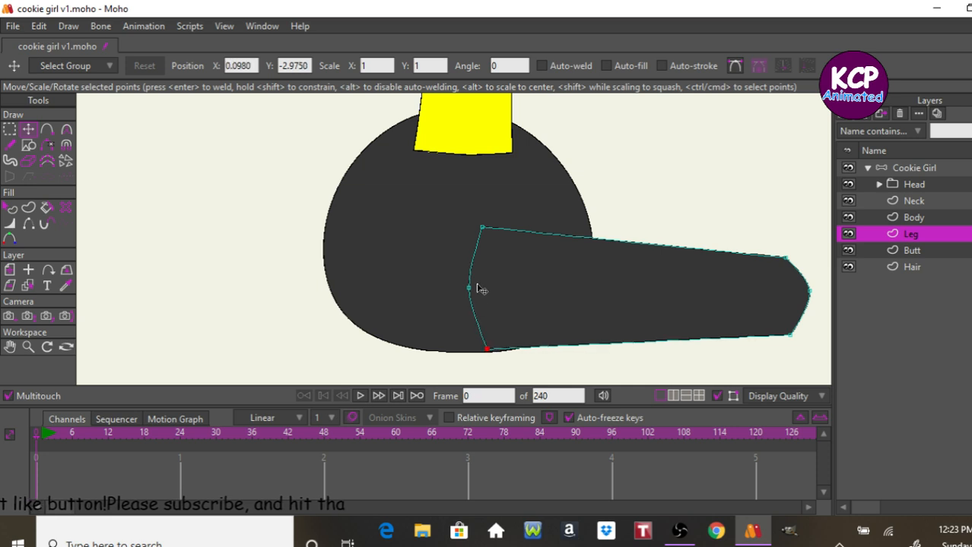
pyautogui.moveTo(468, 288); pyautogui.dragTo(367, 303)
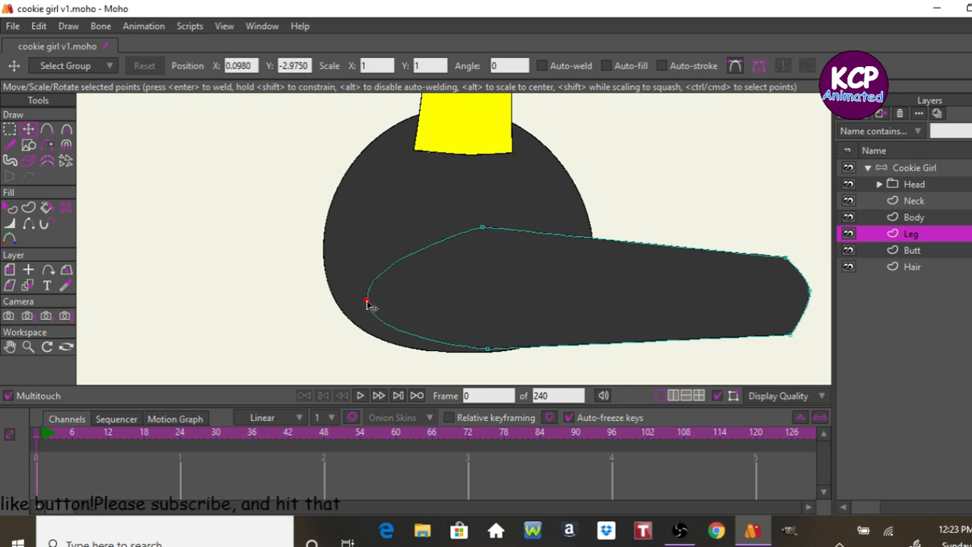
pyautogui.moveTo(482, 228); pyautogui.dragTo(402, 203)
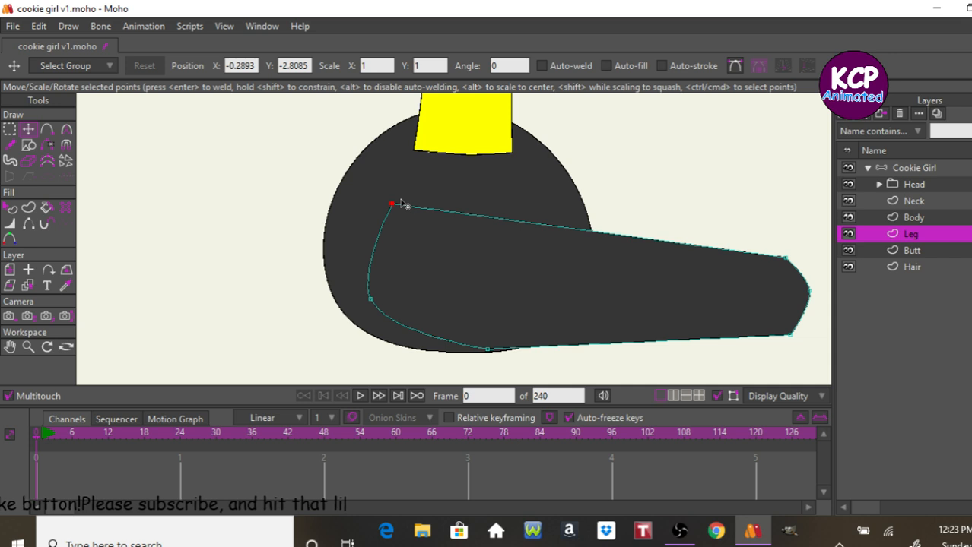
pyautogui.moveTo(486, 351); pyautogui.dragTo(462, 353)
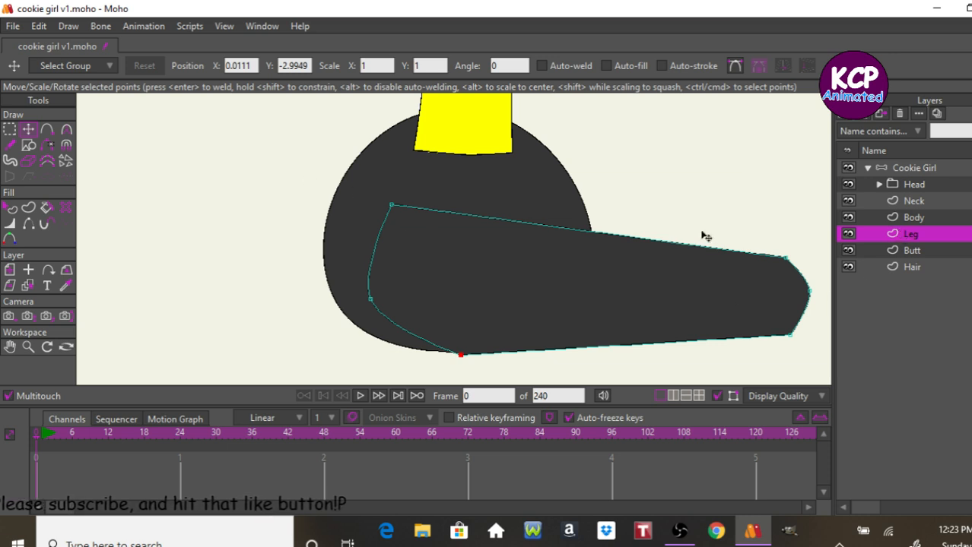
# - Duplicate the thigh shape, rotate the copy to point downward and place it at the knee as the lower leg
pyautogui.hotkey('ctrl', 'a')
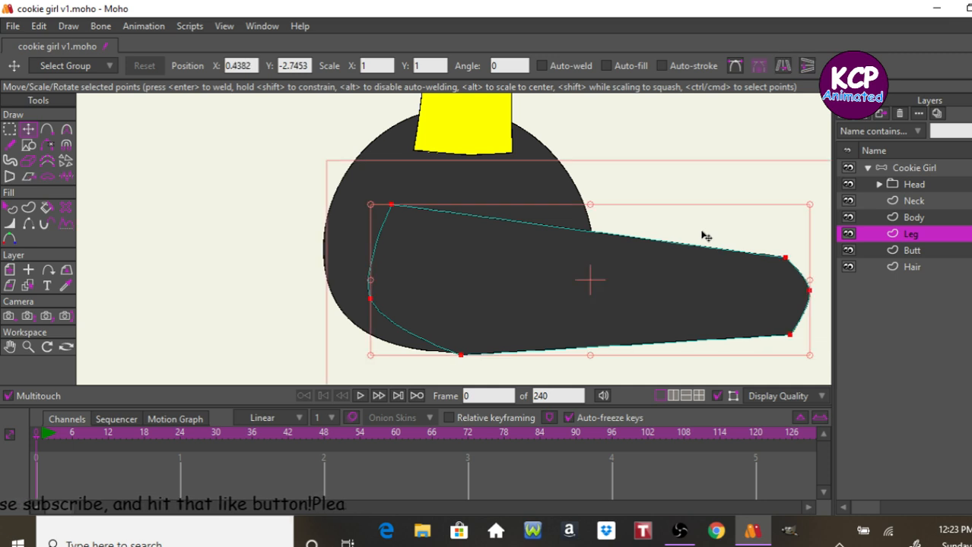
pyautogui.click(704, 187)
pyautogui.moveTo(643, 182); pyautogui.dragTo(519, 191)
pyautogui.moveTo(186, 224); pyautogui.dragTo(351, 425)
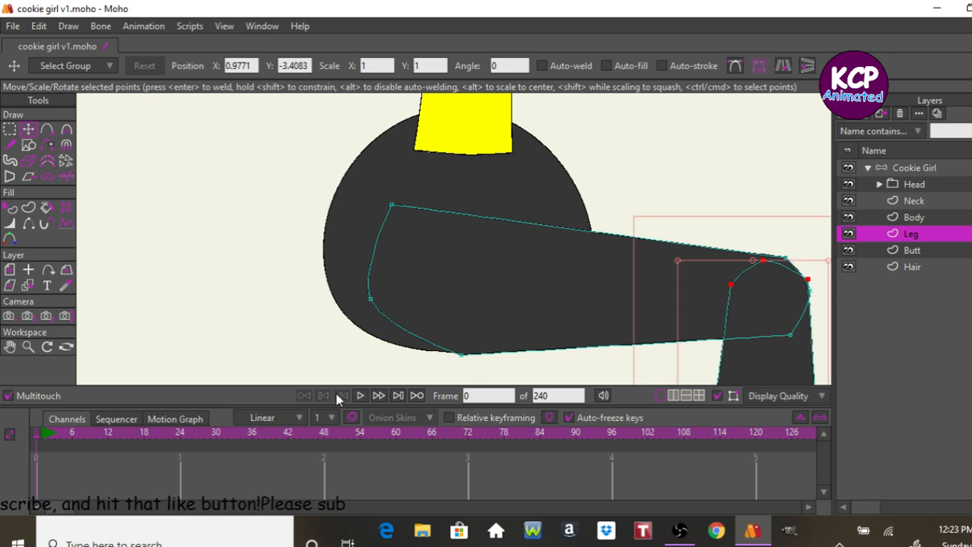
# - Send the lower leg shape behind the thigh and deselect it
pyautogui.click(13, 286)
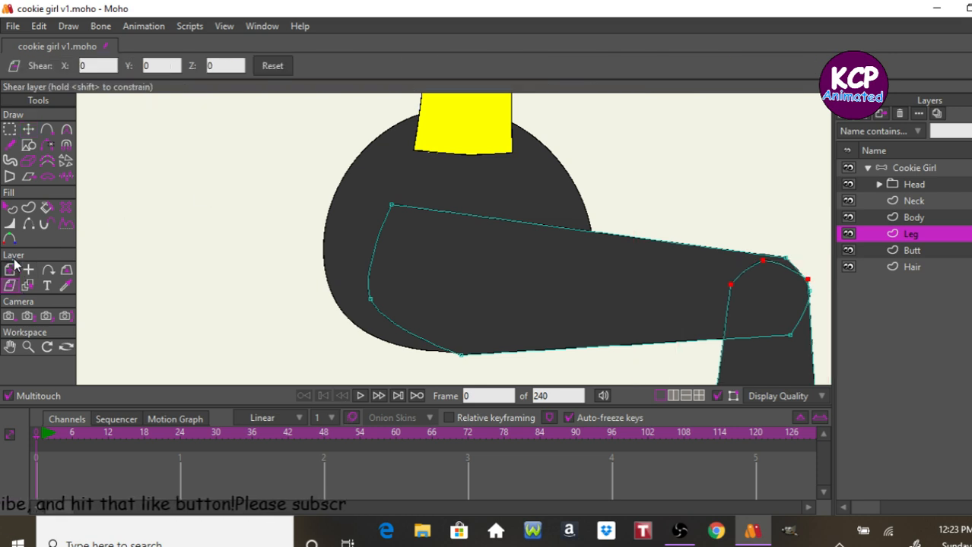
pyautogui.click(11, 207)
pyautogui.click(742, 312)
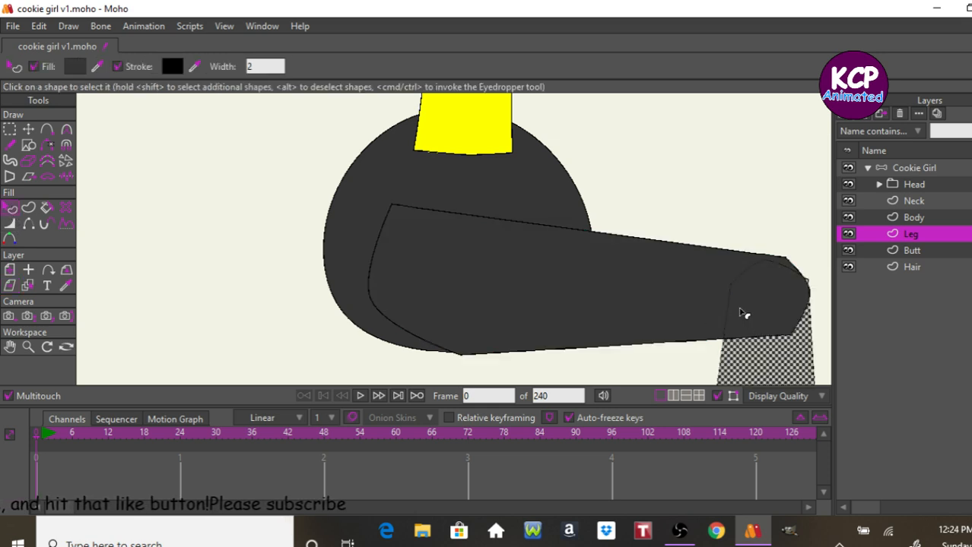
pyautogui.press('Return')
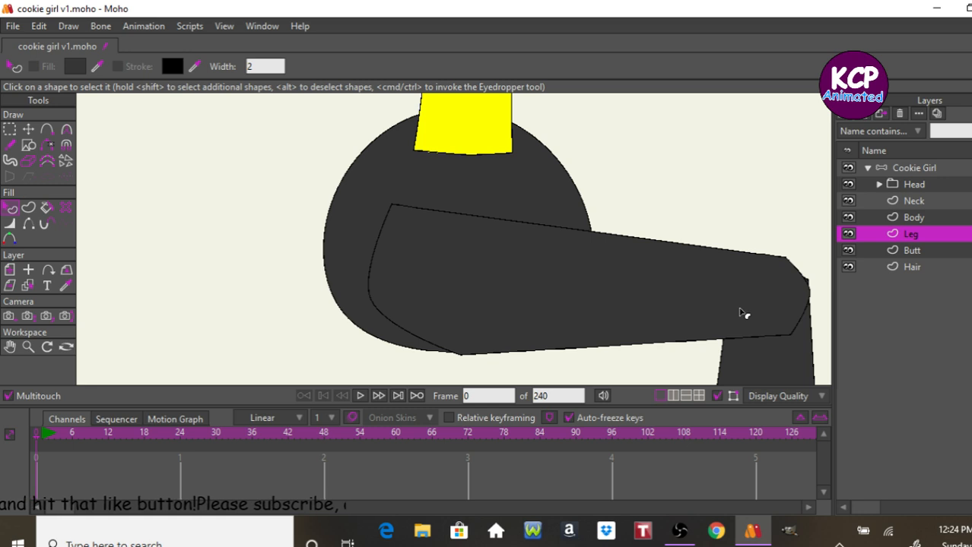
pyautogui.press('Escape')
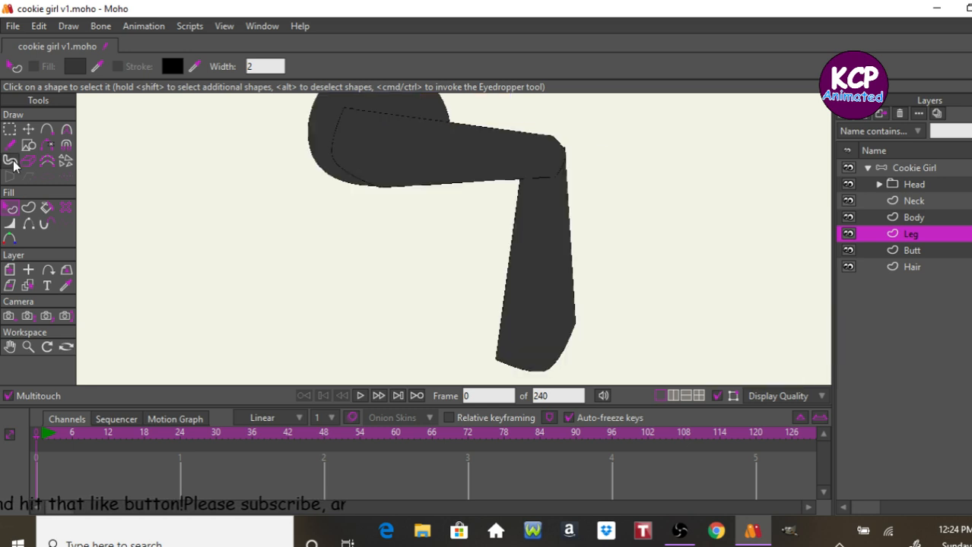
# - Shorten and narrow the lower leg by moving its three bottom points upward and inward
pyautogui.press('t')
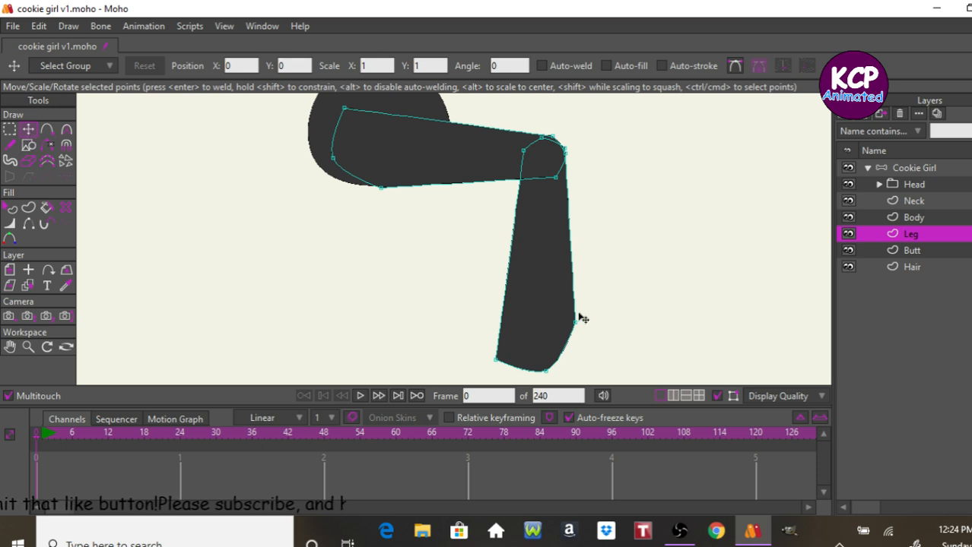
pyautogui.moveTo(574, 323); pyautogui.dragTo(552, 308)
pyautogui.moveTo(497, 359); pyautogui.dragTo(511, 307)
pyautogui.moveTo(547, 374); pyautogui.dragTo(551, 308)
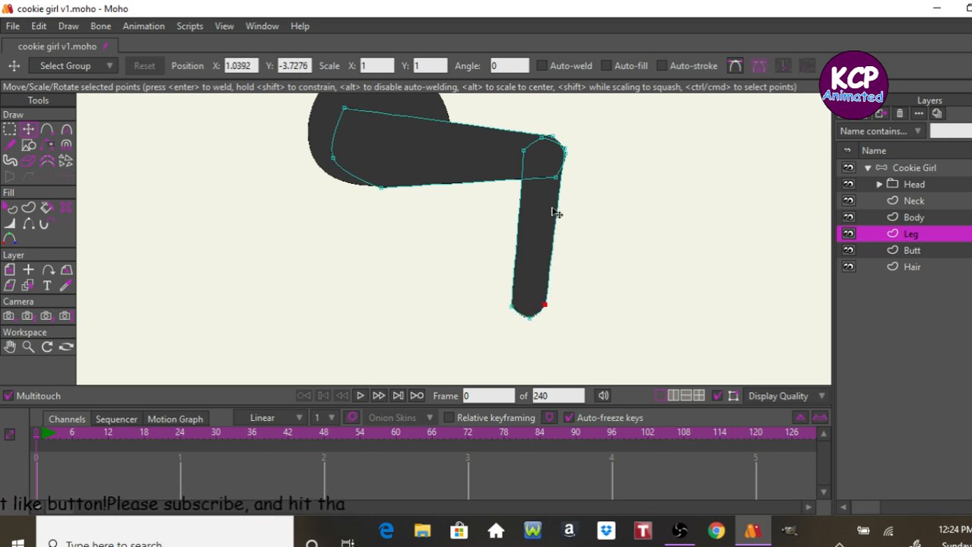
# - Smooth the knee by nudging its outer points inward and setting the outer knee point's curvature to about 0.55
pyautogui.click(561, 152)
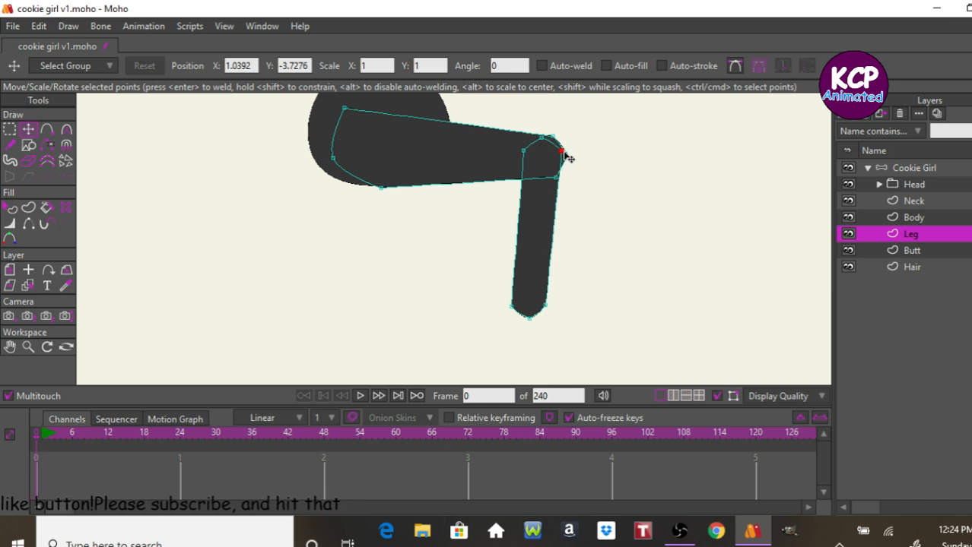
pyautogui.click(65, 130)
pyautogui.moveTo(580, 164)
pyautogui.mouseDown()
pyautogui.moveTo(685, 209)
pyautogui.moveTo(653, 184)
pyautogui.mouseUp()
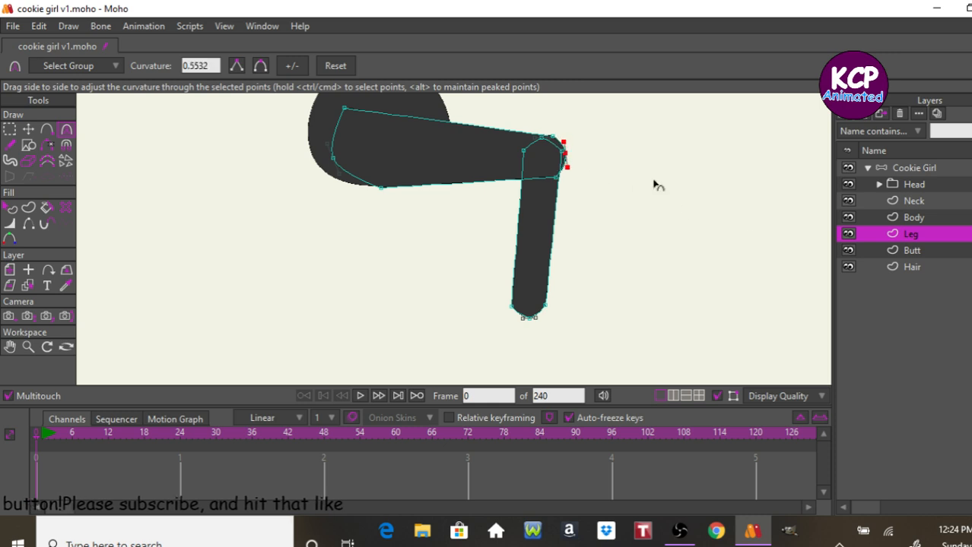
pyautogui.click(27, 129)
pyautogui.moveTo(560, 147); pyautogui.dragTo(554, 138)
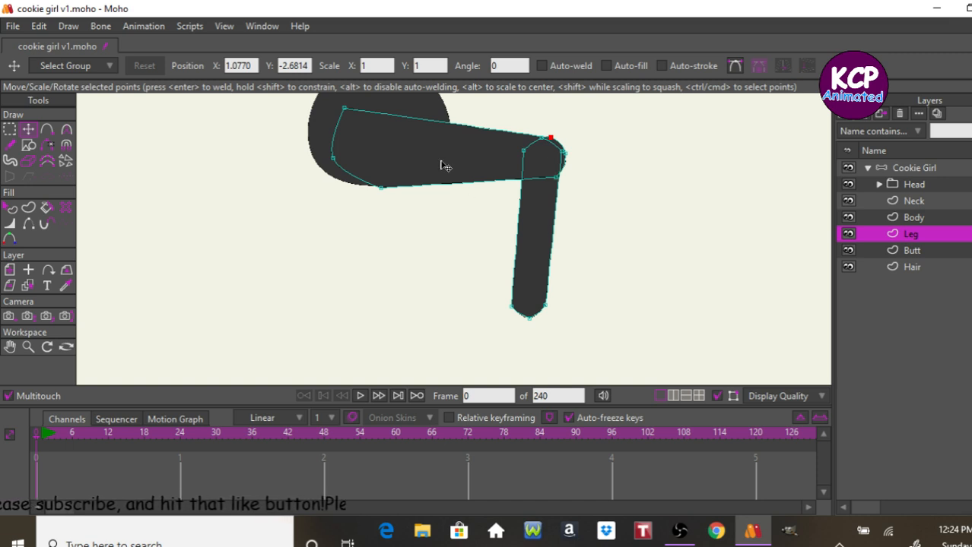
# - Draw a horizontal rectangle just below the lower leg as the base of the foot
pyautogui.click(28, 144)
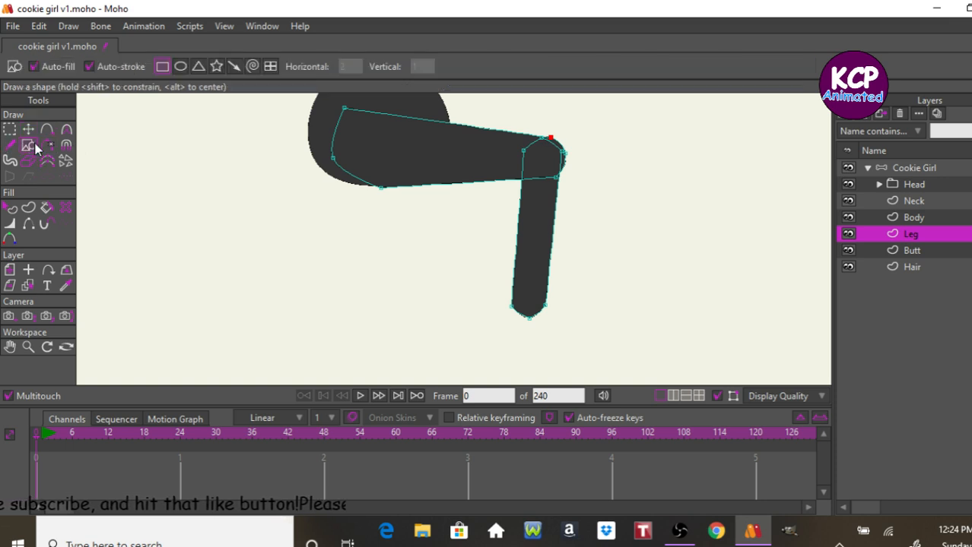
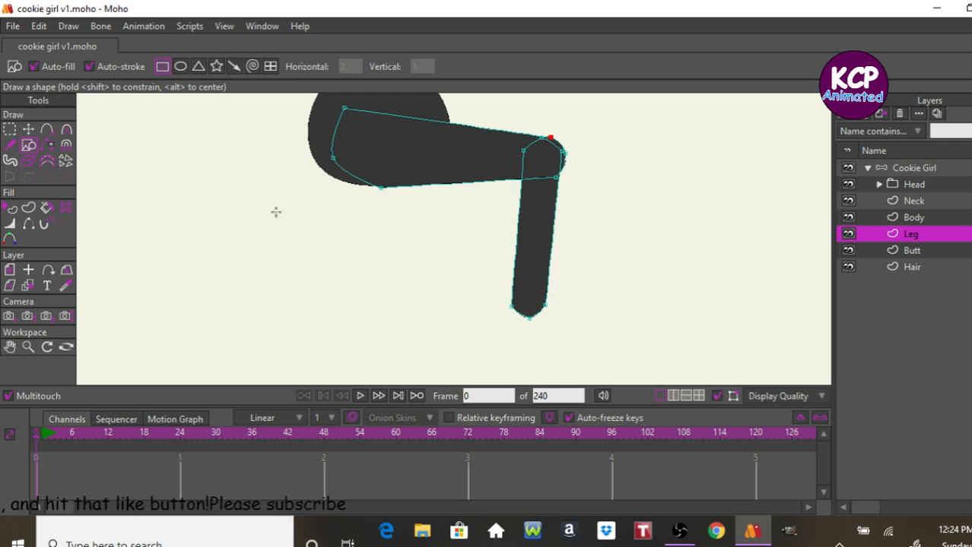
pyautogui.moveTo(505, 330); pyautogui.dragTo(643, 377)
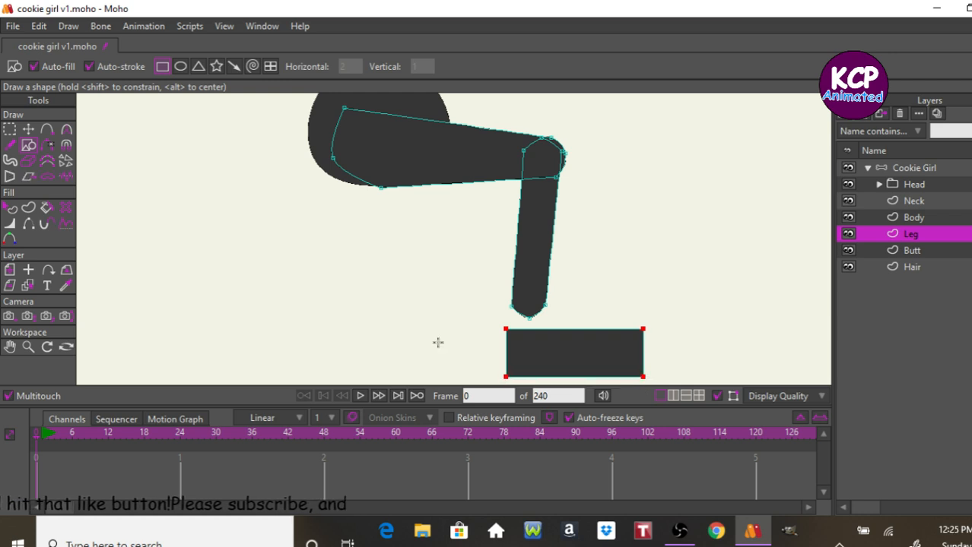
# - Reshape the rectangle into a foot: reduce its height slightly, add points along the toe and upper edge, and raise the ankle to overlap the lower leg
pyautogui.click(28, 129)
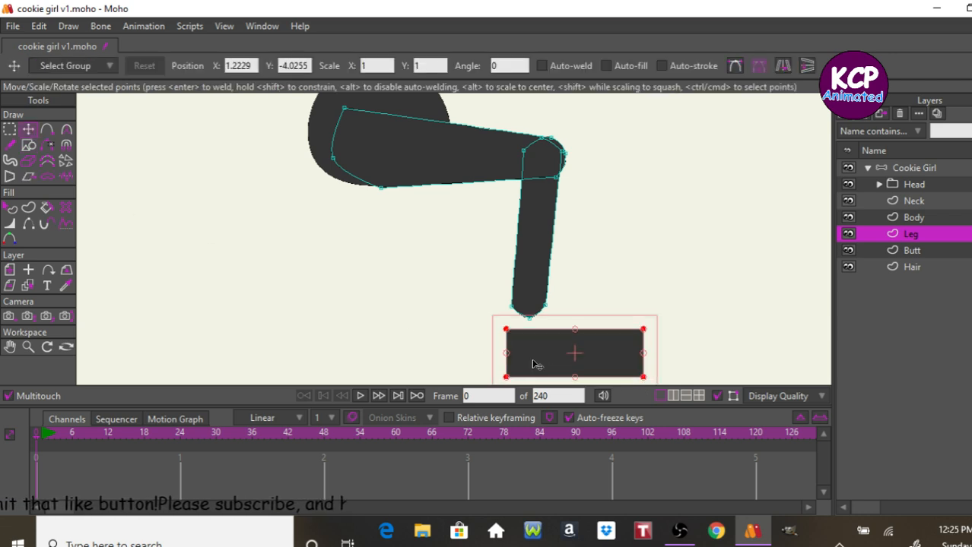
pyautogui.moveTo(576, 377); pyautogui.dragTo(576, 372)
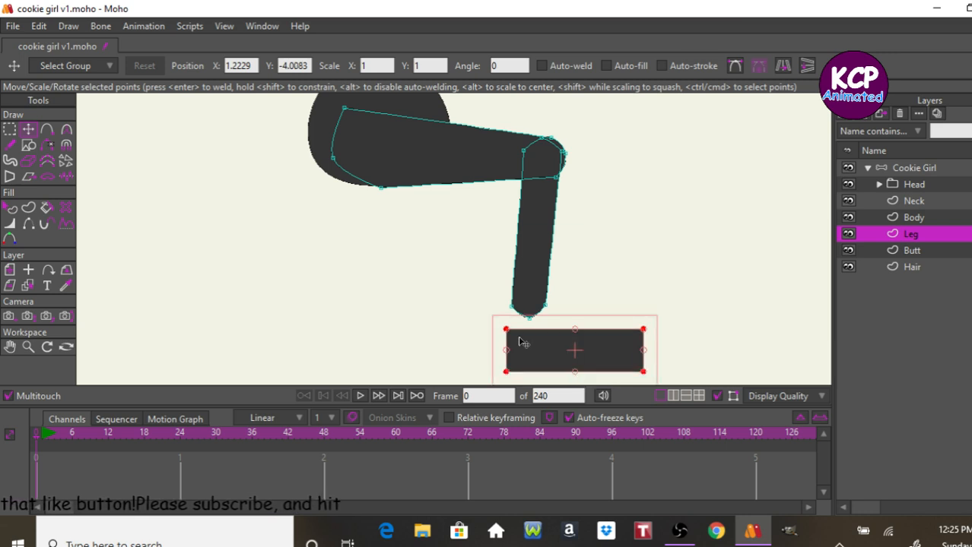
pyautogui.click(47, 130)
pyautogui.click(644, 346)
pyautogui.moveTo(611, 327); pyautogui.dragTo(618, 324)
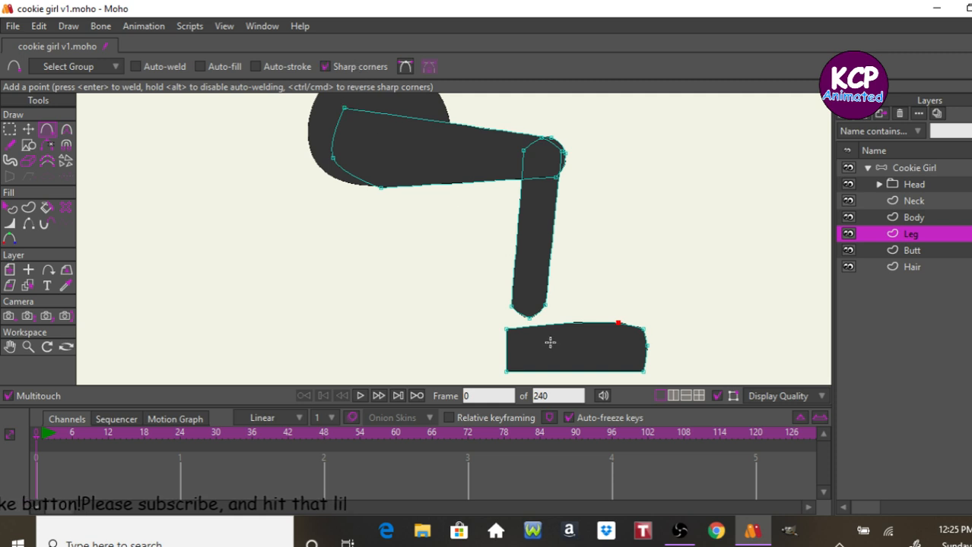
pyautogui.click(572, 324)
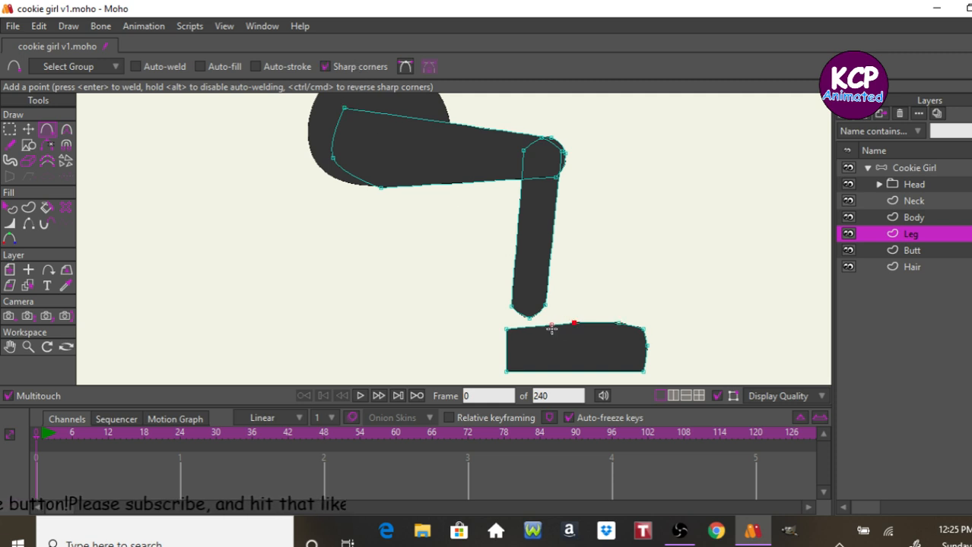
pyautogui.moveTo(547, 325); pyautogui.dragTo(511, 301)
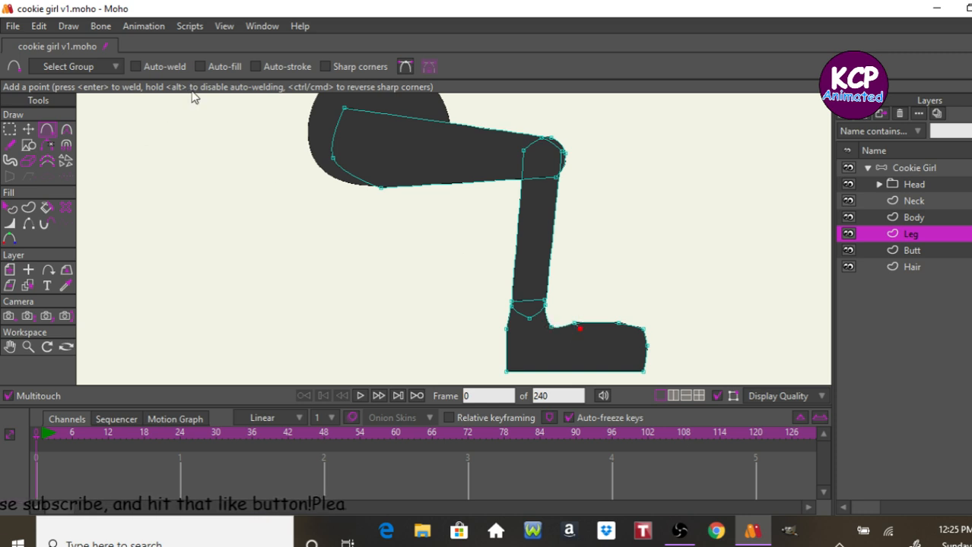
# - Refine the foot by lowering the instep, raising the sole's middle, and pulling the toe points back into a shorter rounded tip
pyautogui.click(29, 130)
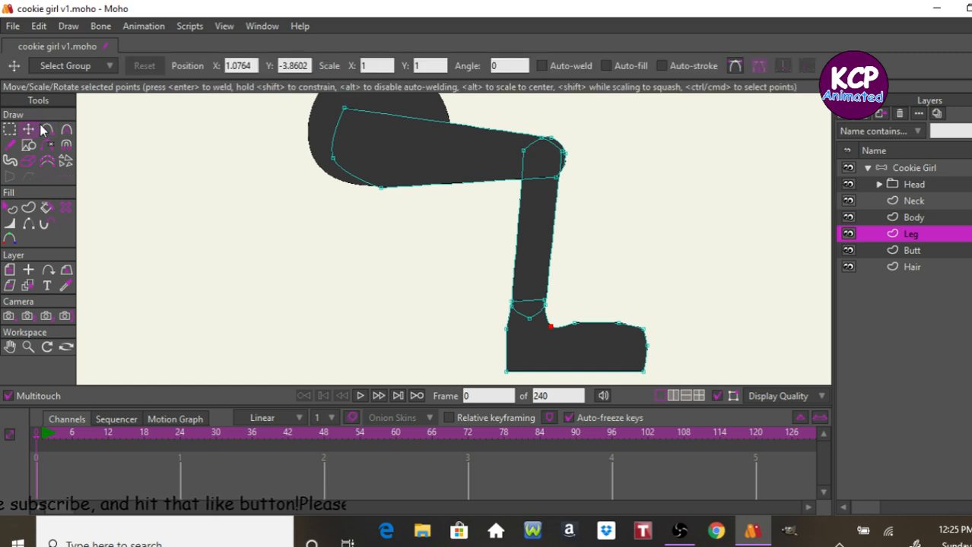
pyautogui.moveTo(579, 329); pyautogui.dragTo(577, 368)
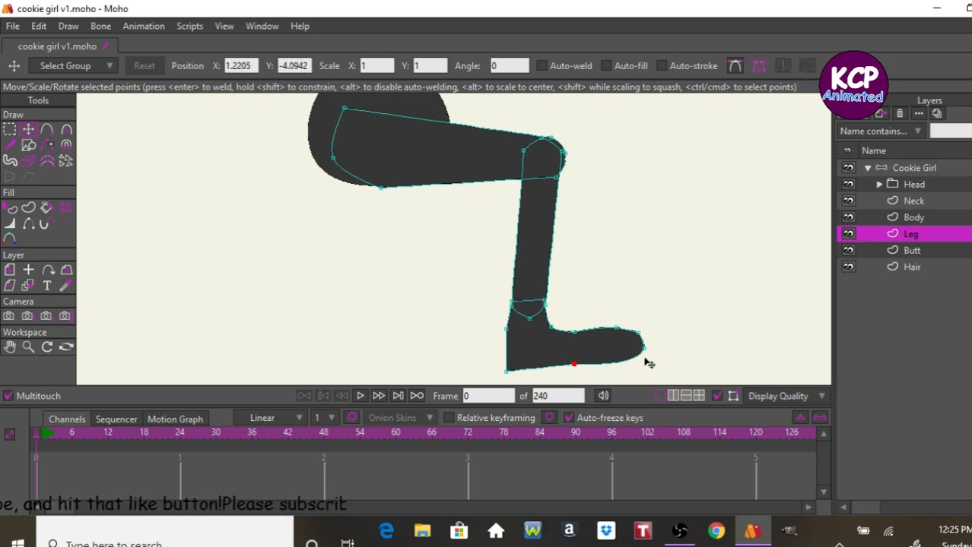
pyautogui.moveTo(644, 350); pyautogui.dragTo(605, 358)
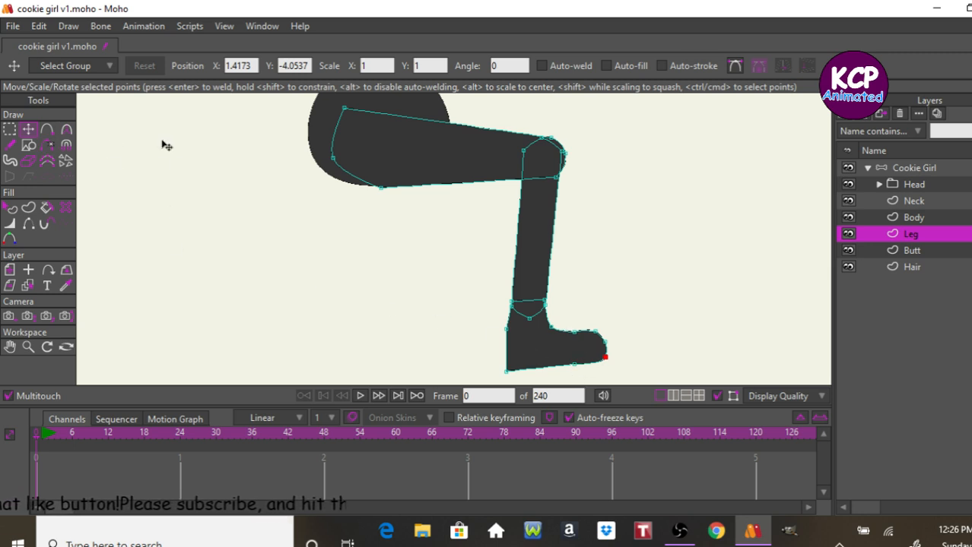
# - Set the foot shape's fill colour to near-black #111111 and deselect it
pyautogui.click(13, 208)
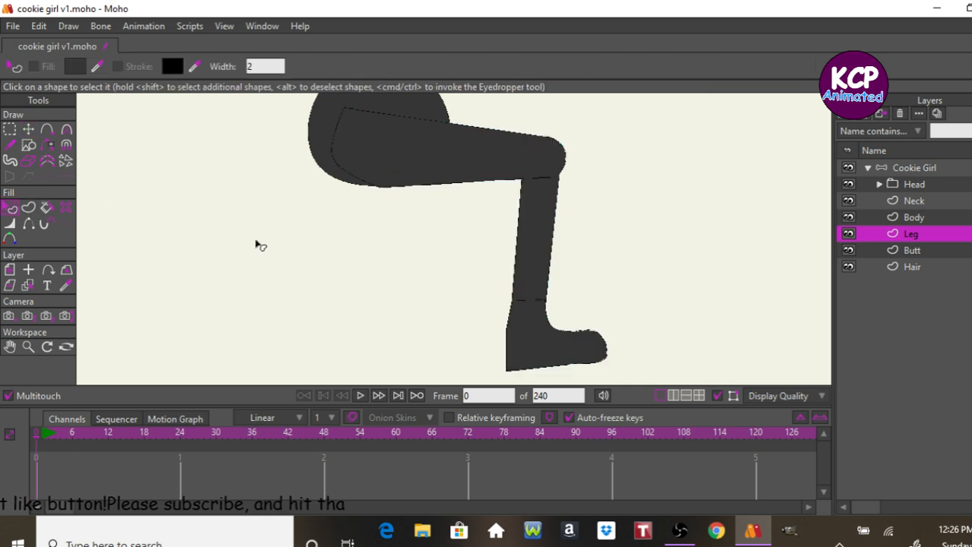
pyautogui.click(548, 353)
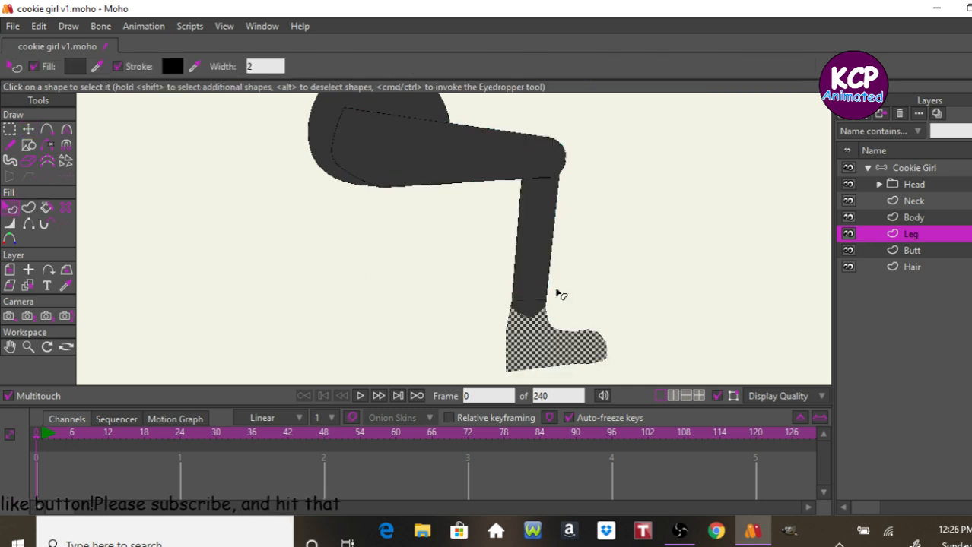
pyautogui.hotkey('ctrl', 't')
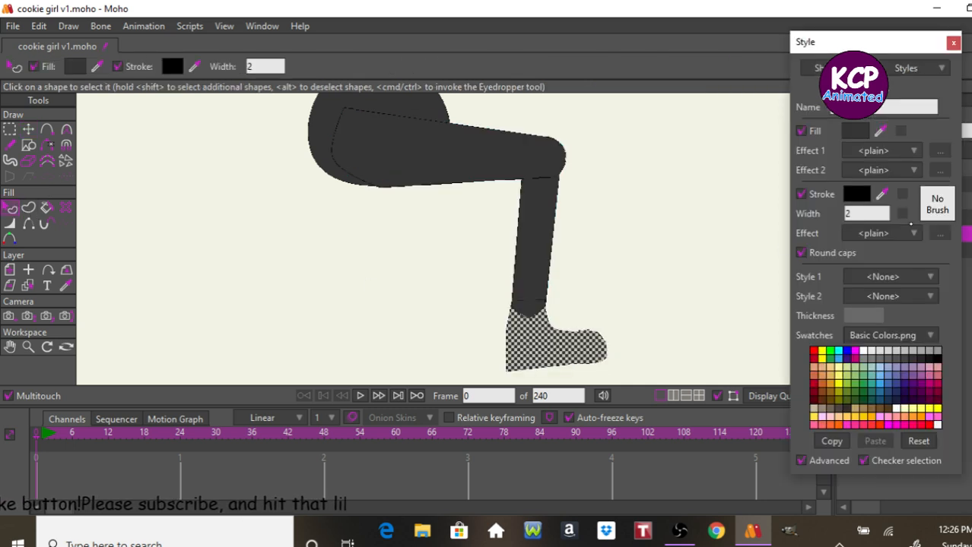
pyautogui.click(851, 131)
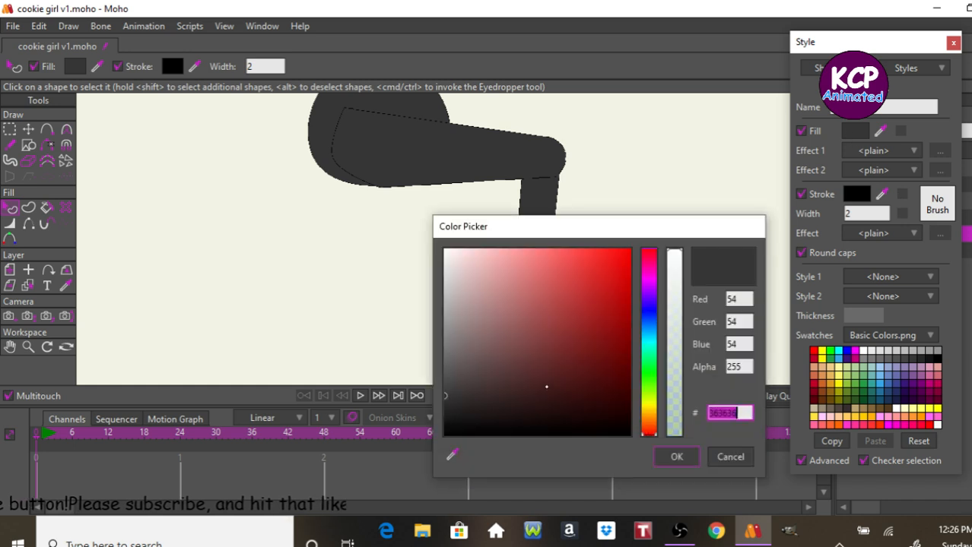
pyautogui.click(447, 398)
pyautogui.write('111111')
pyautogui.press('Return')
pyautogui.click(690, 457)
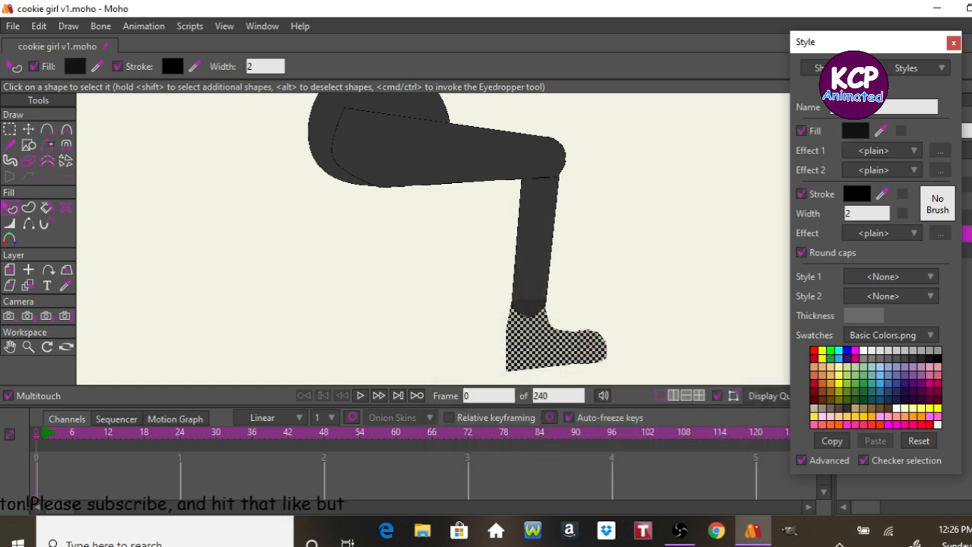
pyautogui.press('Return')
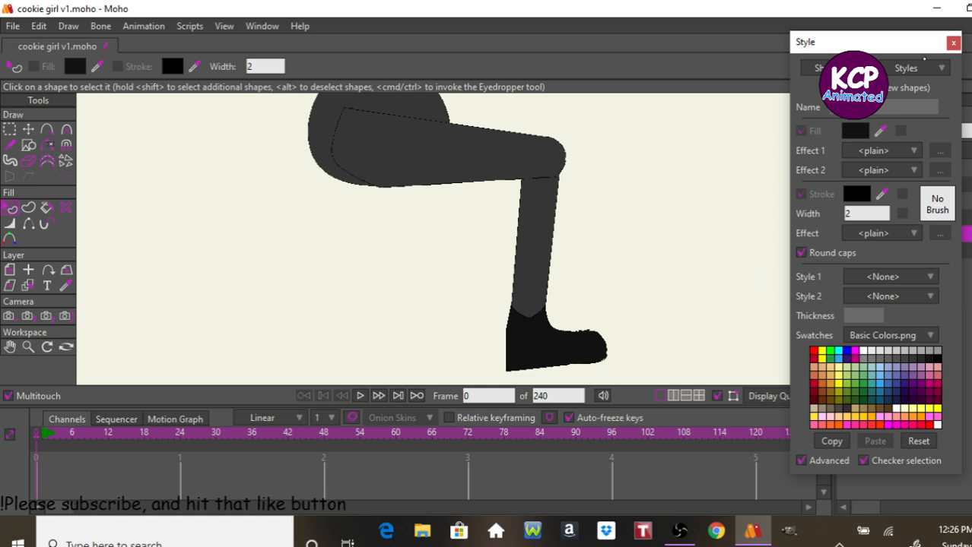
pyautogui.click(952, 42)
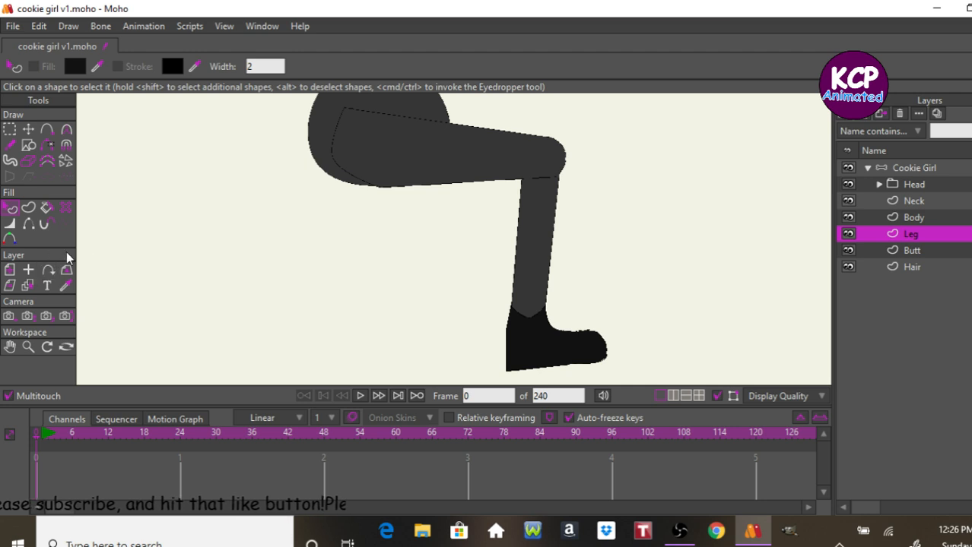
# - Move the thigh's lower knee point slightly outward onto the front edge of the lower leg
pyautogui.click(28, 347)
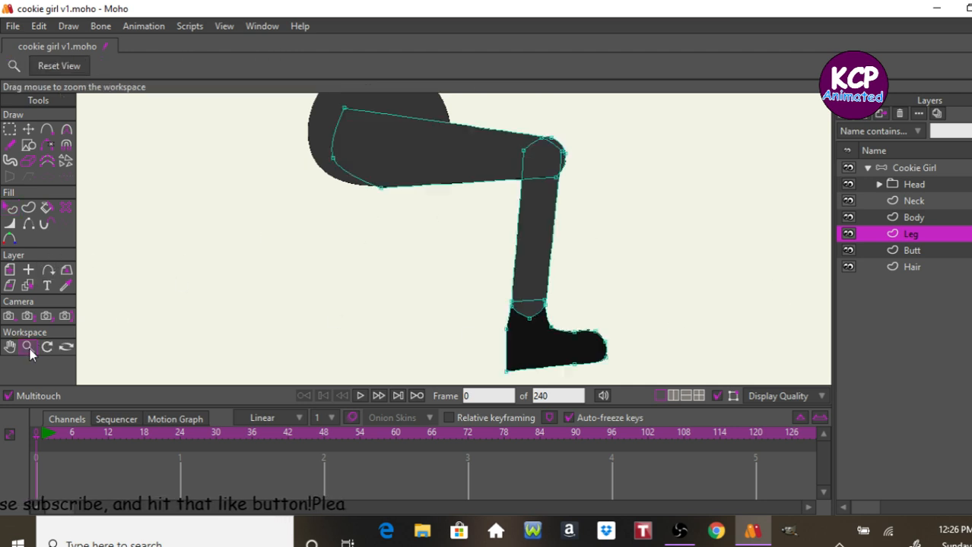
pyautogui.moveTo(139, 347); pyautogui.dragTo(531, 285)
pyautogui.click(10, 348)
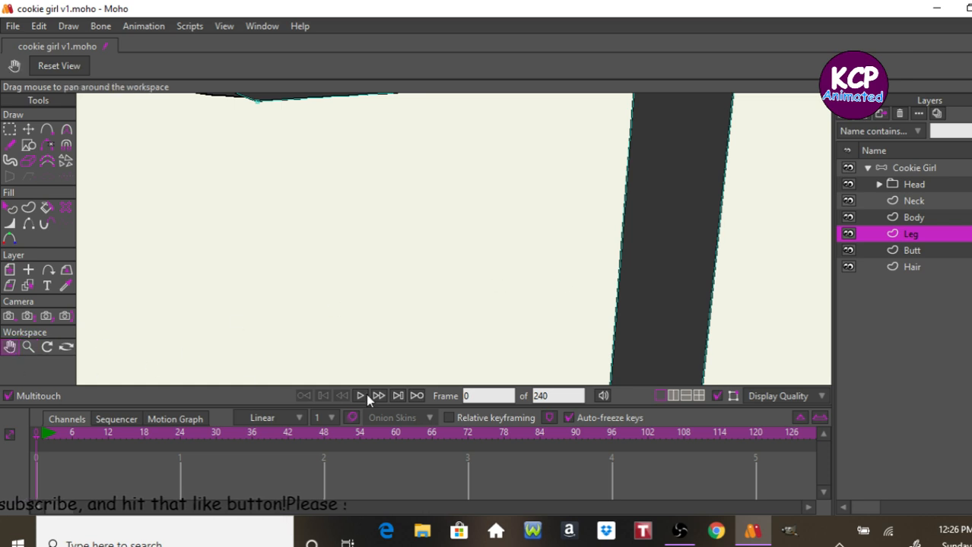
pyautogui.moveTo(388, 339); pyautogui.dragTo(232, 394)
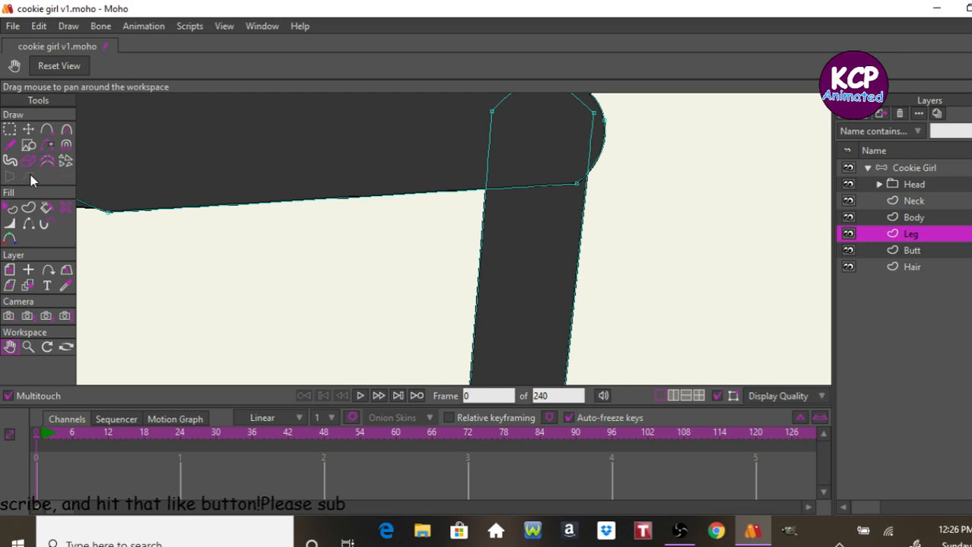
pyautogui.click(28, 130)
pyautogui.moveTo(578, 184); pyautogui.dragTo(584, 184)
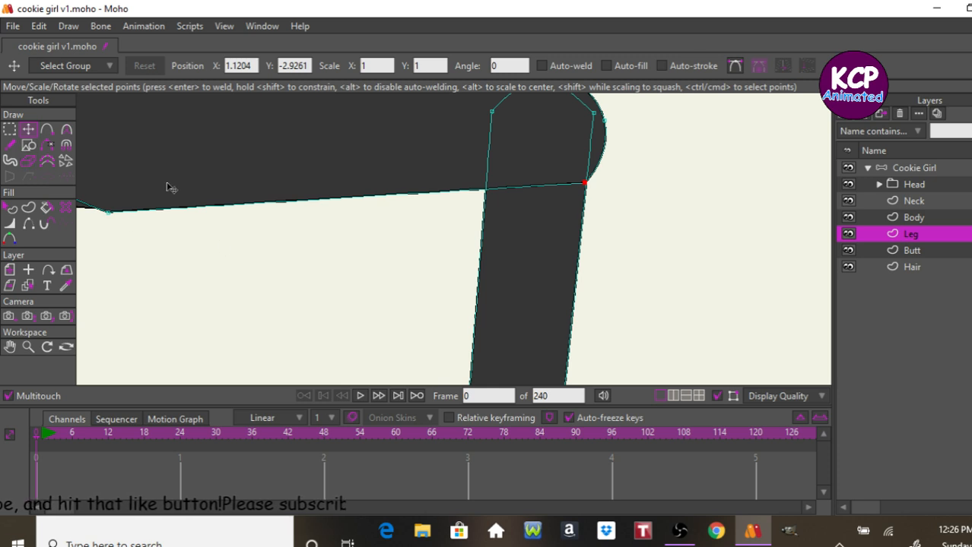
# - Add a point on the thigh's underside where it meets the back of the lower leg, and hide the edge crossing the knee
pyautogui.click(50, 130)
pyautogui.moveTo(471, 189); pyautogui.dragTo(484, 191)
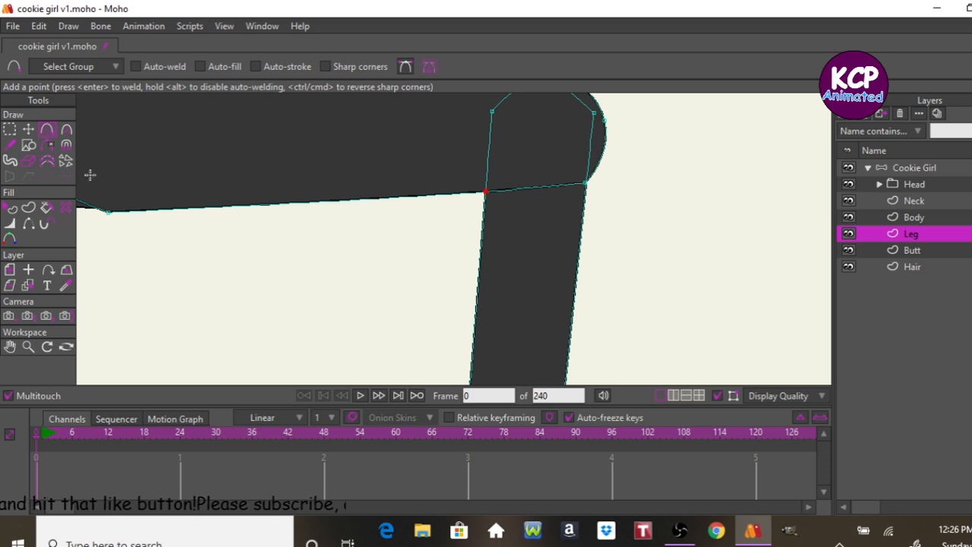
pyautogui.click(28, 224)
pyautogui.click(524, 189)
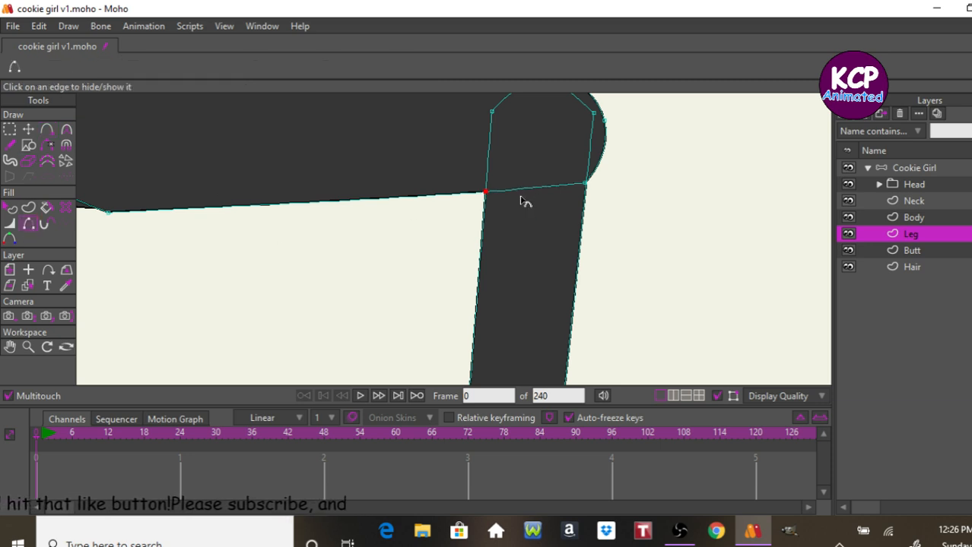
# - On the Body layer, flatten the bulge on the torso's back by moving its two middle points inward
pyautogui.click(890, 217)
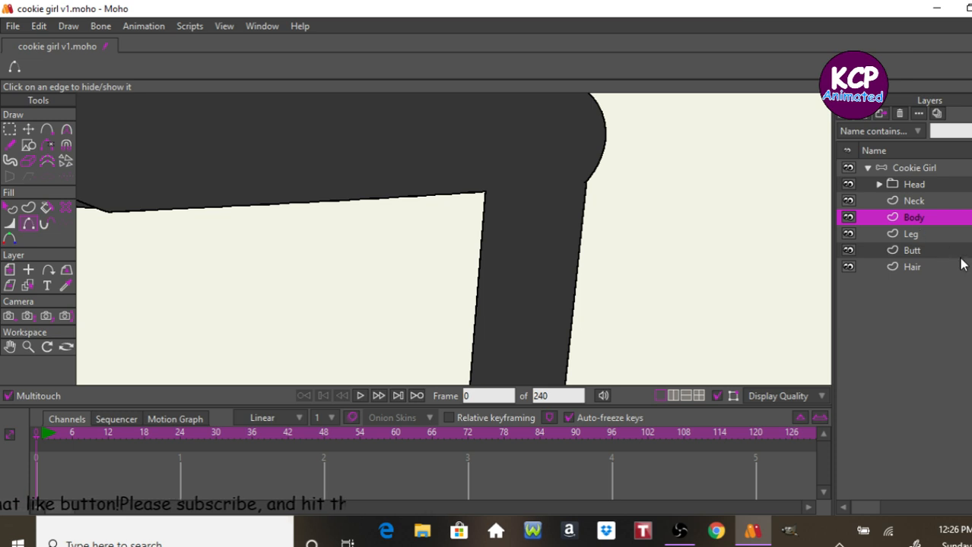
pyautogui.press('End')
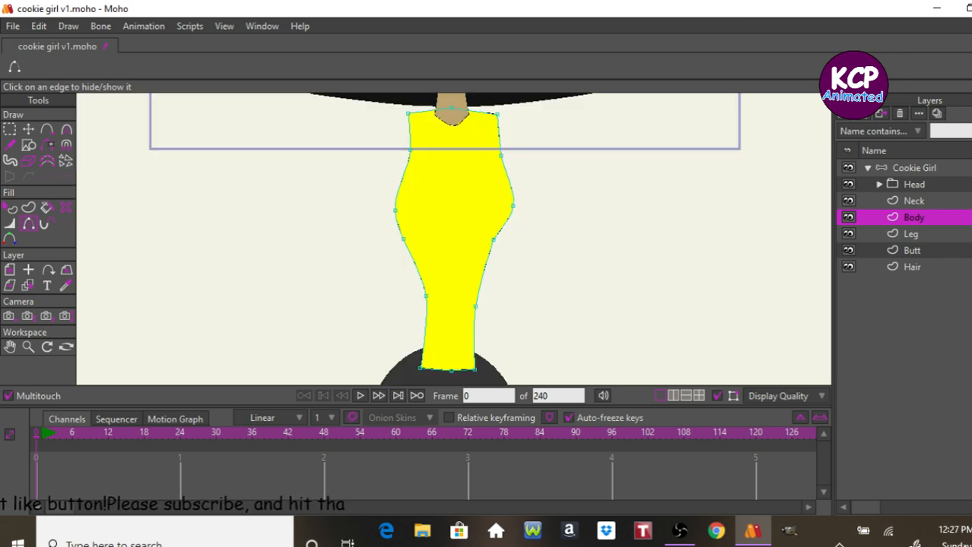
pyautogui.click(916, 168)
pyautogui.press('End')
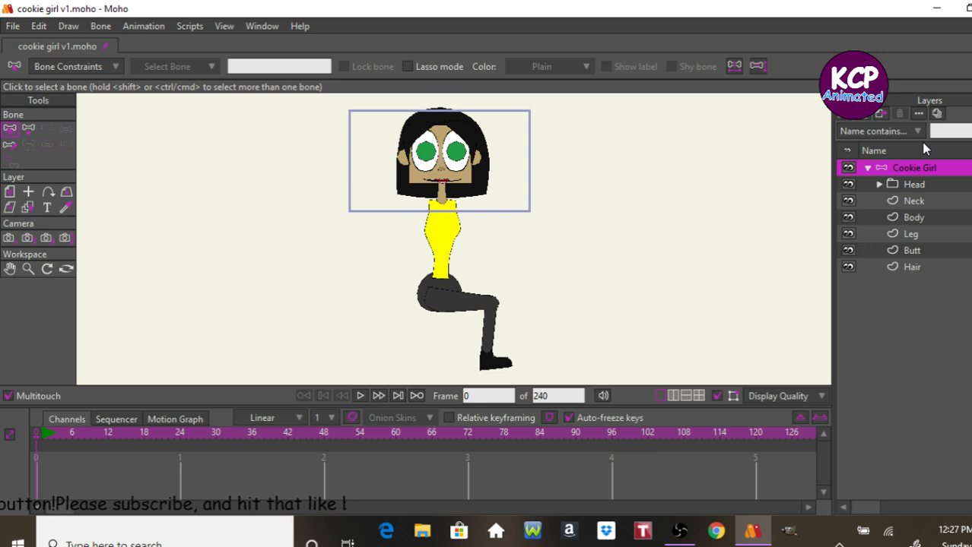
pyautogui.click(915, 219)
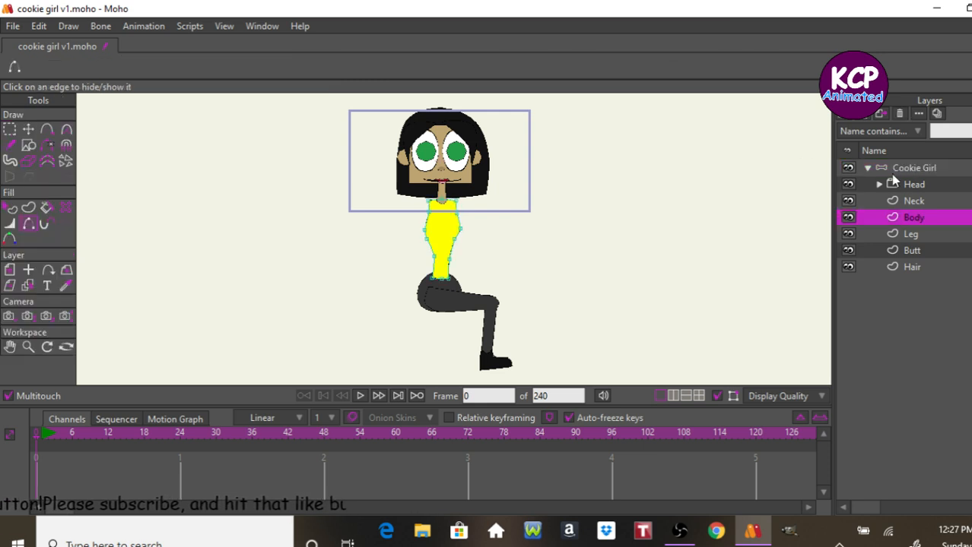
pyautogui.press('End')
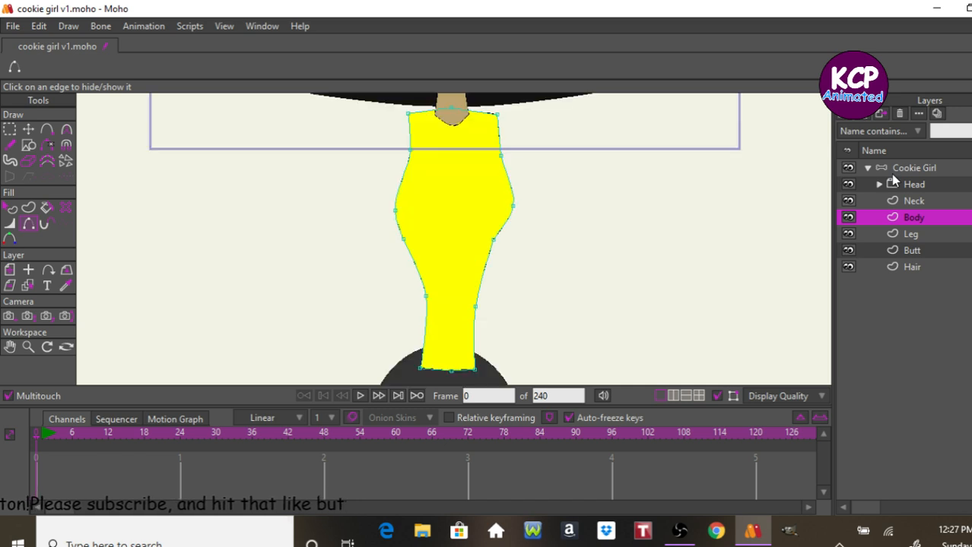
pyautogui.click(28, 130)
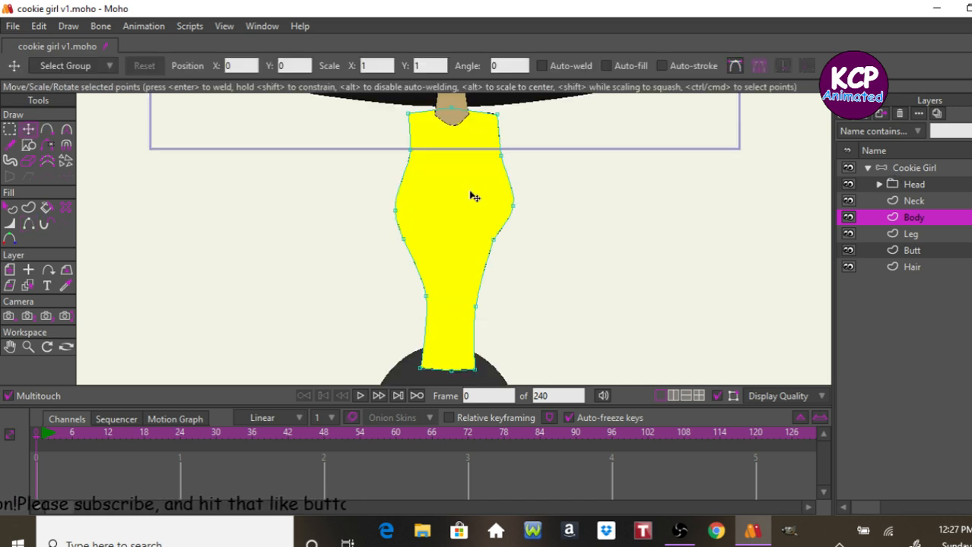
pyautogui.moveTo(400, 215); pyautogui.dragTo(414, 242)
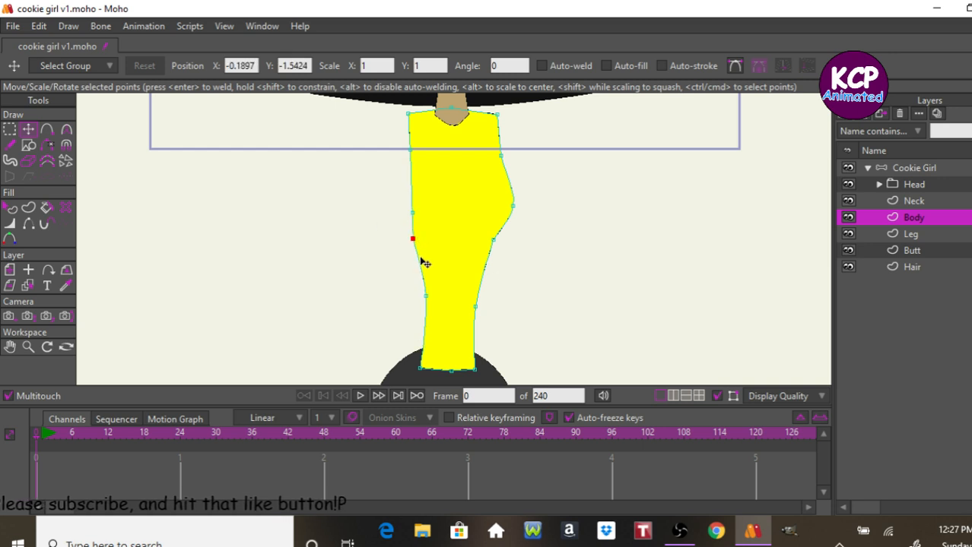
# - Delete the lower of the two back points, nudge the remaining one inward, and pull the front shoulder corner slightly inward and down
pyautogui.click(472, 249)
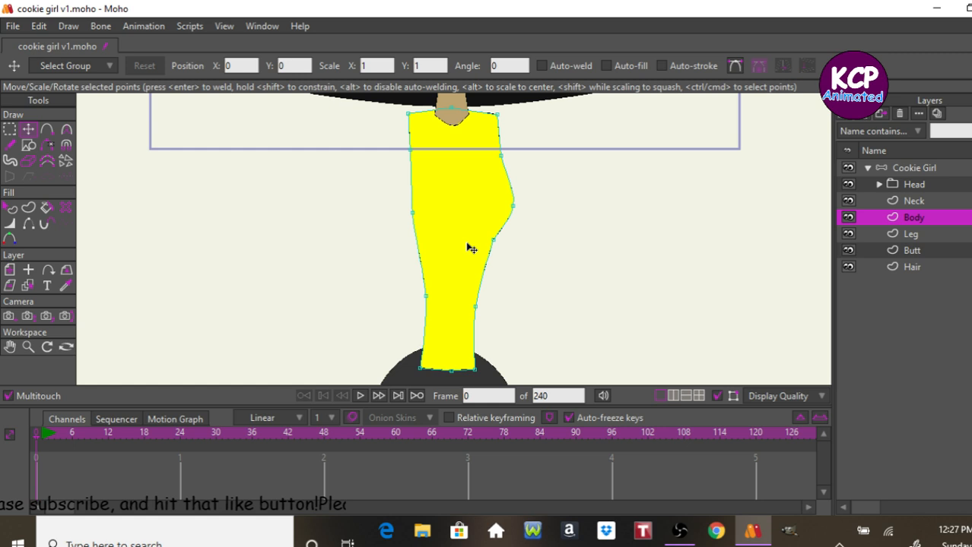
pyautogui.click(414, 214)
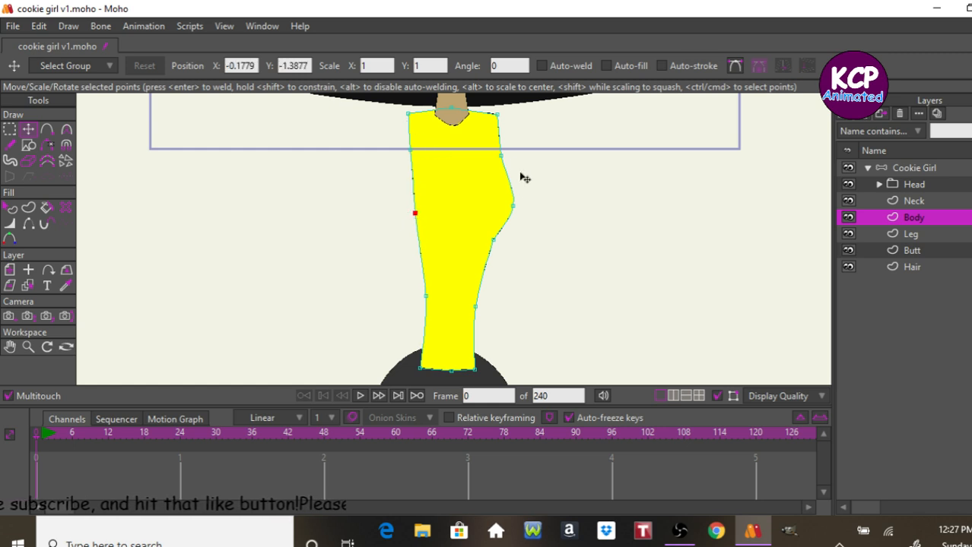
pyautogui.click(493, 118)
# - On the Neck layer, pull the neck's bottom point down and forward, and add a second point beside it to widen the base
pyautogui.click(909, 201)
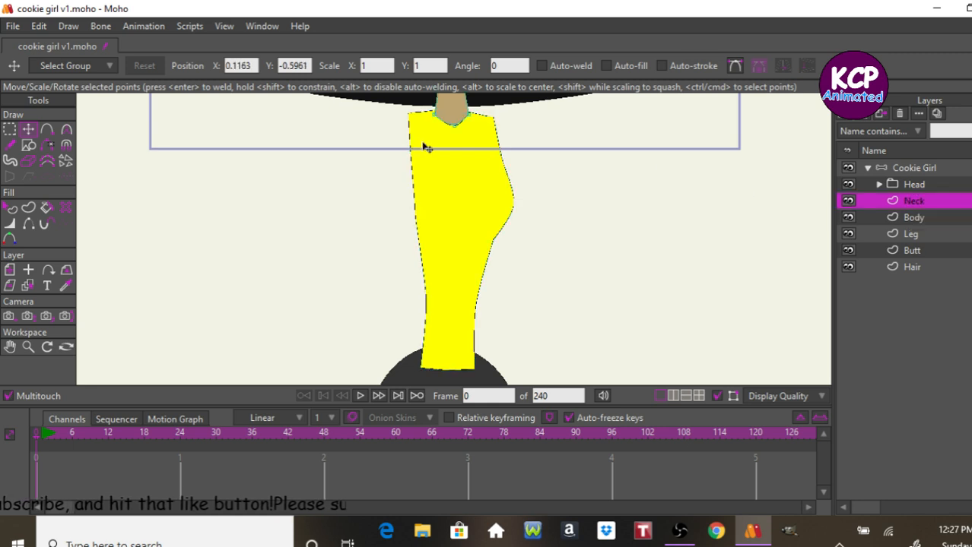
pyautogui.click(461, 128)
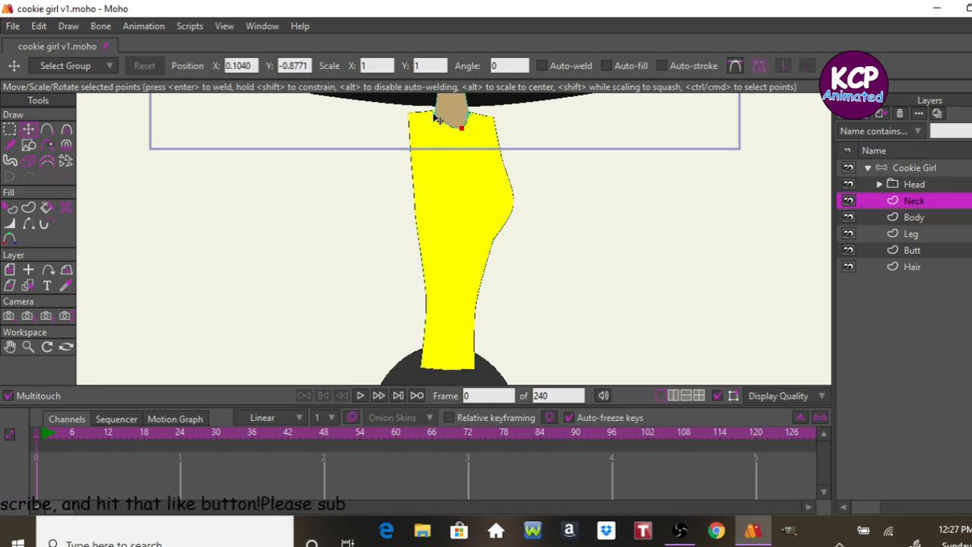
pyautogui.moveTo(460, 128); pyautogui.dragTo(467, 134)
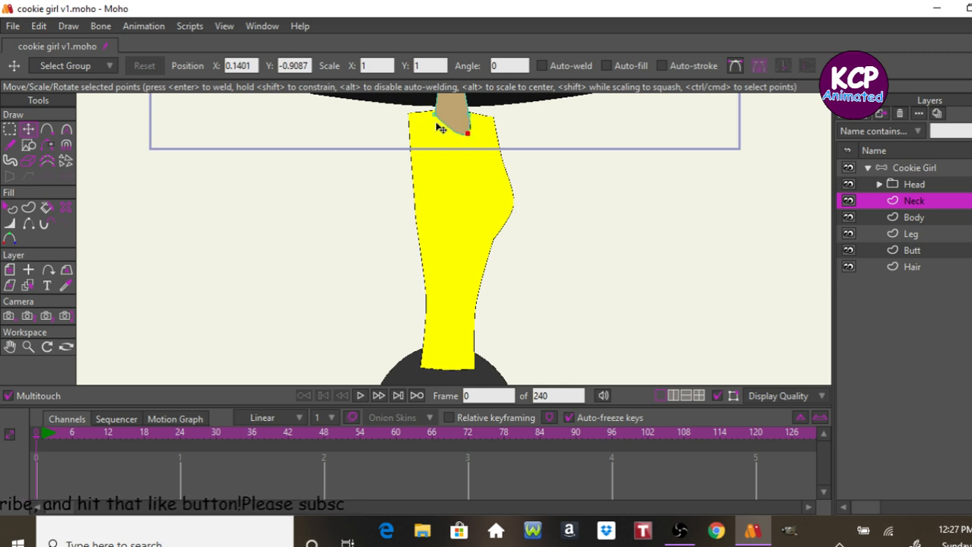
pyautogui.click(66, 129)
pyautogui.click(48, 129)
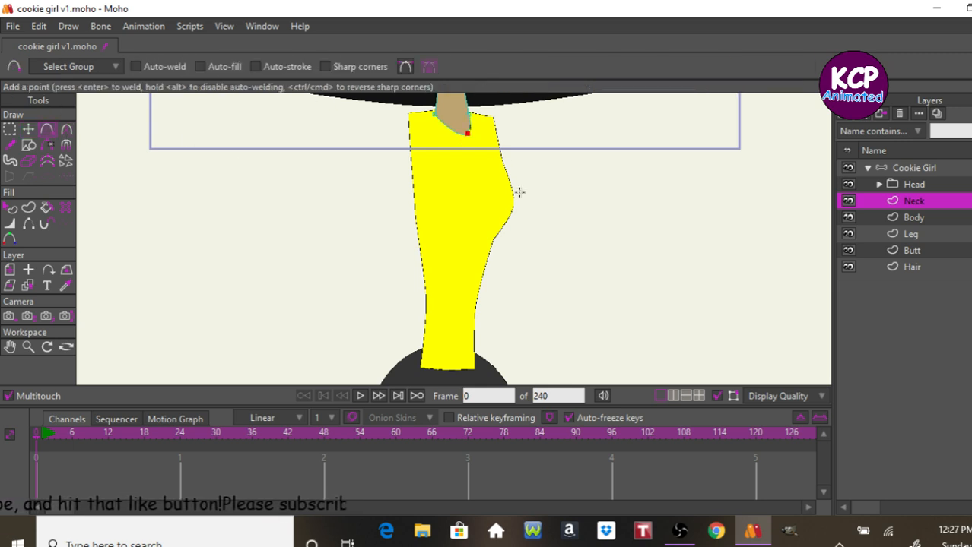
pyautogui.moveTo(453, 128); pyautogui.dragTo(448, 136)
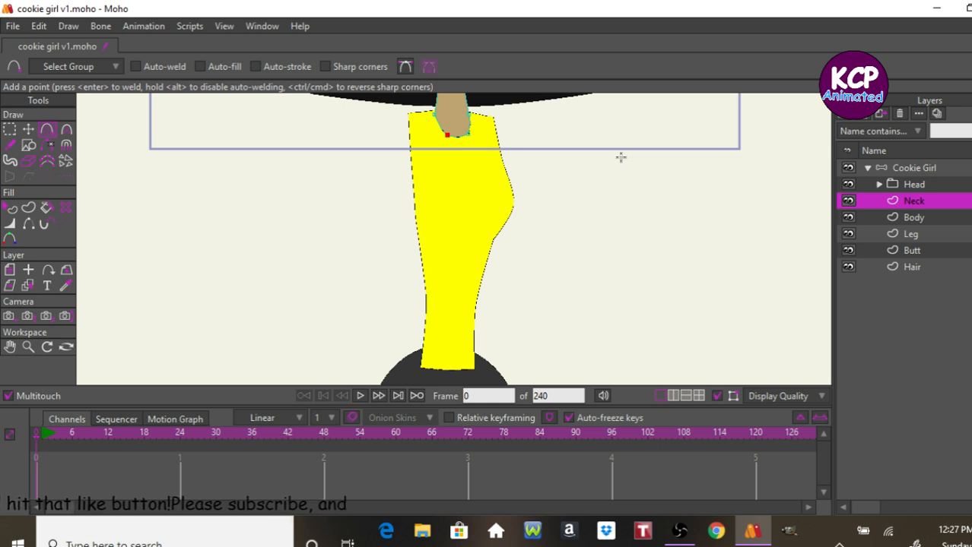
# - On the Leg layer, add a point on the back of the lower leg and place it just below the knee to shape the calf
pyautogui.scroll(5, 620, 157)
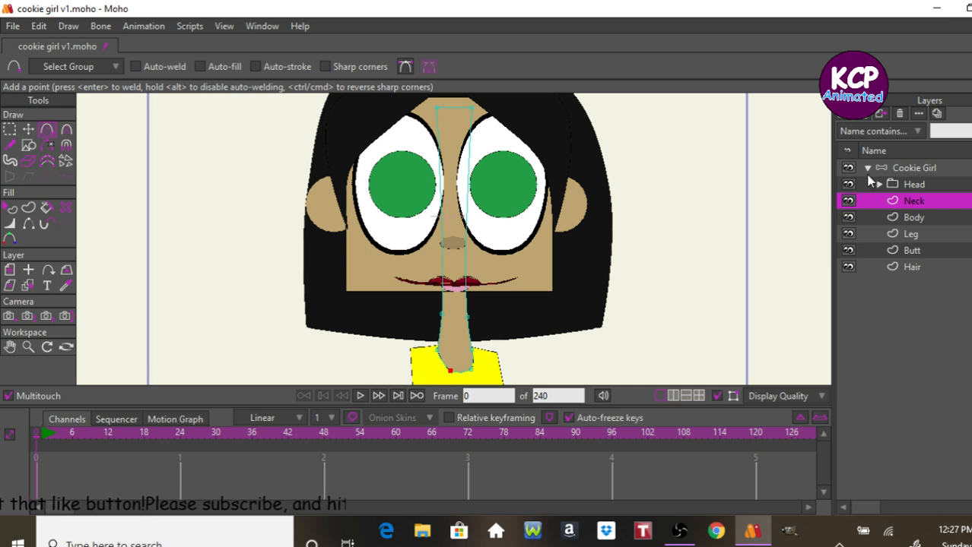
pyautogui.click(913, 167)
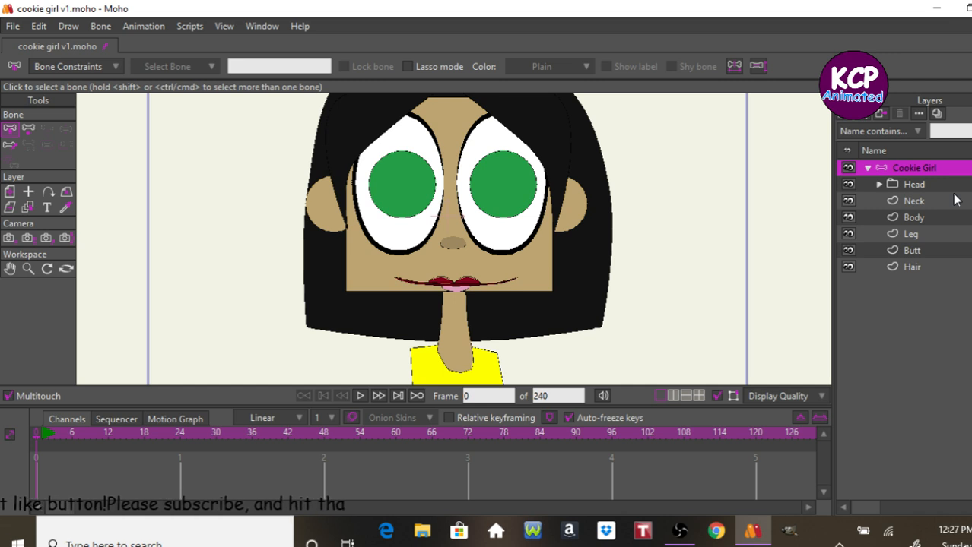
pyautogui.hotkey('ctrl', 'f')
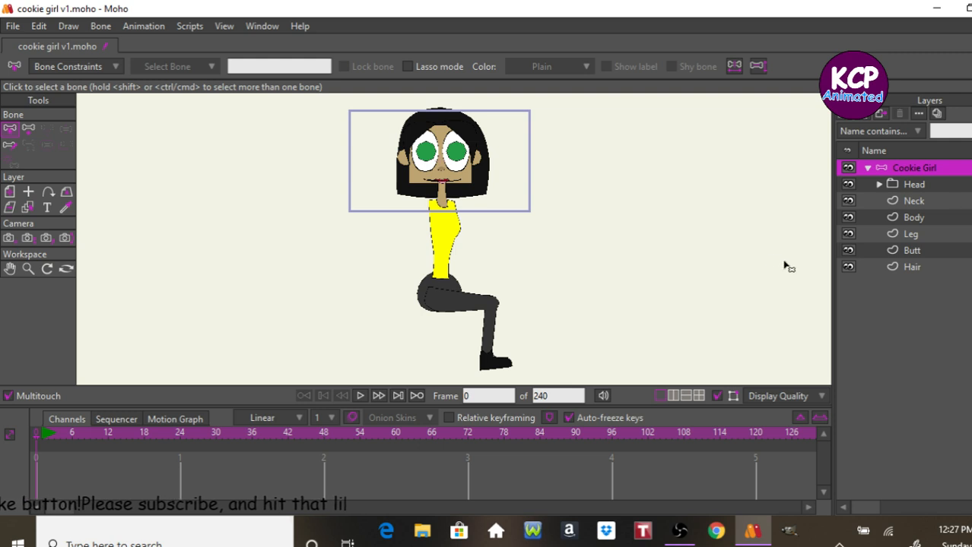
pyautogui.click(905, 216)
pyautogui.click(897, 232)
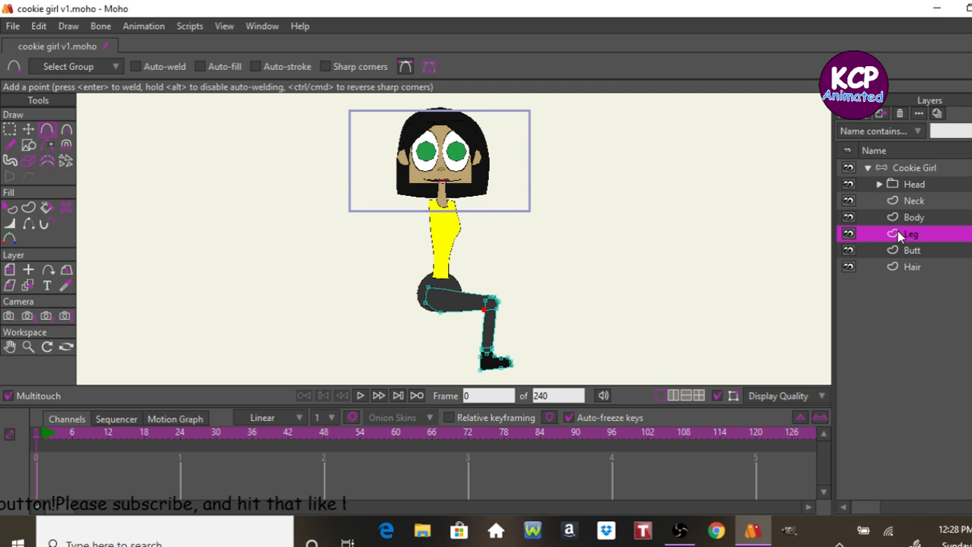
pyautogui.hotkey('ctrl', 'alt', 'f')
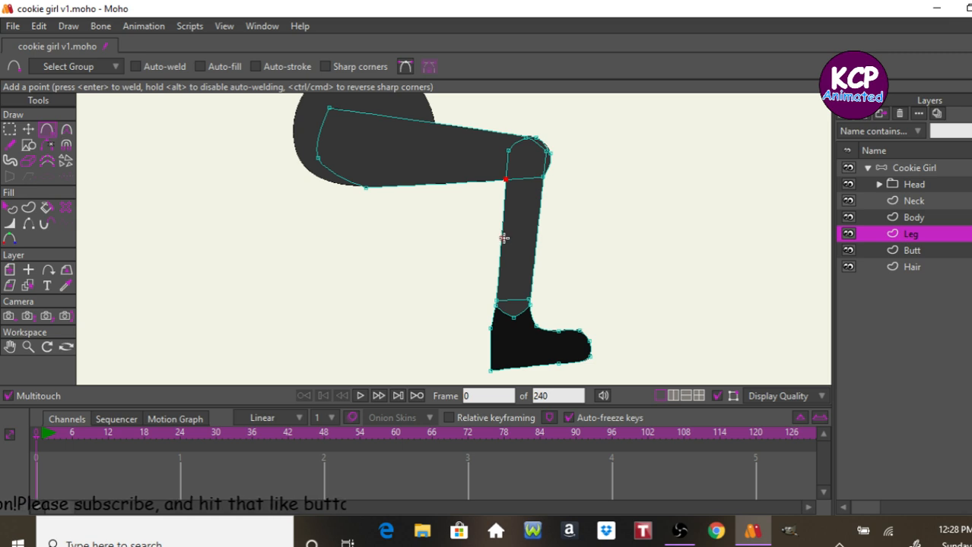
pyautogui.moveTo(504, 235); pyautogui.dragTo(497, 207)
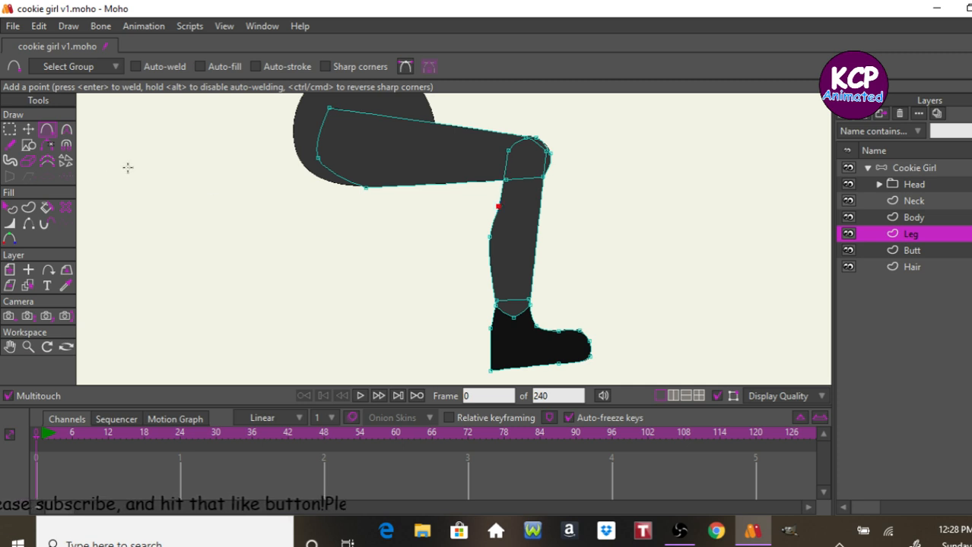
pyautogui.hotkey('ctrl', 'z')
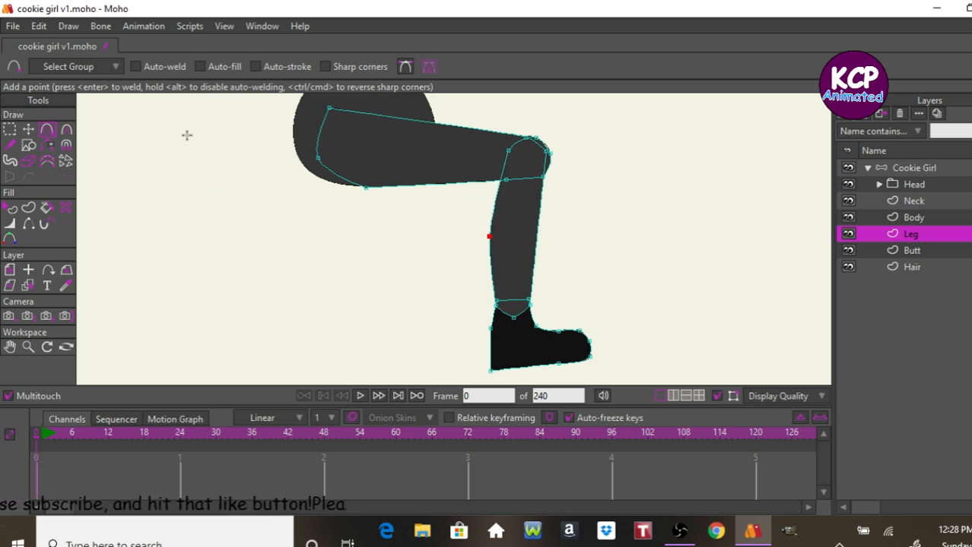
pyautogui.click(29, 129)
pyautogui.moveTo(490, 238); pyautogui.dragTo(495, 206)
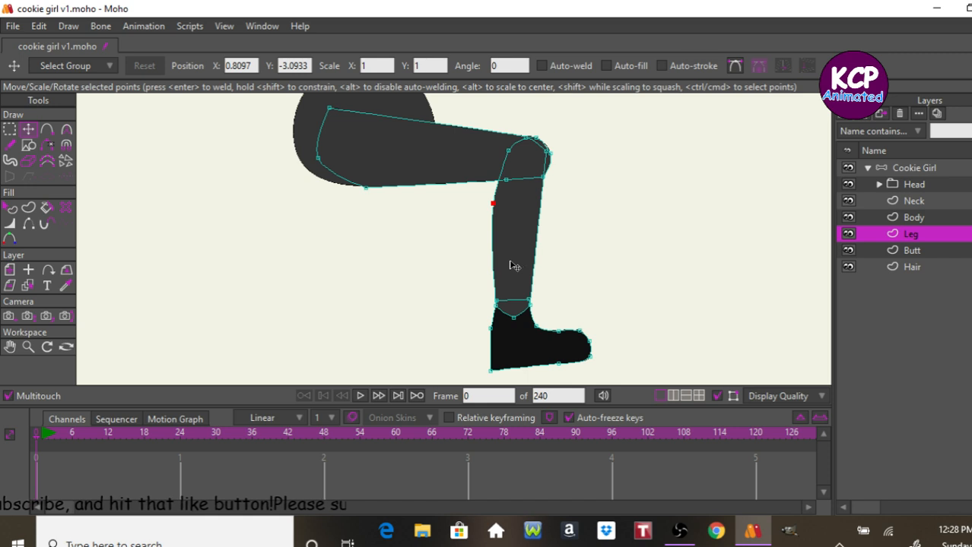
# - Select the foot's points on the Leg layer, rotate them so the sole lies level, and clear the selection
pyautogui.click(912, 220)
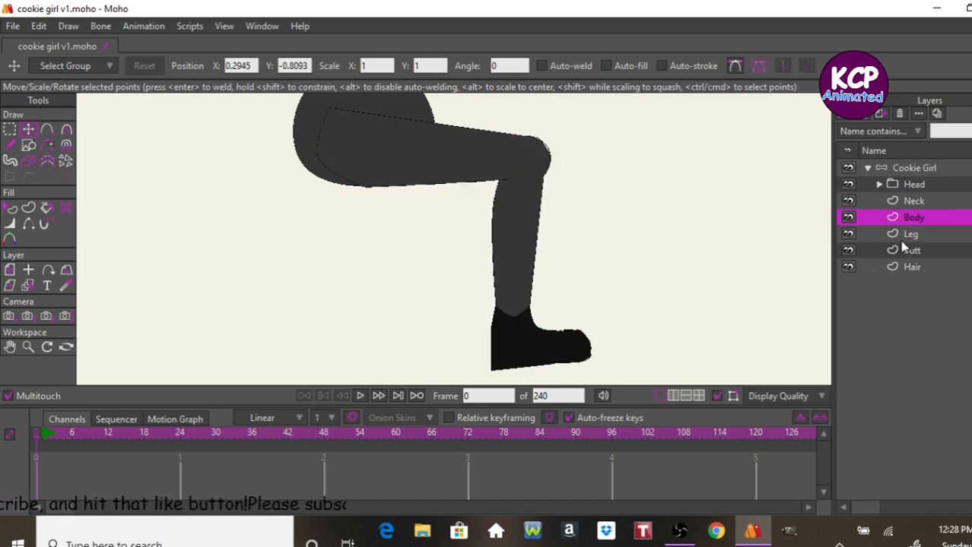
pyautogui.click(905, 235)
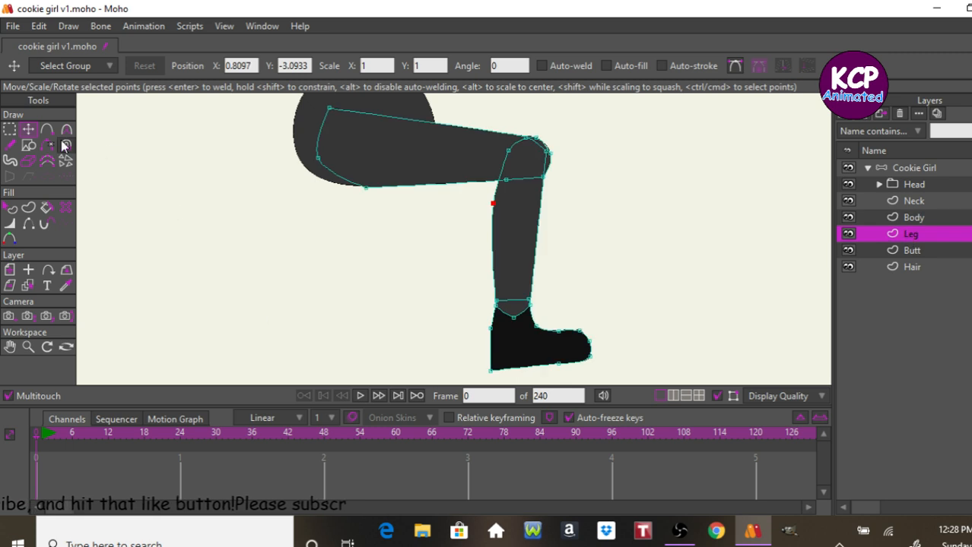
pyautogui.click(9, 130)
pyautogui.moveTo(455, 327); pyautogui.dragTo(596, 380)
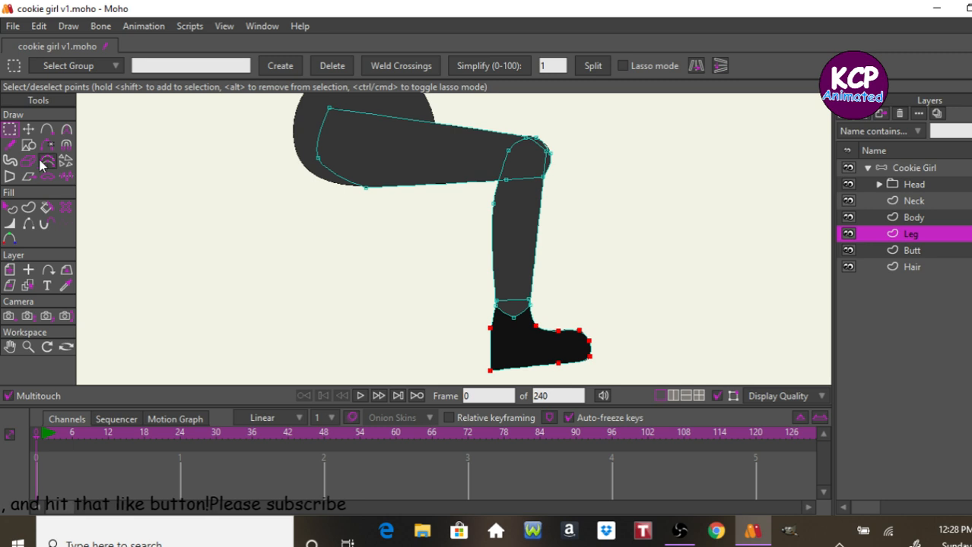
pyautogui.click(27, 130)
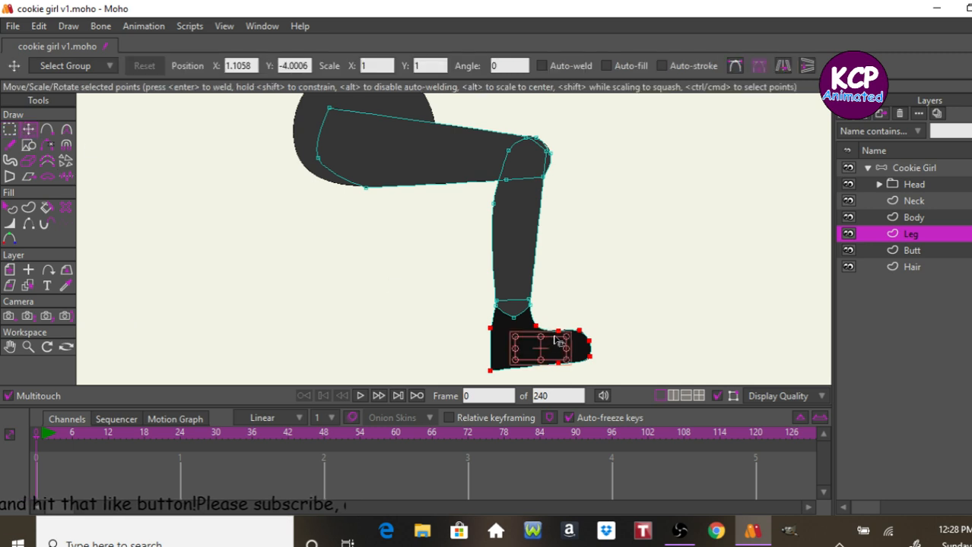
pyautogui.moveTo(557, 339); pyautogui.dragTo(552, 321)
pyautogui.moveTo(457, 370); pyautogui.dragTo(456, 372)
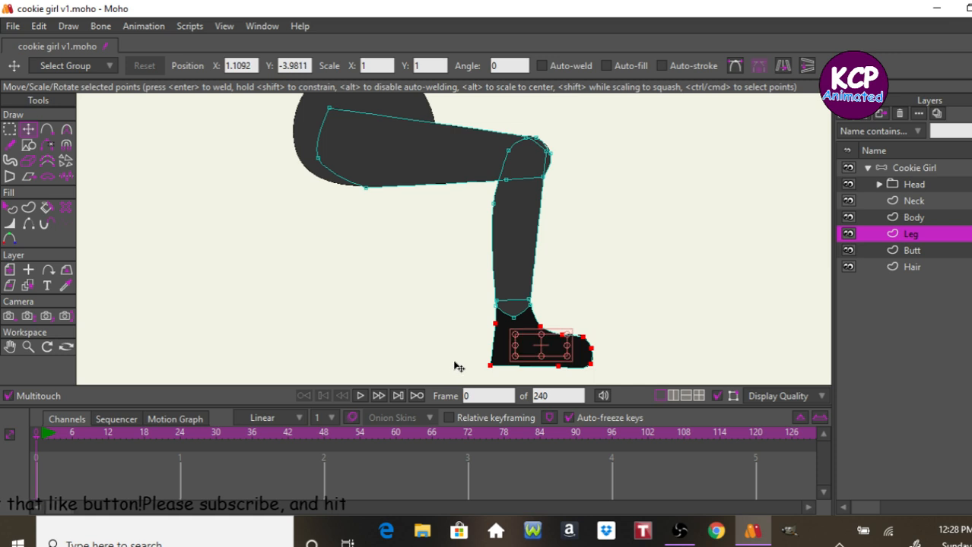
pyautogui.click(438, 318)
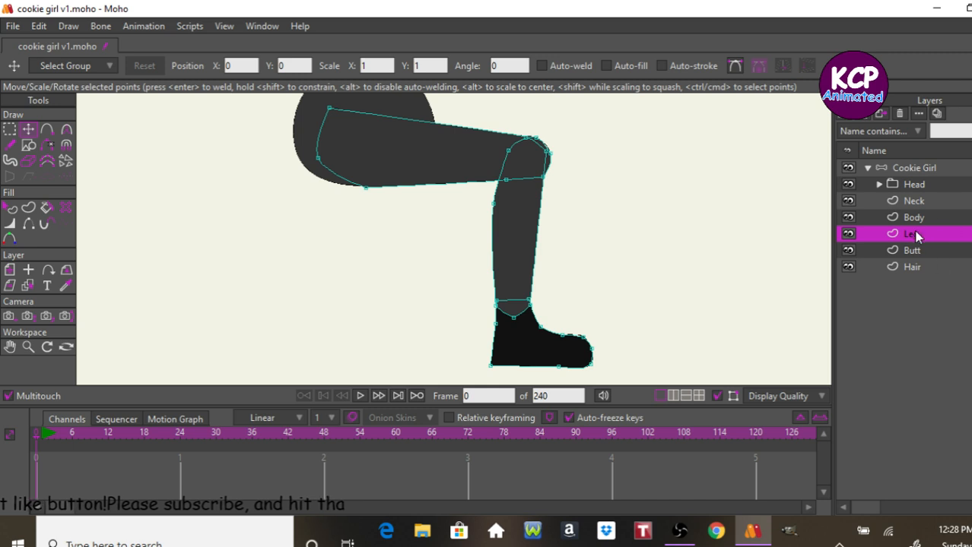
# - Duplicate the Leg layer and name the copy Leg Behind
pyautogui.click(865, 118)
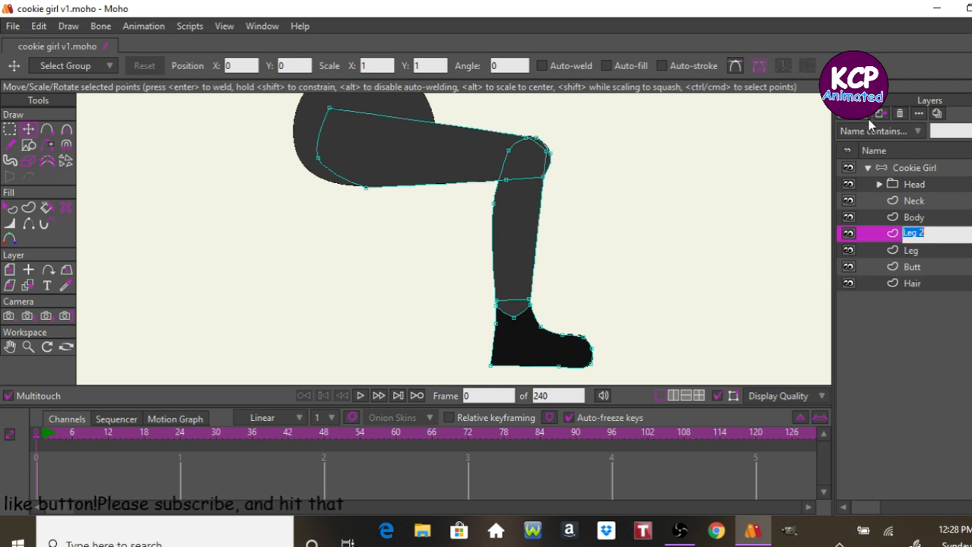
pyautogui.click(925, 233)
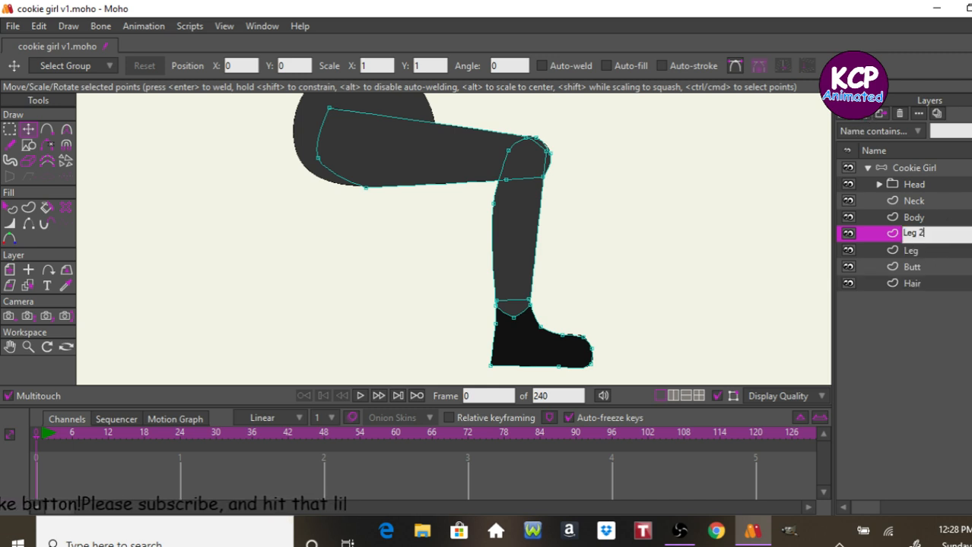
pyautogui.press('BackSpace')
pyautogui.write('B')
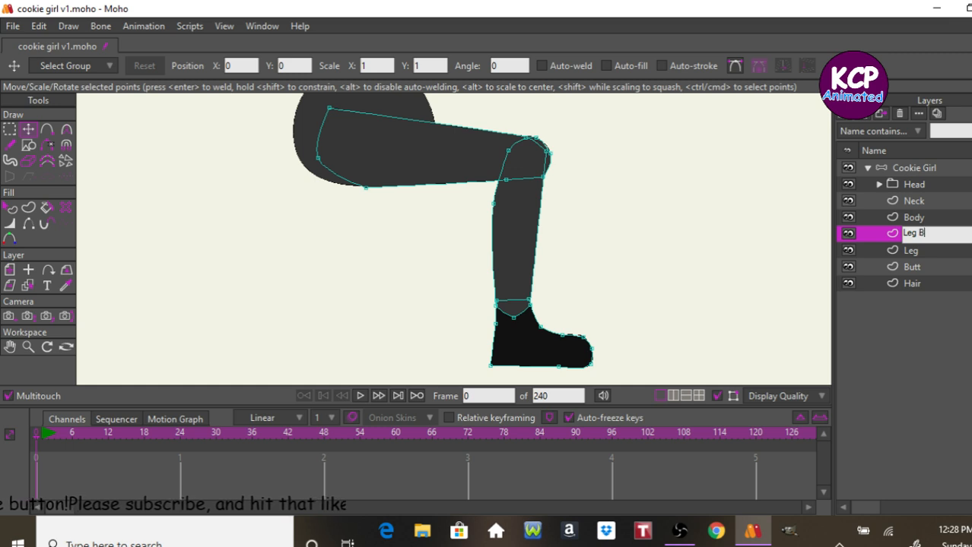
pyautogui.write('ehind')
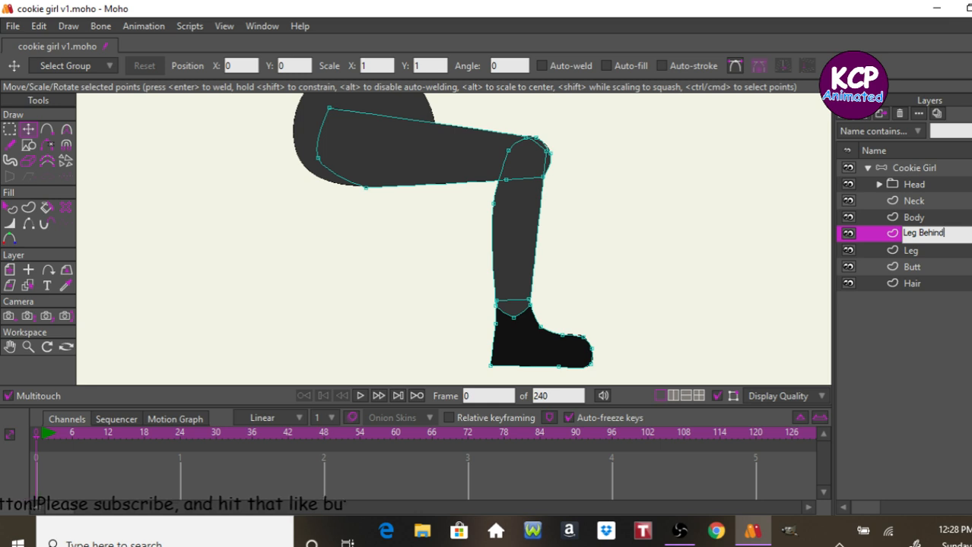
pyautogui.press('Return')
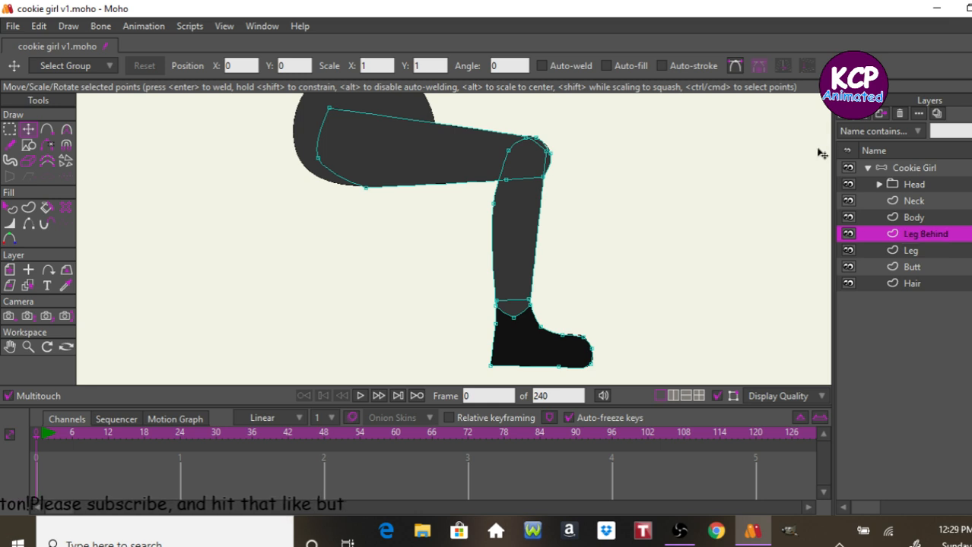
# - Place the Leg Behind layer directly below Butt, and shift all its points slightly forward and up so it shows behind the front leg
pyautogui.moveTo(922, 240); pyautogui.dragTo(922, 271)
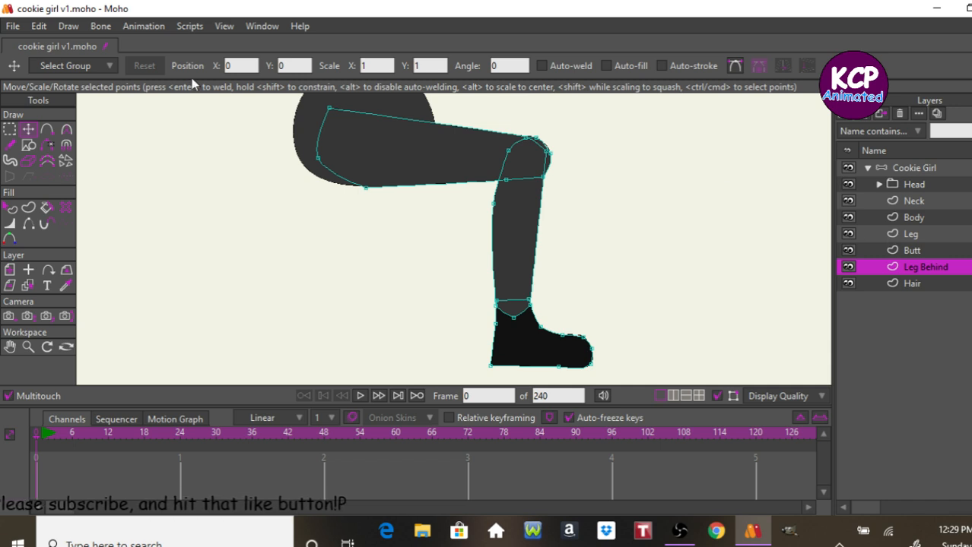
pyautogui.hotkey('ctrl', 'a')
pyautogui.moveTo(234, 262); pyautogui.dragTo(263, 239)
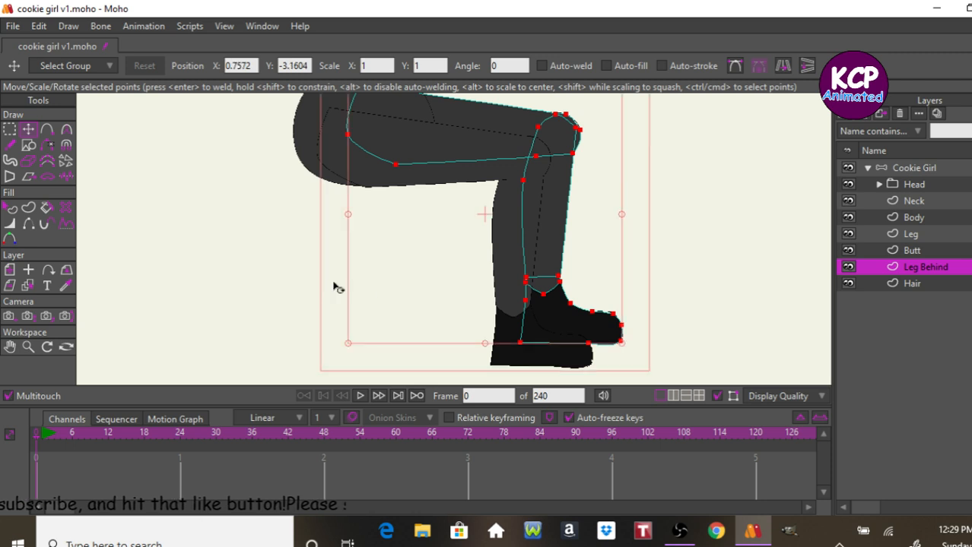
pyautogui.click(905, 186)
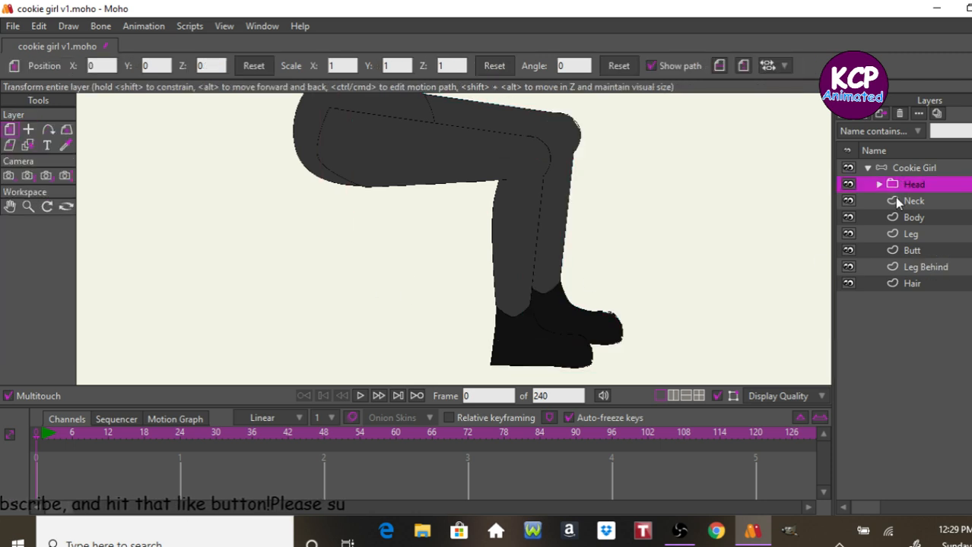
# - On the Leg Behind layer, set the fill of the thigh and lower leg shapes to the darker grey 1D1C1C and clear the selection
pyautogui.click(916, 266)
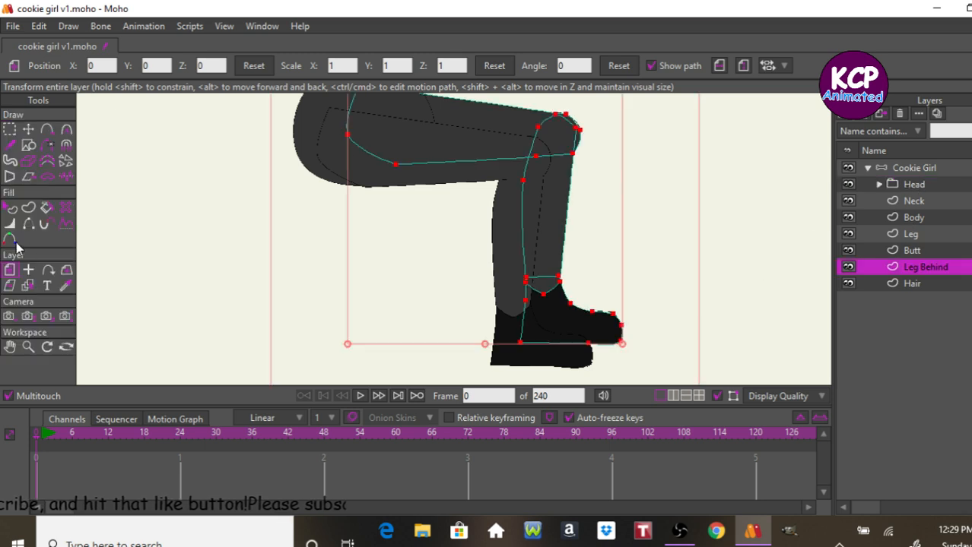
pyautogui.click(10, 207)
pyautogui.click(572, 230)
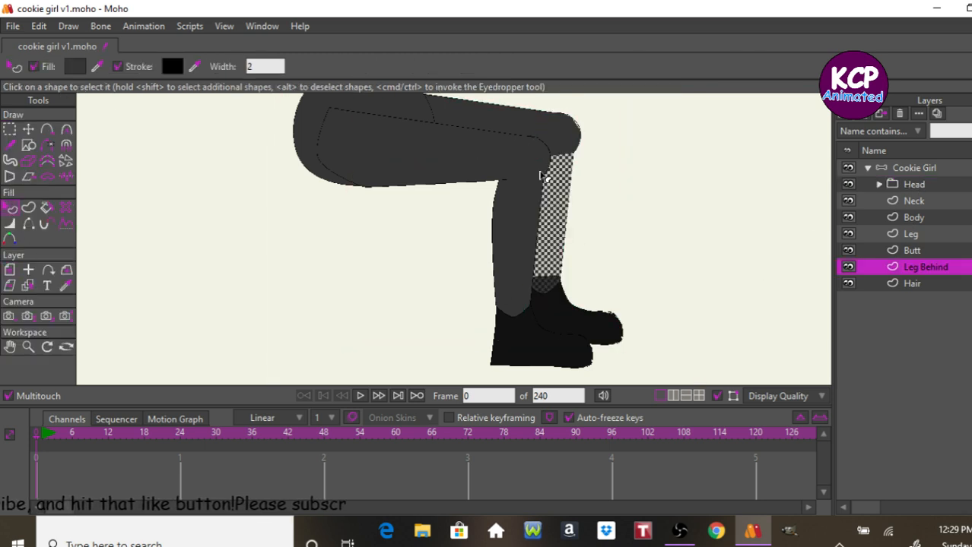
pyautogui.keyDown('shift'); pyautogui.click(538, 128); pyautogui.keyUp('shift')
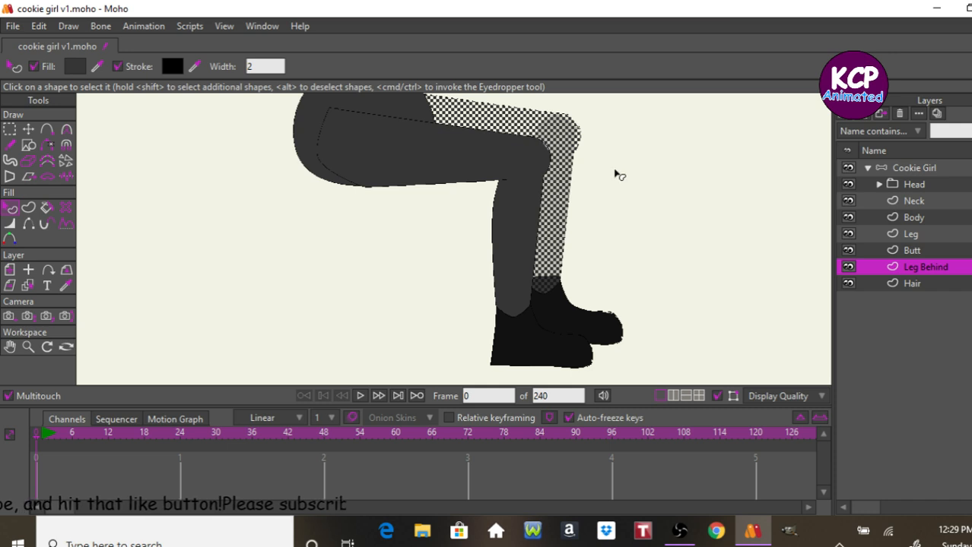
pyautogui.hotkey('ctrl', 't')
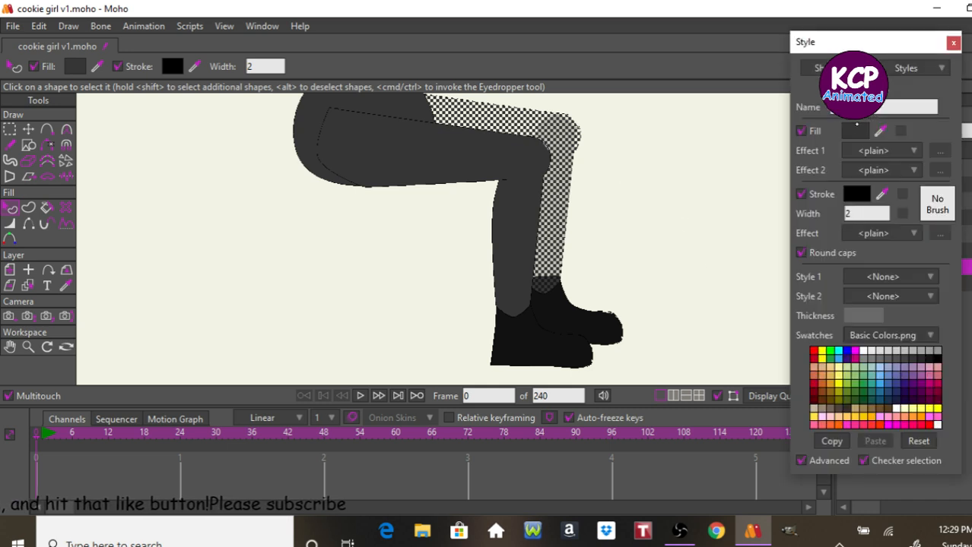
pyautogui.click(855, 129)
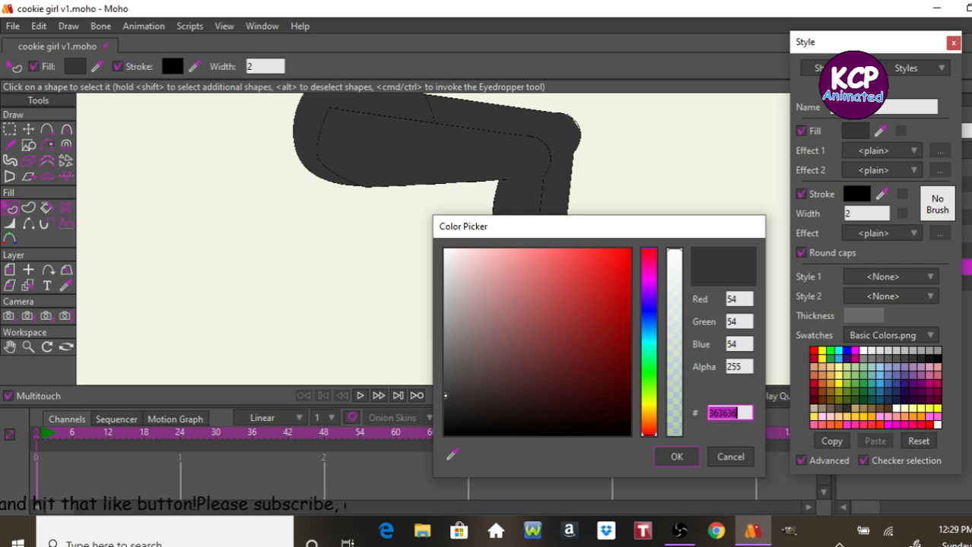
pyautogui.write('1E1D1D')
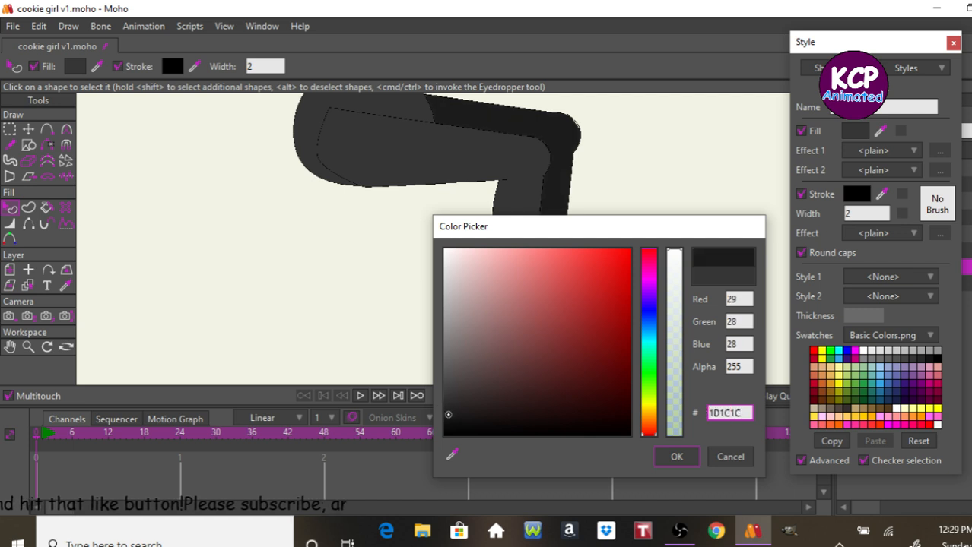
pyautogui.press('Return')
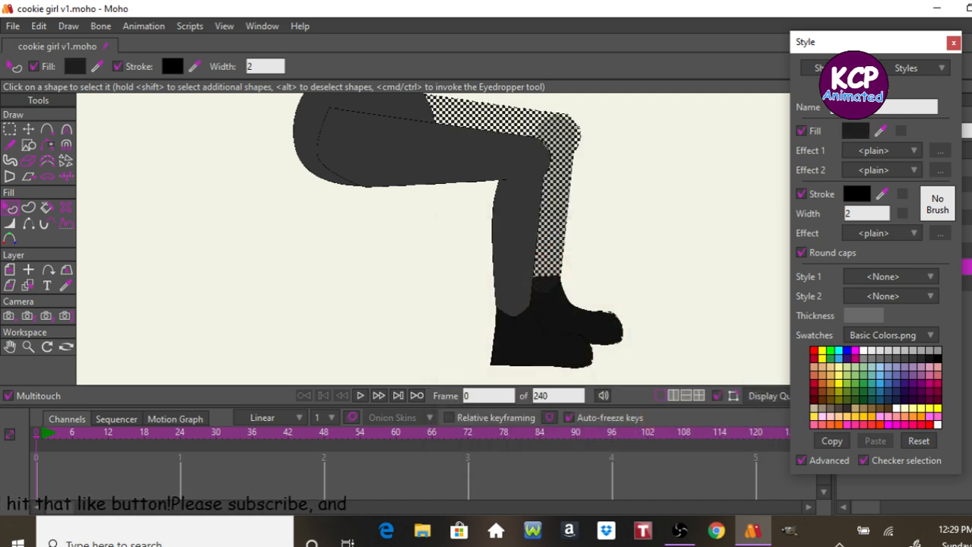
pyautogui.press('Return')
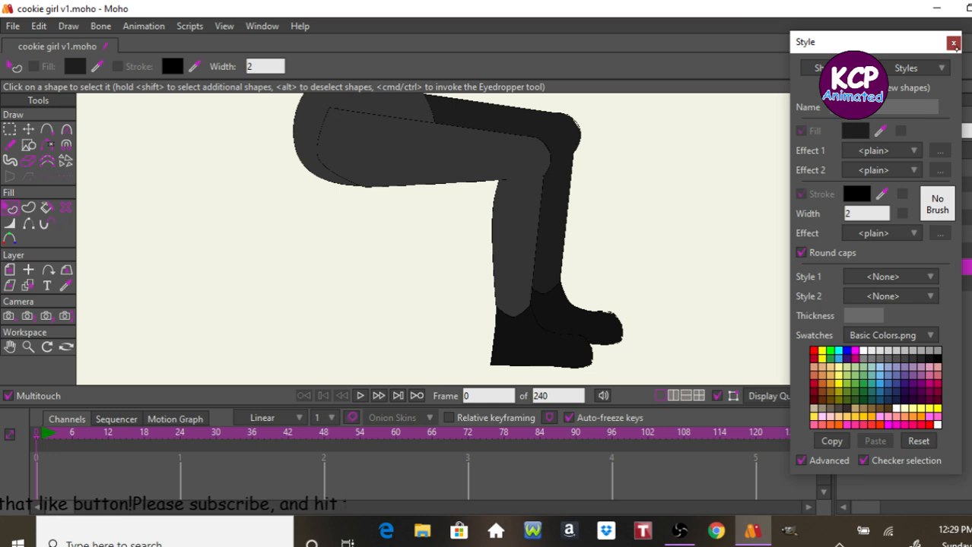
pyautogui.click(953, 43)
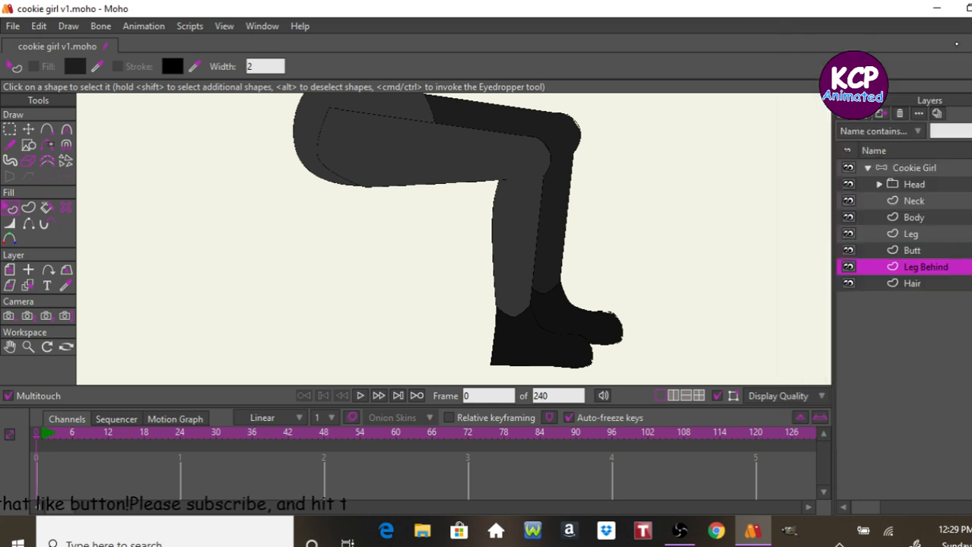
# - On the Butt layer, pull the hip shape's lower front point inward and slightly down to narrow the hips at the front
pyautogui.click(907, 168)
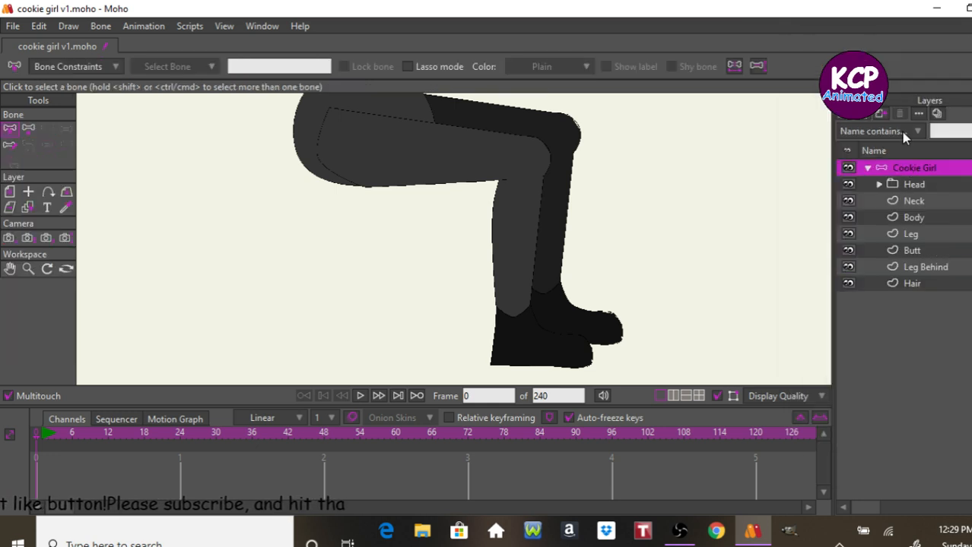
pyautogui.press('Escape')
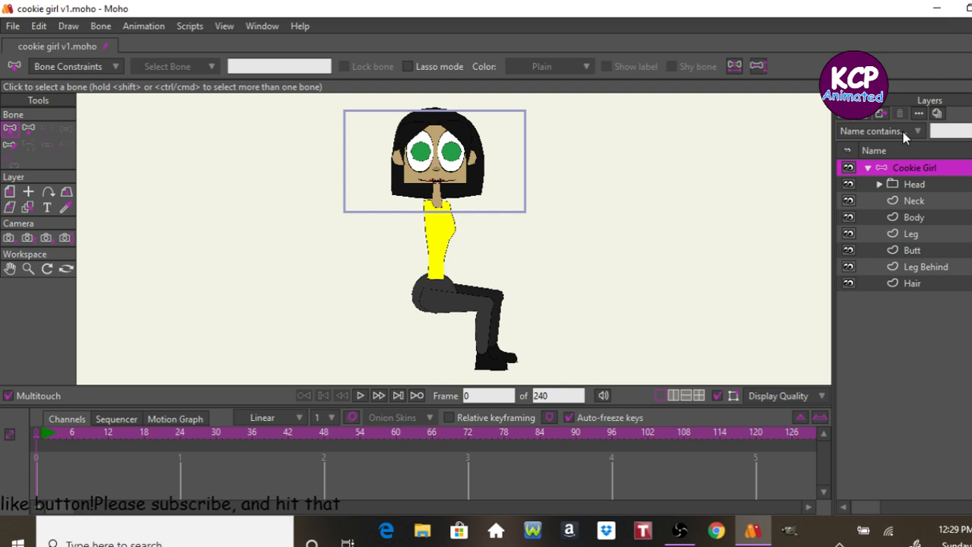
pyautogui.click(902, 251)
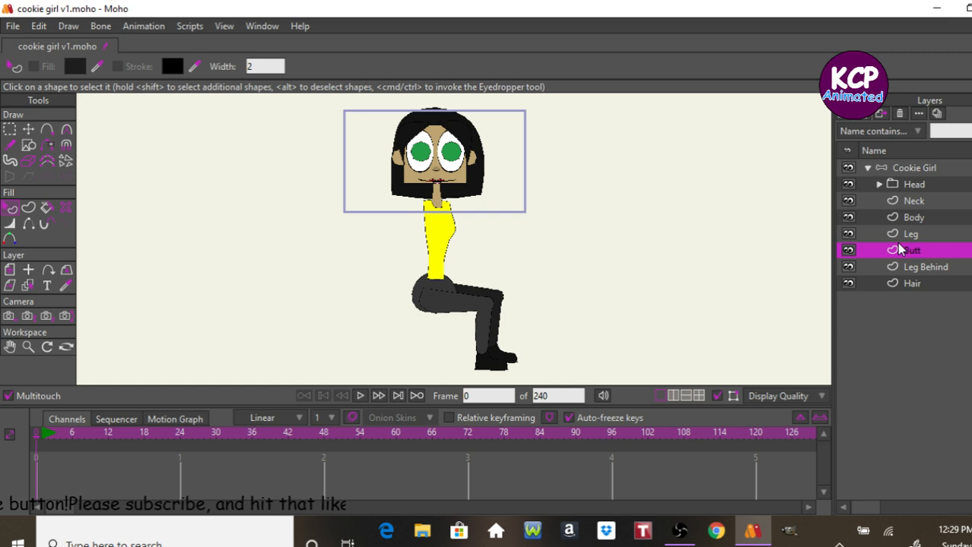
pyautogui.press('Escape')
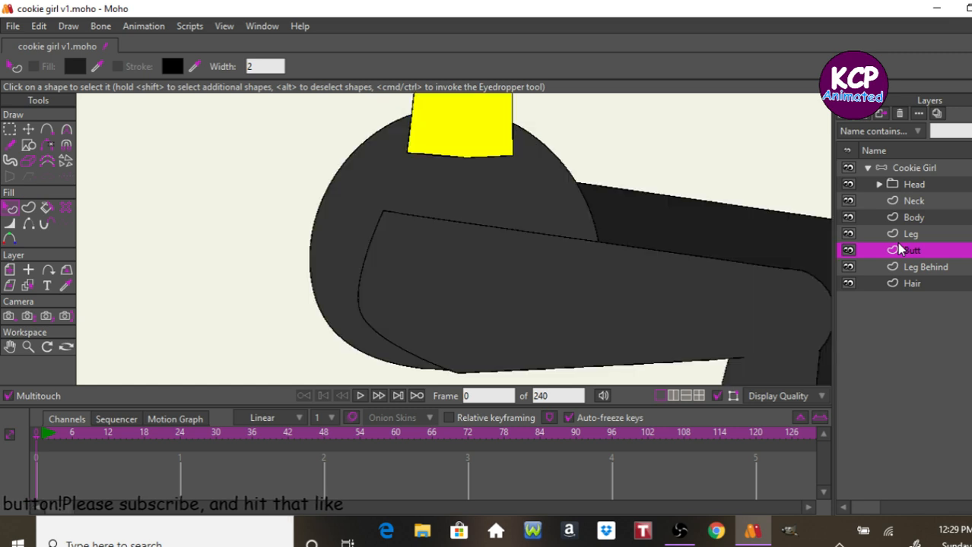
pyautogui.click(28, 129)
pyautogui.moveTo(593, 305); pyautogui.dragTo(552, 331)
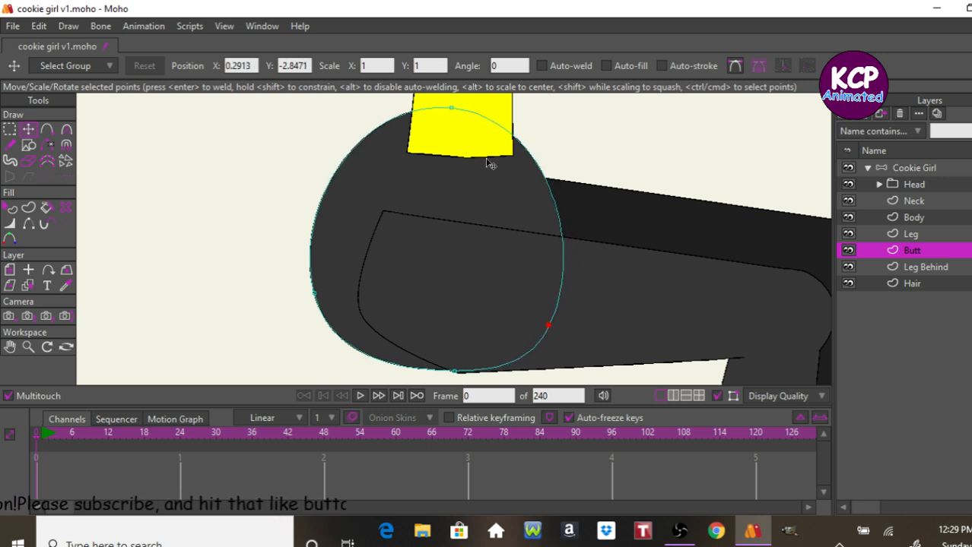
pyautogui.moveTo(548, 326); pyautogui.dragTo(515, 341)
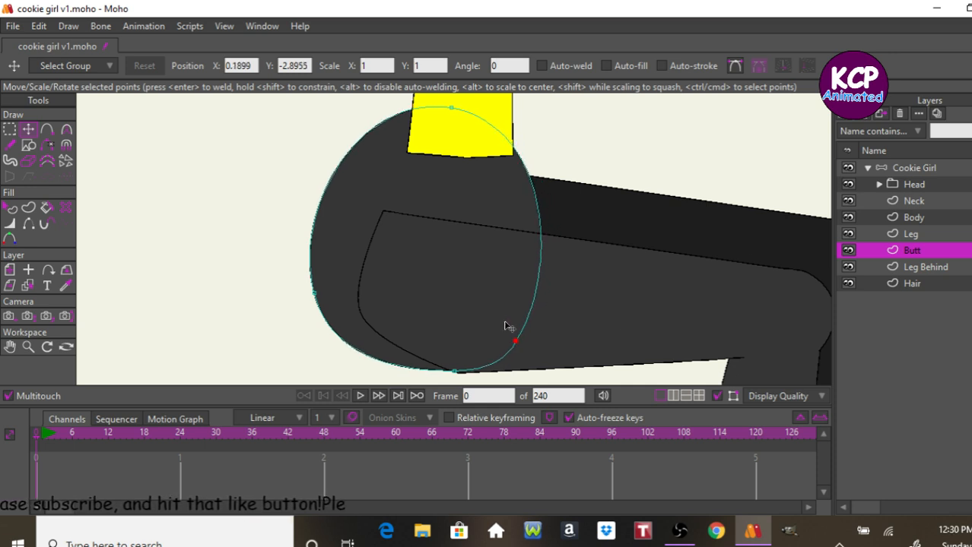
# - On the Body layer, move the shirt's two bottom corner points outward onto the outline of the hips
pyautogui.click(919, 220)
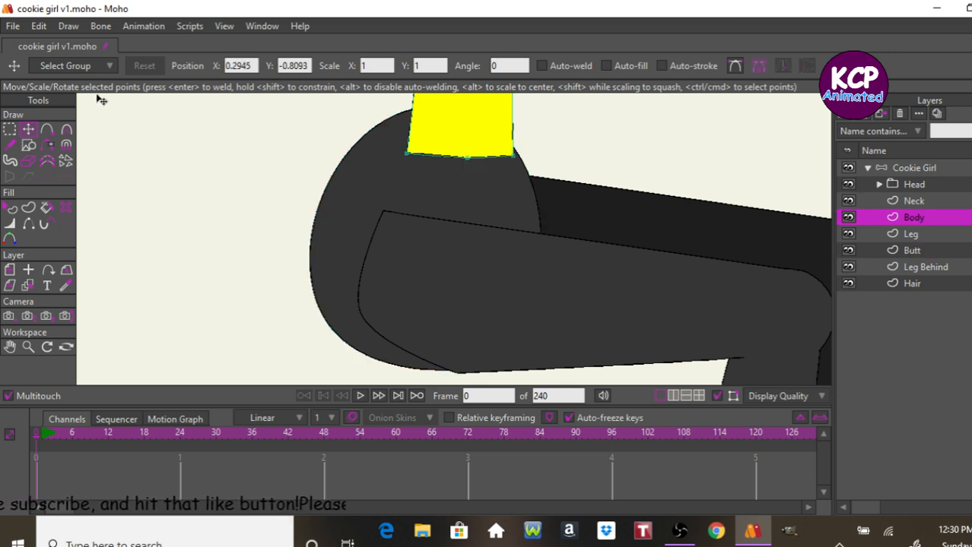
pyautogui.moveTo(514, 155); pyautogui.dragTo(525, 165)
pyautogui.moveTo(407, 155); pyautogui.dragTo(378, 126)
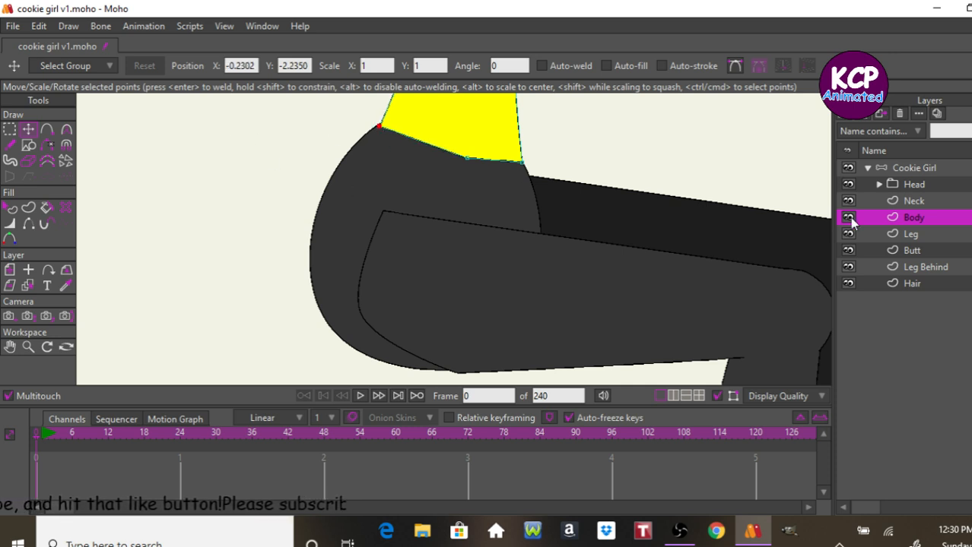
# - Curve the shirt's hem through its middle point, lower that point slightly, and fine-tune the rear hem corner against the hip outline
pyautogui.click(66, 131)
pyautogui.click(465, 157)
pyautogui.moveTo(596, 196); pyautogui.dragTo(753, 232)
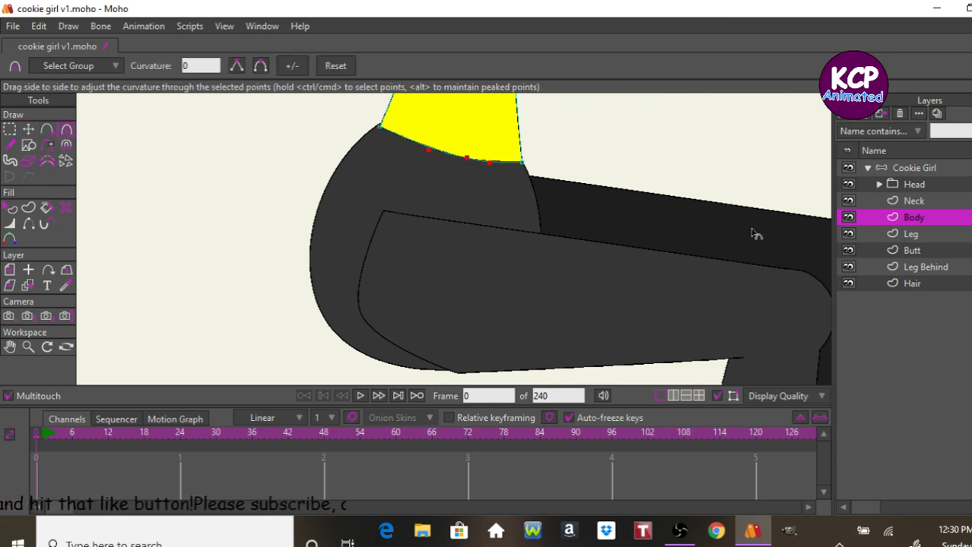
pyautogui.click(28, 130)
pyautogui.moveTo(466, 159); pyautogui.dragTo(466, 163)
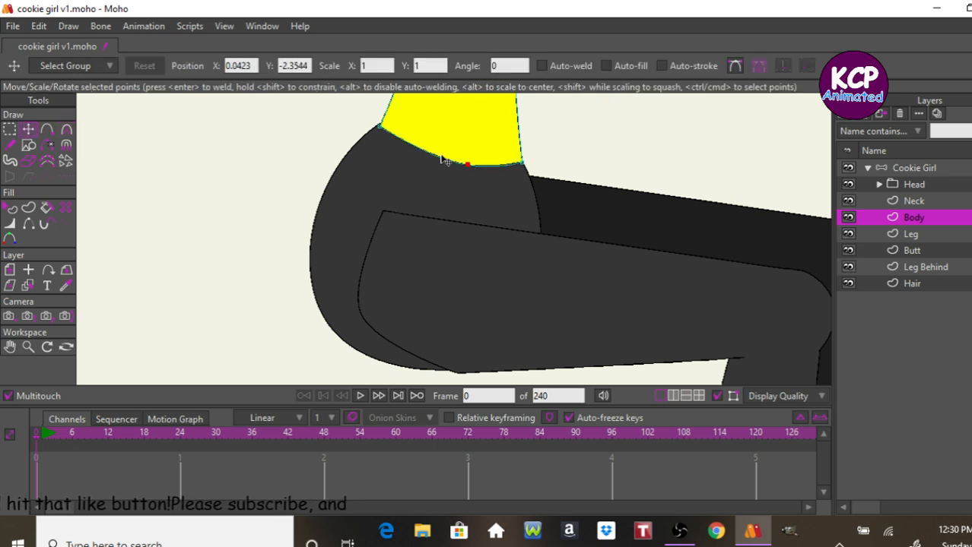
pyautogui.click(379, 125)
pyautogui.moveTo(380, 129)
pyautogui.mouseDown()
pyautogui.moveTo(386, 143)
pyautogui.moveTo(384, 130)
pyautogui.mouseUp()
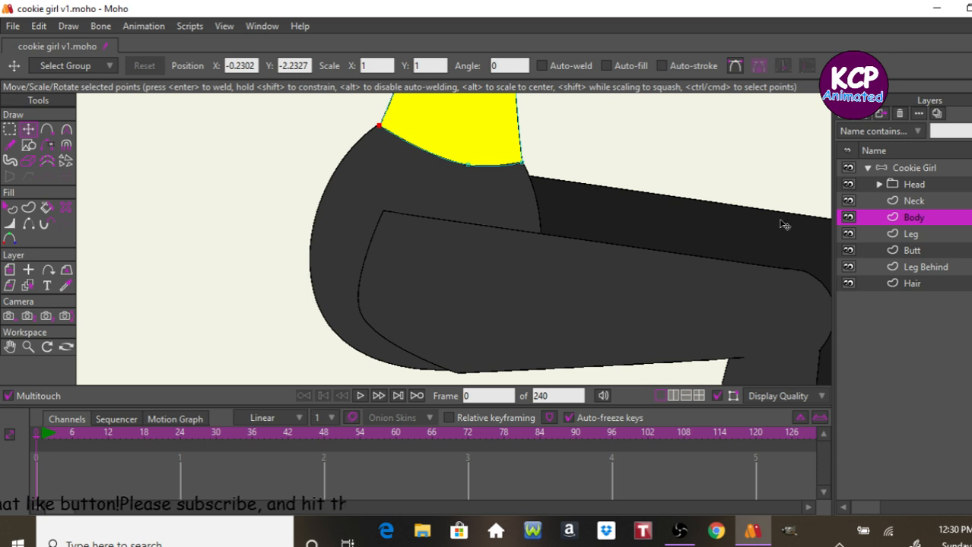
pyautogui.click(902, 168)
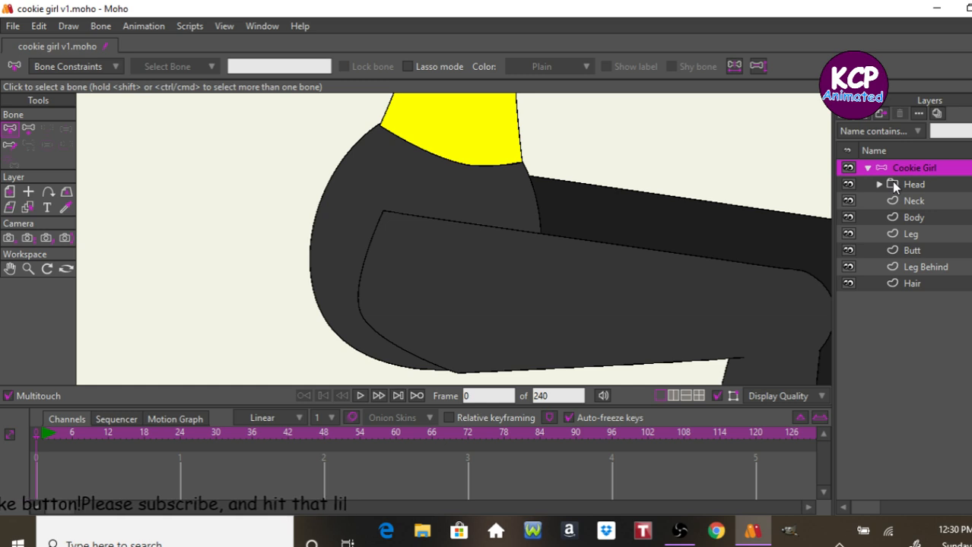
# - On the Leg layer, hide the thigh's rear edge line where it overlaps the hips
pyautogui.click(916, 234)
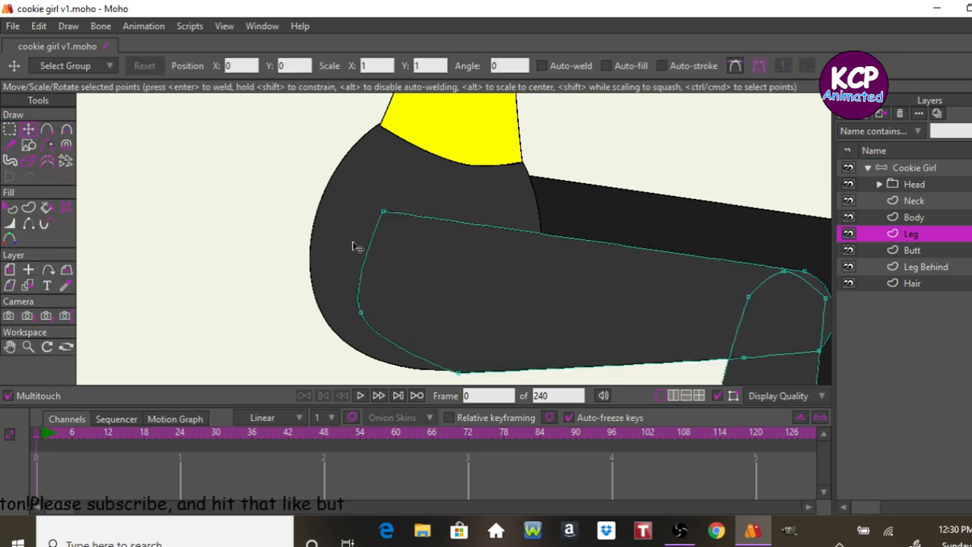
pyautogui.click(29, 228)
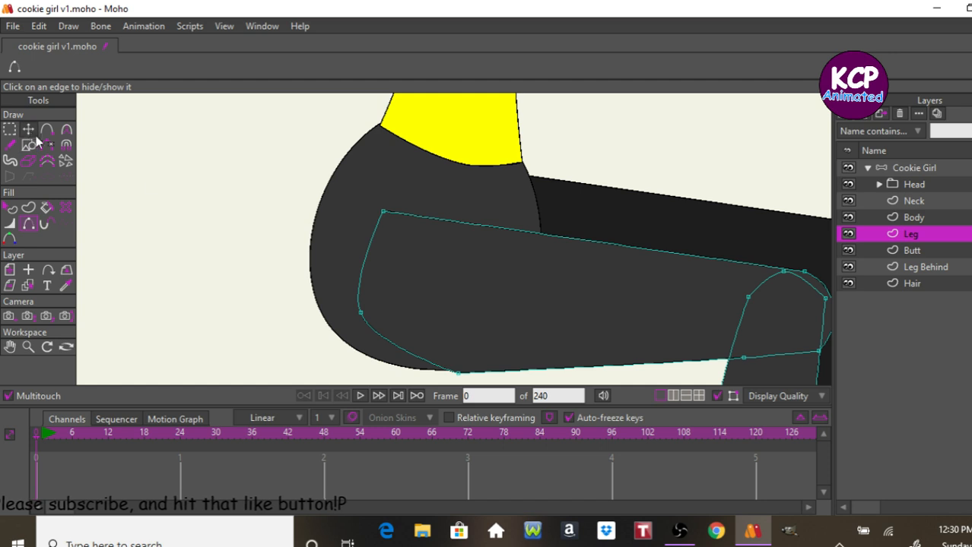
pyautogui.click(905, 169)
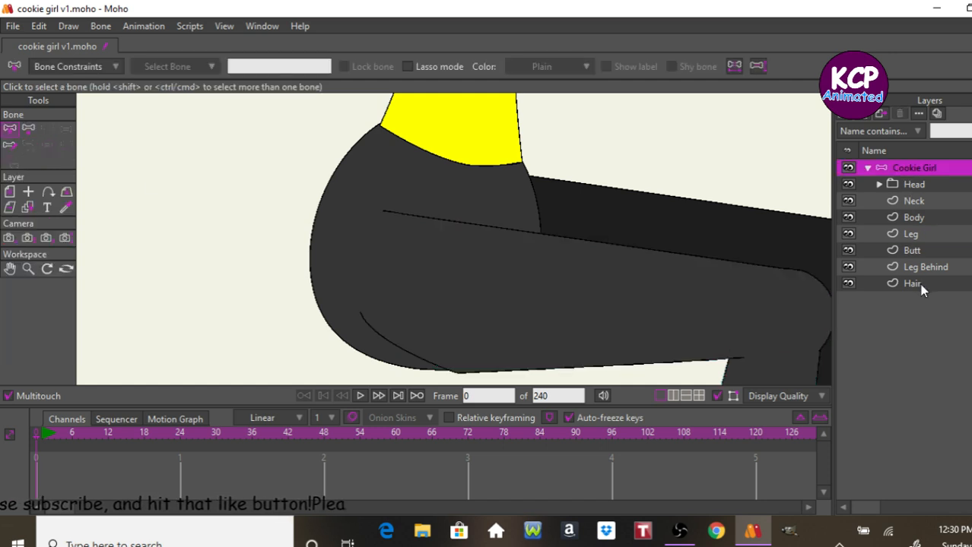
# - Move the thigh's lower rear point down onto the hip outline so the underside of the thigh blends into the hips
pyautogui.click(916, 234)
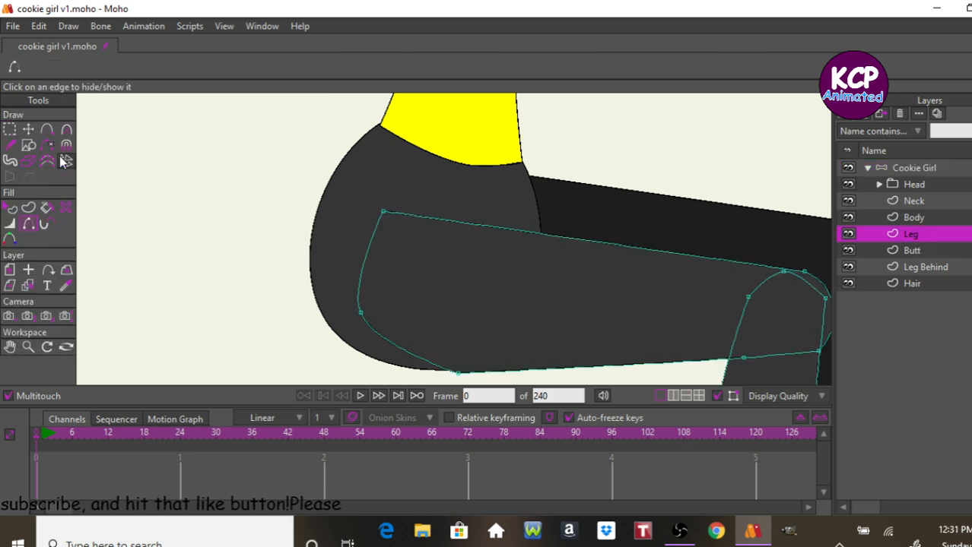
pyautogui.click(27, 130)
pyautogui.click(364, 318)
pyautogui.moveTo(366, 321); pyautogui.dragTo(370, 358)
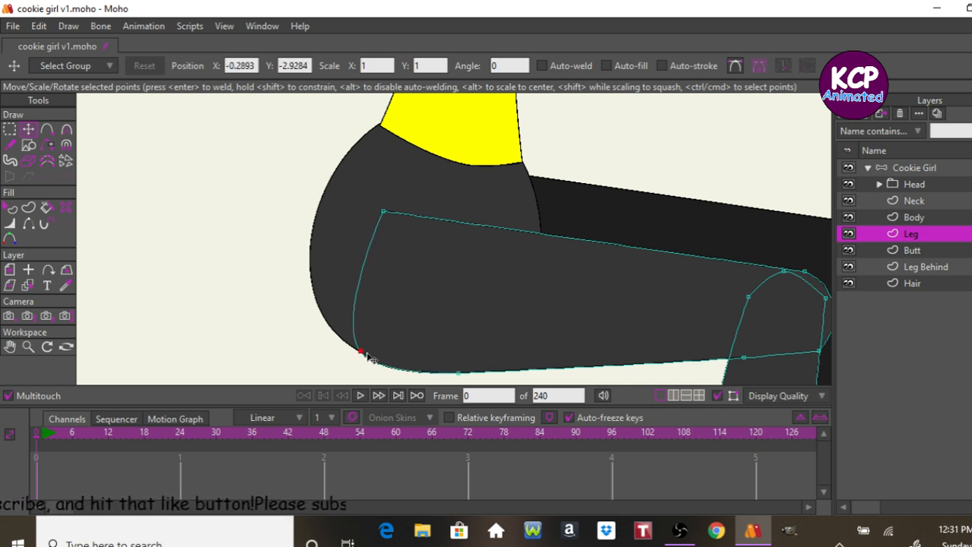
pyautogui.click(920, 206)
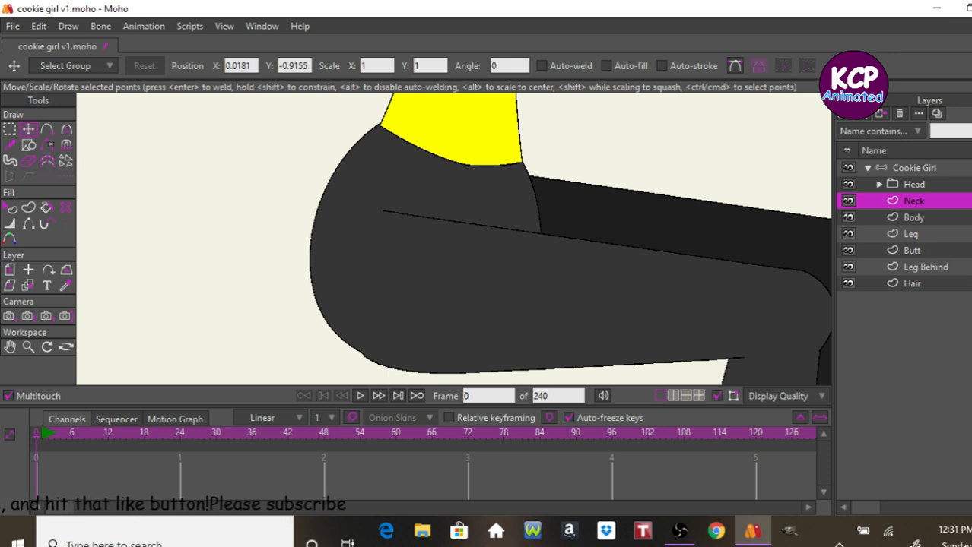
pyautogui.click(922, 168)
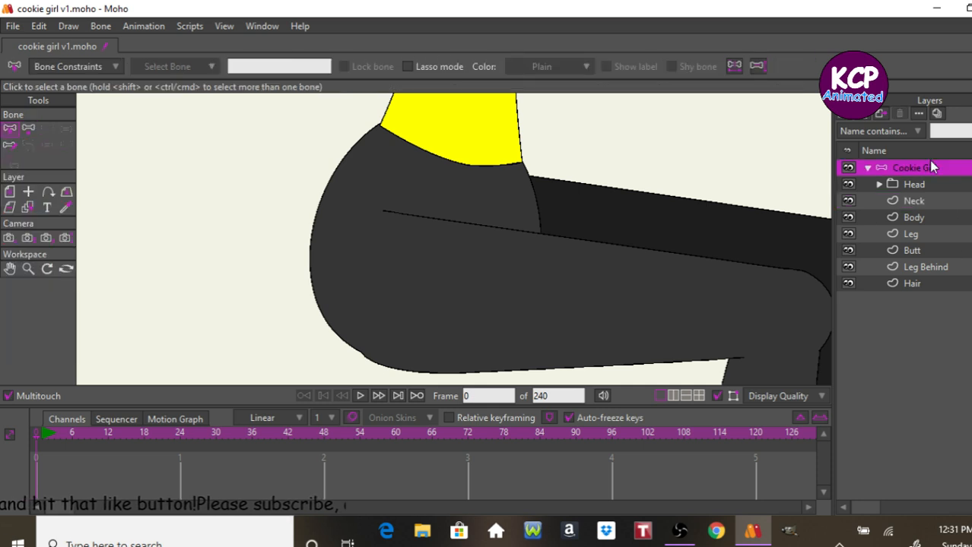
pyautogui.press('Escape')
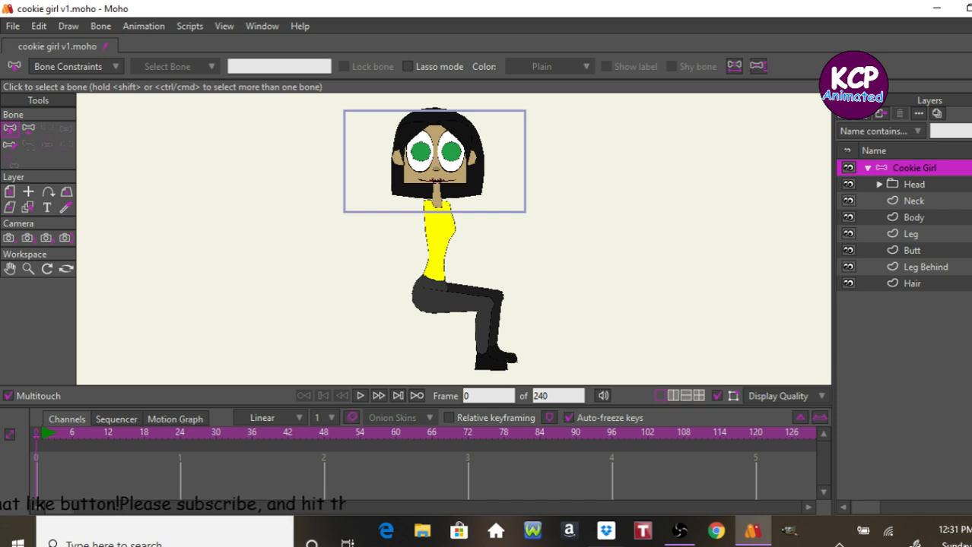
# - Switch to the Cookie girl notes in Notepad, review the design list, and return to the character drawing
pyautogui.moveTo(568, 535)
pyautogui.click(448, 493)
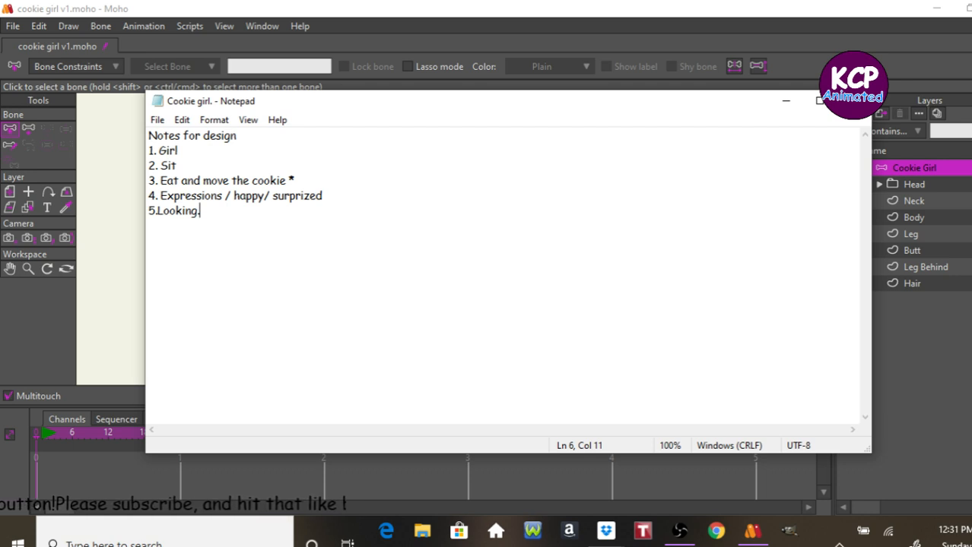
pyautogui.click(786, 102)
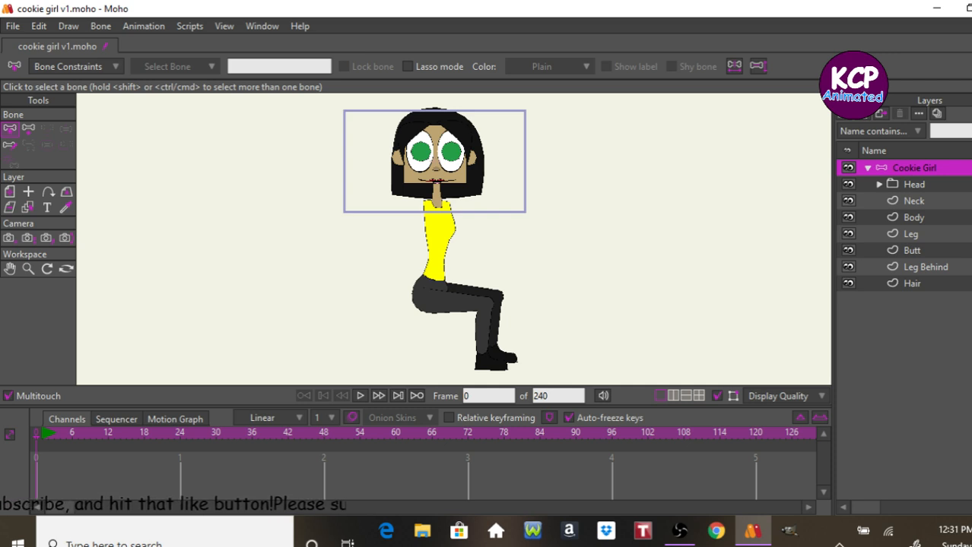
# - Add a new vector layer above the Head group and name it Arms
pyautogui.click(908, 184)
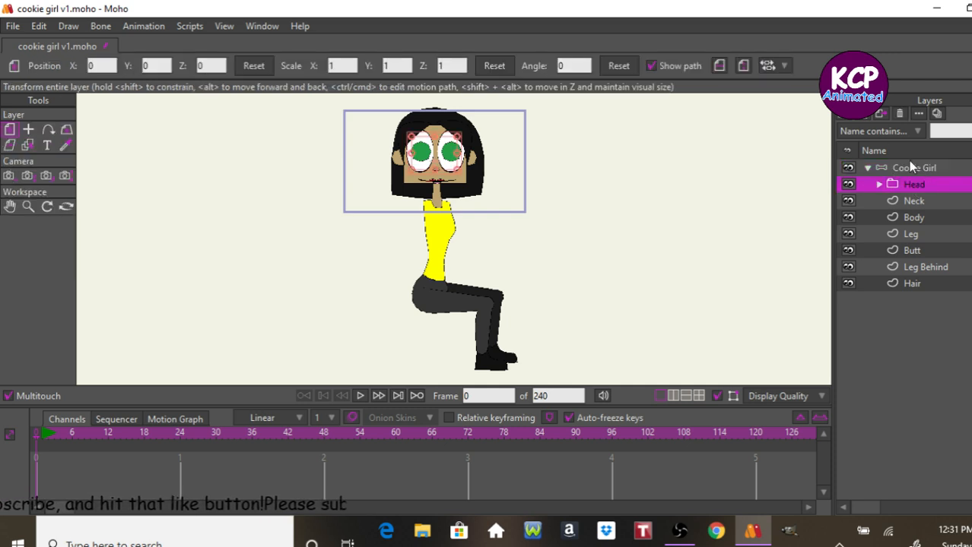
pyautogui.click(853, 121)
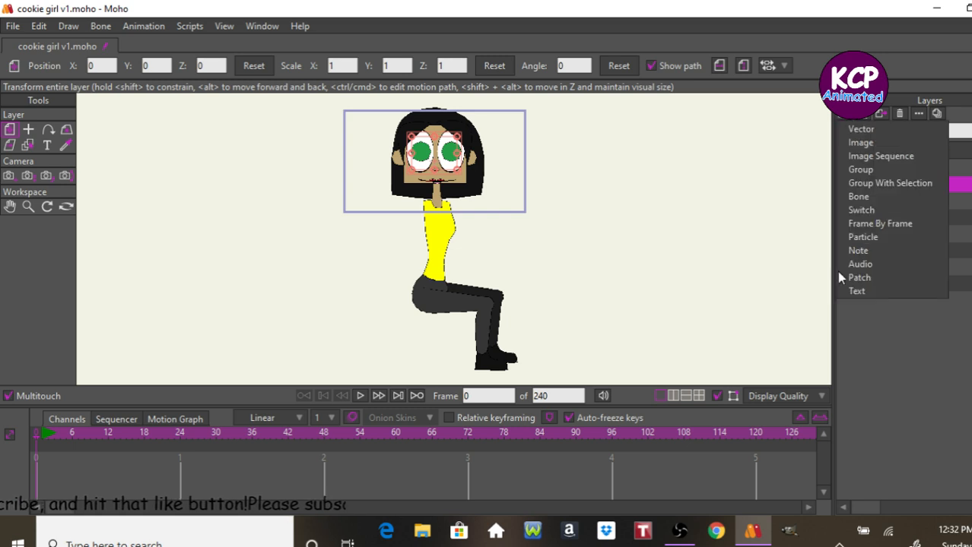
pyautogui.click(859, 129)
pyautogui.click(685, 533)
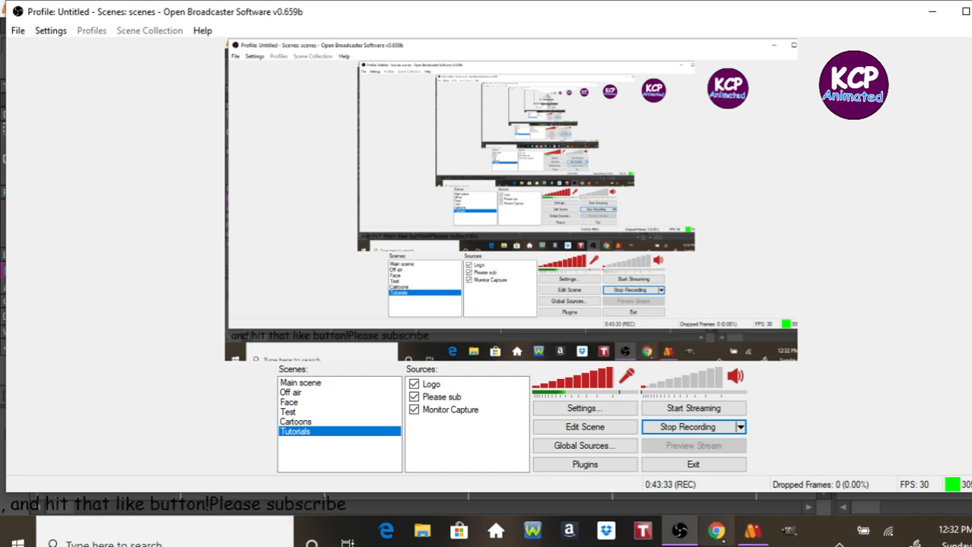
pyautogui.click(751, 531)
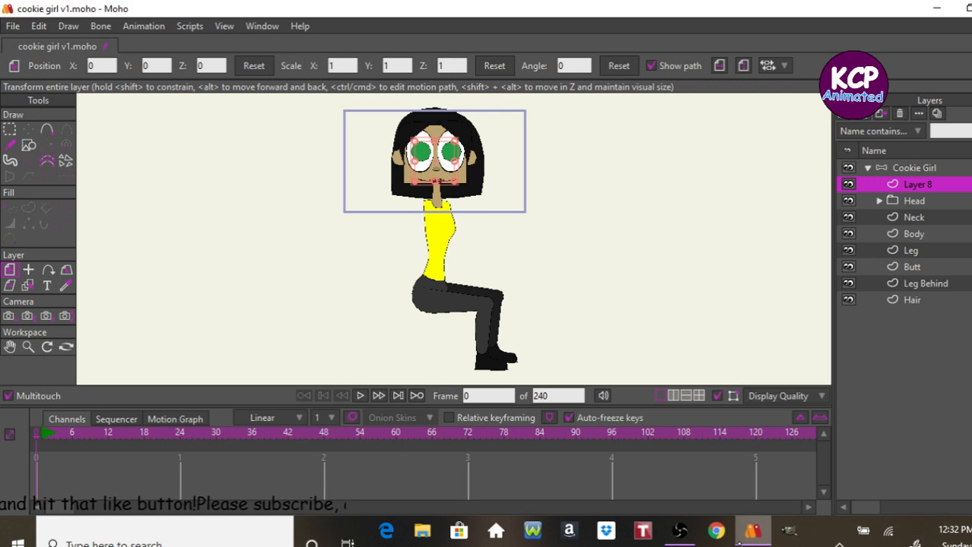
pyautogui.doubleClick(920, 185)
pyautogui.write('Arms')
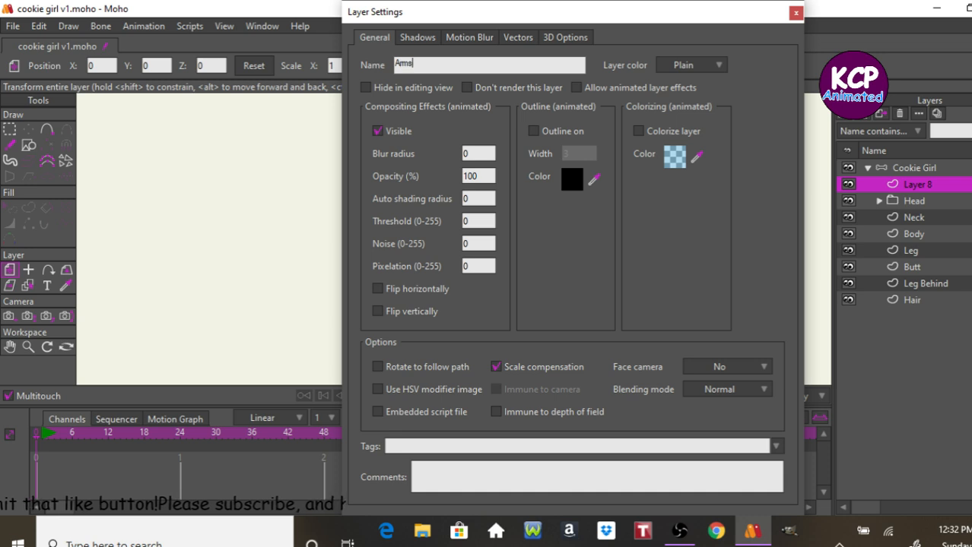
pyautogui.press('Return')
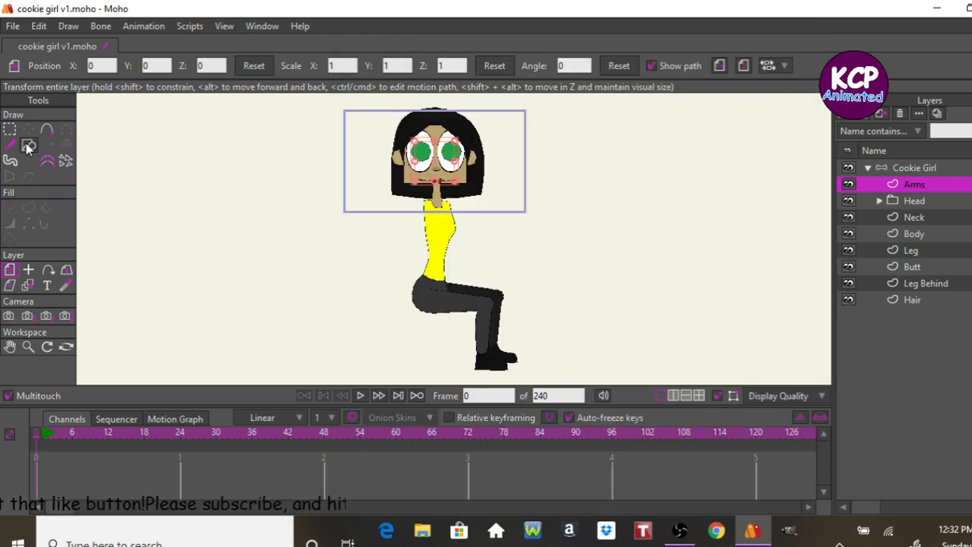
# - Sample the character's skin color and draw a tall, narrow rectangle for the arm beside the body on the Arms layer
pyautogui.click(63, 285)
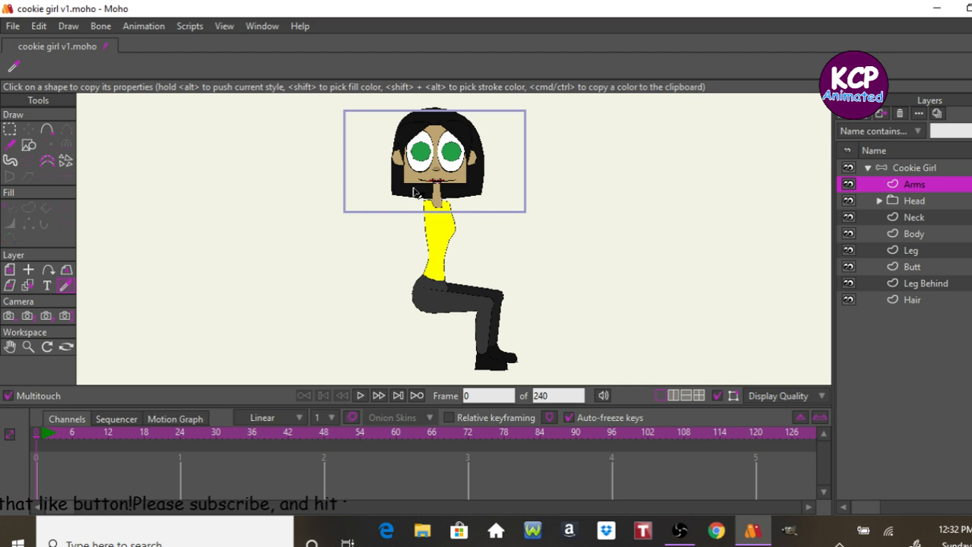
pyautogui.click(29, 146)
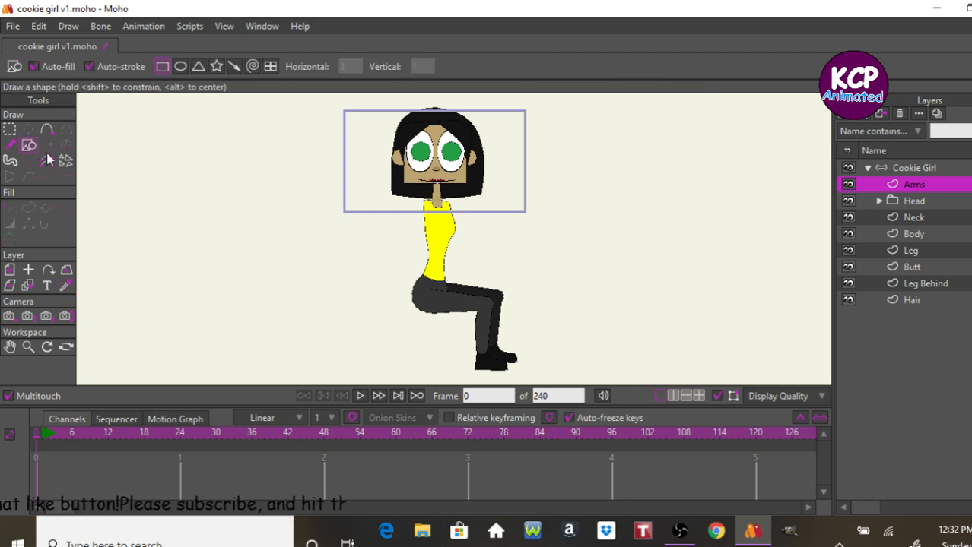
pyautogui.moveTo(341, 223)
pyautogui.mouseDown()
pyautogui.moveTo(386, 297)
pyautogui.moveTo(362, 337)
pyautogui.moveTo(361, 327)
pyautogui.mouseUp()
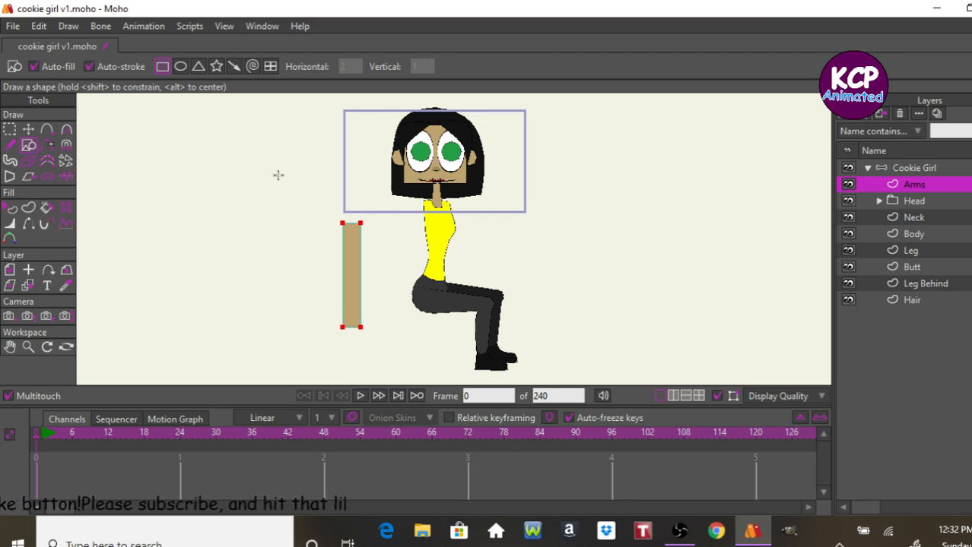
# - Add a point halfway down each long side of the arm, and another on the bottom edge pulled slightly downward
pyautogui.click(47, 131)
pyautogui.click(360, 276)
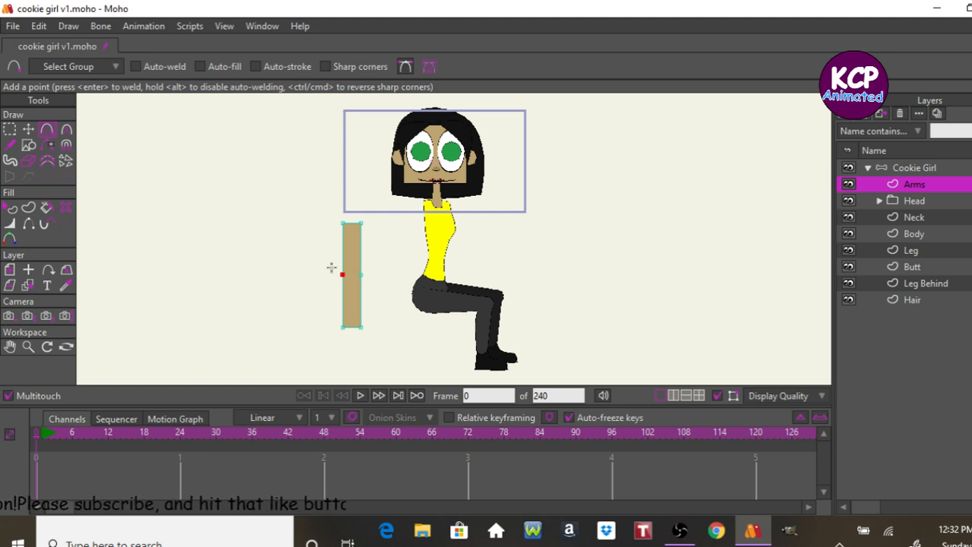
pyautogui.scroll(3, 331, 268)
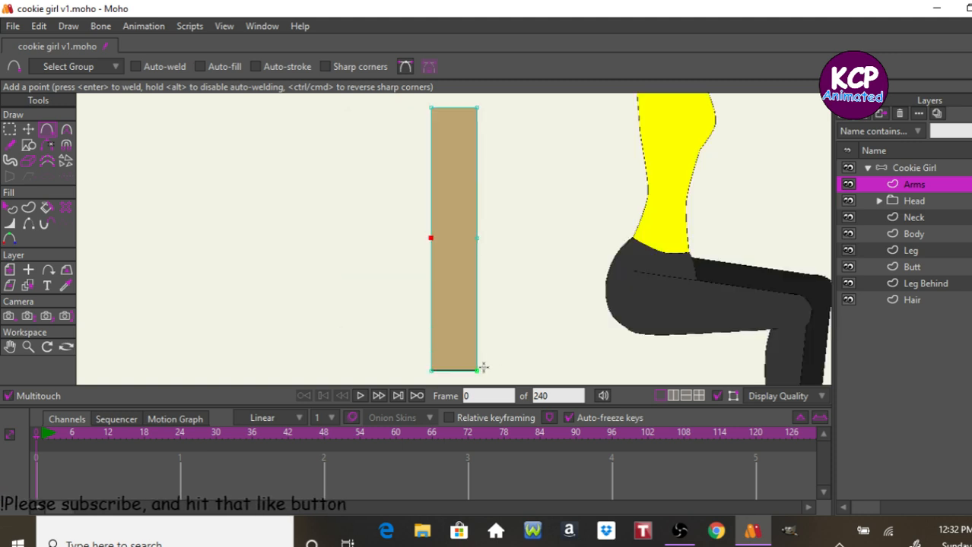
pyautogui.moveTo(453, 369); pyautogui.dragTo(451, 378)
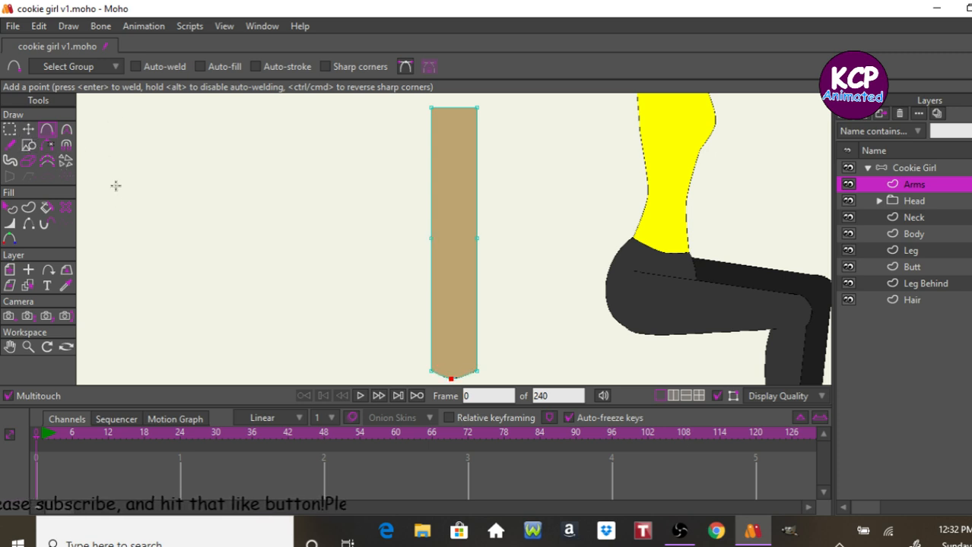
# - Sample the shirt's yellow color and draw a square over the arm's upper end as the sleeve on the Arms layer
pyautogui.click(64, 285)
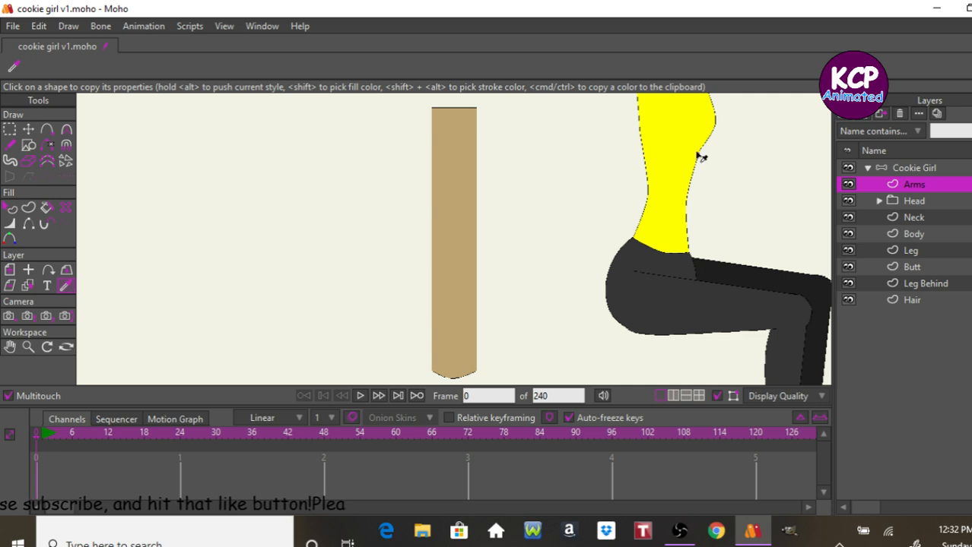
pyautogui.click(10, 130)
pyautogui.click(29, 145)
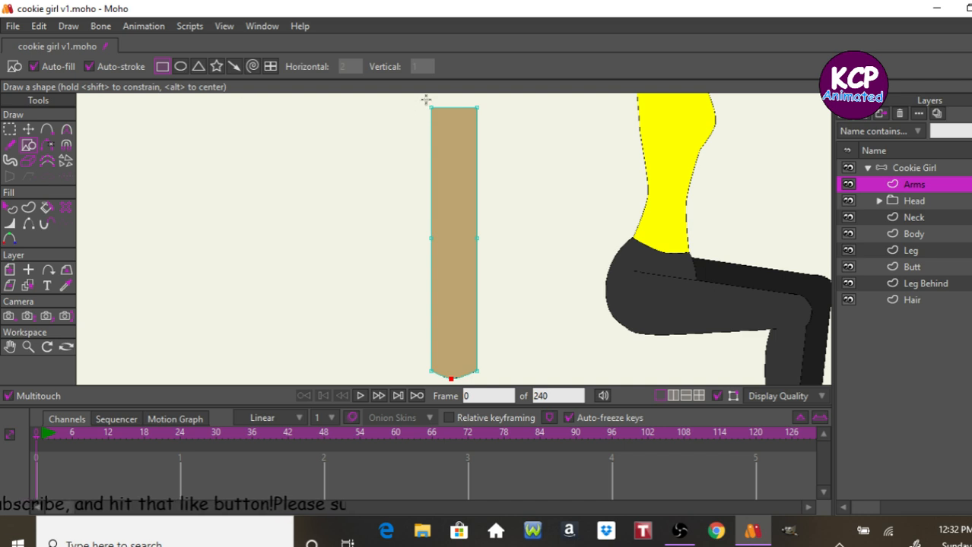
pyautogui.moveTo(404, 97)
pyautogui.mouseDown()
pyautogui.moveTo(521, 176)
pyautogui.moveTo(503, 196)
pyautogui.mouseUp()
# - Add a point midway along the sleeve's top and bottom edges, pulling each slightly outward to curve them
pyautogui.click(46, 129)
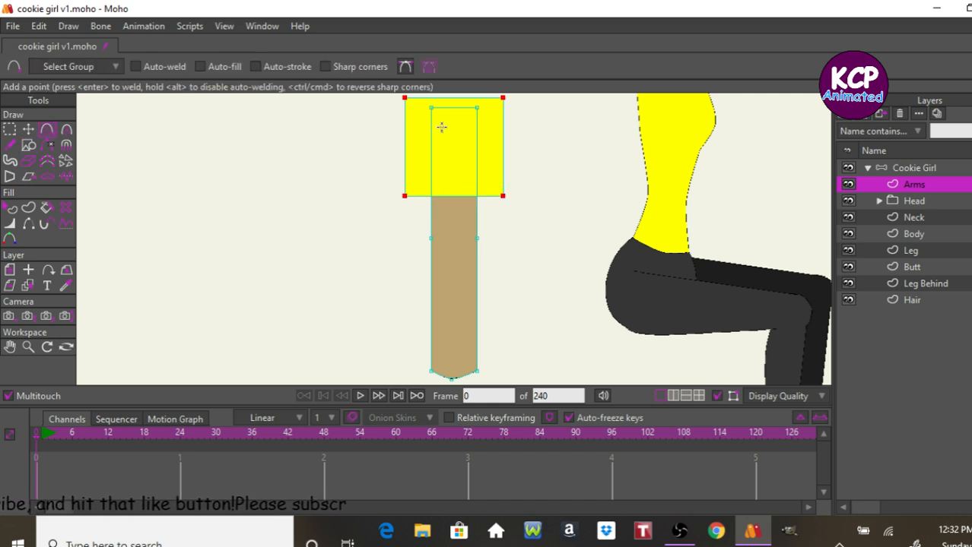
pyautogui.moveTo(455, 98); pyautogui.dragTo(456, 89)
pyautogui.click(459, 197)
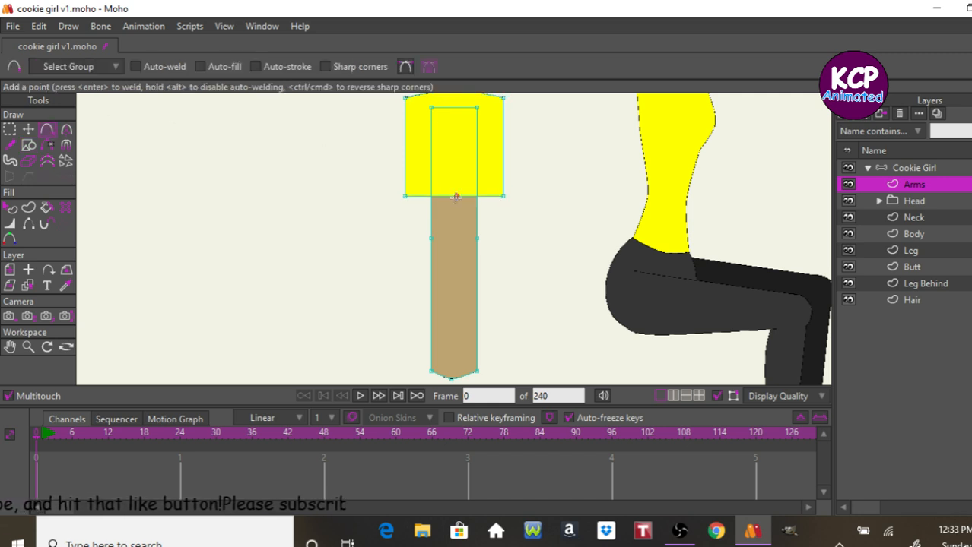
pyautogui.moveTo(458, 193); pyautogui.dragTo(495, 198)
# - Move the sleeve's corner points inward so that it narrows toward the shoulder and fits the arm more closely
pyautogui.click(28, 130)
pyautogui.moveTo(405, 197); pyautogui.dragTo(409, 197)
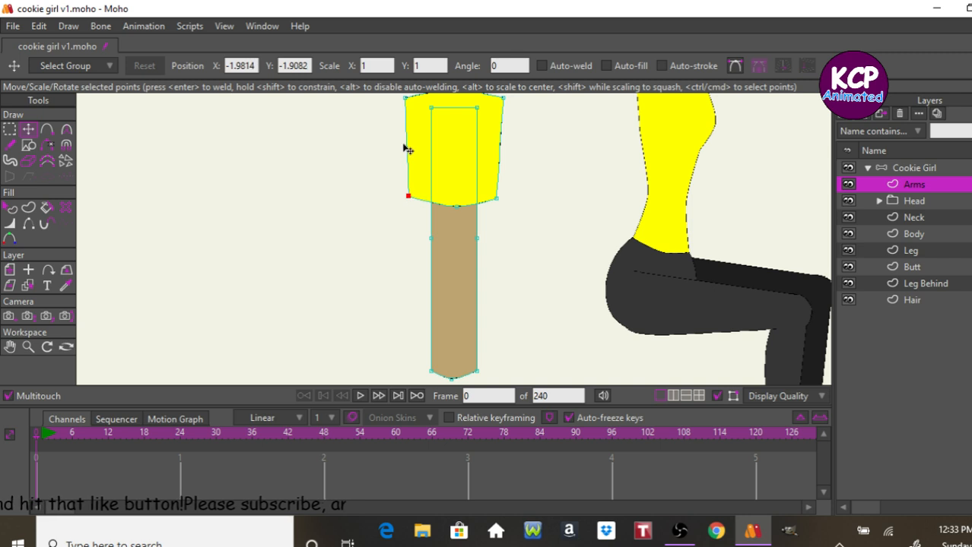
pyautogui.moveTo(408, 100); pyautogui.dragTo(426, 113)
pyautogui.moveTo(506, 101); pyautogui.dragTo(498, 116)
pyautogui.moveTo(502, 203); pyautogui.dragTo(499, 203)
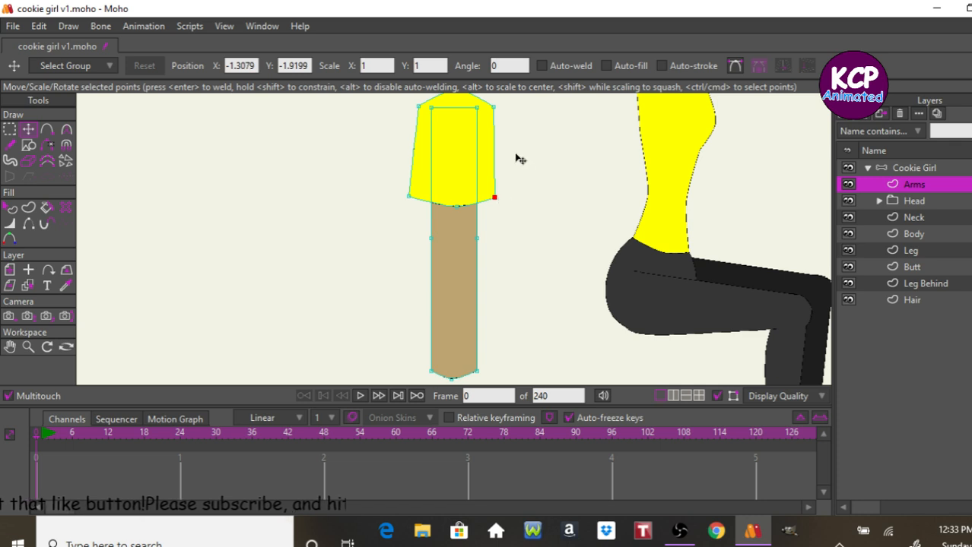
# - Select the whole arm and sleeve, scale them down, place them at the back shoulder and tilt them slightly
pyautogui.hotkey('ctrl', 'a')
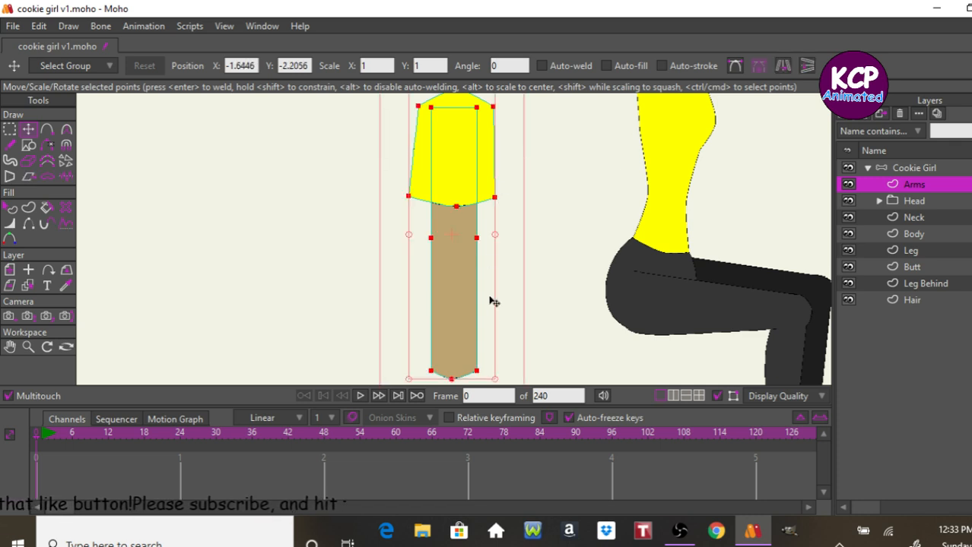
pyautogui.moveTo(486, 379); pyautogui.dragTo(444, 334)
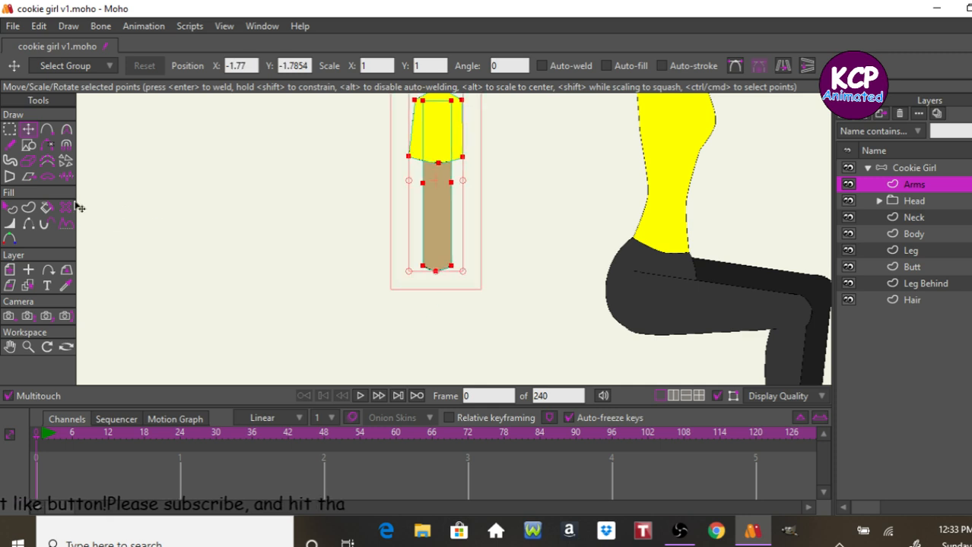
pyautogui.moveTo(288, 245); pyautogui.dragTo(445, 232)
pyautogui.moveTo(618, 265); pyautogui.dragTo(594, 247)
pyautogui.moveTo(465, 246); pyautogui.dragTo(498, 246)
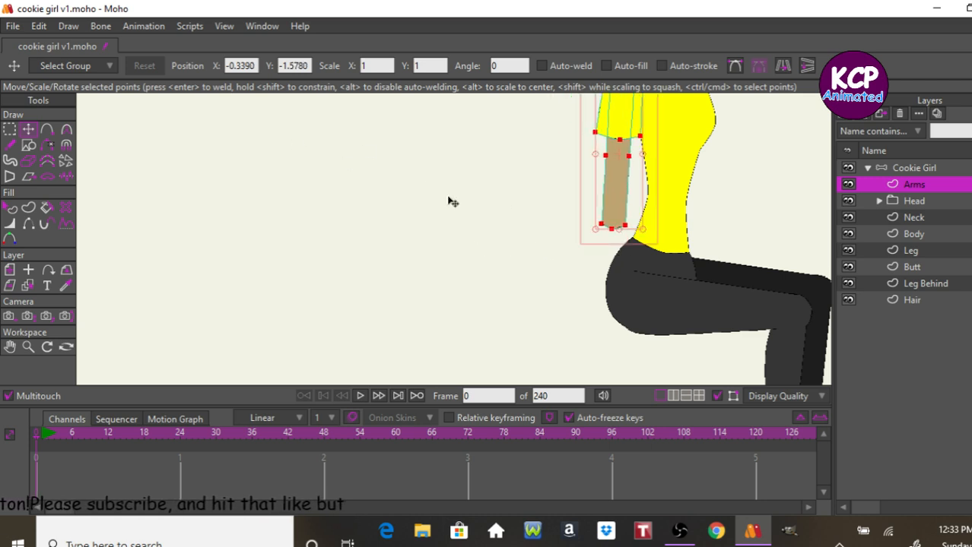
# - Shrink the arm and sleeve a little more and position them so that the sleeve overlaps the shirt's shoulder
pyautogui.moveTo(643, 233); pyautogui.dragTo(637, 220)
pyautogui.moveTo(495, 239); pyautogui.dragTo(504, 235)
pyautogui.moveTo(641, 229); pyautogui.dragTo(639, 214)
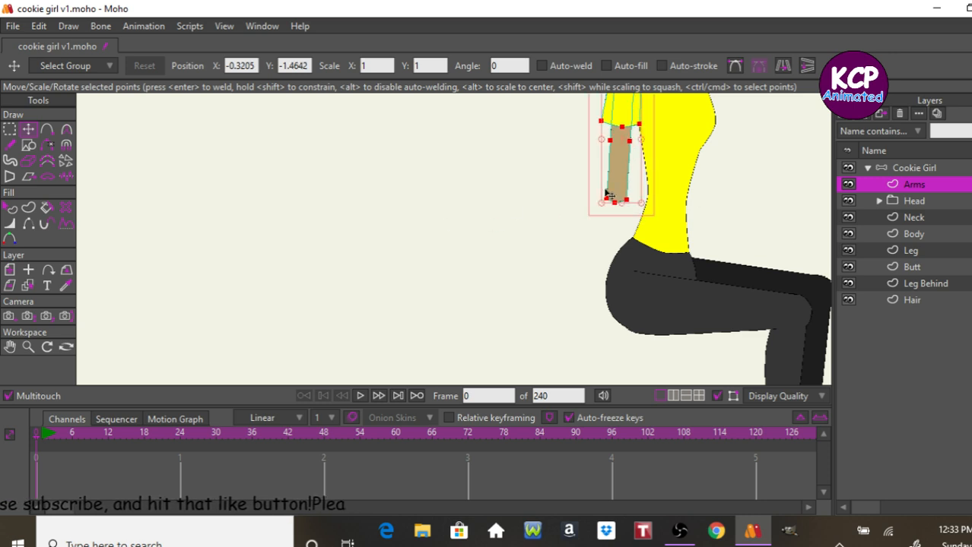
pyautogui.hotkey('ctrl', 'alt', 'f')
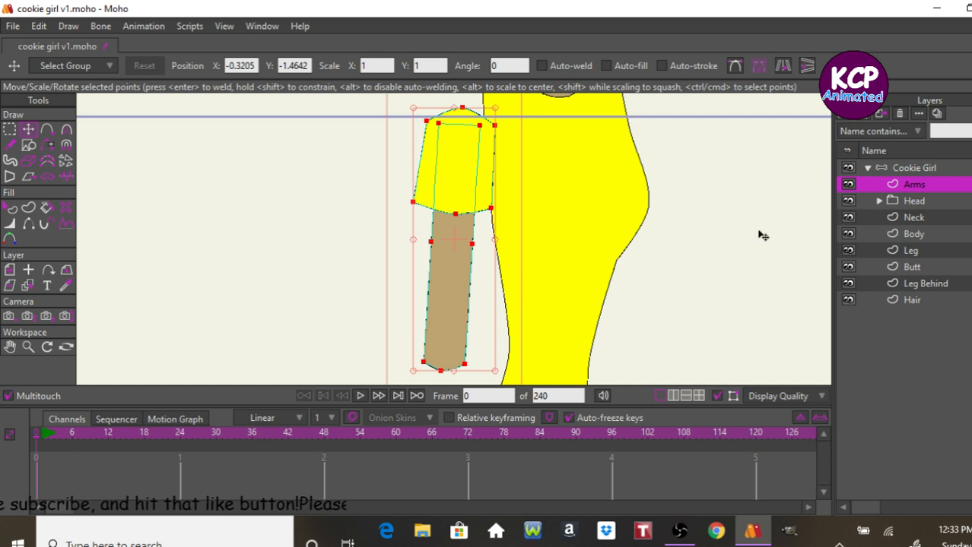
pyautogui.moveTo(354, 256); pyautogui.dragTo(375, 228)
# - Duplicate the Arms layer and keep the default name for the copy
pyautogui.click(909, 168)
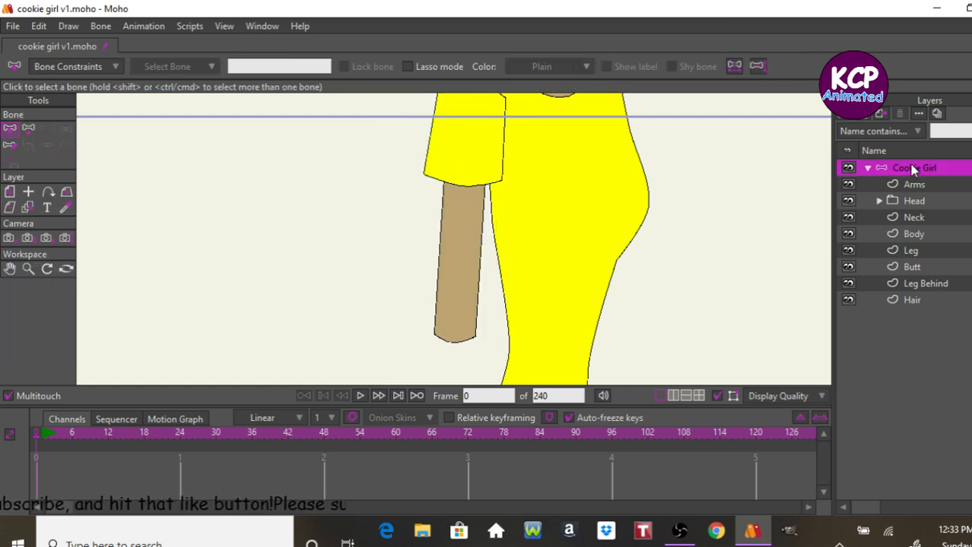
pyautogui.press('Escape')
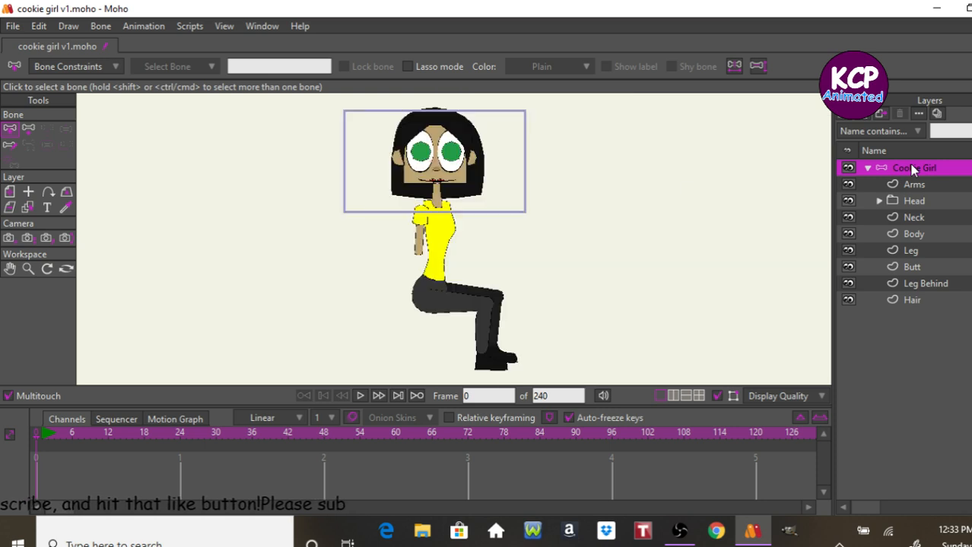
pyautogui.click(907, 216)
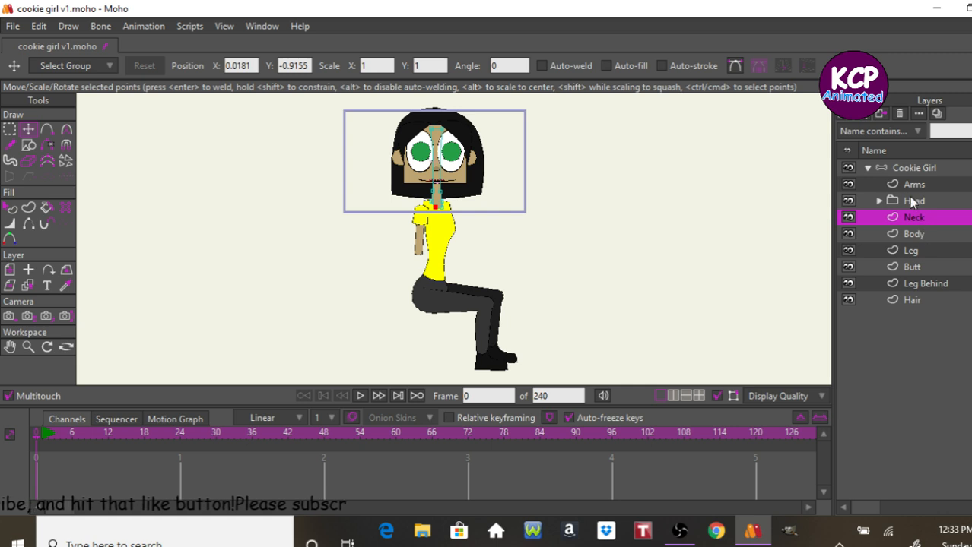
pyautogui.click(912, 186)
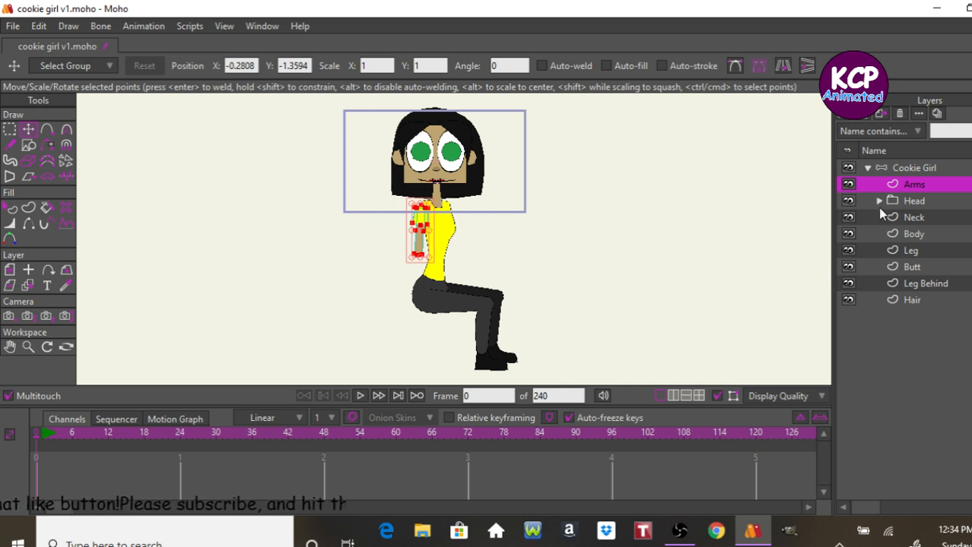
pyautogui.click(864, 117)
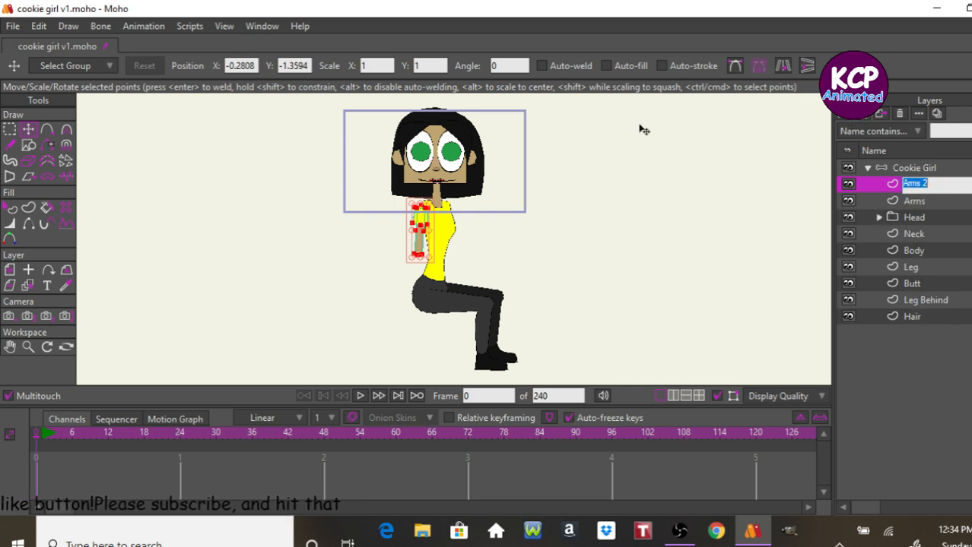
pyautogui.press('Return')
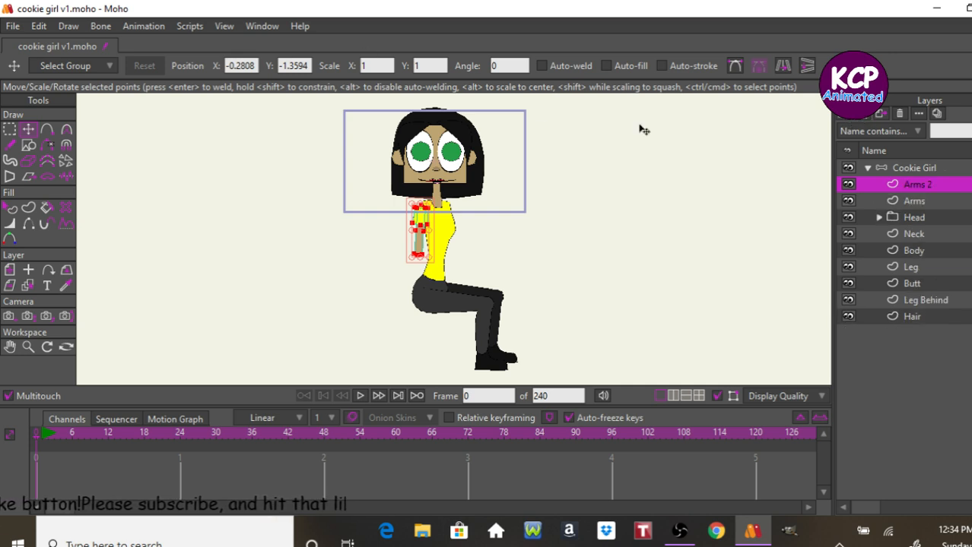
# - Delete the sleeve shape from the Arms 2 layer and place that layer directly below Arms
pyautogui.click(11, 130)
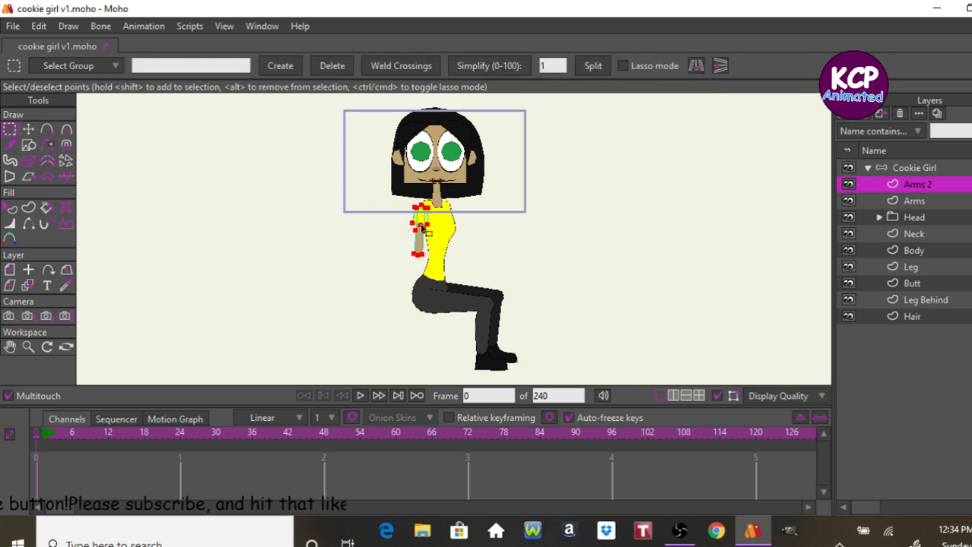
pyautogui.click(413, 223)
pyautogui.click(413, 215)
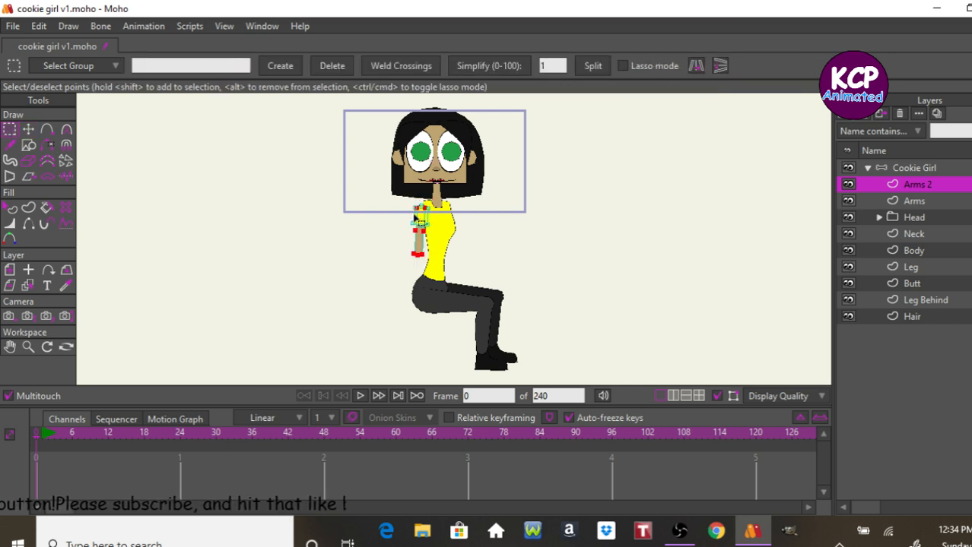
pyautogui.click(428, 222)
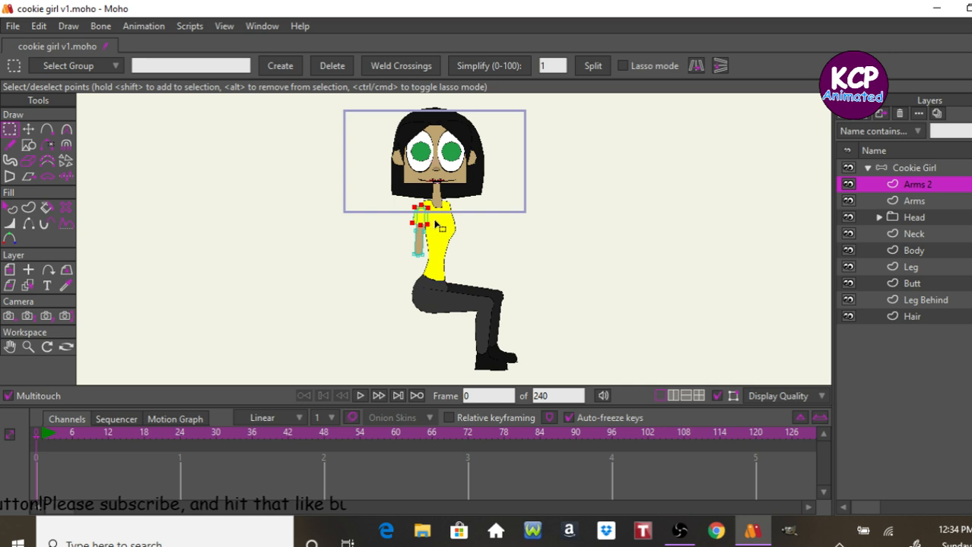
pyautogui.click(444, 224)
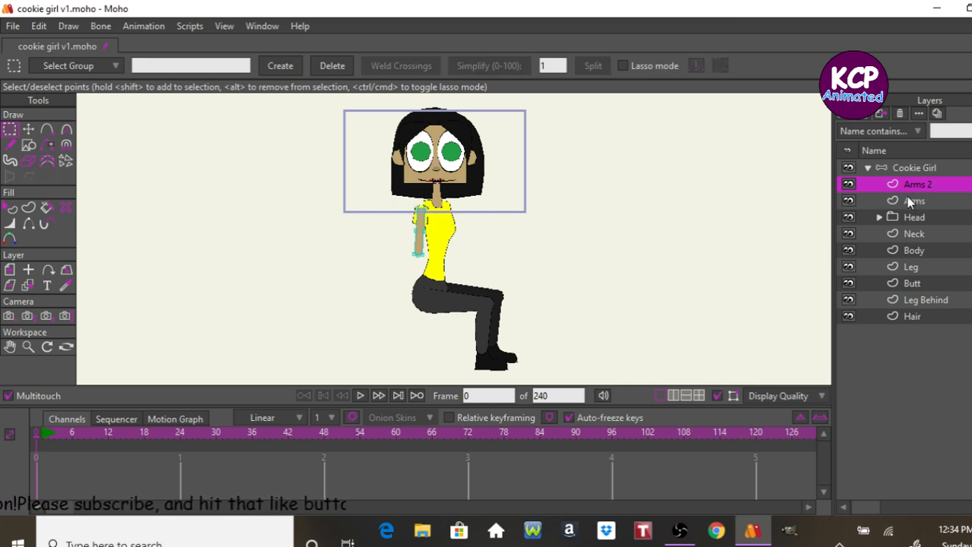
pyautogui.moveTo(912, 215); pyautogui.dragTo(911, 217)
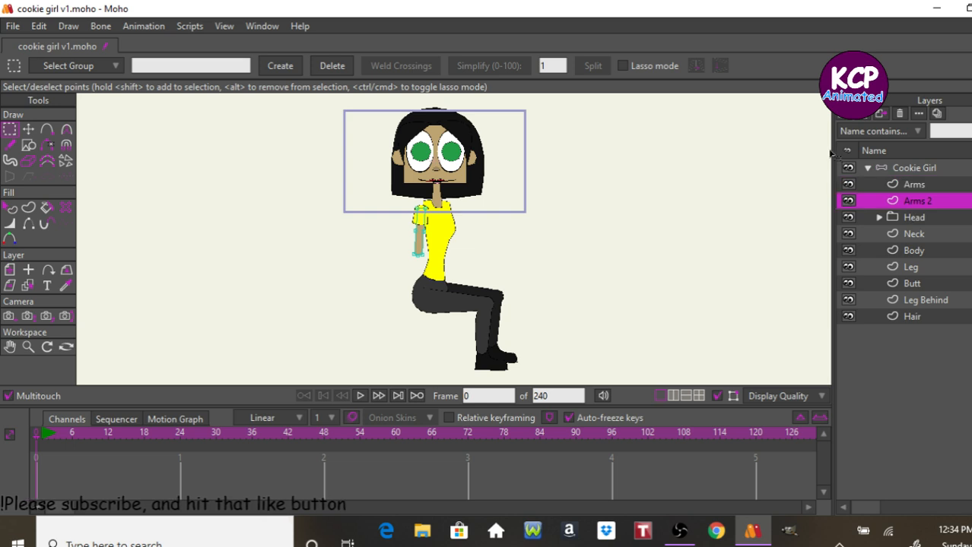
# - Select all points on Arms 2, move the copied arm piece below the upper arm and rotate it to slope forward
pyautogui.hotkey('ctrl', 'a')
pyautogui.moveTo(339, 296); pyautogui.dragTo(342, 323)
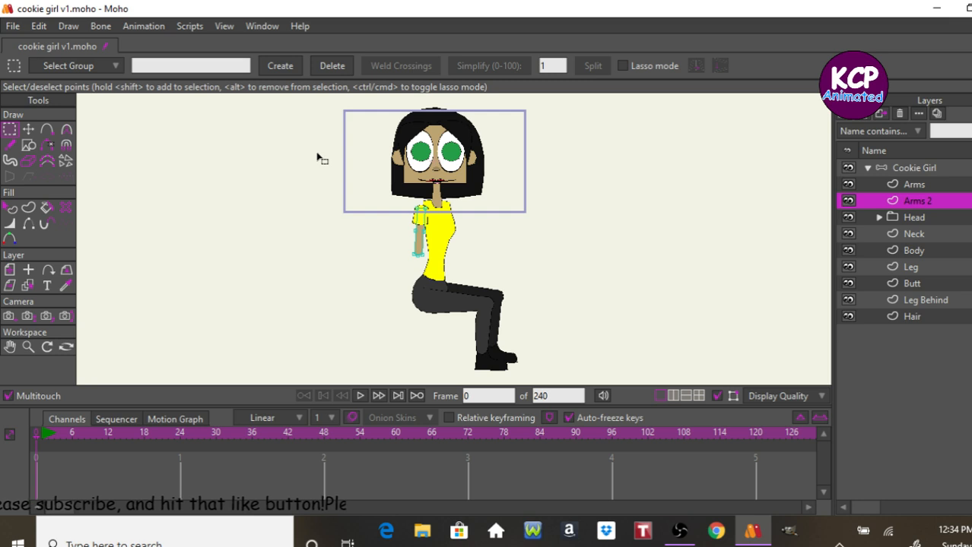
pyautogui.hotkey('ctrl', 'a')
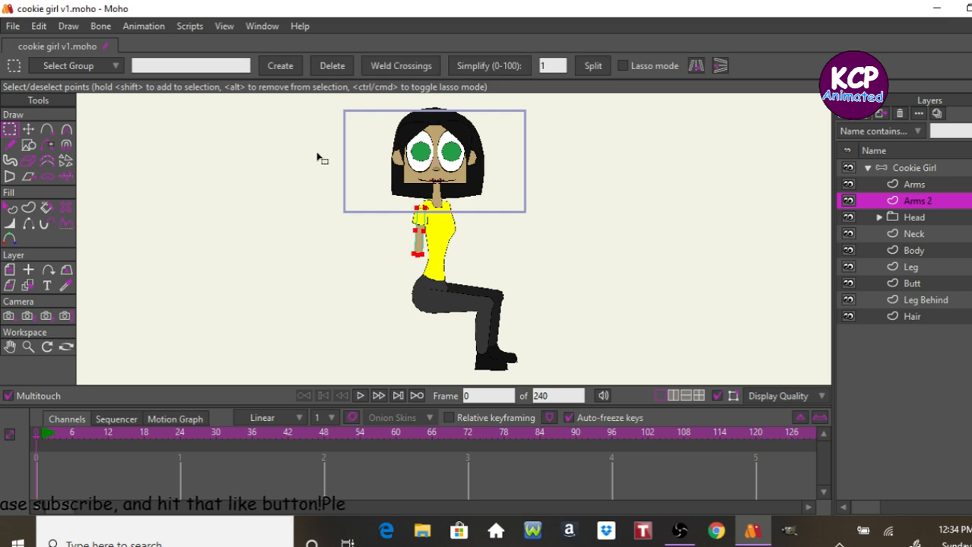
pyautogui.click(28, 131)
pyautogui.moveTo(336, 228); pyautogui.dragTo(313, 265)
pyautogui.press('Escape')
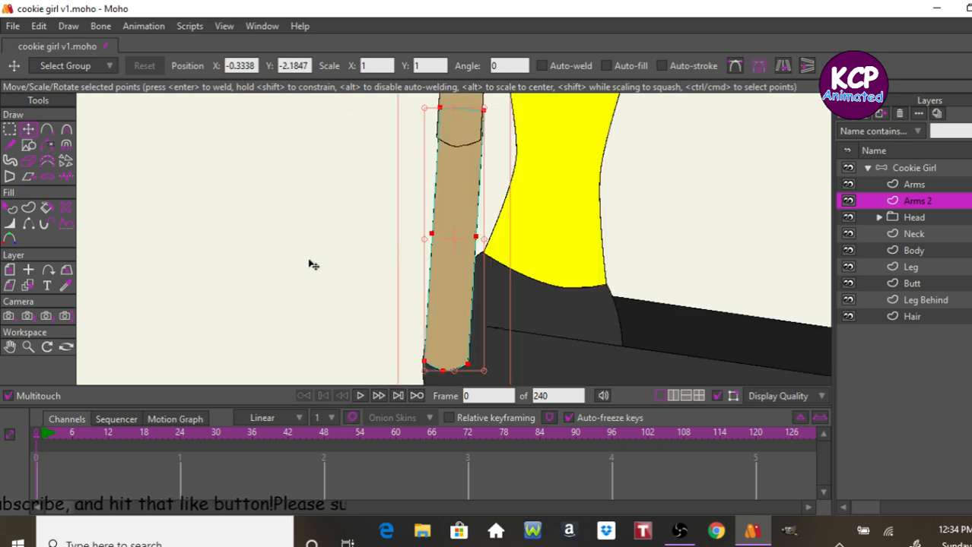
pyautogui.moveTo(502, 306); pyautogui.dragTo(799, 80)
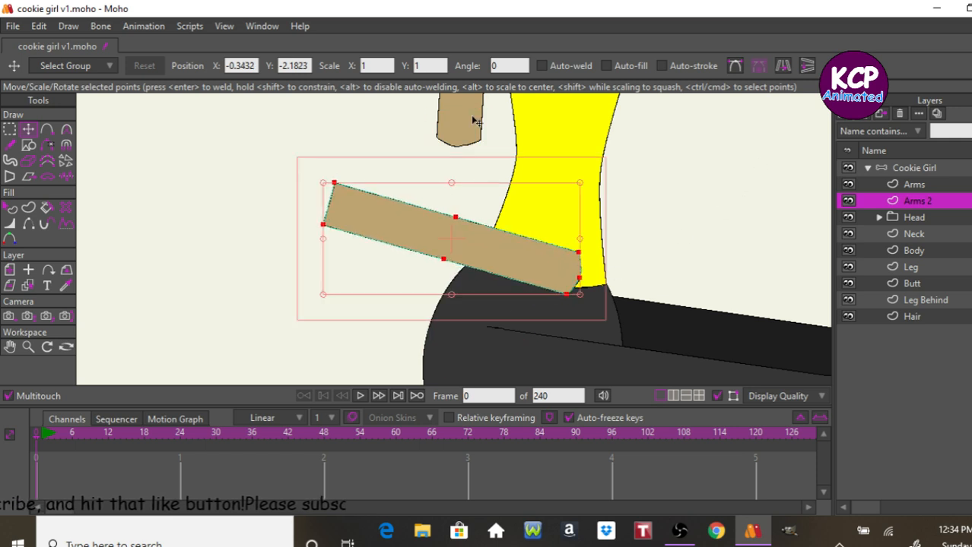
# - Add a point to the forearm's square elbow end to round it, and move the forearm up to join the upper arm
pyautogui.click(47, 130)
pyautogui.click(326, 202)
pyautogui.hotkey('ctrl', 'a')
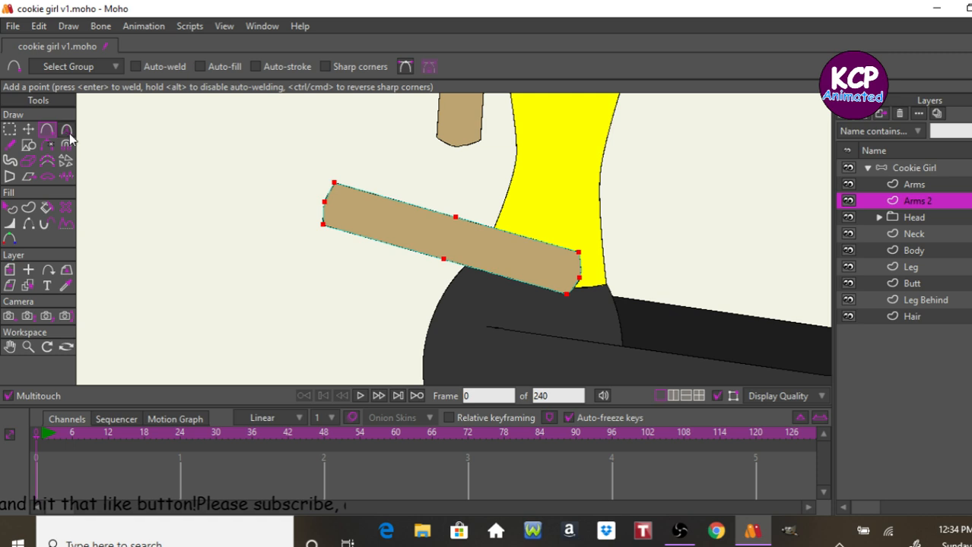
pyautogui.click(27, 130)
pyautogui.moveTo(303, 234); pyautogui.dragTo(390, 171)
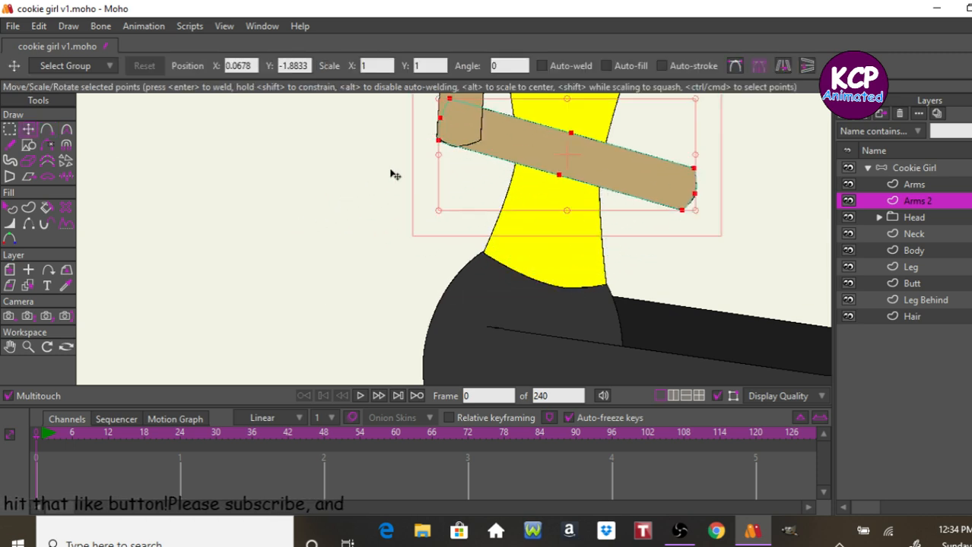
# - Nudge the upper corner and middle point at the forearm's wrist end slightly inward
pyautogui.click(459, 204)
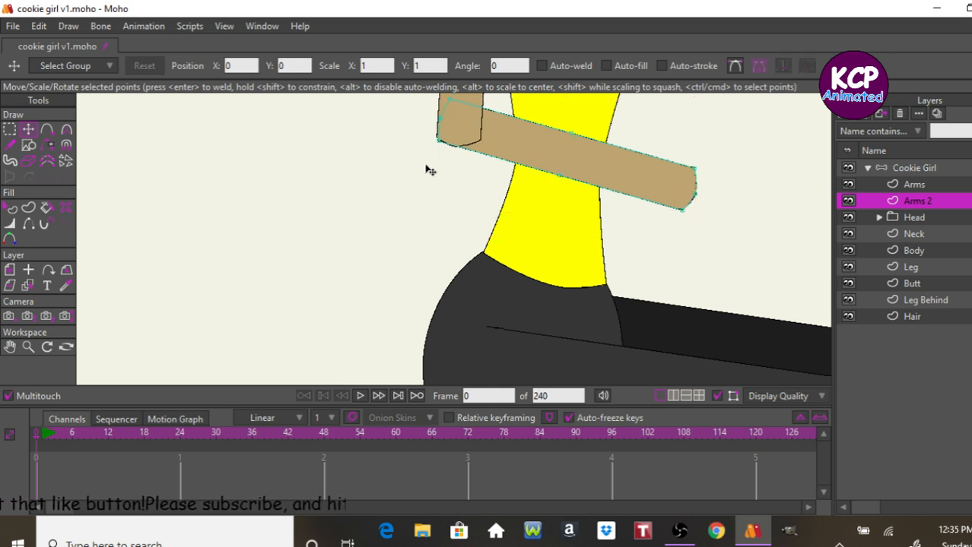
pyautogui.click(451, 100)
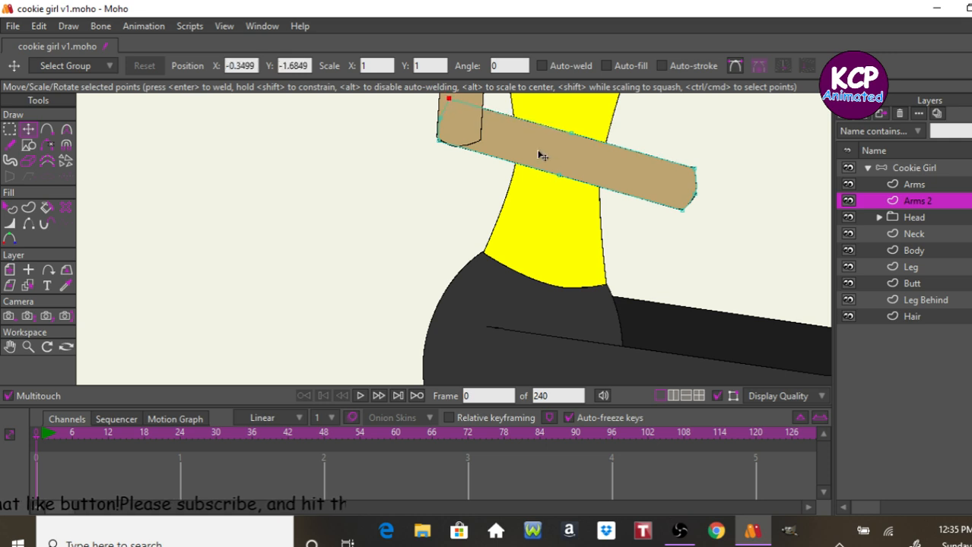
pyautogui.click(691, 172)
pyautogui.click(694, 195)
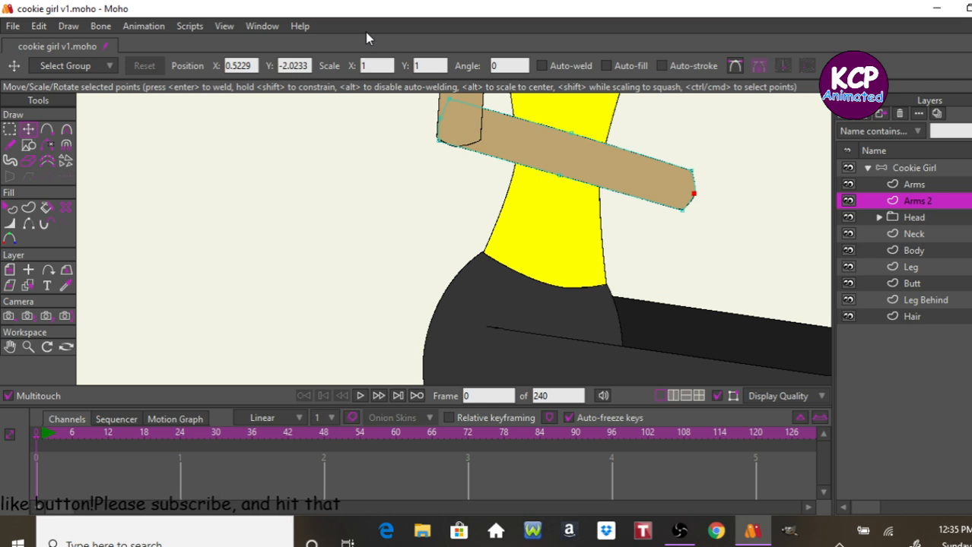
pyautogui.click(29, 146)
pyautogui.moveTo(291, 214); pyautogui.dragTo(381, 262)
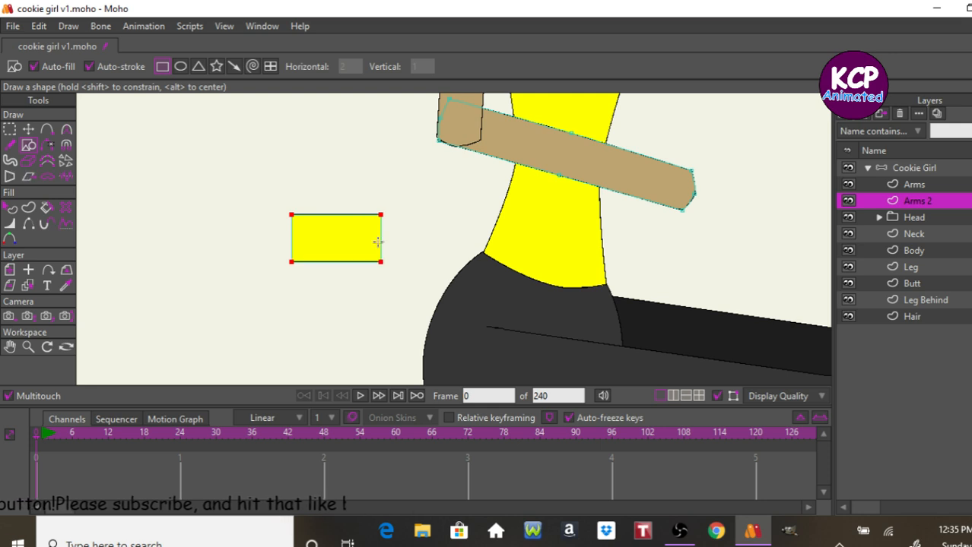
pyautogui.hotkey('ctrl', 'z')
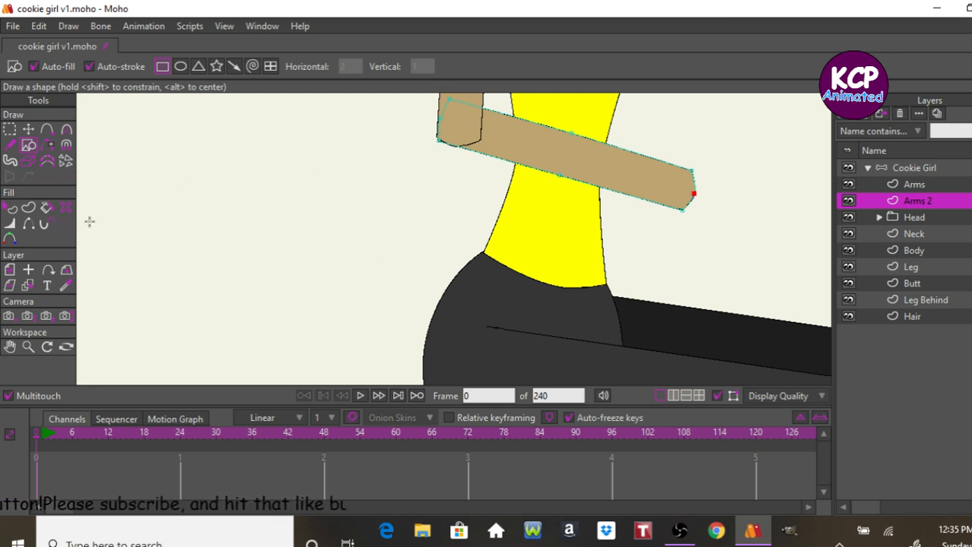
pyautogui.click(70, 289)
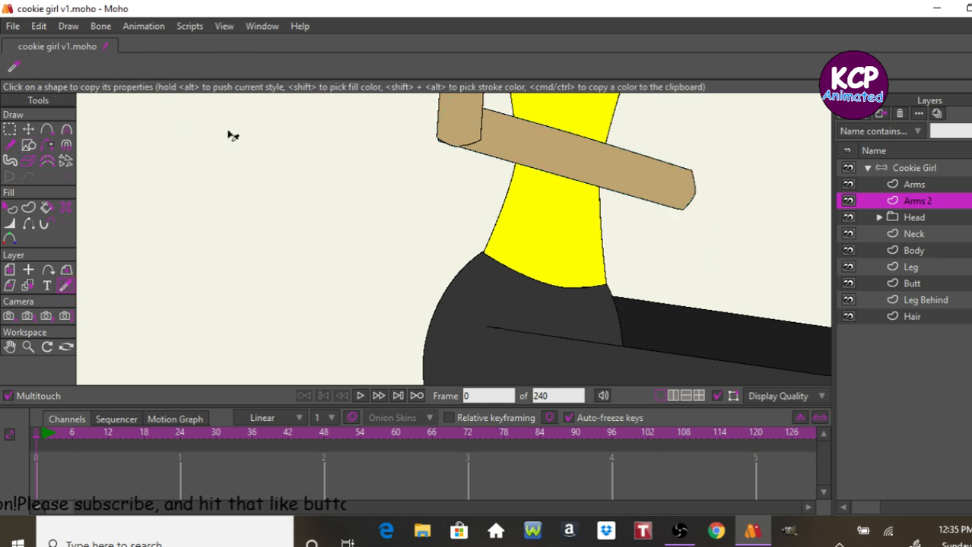
pyautogui.click(29, 145)
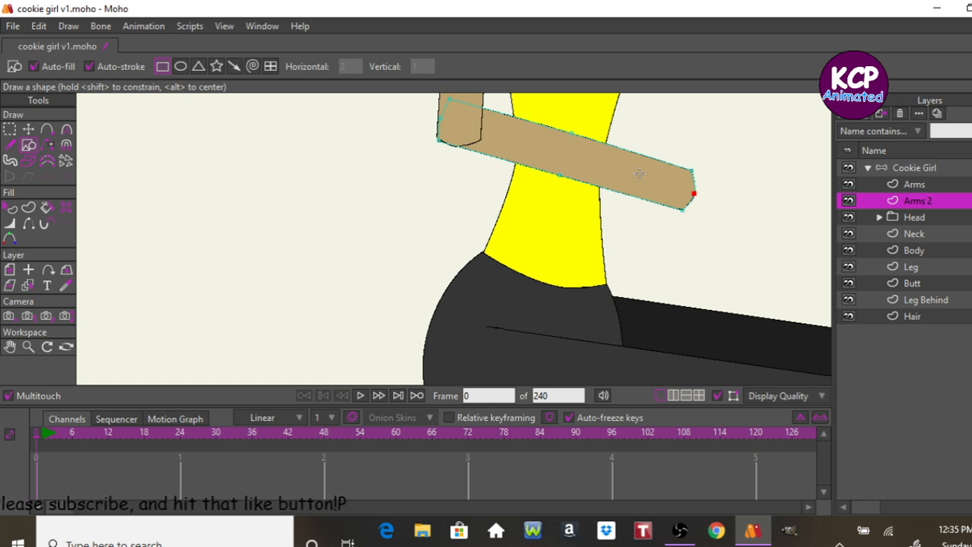
pyautogui.moveTo(654, 169); pyautogui.dragTo(709, 218)
pyautogui.moveTo(718, 219); pyautogui.dragTo(717, 219)
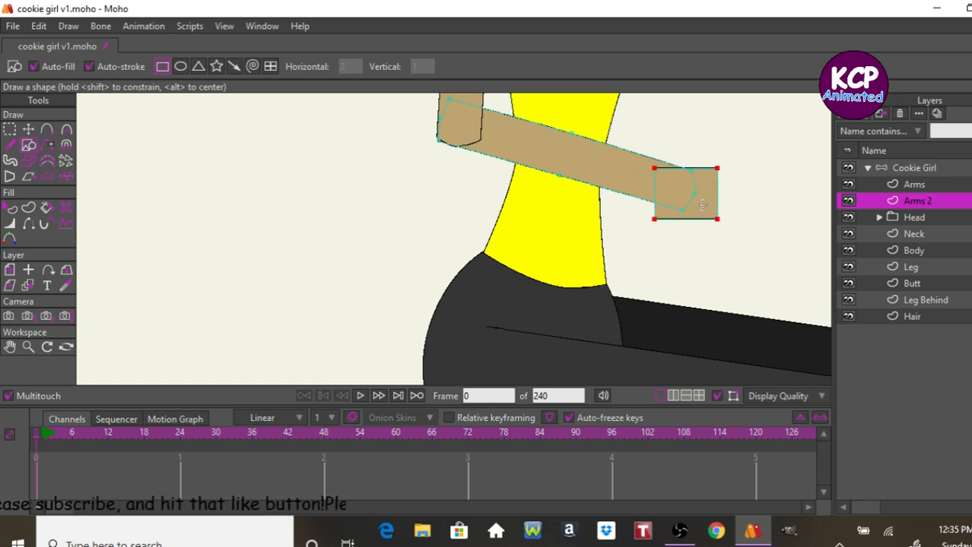
pyautogui.hotkey('ctrl', 'z')
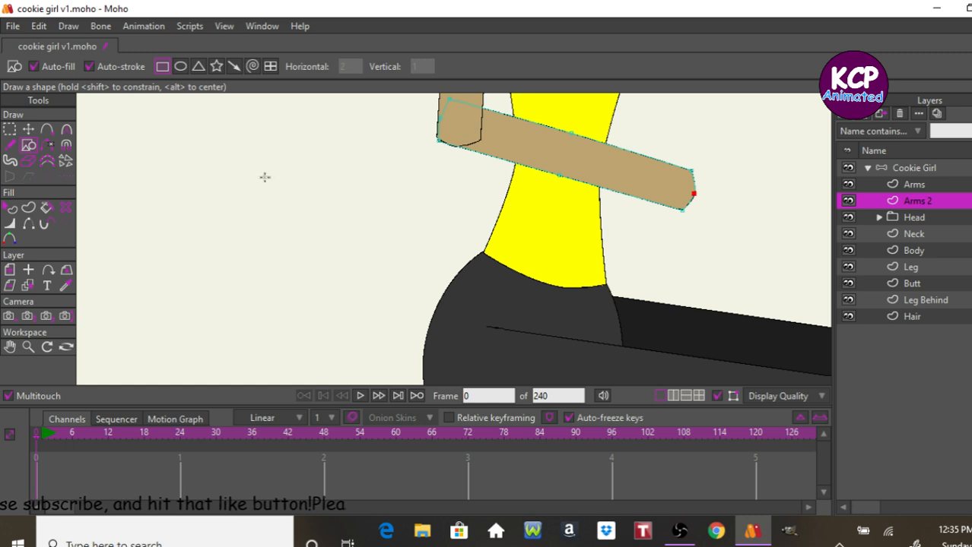
# - Draw an oval hand over the forearm's wrist end, shrink it, tilt it along the arm's slope and nudge it slightly outward
pyautogui.click(180, 67)
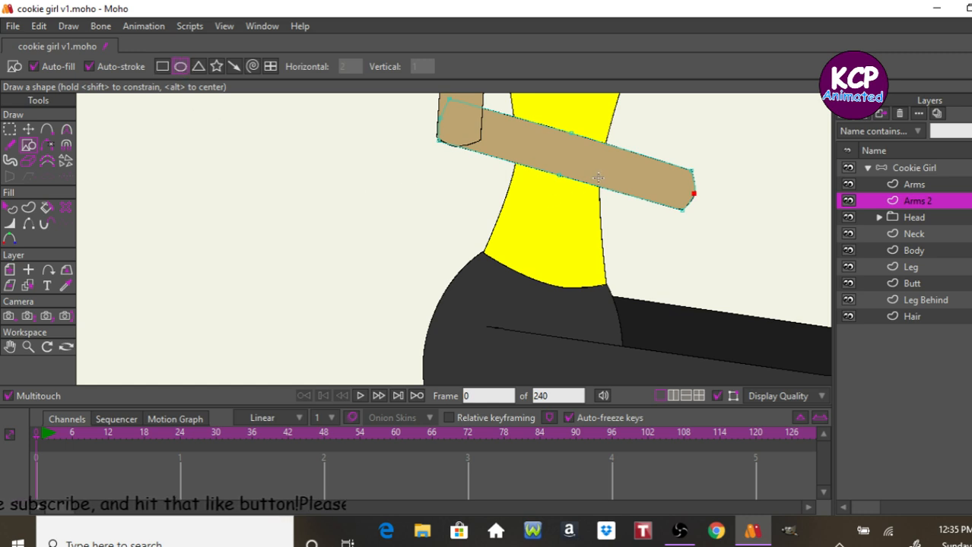
pyautogui.moveTo(657, 168)
pyautogui.mouseDown()
pyautogui.moveTo(761, 214)
pyautogui.moveTo(759, 223)
pyautogui.mouseUp()
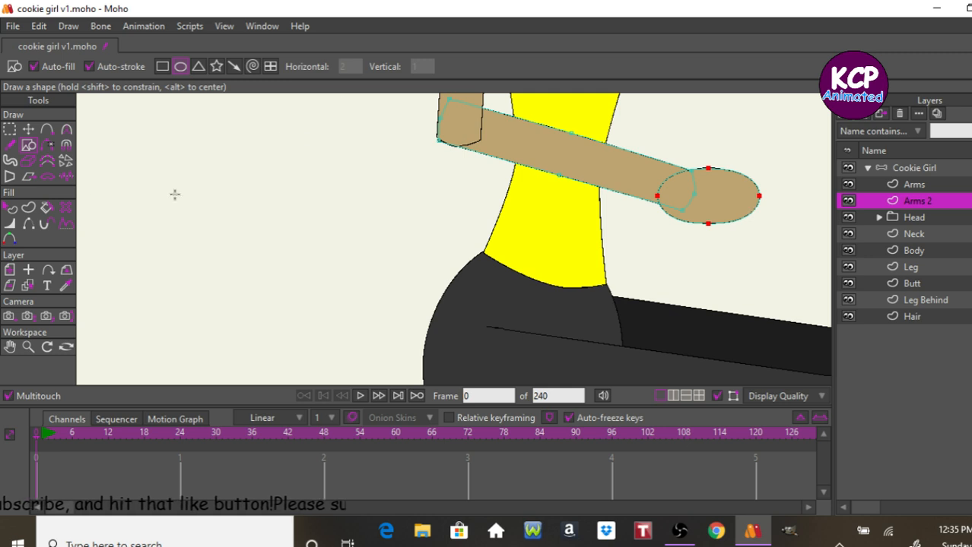
pyautogui.click(28, 130)
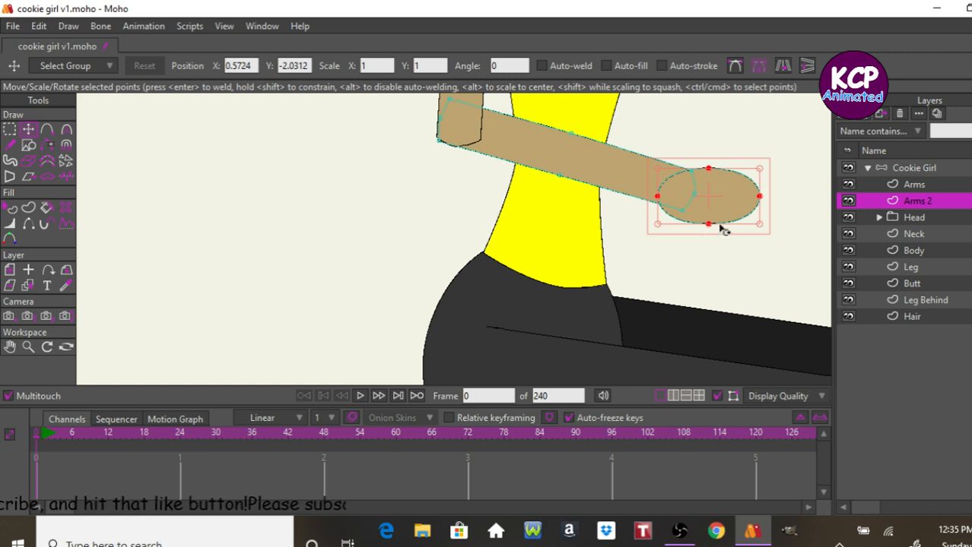
pyautogui.moveTo(759, 225); pyautogui.dragTo(741, 219)
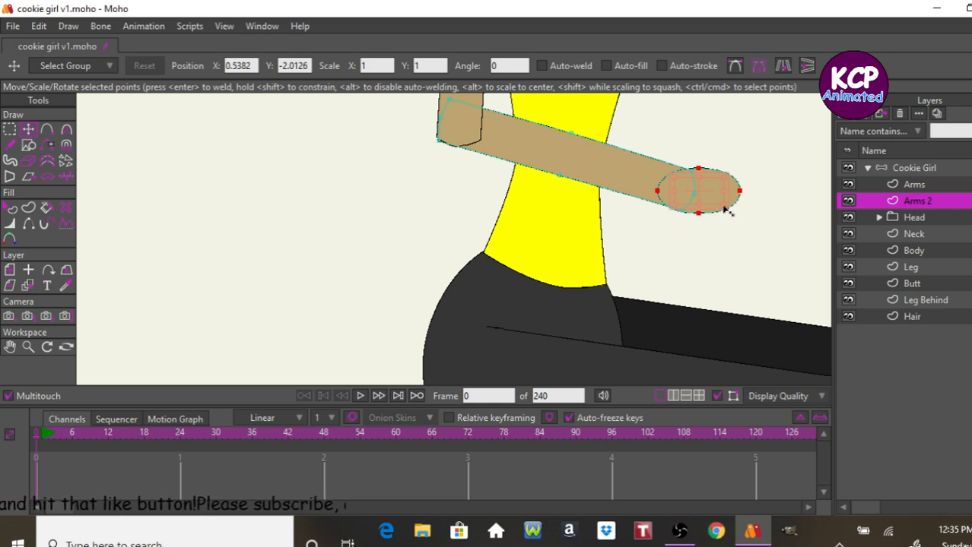
pyautogui.moveTo(722, 207); pyautogui.dragTo(718, 216)
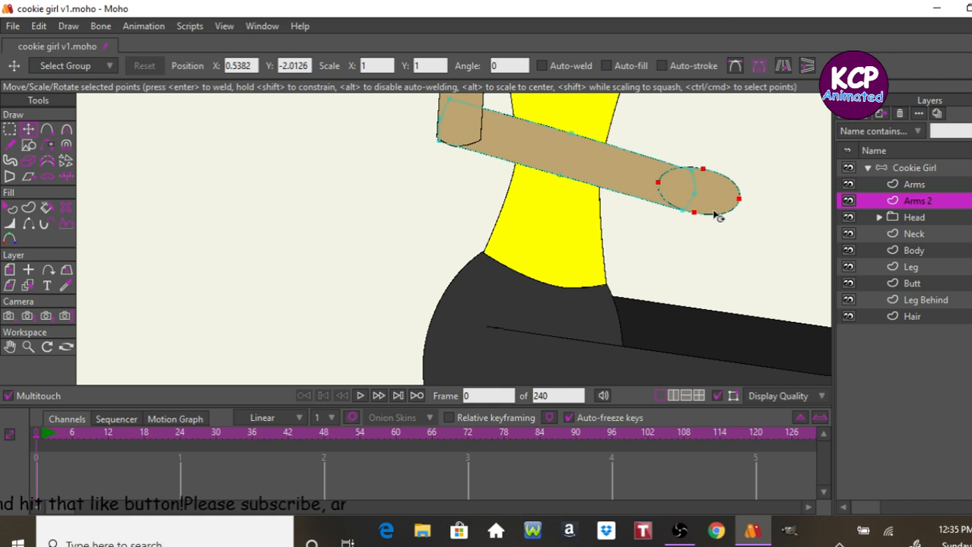
pyautogui.press('Right')
pyautogui.press('Right')
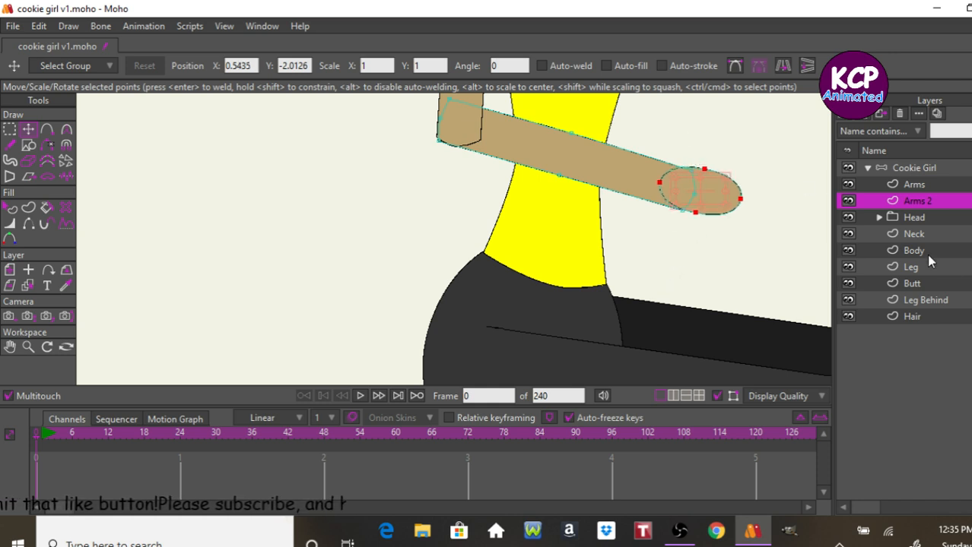
pyautogui.click(922, 170)
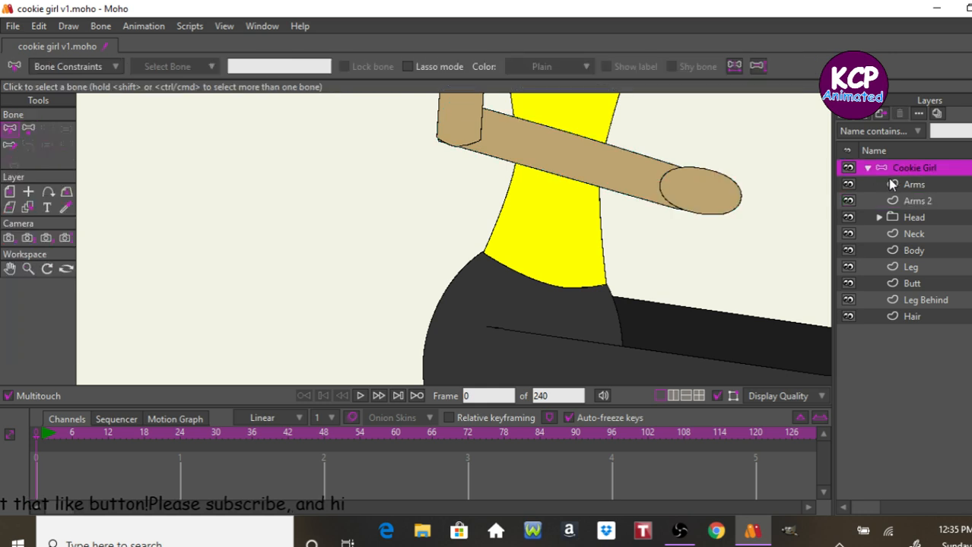
pyautogui.click(922, 185)
pyautogui.click(925, 199)
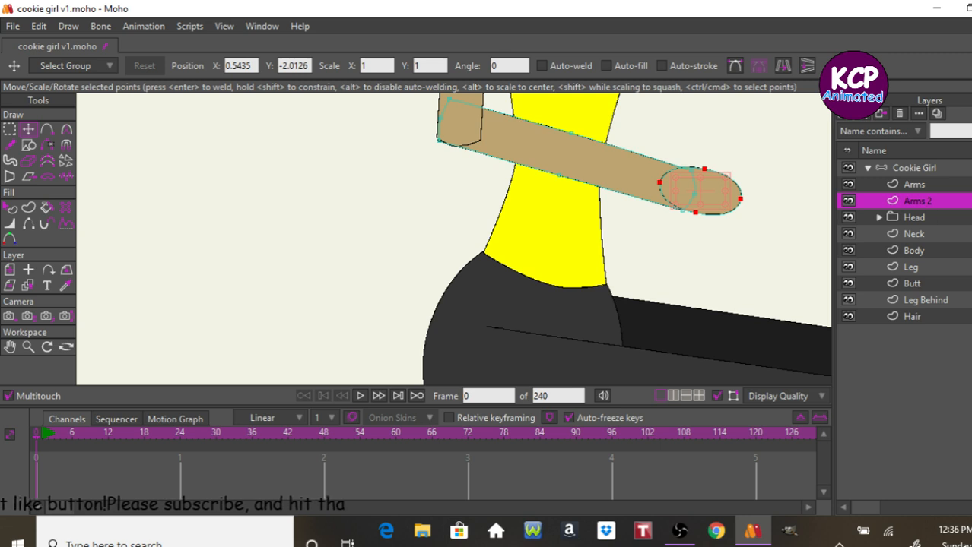
# - Select the oval hand shape and send it behind the forearm shape
pyautogui.scroll(3, 698, 99)
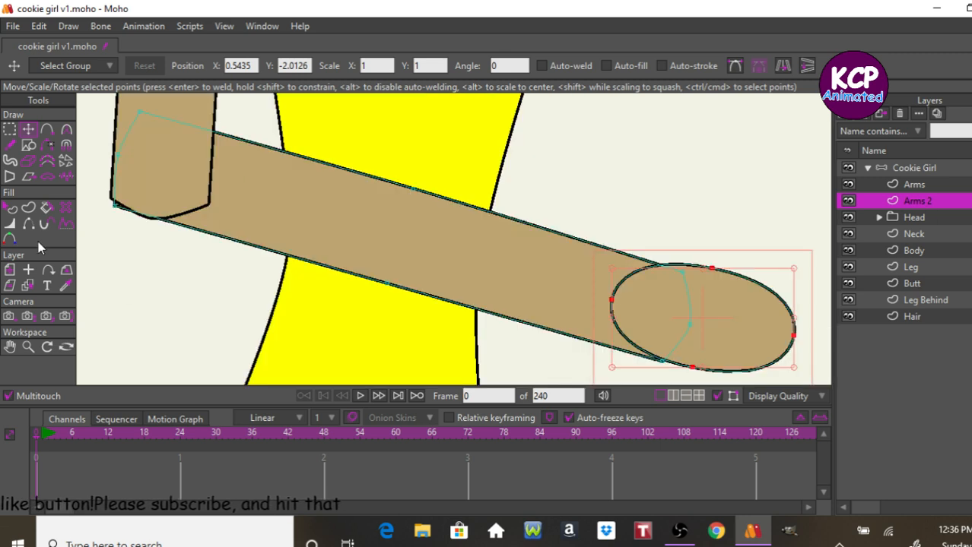
pyautogui.click(10, 208)
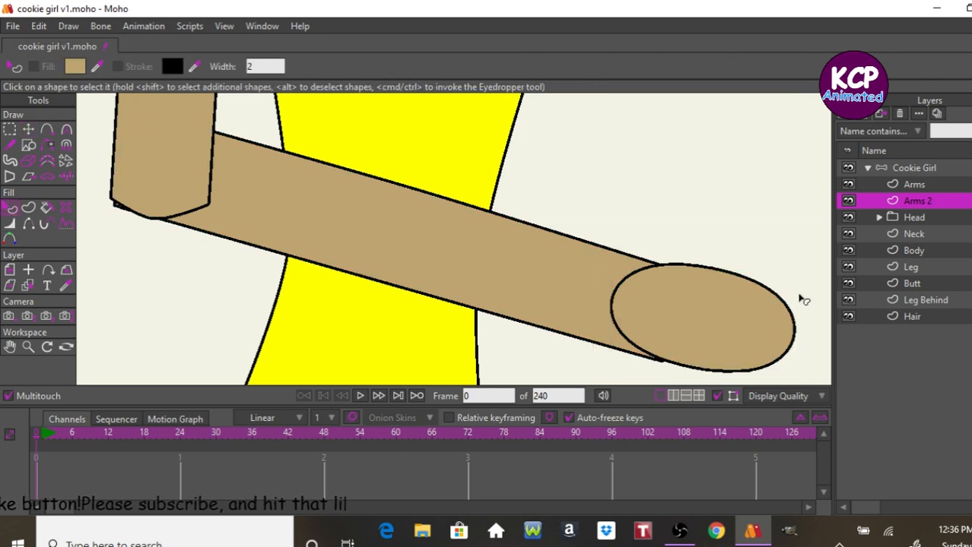
pyautogui.click(762, 293)
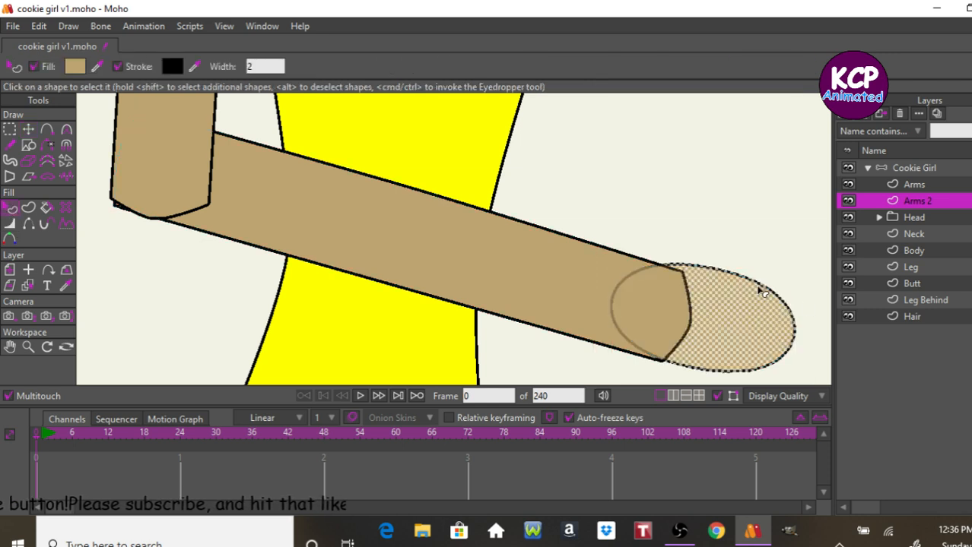
pyautogui.keyDown('alt'); pyautogui.click(763, 293); pyautogui.keyUp('alt')
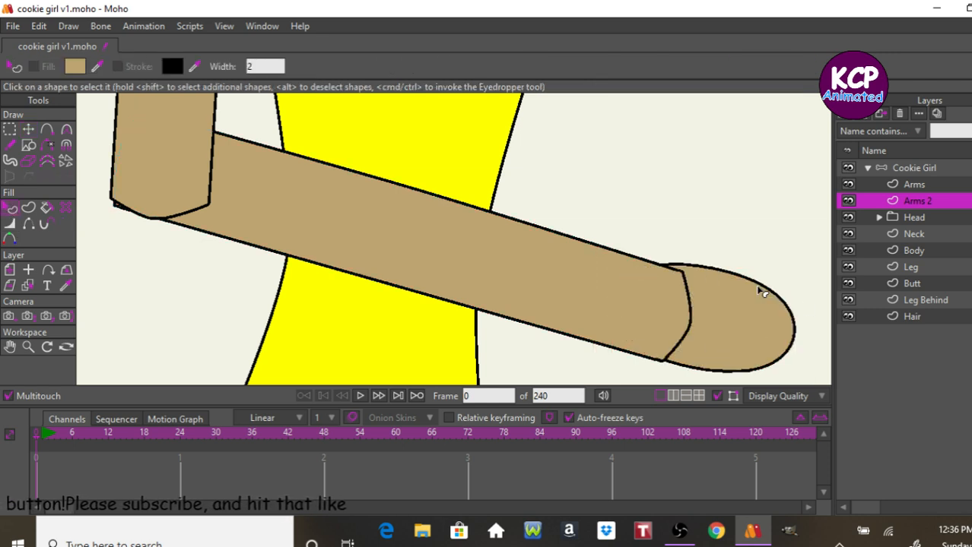
# - Hide the two outline edges across the forearm's wrist end so the hand blends into the arm
pyautogui.click(27, 224)
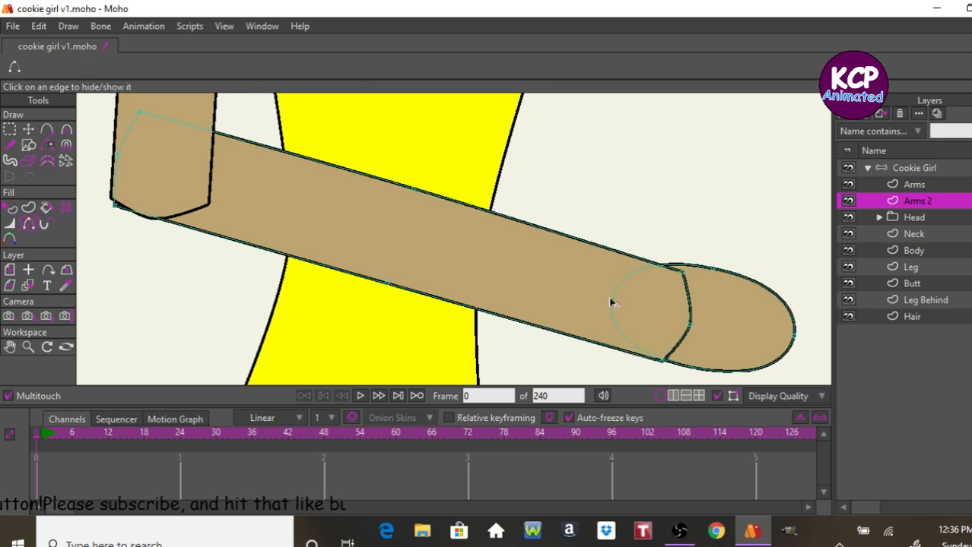
pyautogui.click(688, 306)
pyautogui.click(681, 344)
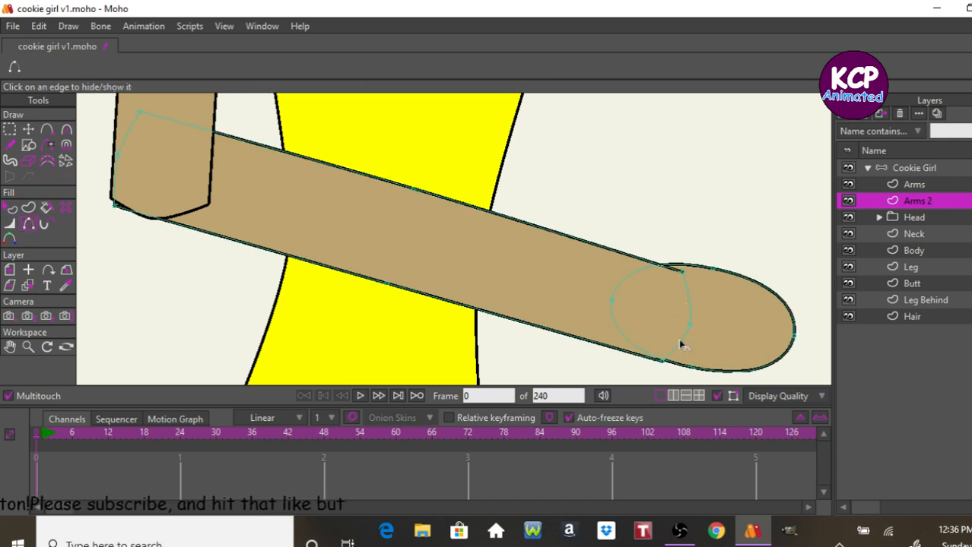
# - Move the forearm's upper and lower wrist corner points to line up with the hand's outline
pyautogui.click(28, 130)
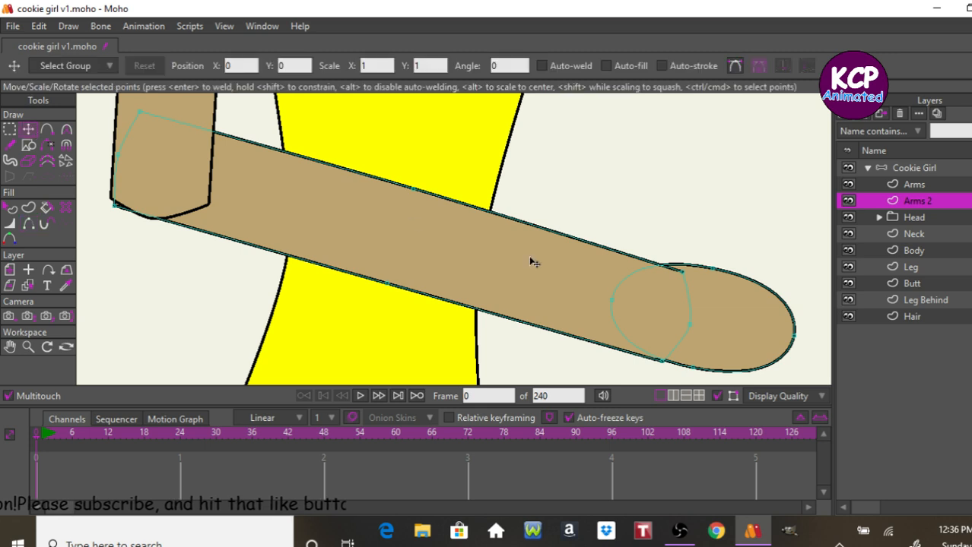
pyautogui.click(679, 270)
pyautogui.moveTo(679, 271); pyautogui.dragTo(675, 266)
pyautogui.moveTo(662, 361); pyautogui.dragTo(662, 357)
# - Pull the forearm's three elbow-end points inward so they sit rounded inside the upper arm
pyautogui.moveTo(114, 207); pyautogui.dragTo(145, 220)
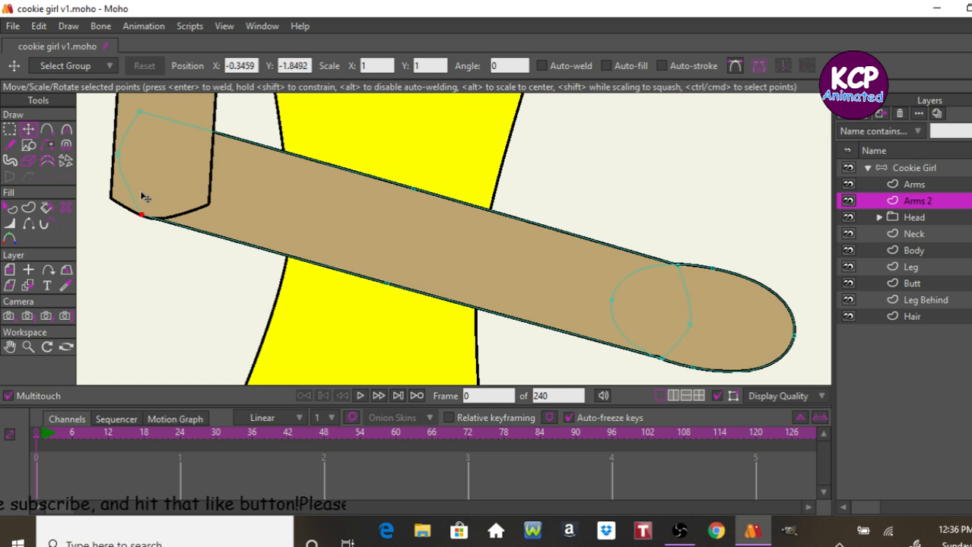
pyautogui.moveTo(141, 111); pyautogui.dragTo(174, 130)
pyautogui.moveTo(120, 160); pyautogui.dragTo(127, 161)
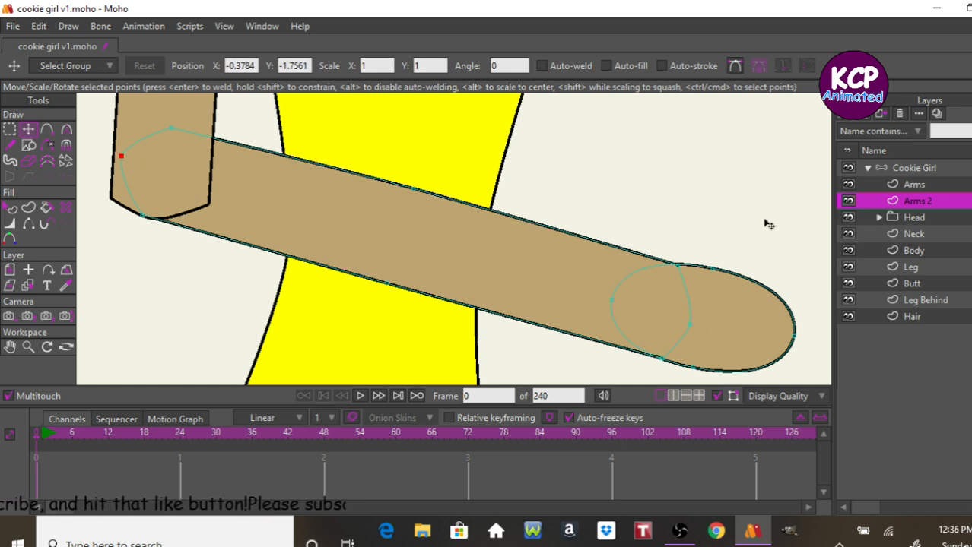
# - Rename the Arms 2 layer to Lower arm and the Arms layer to Upper arm
pyautogui.doubleClick(916, 203)
pyautogui.write('Lower arm')
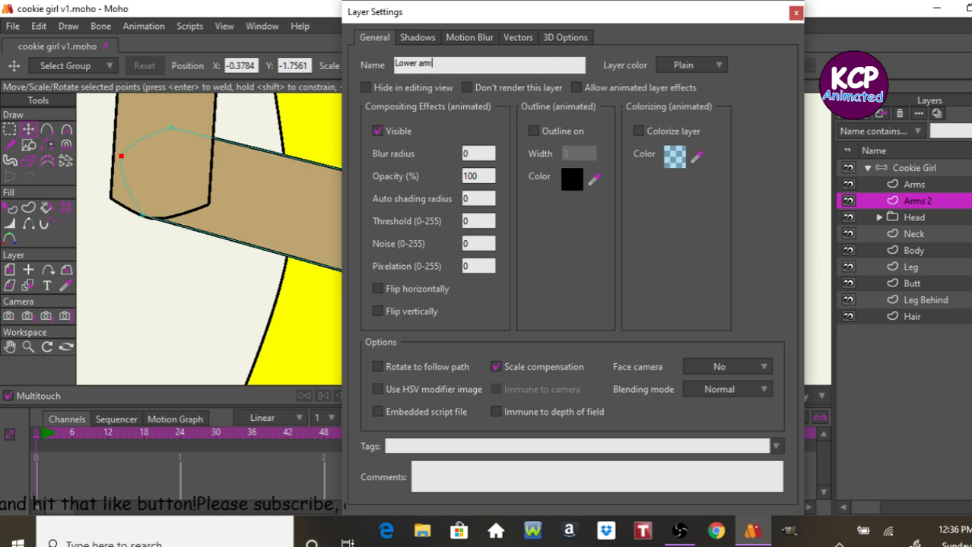
pyautogui.press('Return')
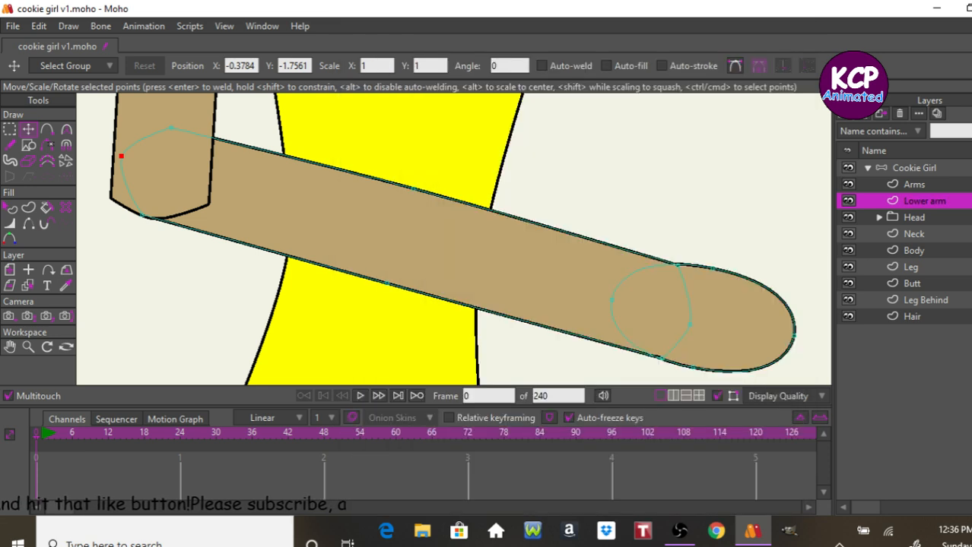
pyautogui.click(928, 184)
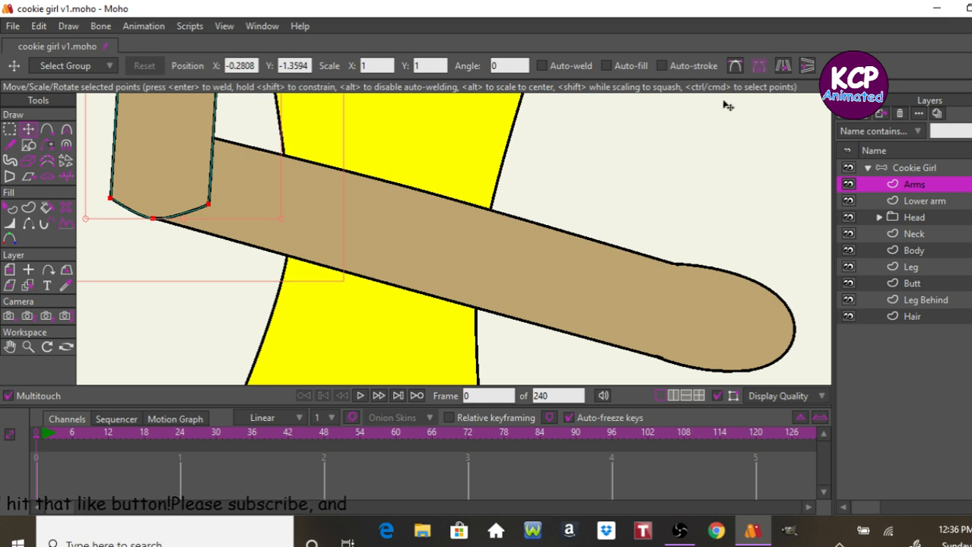
pyautogui.doubleClick(936, 190)
pyautogui.write('Upper arm')
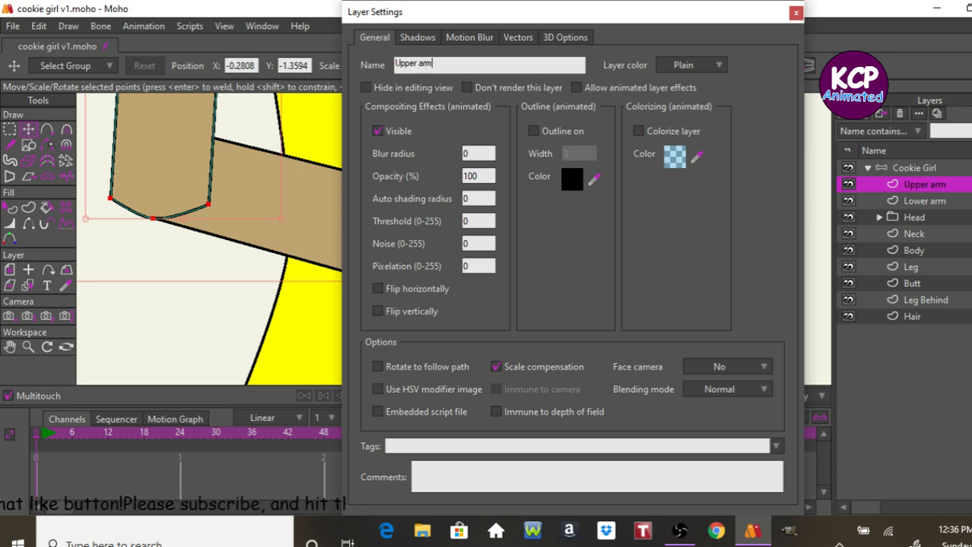
pyautogui.press('Return')
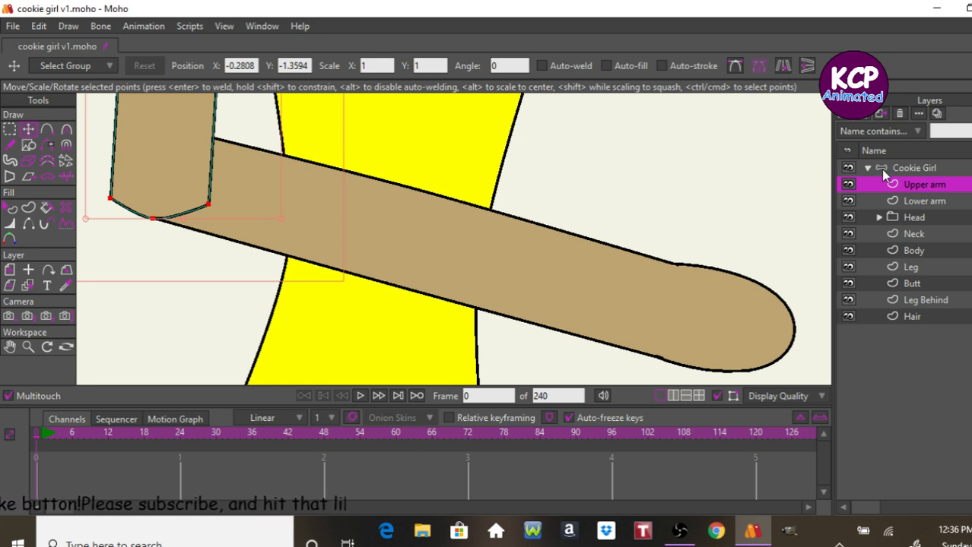
# - Hide the upper arm's inner elbow edge and move its end points onto the inner bend and the forearm's lower outline
pyautogui.click(337, 127)
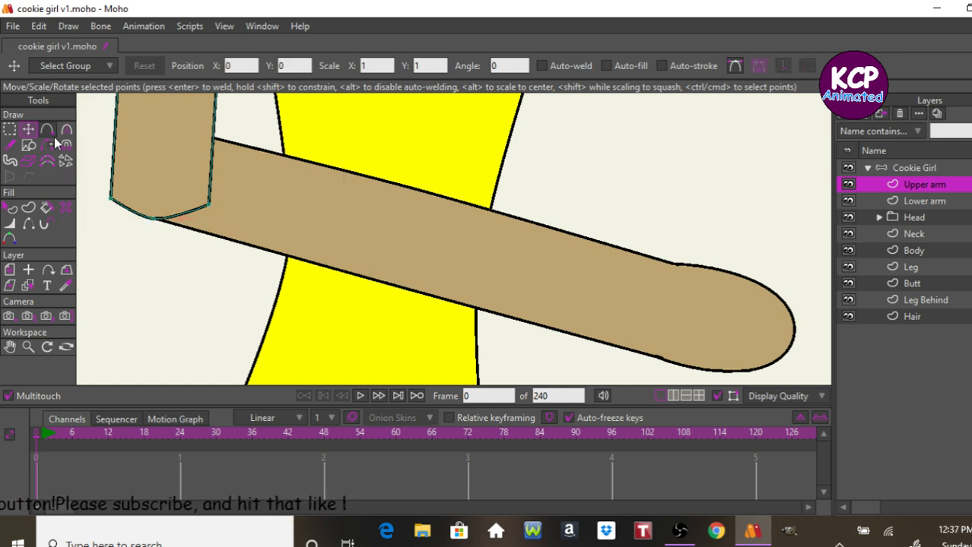
pyautogui.click(28, 224)
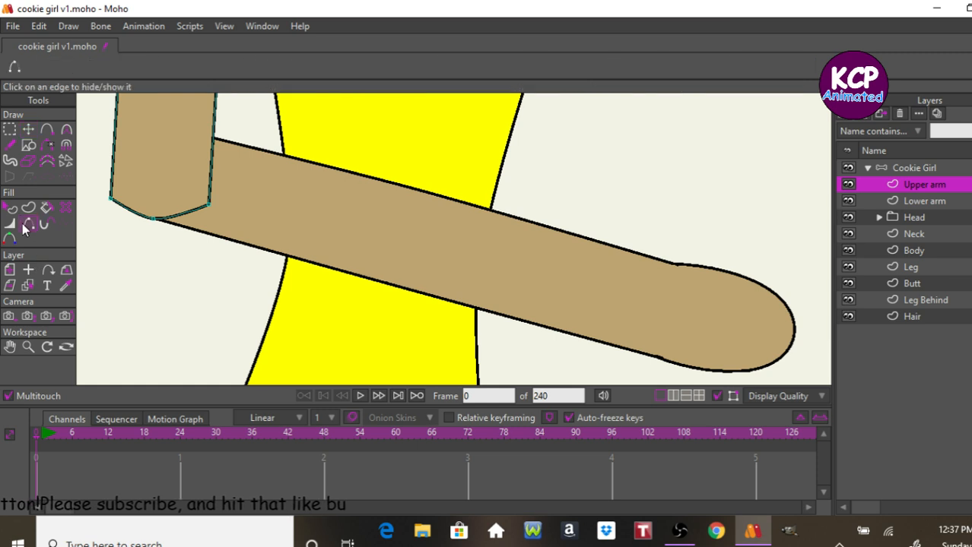
pyautogui.click(183, 213)
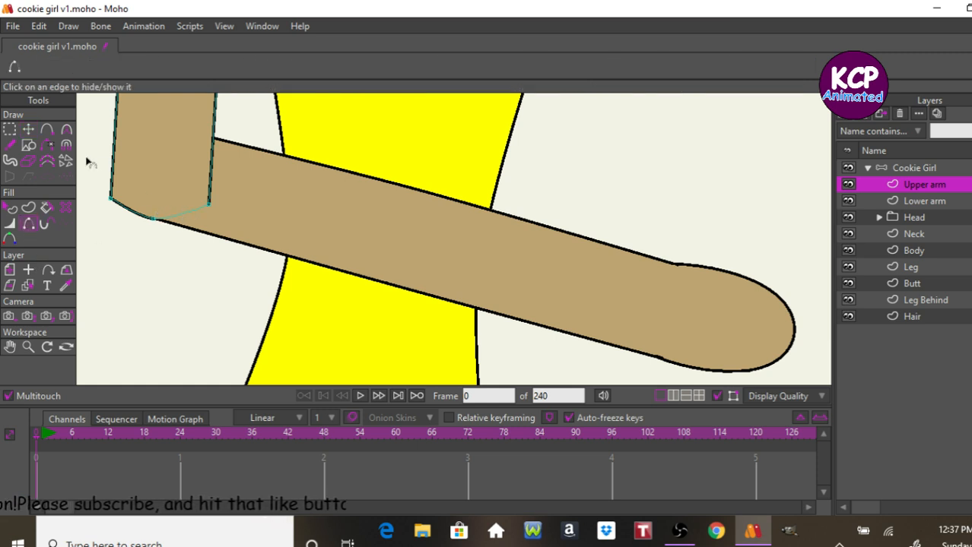
pyautogui.click(28, 130)
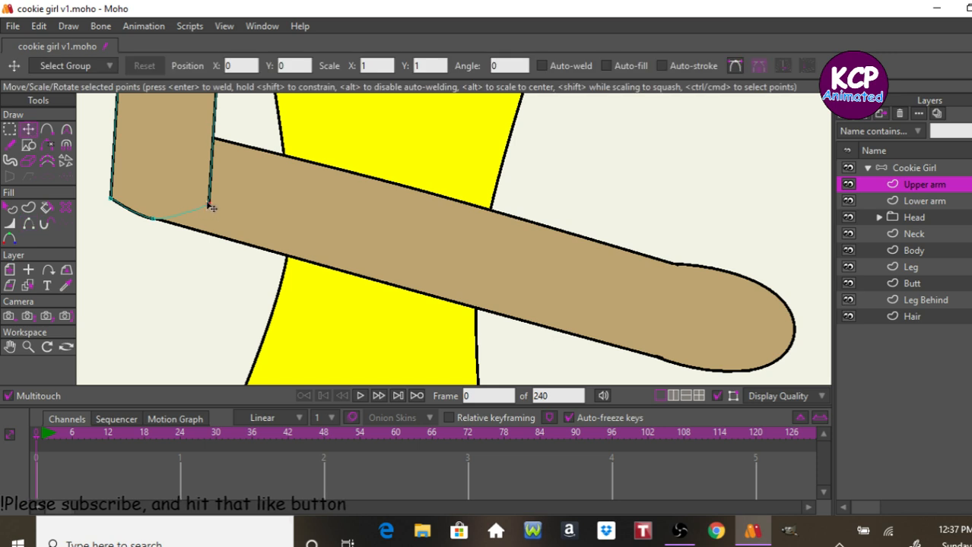
pyautogui.moveTo(211, 199); pyautogui.dragTo(217, 145)
pyautogui.moveTo(158, 224)
pyautogui.mouseDown()
pyautogui.moveTo(152, 213)
pyautogui.moveTo(169, 224)
pyautogui.mouseUp()
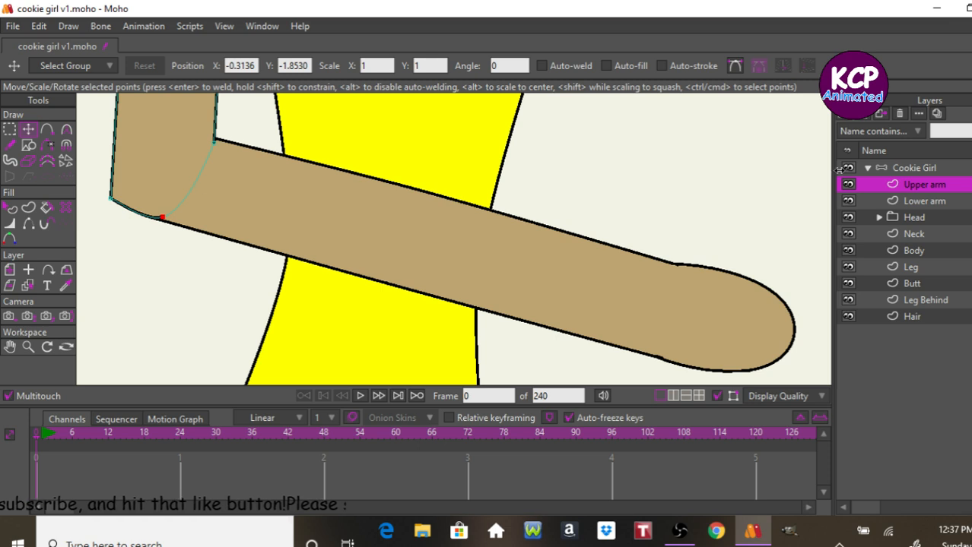
pyautogui.click(938, 169)
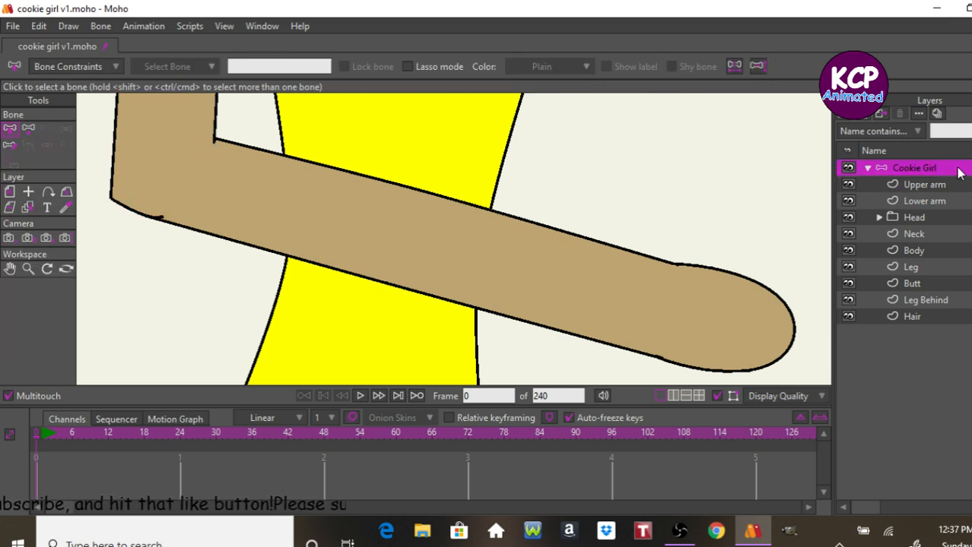
pyautogui.click(930, 188)
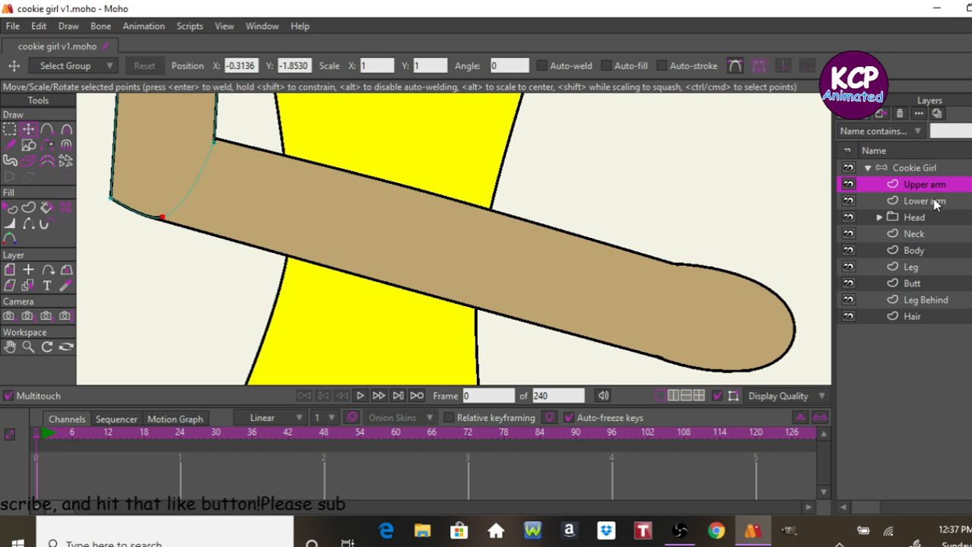
pyautogui.keyDown('ctrl'); pyautogui.click(930, 200); pyautogui.keyUp('ctrl')
pyautogui.click(843, 115)
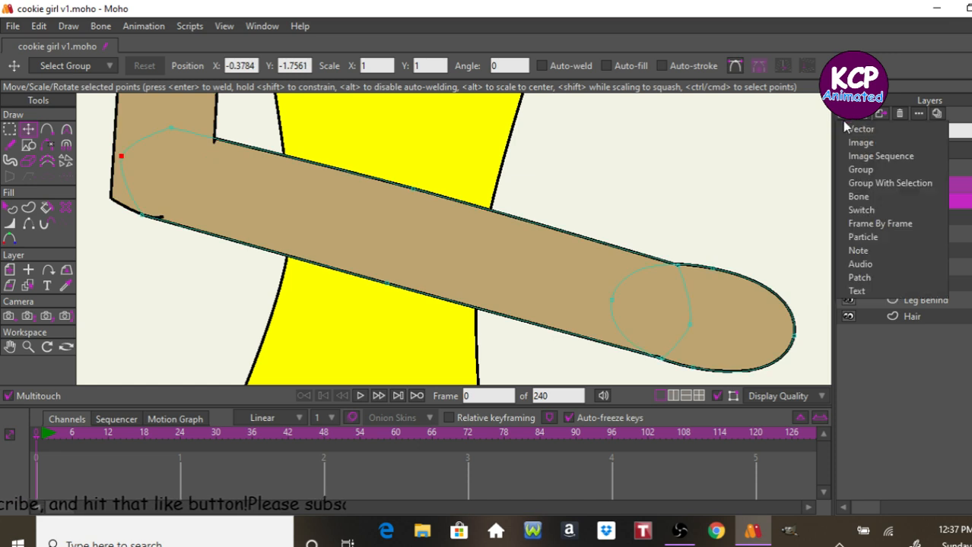
pyautogui.click(938, 367)
pyautogui.keyDown('ctrl'); pyautogui.click(919, 203); pyautogui.keyUp('ctrl')
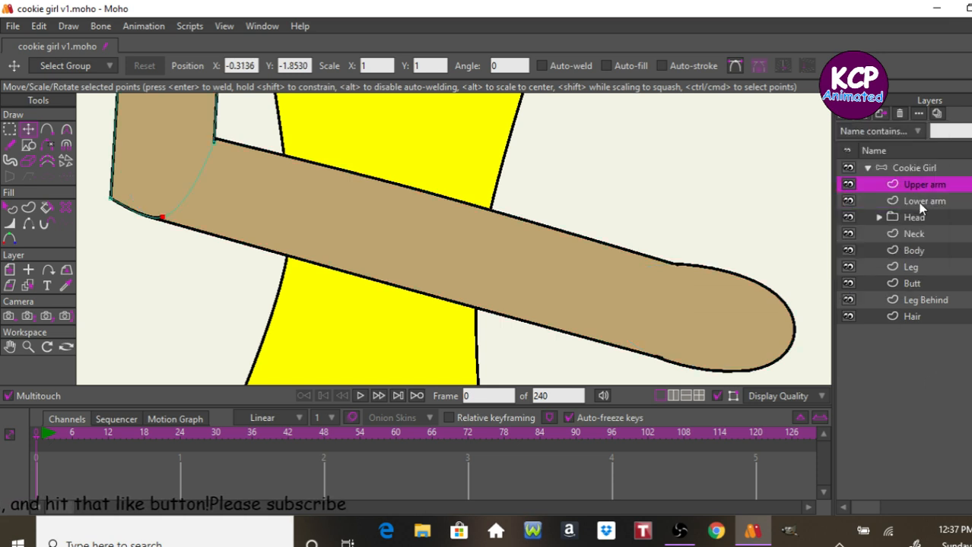
# - Move the forearm's upper edge and wrist-end points inward on the Lower arm layer so the forearm tapers towards the hand
pyautogui.click(920, 202)
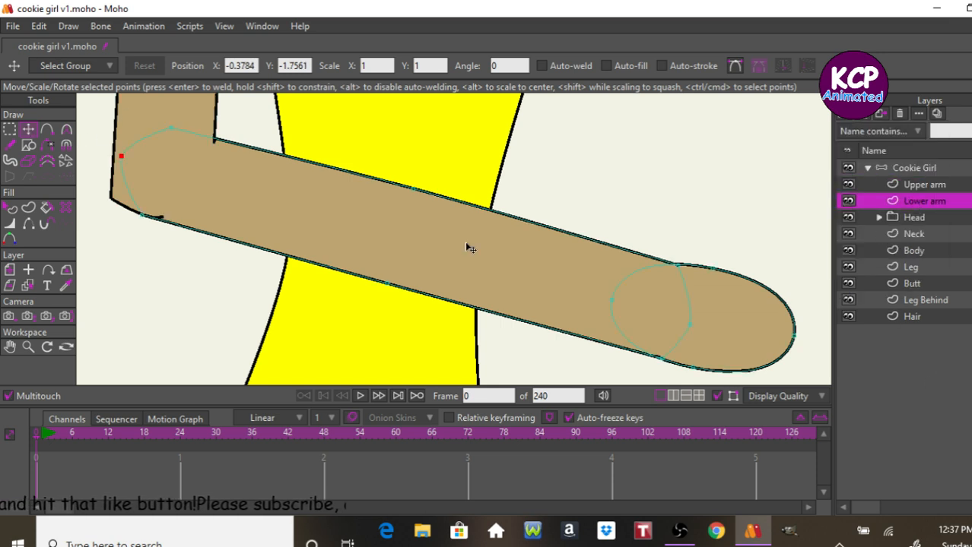
pyautogui.moveTo(675, 265); pyautogui.dragTo(670, 278)
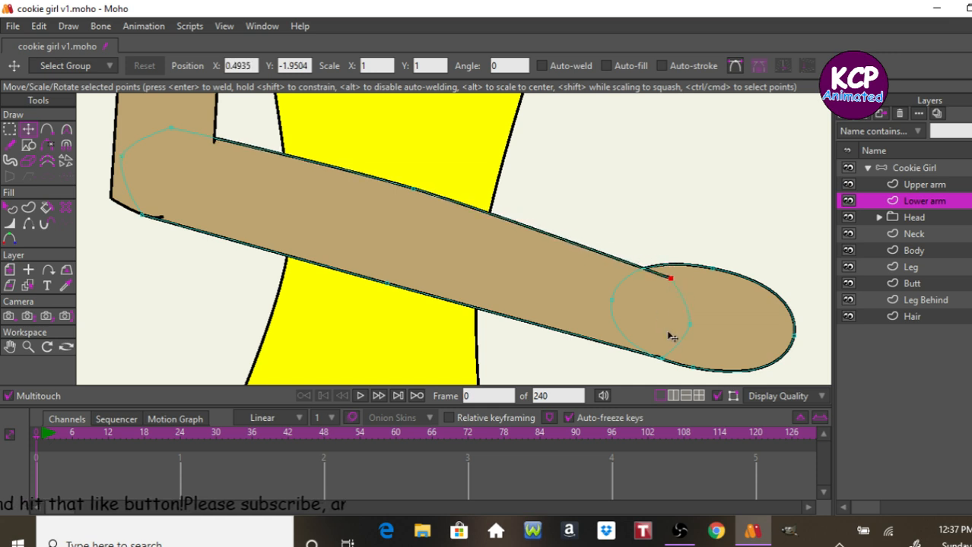
pyautogui.moveTo(414, 189); pyautogui.dragTo(408, 205)
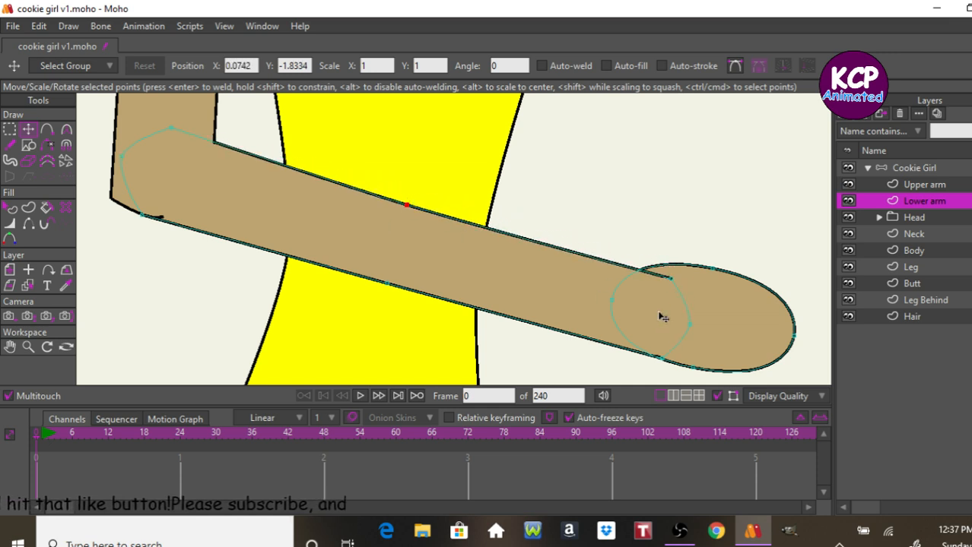
pyautogui.moveTo(688, 326); pyautogui.dragTo(676, 323)
pyautogui.moveTo(661, 361); pyautogui.dragTo(651, 342)
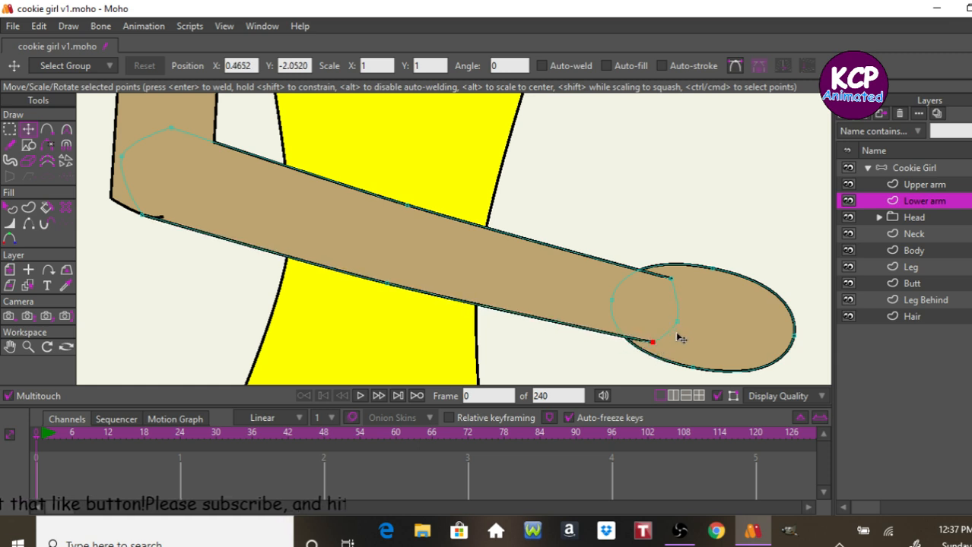
# - Pull the hand's upper, lower and fingertip points inward to make it slimmer and shorter against the narrowed wrist
pyautogui.moveTo(712, 268); pyautogui.dragTo(712, 282)
pyautogui.moveTo(695, 373); pyautogui.dragTo(693, 359)
pyautogui.moveTo(792, 335); pyautogui.dragTo(774, 338)
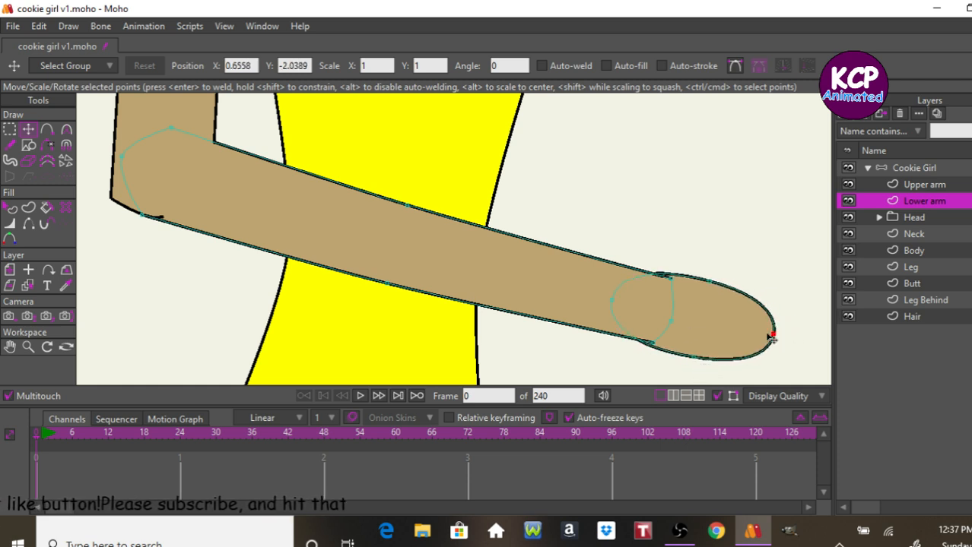
pyautogui.click(936, 167)
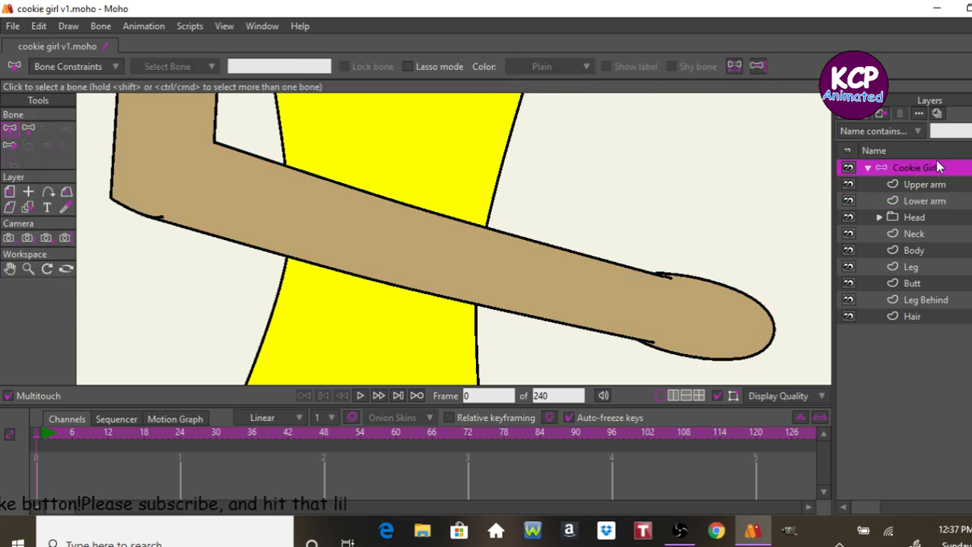
pyautogui.hotkey('ctrl', 'r')
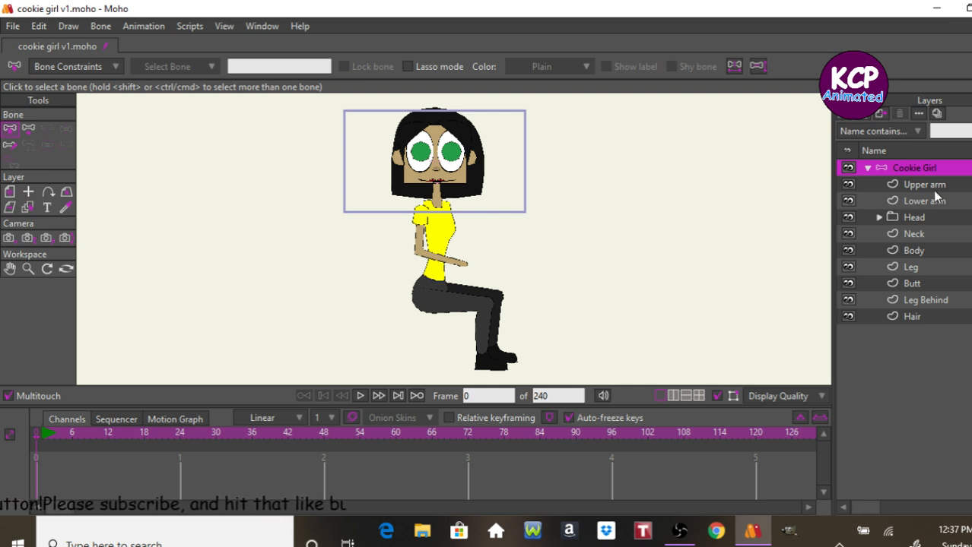
# - Add a vector layer between Upper arm and Lower arm and name it Joint
pyautogui.click(935, 186)
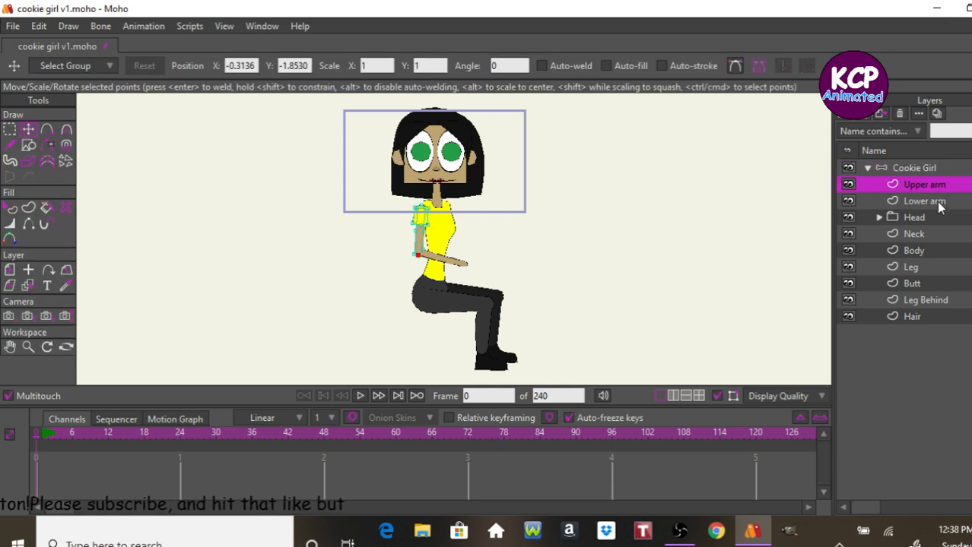
pyautogui.click(929, 202)
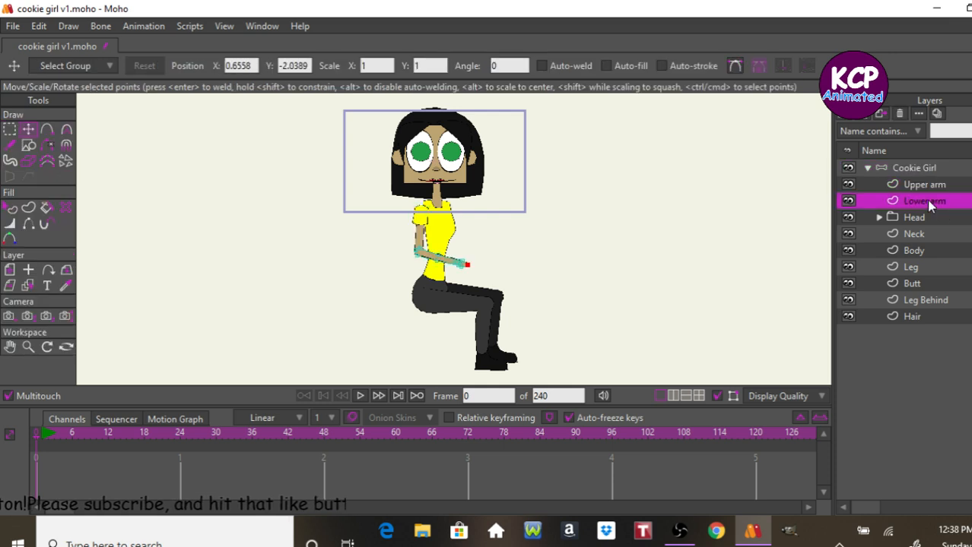
pyautogui.click(847, 116)
pyautogui.click(861, 129)
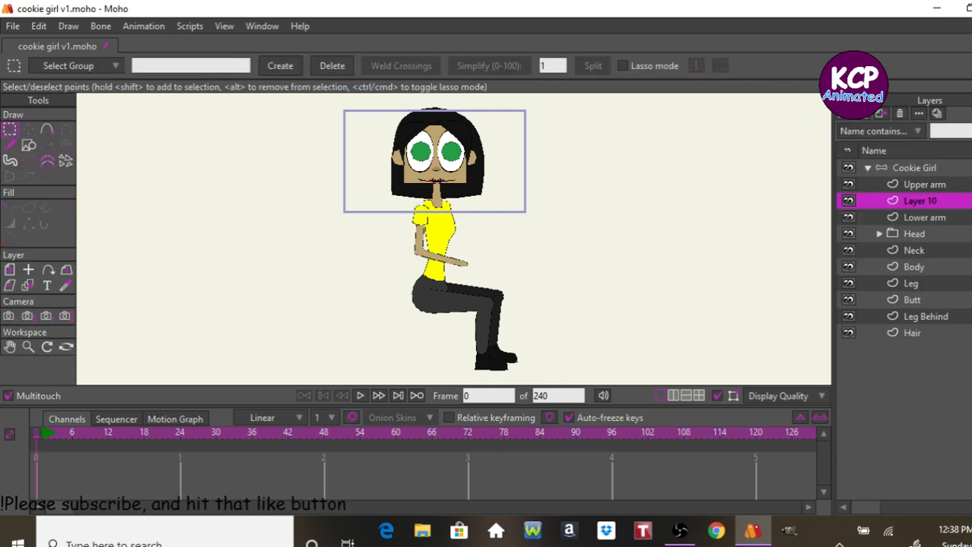
pyautogui.doubleClick(919, 201)
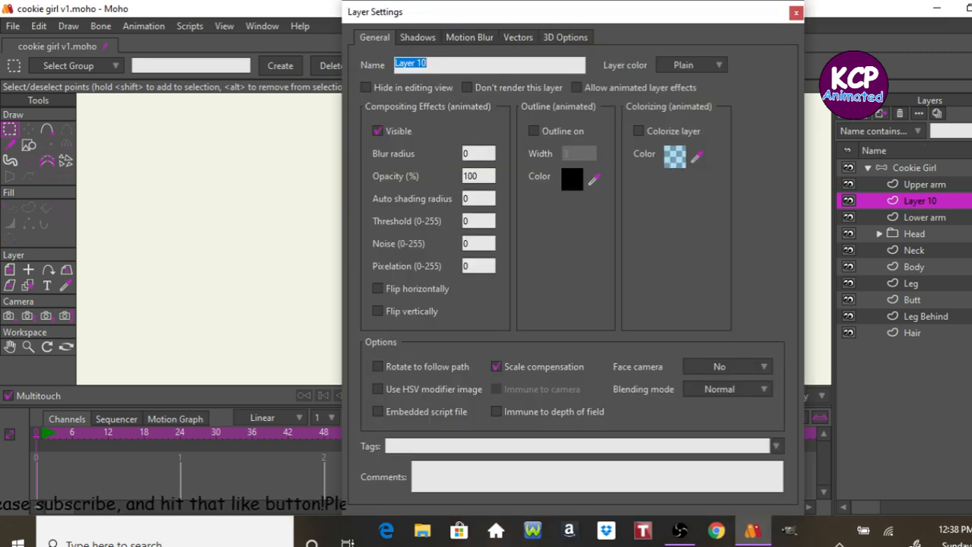
pyautogui.write('Joint')
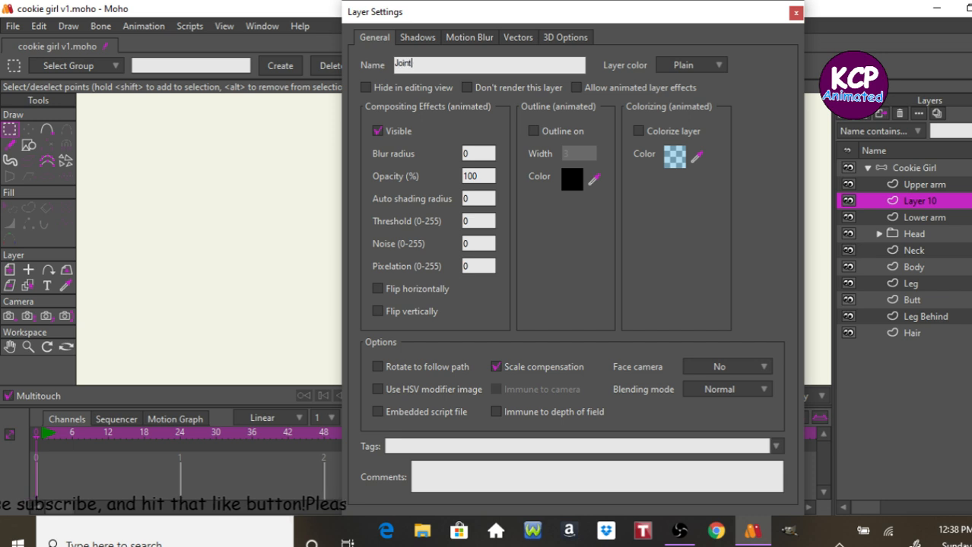
pyautogui.press('Return')
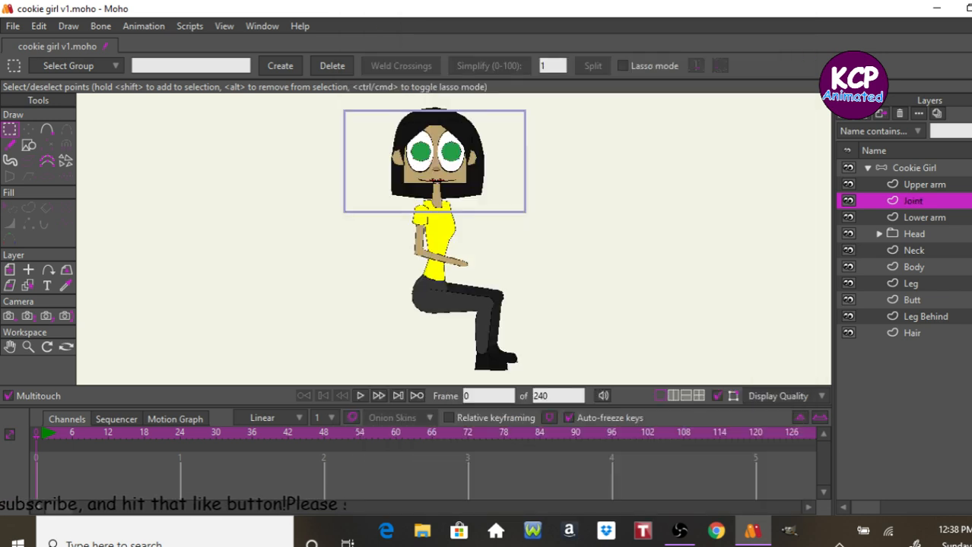
# - Draw a circle over the elbow on the Lower arm layer and enlarge it slightly beyond the upper arm's width
pyautogui.click(956, 218)
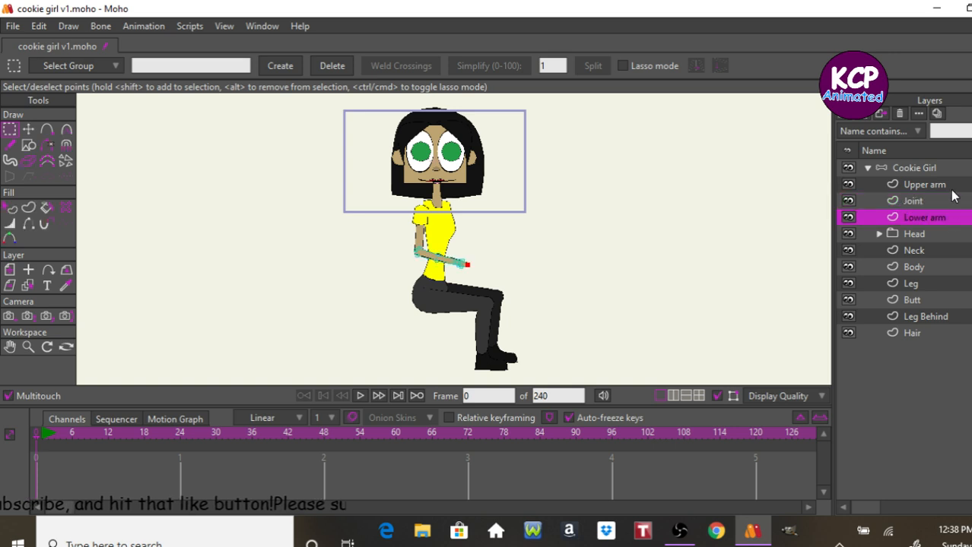
pyautogui.hotkey('ctrl', 'alt', 'f')
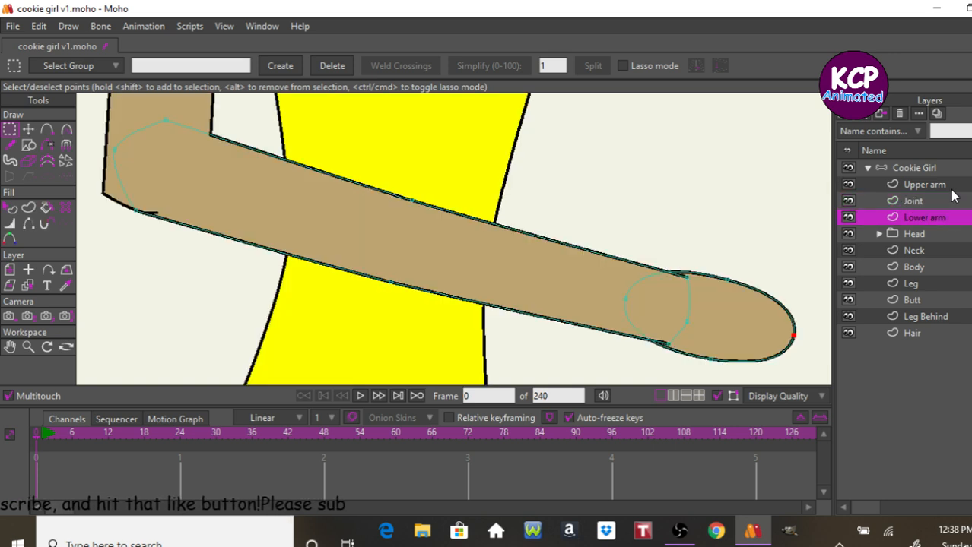
pyautogui.click(28, 146)
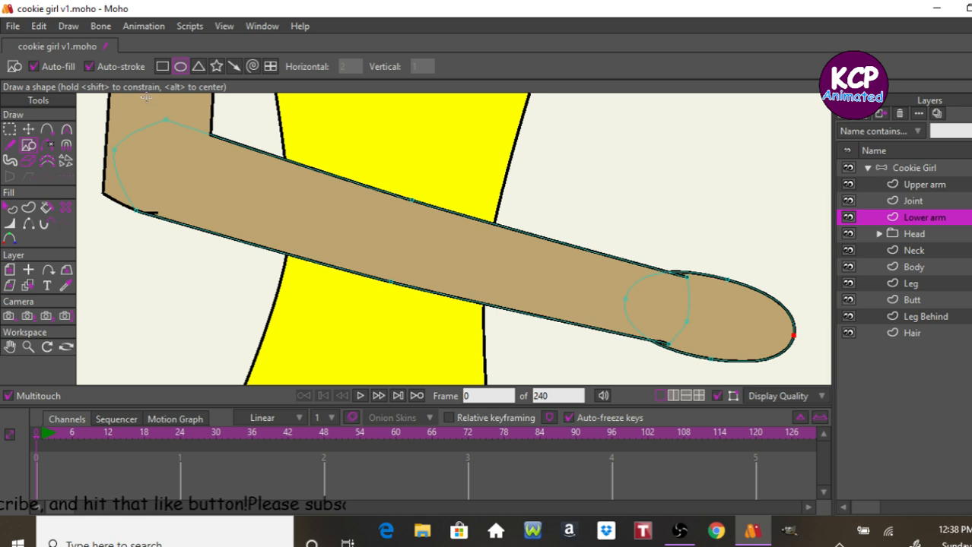
pyautogui.moveTo(118, 122); pyautogui.dragTo(211, 220)
pyautogui.moveTo(211, 170)
pyautogui.mouseDown()
pyautogui.moveTo(228, 206)
pyautogui.moveTo(204, 175)
pyautogui.mouseUp()
pyautogui.click(29, 130)
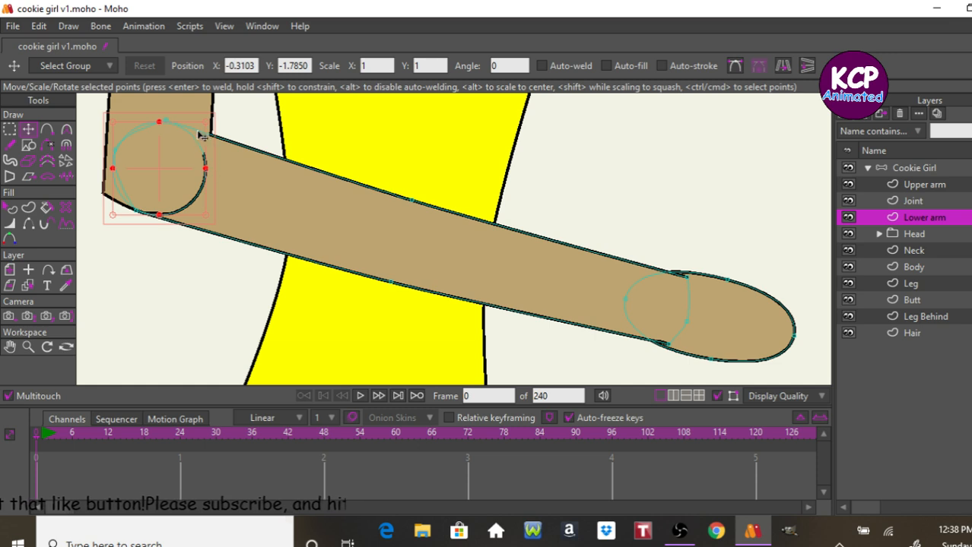
pyautogui.moveTo(203, 126); pyautogui.dragTo(220, 115)
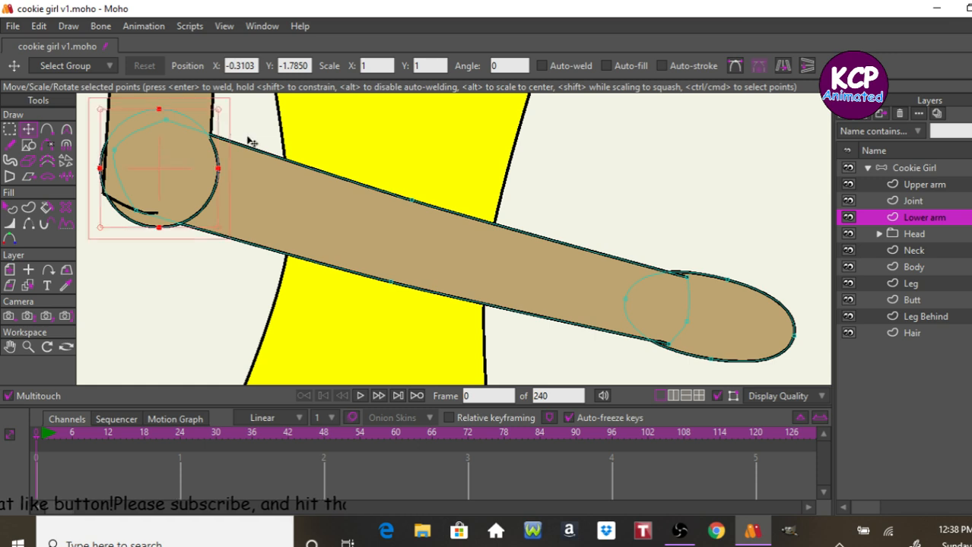
# - Move the Upper arm layer's outer, inner and lower end points up so the arm ends within the elbow circle
pyautogui.click(918, 185)
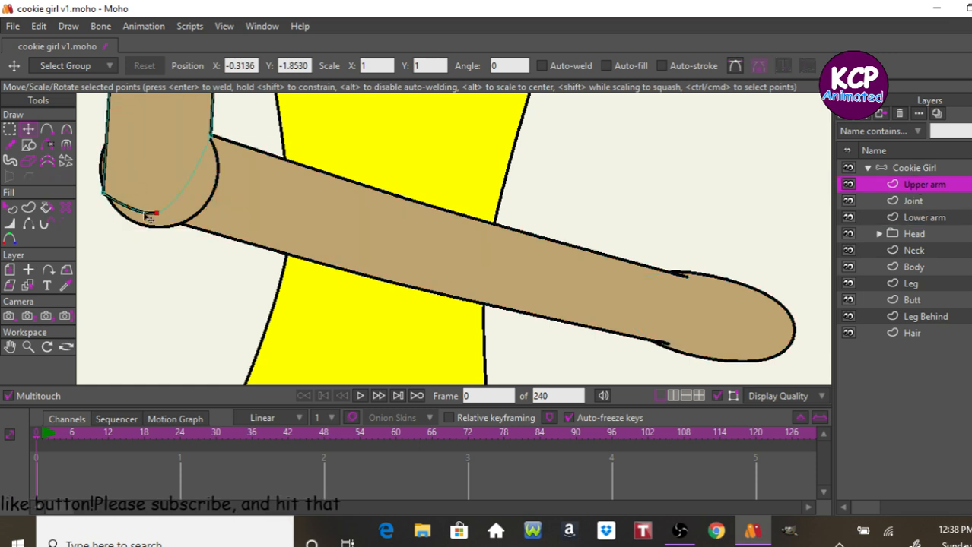
pyautogui.moveTo(103, 193); pyautogui.dragTo(99, 174)
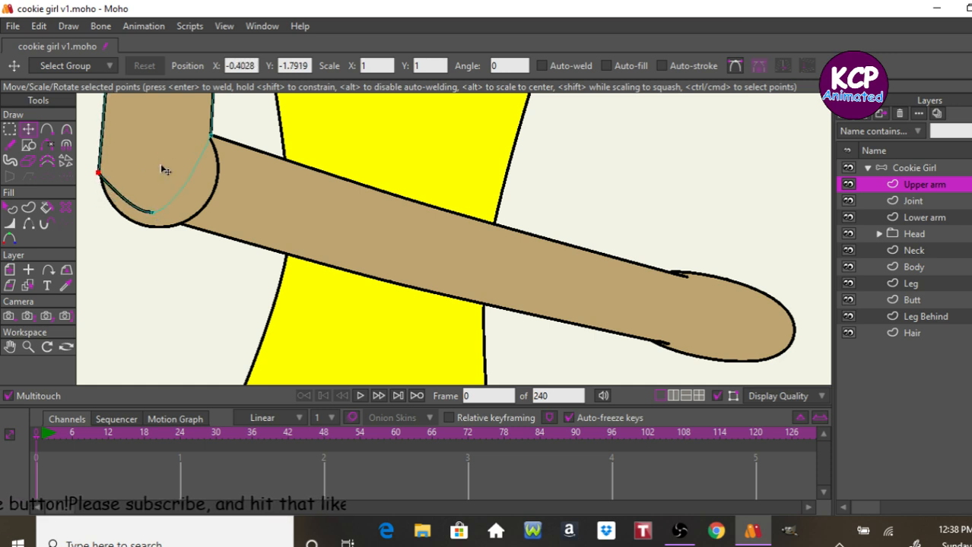
pyautogui.click(213, 139)
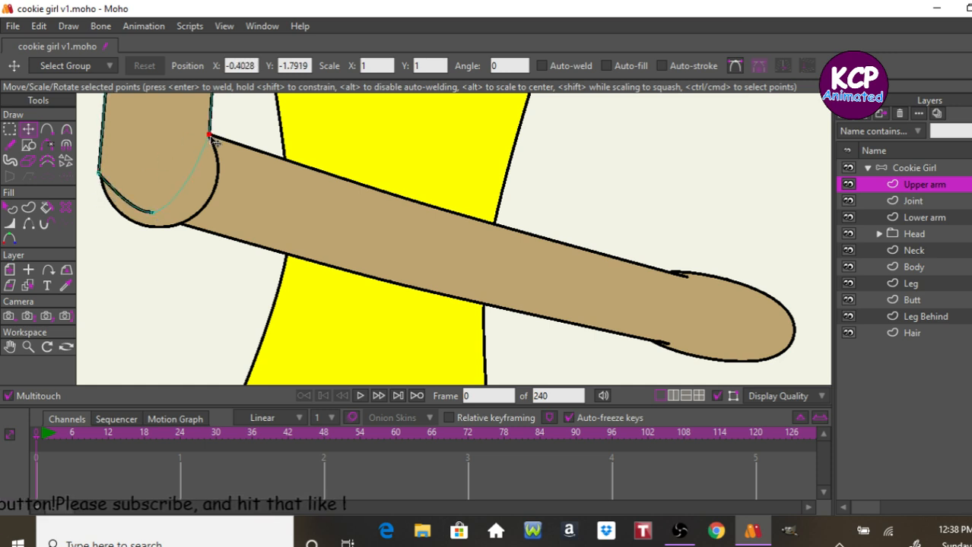
pyautogui.click(151, 215)
pyautogui.moveTo(154, 217); pyautogui.dragTo(157, 190)
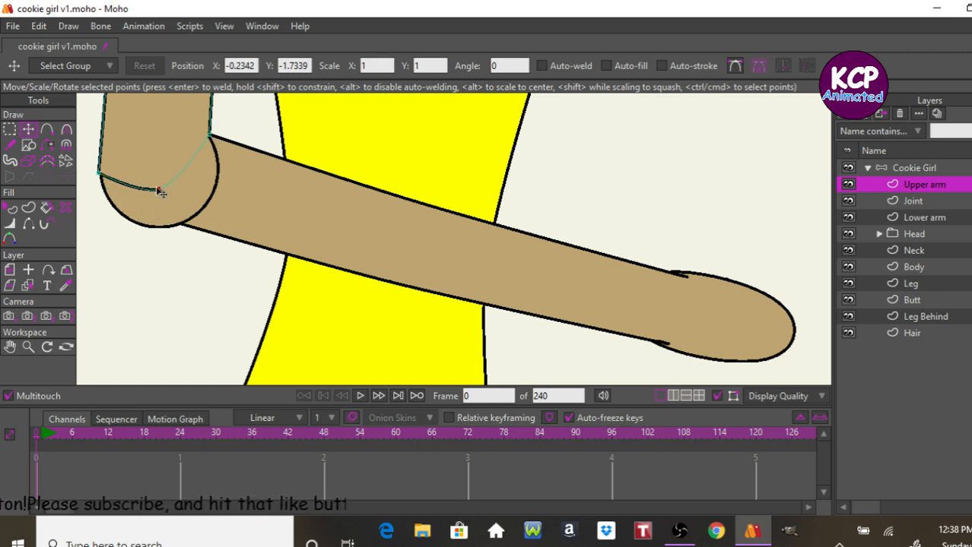
# - Show the upper arm's hidden end edge and round its bottom point to a curvature of 0.8343
pyautogui.click(30, 225)
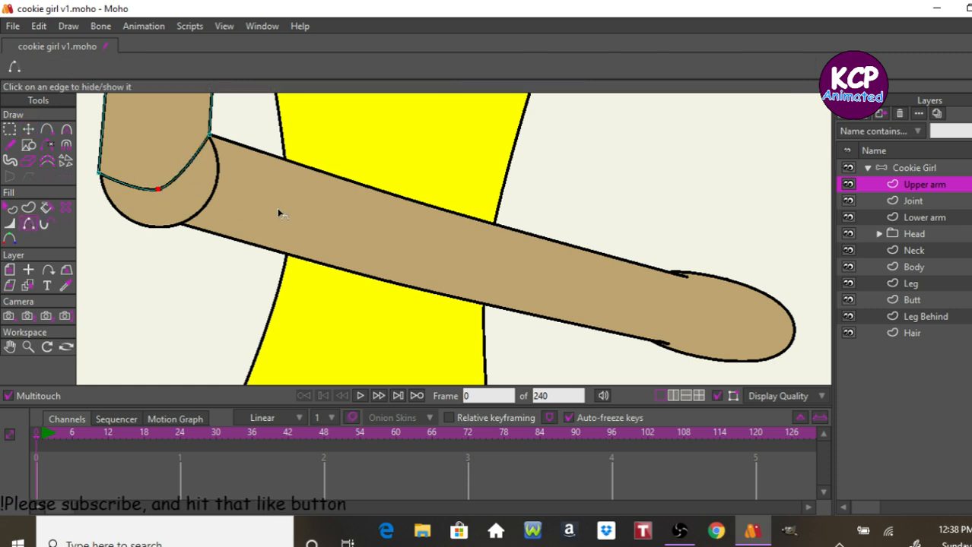
pyautogui.click(67, 130)
pyautogui.click(157, 189)
pyautogui.moveTo(474, 221); pyautogui.dragTo(502, 241)
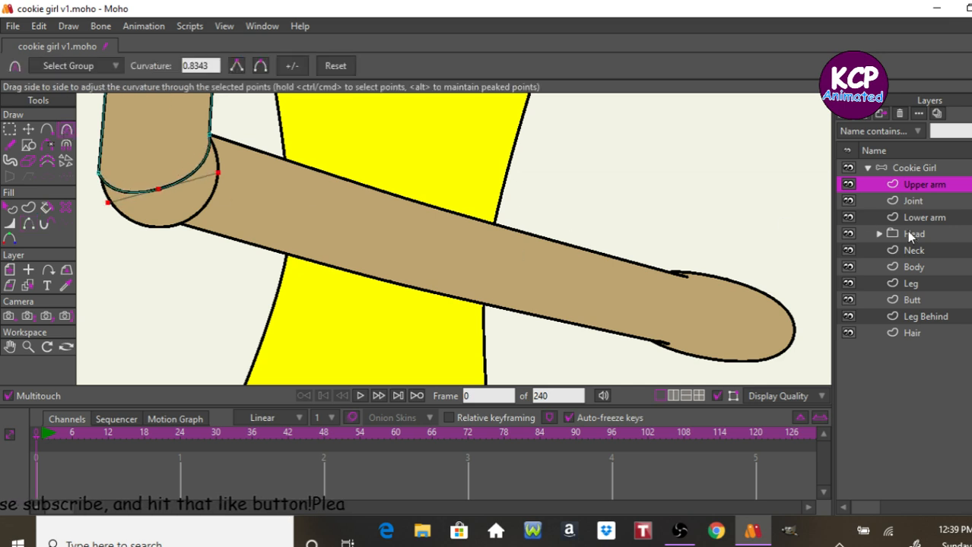
# - Copy the elbow circle from the Lower arm layer to the Joint layer and remove it from Lower arm
pyautogui.press('g')
pyautogui.click(916, 200)
pyautogui.click(923, 218)
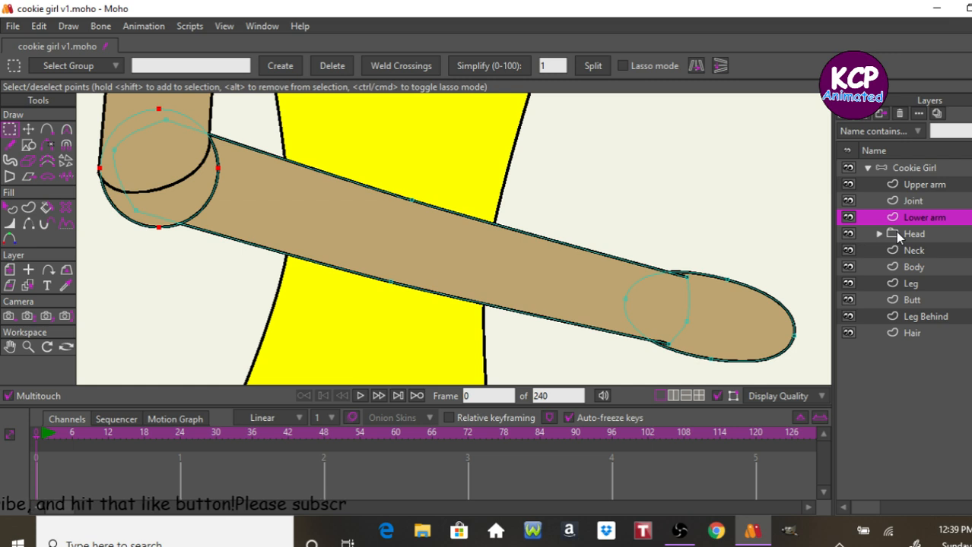
pyautogui.click(923, 199)
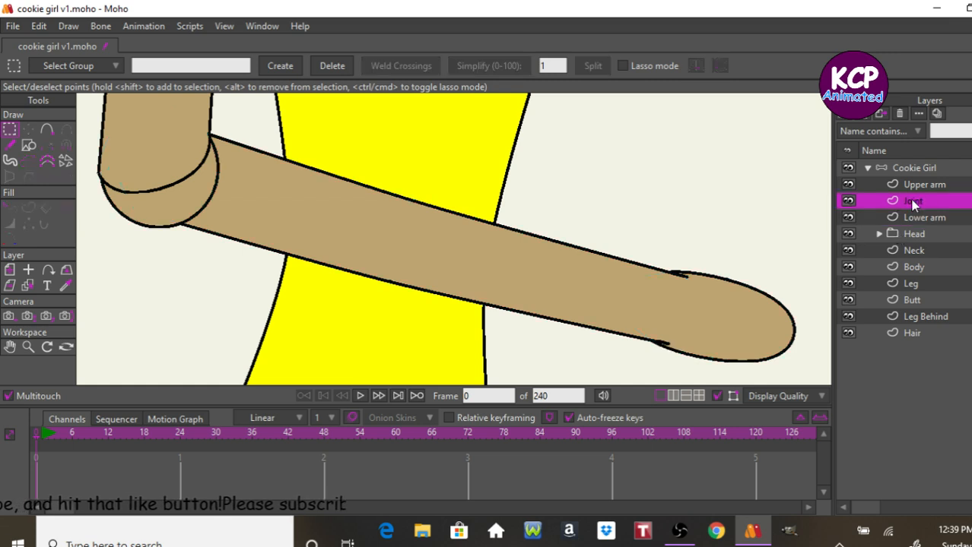
pyautogui.press('t')
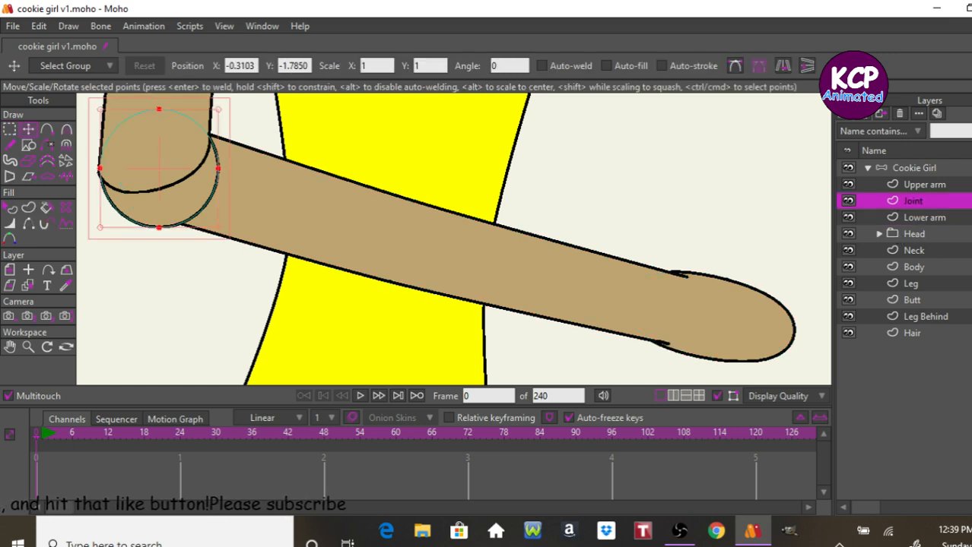
pyautogui.click(954, 220)
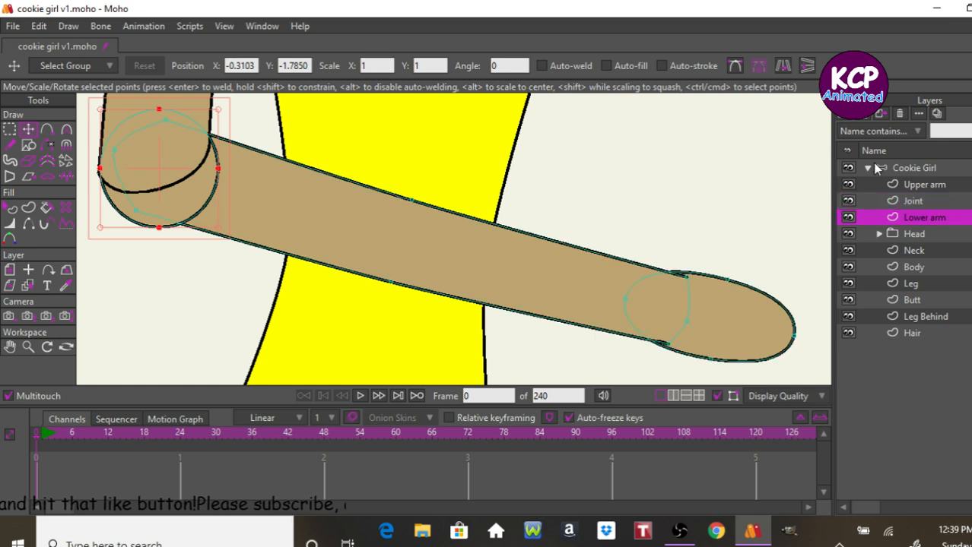
pyautogui.click(939, 204)
pyautogui.click(947, 220)
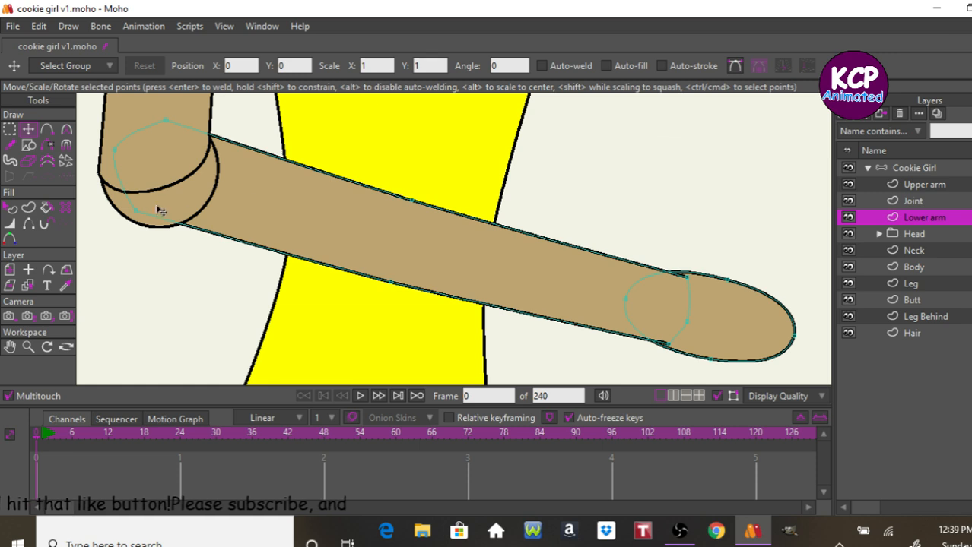
# - Move the forearm's lower and upper elbow points onto the joint circle's outline, hiding the Upper arm layer temporarily for access
pyautogui.moveTo(135, 211); pyautogui.dragTo(133, 218)
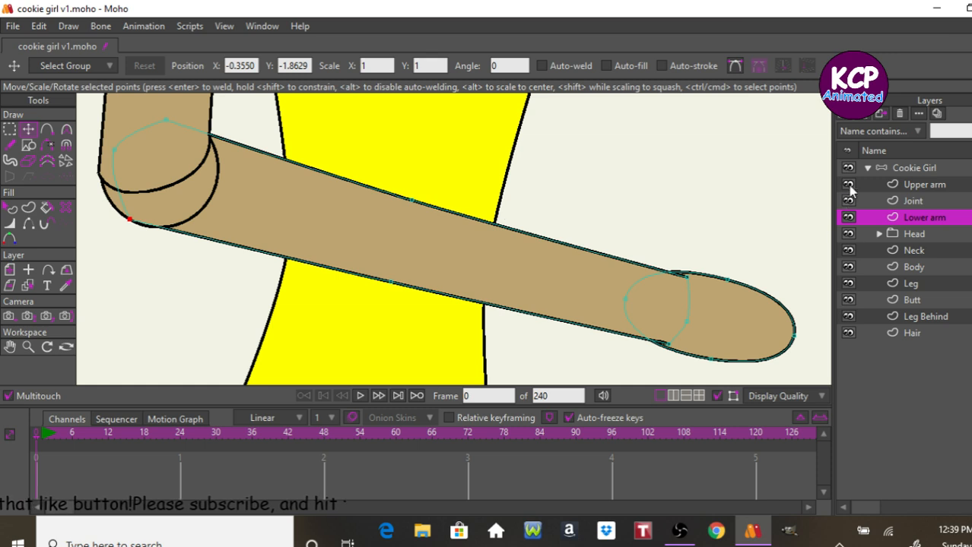
pyautogui.click(849, 185)
pyautogui.click(169, 113)
pyautogui.moveTo(172, 119); pyautogui.dragTo(168, 110)
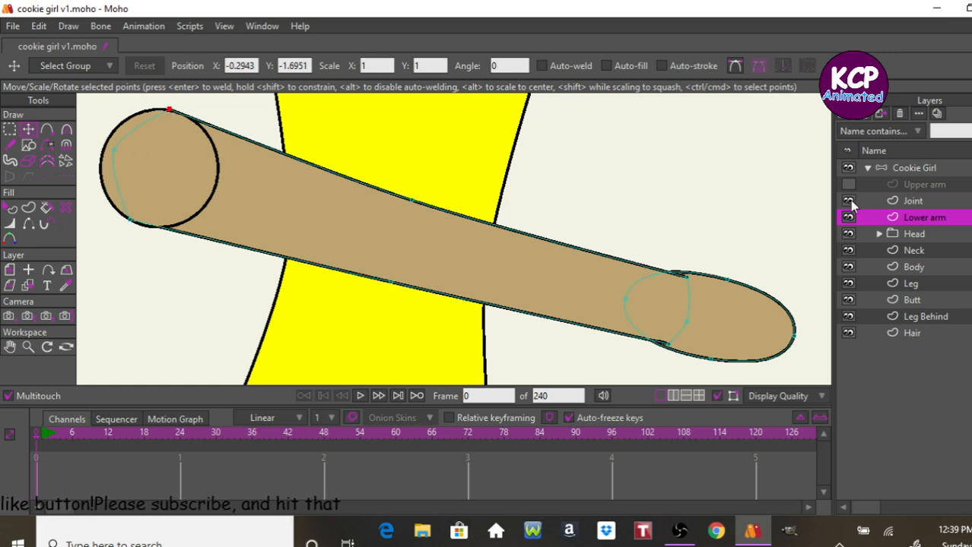
pyautogui.click(849, 185)
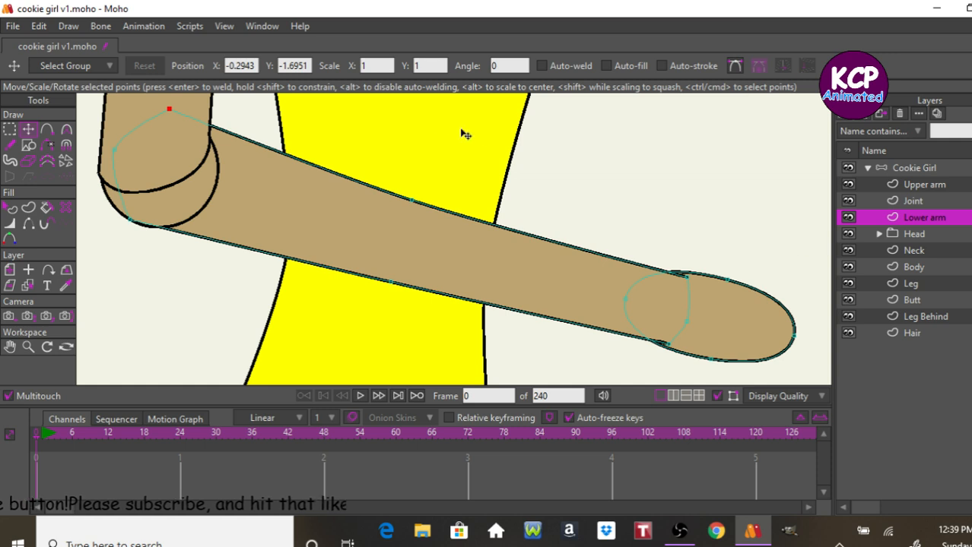
# - Move the Joint layer below Lower arm and hide the forearm's visible end edge at the elbow
pyautogui.click(912, 201)
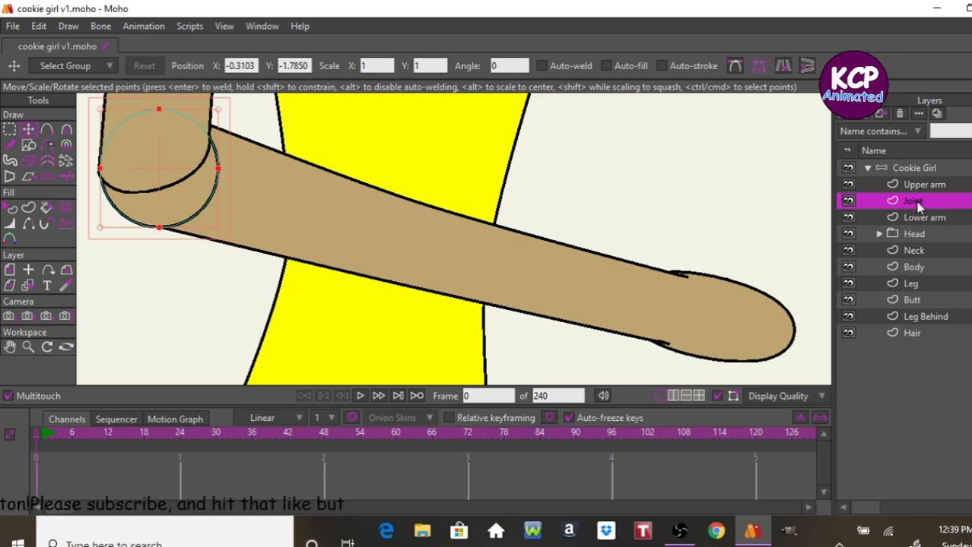
pyautogui.moveTo(917, 220); pyautogui.dragTo(915, 222)
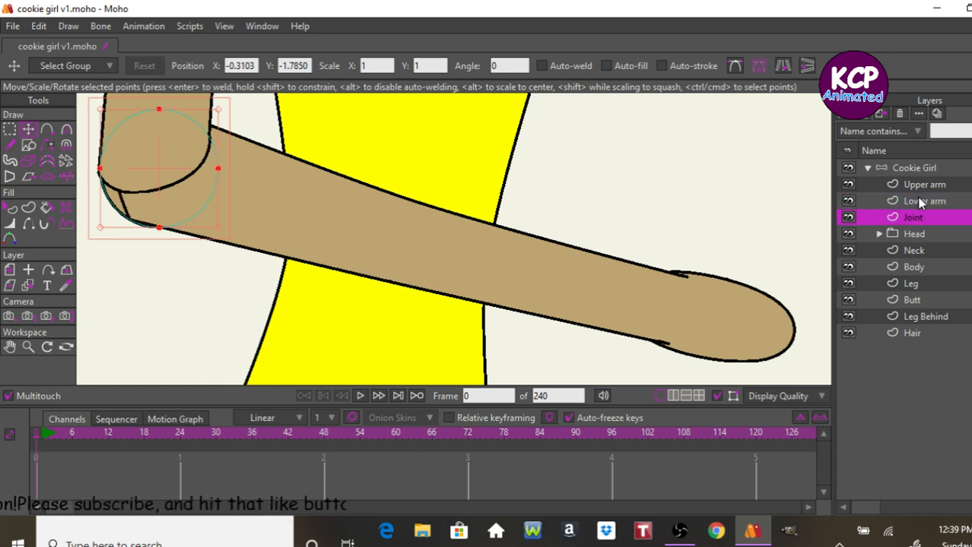
pyautogui.click(924, 202)
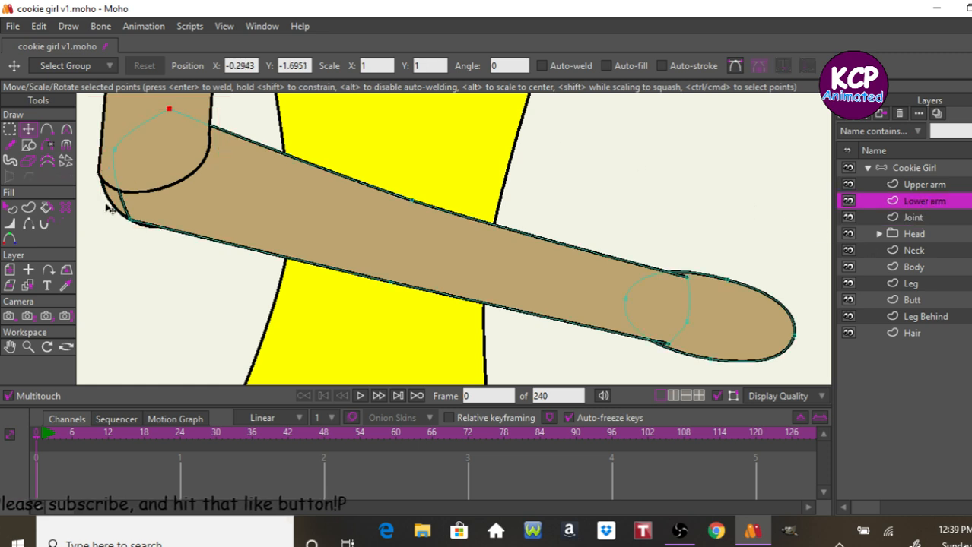
pyautogui.click(28, 224)
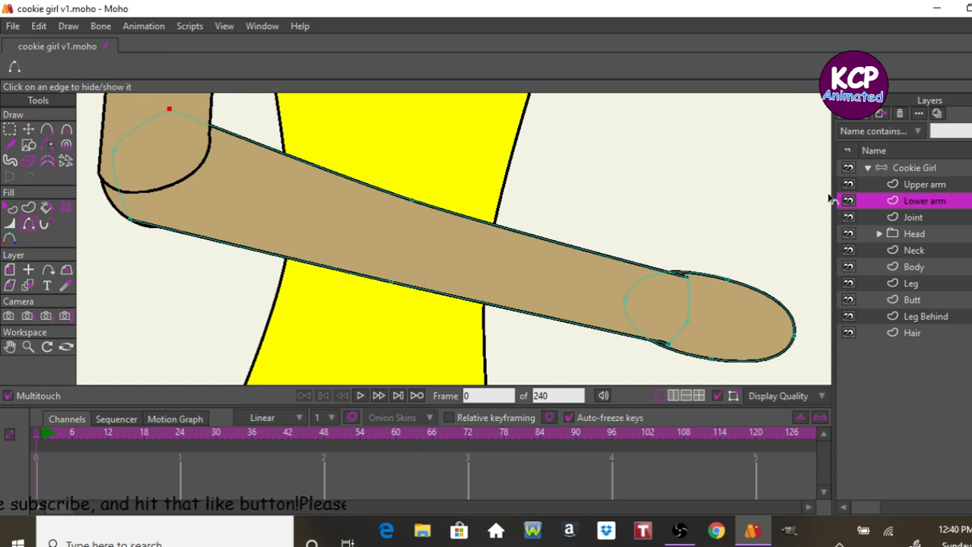
# - Move the forearm's lower elbow point slightly down and inward onto the joint circle's outline
pyautogui.click(28, 129)
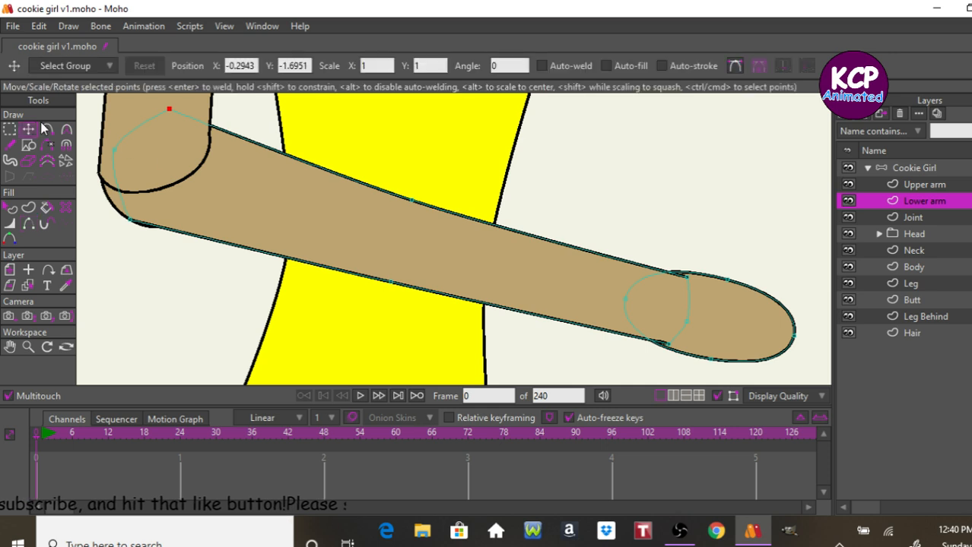
pyautogui.moveTo(129, 217); pyautogui.dragTo(138, 224)
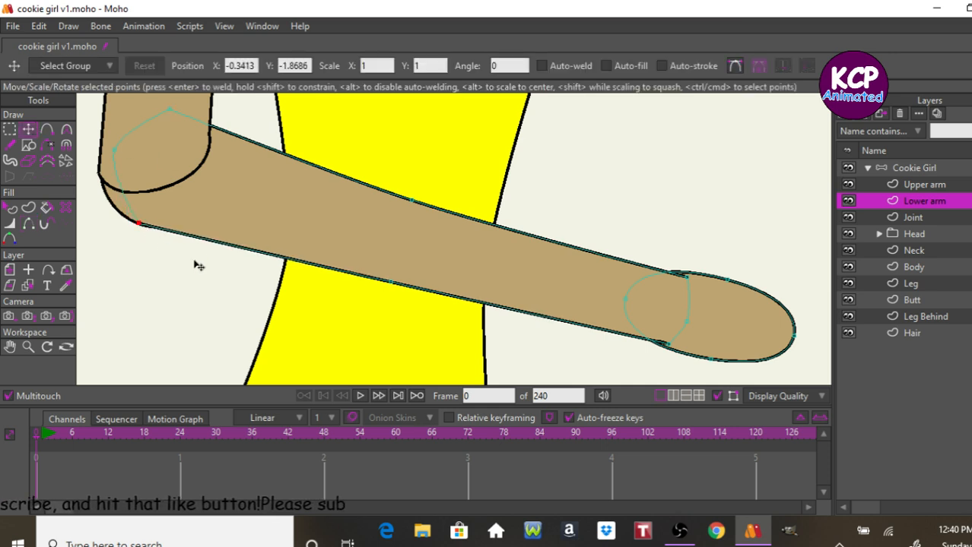
pyautogui.click(915, 167)
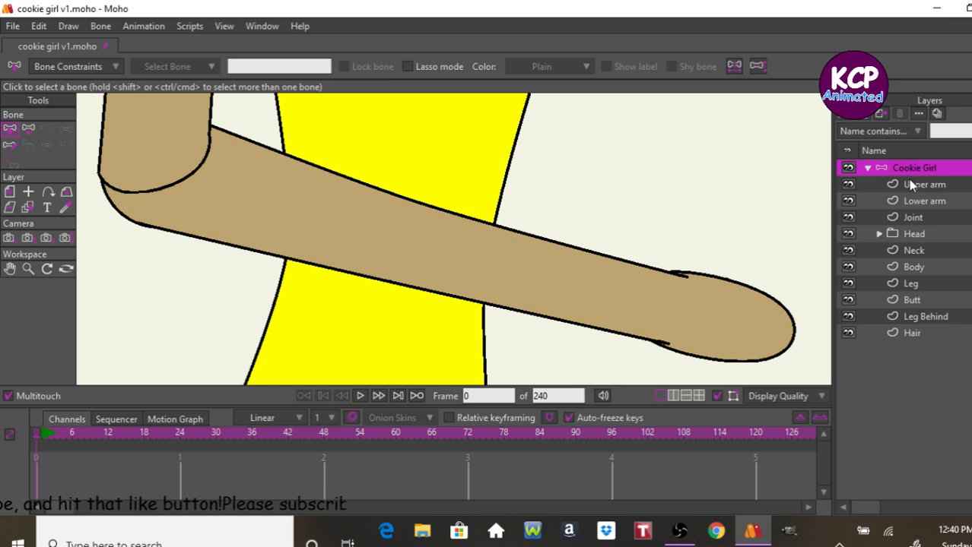
# - Hide the curved end edges of the Upper arm shape so no outline crosses the elbow
pyautogui.click(910, 185)
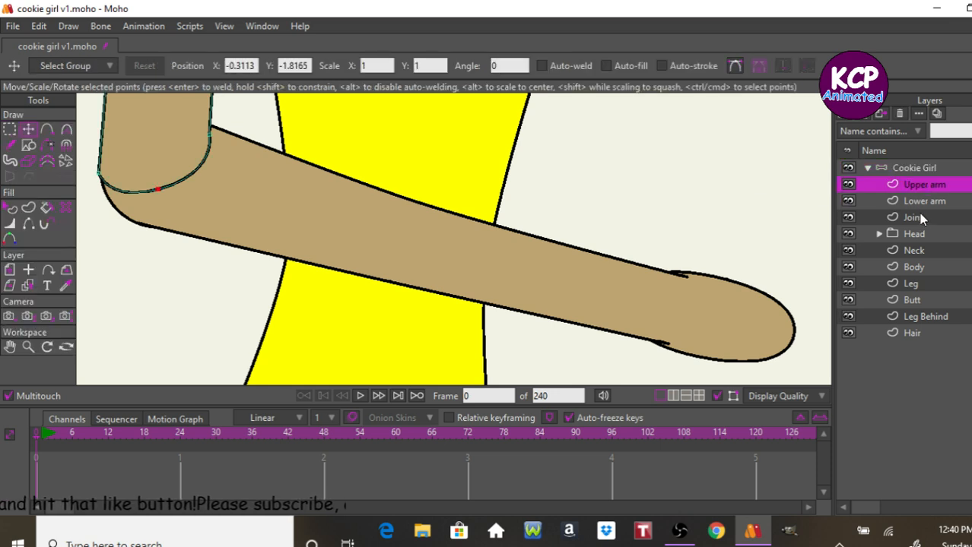
pyautogui.click(29, 223)
pyautogui.click(200, 162)
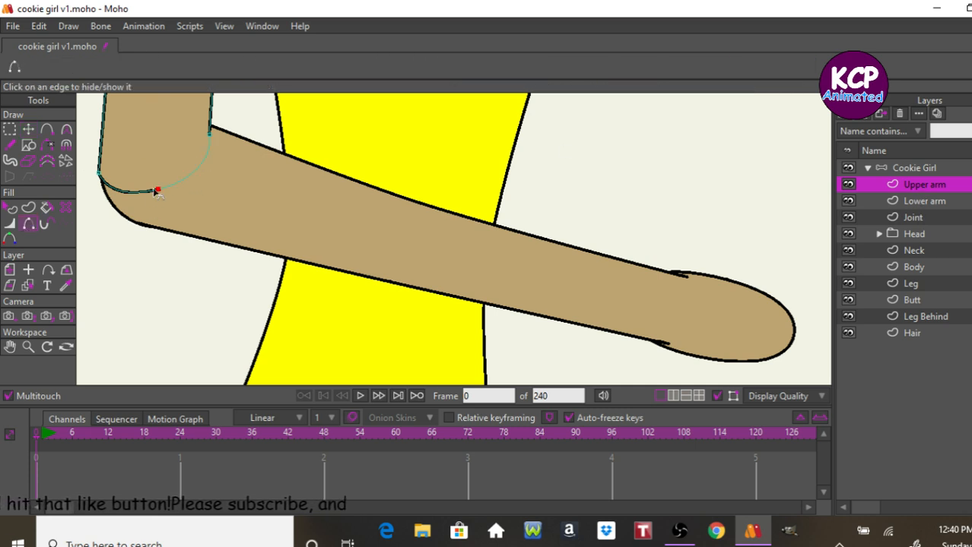
pyautogui.click(918, 166)
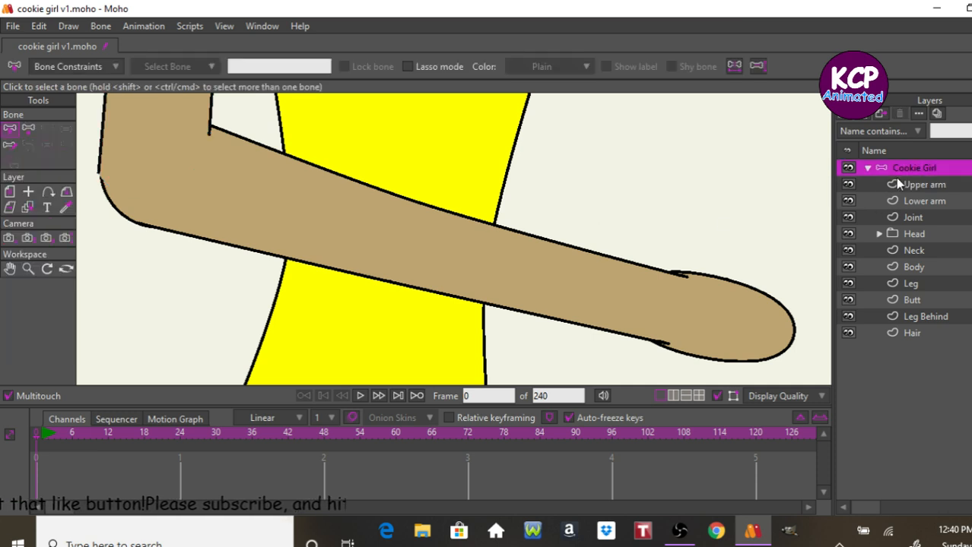
pyautogui.press('Escape')
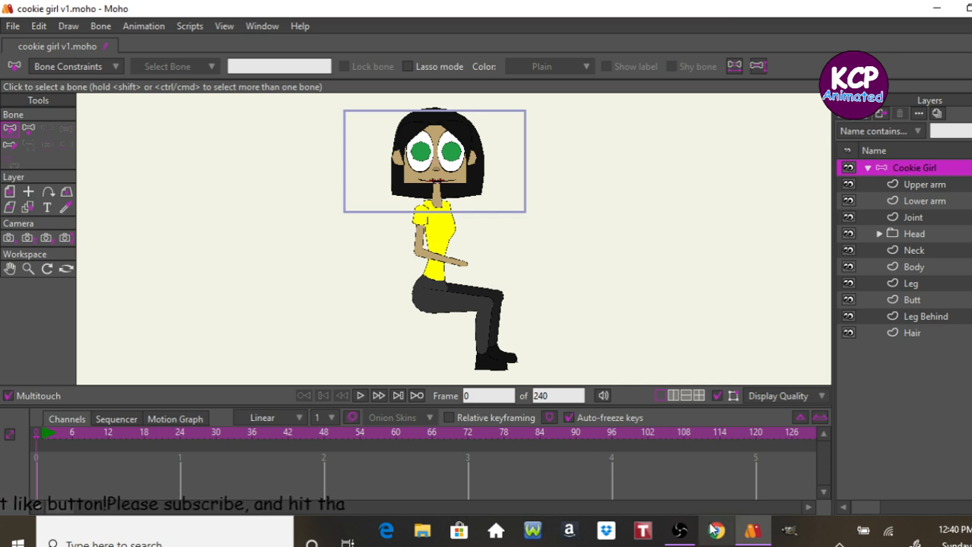
# - Duplicate the Upper arm and Lower arm layers together
pyautogui.click(925, 185)
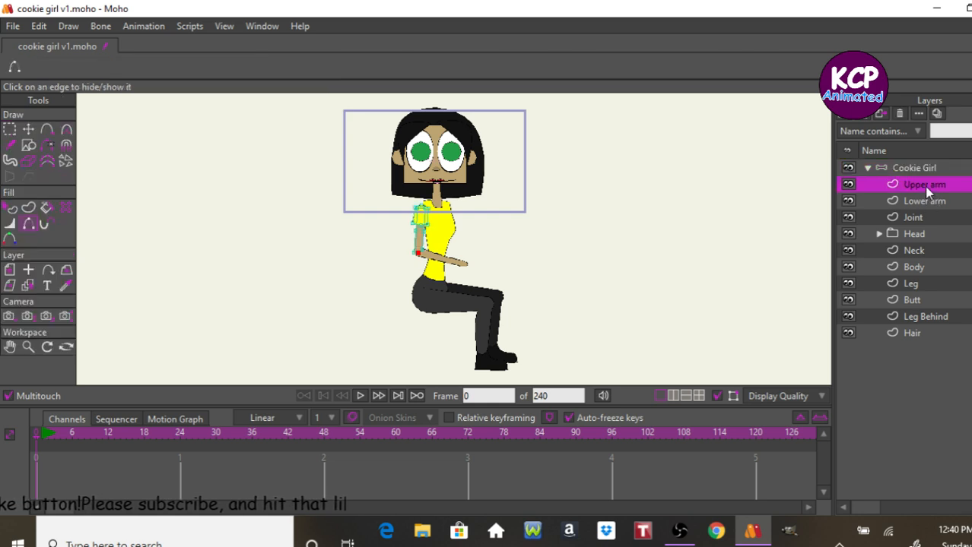
pyautogui.keyDown('shift'); pyautogui.click(926, 201); pyautogui.keyUp('shift')
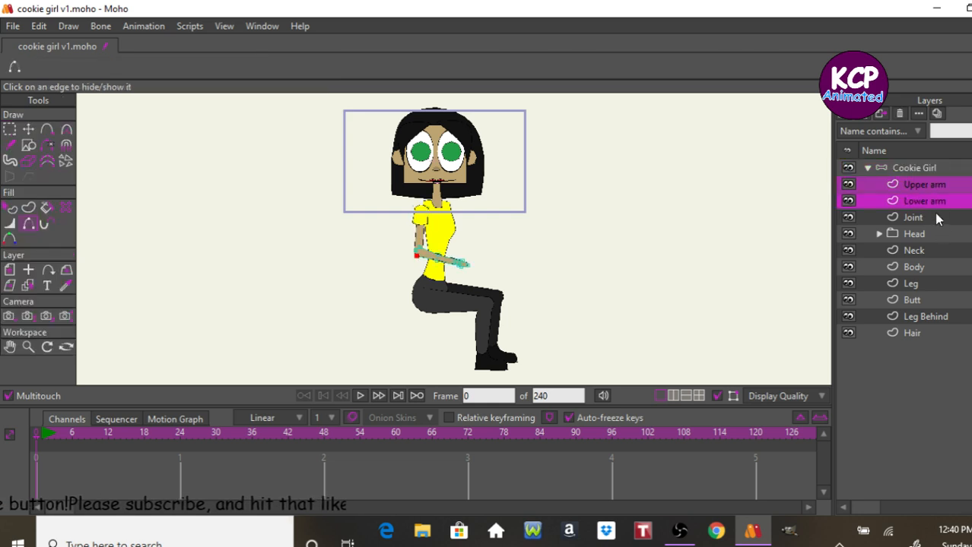
pyautogui.click(868, 115)
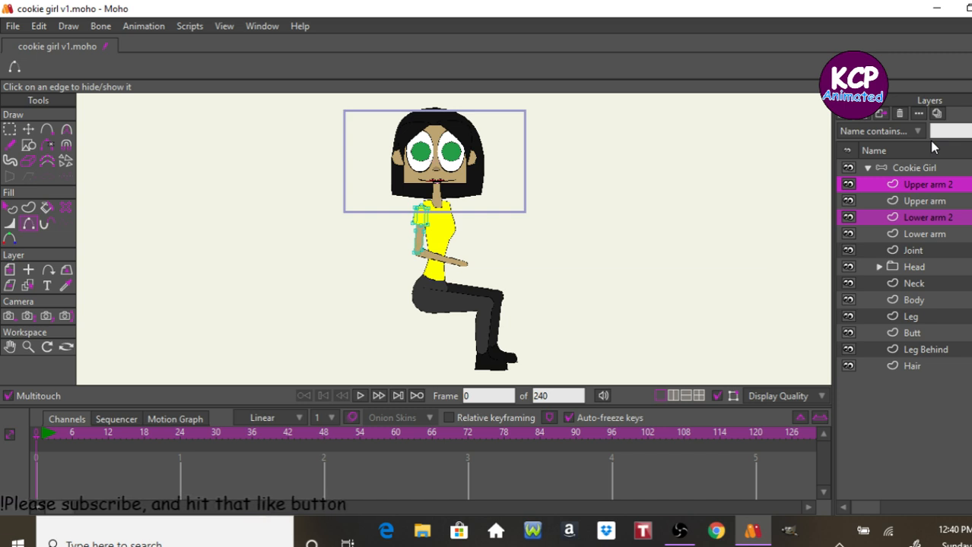
# - Move the Lower arm 2 layer down the stack to between Butt and Leg Behind
pyautogui.click(960, 251)
pyautogui.click(947, 219)
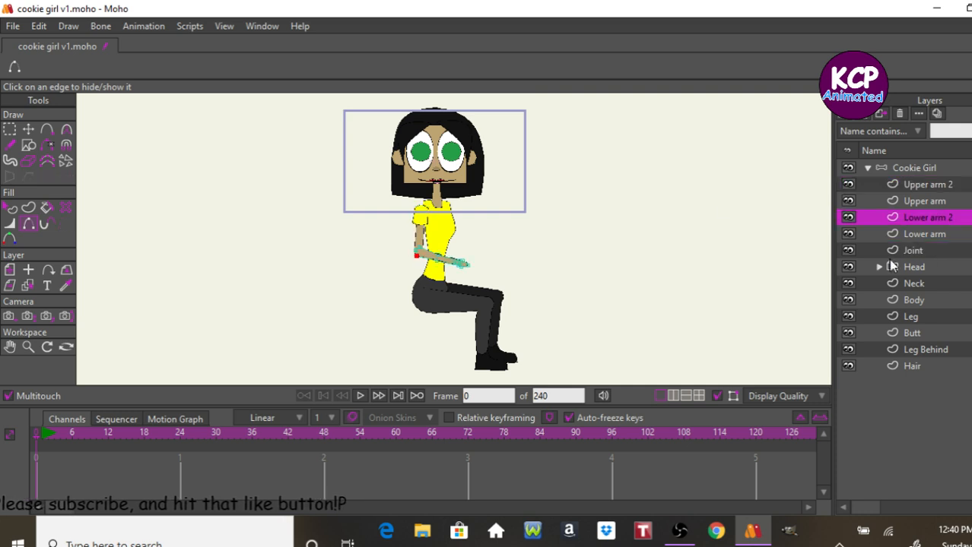
pyautogui.moveTo(939, 219); pyautogui.dragTo(937, 329)
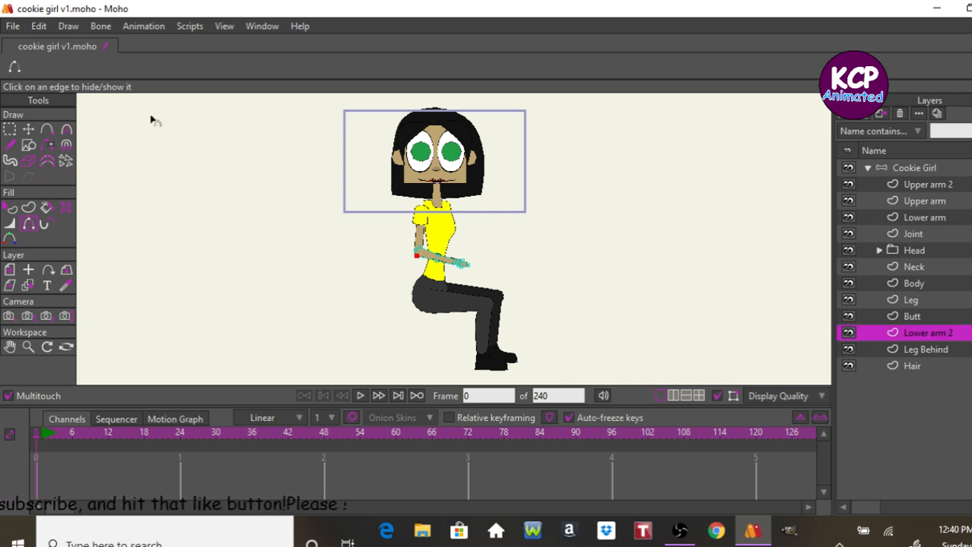
# - Rotate and move the whole Lower arm 2 shape to hang at the torso's front, and place its layer below Leg Behind
pyautogui.hotkey('ctrl', 'a')
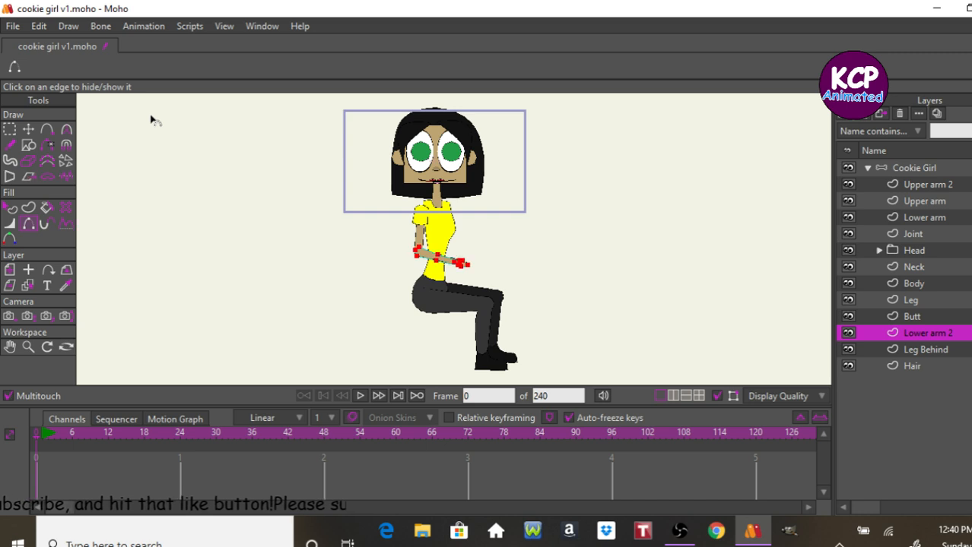
pyautogui.click(28, 129)
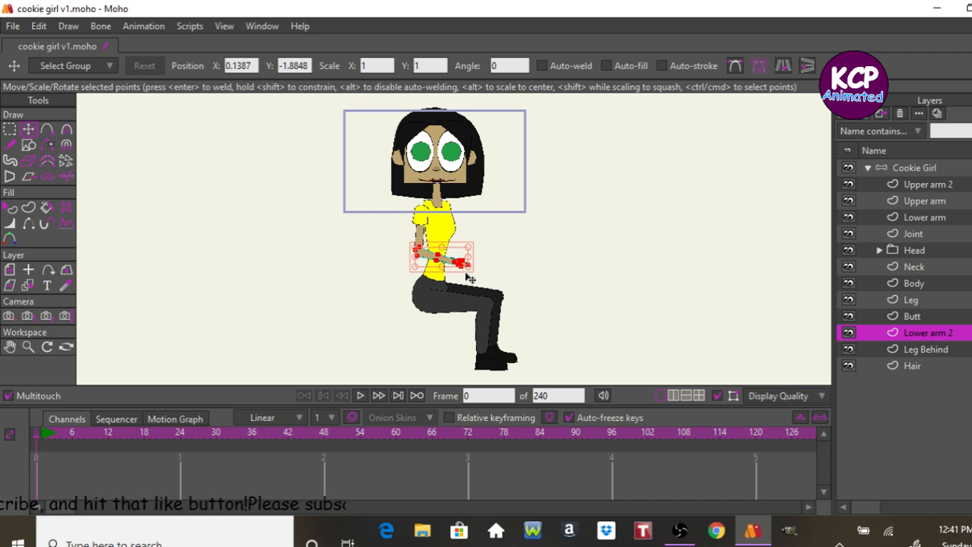
pyautogui.moveTo(467, 276); pyautogui.dragTo(435, 283)
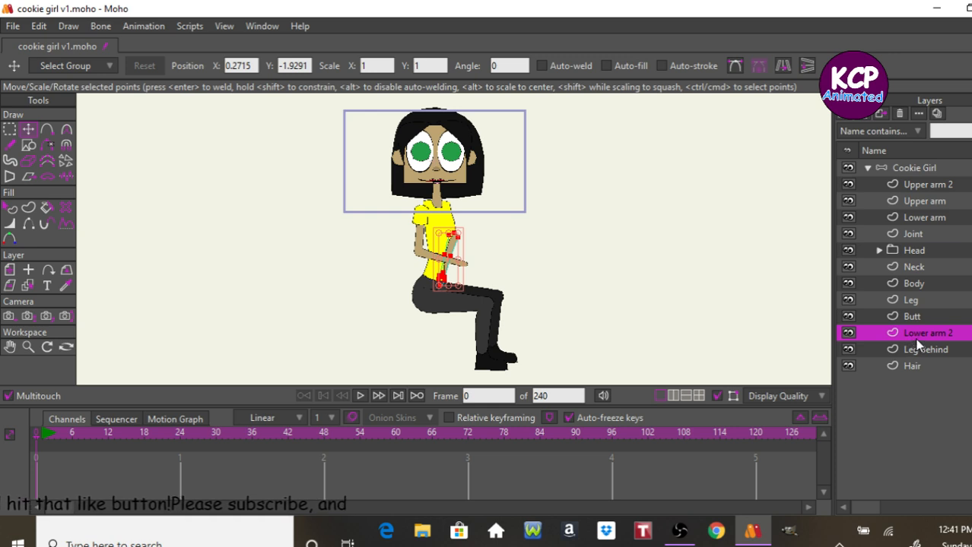
pyautogui.moveTo(917, 353); pyautogui.dragTo(914, 353)
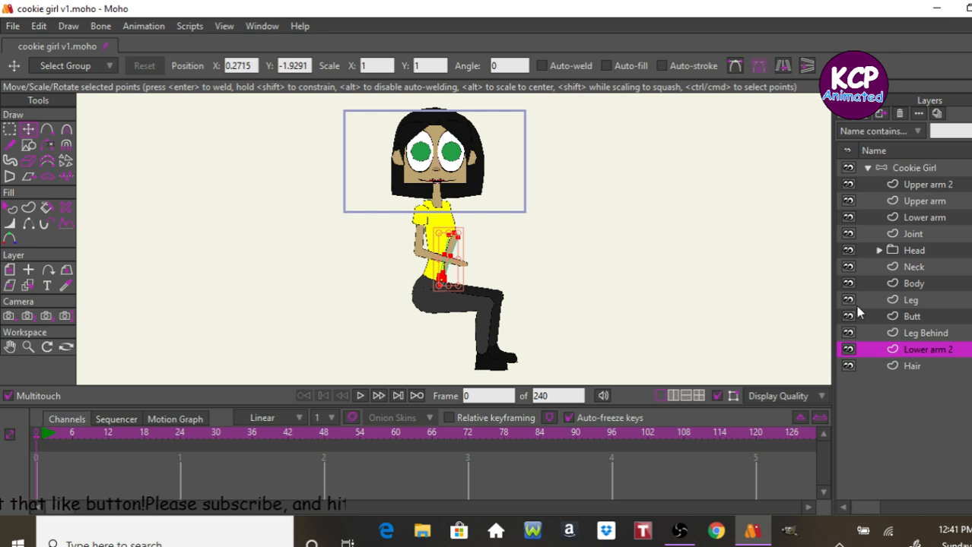
# - Place the Upper arm 2 layer directly above Lower arm 2 and move its whole shape to the torso's front shoulder
pyautogui.click(929, 186)
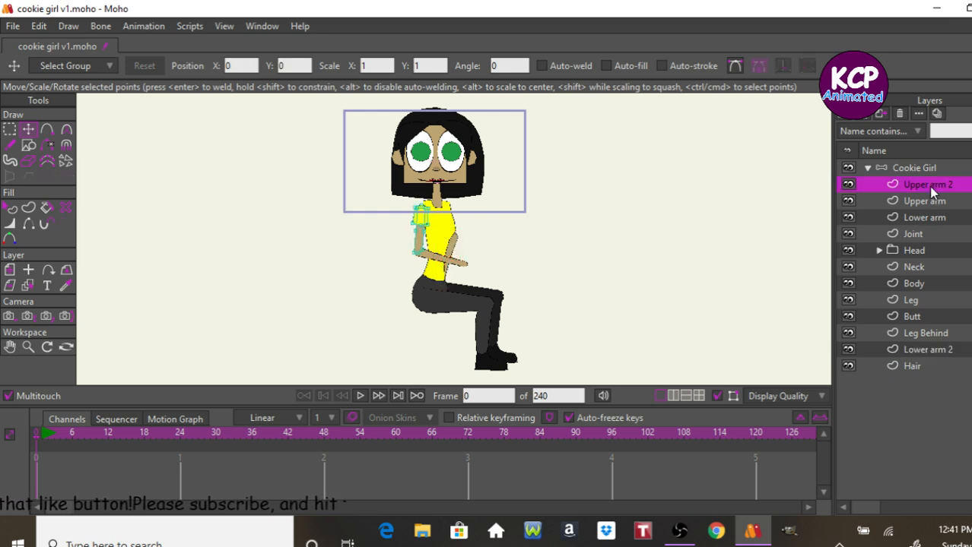
pyautogui.moveTo(919, 194); pyautogui.dragTo(926, 342)
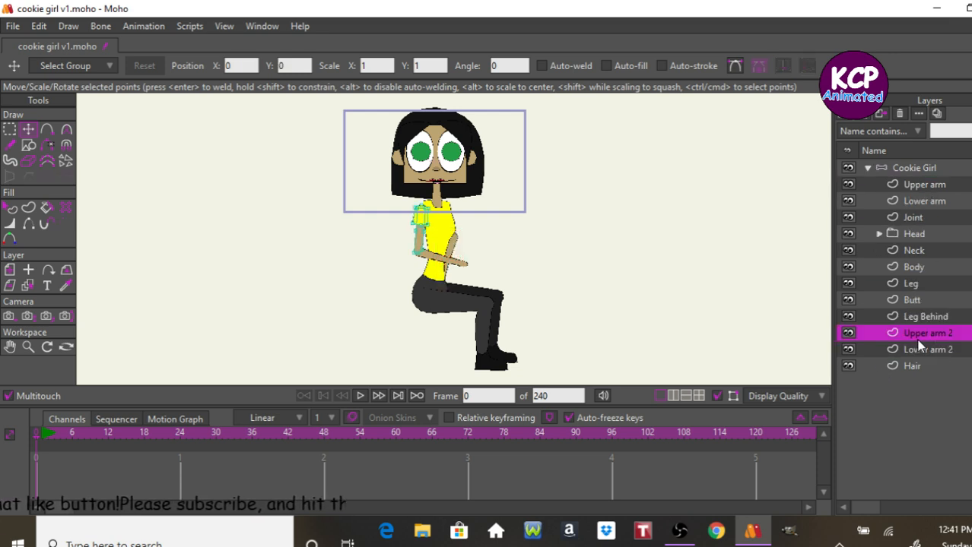
pyautogui.hotkey('ctrl', 'a')
pyautogui.moveTo(319, 280); pyautogui.dragTo(352, 282)
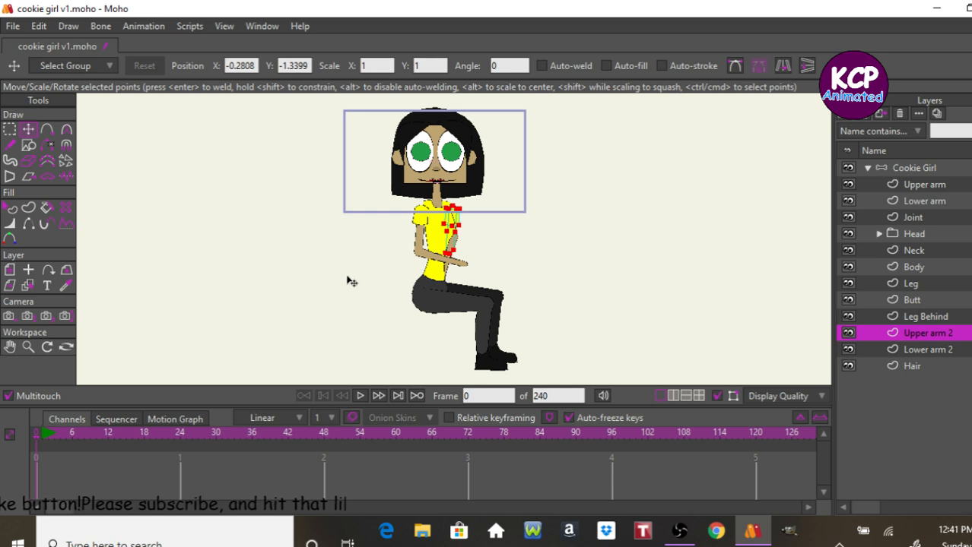
pyautogui.moveTo(351, 282); pyautogui.dragTo(332, 262)
# - Shorten the Upper arm 2 shape by moving its three elbow-end points up together
pyautogui.scroll(5, 332, 262)
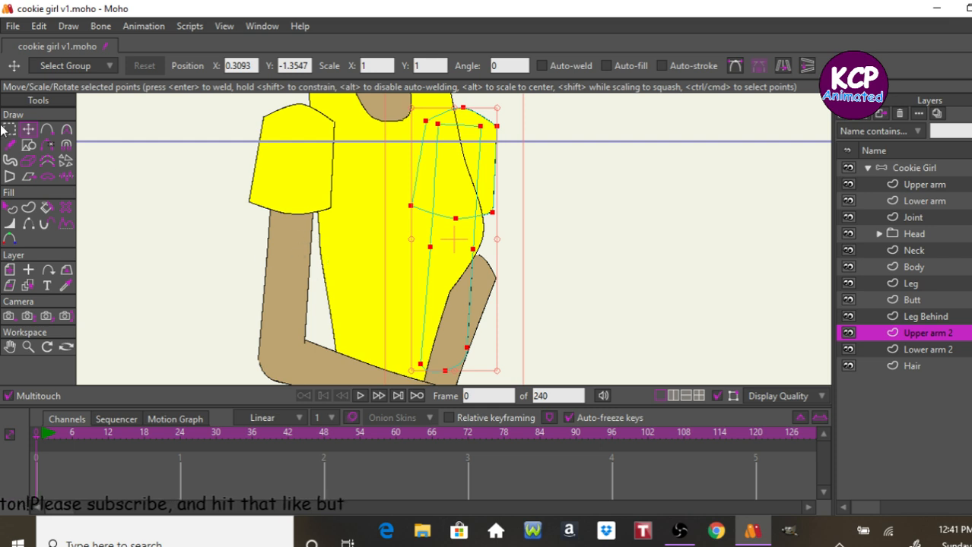
pyautogui.press('e')
pyautogui.moveTo(379, 317); pyautogui.dragTo(428, 372)
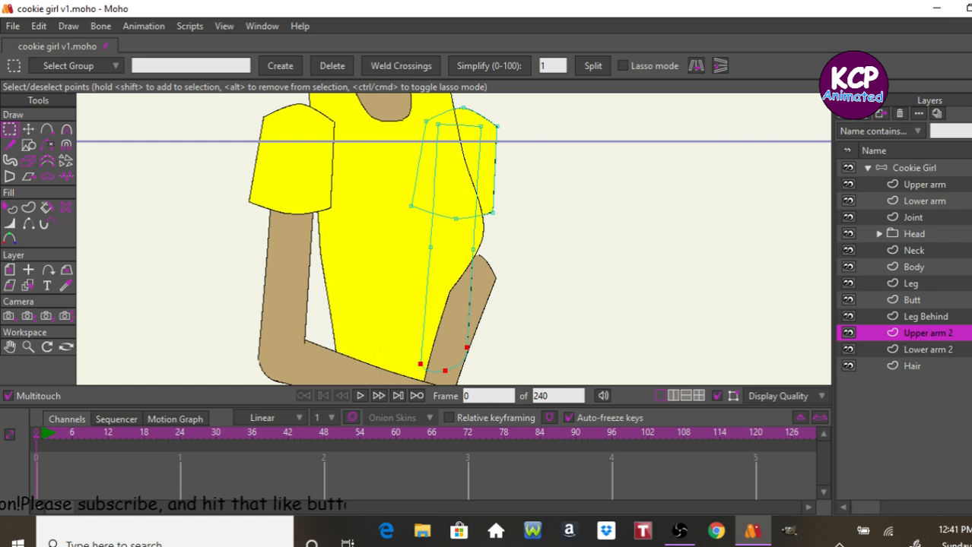
pyautogui.click(28, 129)
pyautogui.moveTo(248, 258); pyautogui.dragTo(259, 201)
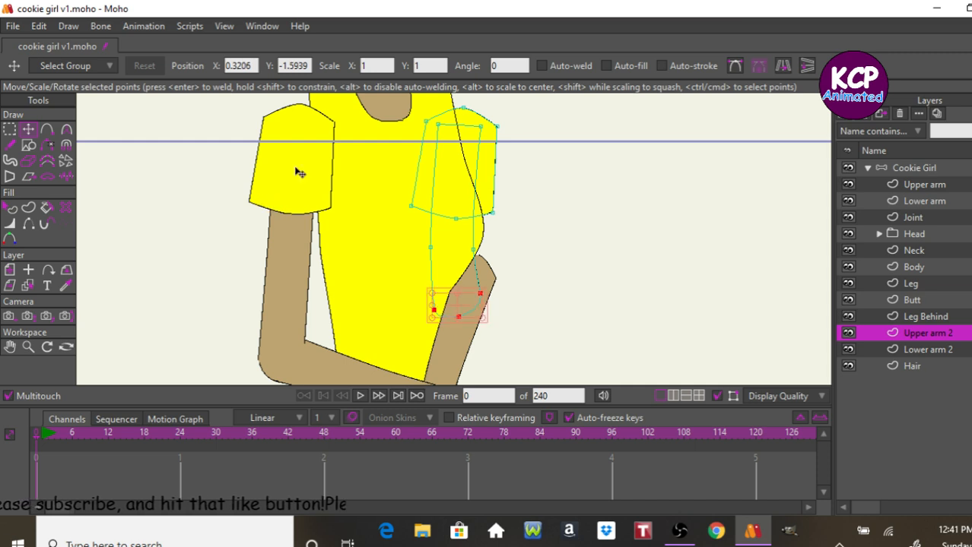
# - Reshape the Upper arm 2 sleeve by pulling its outer shoulder corner inward and raising its top point
pyautogui.click(299, 173)
pyautogui.moveTo(494, 126); pyautogui.dragTo(460, 100)
pyautogui.click(462, 109)
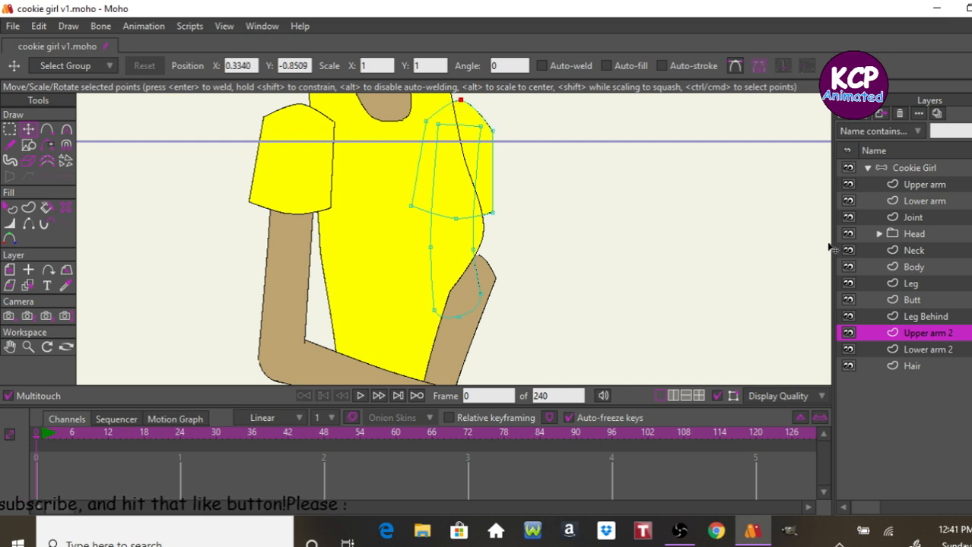
# - Lower both shoulder corner points of the Body shape so the shirt meets the tops of the sleeves
pyautogui.click(926, 264)
pyautogui.scroll(-4, 926, 253)
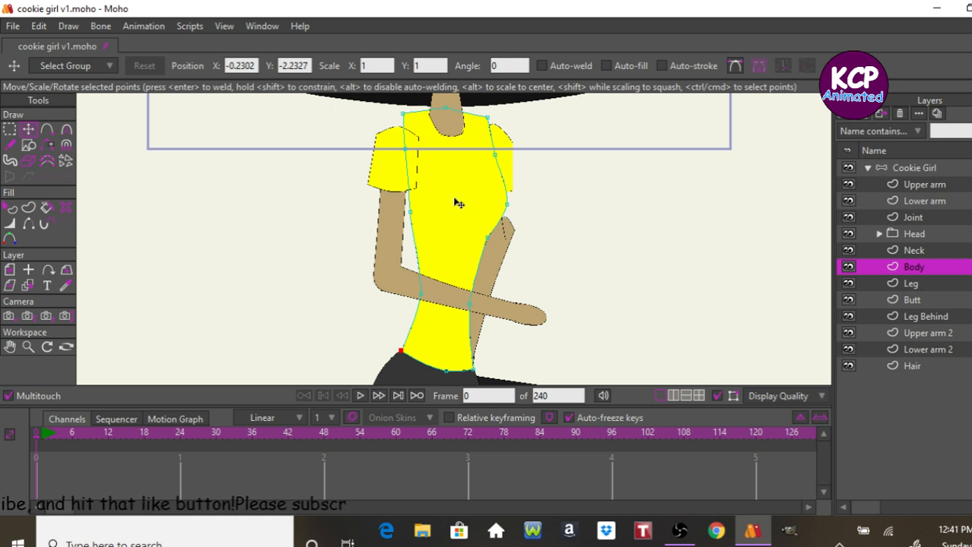
pyautogui.moveTo(488, 125); pyautogui.dragTo(489, 123)
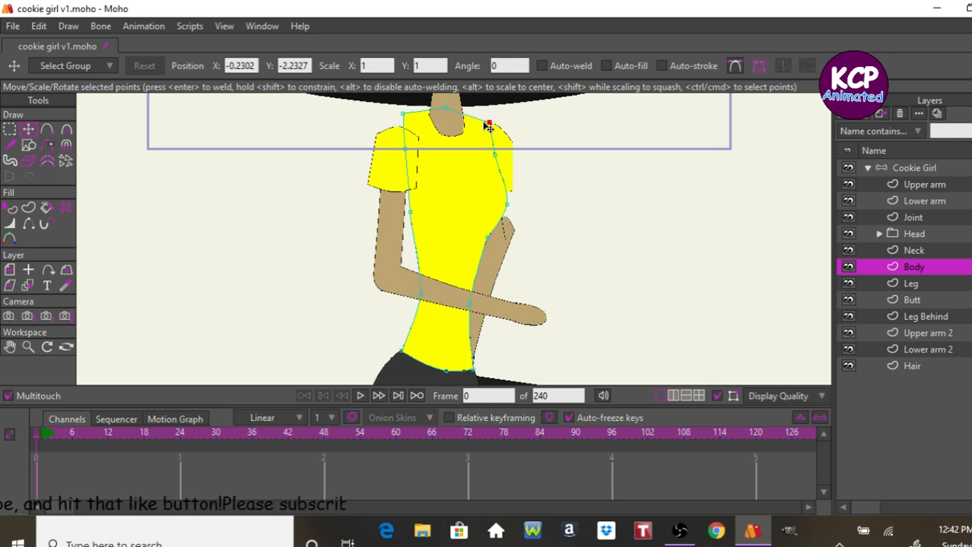
pyautogui.moveTo(402, 114); pyautogui.dragTo(398, 125)
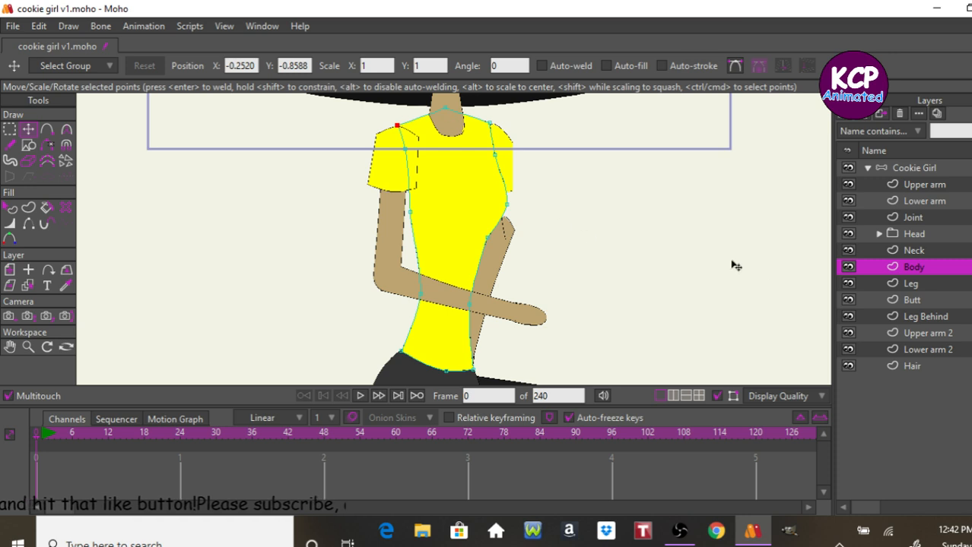
# - Move the outer middle point of the Upper arm 2 shape outward beyond the chest outline
pyautogui.click(939, 349)
pyautogui.click(918, 333)
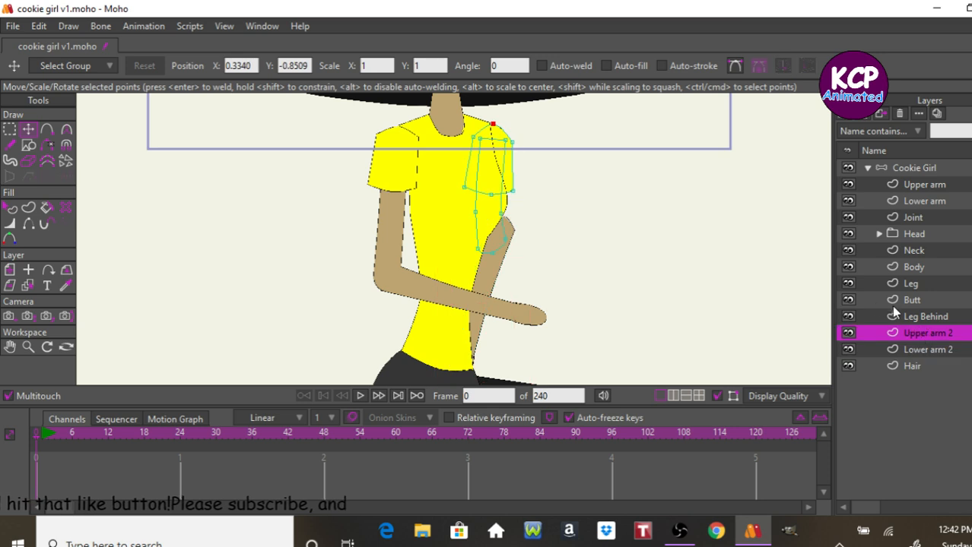
pyautogui.click(508, 210)
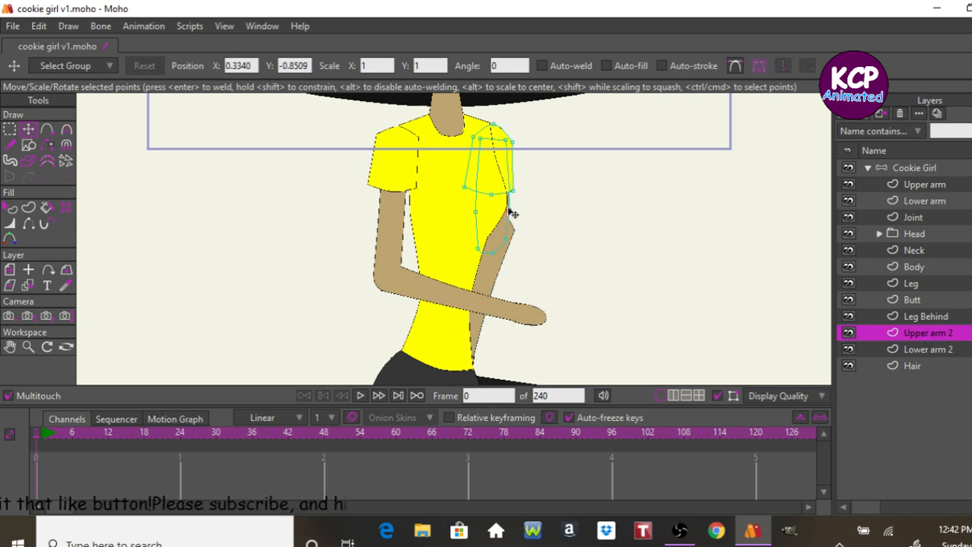
# - Rotate the Lower arm 2 shape slightly more upright and shift it to line up with the far upper arm
pyautogui.click(939, 348)
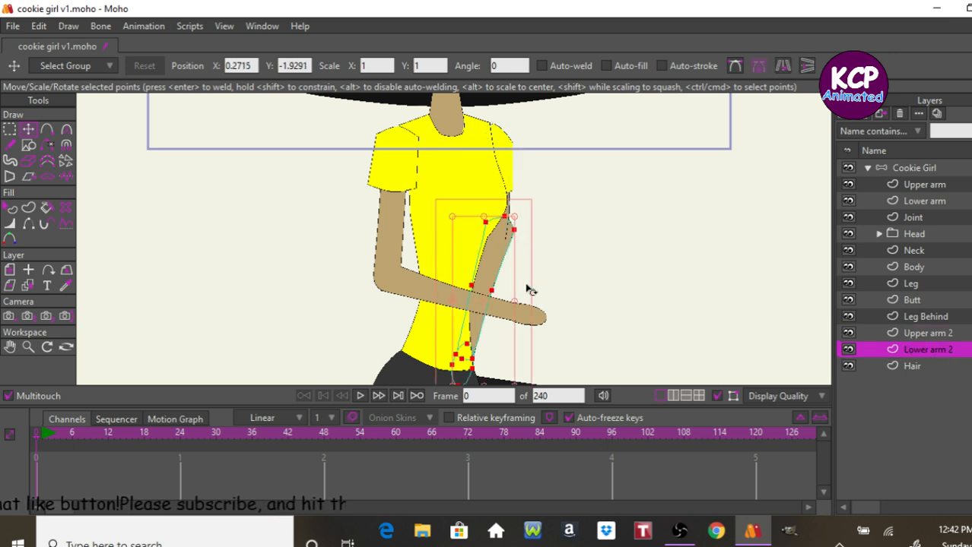
pyautogui.moveTo(525, 286); pyautogui.dragTo(519, 288)
pyautogui.moveTo(579, 305); pyautogui.dragTo(579, 311)
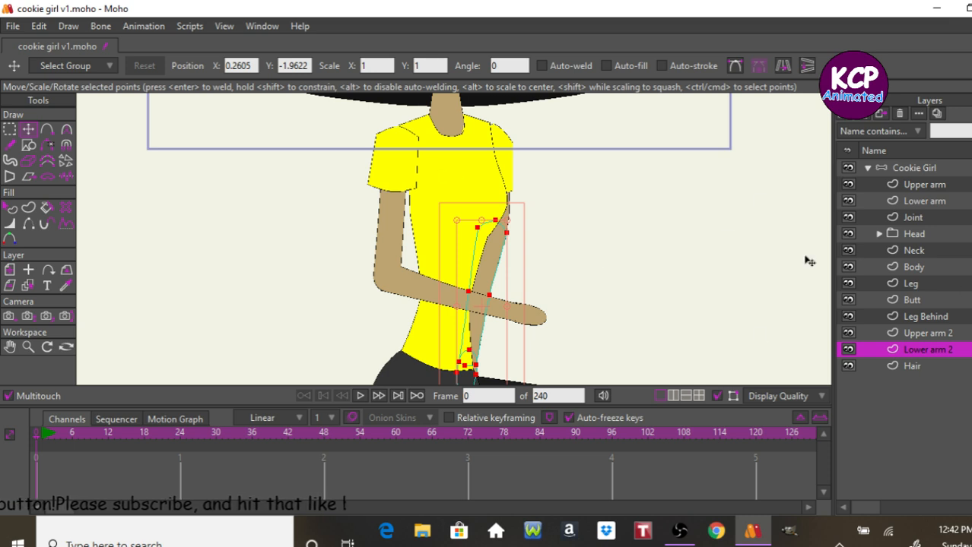
pyautogui.click(909, 168)
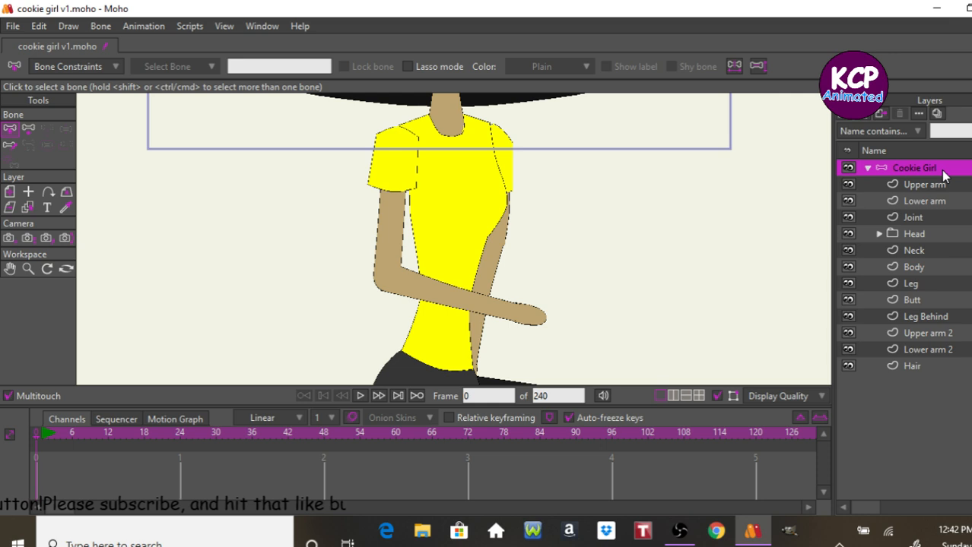
# - Fit the whole seated character in view and review the Scene 01 object list in the Outline notes in Notepad
pyautogui.hotkey('ctrl', 'f')
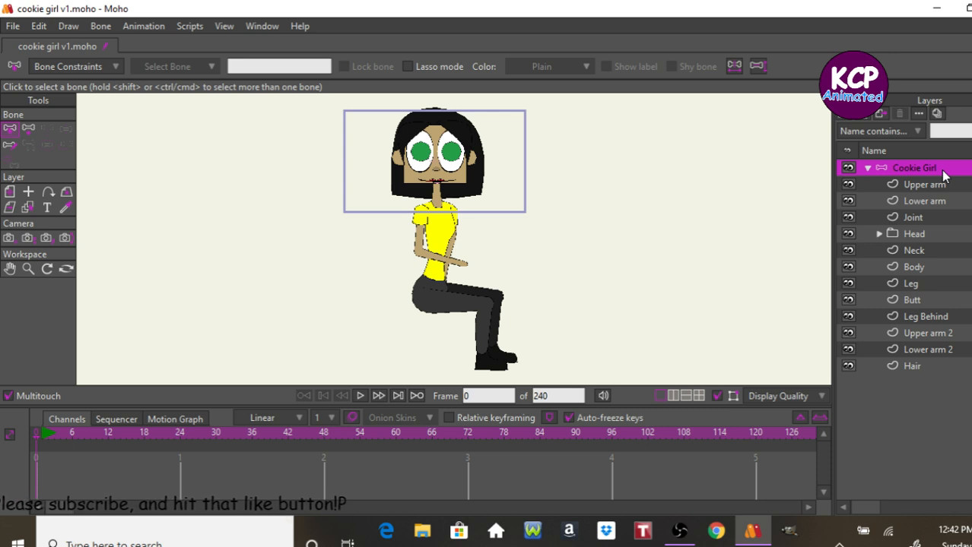
pyautogui.moveTo(596, 546)
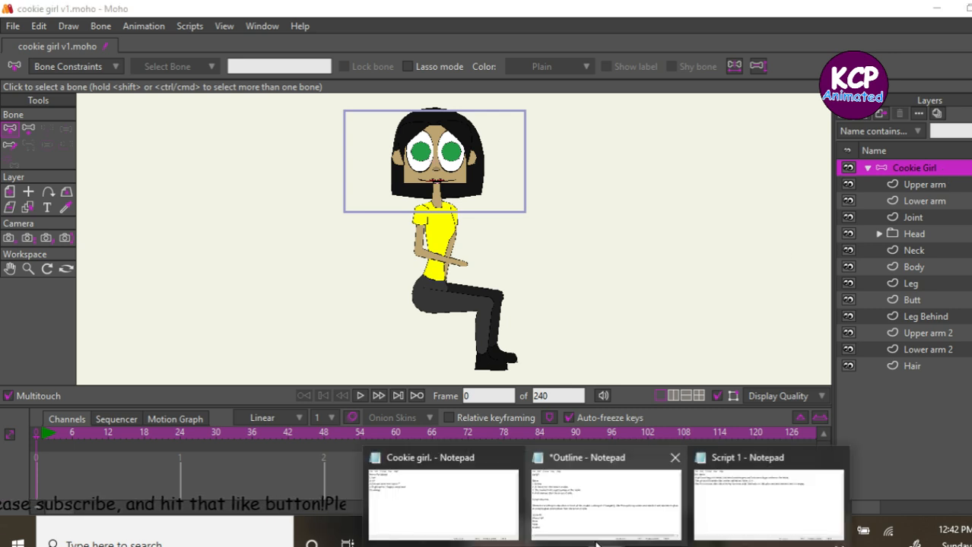
pyautogui.moveTo(609, 524)
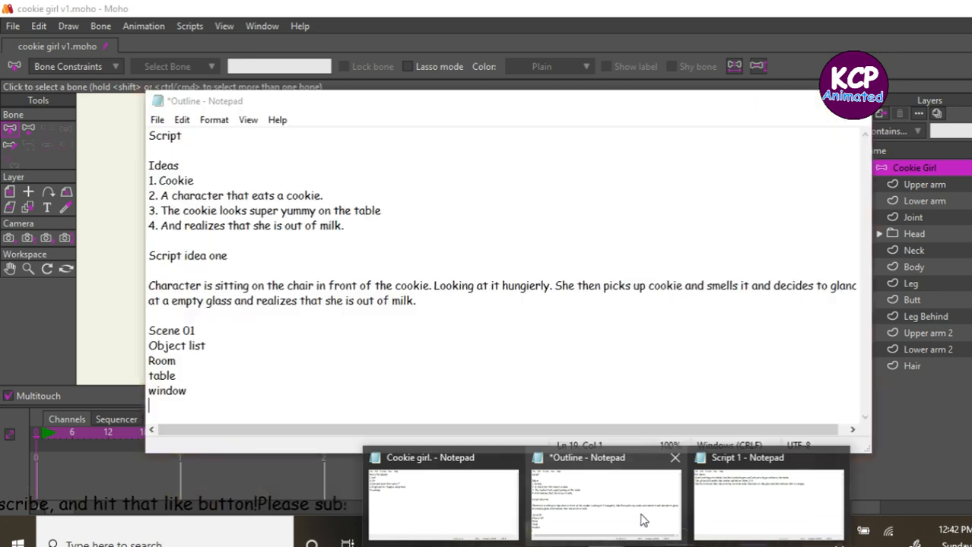
pyautogui.moveTo(766, 507)
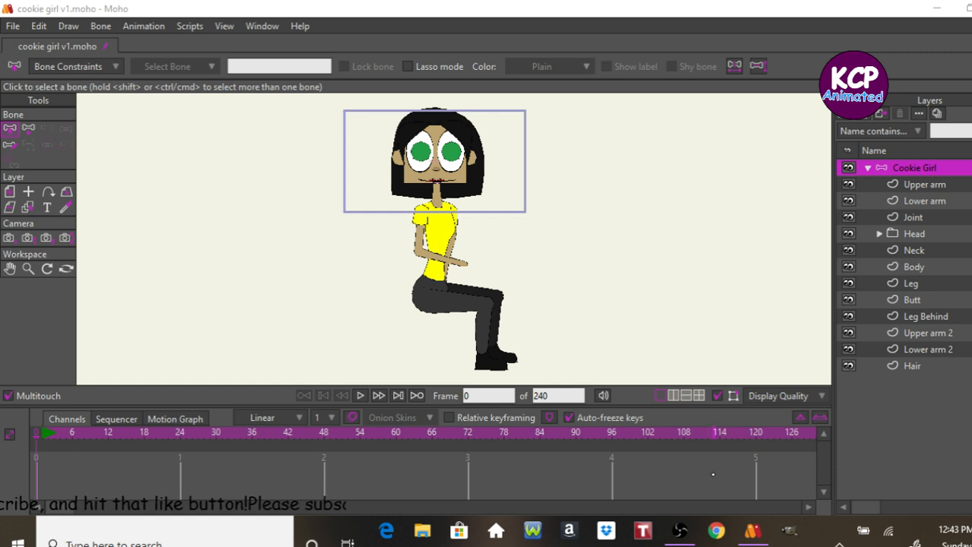
pyautogui.scroll(-5, 755, 476)
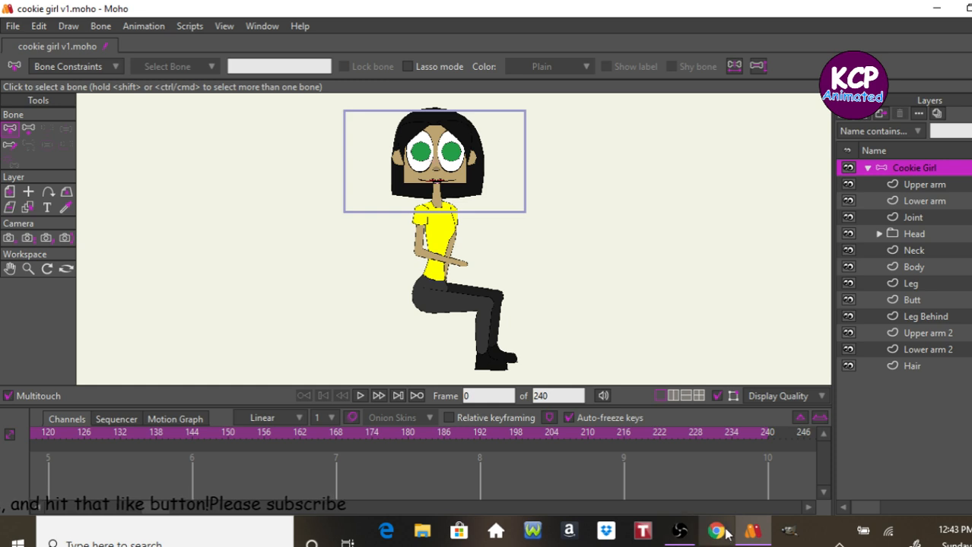
pyautogui.moveTo(764, 536)
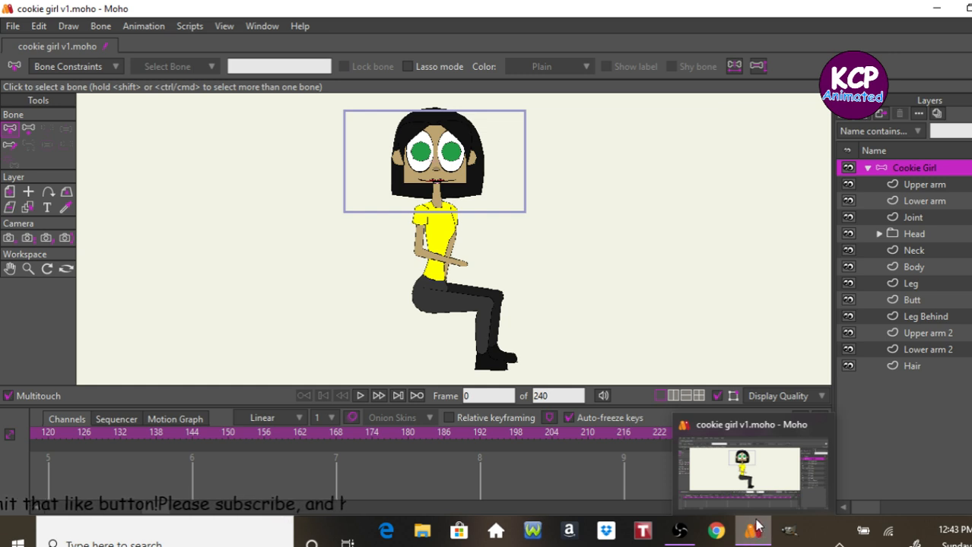
pyautogui.click(688, 540)
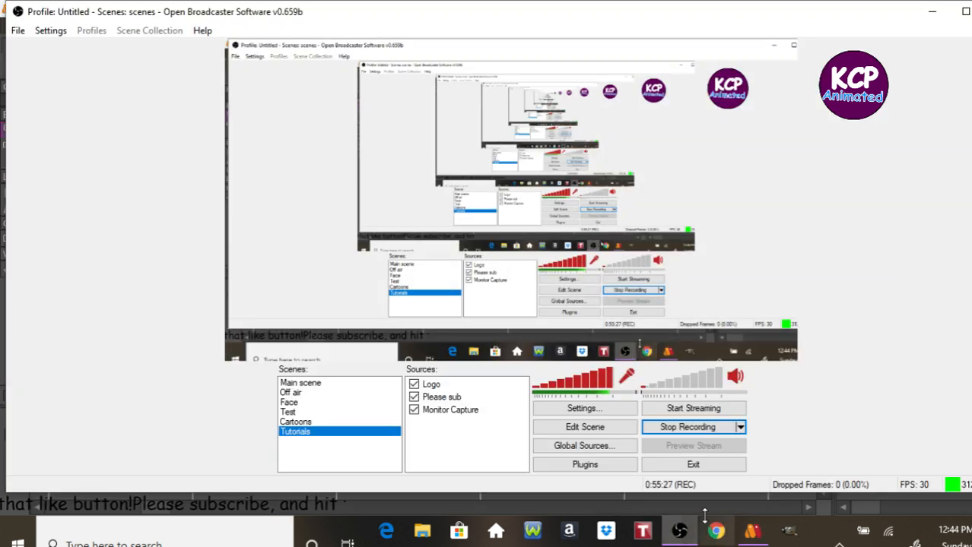